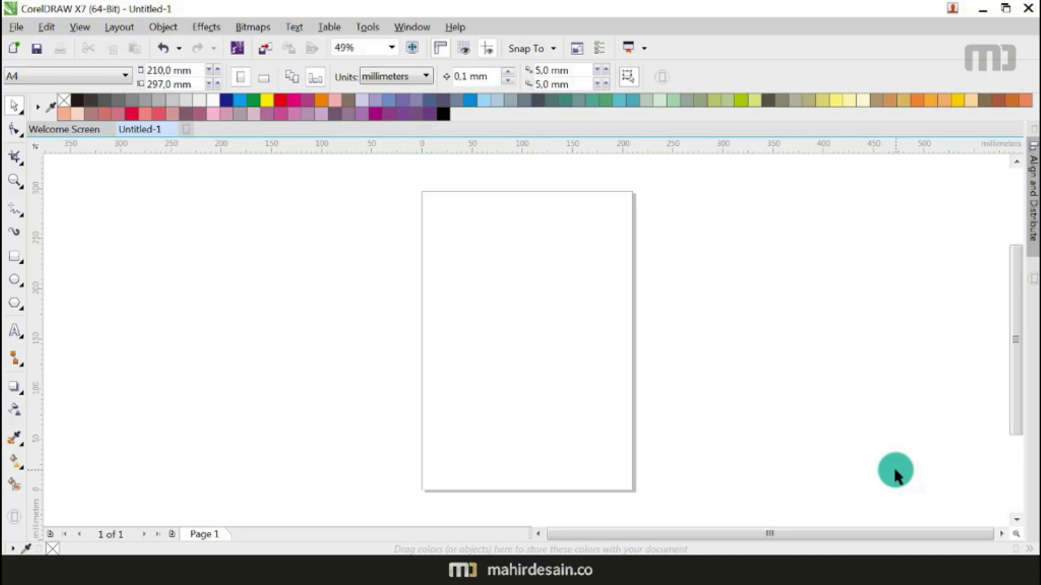
# Step: Set the page to A5 (14.8 × 21.0 cm), measured in centimetres
pyautogui.click(87, 80)
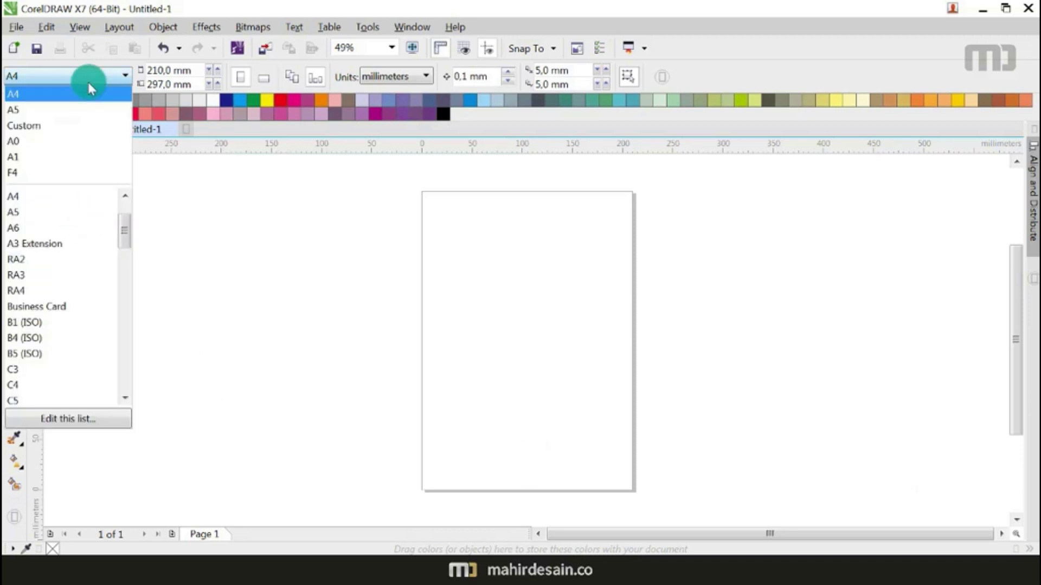
pyautogui.click(56, 212)
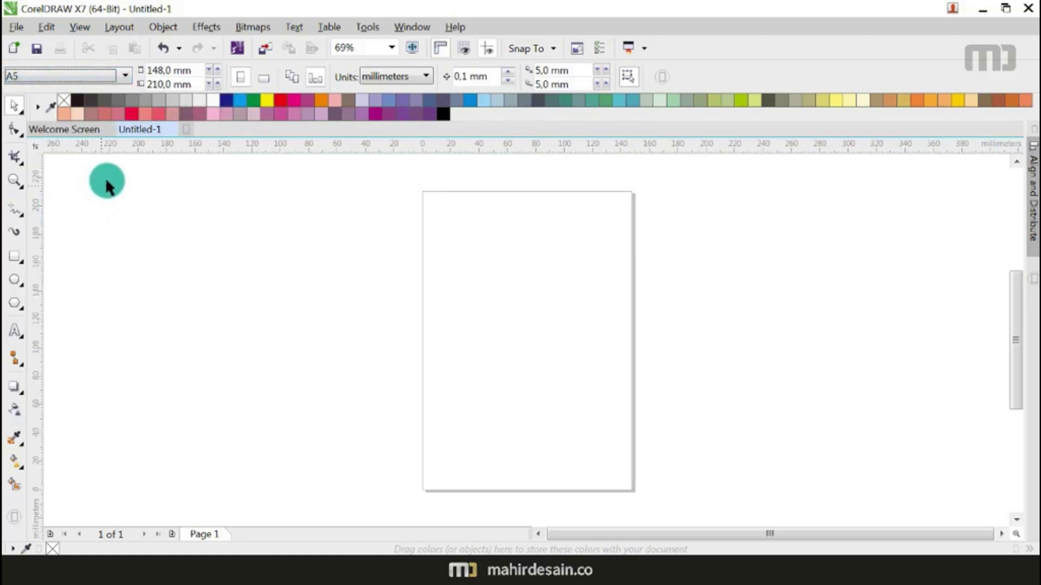
pyautogui.click(389, 76)
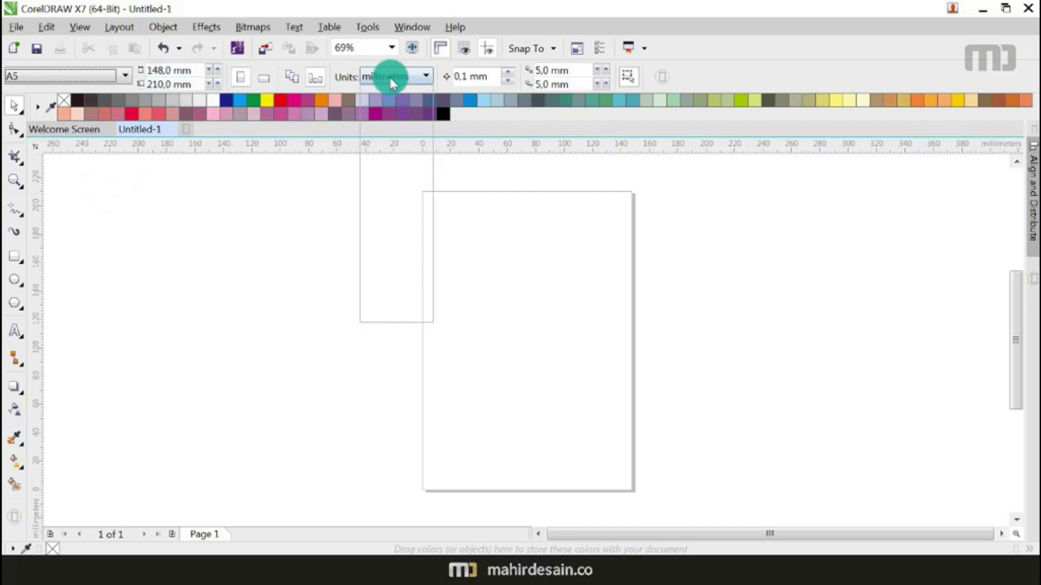
pyautogui.click(385, 256)
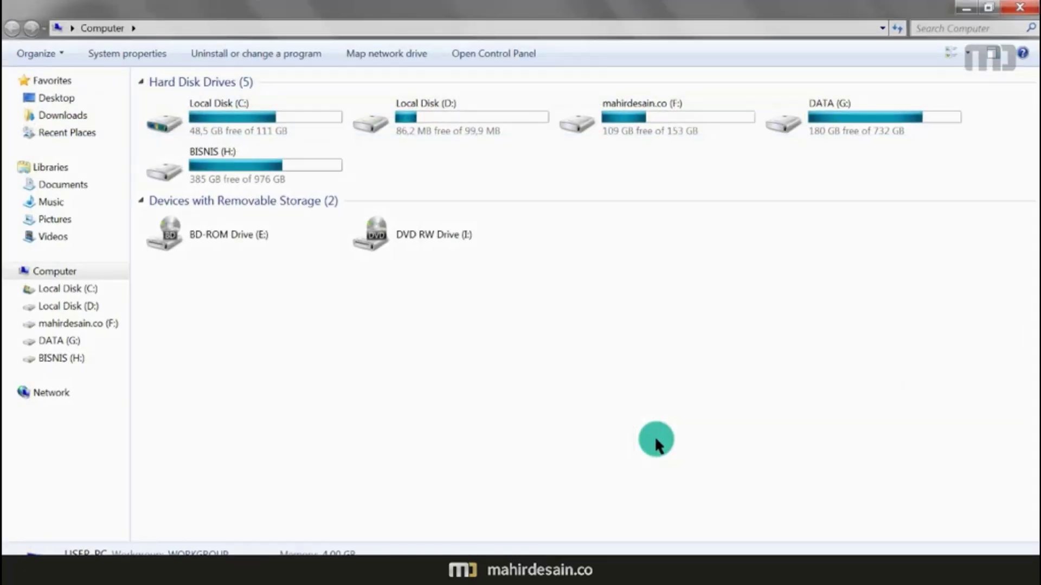
# Step: Open the Layout Brusur Jurudesain Word document from the BISNIS (H:) drive
pyautogui.click(84, 364)
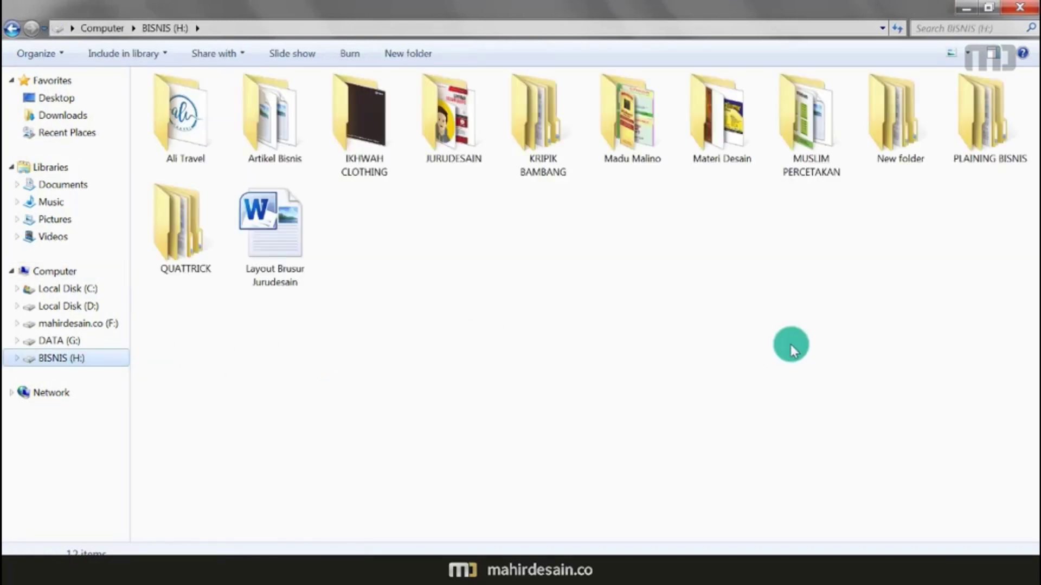
pyautogui.doubleClick(298, 229)
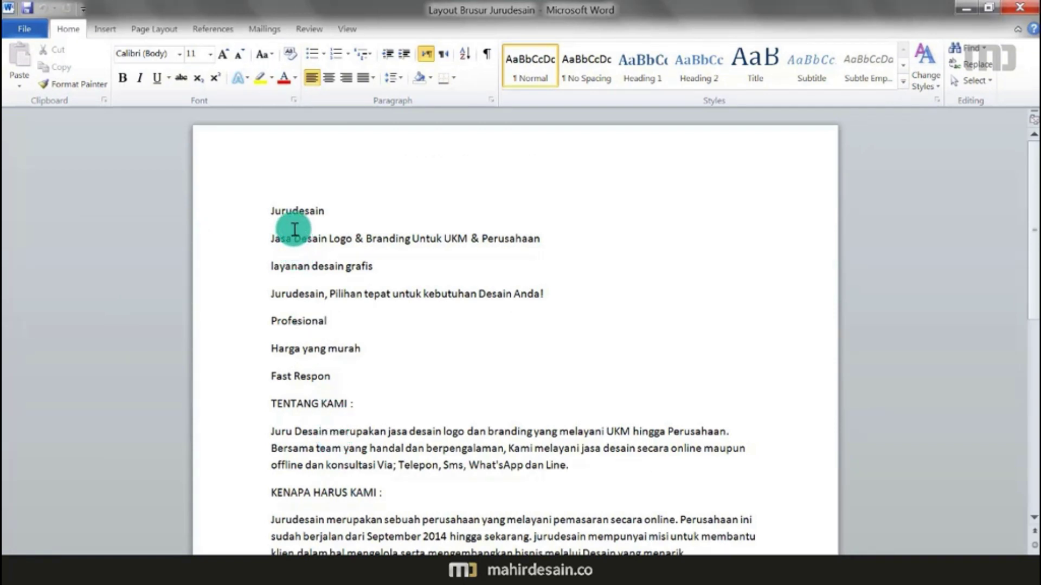
# Step: Copy all the brochure text in Word and return to CorelDRAW
pyautogui.hotkey('ctrl', 'a')
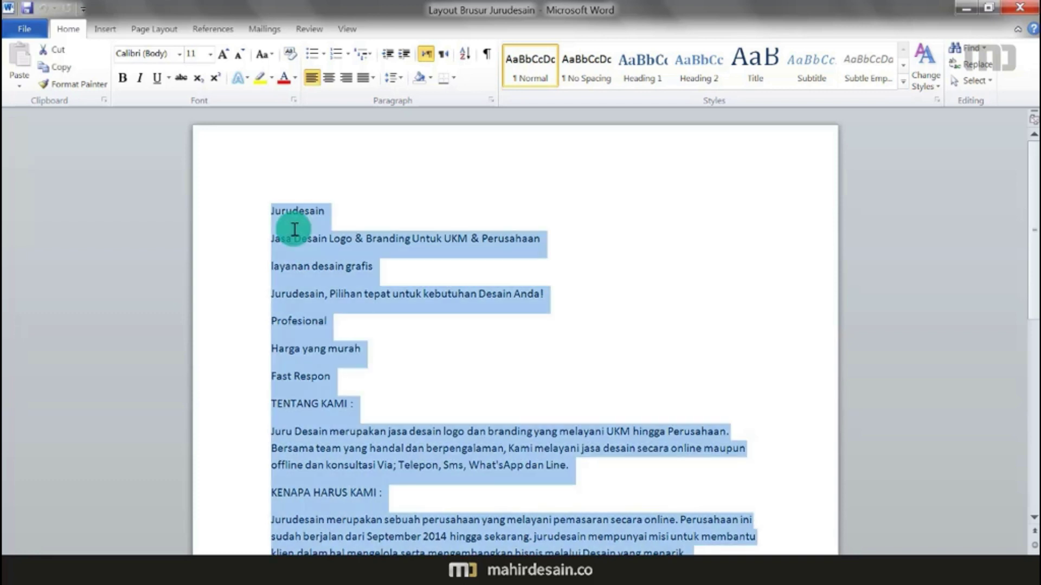
pyautogui.hotkey('ctrl', 'c')
pyautogui.hotkey('alt', 'Tab')
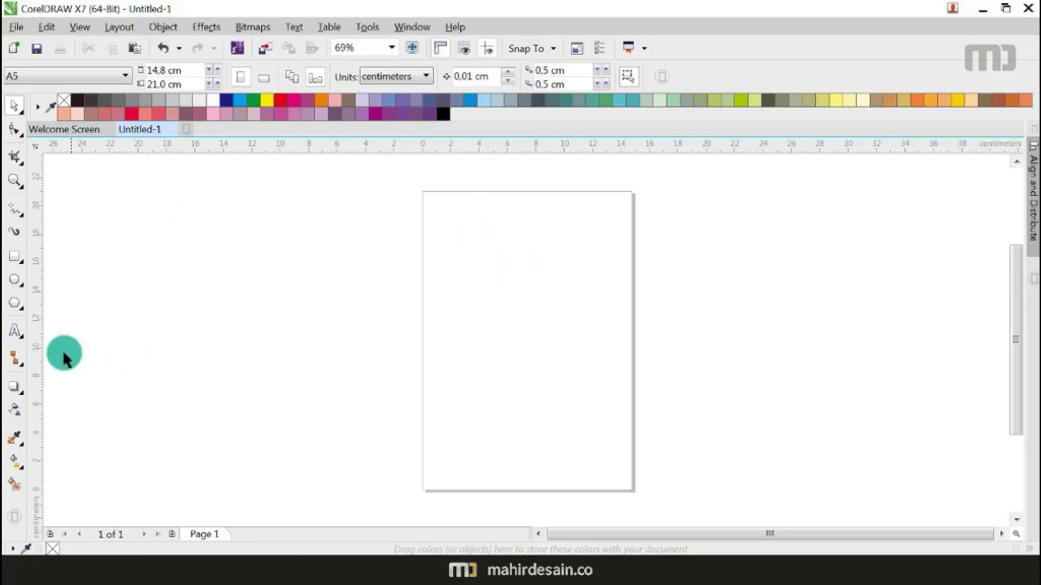
# Step: Paste the brochure text with formatting only, then move the block up-left off the page
pyautogui.click(17, 333)
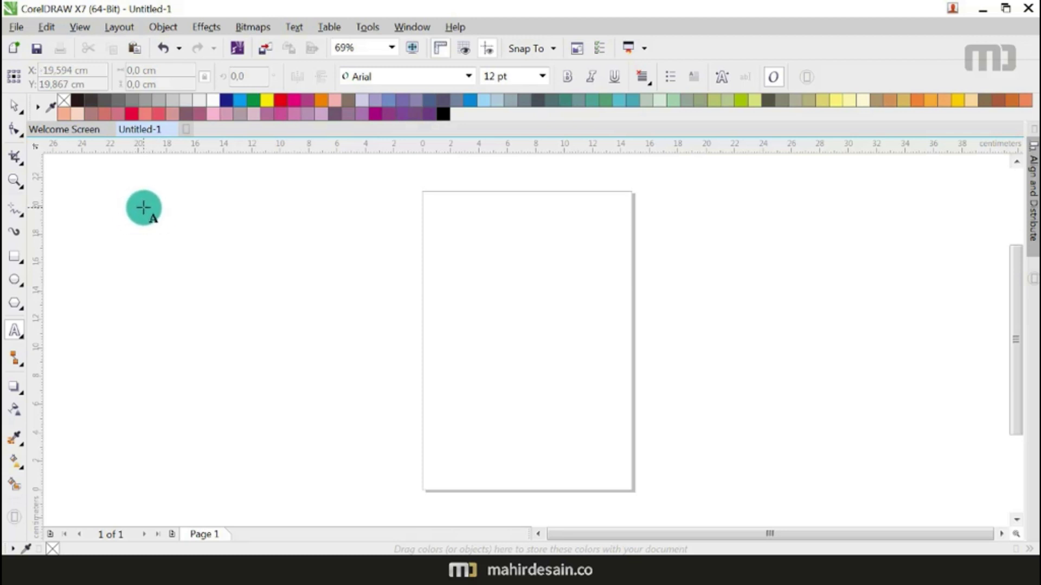
pyautogui.click(139, 215)
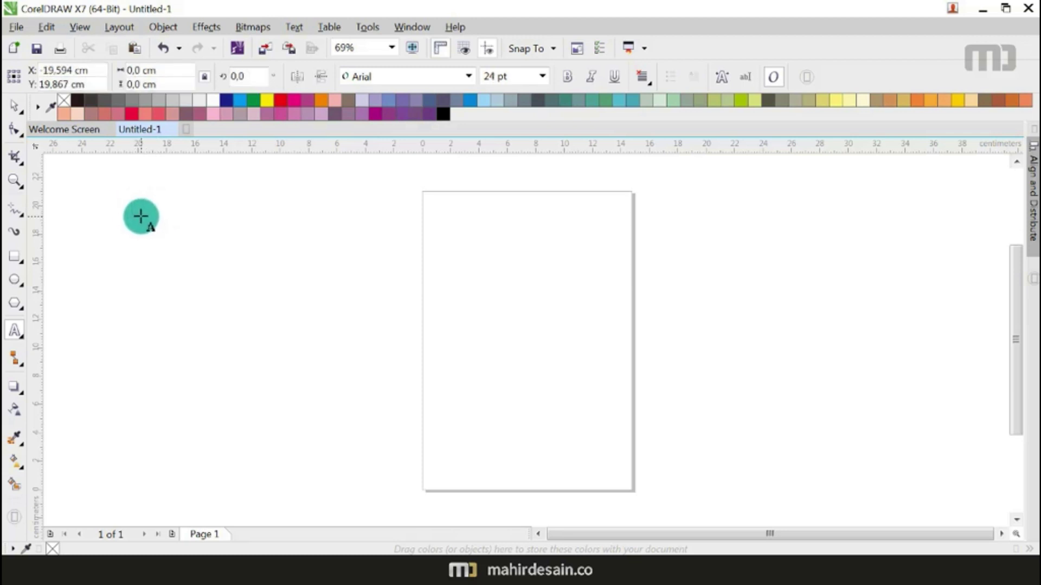
pyautogui.hotkey('ctrl', 'v')
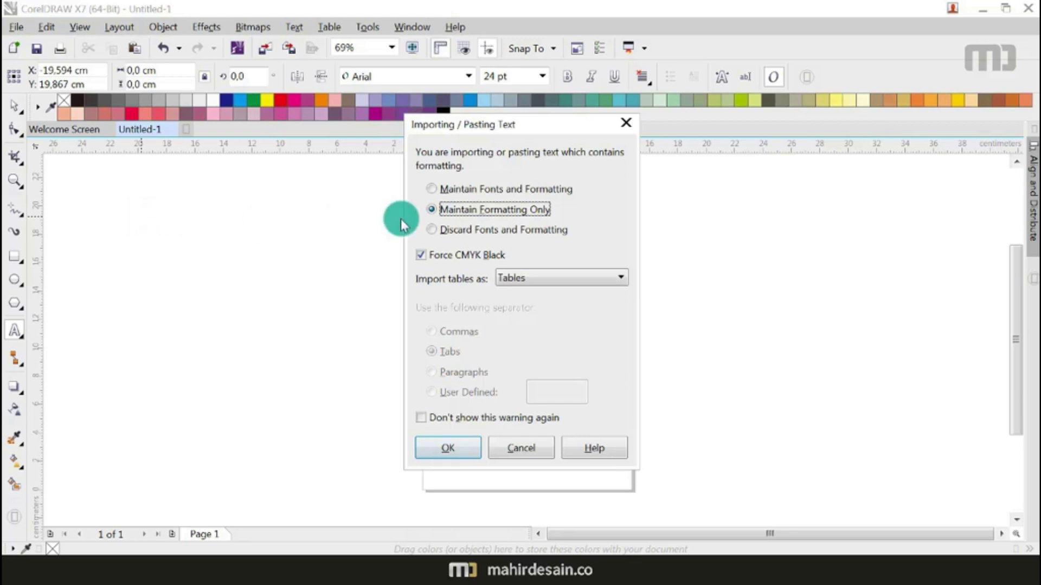
pyautogui.click(455, 447)
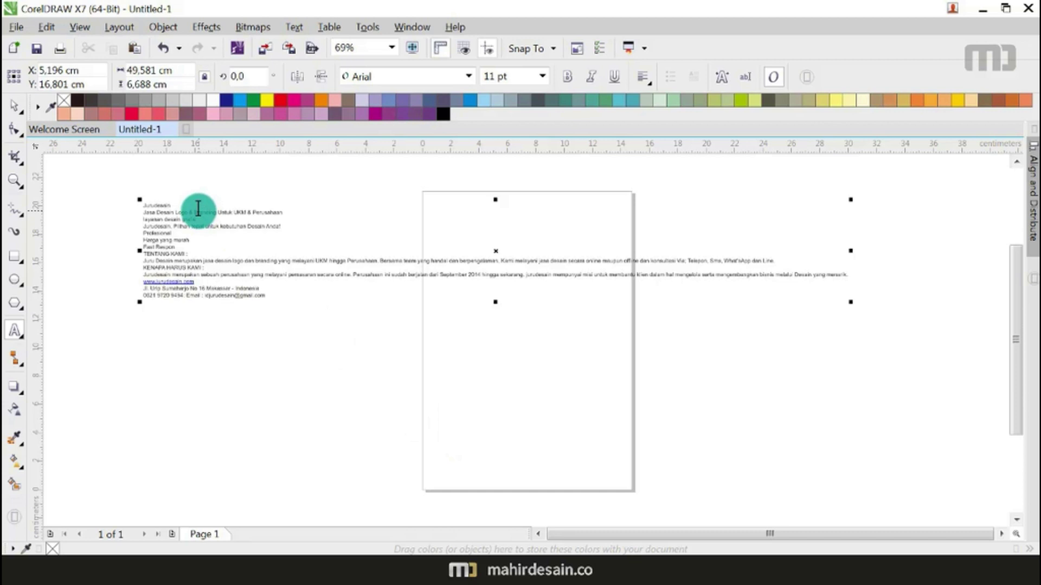
pyautogui.click(13, 105)
pyautogui.scroll(-2, 488, 407)
pyautogui.moveTo(493, 325); pyautogui.dragTo(412, 244)
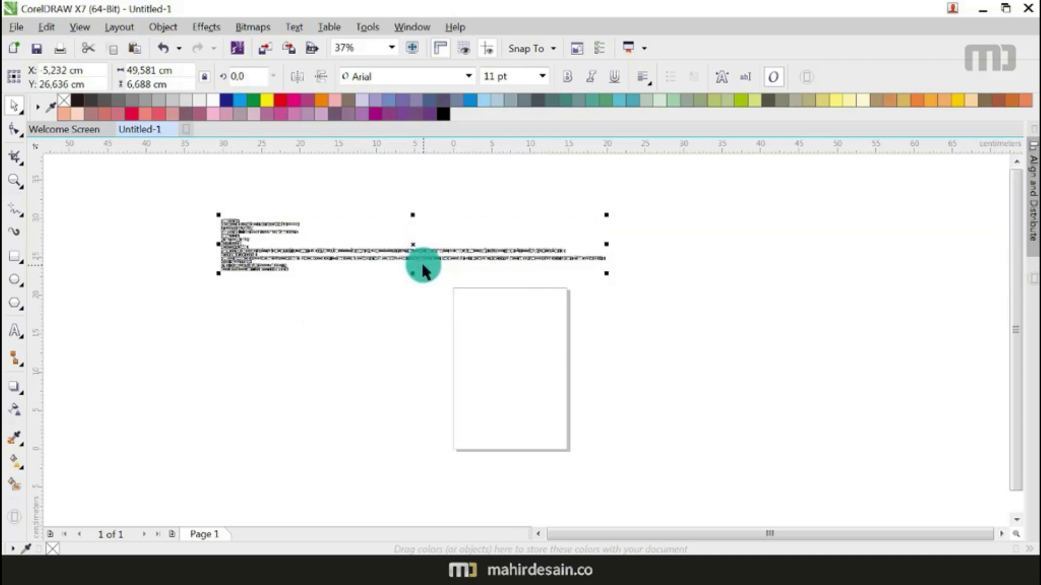
pyautogui.click(423, 295)
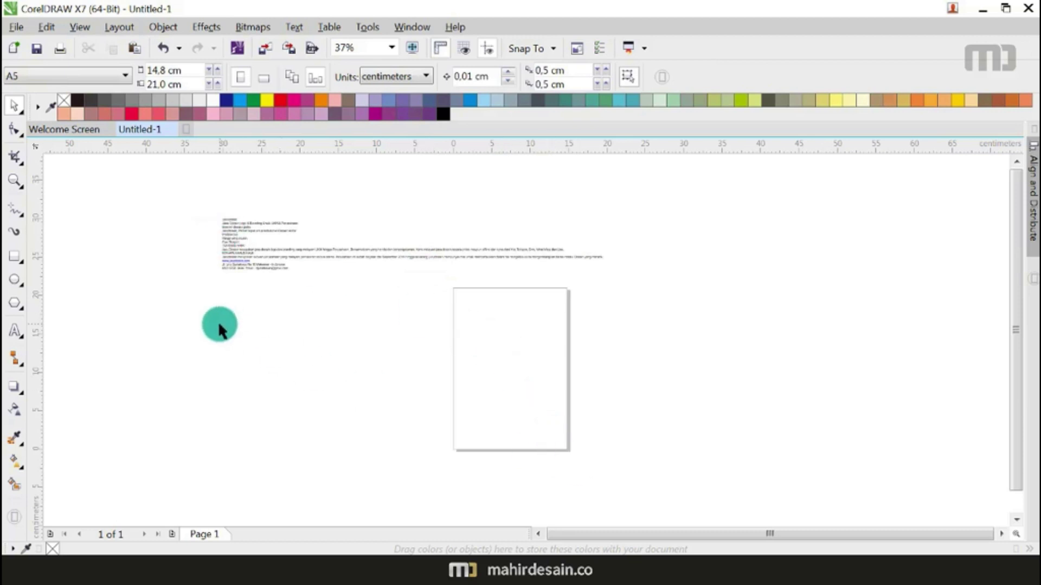
# Step: Add a page-sized rectangle and fill it white
pyautogui.doubleClick(14, 259)
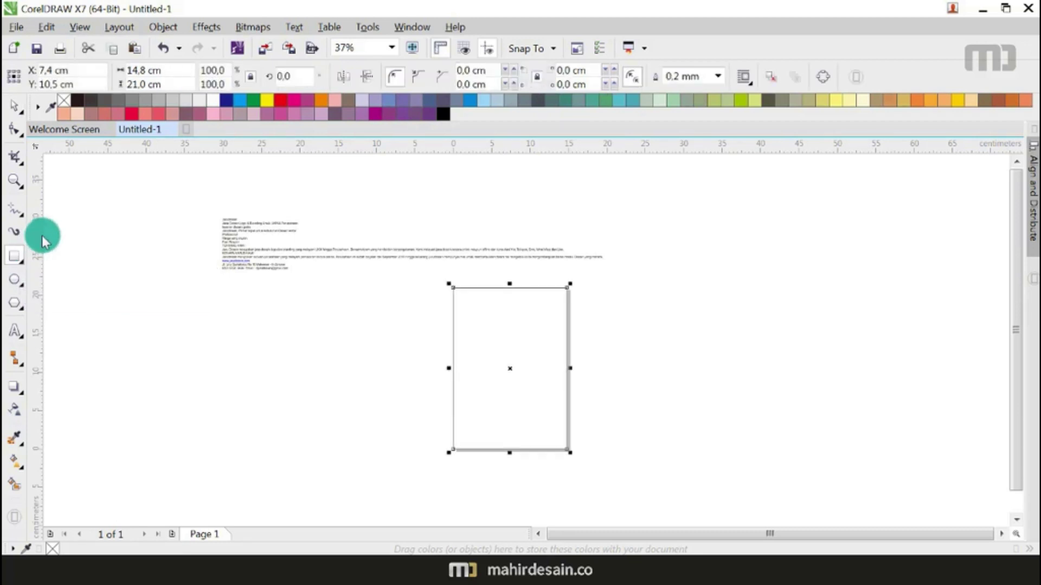
pyautogui.click(209, 99)
pyautogui.click(15, 105)
pyautogui.click(198, 262)
# Step: Move the brochure text block to the right of the page
pyautogui.moveTo(162, 184); pyautogui.dragTo(643, 297)
pyautogui.moveTo(411, 244); pyautogui.dragTo(764, 312)
pyautogui.click(519, 406)
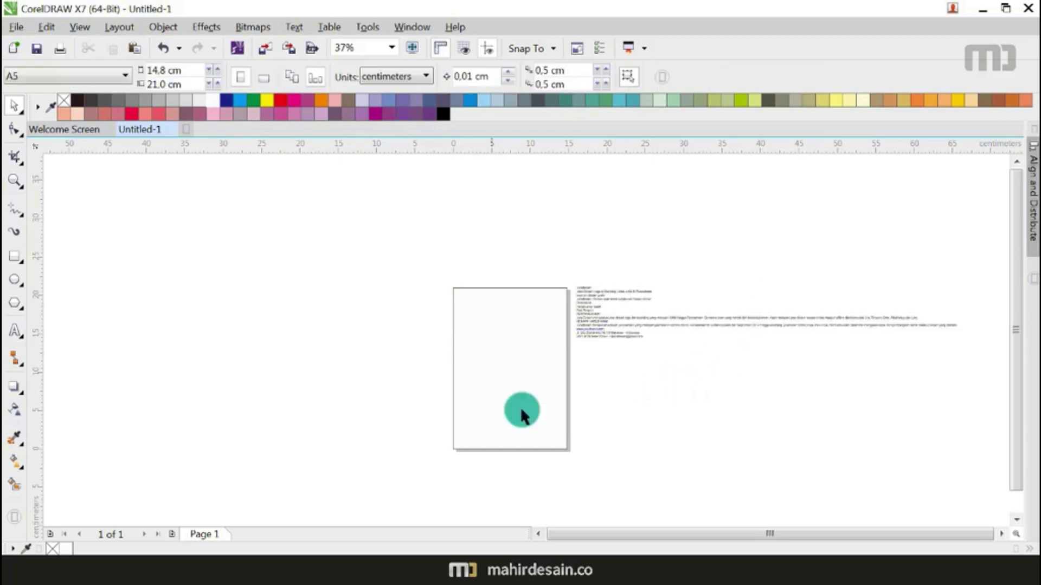
pyautogui.scroll(2, 539, 429)
pyautogui.scroll(-1, 847, 399)
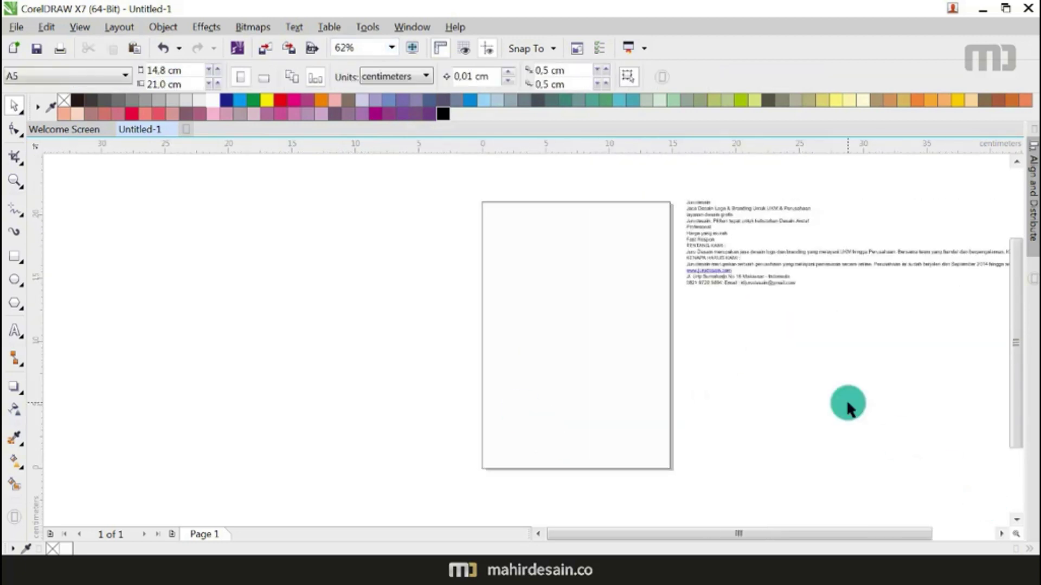
pyautogui.click(1002, 533)
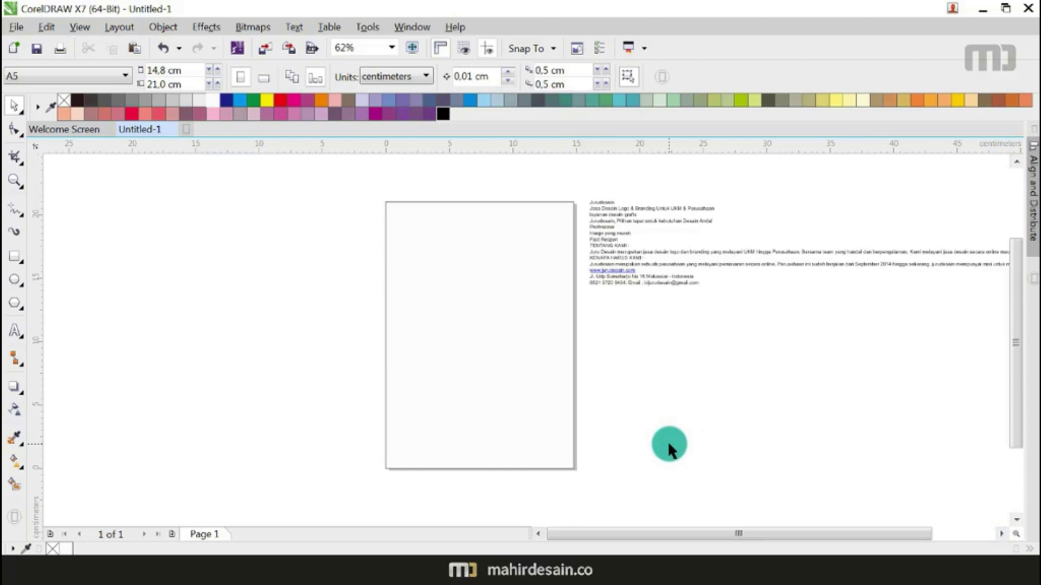
pyautogui.scroll(-1, 668, 441)
pyautogui.scroll(3, 647, 230)
pyautogui.scroll(3, 649, 234)
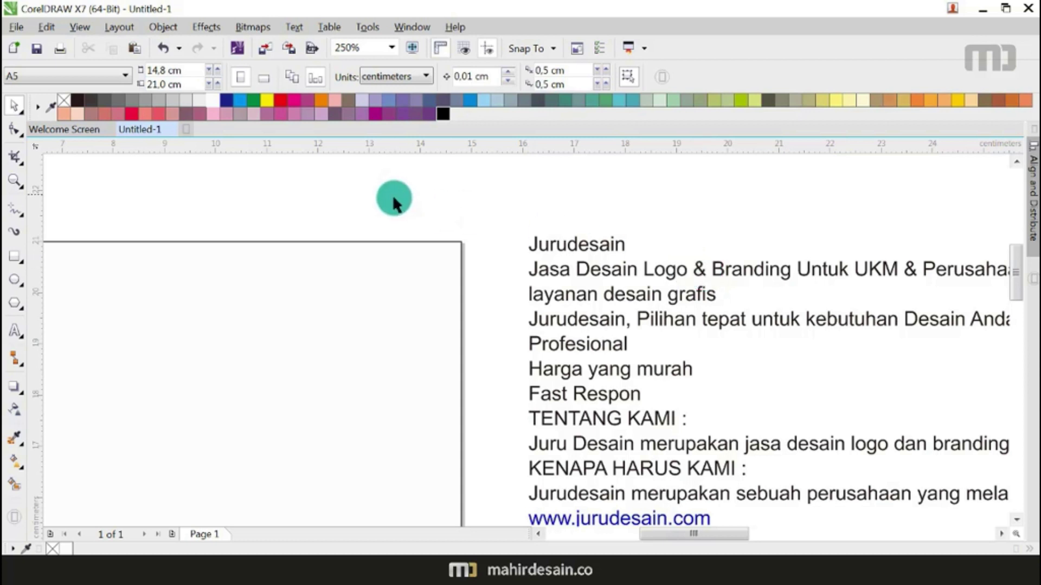
pyautogui.scroll(-4, 406, 202)
pyautogui.scroll(3, 340, 238)
pyautogui.scroll(-2, 340, 238)
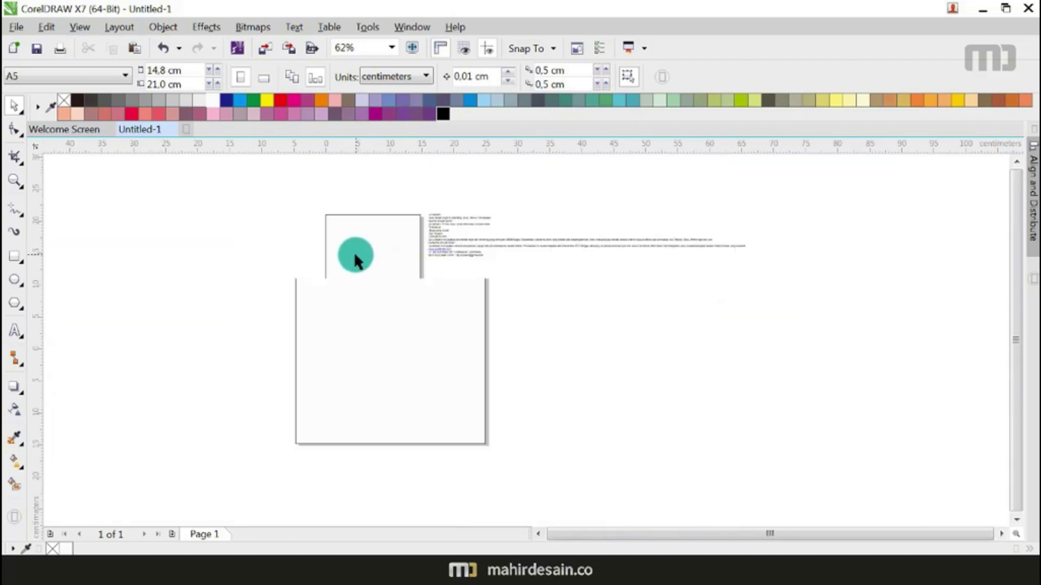
pyautogui.scroll(1, 352, 239)
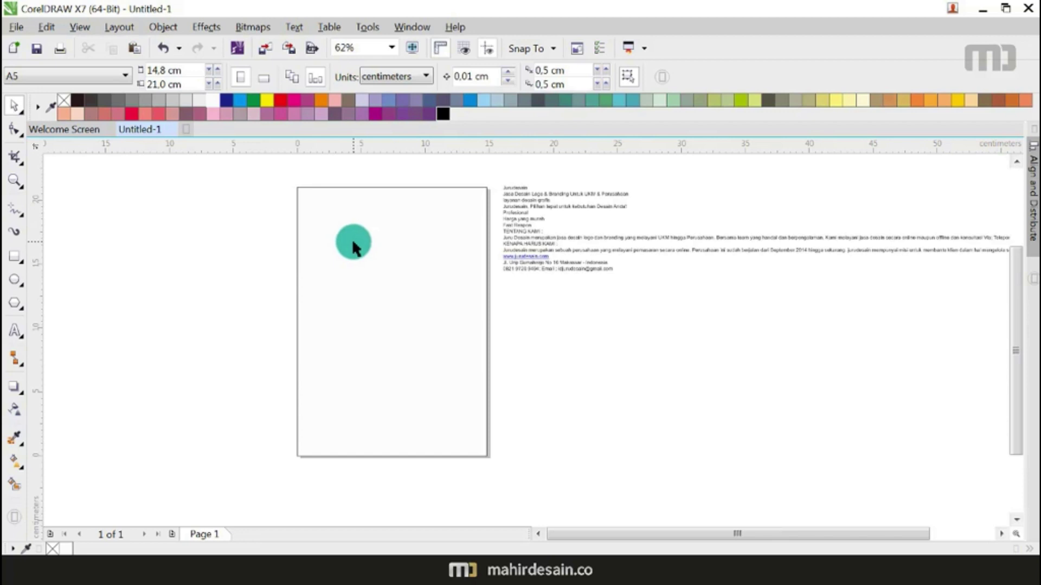
pyautogui.click(538, 535)
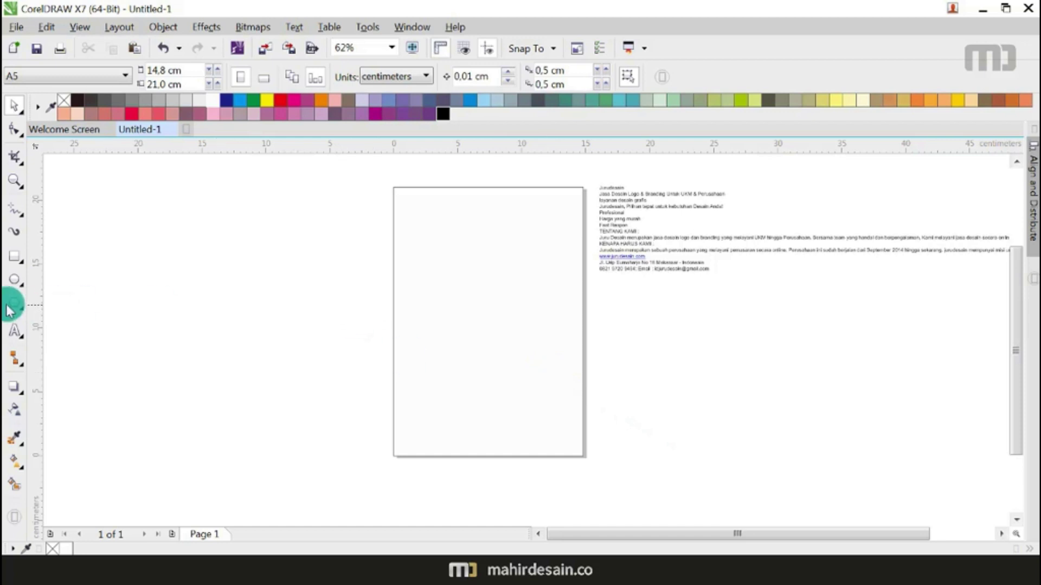
# Step: Draw a top header rectangle, a mid-page band, a thin strip above it, and a bottom block
pyautogui.click(14, 256)
pyautogui.moveTo(354, 179); pyautogui.dragTo(613, 213)
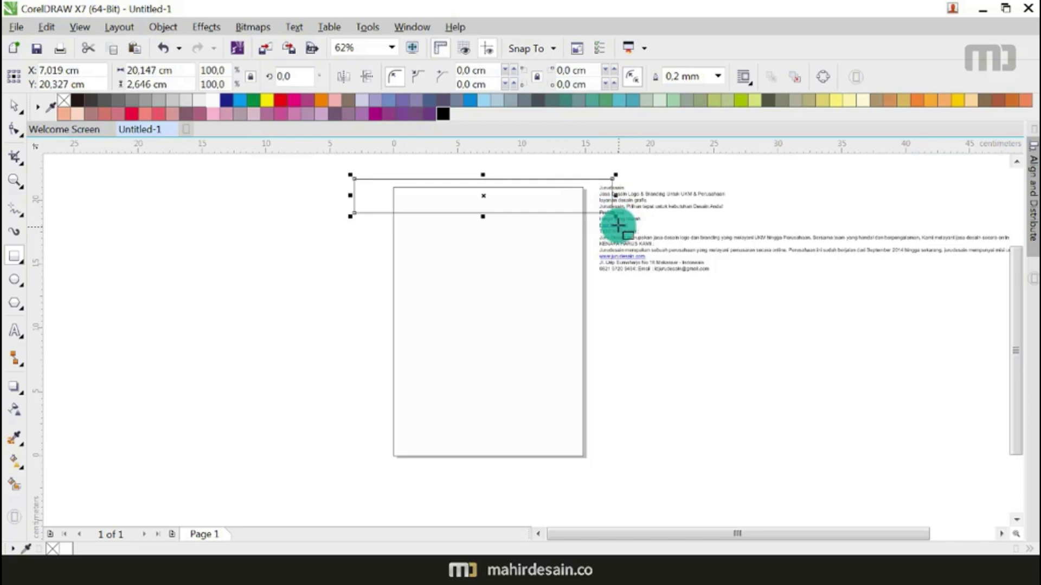
pyautogui.moveTo(366, 309); pyautogui.dragTo(611, 356)
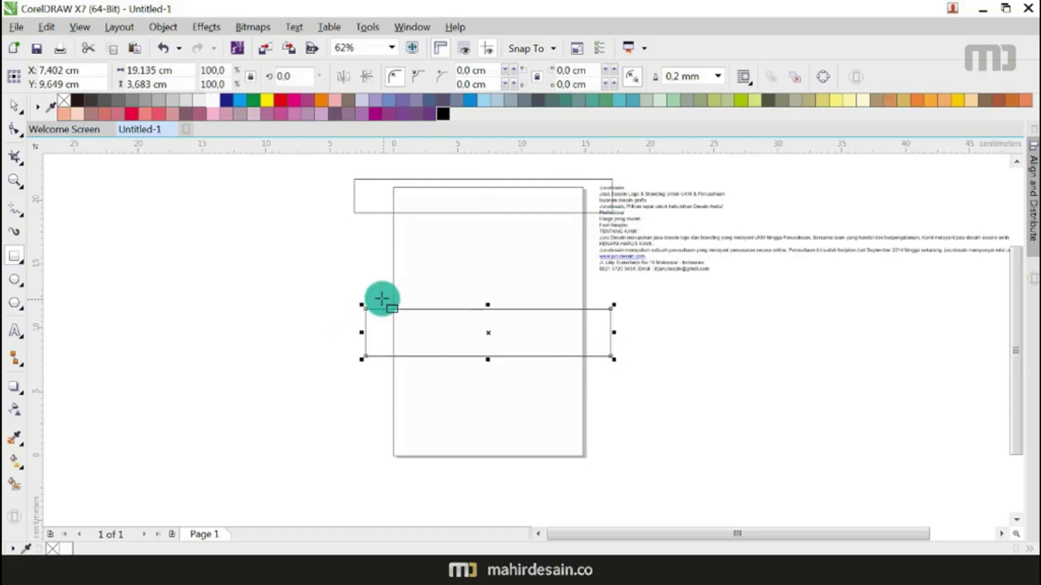
pyautogui.moveTo(366, 285); pyautogui.dragTo(619, 301)
pyautogui.moveTo(344, 496); pyautogui.dragTo(627, 424)
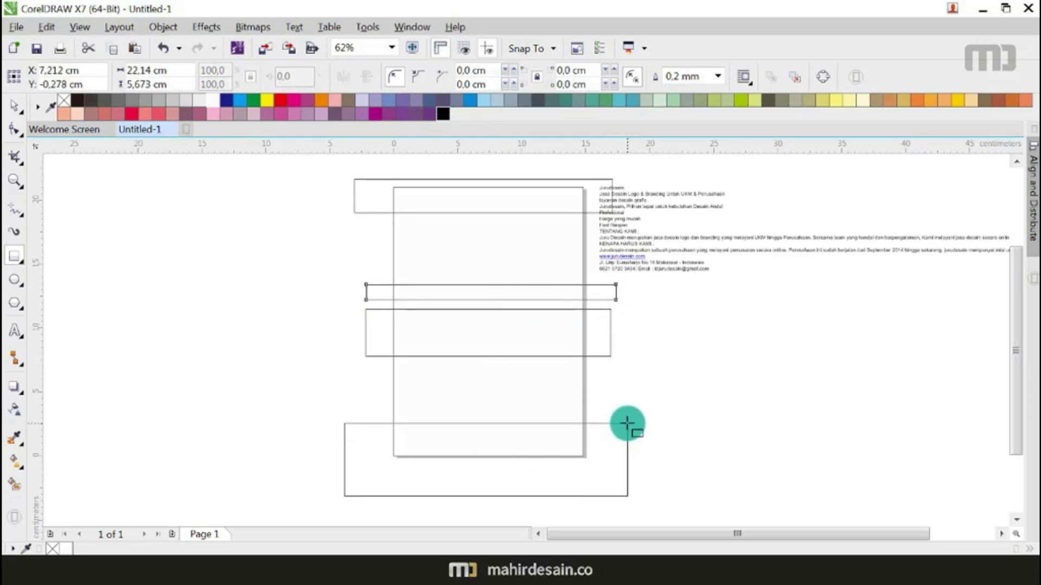
pyautogui.moveTo(627, 423); pyautogui.dragTo(627, 424)
pyautogui.click(14, 105)
pyautogui.click(104, 176)
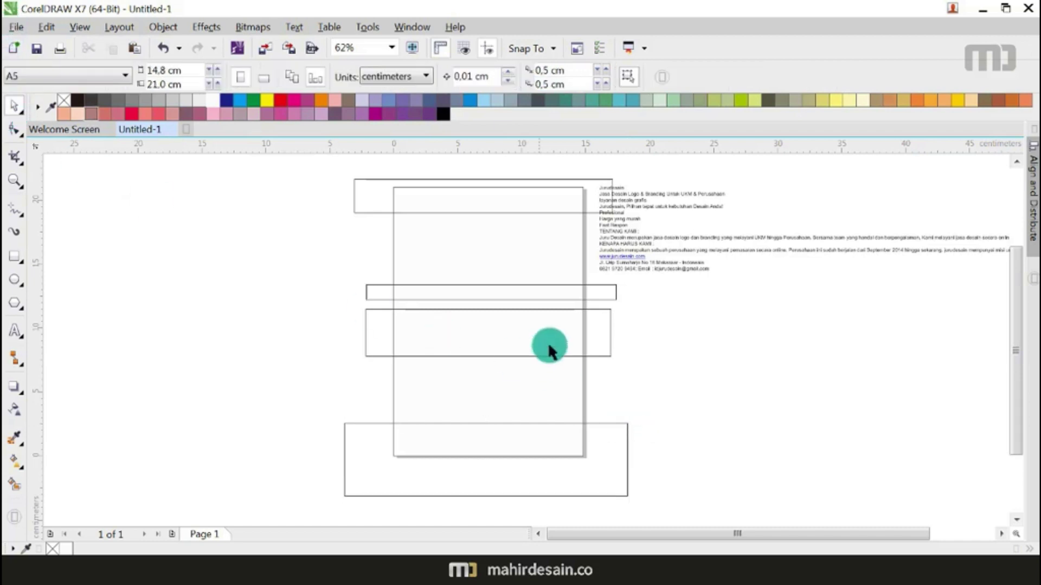
# Step: Smart-fill the parts of the four rectangles that lie inside the page
pyautogui.click(13, 484)
pyautogui.click(489, 200)
pyautogui.click(453, 292)
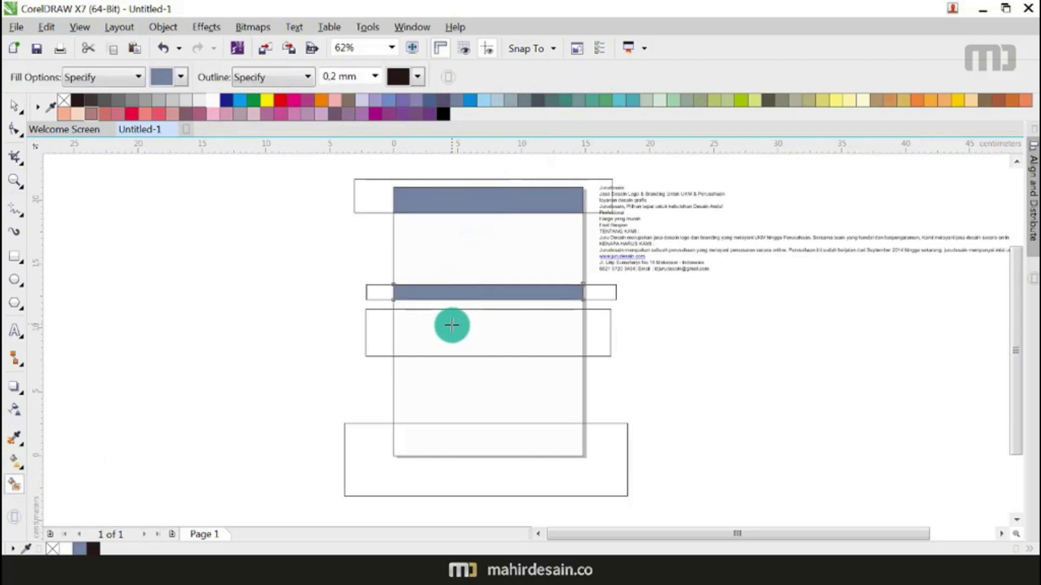
pyautogui.click(451, 325)
pyautogui.click(453, 449)
# Step: Delete the top, thin and middle outer rectangles that overhang the page
pyautogui.click(15, 105)
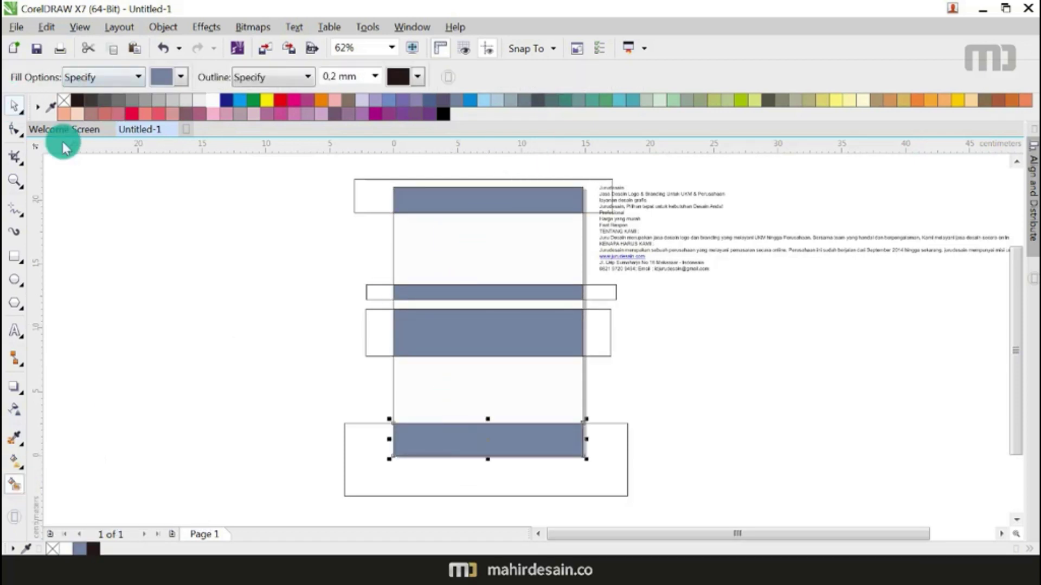
pyautogui.click(368, 198)
pyautogui.press('Delete')
pyautogui.click(369, 291)
pyautogui.press('Delete')
pyautogui.click(367, 352)
pyautogui.press('Delete')
pyautogui.press('Delete')
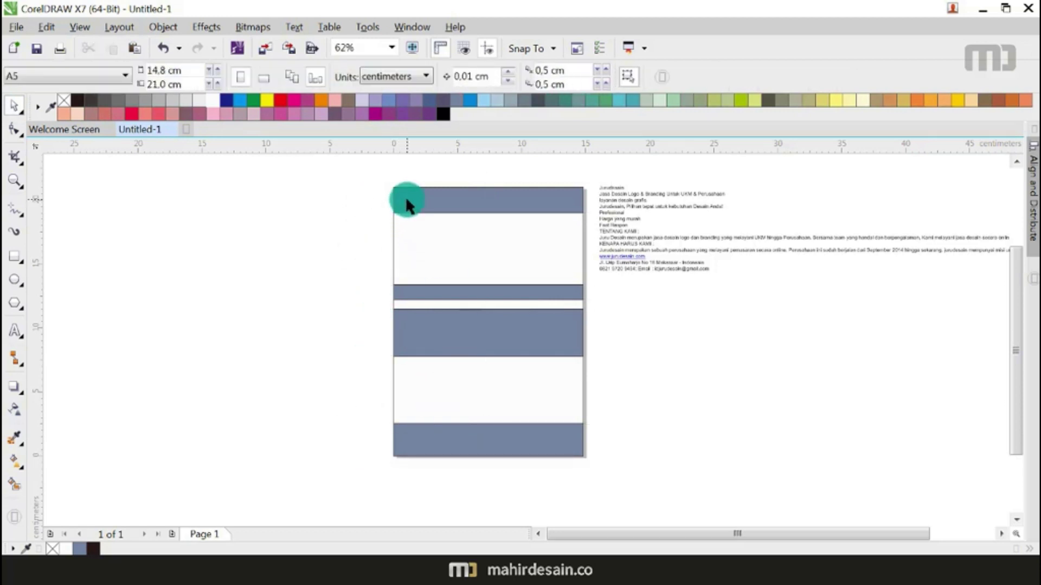
# Step: Fill the top band, thin stripe, middle band and bottom band red
pyautogui.click(407, 204)
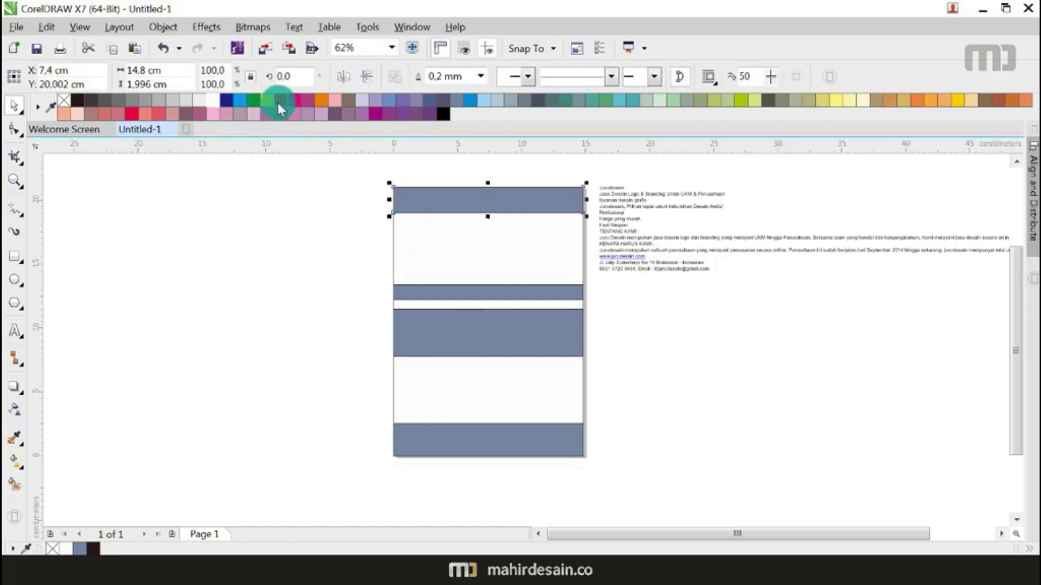
pyautogui.click(278, 102)
pyautogui.click(520, 293)
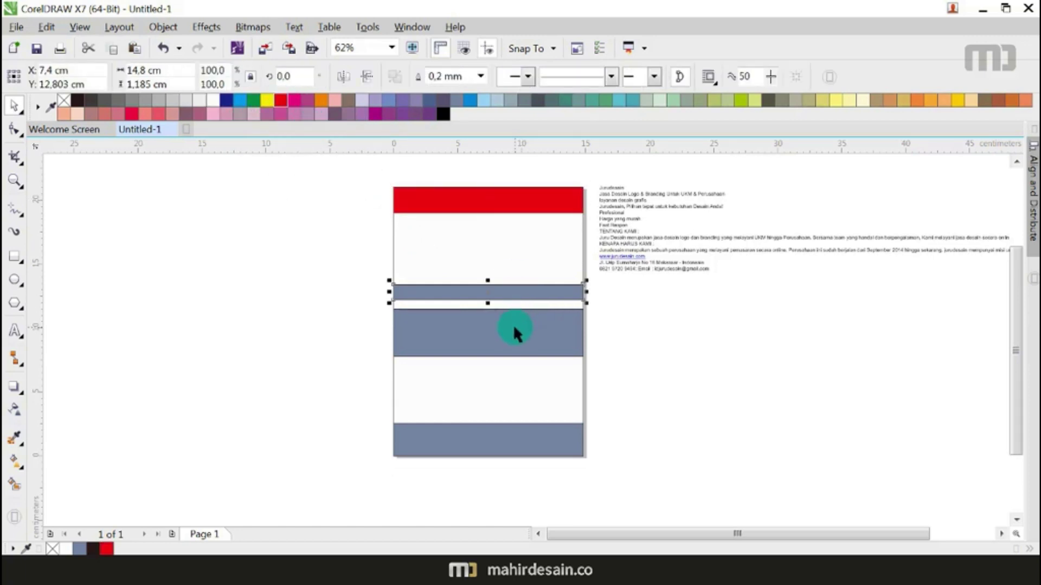
pyautogui.keyDown('shift'); pyautogui.click(511, 330); pyautogui.keyUp('shift')
pyautogui.keyDown('shift'); pyautogui.click(506, 441); pyautogui.keyUp('shift')
pyautogui.click(282, 103)
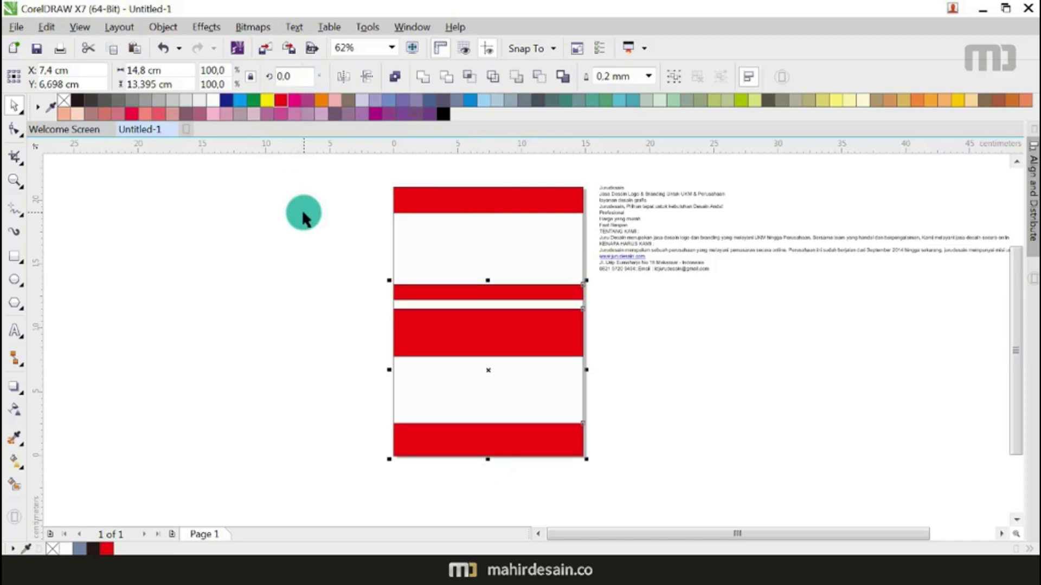
pyautogui.click(466, 244)
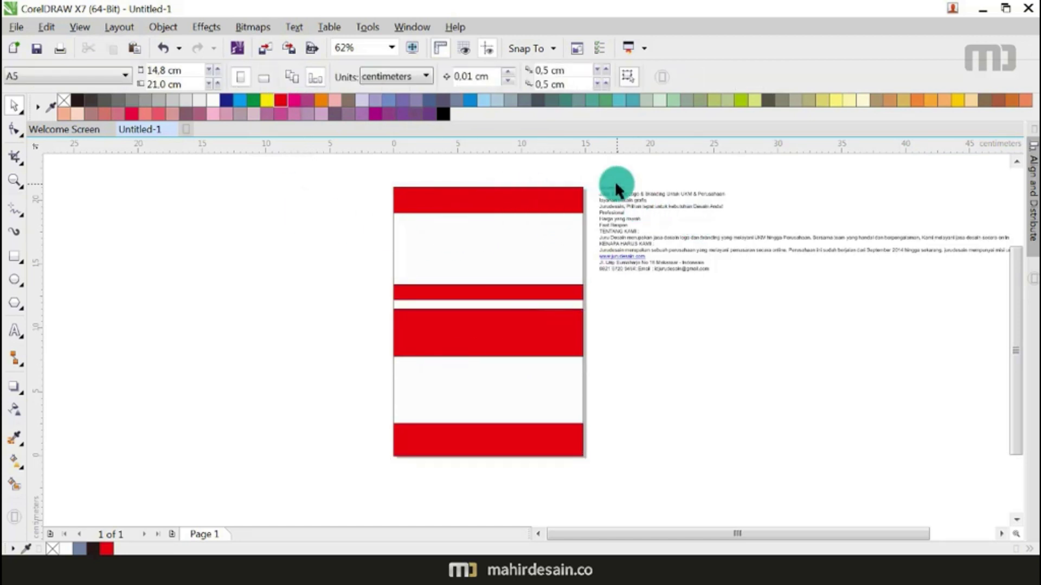
pyautogui.scroll(1, 615, 181)
pyautogui.scroll(1, 618, 190)
pyautogui.scroll(-2, 617, 189)
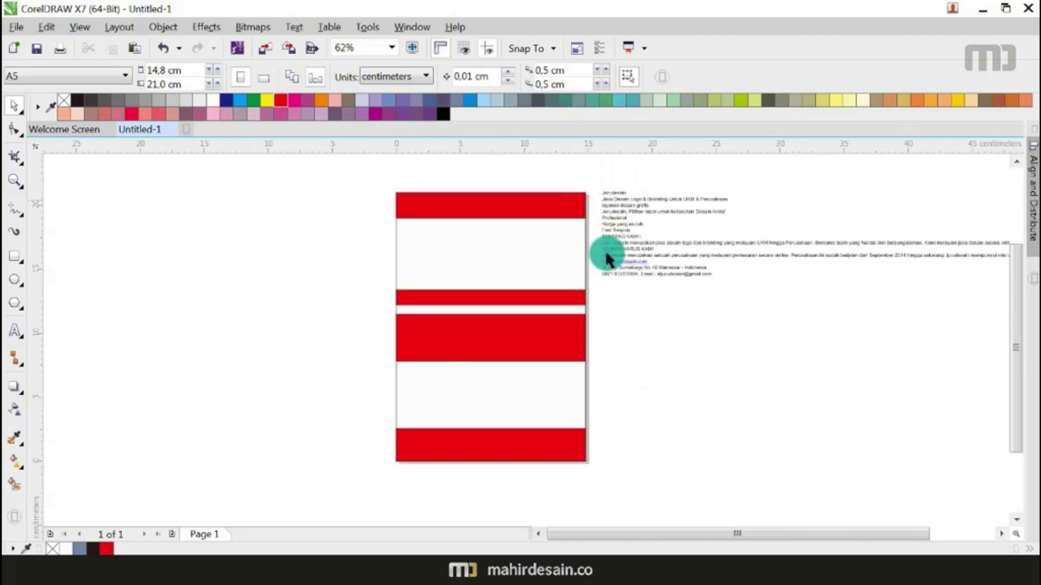
# Step: Import LOGO jurudesain.cdr from BISNIS (H:) > JURUDESAIN > LOGO JURUDESAIN
pyautogui.hotkey('ctrl', 'i')
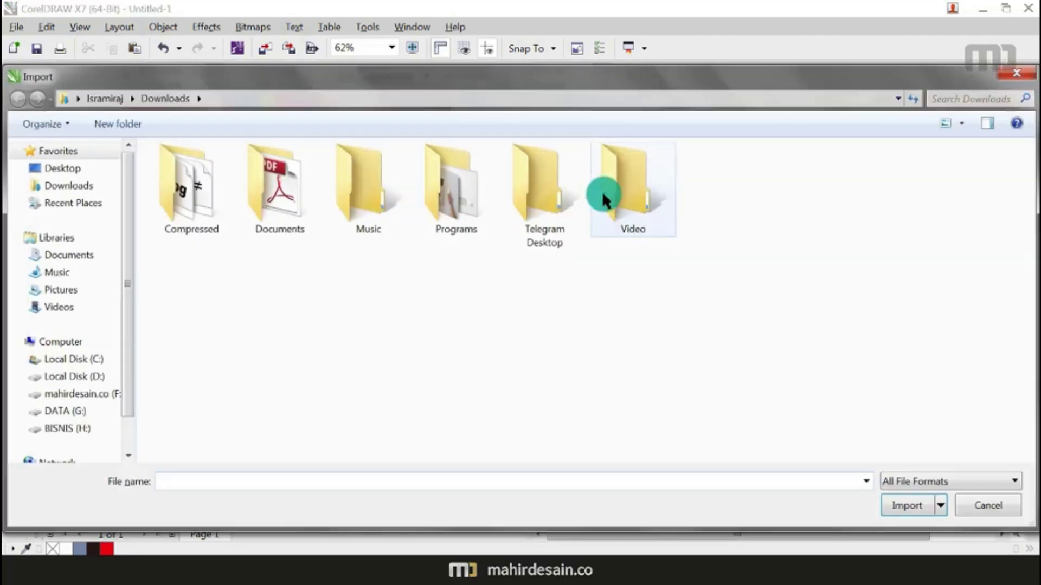
pyautogui.click(67, 432)
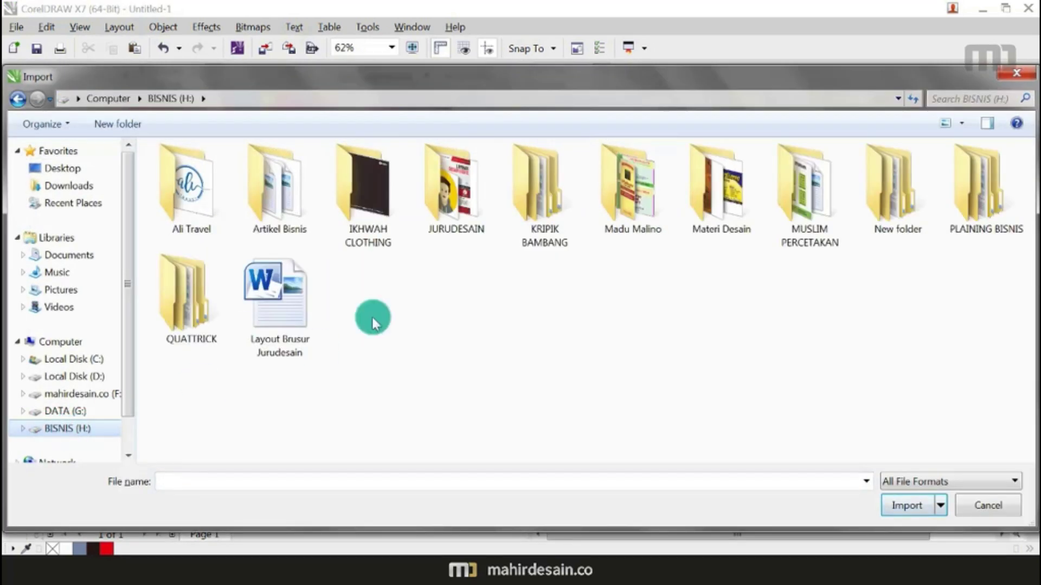
pyautogui.doubleClick(479, 194)
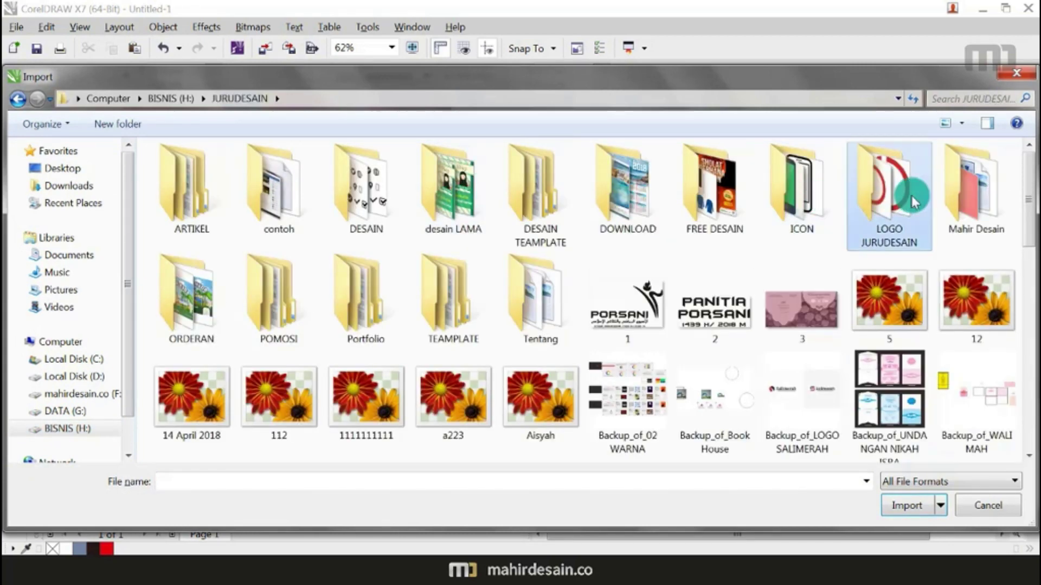
pyautogui.doubleClick(916, 187)
pyautogui.doubleClick(360, 197)
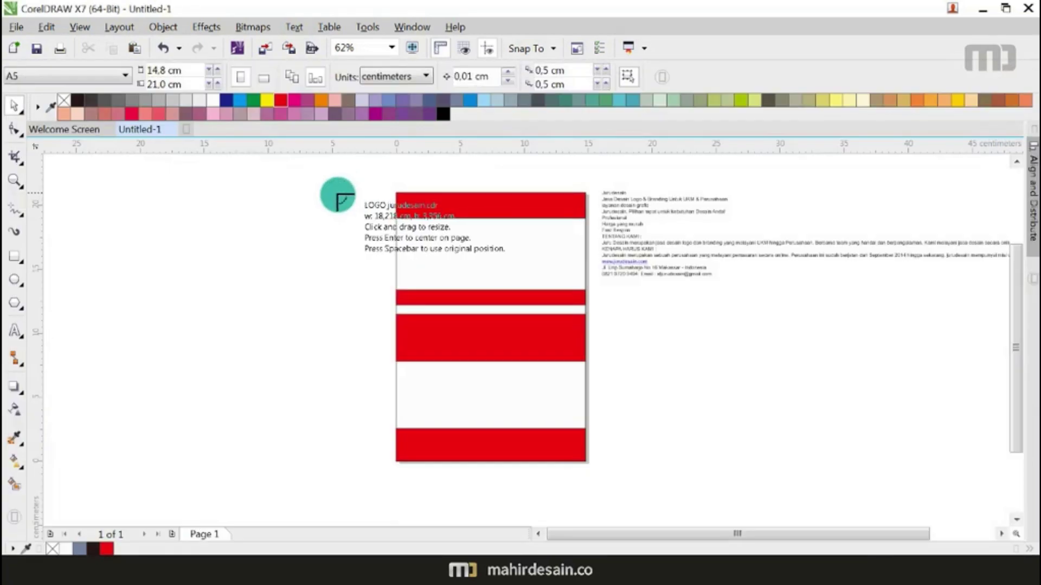
pyautogui.moveTo(607, 299); pyautogui.dragTo(722, 421)
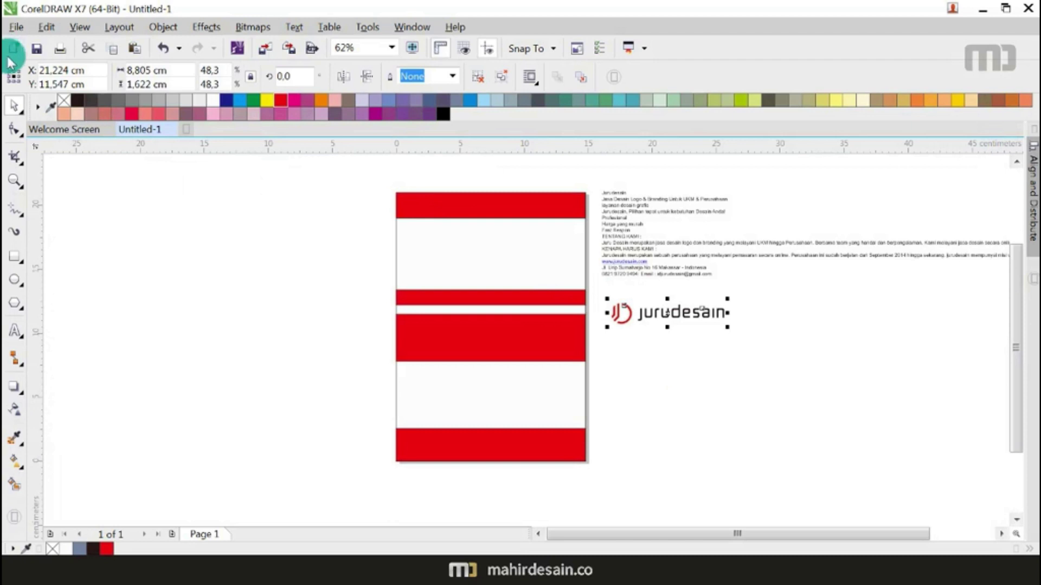
# Step: Move the logo onto the left of the top red band and enlarge it slightly
pyautogui.click(12, 110)
pyautogui.click(697, 325)
pyautogui.moveTo(697, 311); pyautogui.dragTo(460, 218)
pyautogui.scroll(5, 448, 214)
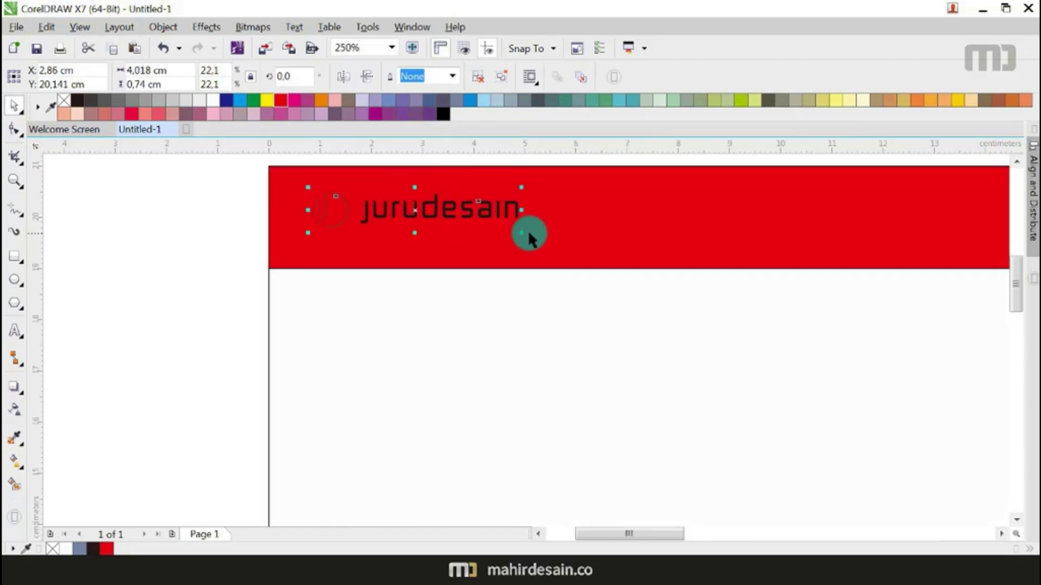
pyautogui.moveTo(522, 231); pyautogui.dragTo(608, 274)
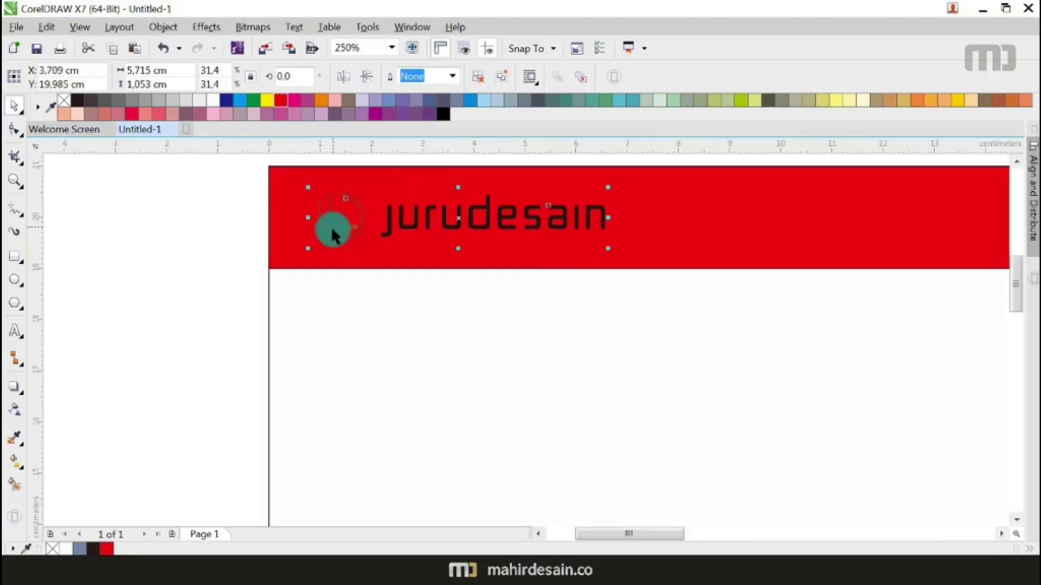
pyautogui.scroll(-3, 332, 228)
pyautogui.click(233, 162)
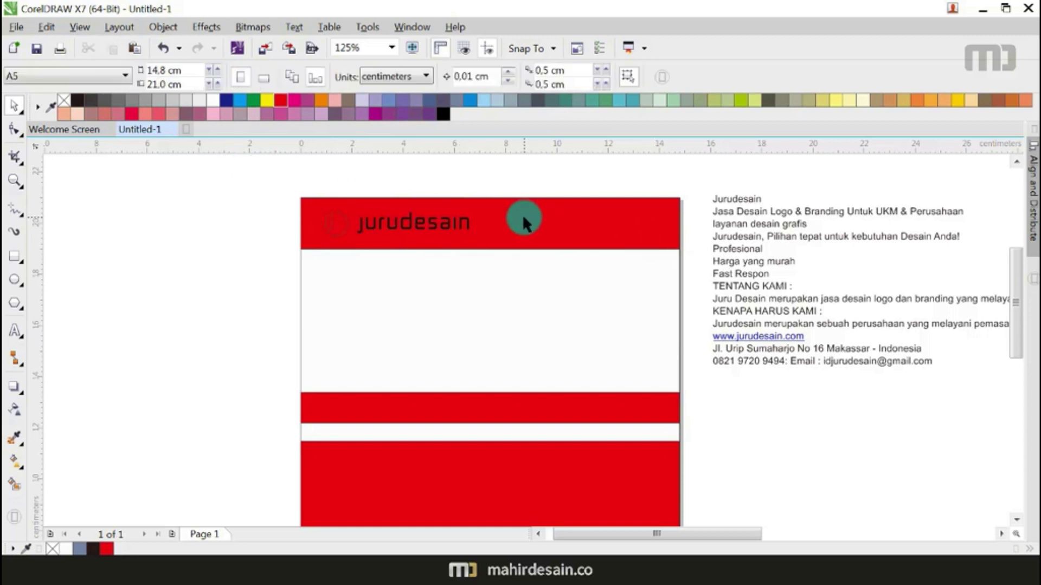
# Step: Duplicate the header band, shrink the copy to the right half, and fill the original white
pyautogui.click(523, 222)
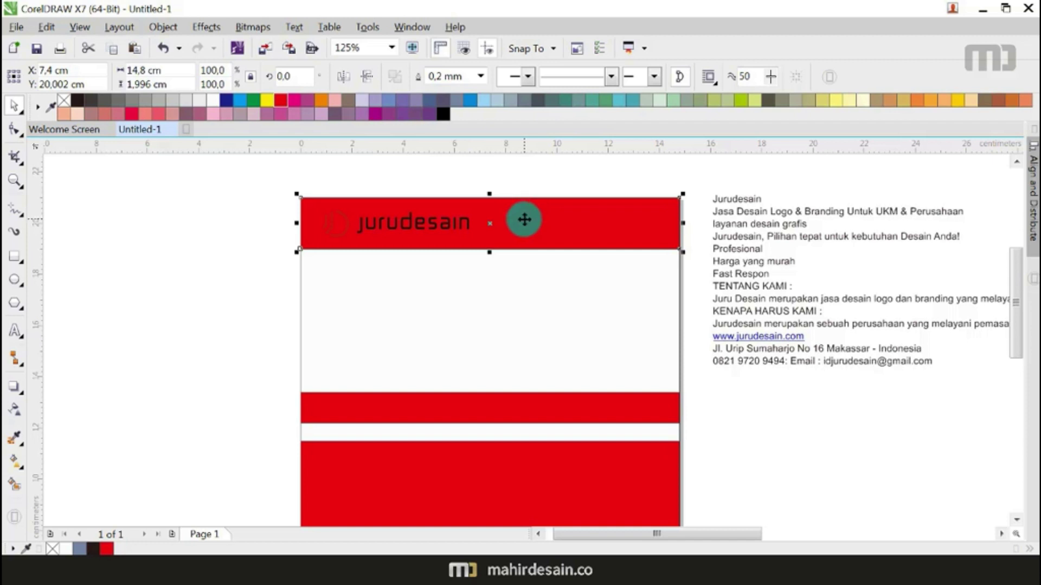
pyautogui.click(523, 219)
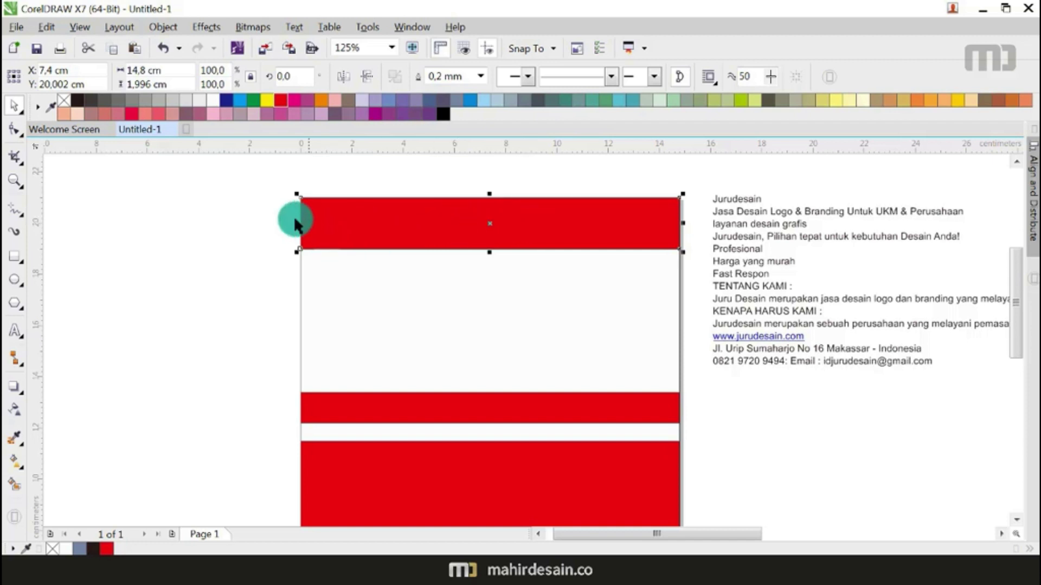
pyautogui.moveTo(295, 223); pyautogui.dragTo(490, 223)
pyautogui.click(415, 208)
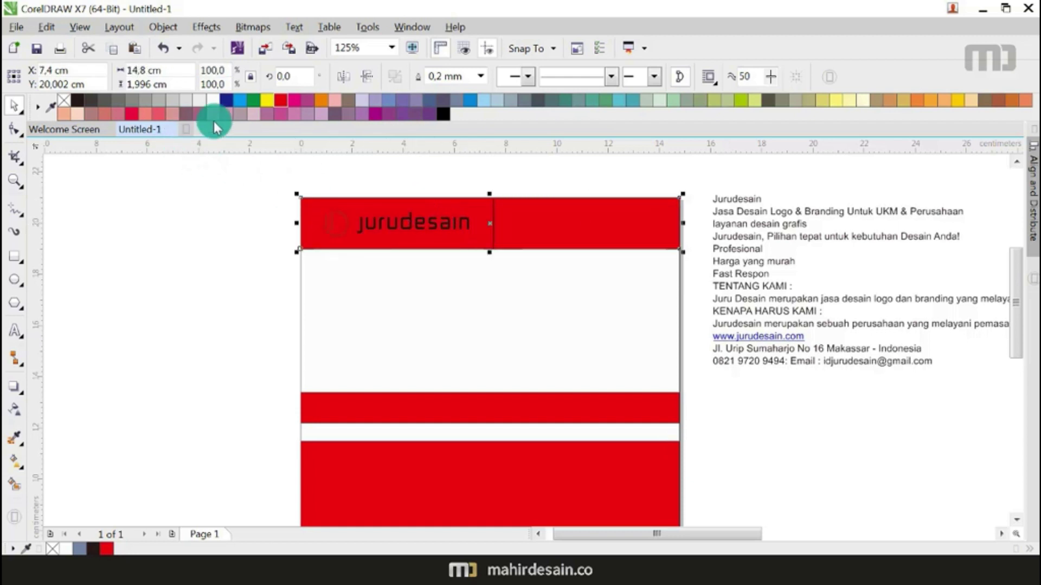
pyautogui.click(214, 100)
pyautogui.click(203, 232)
# Step: Slant the red block's left edge by pulling its bottom-left node leftward
pyautogui.click(618, 223)
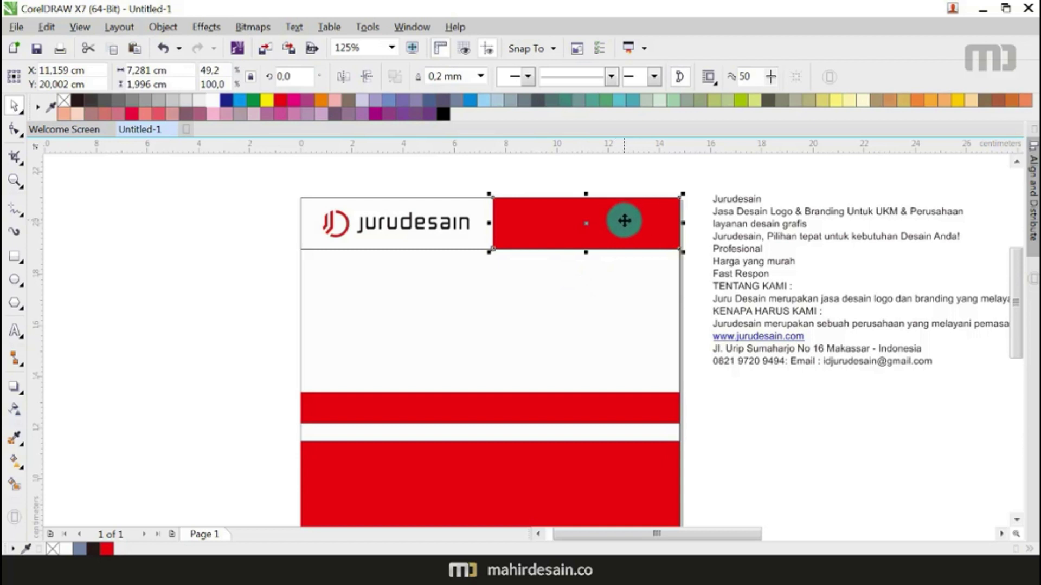
pyautogui.click(559, 168)
pyautogui.press('F10')
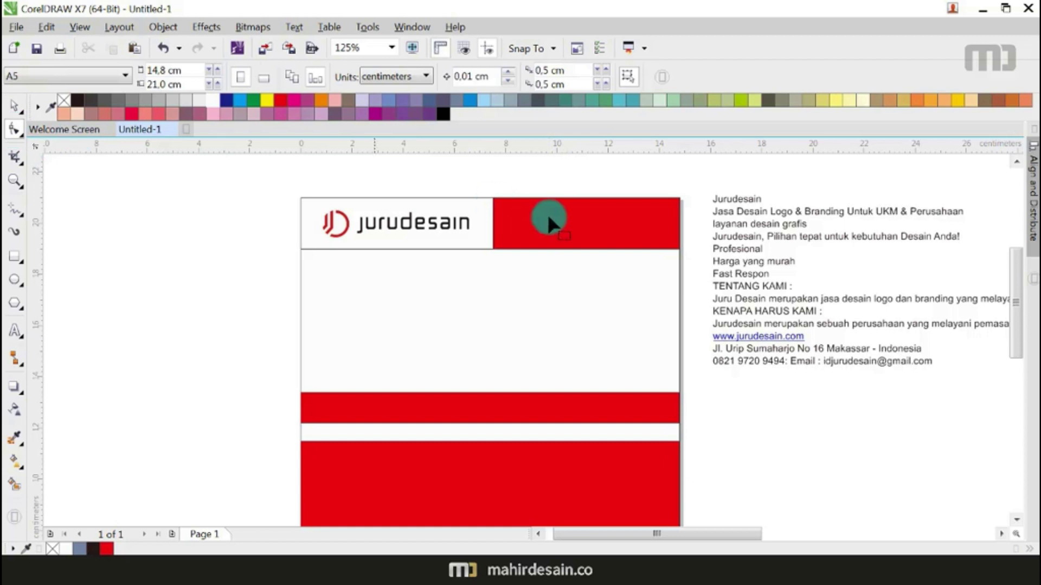
pyautogui.scroll(2, 519, 206)
pyautogui.click(465, 291)
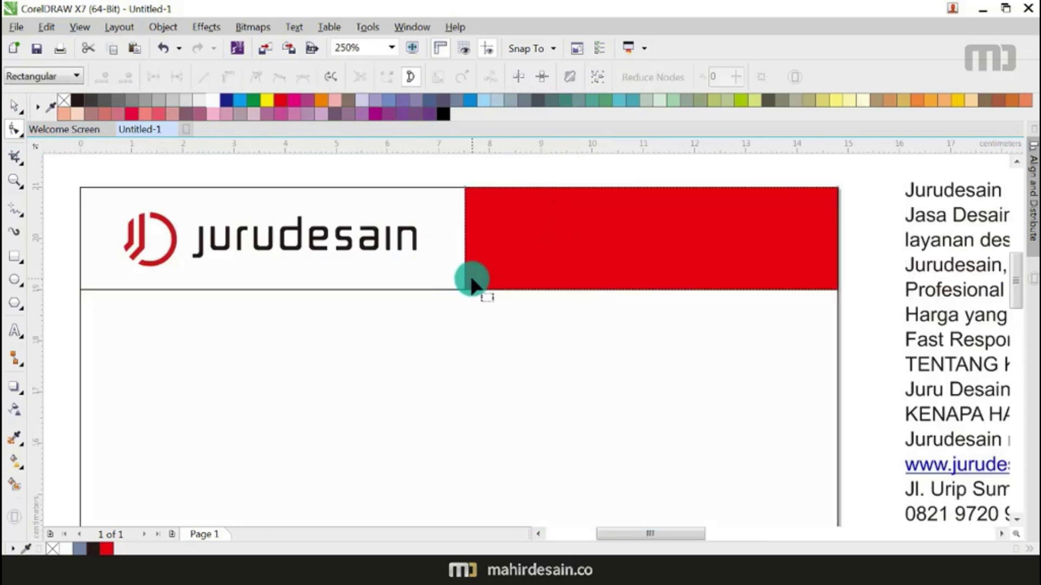
pyautogui.moveTo(464, 291); pyautogui.dragTo(426, 292)
pyautogui.scroll(-2, 511, 277)
pyautogui.click(14, 106)
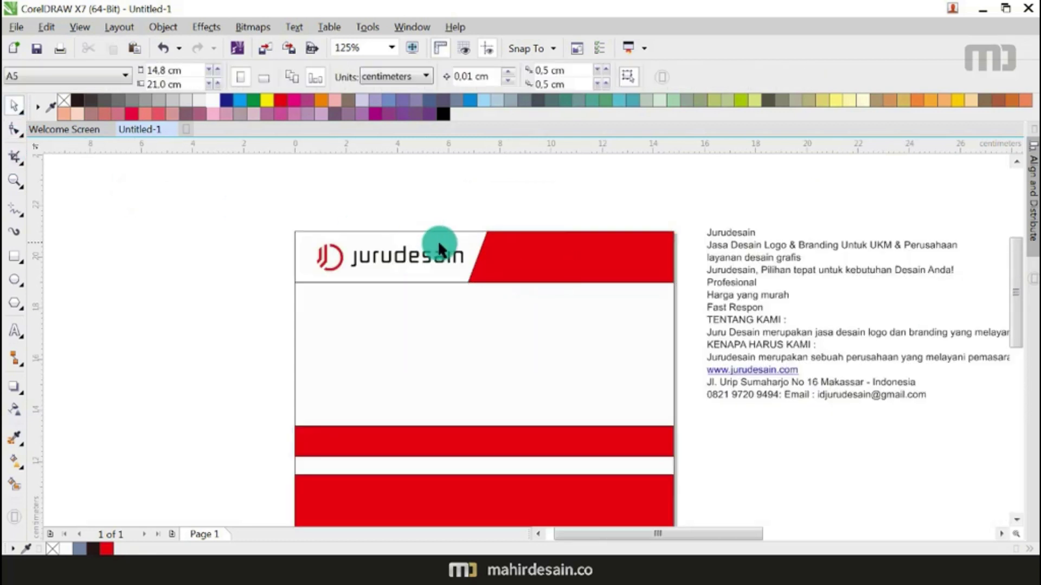
# Step: Move the Jasa Desain Logo & Branding line onto the red block
pyautogui.scroll(-2, 439, 245)
pyautogui.scroll(2, 442, 245)
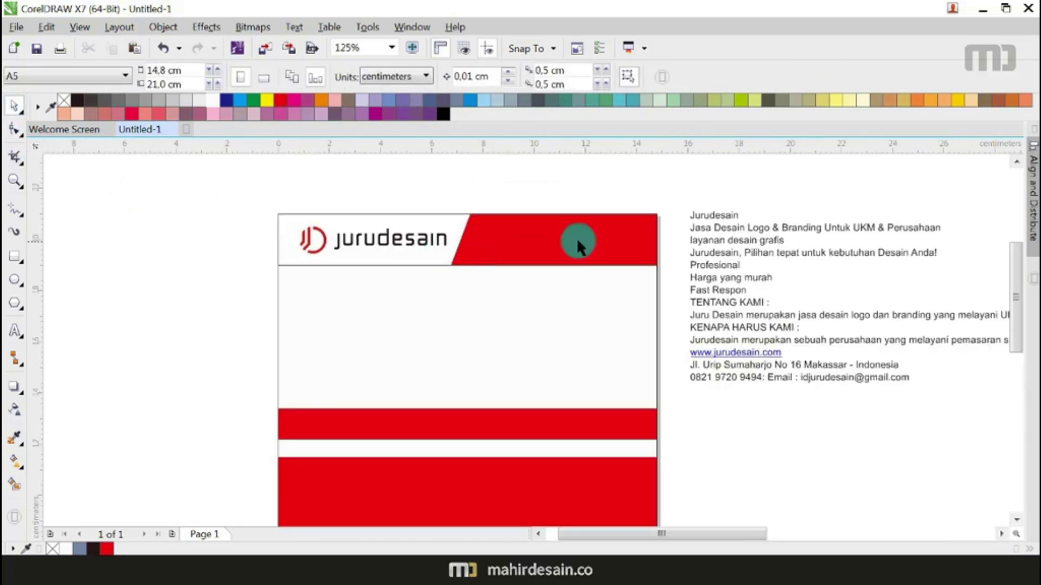
pyautogui.moveTo(727, 226); pyautogui.dragTo(545, 240)
# Step: Scale down the Jasa Desain Logo & Branding tagline, colour it white, and fit it in the red block
pyautogui.moveTo(726, 242); pyautogui.dragTo(643, 254)
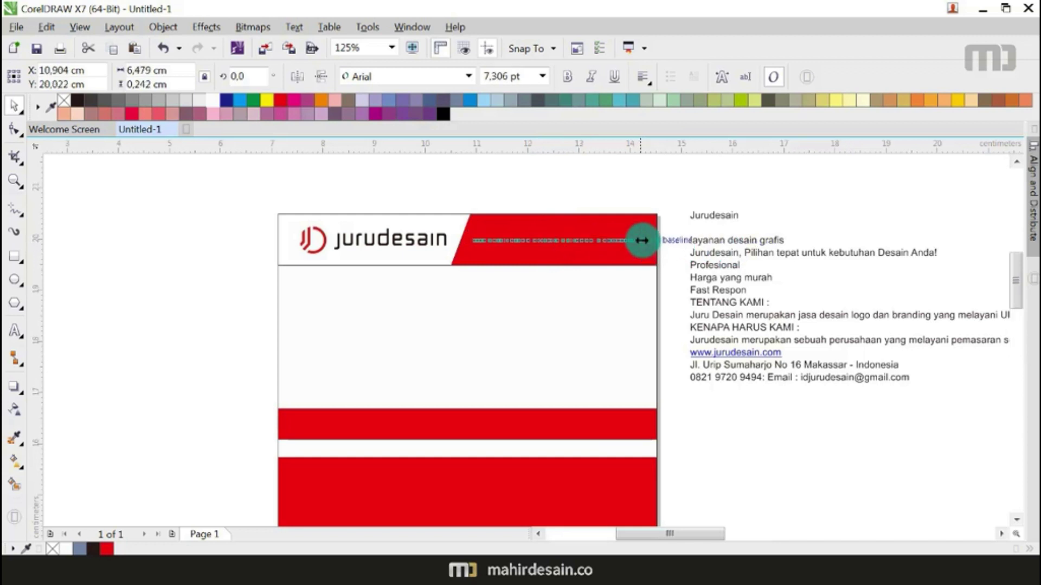
pyautogui.scroll(5, 406, 260)
pyautogui.scroll(-2, 428, 266)
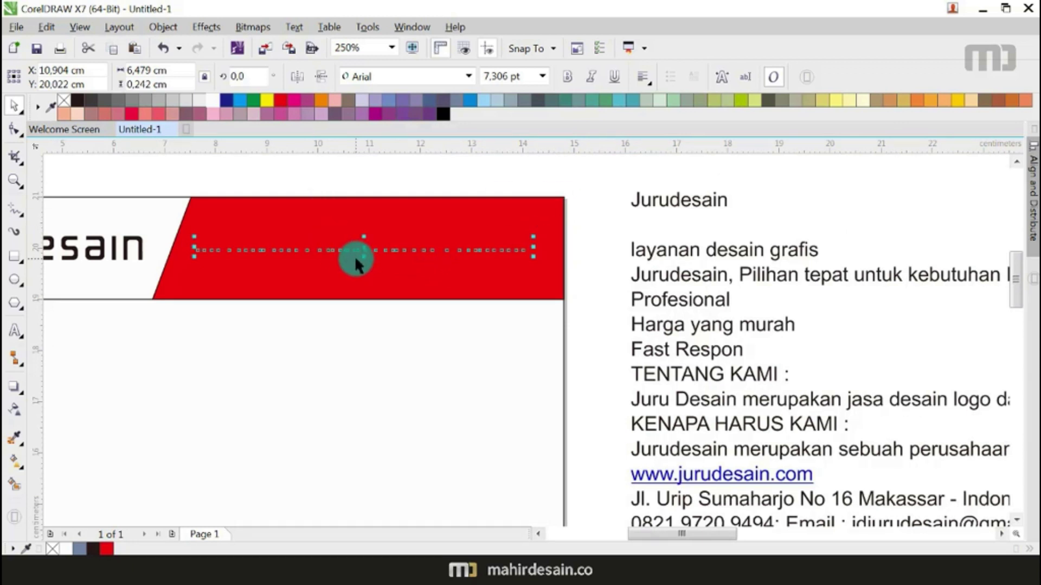
pyautogui.click(215, 102)
pyautogui.moveTo(341, 250); pyautogui.dragTo(348, 255)
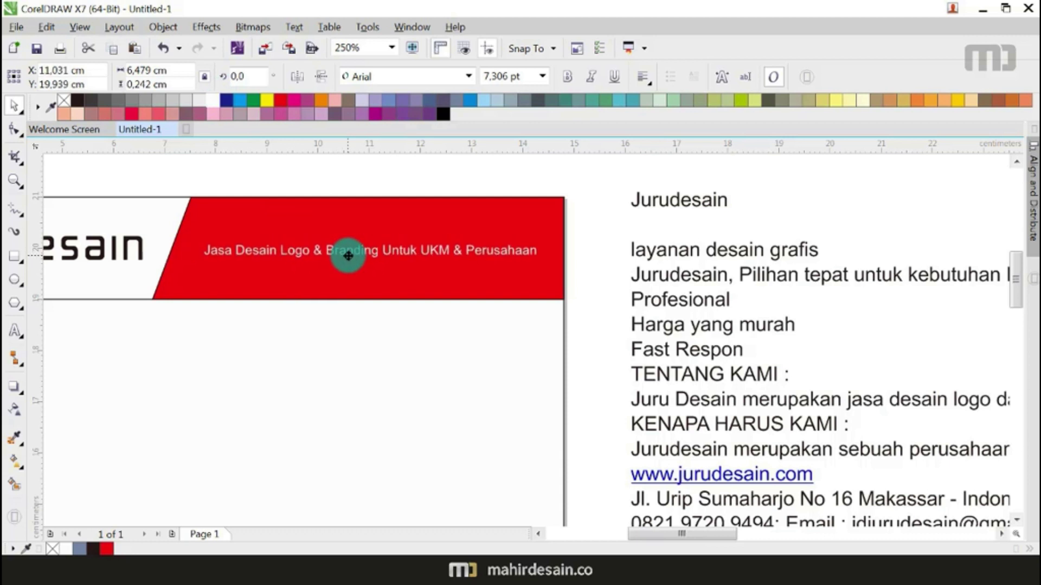
# Step: Check the finished header by selecting the logo, band and tagline together
pyautogui.scroll(-3, 456, 179)
pyautogui.scroll(-2, 456, 179)
pyautogui.scroll(2, 288, 247)
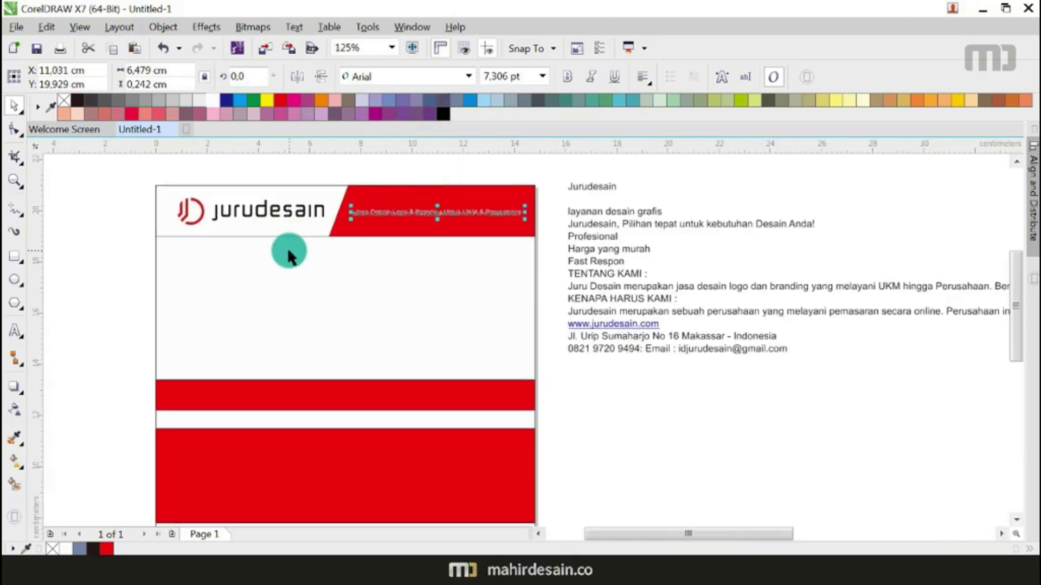
pyautogui.moveTo(107, 168); pyautogui.dragTo(549, 267)
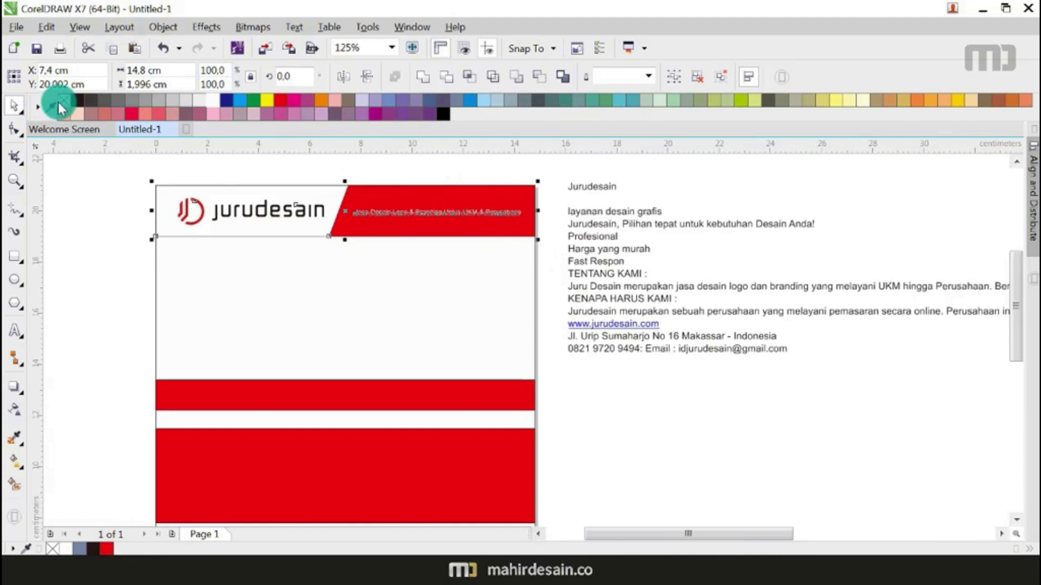
pyautogui.click(251, 267)
pyautogui.scroll(-2, 337, 236)
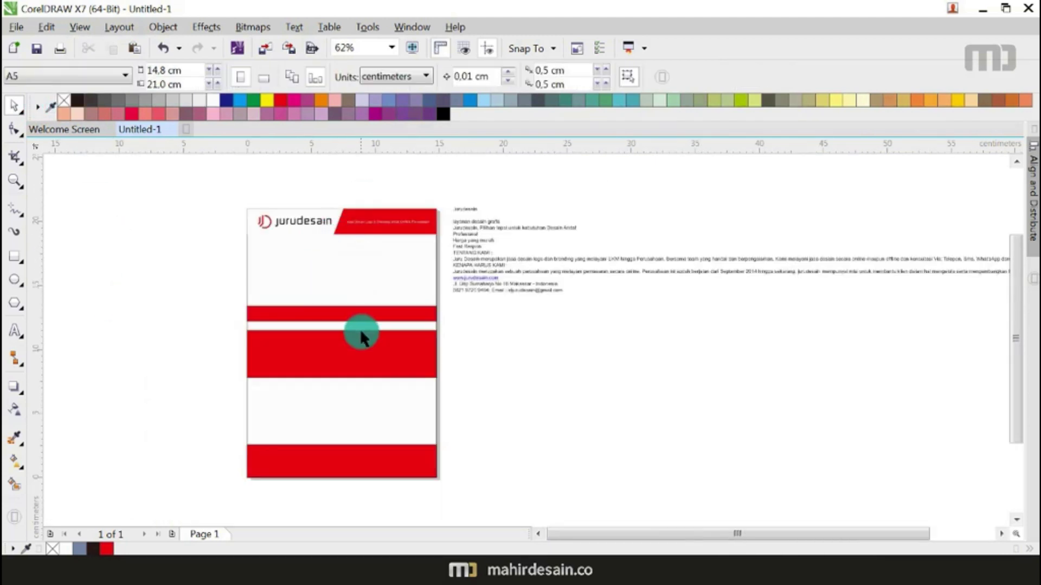
pyautogui.scroll(2, 321, 382)
pyautogui.scroll(-2, 321, 379)
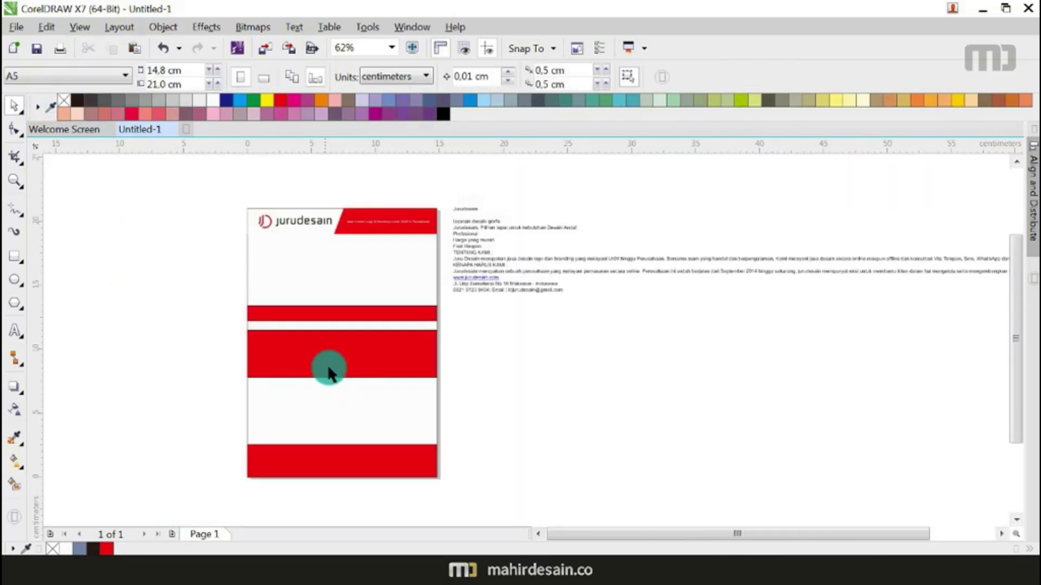
pyautogui.scroll(2, 293, 244)
pyautogui.scroll(-2, 314, 258)
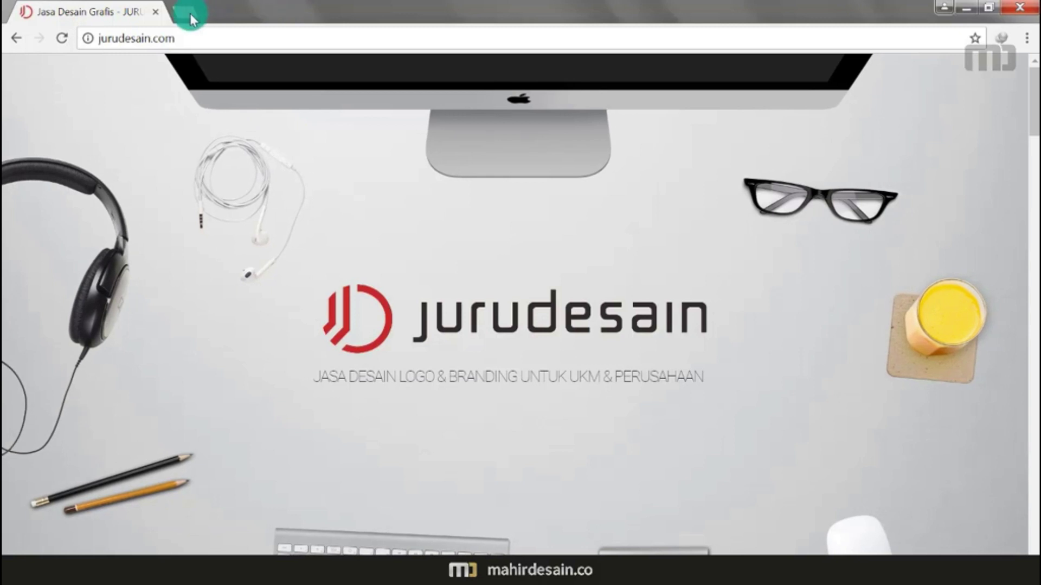
# Step: Search Google Images for a background and open the brand-book desk photo at full size
pyautogui.click(190, 12)
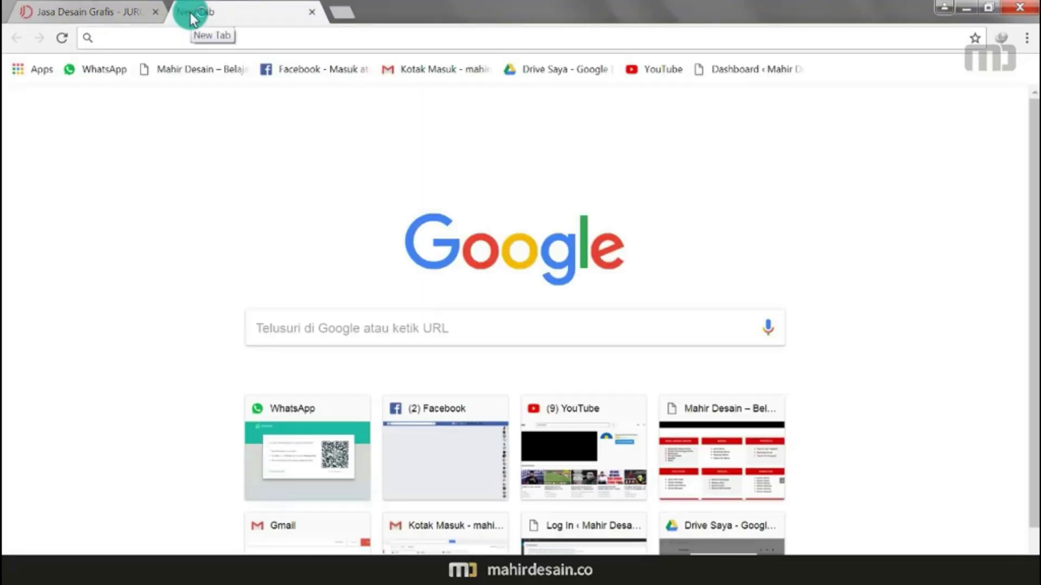
pyautogui.write('beaground layanan desain grafis')
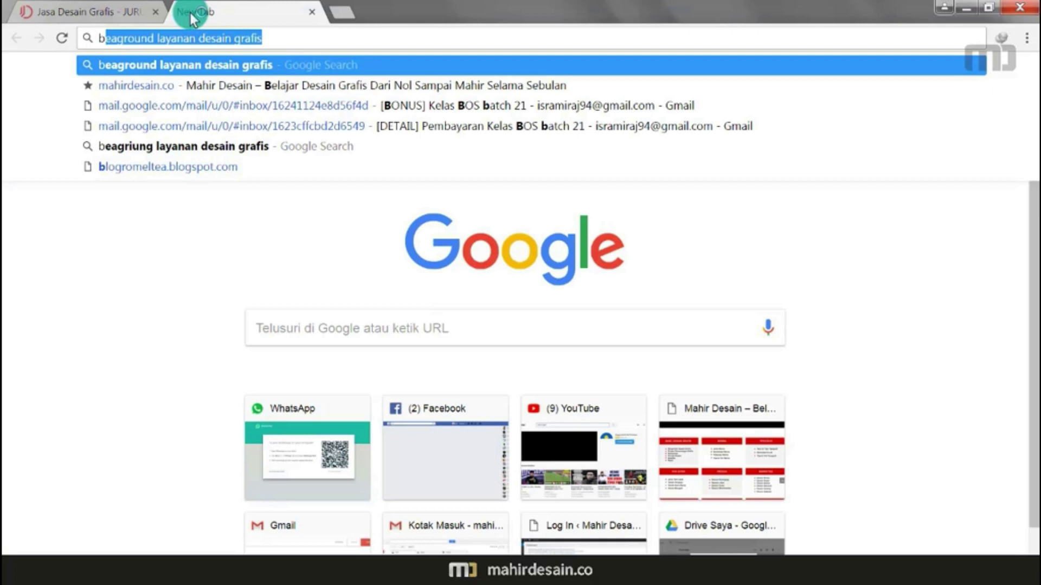
pyautogui.press('Return')
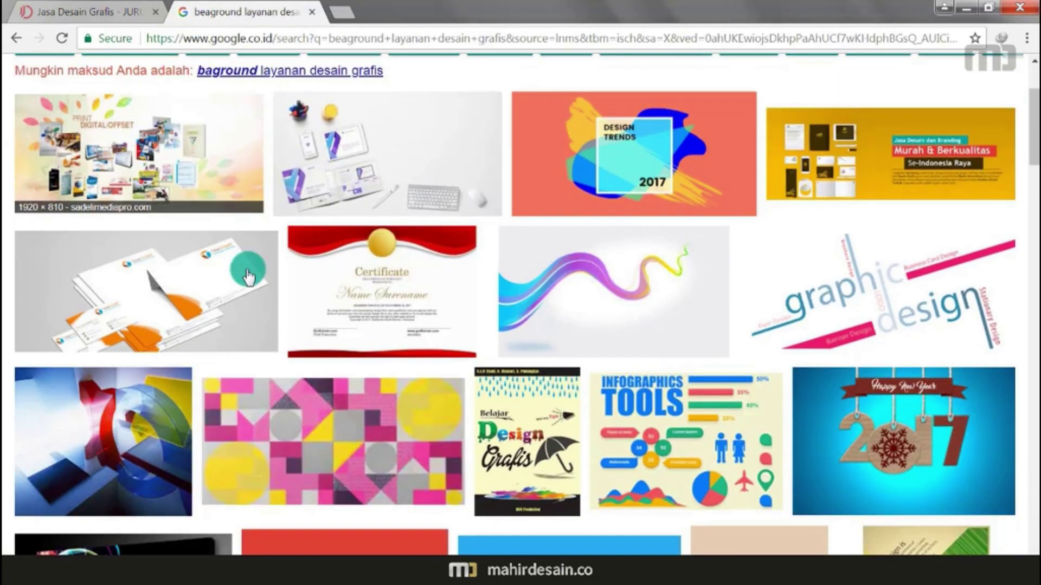
pyautogui.scroll(1, 247, 277)
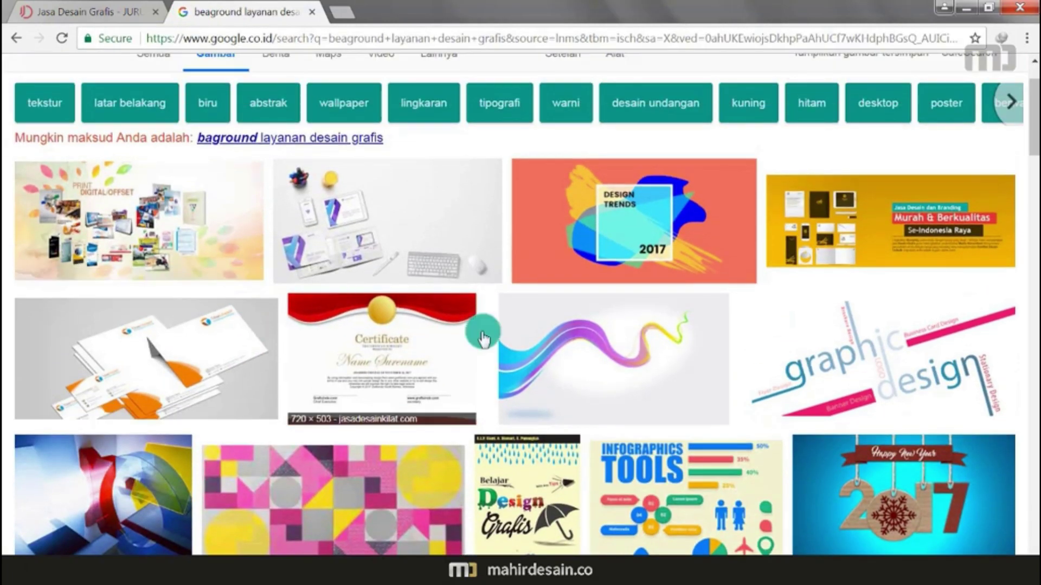
pyautogui.click(453, 221)
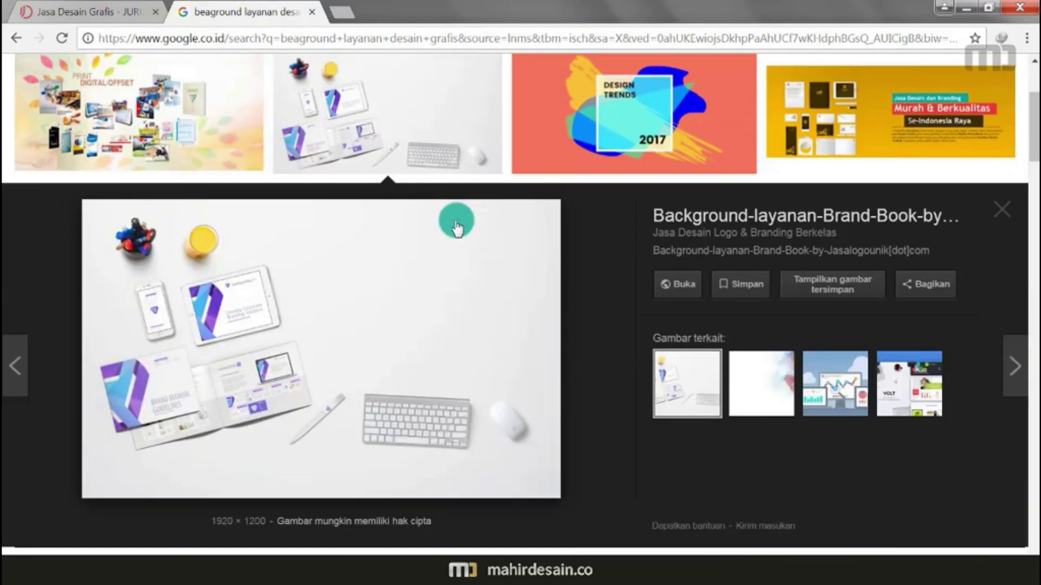
pyautogui.click(403, 317)
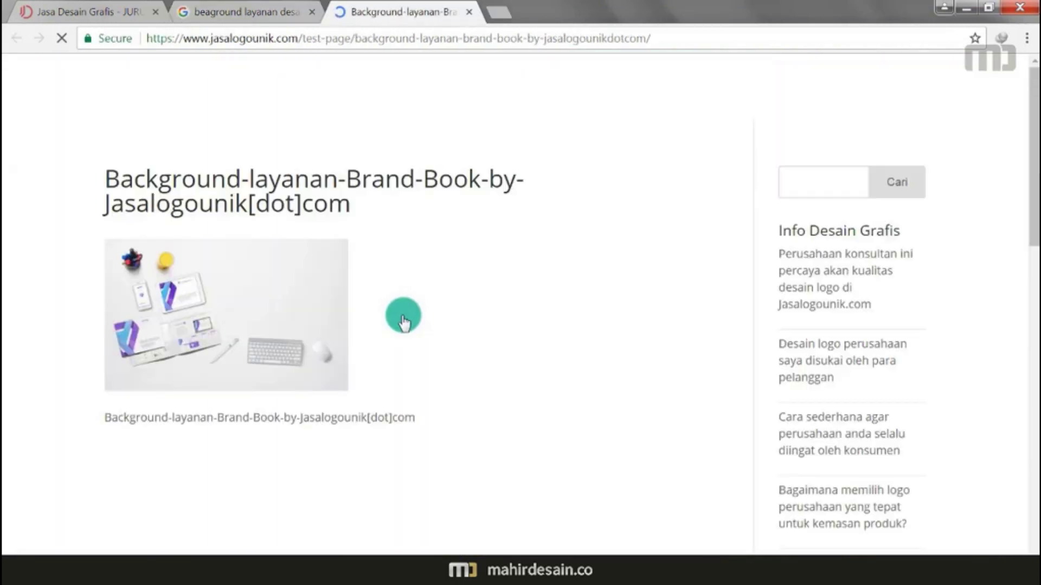
pyautogui.click(271, 323)
# Step: Save the desk photo as a JPEG into Downloads and show it in its folder
pyautogui.rightClick(591, 209)
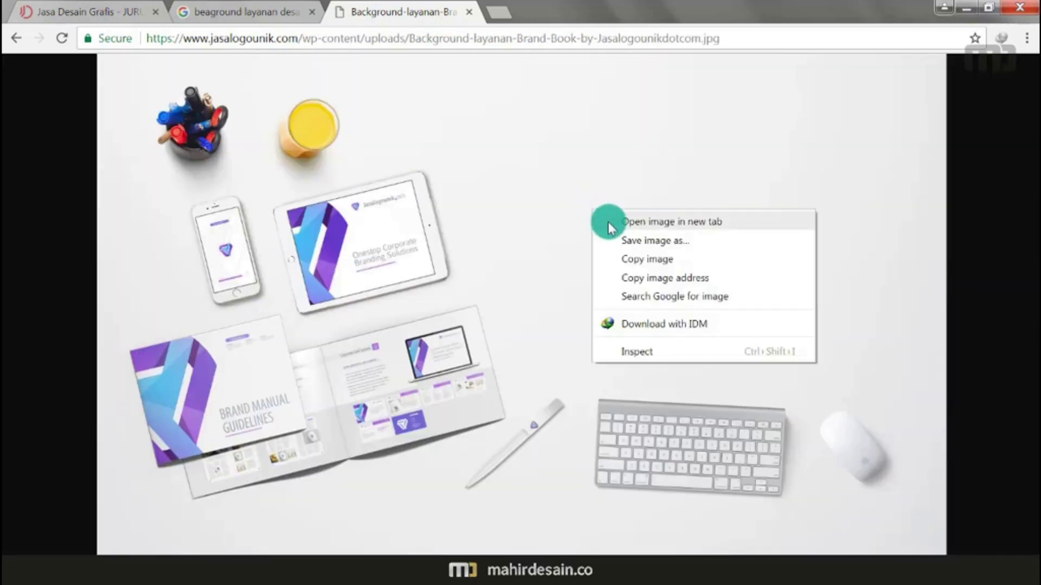
pyautogui.click(632, 239)
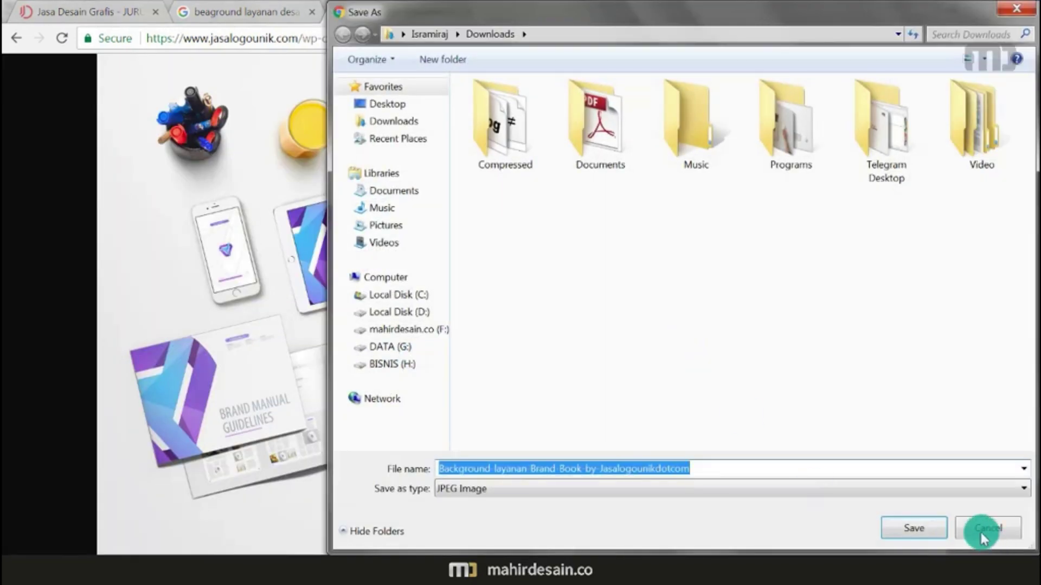
pyautogui.click(920, 528)
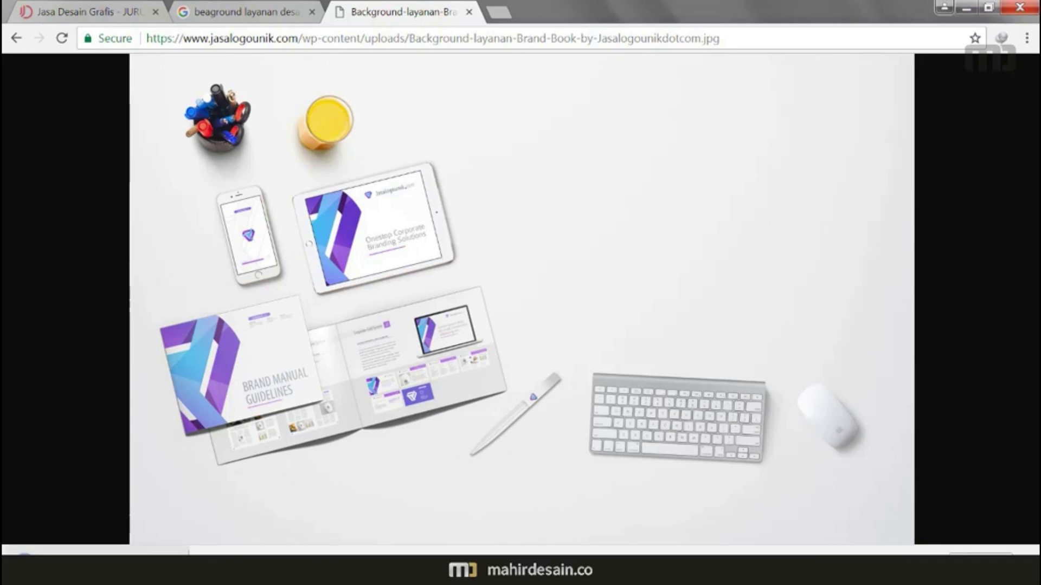
pyautogui.click(176, 552)
pyautogui.click(216, 513)
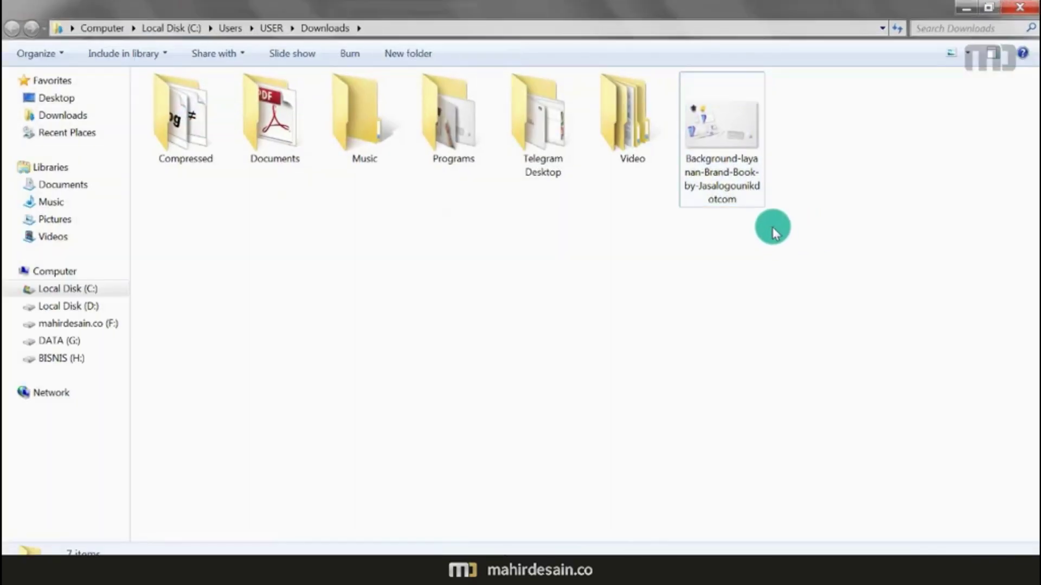
# Step: Drag the downloaded brand-book JPG from Explorer onto the canvas beside the A5 page
pyautogui.moveTo(710, 132); pyautogui.dragTo(594, 349)
pyautogui.moveTo(639, 384); pyautogui.dragTo(183, 280)
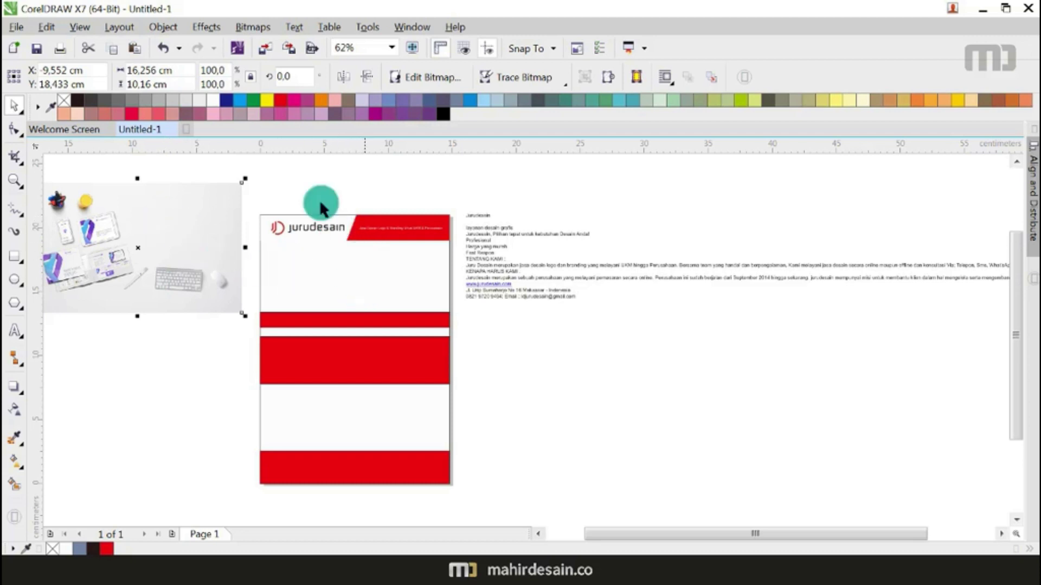
# Step: PowerClip the desk photo inside the page-sized rectangle
pyautogui.click(162, 27)
pyautogui.moveTo(296, 164)
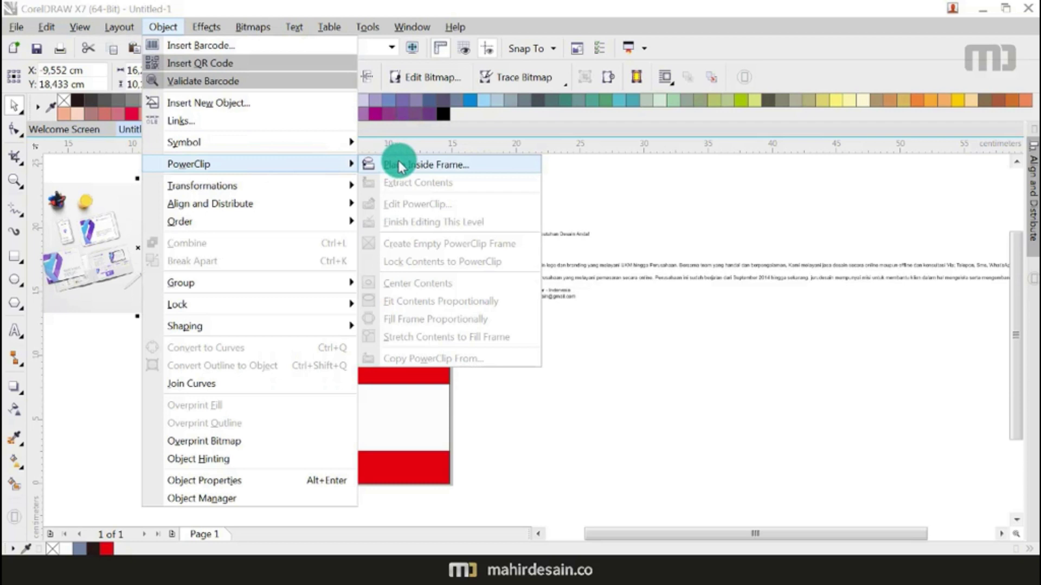
pyautogui.click(398, 158)
pyautogui.click(355, 274)
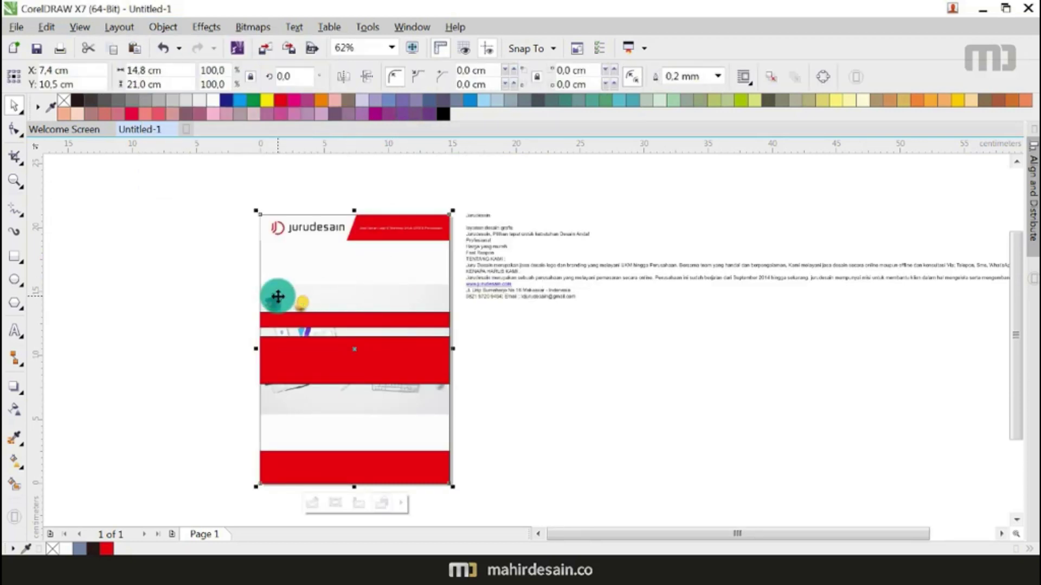
# Step: Inside the PowerClip, move the photo up and enlarge it to about 141%
pyautogui.rightClick(368, 295)
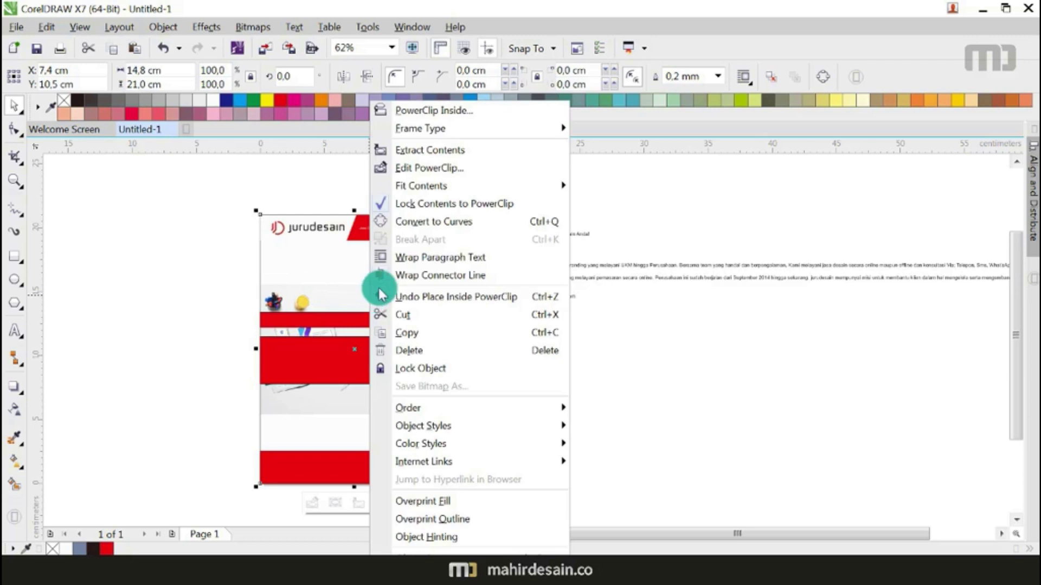
pyautogui.click(424, 171)
pyautogui.click(368, 326)
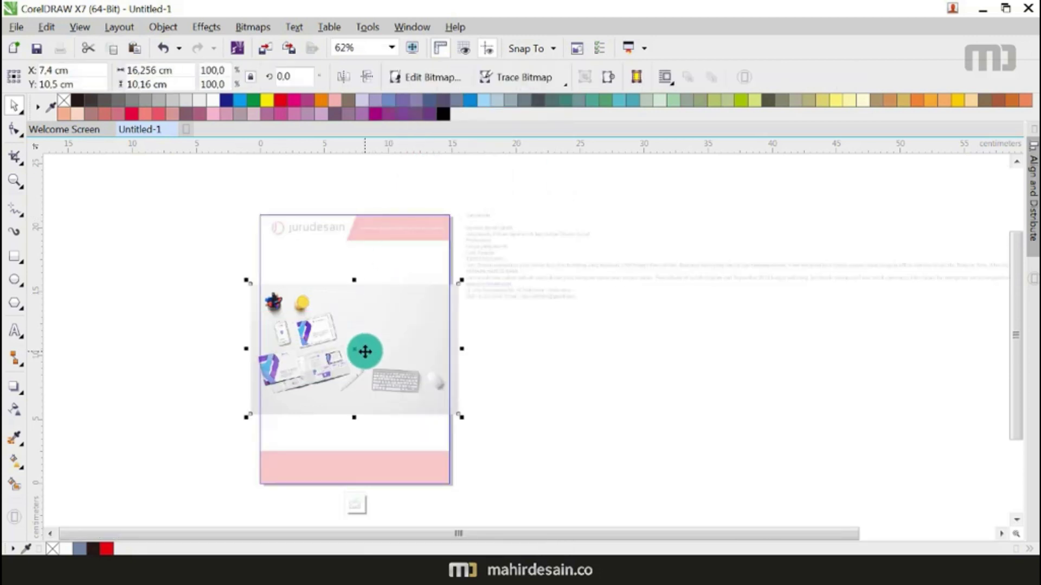
pyautogui.moveTo(366, 344); pyautogui.dragTo(359, 271)
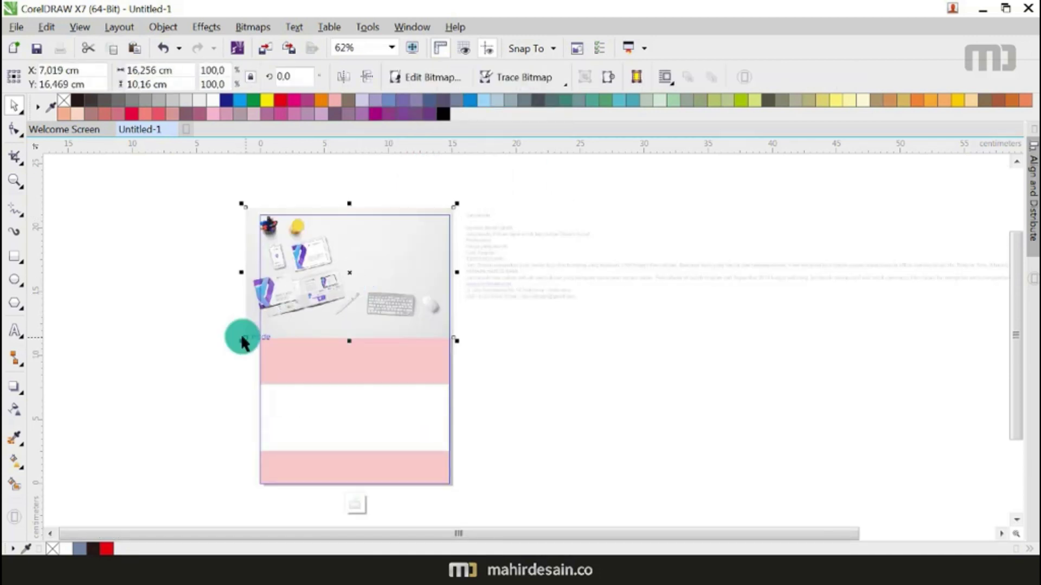
pyautogui.scroll(1, 356, 290)
pyautogui.scroll(-2, 356, 290)
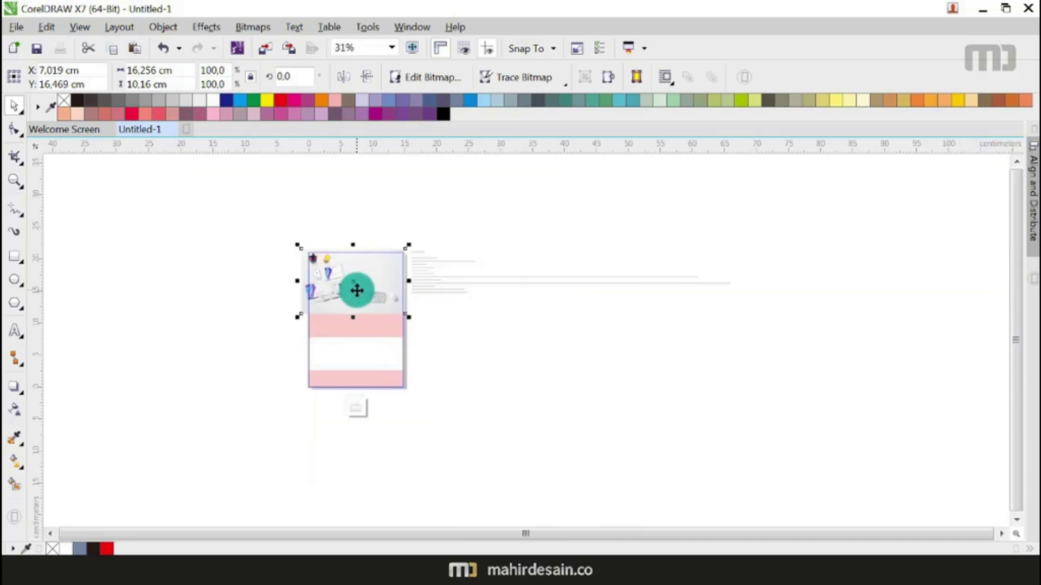
pyautogui.scroll(1, 357, 290)
pyautogui.moveTo(244, 341); pyautogui.dragTo(171, 385)
pyautogui.moveTo(298, 349); pyautogui.dragTo(297, 341)
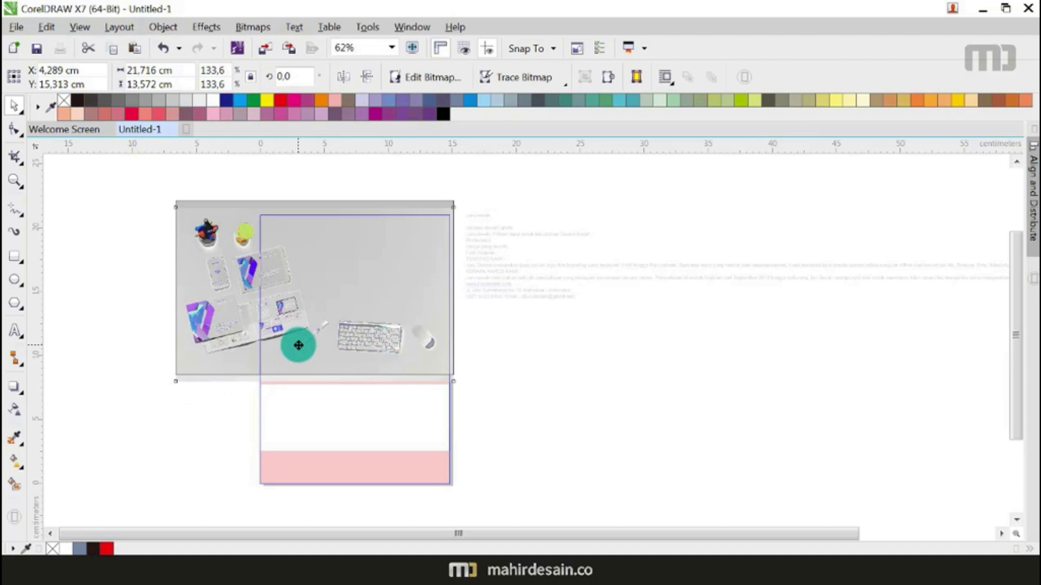
pyautogui.moveTo(393, 356)
pyautogui.mouseDown()
pyautogui.moveTo(395, 338)
pyautogui.moveTo(394, 347)
pyautogui.mouseUp()
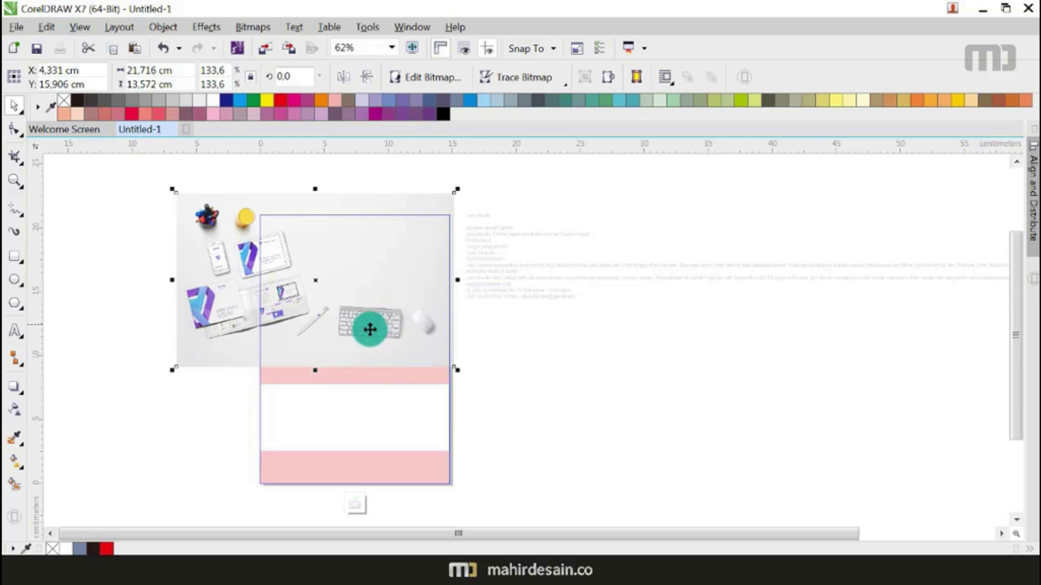
pyautogui.moveTo(173, 369); pyautogui.dragTo(157, 382)
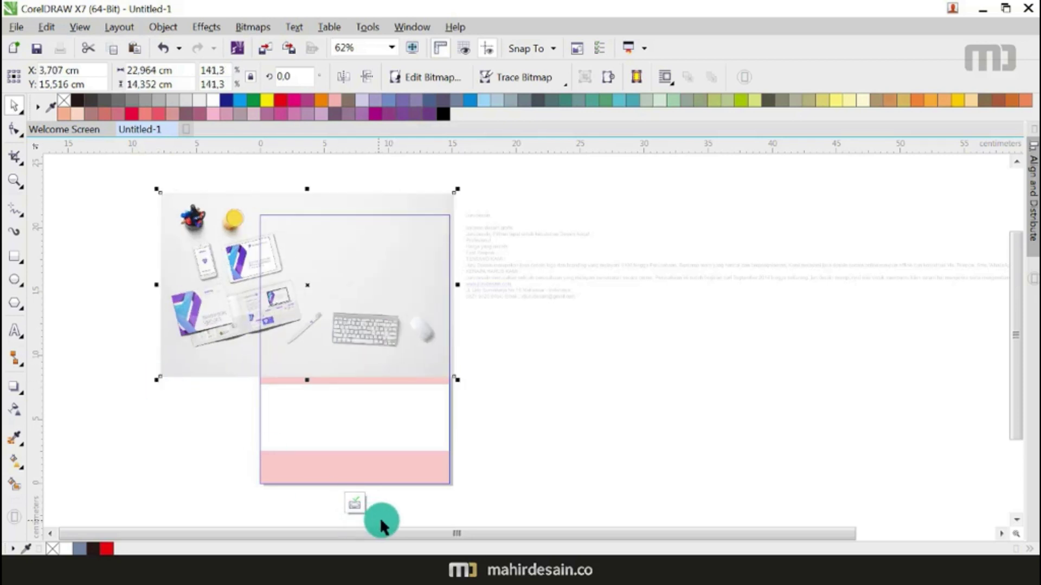
pyautogui.click(353, 503)
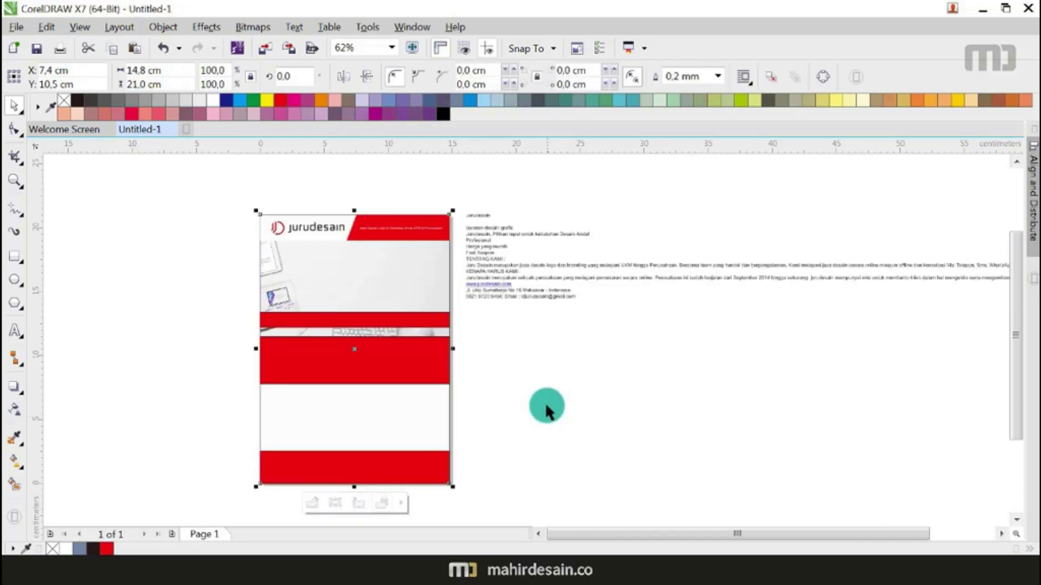
# Step: Lower the red band, nudge the clipped photo higher, and move the headline text onto the photo
pyautogui.moveTo(128, 304); pyautogui.dragTo(488, 402)
pyautogui.moveTo(407, 365); pyautogui.dragTo(407, 378)
pyautogui.rightClick(400, 305)
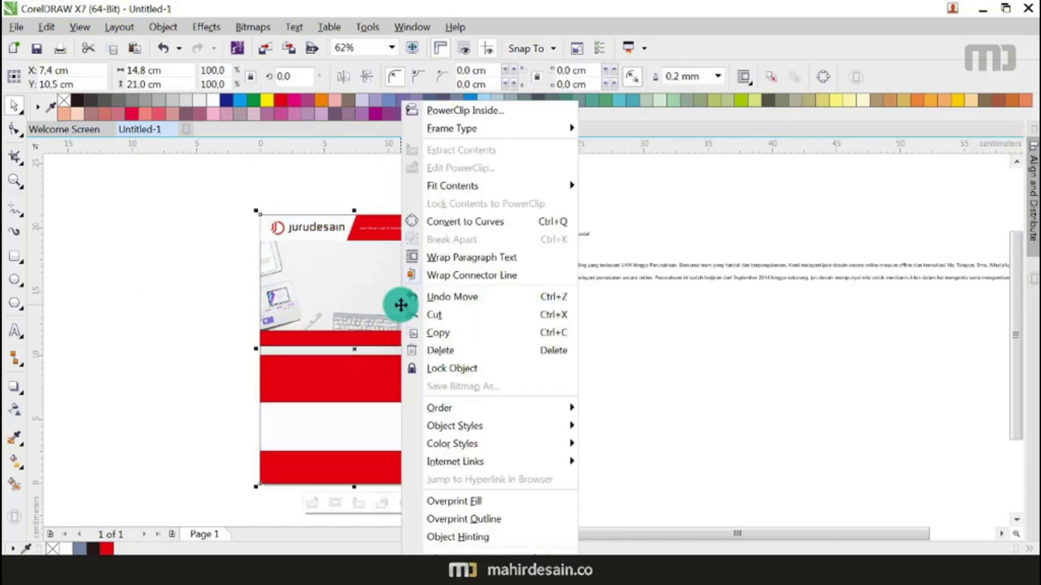
pyautogui.click(455, 168)
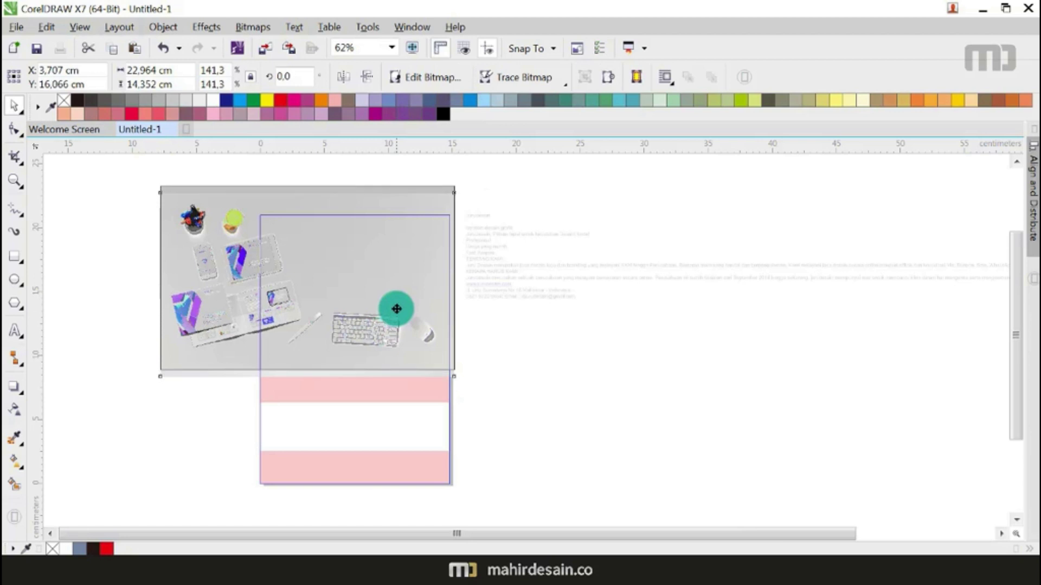
pyautogui.moveTo(397, 309); pyautogui.dragTo(396, 307)
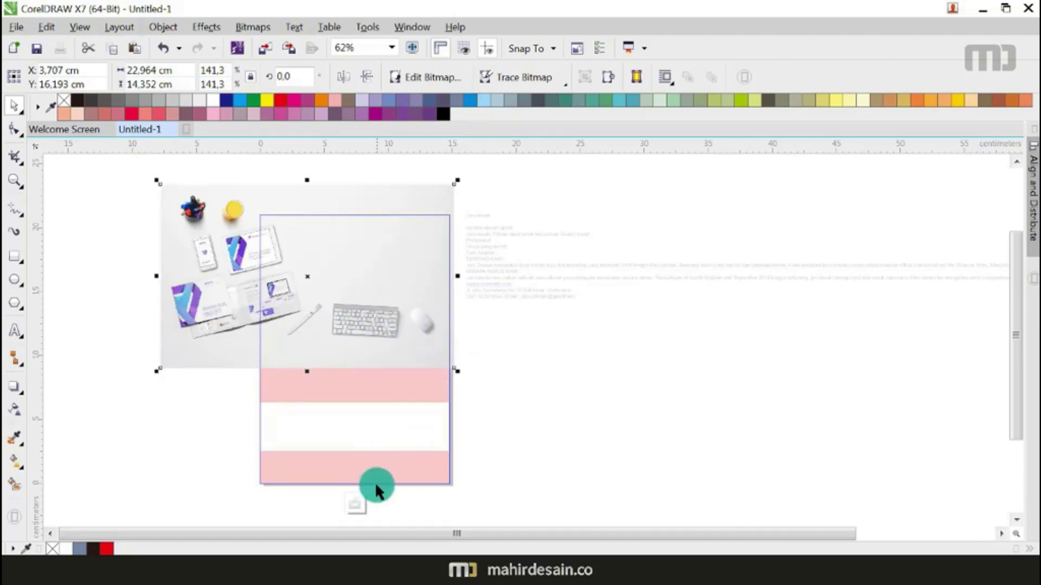
pyautogui.click(350, 504)
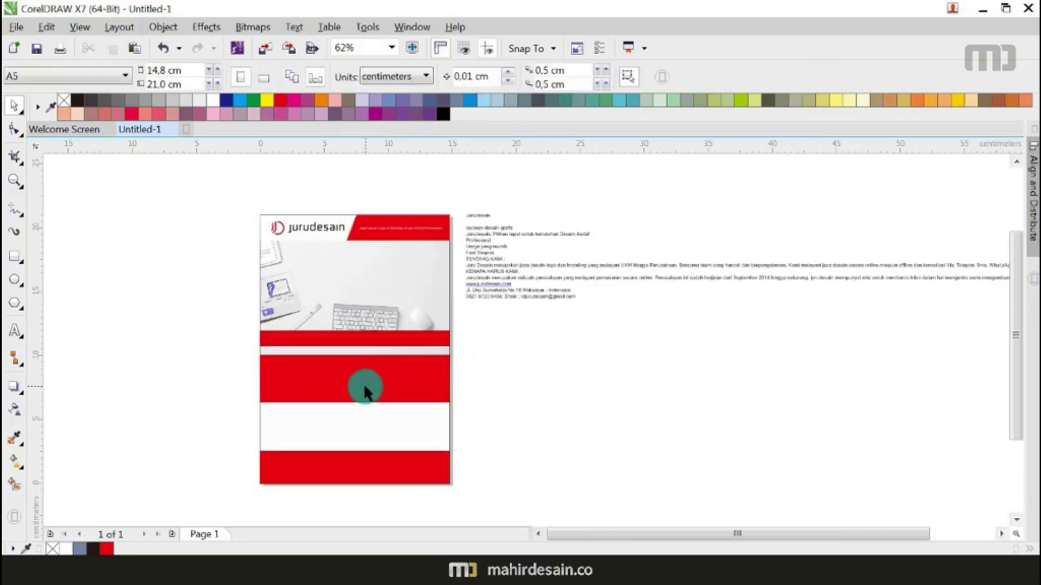
pyautogui.scroll(3, 364, 392)
pyautogui.moveTo(629, 227); pyautogui.dragTo(453, 379)
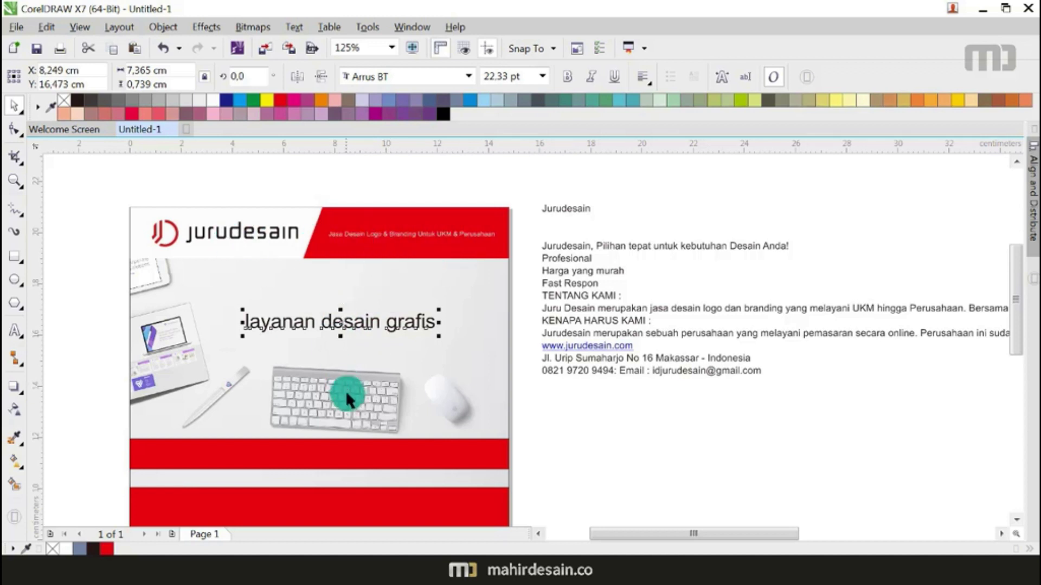
# Step: Set the headline in Bebas Neue and move it up and right on the photo
pyautogui.click(468, 76)
pyautogui.click(458, 106)
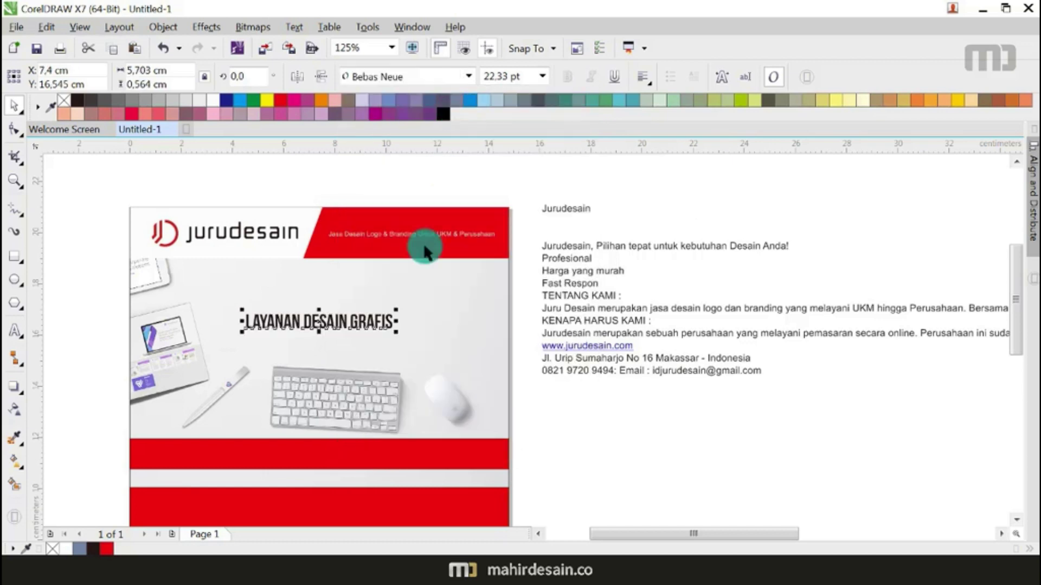
pyautogui.moveTo(385, 327); pyautogui.dragTo(453, 291)
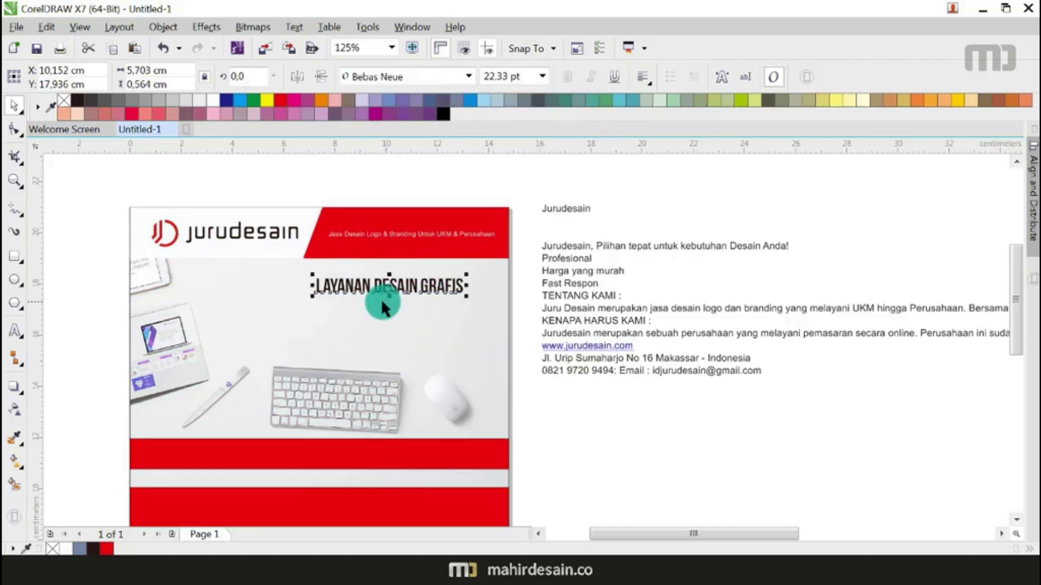
pyautogui.scroll(2, 380, 298)
# Step: Break the headline into LAYANAN over DESAIN GRAFIS and right-align both lines
pyautogui.doubleClick(369, 271)
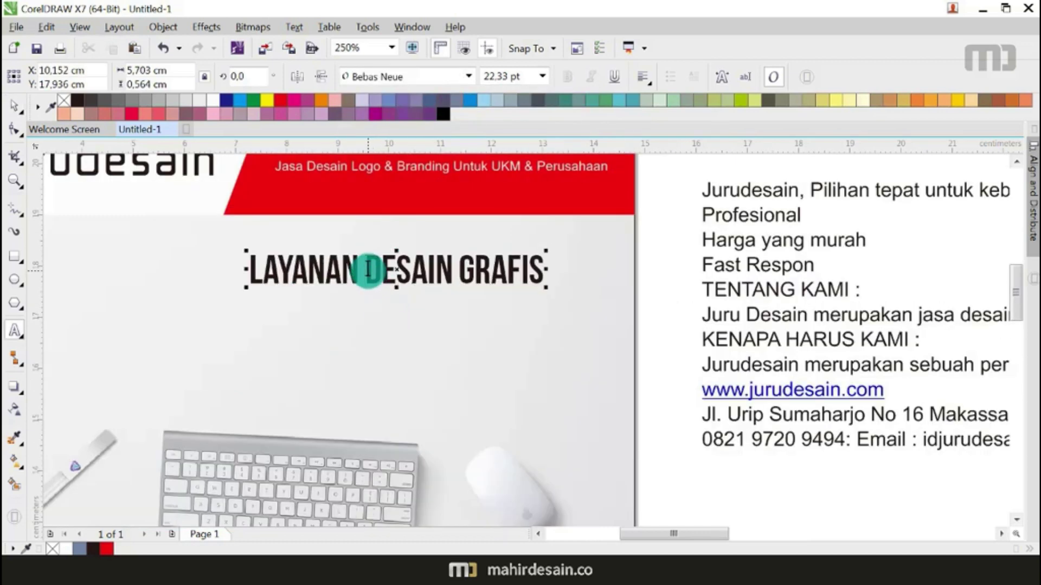
pyautogui.press('BackSpace')
pyautogui.press('Return')
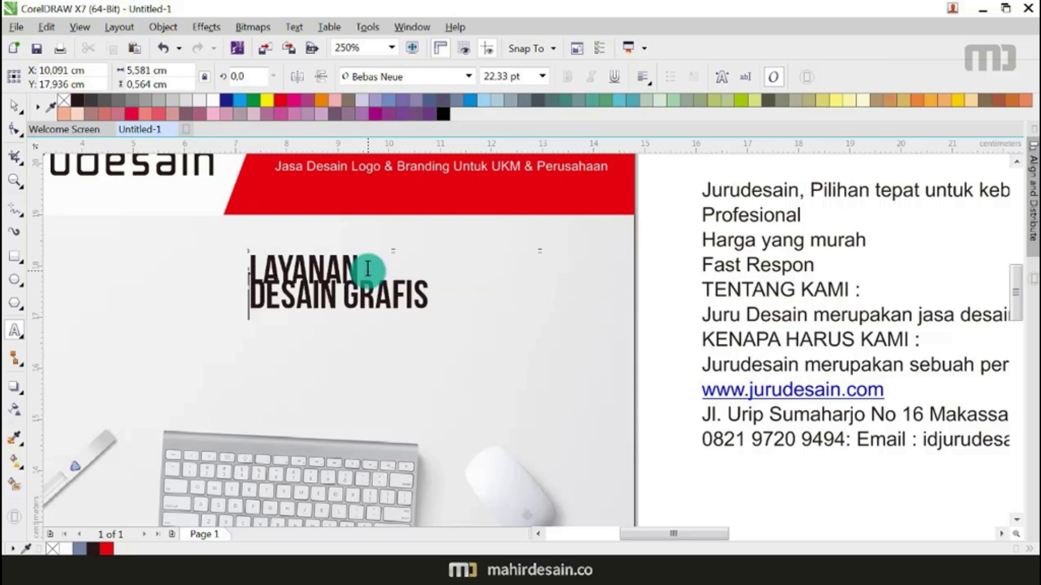
pyautogui.click(14, 105)
pyautogui.click(651, 85)
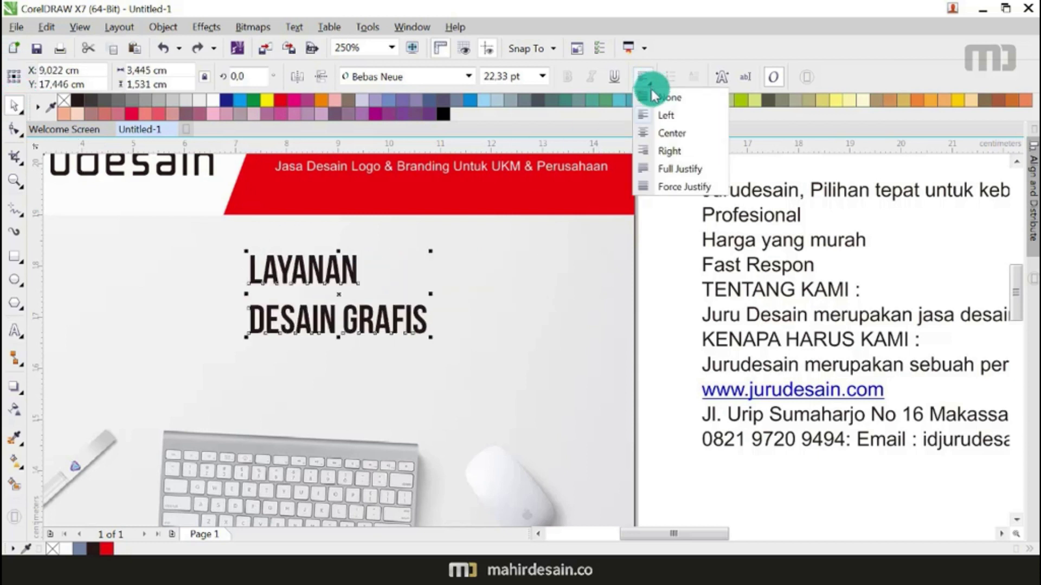
pyautogui.click(672, 150)
# Step: Enlarge the headline and widen the spacing between LAYANAN and DESAIN GRAFIS
pyautogui.scroll(-2, 470, 359)
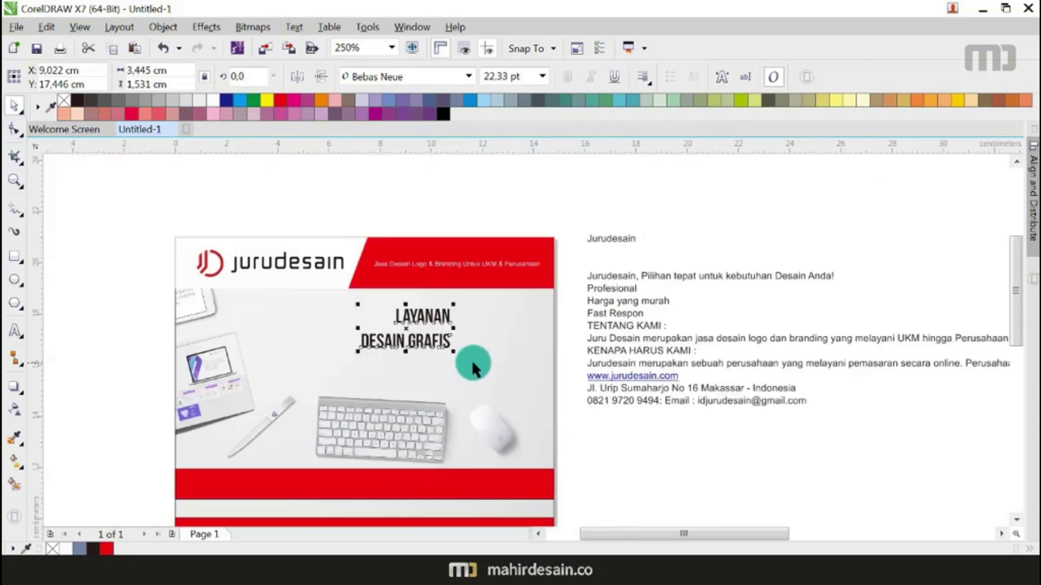
pyautogui.moveTo(354, 358); pyautogui.dragTo(451, 351)
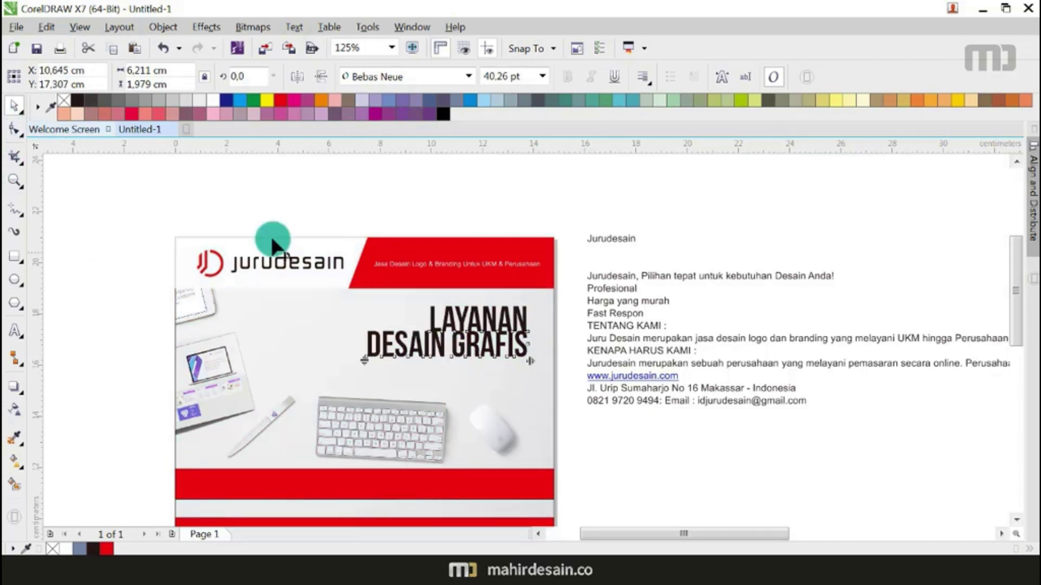
pyautogui.press('F10')
pyautogui.moveTo(365, 366); pyautogui.dragTo(360, 360)
pyautogui.click(314, 325)
pyautogui.click(13, 105)
pyautogui.click(485, 325)
pyautogui.scroll(-2, 473, 371)
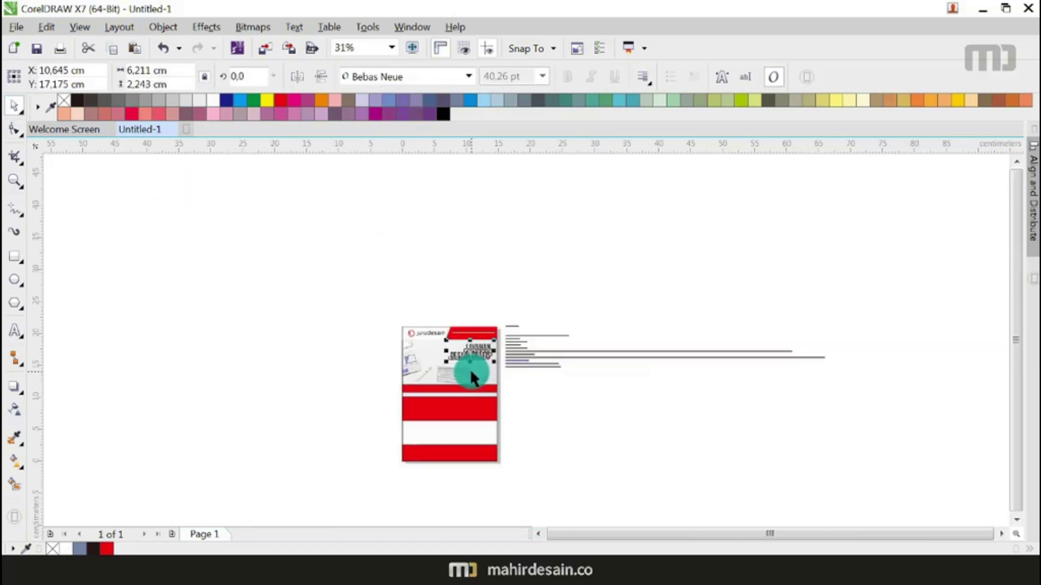
pyautogui.scroll(2, 463, 362)
# Step: Colour the DESAIN GRAFIS line red
pyautogui.doubleClick(484, 352)
pyautogui.moveTo(581, 352); pyautogui.dragTo(287, 344)
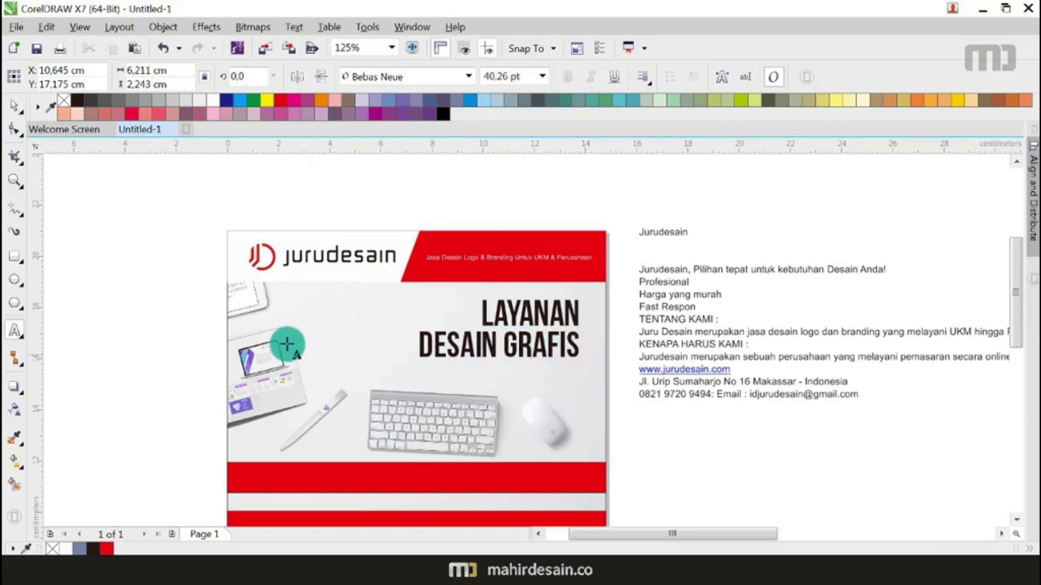
pyautogui.moveTo(421, 348); pyautogui.dragTo(579, 353)
pyautogui.click(281, 100)
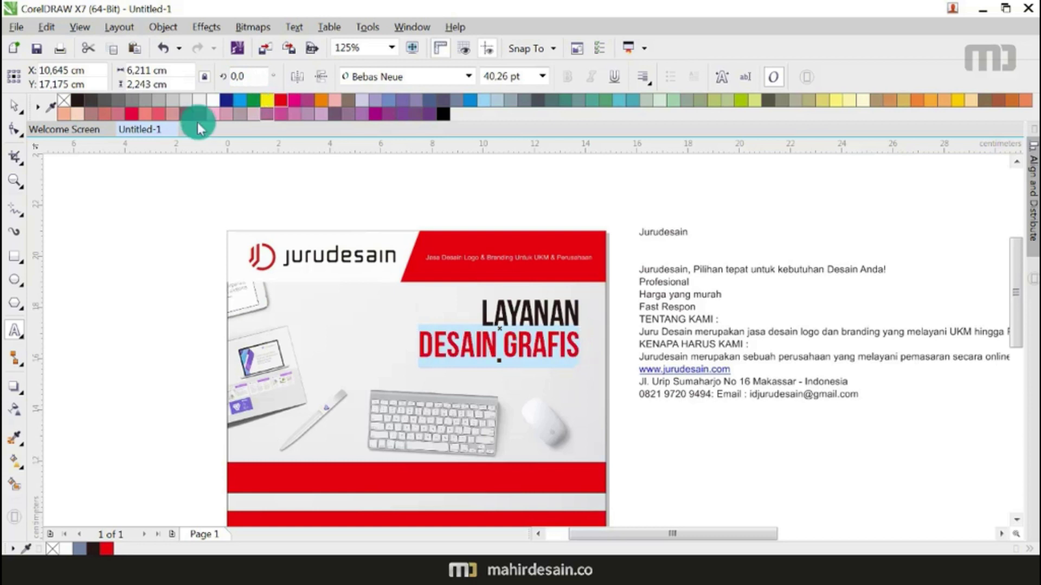
pyautogui.click(14, 105)
pyautogui.click(151, 314)
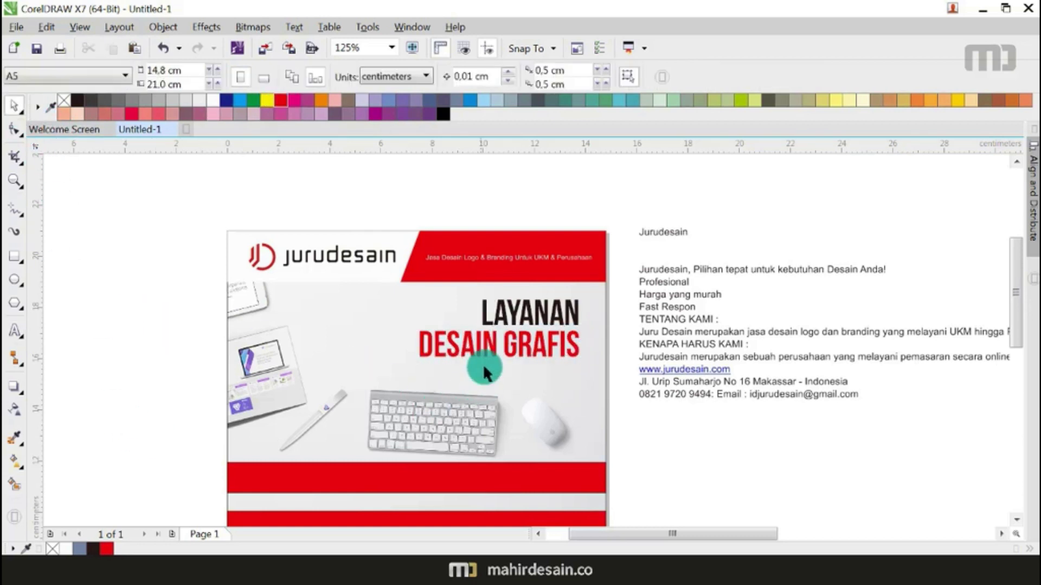
# Step: Break the headline apart into separate lines and enlarge both together
pyautogui.click(508, 351)
pyautogui.hotkey('ctrl', 'k')
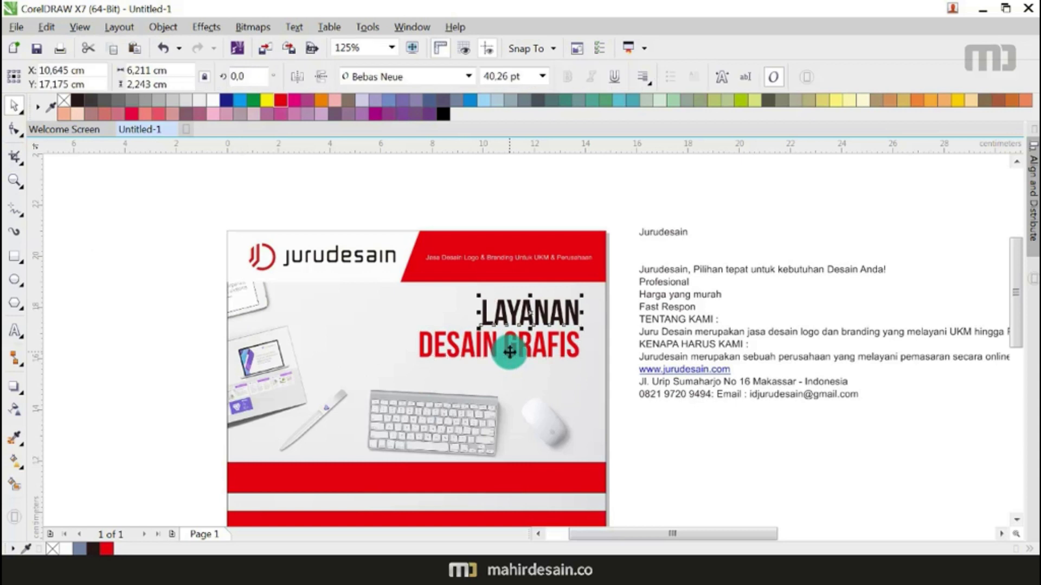
pyautogui.moveTo(617, 292); pyautogui.dragTo(399, 372)
pyautogui.scroll(-2, 461, 314)
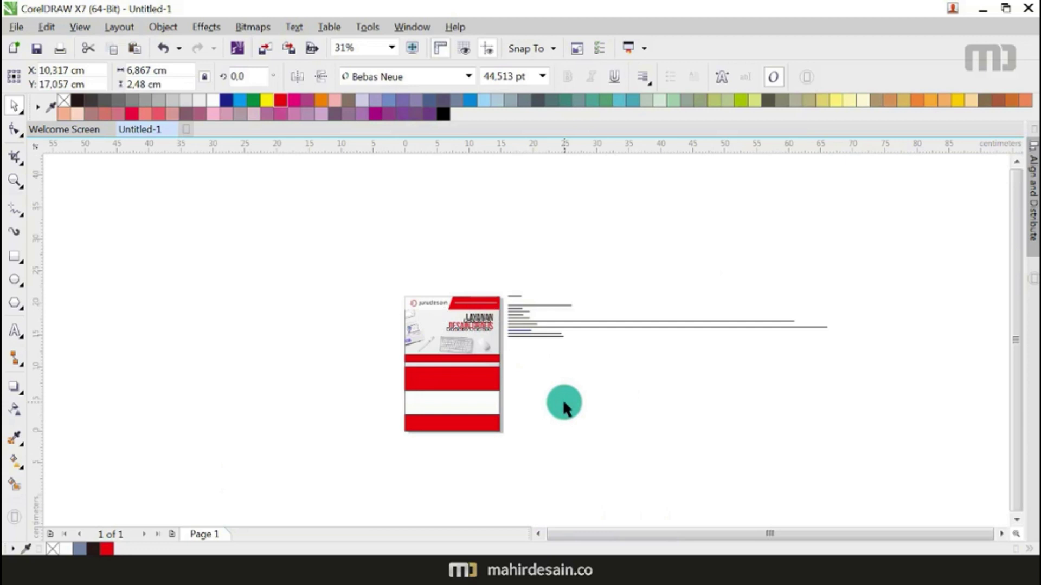
pyautogui.click(560, 401)
pyautogui.scroll(1, 433, 322)
# Step: Fill the stripe below the photo with black
pyautogui.click(492, 391)
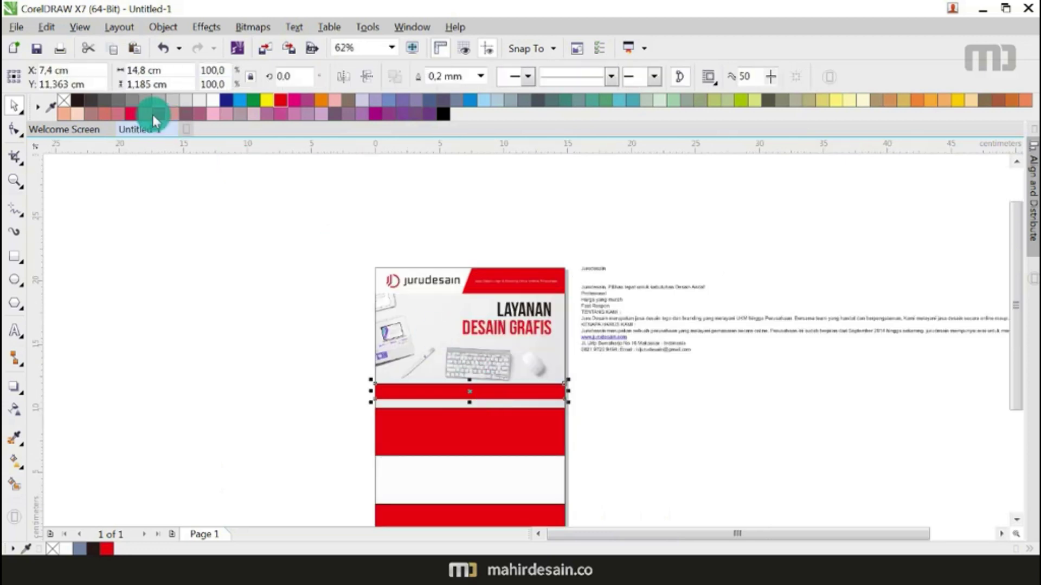
pyautogui.click(77, 99)
pyautogui.click(158, 295)
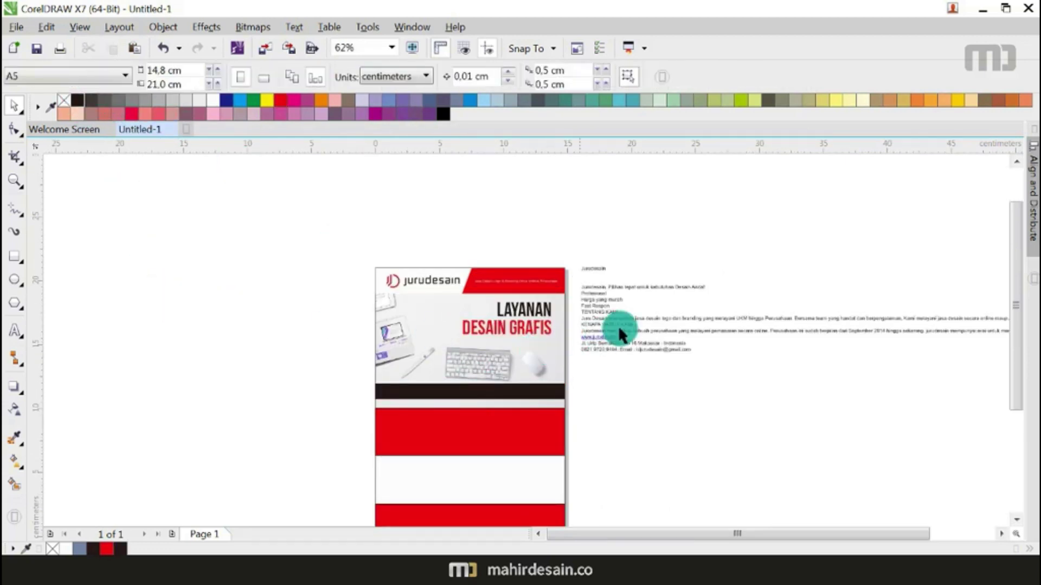
pyautogui.scroll(1, 629, 293)
# Step: Move the white tagline onto the black bar, enlarge it to 12,856 pt and centre it
pyautogui.click(648, 278)
pyautogui.moveTo(649, 278); pyautogui.dragTo(286, 490)
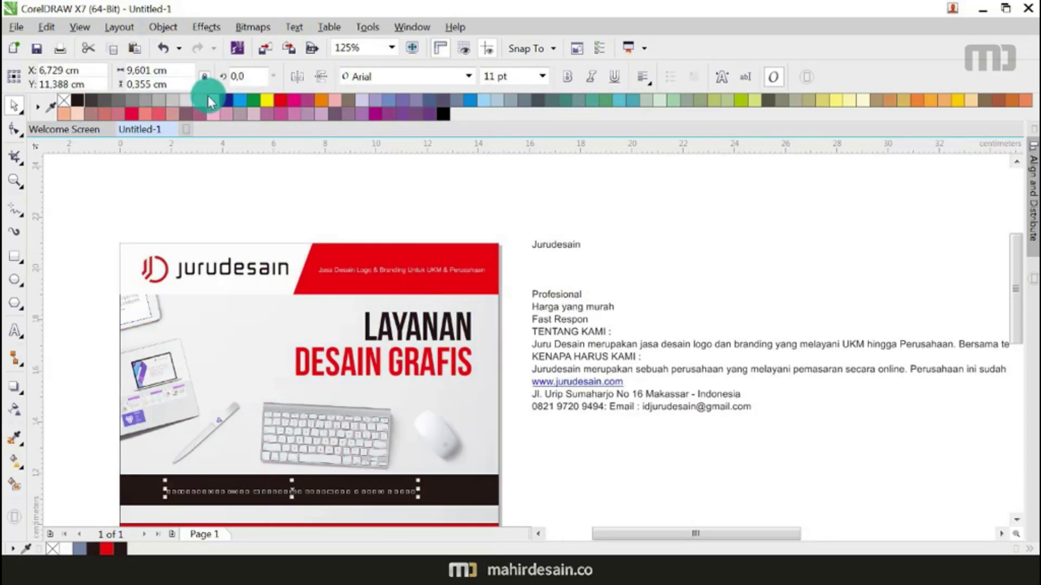
pyautogui.moveTo(418, 497); pyautogui.dragTo(460, 512)
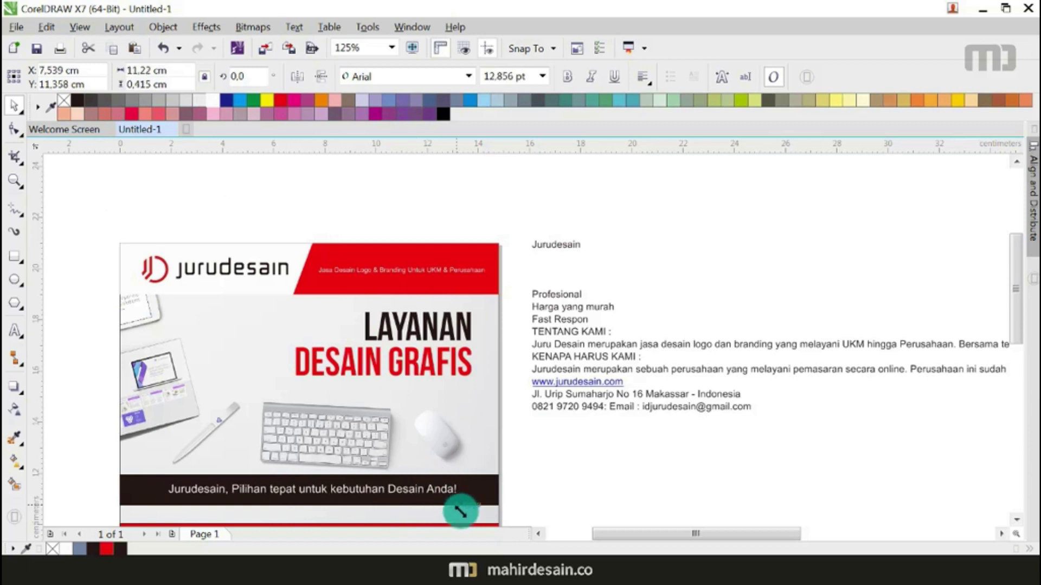
pyautogui.scroll(-2, 506, 363)
pyautogui.scroll(2, 407, 433)
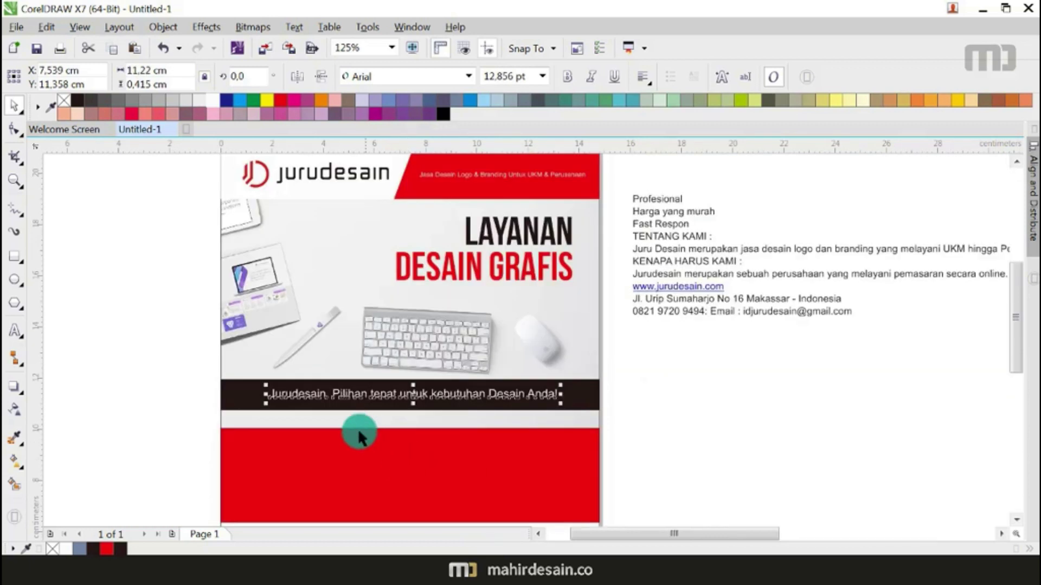
pyautogui.scroll(2, 352, 422)
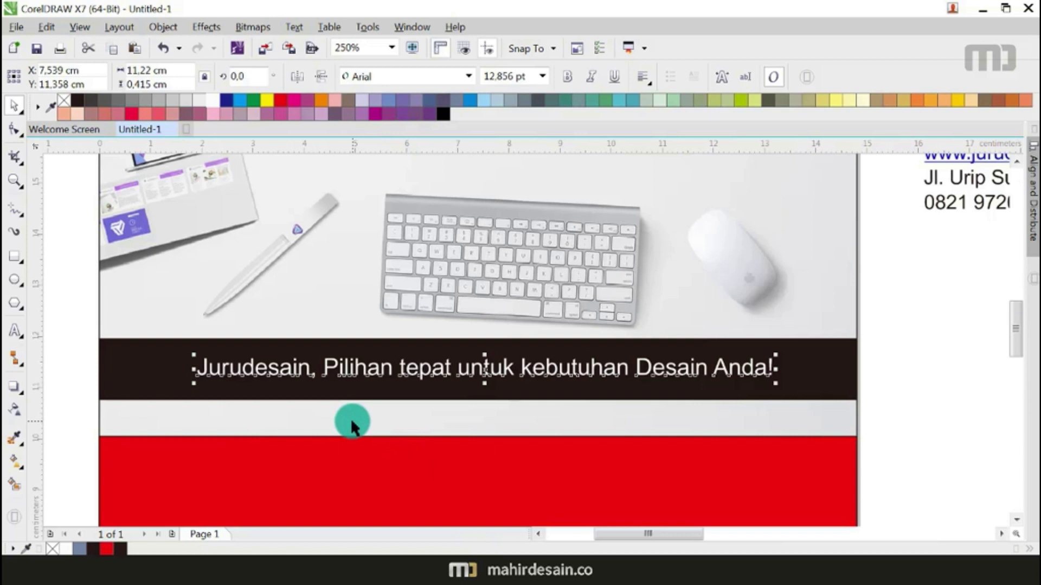
pyautogui.click(830, 371)
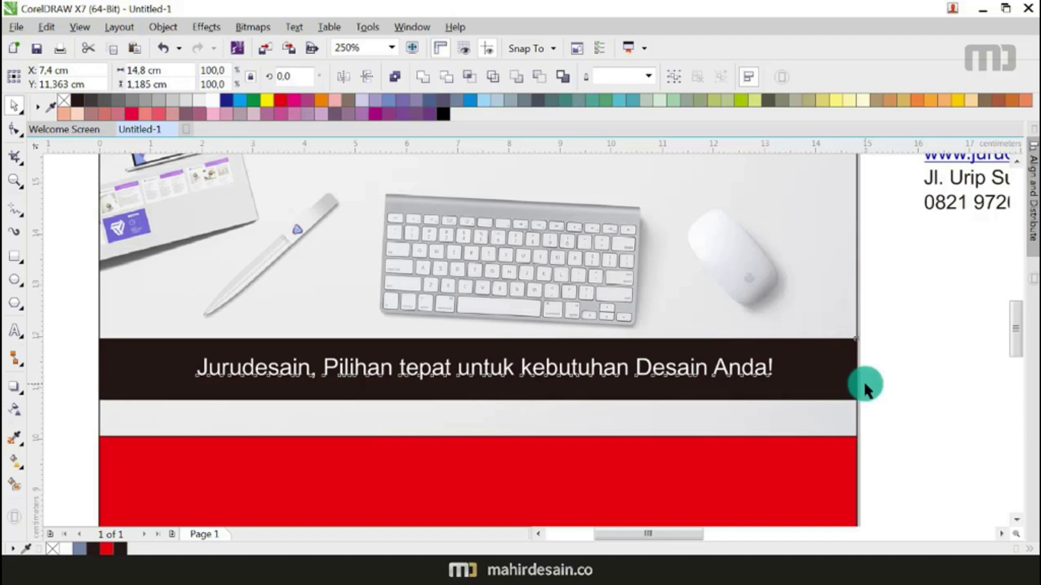
pyautogui.press('c')
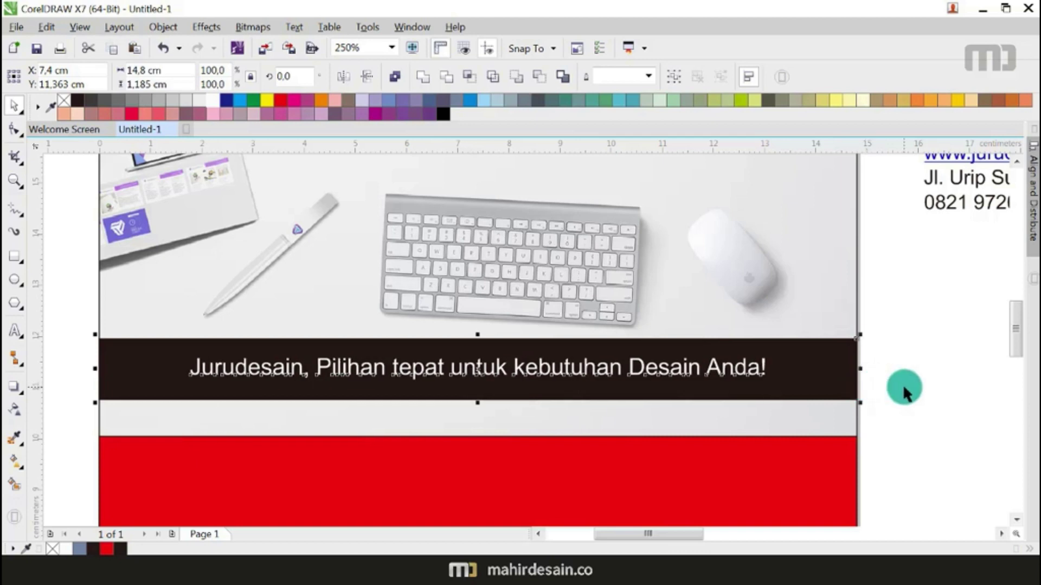
pyautogui.click(904, 388)
pyautogui.scroll(-2, 575, 360)
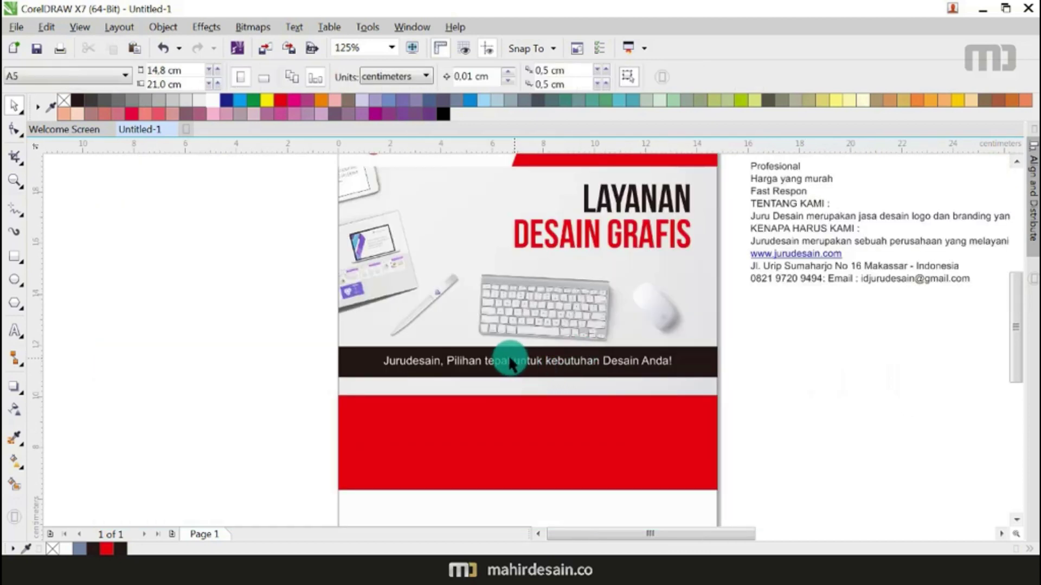
# Step: Delete the stray Jurudesain text line beside the page
pyautogui.scroll(2, 510, 363)
pyautogui.scroll(-4, 575, 363)
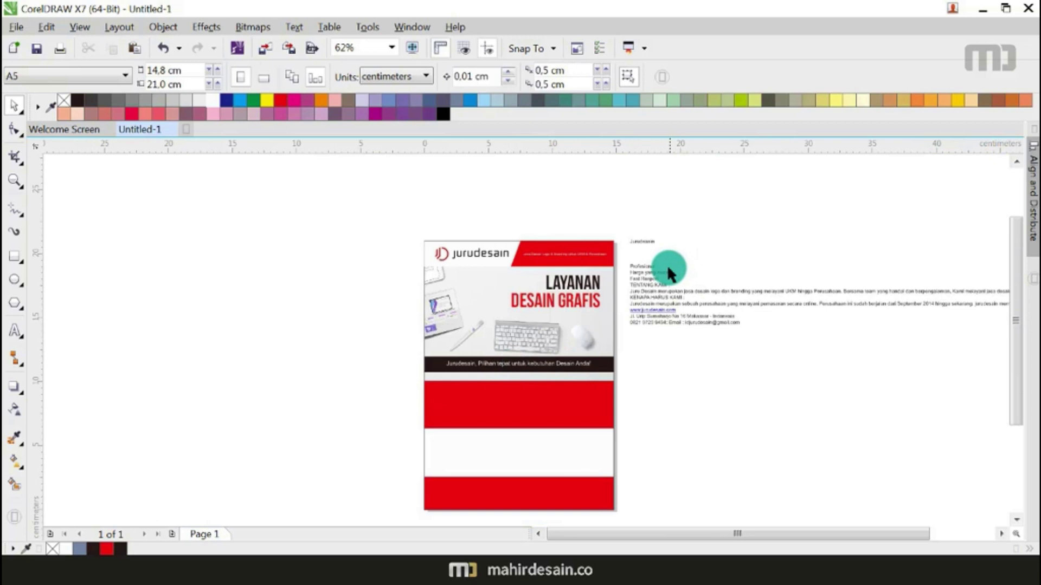
pyautogui.scroll(2, 645, 240)
pyautogui.click(645, 241)
pyautogui.press('Delete')
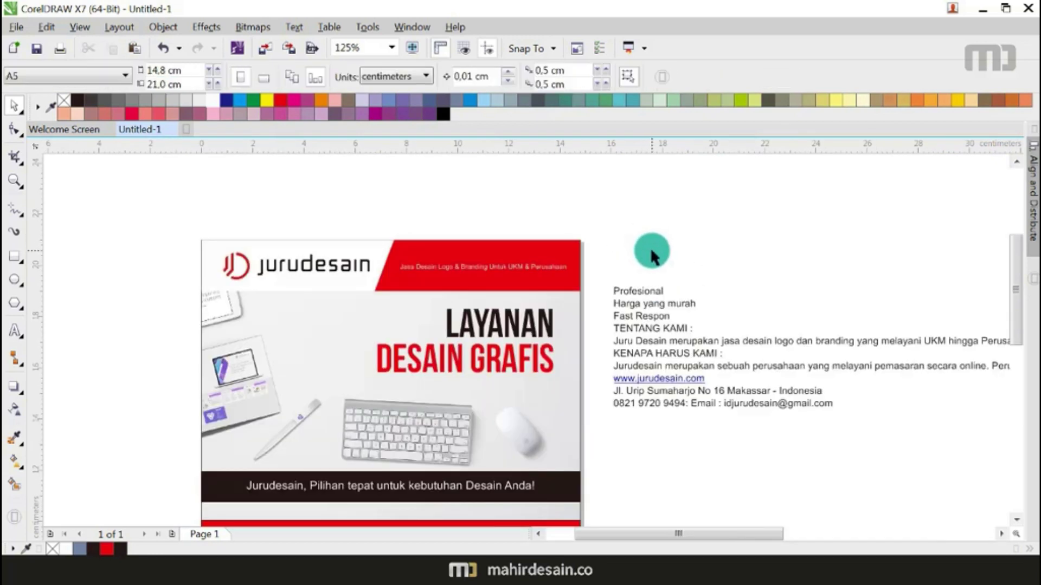
# Step: Move Profesional and Harga yang murah onto the red band
pyautogui.scroll(-2, 651, 251)
pyautogui.scroll(1, 654, 258)
pyautogui.moveTo(647, 241); pyautogui.dragTo(484, 396)
pyautogui.scroll(1, 488, 397)
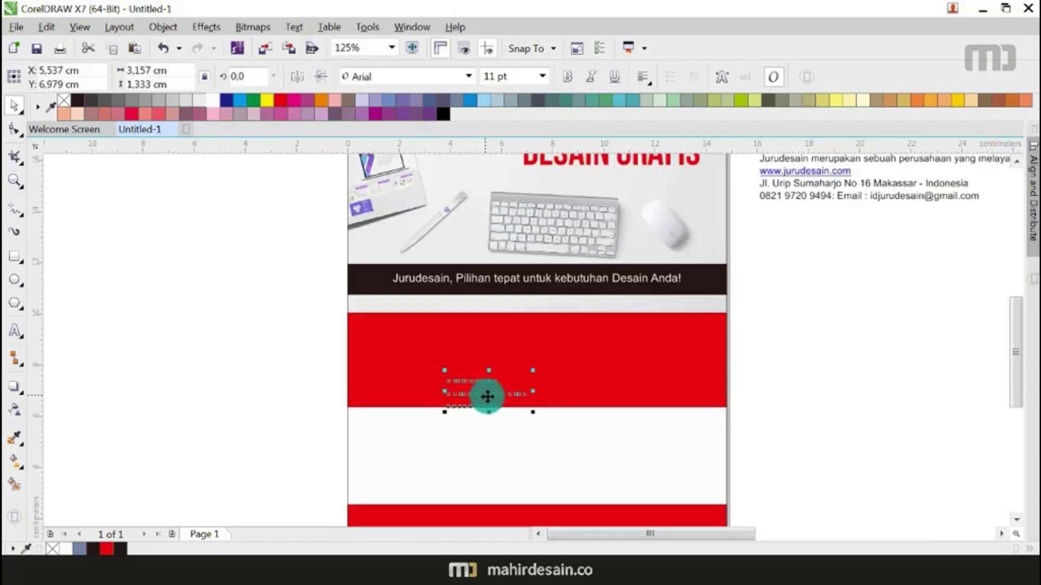
pyautogui.click(334, 398)
pyautogui.click(484, 380)
pyautogui.click(484, 378)
pyautogui.moveTo(483, 378); pyautogui.dragTo(404, 386)
pyautogui.moveTo(480, 398); pyautogui.dragTo(664, 386)
pyautogui.press('Escape')
# Step: Place TENTANG KAMI and KENAPA HARUS KAMI on the white band and move the Juru Desain paragraph lower
pyautogui.scroll(-2, 522, 354)
pyautogui.scroll(1, 667, 292)
pyautogui.scroll(-1, 542, 221)
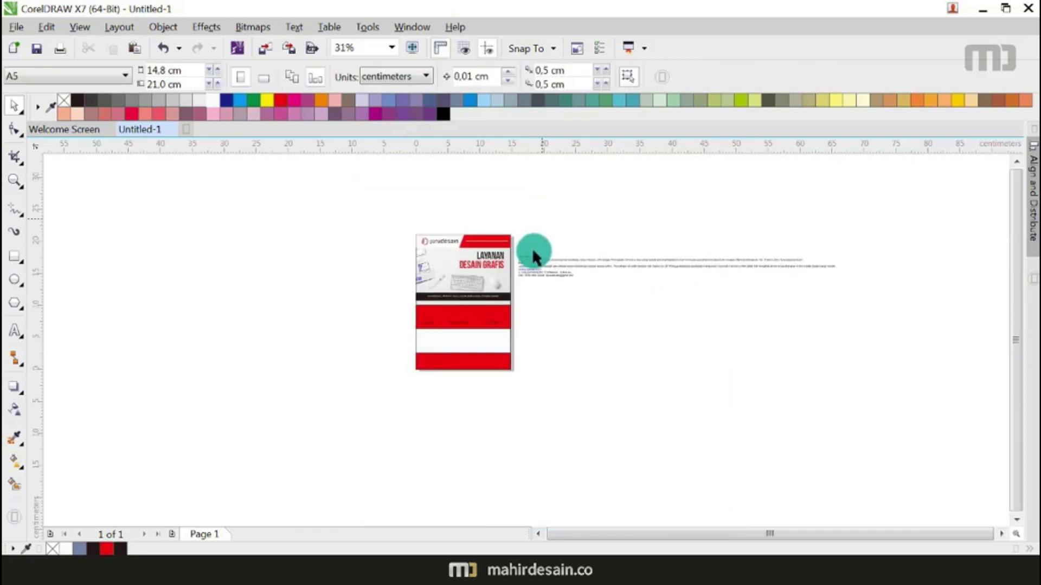
pyautogui.scroll(1, 477, 327)
pyautogui.moveTo(563, 209); pyautogui.dragTo(379, 367)
pyautogui.click(561, 225)
pyautogui.moveTo(561, 225); pyautogui.dragTo(465, 367)
pyautogui.click(639, 218)
pyautogui.moveTo(639, 217); pyautogui.dragTo(645, 358)
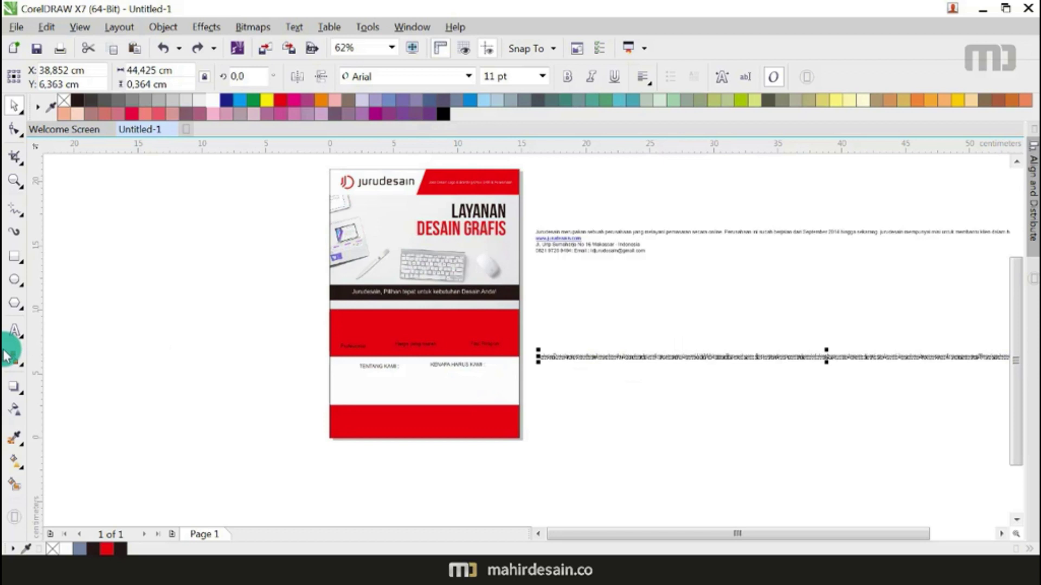
# Step: Draw an empty paragraph text frame under TENTANG KAMI
pyautogui.click(14, 332)
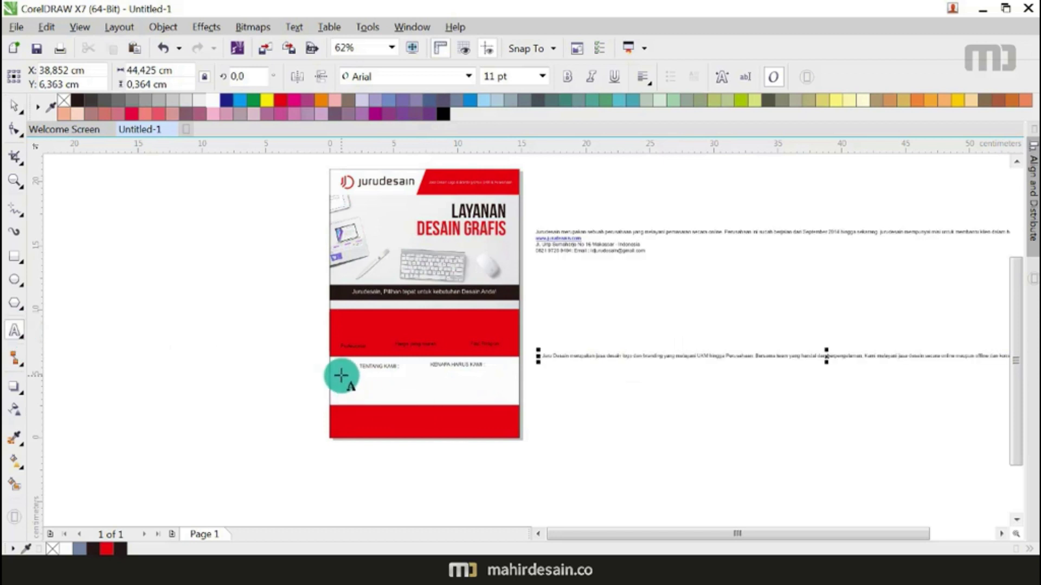
pyautogui.moveTo(340, 375); pyautogui.dragTo(411, 399)
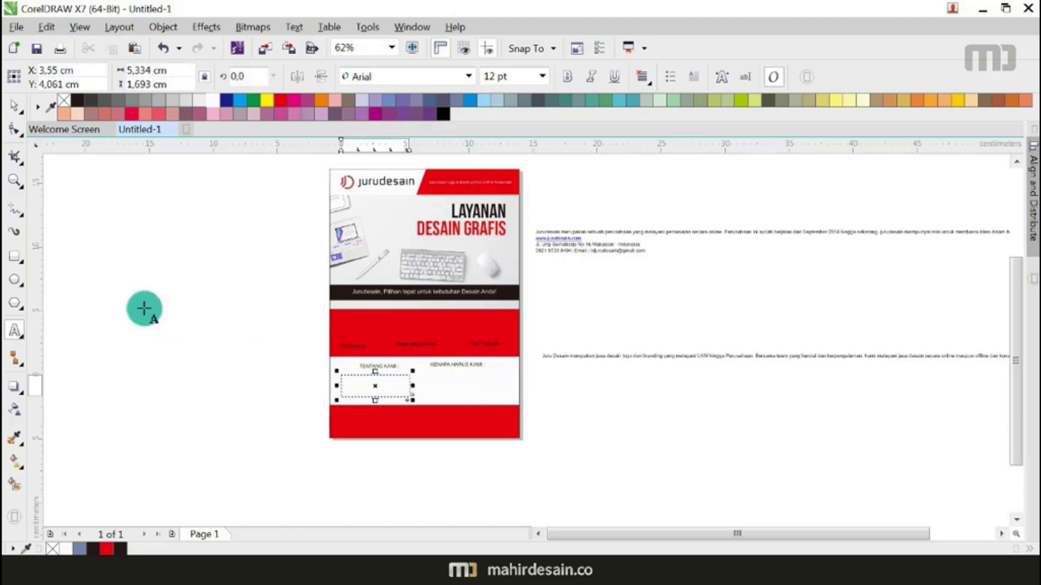
pyautogui.click(144, 308)
pyautogui.press('Escape')
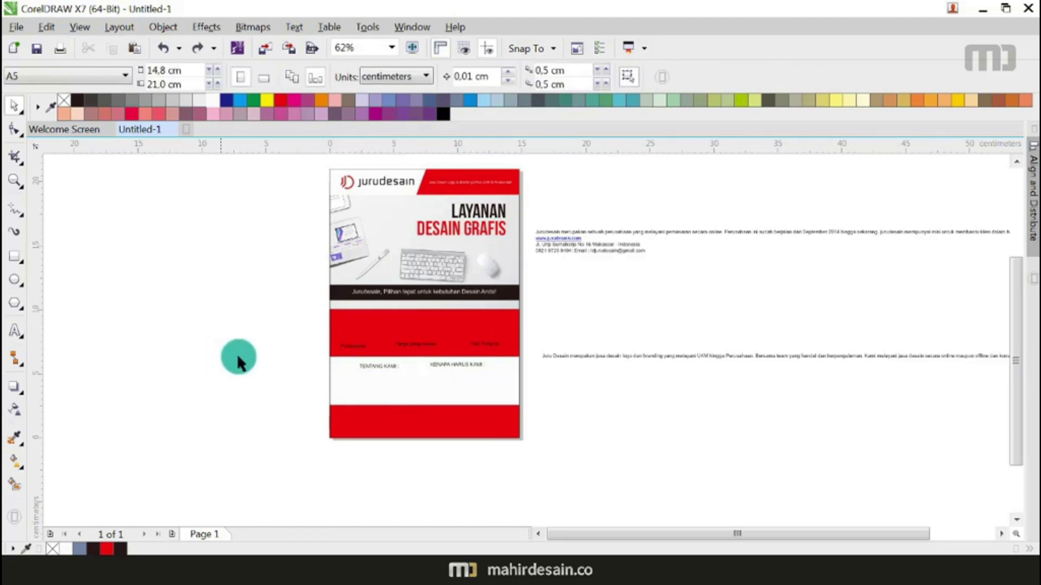
pyautogui.click(406, 386)
pyautogui.moveTo(341, 375); pyautogui.dragTo(413, 400)
pyautogui.click(14, 103)
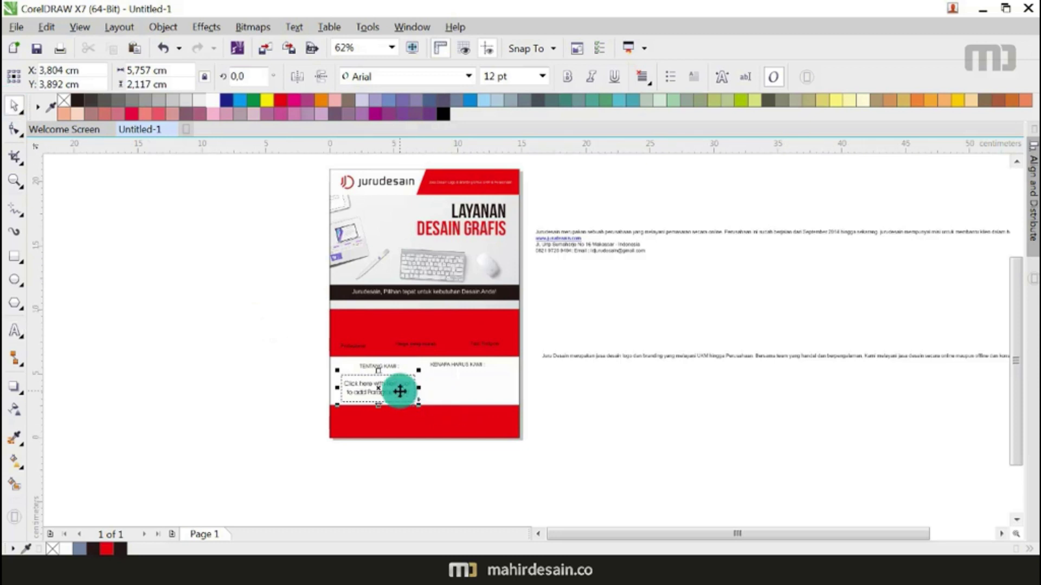
# Step: Copy the paragraph frame under KENAPA HARUS KAMI
pyautogui.moveTo(399, 391); pyautogui.dragTo(486, 389)
pyautogui.click(574, 389)
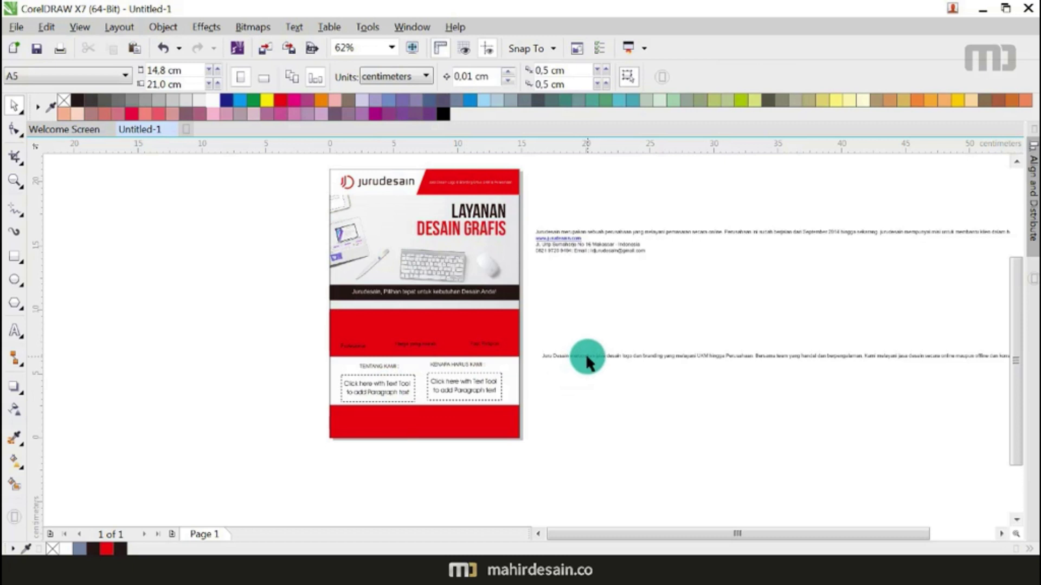
pyautogui.doubleClick(585, 353)
# Step: Cut the Juru Desain description line and paste it into the TENTANG KAMI paragraph frame
pyautogui.hotkey('ctrl', 'a')
pyautogui.hotkey('ctrl', 'x')
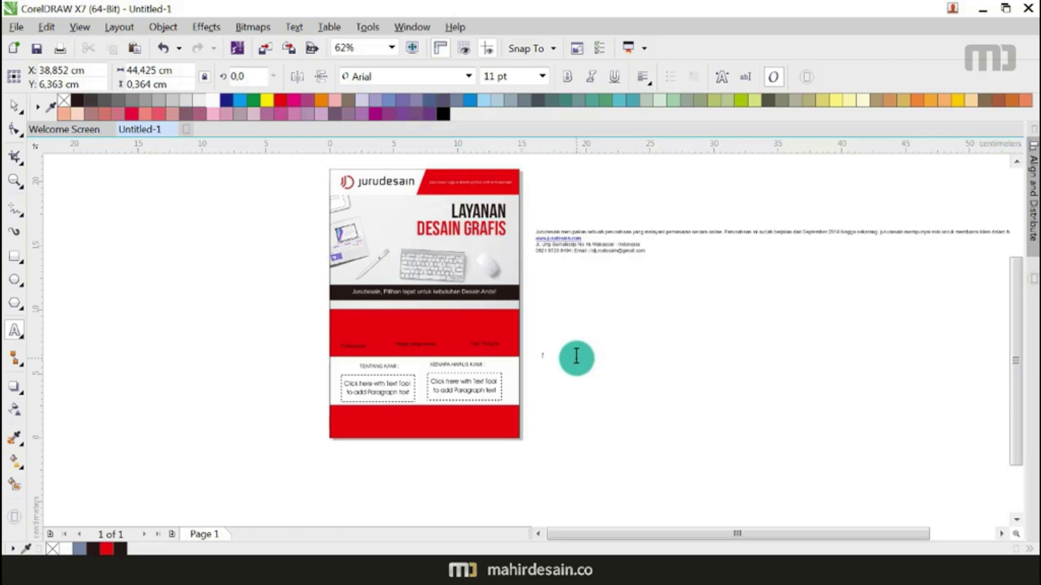
pyautogui.click(392, 386)
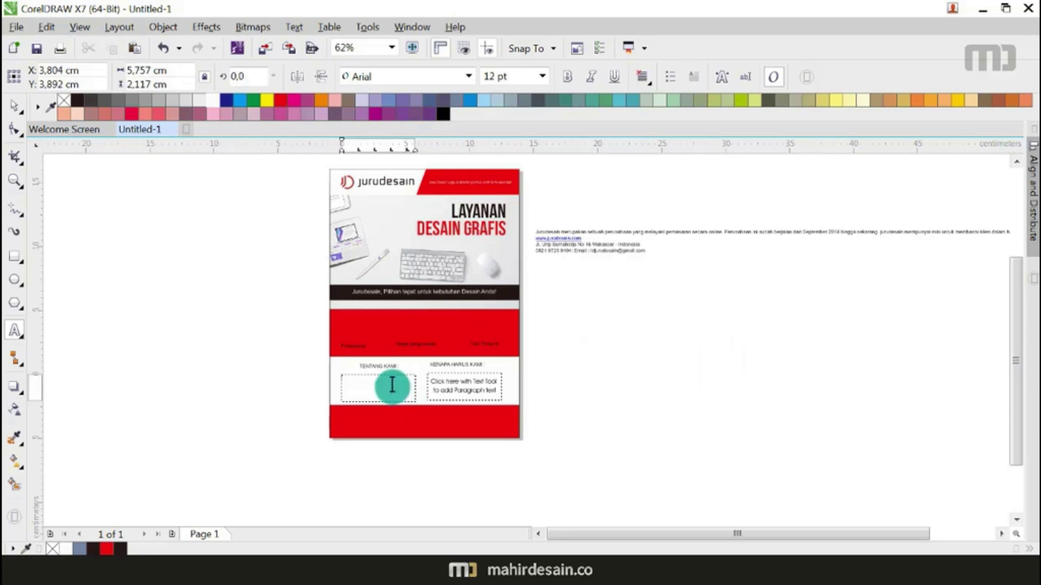
pyautogui.hotkey('ctrl', 'v')
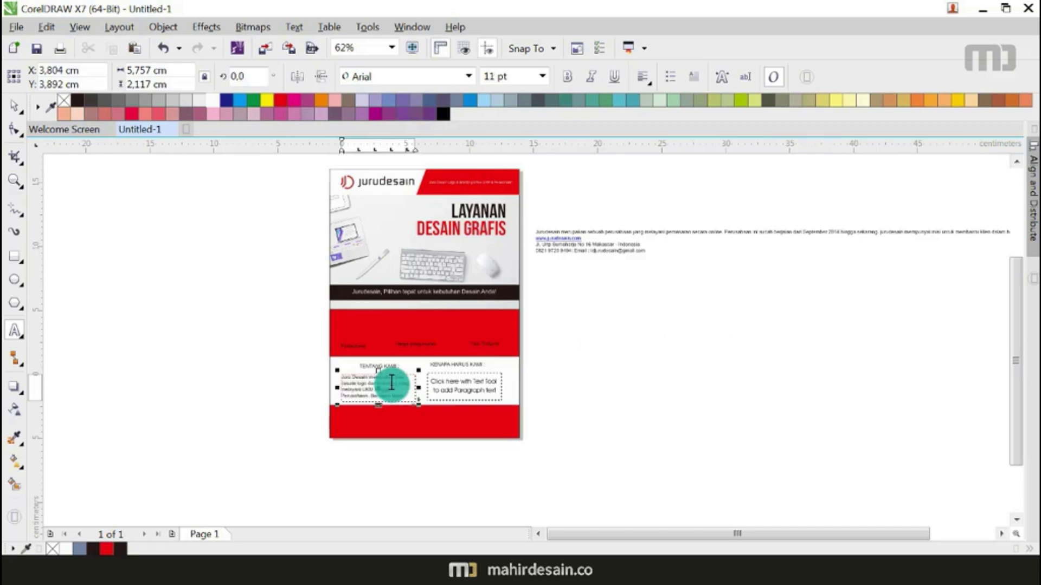
pyautogui.scroll(2, 392, 386)
pyautogui.scroll(-1, 392, 387)
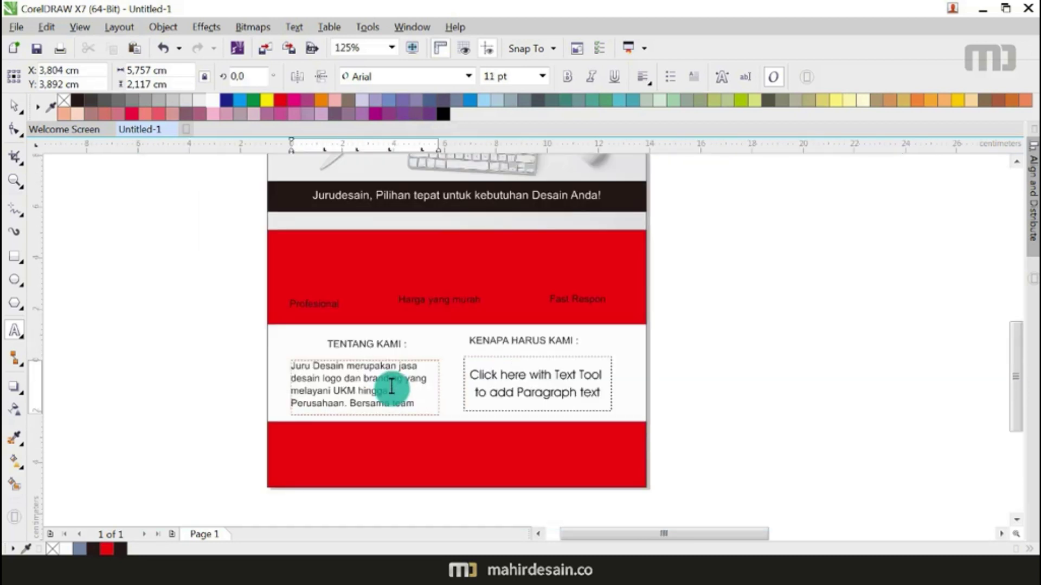
# Step: Set the pasted text to 6 pt and tighten its line spacing with the Shape tool
pyautogui.hotkey('ctrl', 'a')
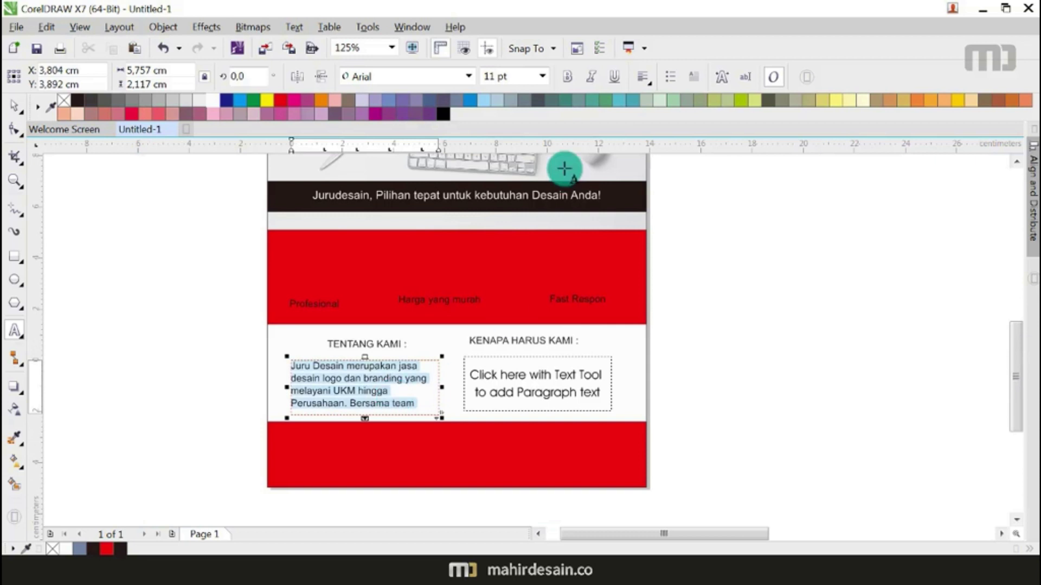
pyautogui.click(542, 78)
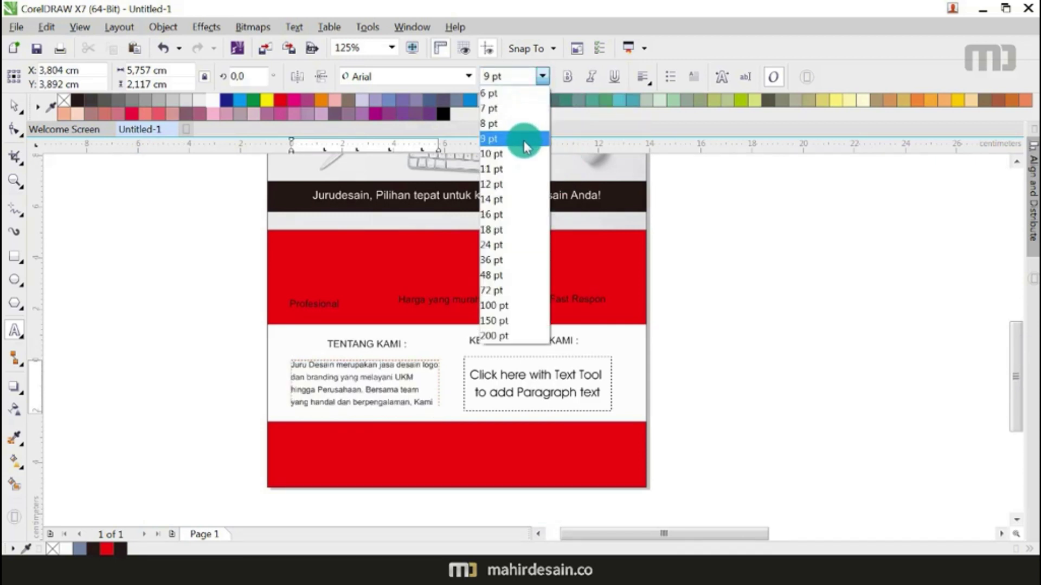
pyautogui.click(521, 95)
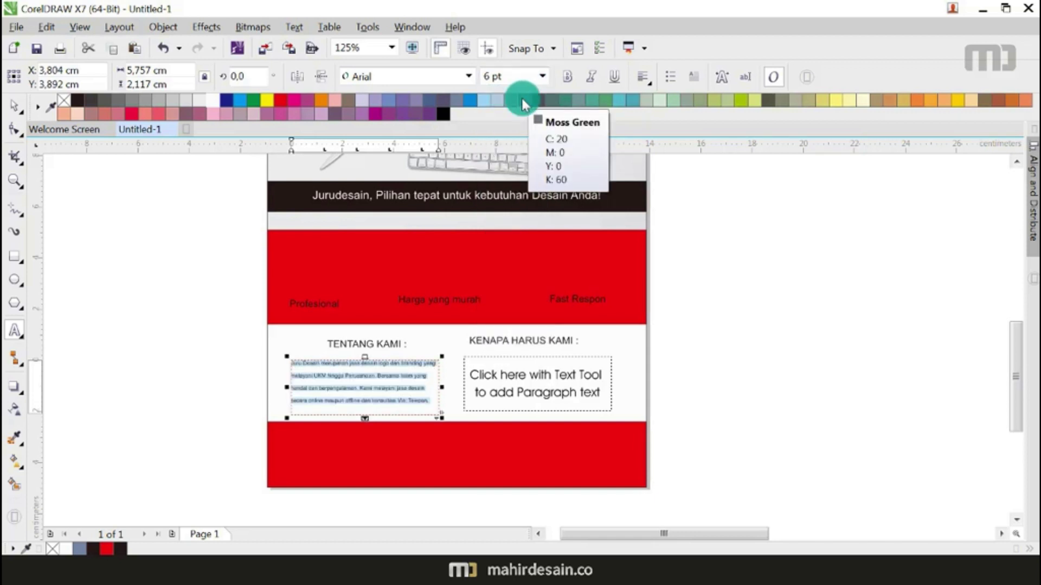
pyautogui.click(14, 106)
pyautogui.click(15, 128)
pyautogui.moveTo(286, 418)
pyautogui.mouseDown()
pyautogui.moveTo(286, 395)
pyautogui.moveTo(290, 402)
pyautogui.mouseUp()
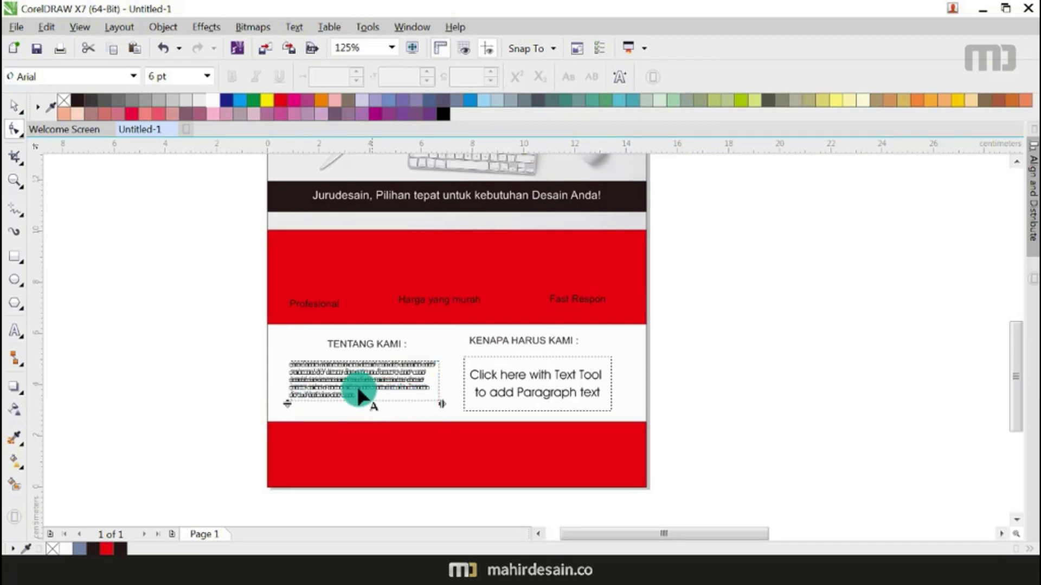
# Step: Change the paragraph's font size to 7 pt
pyautogui.click(15, 106)
pyautogui.scroll(1, 371, 376)
pyautogui.doubleClick(413, 388)
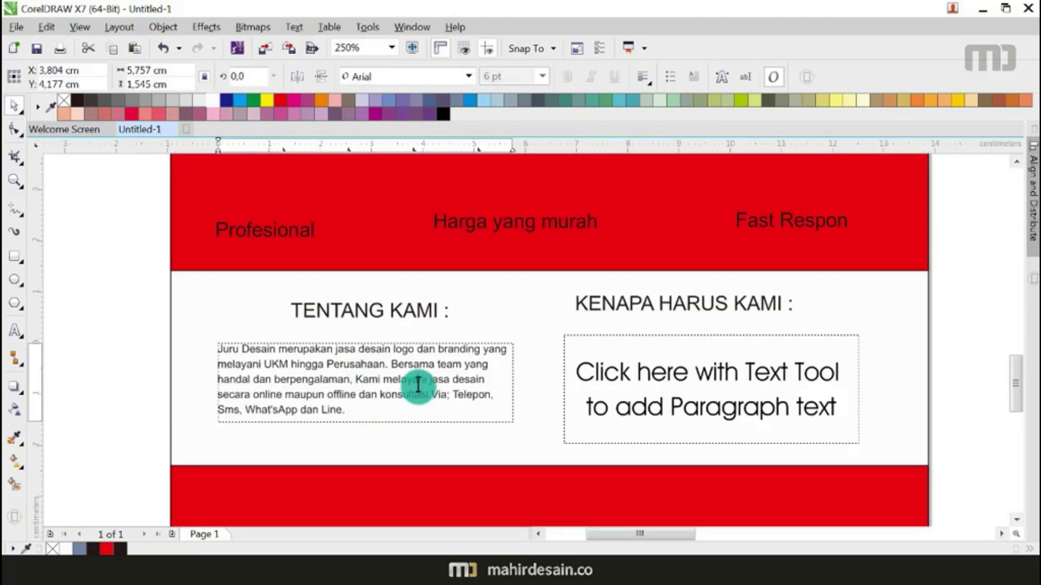
pyautogui.hotkey('ctrl', 'a')
pyautogui.click(542, 76)
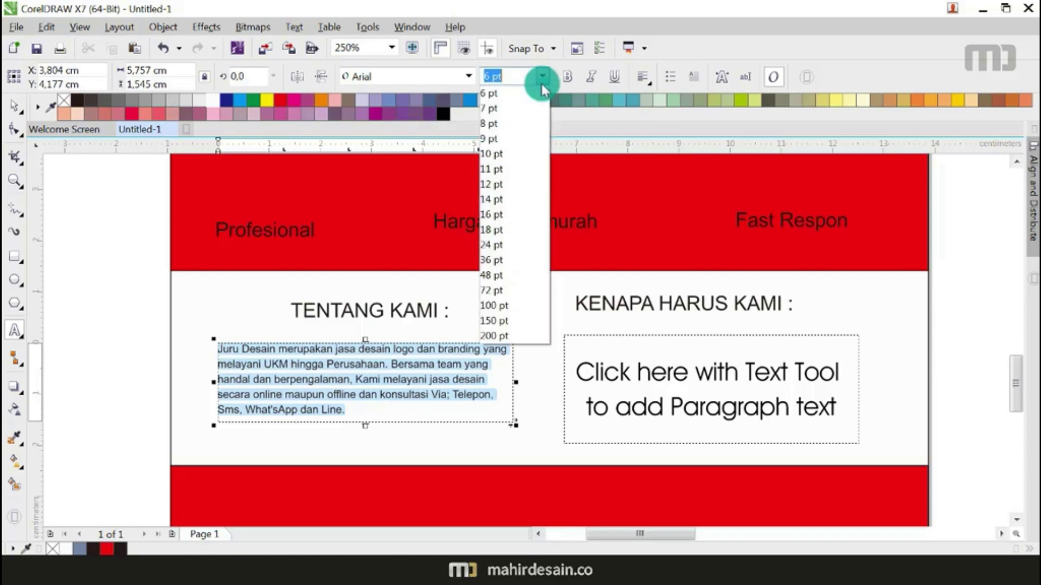
pyautogui.click(519, 124)
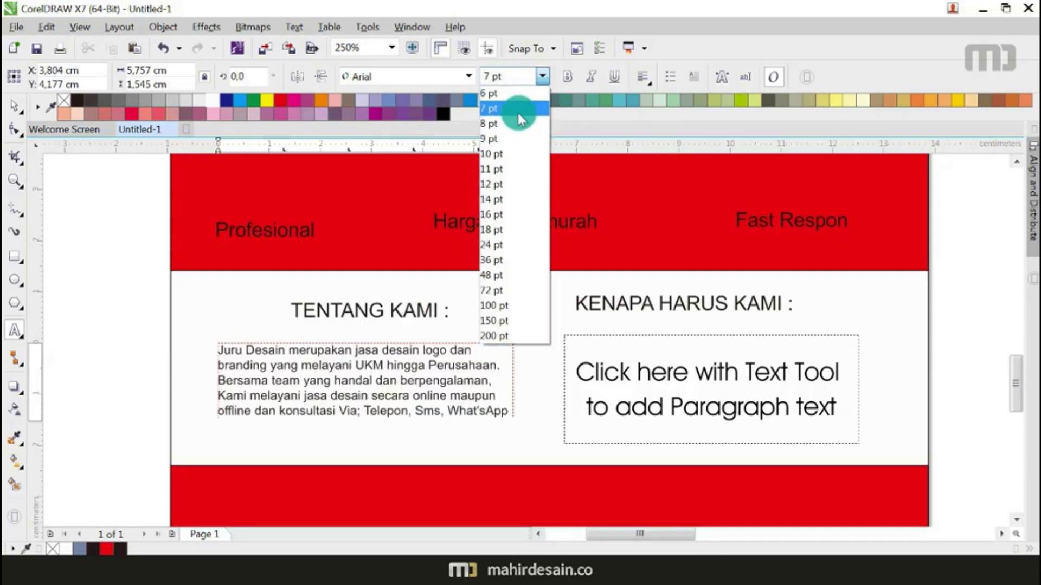
pyautogui.click(515, 108)
pyautogui.scroll(-1, 466, 235)
pyautogui.click(345, 343)
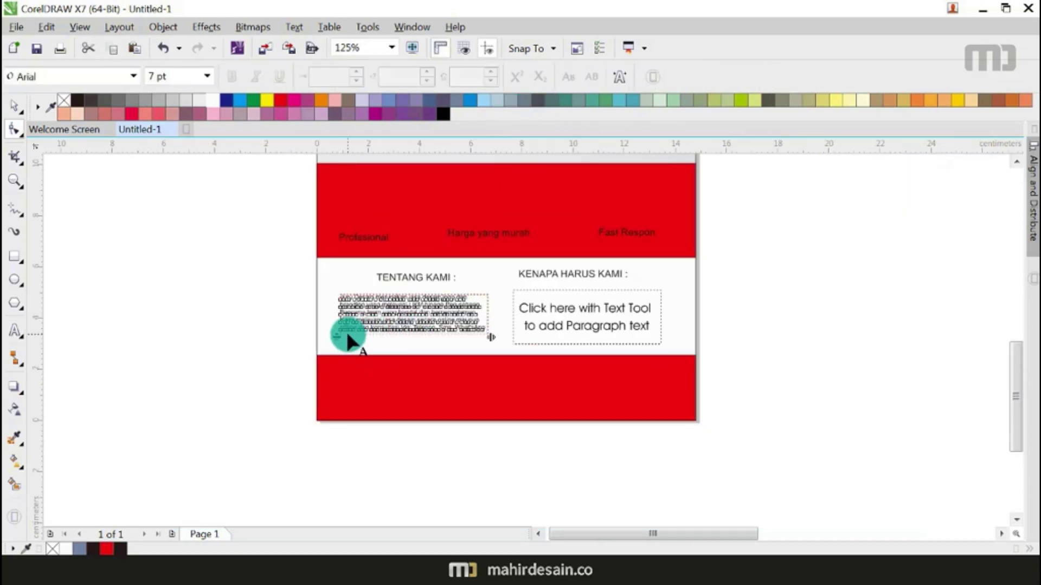
pyautogui.scroll(1, 339, 347)
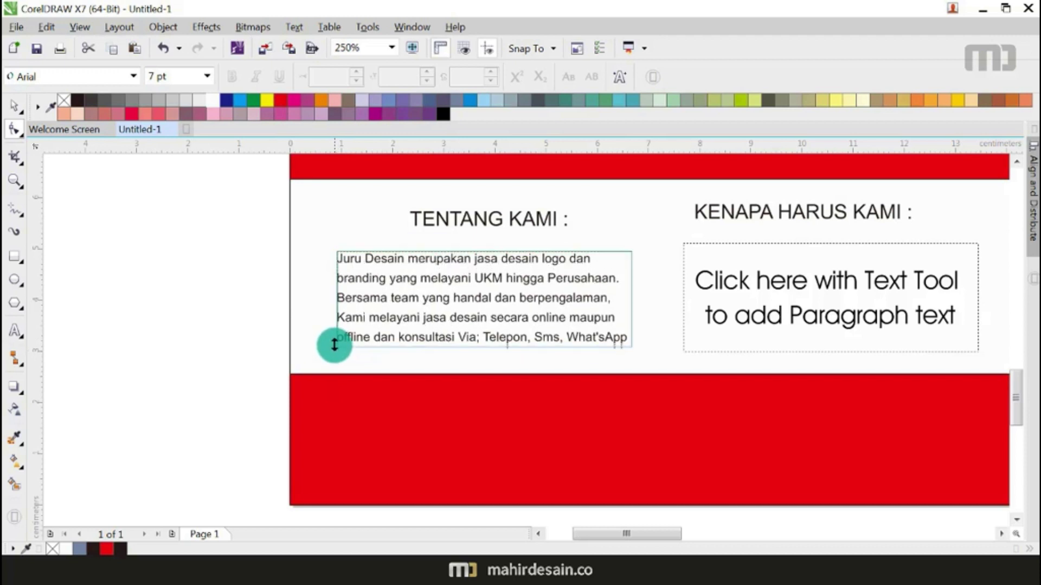
# Step: Fully justify the paragraph, then extend and widen the frame so the text reflows
pyautogui.click(13, 105)
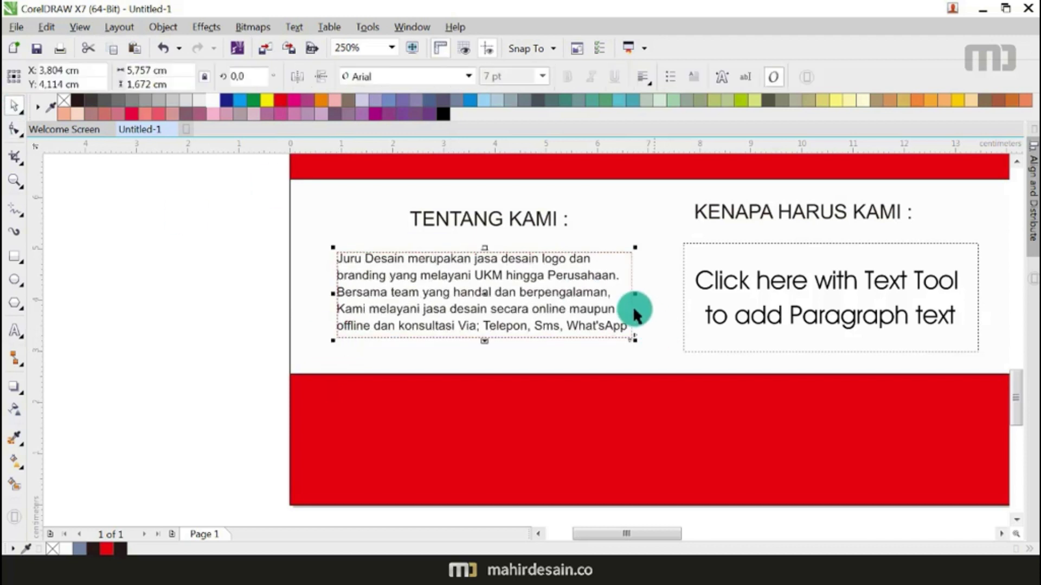
pyautogui.click(645, 81)
pyautogui.click(666, 168)
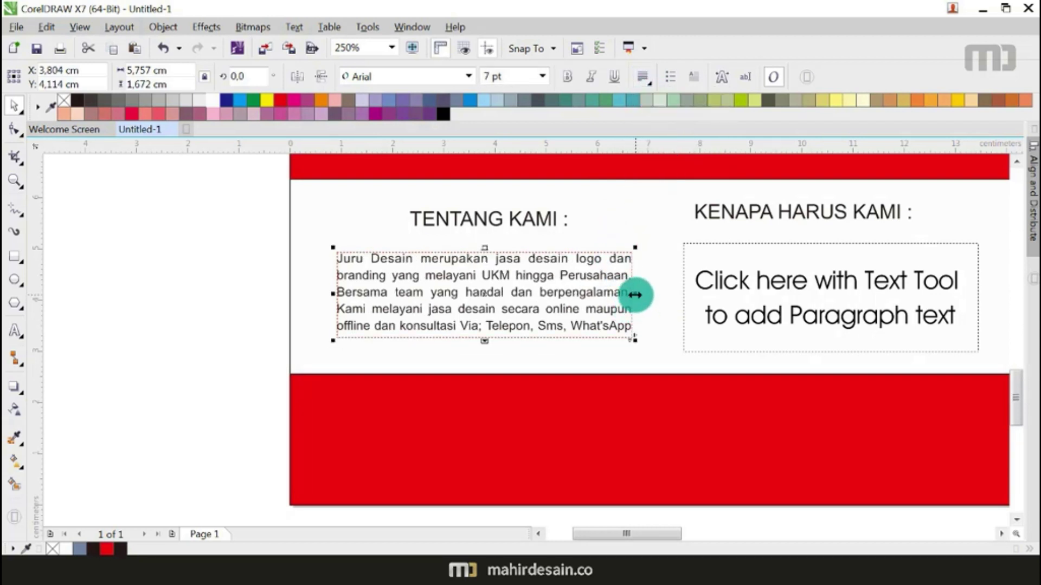
pyautogui.moveTo(486, 341); pyautogui.dragTo(484, 358)
pyautogui.moveTo(636, 303); pyautogui.dragTo(652, 302)
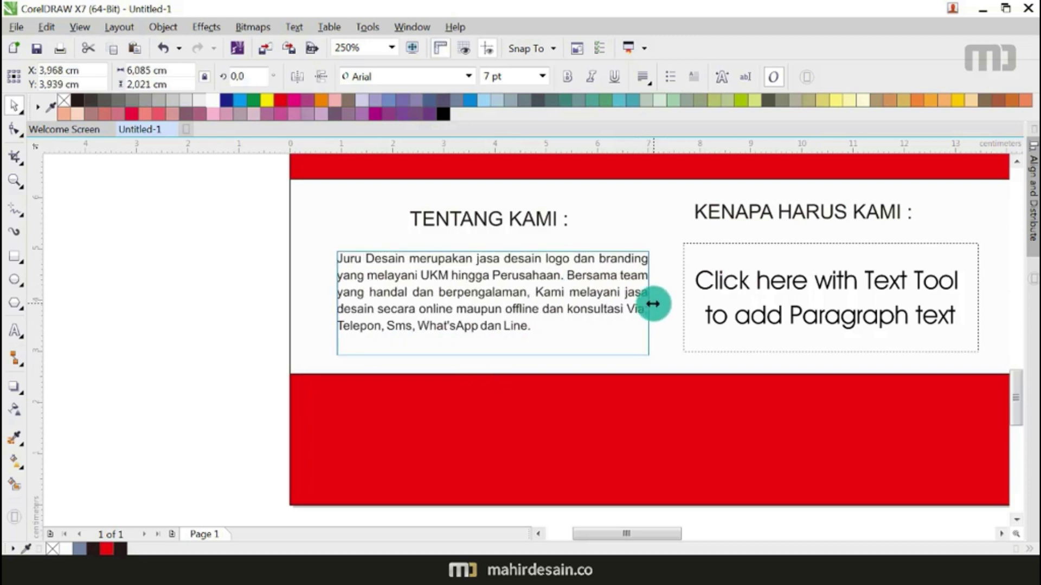
pyautogui.scroll(-2, 379, 239)
# Step: Move the long Jurudesain text line into the KENAPA HARUS KAMI paragraph frame
pyautogui.click(596, 268)
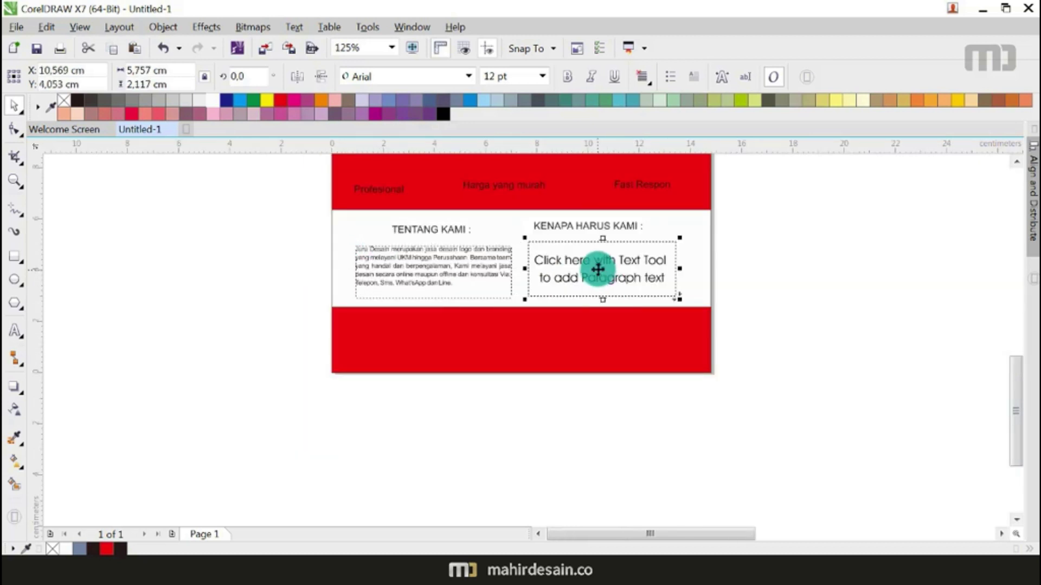
pyautogui.scroll(-4, 596, 268)
pyautogui.scroll(1, 737, 254)
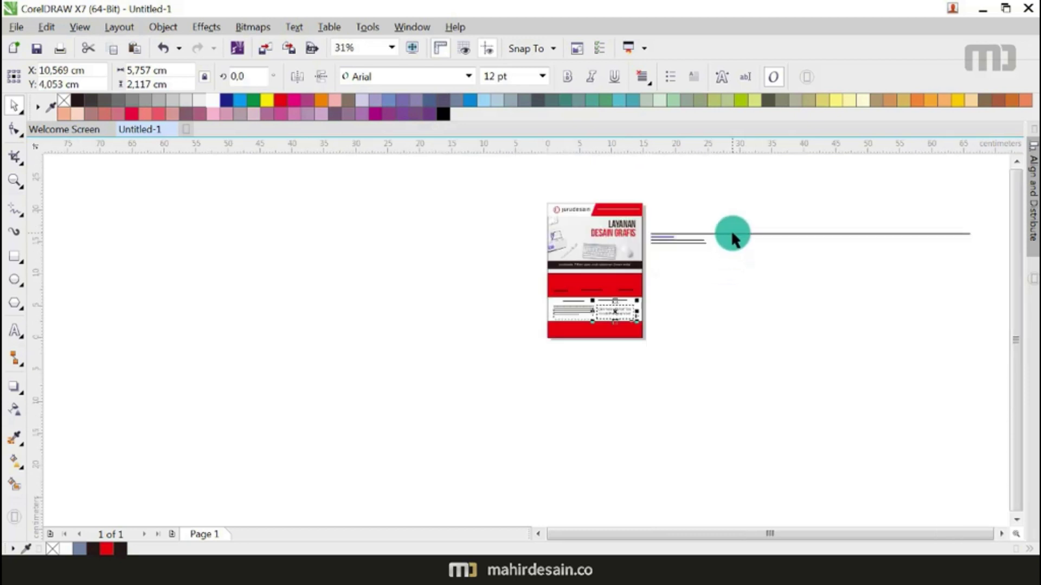
pyautogui.doubleClick(730, 232)
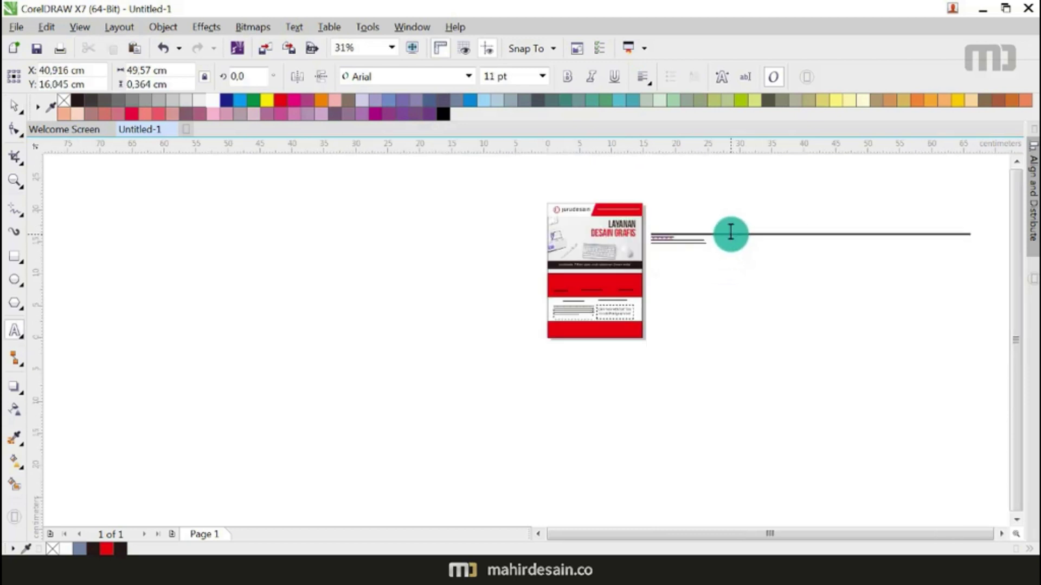
pyautogui.scroll(2, 620, 301)
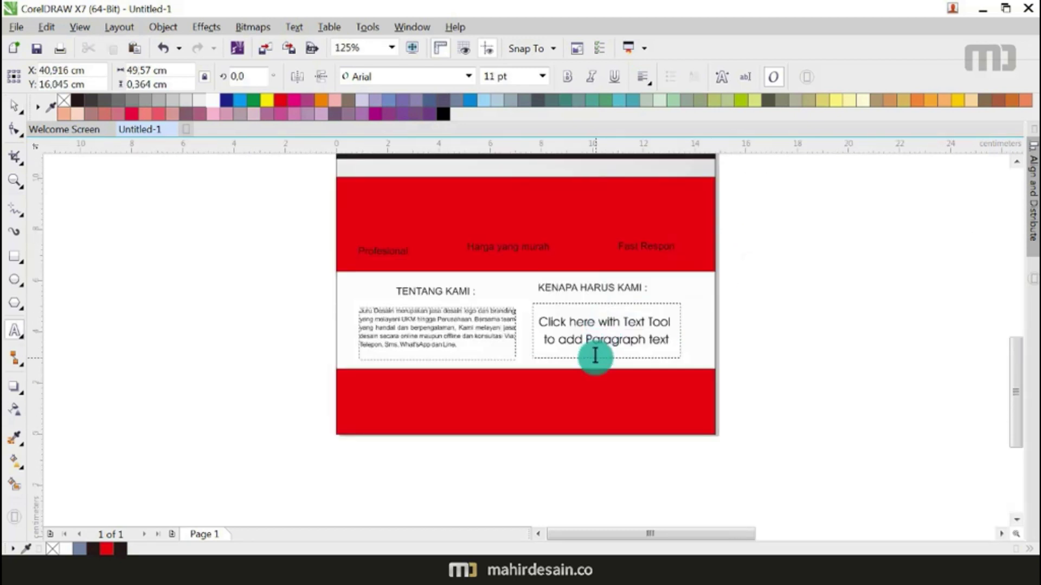
pyautogui.click(580, 315)
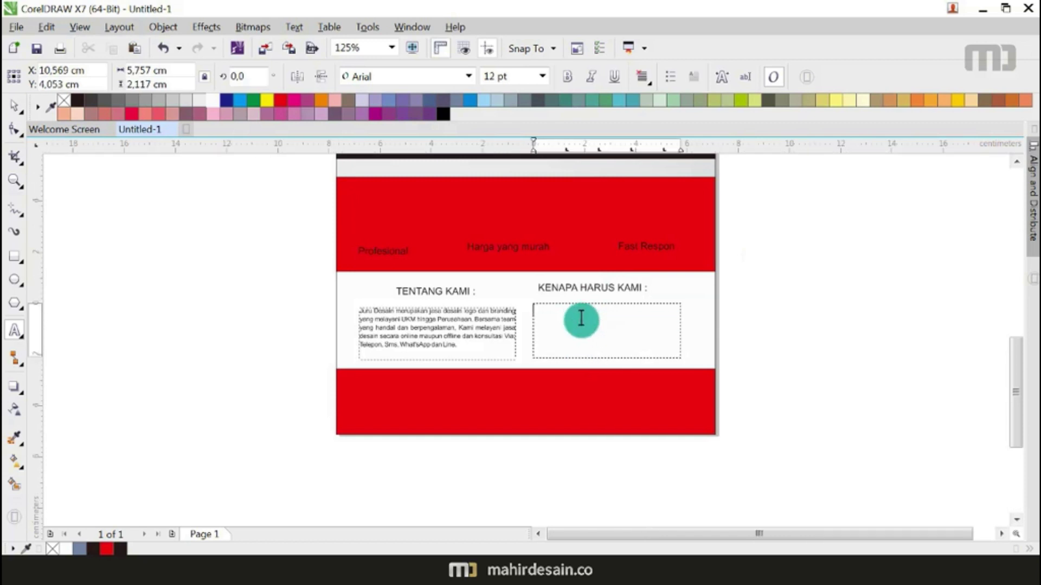
pyautogui.write('Jurudesain merupakan sebuah perusahaan yang melayani pemasaran secara online. Perusahaan ini sudah berjalan')
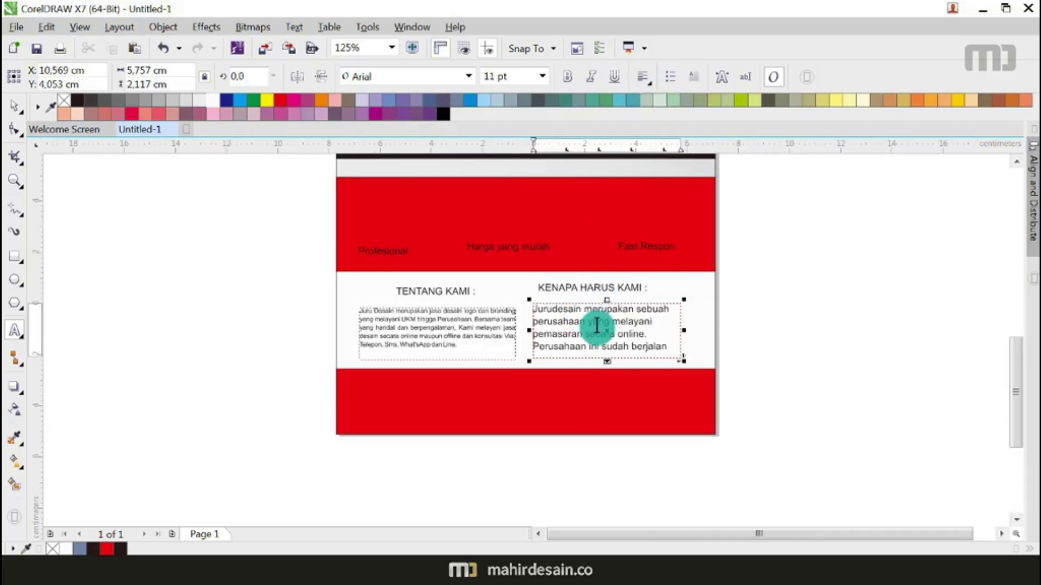
# Step: Set the Jurudesain text to 7 pt and tighten its line spacing with the Shape tool
pyautogui.click(14, 104)
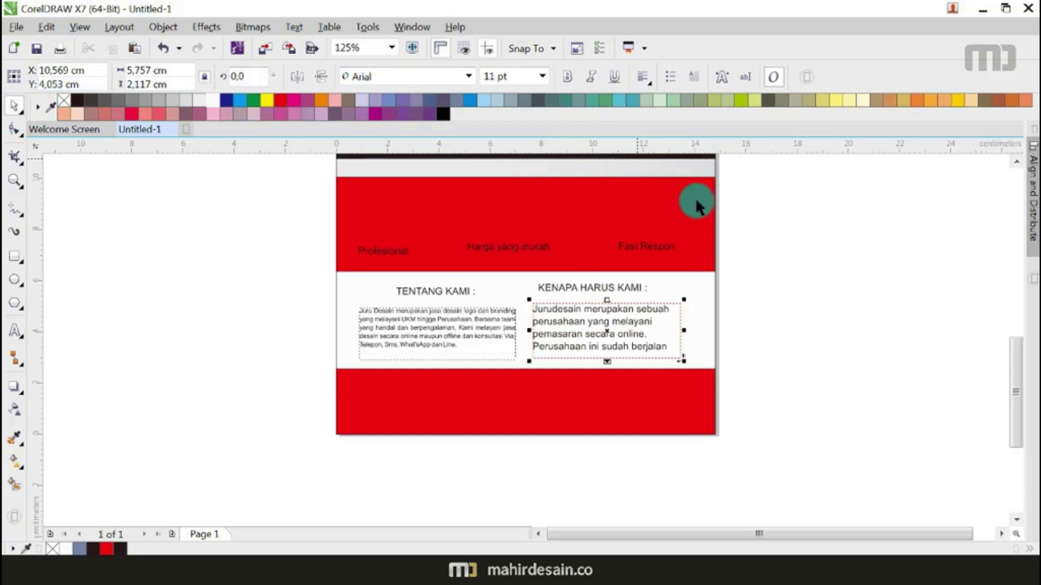
pyautogui.click(541, 77)
pyautogui.click(516, 105)
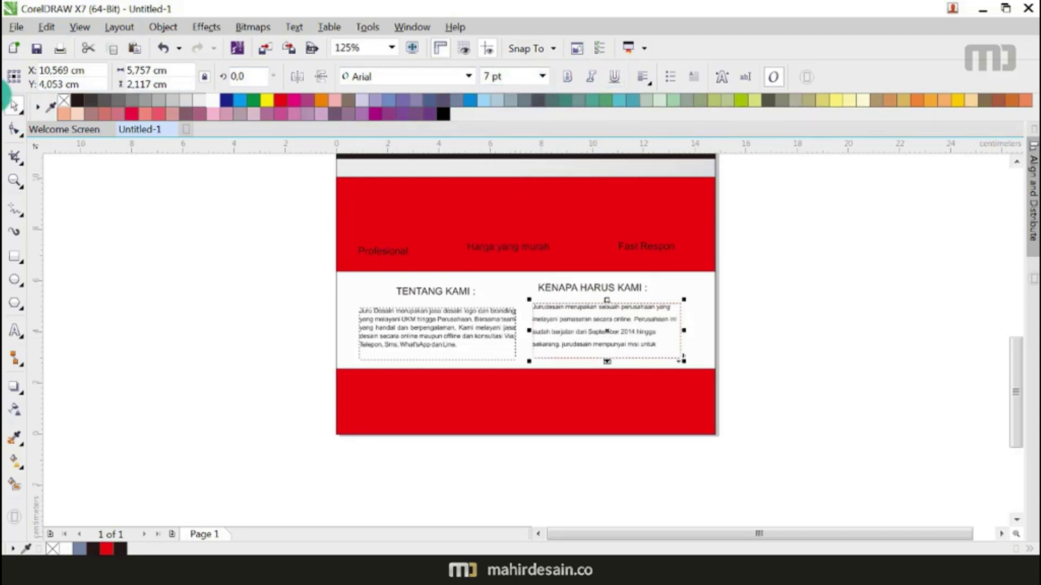
pyautogui.click(15, 131)
pyautogui.moveTo(528, 363); pyautogui.dragTo(527, 347)
# Step: Apply Full Justify alignment to the Jurudesain paragraph
pyautogui.click(16, 106)
pyautogui.click(128, 257)
pyautogui.scroll(2, 632, 337)
pyautogui.click(632, 337)
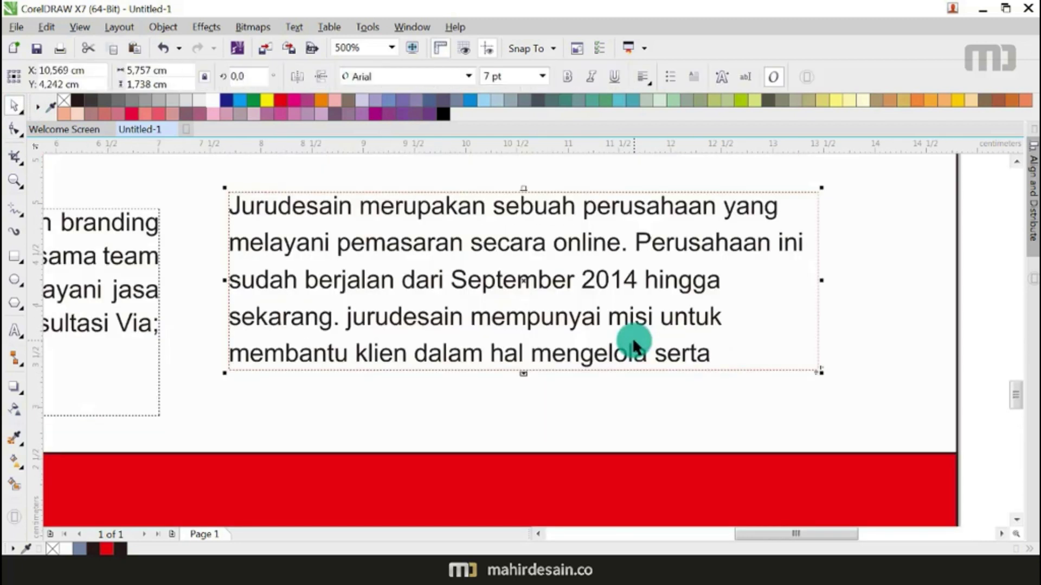
pyautogui.click(643, 86)
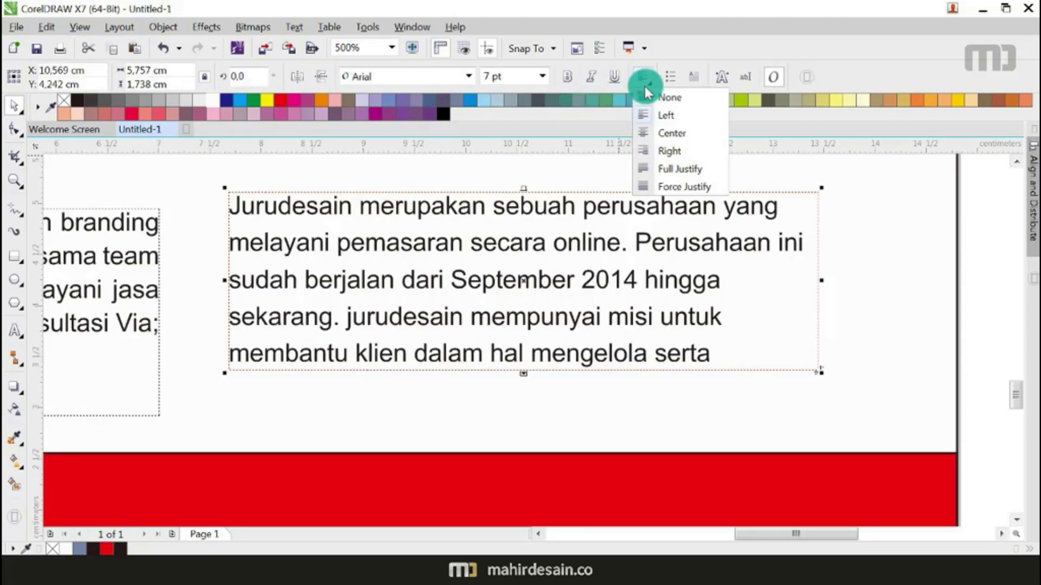
pyautogui.click(664, 170)
pyautogui.scroll(-1, 624, 244)
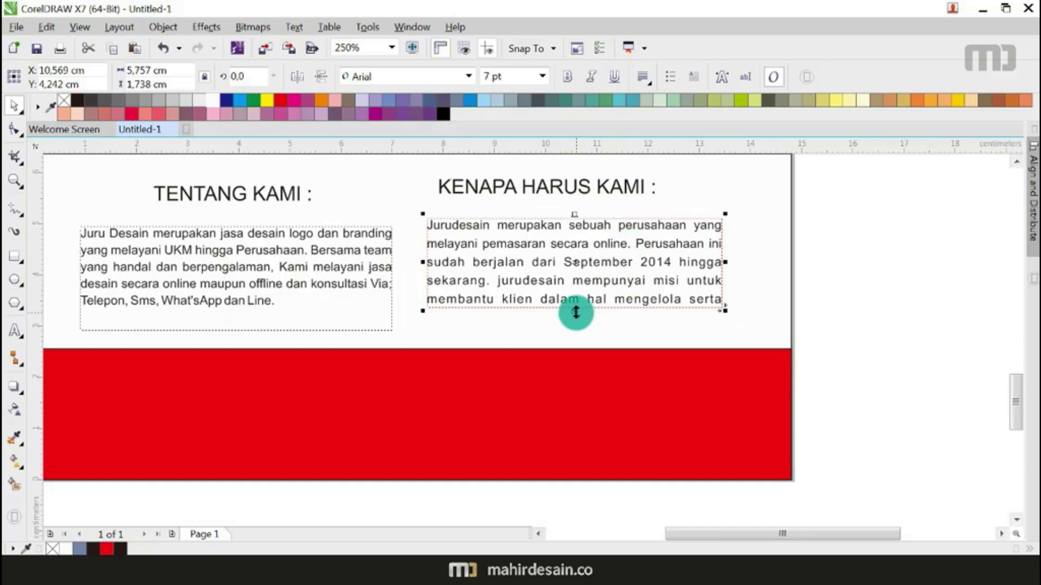
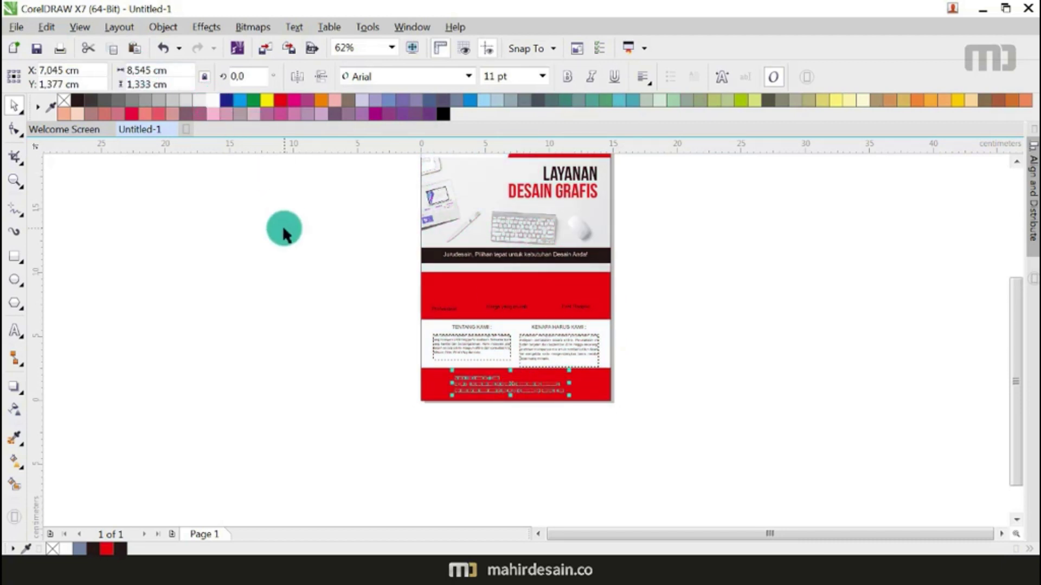
pyautogui.click(394, 368)
pyautogui.scroll(3, 484, 376)
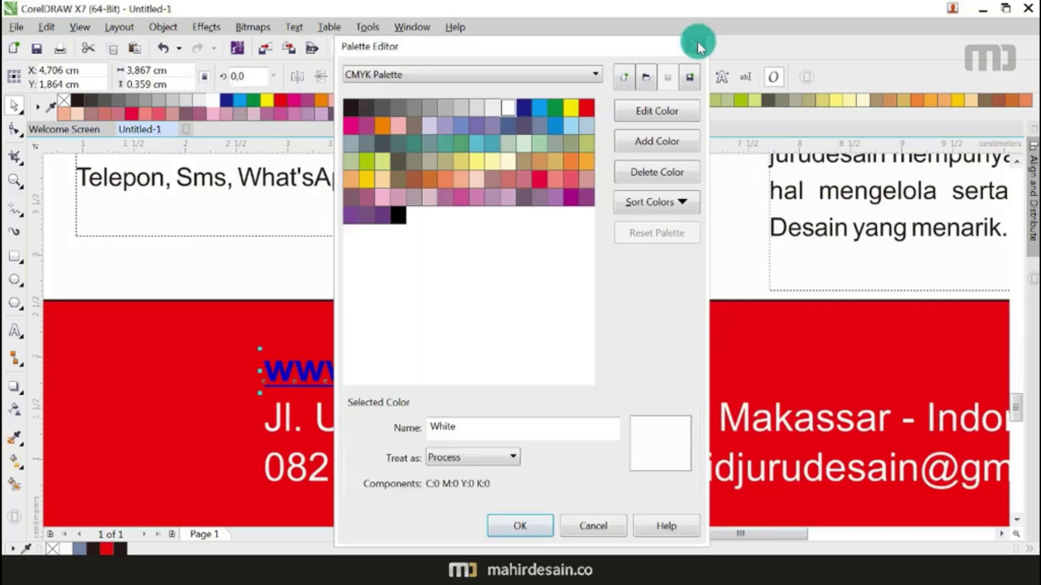
pyautogui.click(699, 47)
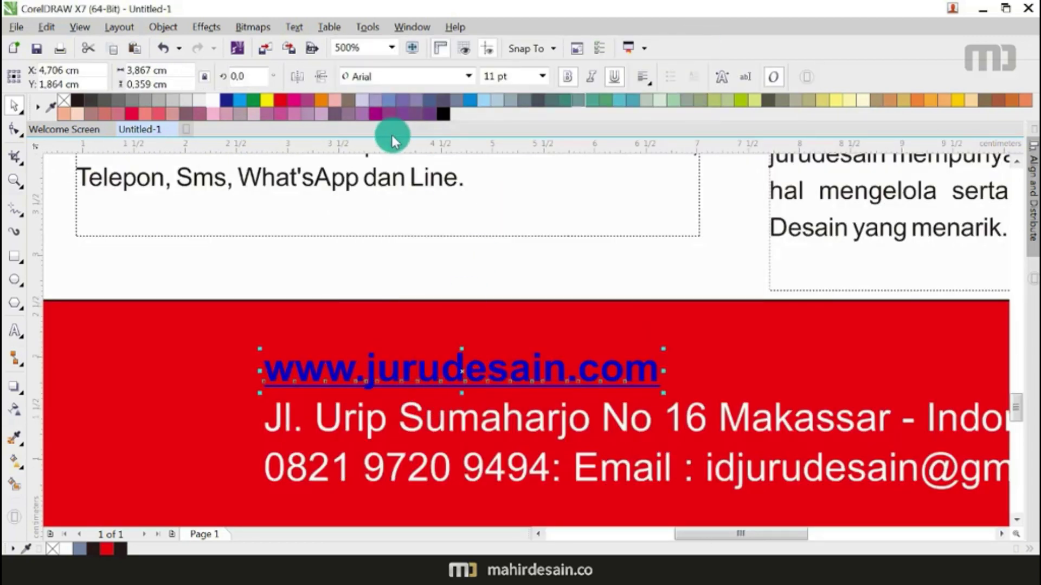
pyautogui.click(211, 103)
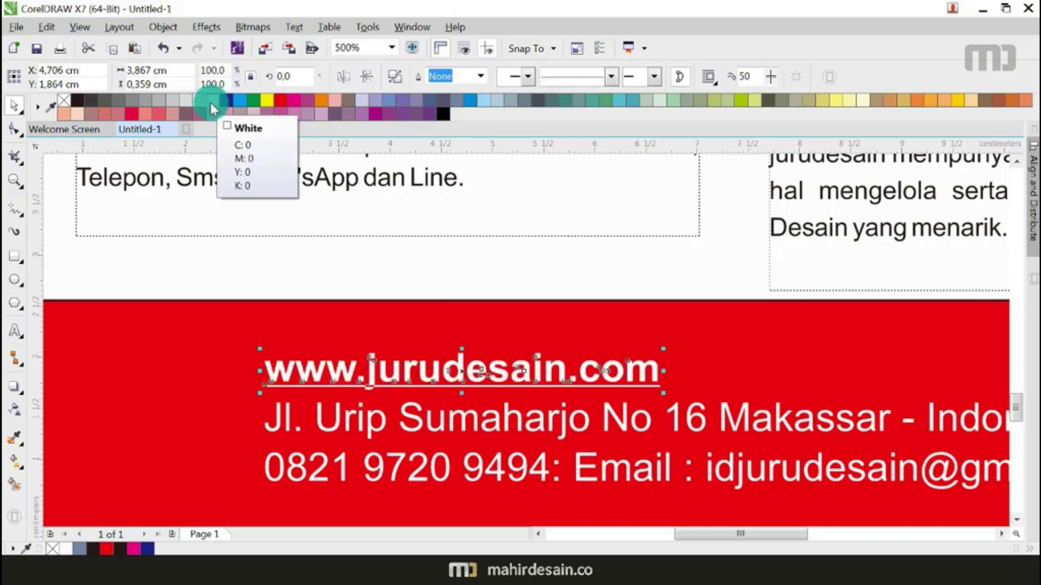
pyautogui.click(383, 372)
pyautogui.scroll(-2, 553, 304)
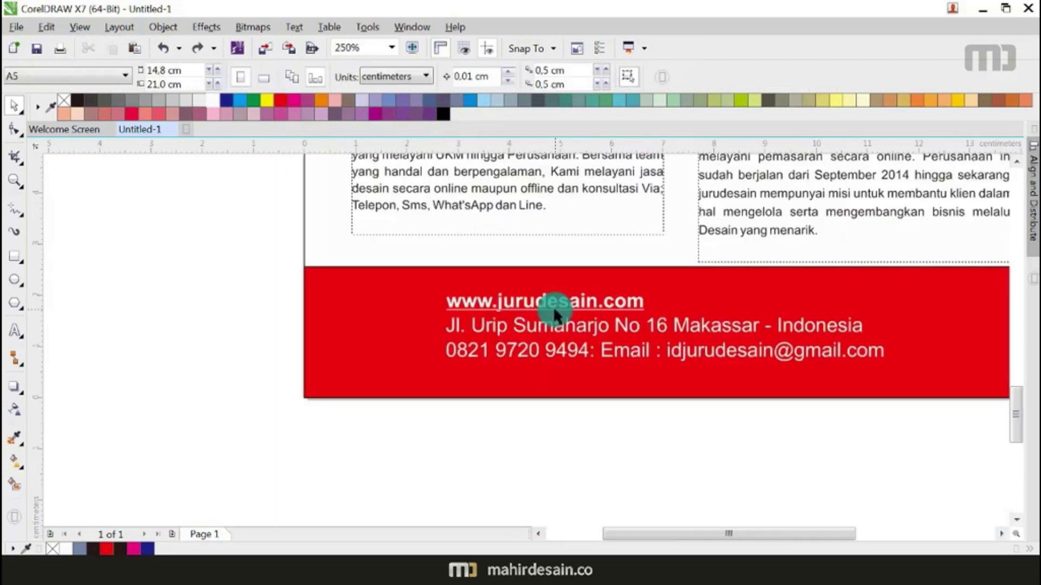
pyautogui.scroll(-2, 512, 336)
pyautogui.scroll(-1, 512, 336)
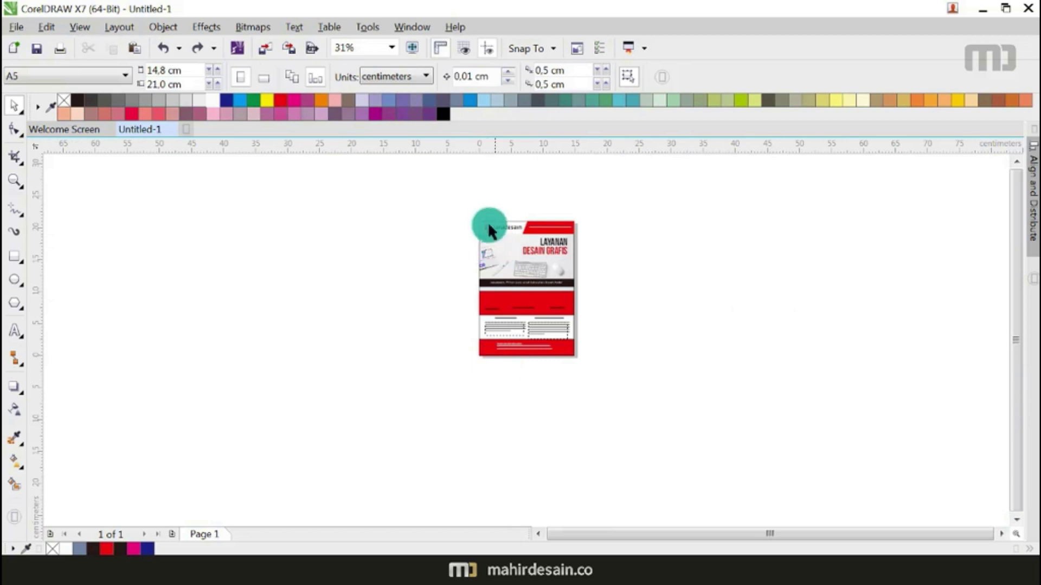
pyautogui.scroll(3, 489, 230)
# Step: Ungroup the header logo, move its logo mark into the red footer, and colour it white
pyautogui.click(506, 243)
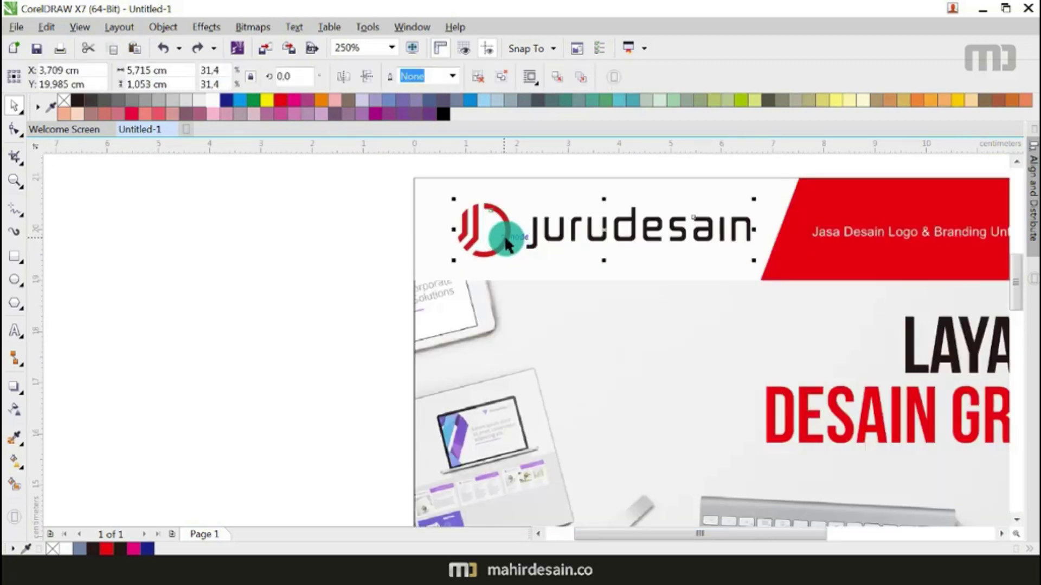
pyautogui.rightClick(506, 243)
pyautogui.click(539, 274)
pyautogui.moveTo(305, 181); pyautogui.dragTo(527, 288)
pyautogui.scroll(-2, 426, 191)
pyautogui.moveTo(439, 200); pyautogui.dragTo(456, 462)
pyautogui.scroll(2, 449, 450)
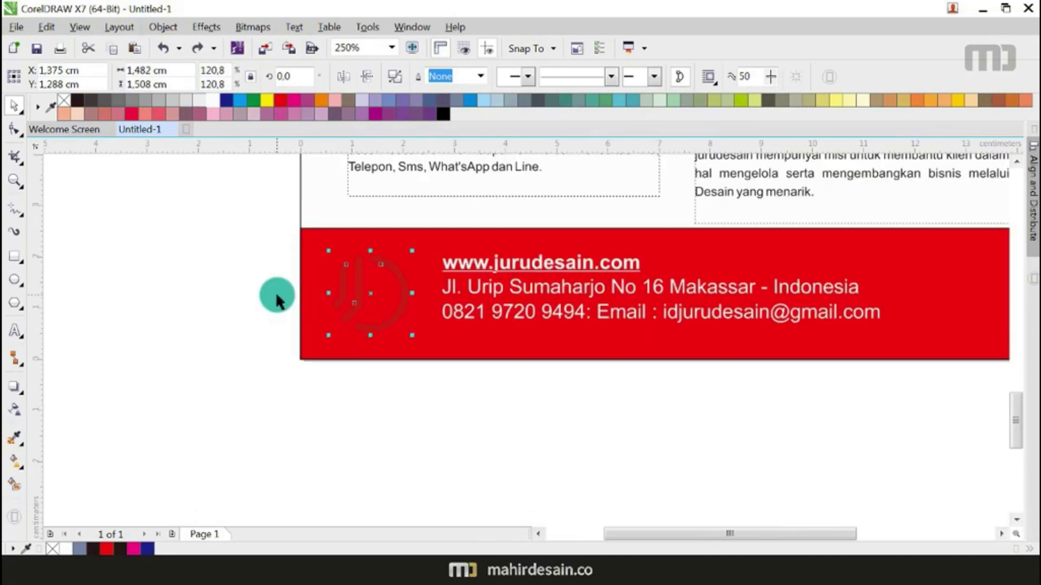
pyautogui.scroll(1, 297, 294)
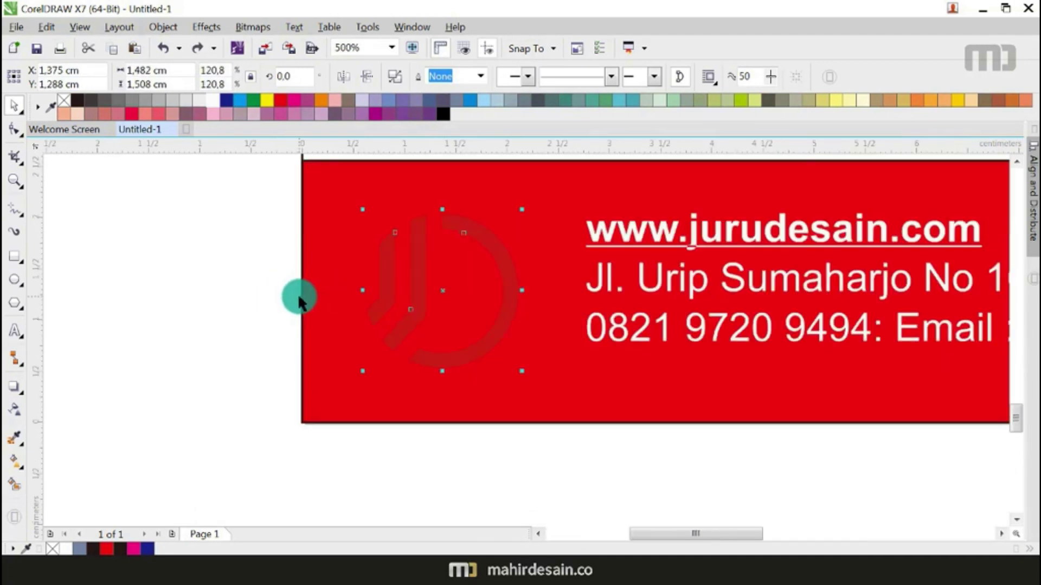
pyautogui.click(225, 102)
pyautogui.click(213, 100)
pyautogui.click(280, 314)
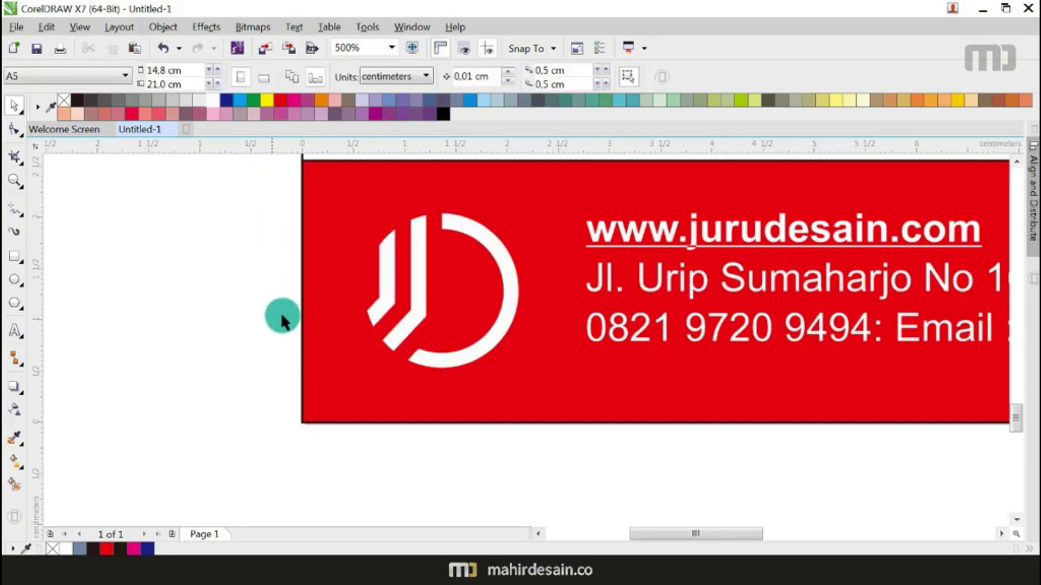
# Step: Nudge the footer contact text and the white logo mark slightly right
pyautogui.scroll(-1, 280, 314)
pyautogui.moveTo(407, 432); pyautogui.dragTo(935, 236)
pyautogui.moveTo(816, 300); pyautogui.dragTo(820, 299)
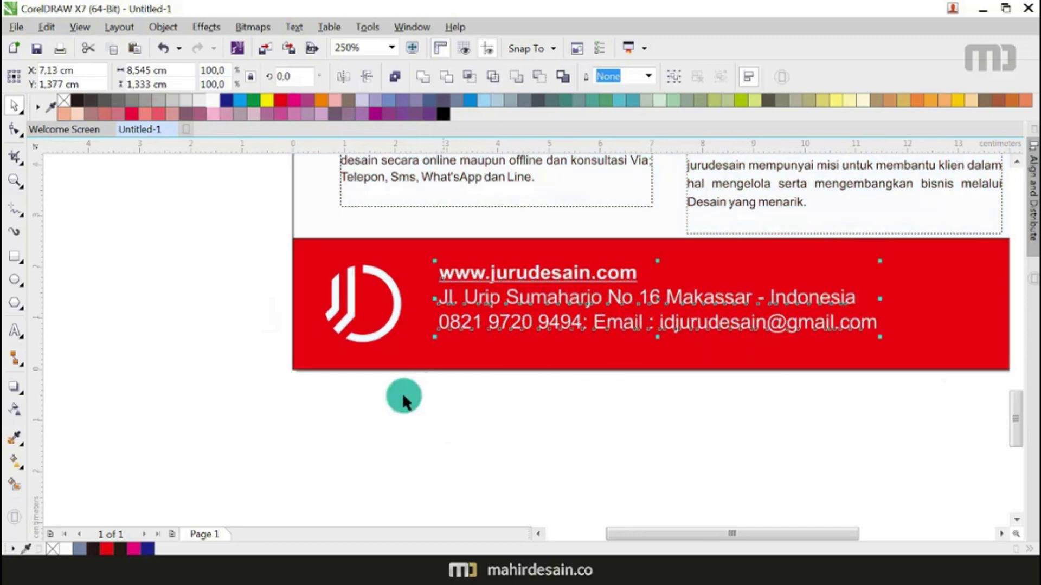
pyautogui.click(265, 433)
pyautogui.moveTo(265, 434); pyautogui.dragTo(495, 224)
pyautogui.scroll(1, 392, 286)
pyautogui.moveTo(392, 286); pyautogui.dragTo(402, 287)
pyautogui.scroll(-2, 419, 298)
pyautogui.click(494, 411)
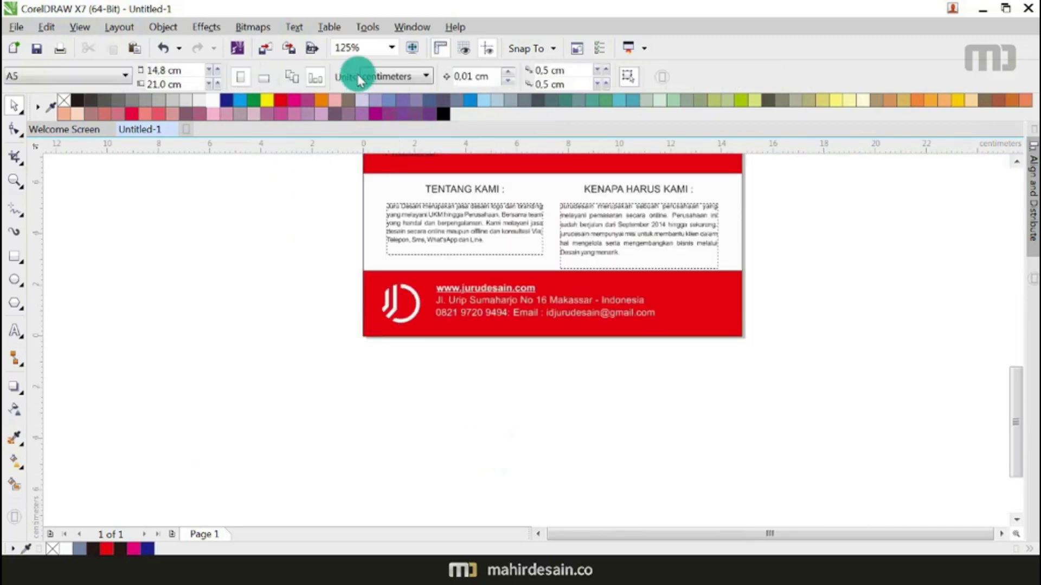
# Step: Zoom to fit the flyer and make the three red-band labels bold
pyautogui.click(392, 48)
pyautogui.click(374, 63)
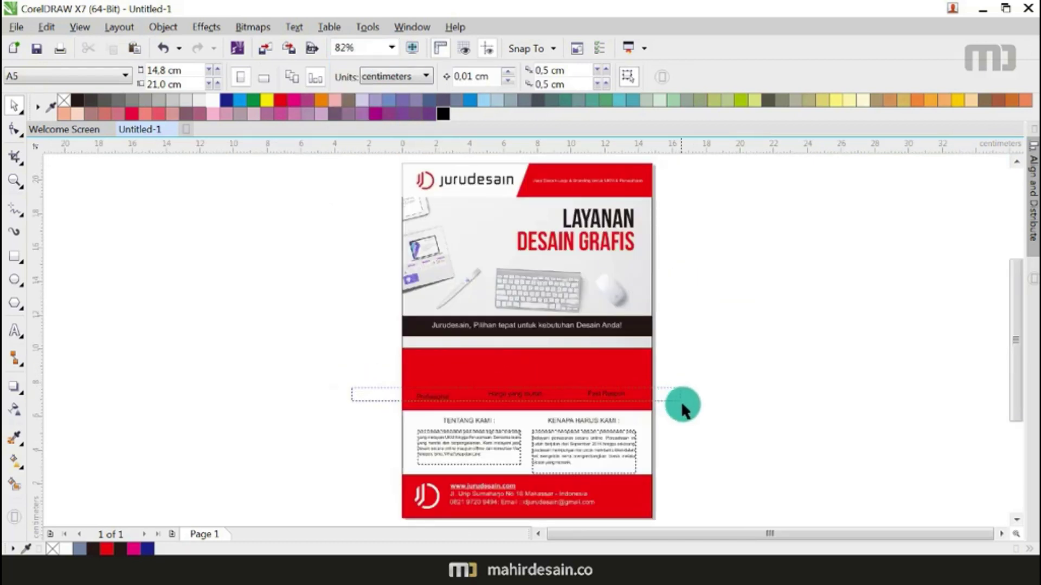
pyautogui.moveTo(681, 401); pyautogui.dragTo(679, 398)
pyautogui.click(568, 78)
pyautogui.click(722, 350)
# Step: Line up Profesional, Harga yang murah and Fast Respon evenly along one row
pyautogui.scroll(3, 501, 425)
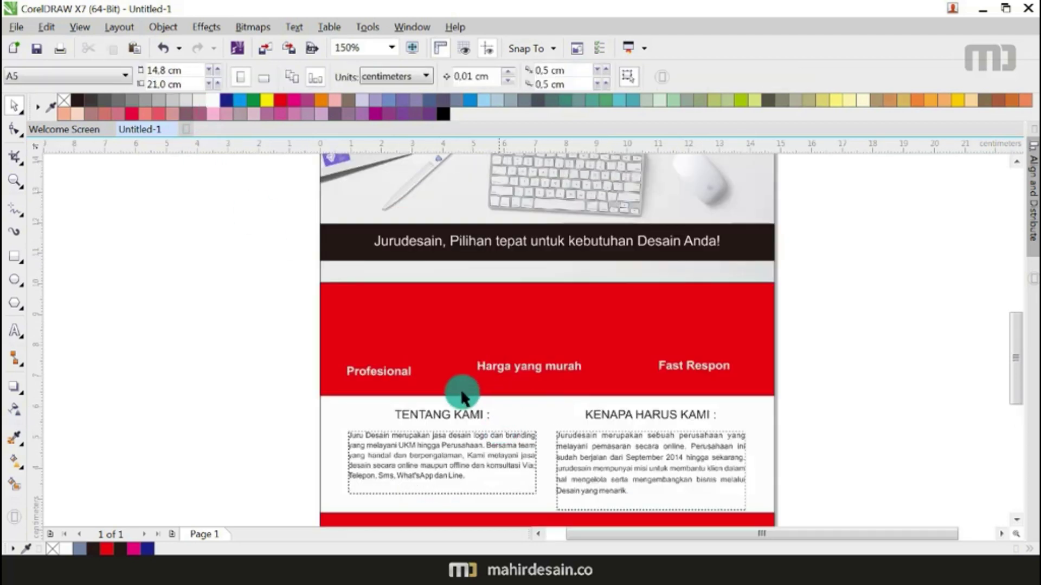
pyautogui.moveTo(400, 372); pyautogui.dragTo(403, 381)
pyautogui.moveTo(499, 367); pyautogui.dragTo(569, 374)
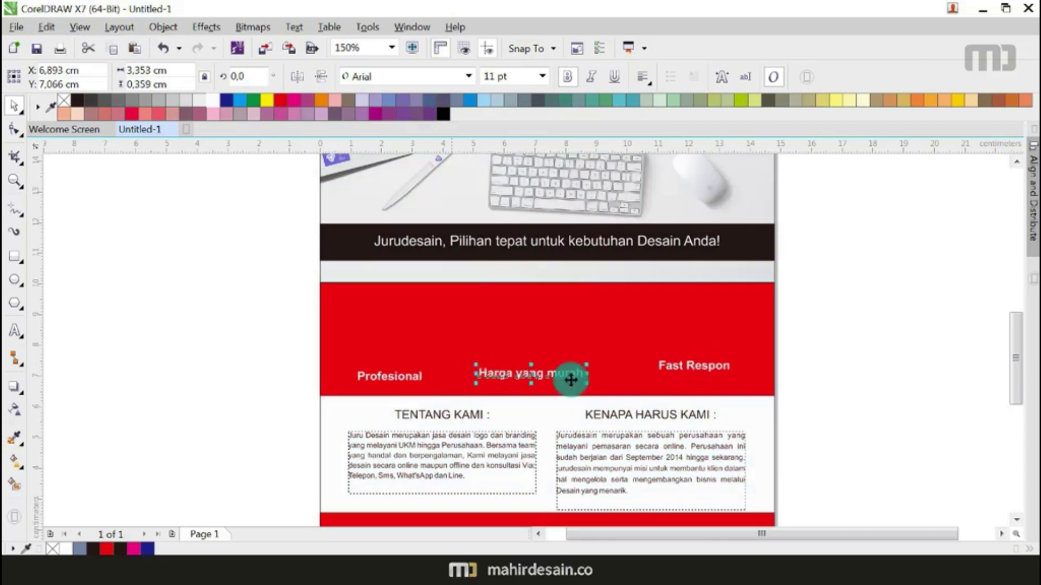
pyautogui.click(695, 370)
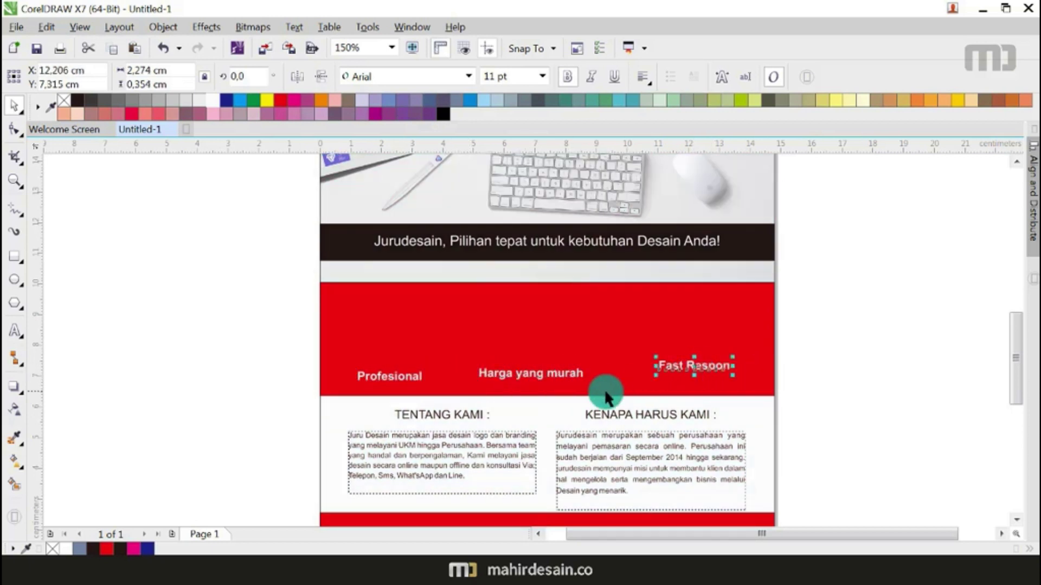
pyautogui.click(574, 373)
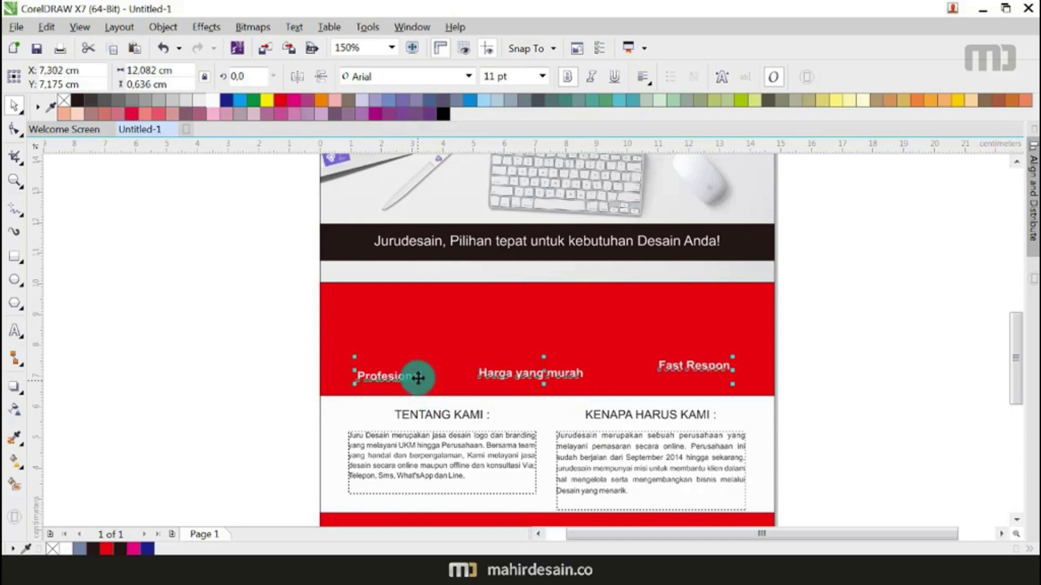
pyautogui.press('e')
pyautogui.click(925, 368)
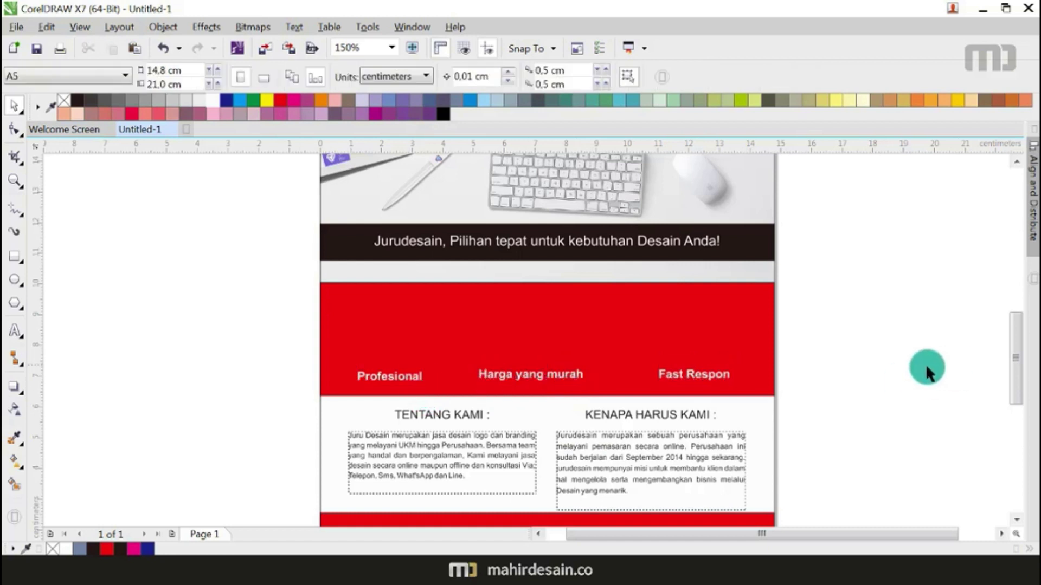
pyautogui.doubleClick(554, 374)
pyautogui.click(14, 105)
pyautogui.moveTo(527, 371); pyautogui.dragTo(535, 377)
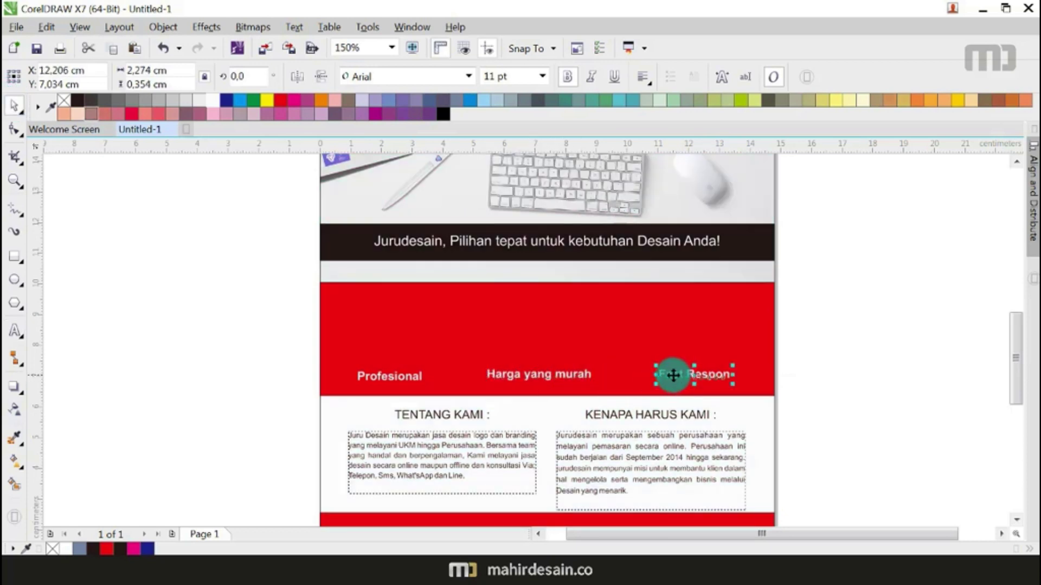
pyautogui.moveTo(673, 375); pyautogui.dragTo(683, 377)
pyautogui.moveTo(680, 377); pyautogui.dragTo(680, 376)
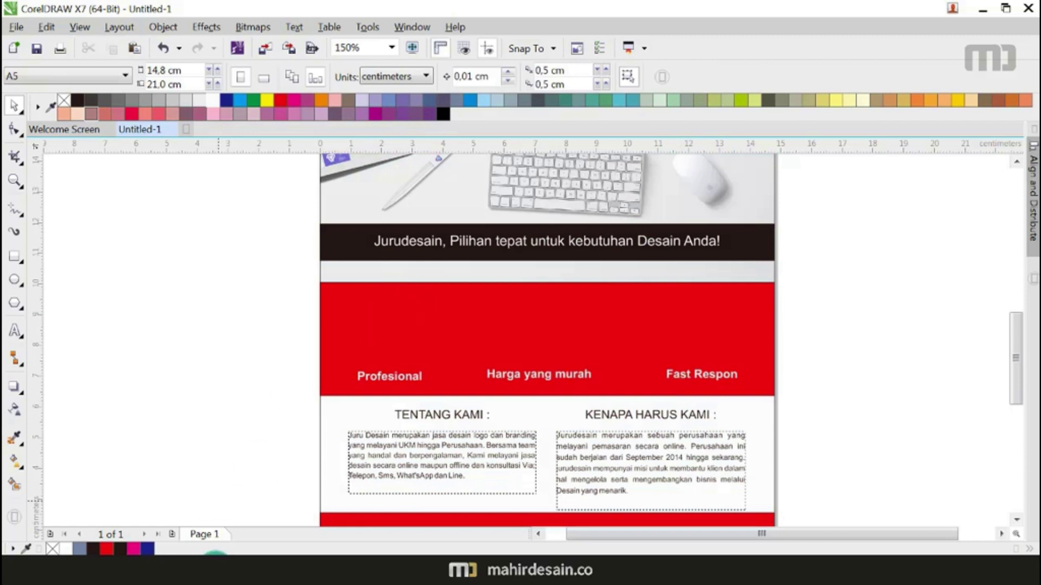
pyautogui.click(255, 569)
# Step: Search Google Images for 'icon orang' and preview the black man-silhouette result
pyautogui.click(420, 42)
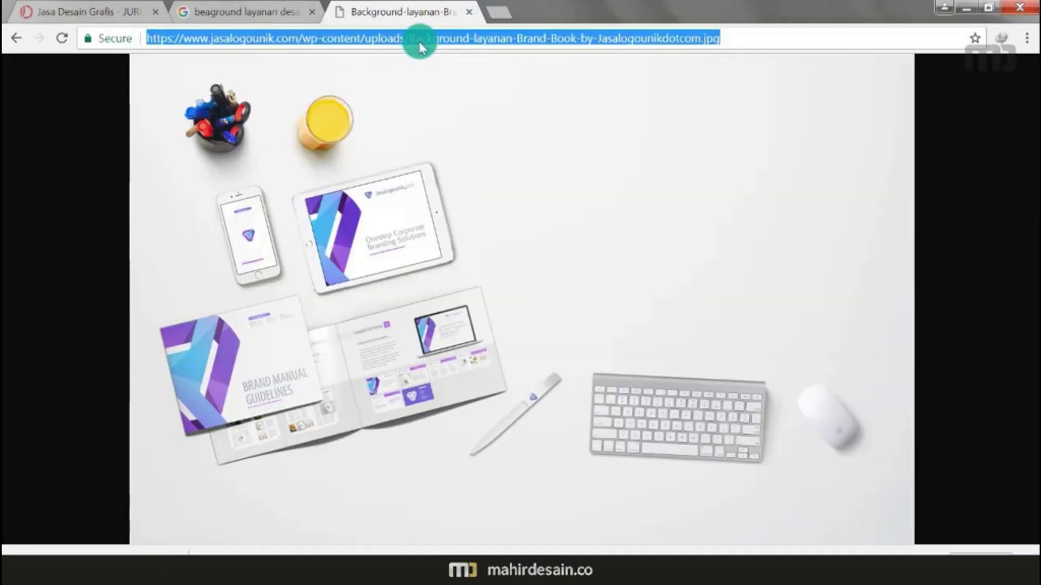
pyautogui.write('icon ')
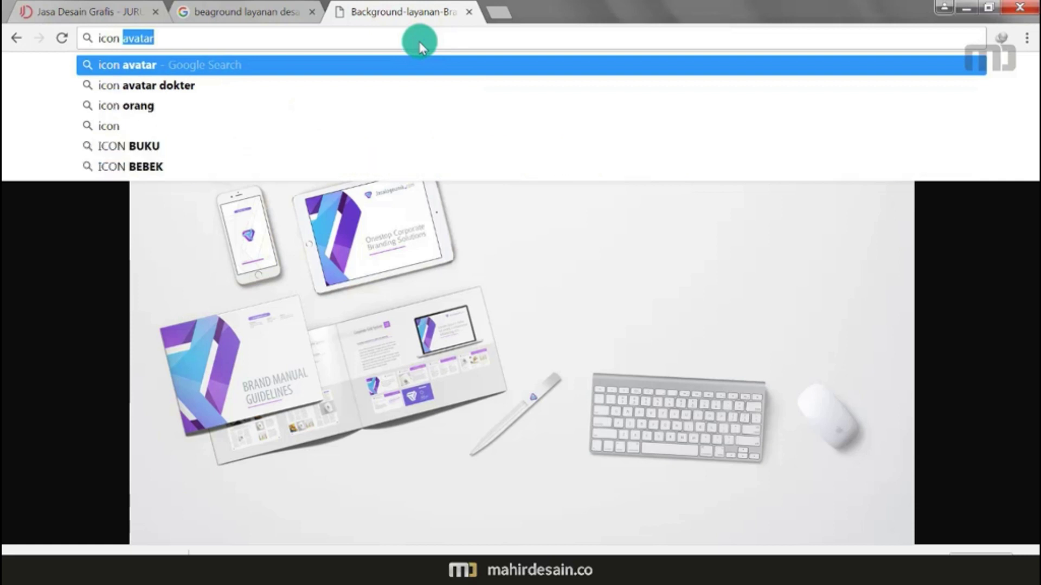
pyautogui.write('orang')
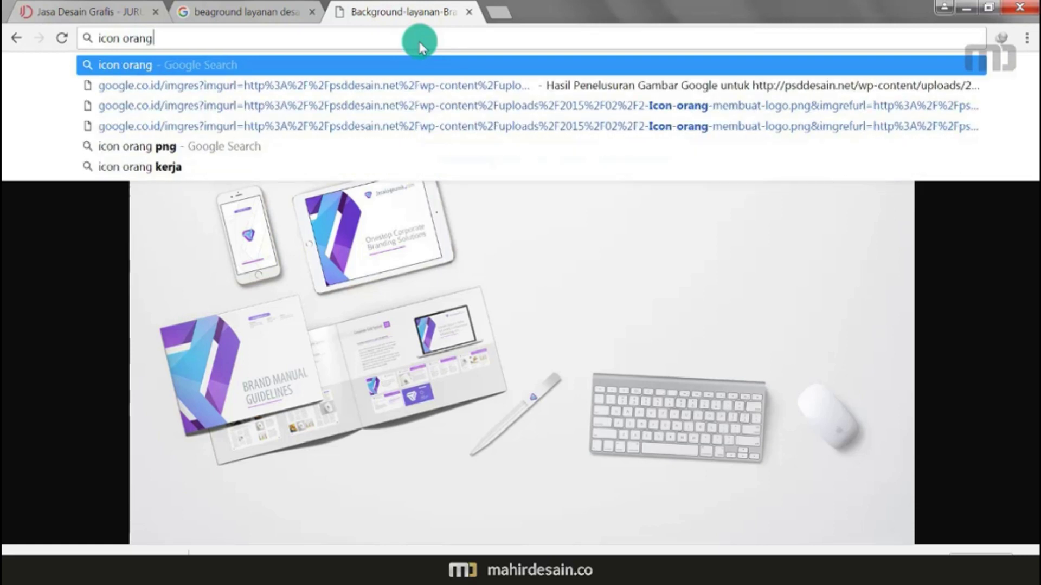
pyautogui.press('Return')
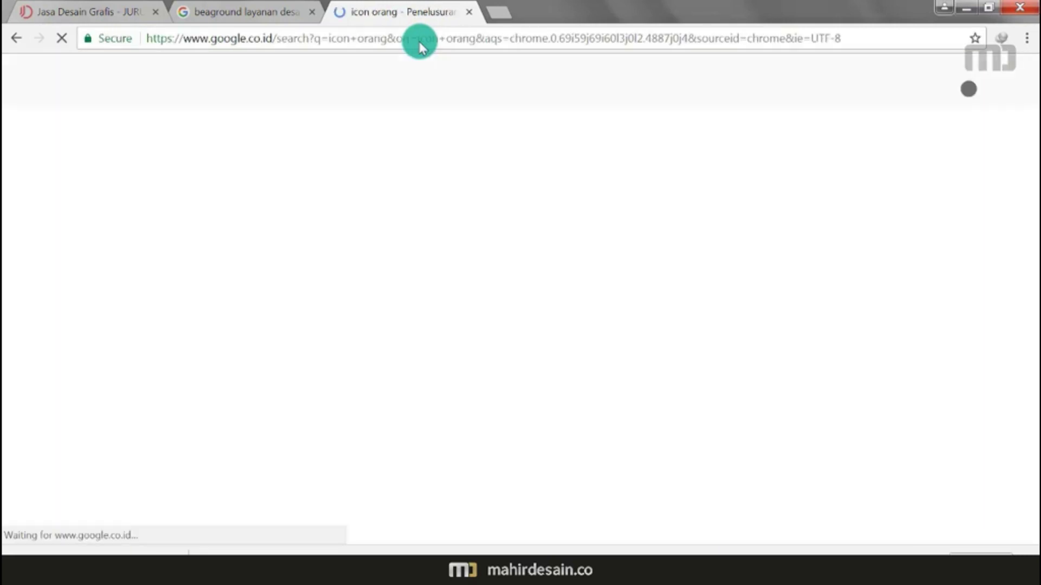
pyautogui.click(213, 139)
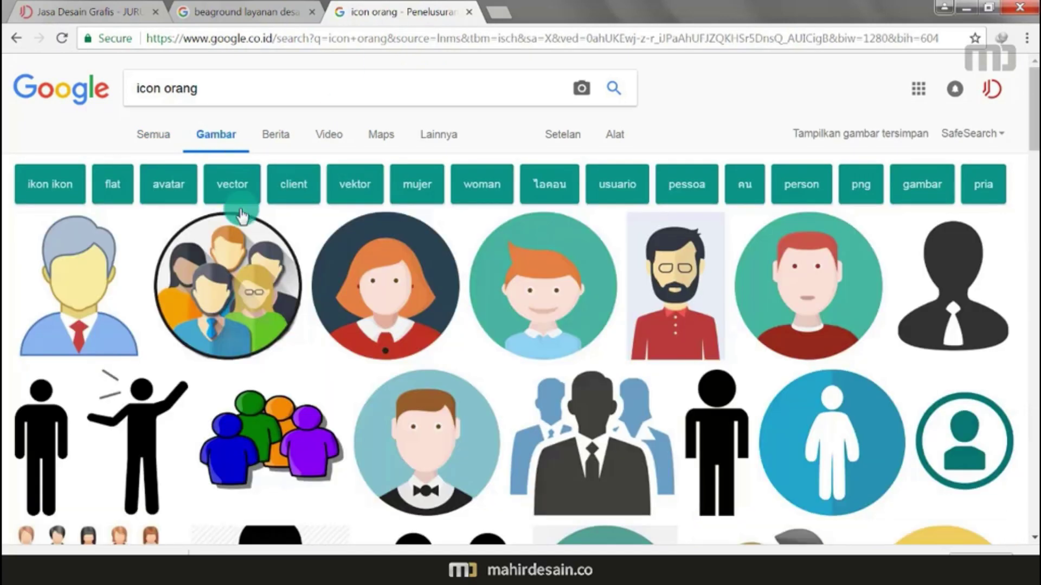
pyautogui.scroll(-5, 244, 243)
pyautogui.scroll(-1, 244, 243)
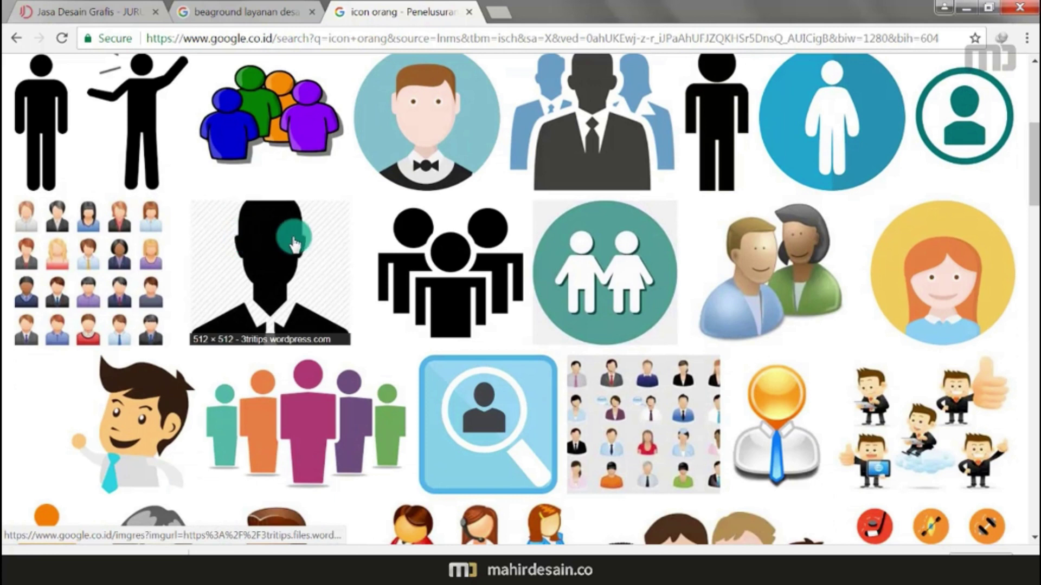
pyautogui.click(293, 244)
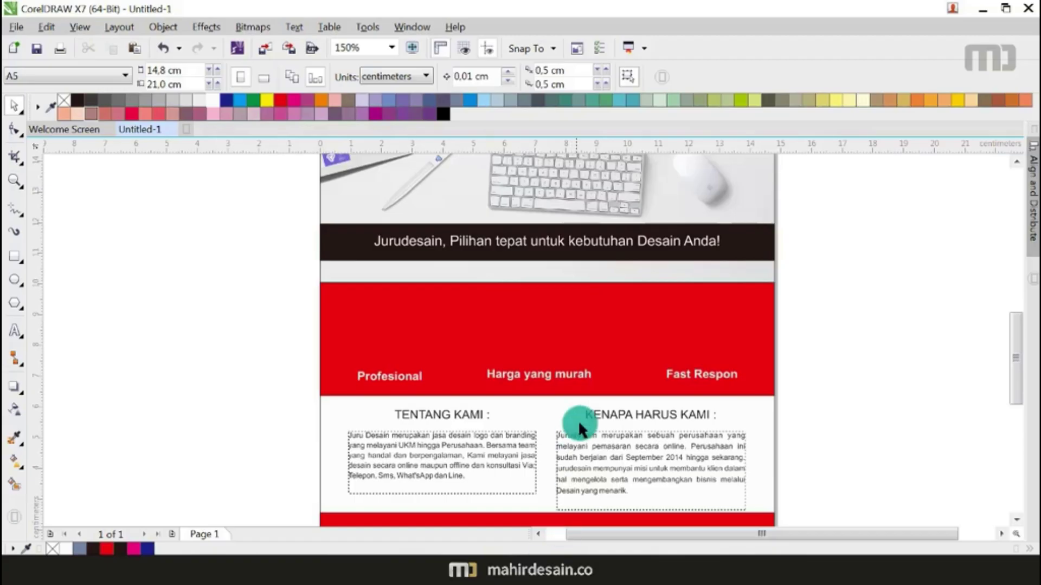
# Step: Paste the browser screenshot beside the page and draw a rectangle over the silhouette
pyautogui.scroll(-2, 470, 356)
pyautogui.hotkey('ctrl', 'v')
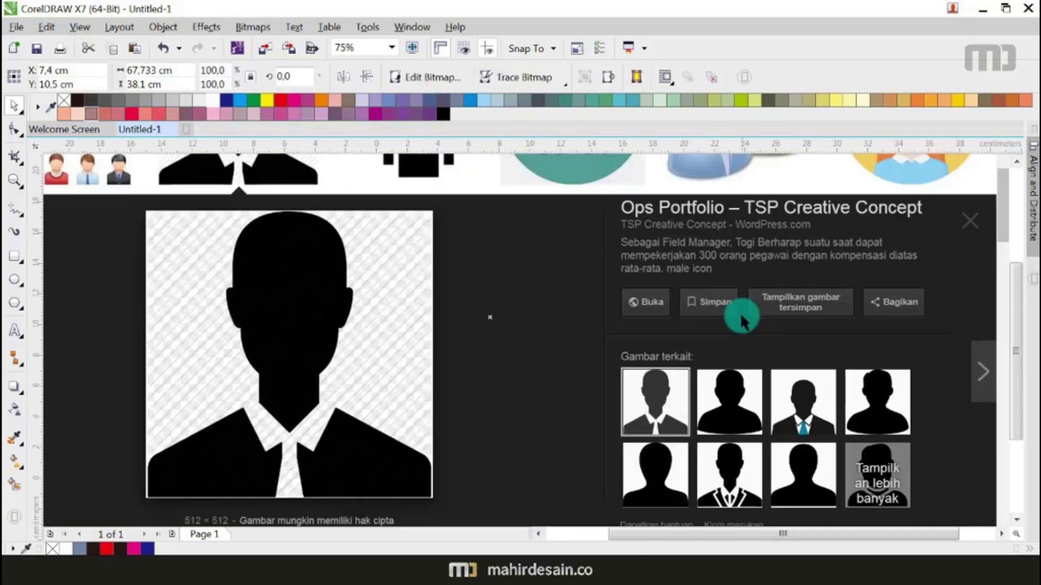
pyautogui.scroll(-4, 723, 312)
pyautogui.scroll(2, 825, 337)
pyautogui.moveTo(825, 325); pyautogui.dragTo(883, 339)
pyautogui.scroll(-2, 693, 336)
pyautogui.click(14, 250)
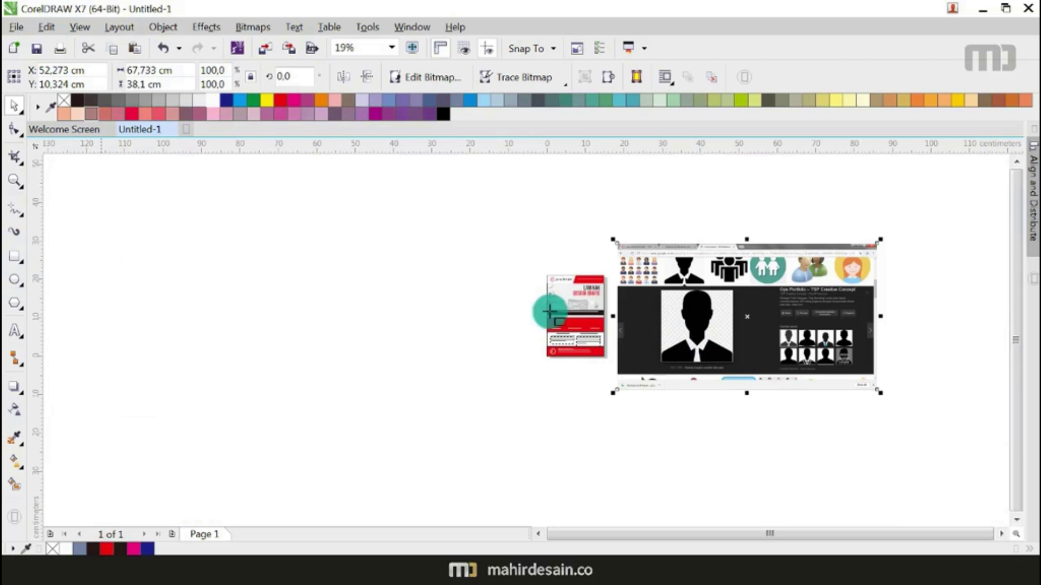
pyautogui.scroll(2, 697, 309)
pyautogui.moveTo(576, 231); pyautogui.dragTo(866, 486)
pyautogui.click(14, 104)
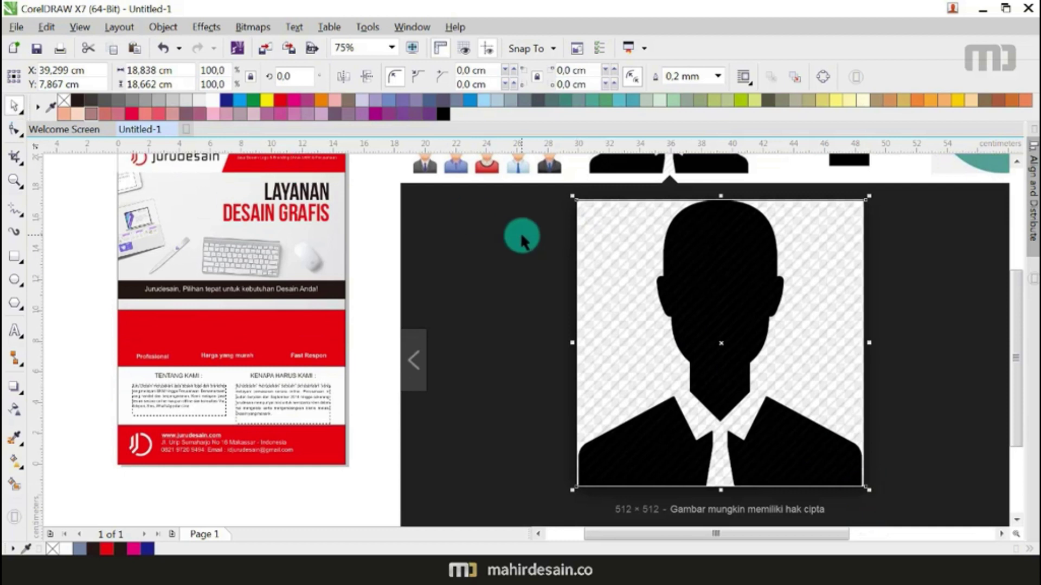
# Step: Delete the uncropped picture and leftover rectangle, and shrink the cropped silhouette to 7.8 cm
pyautogui.click(477, 233)
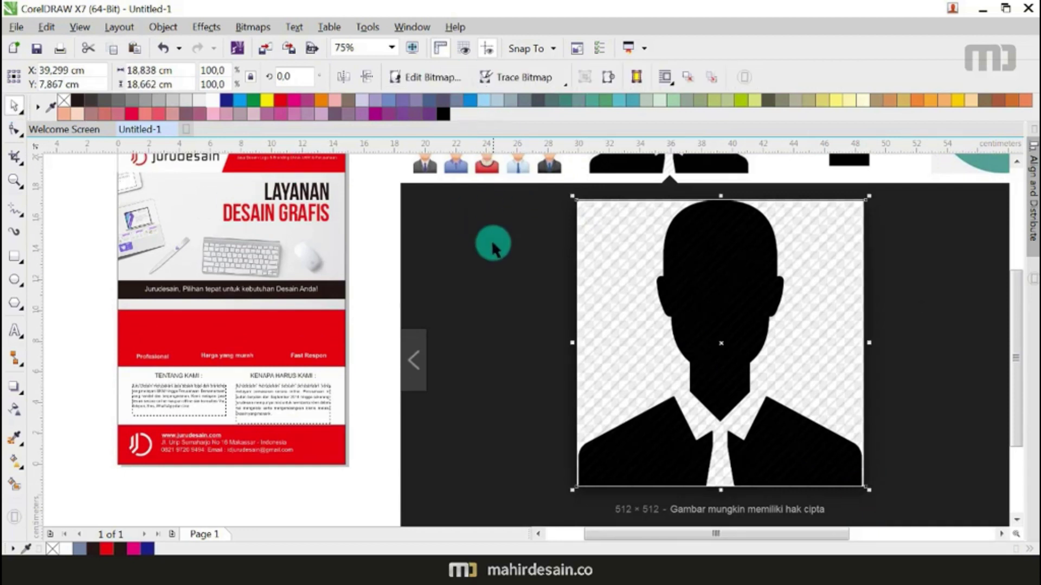
pyautogui.press('Delete')
pyautogui.moveTo(681, 306); pyautogui.dragTo(581, 304)
pyautogui.press('Delete')
pyautogui.click(686, 310)
pyautogui.moveTo(864, 498)
pyautogui.mouseDown()
pyautogui.moveTo(739, 412)
pyautogui.moveTo(697, 368)
pyautogui.mouseUp()
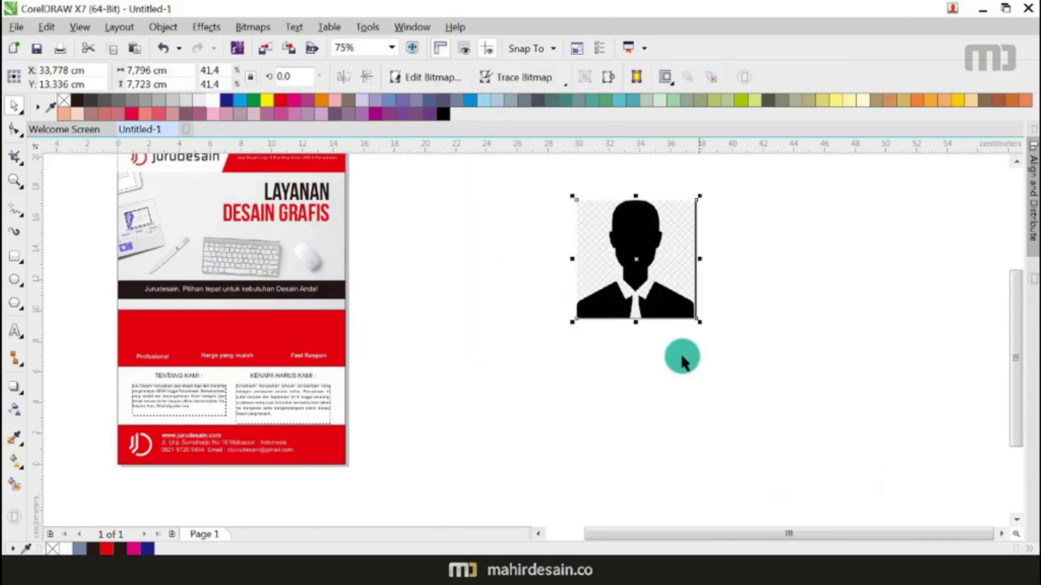
# Step: Quick Trace the silhouette into vector shapes, letting the bitmap be reduced
pyautogui.click(491, 83)
pyautogui.click(525, 99)
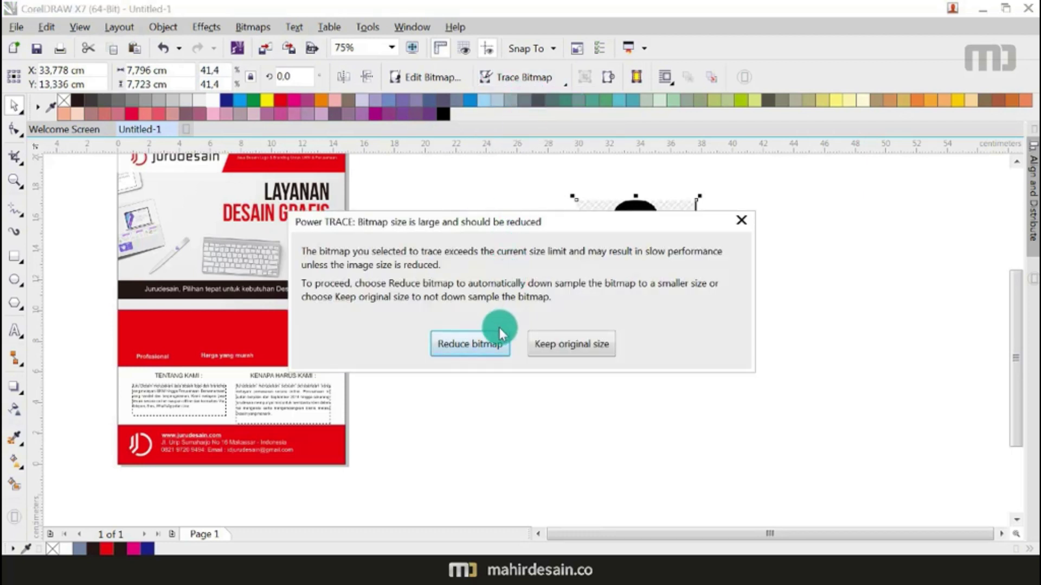
pyautogui.click(490, 342)
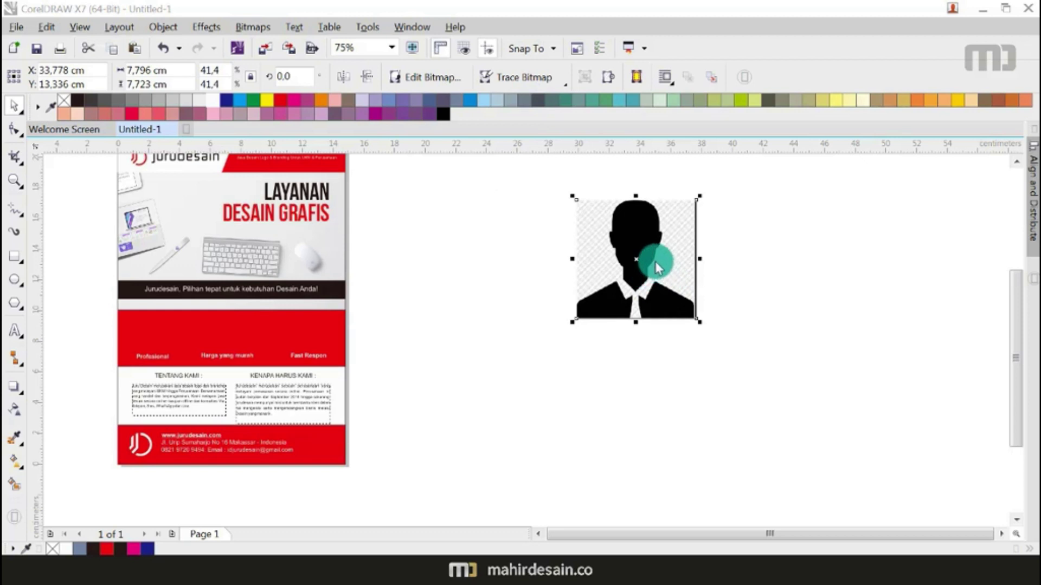
# Step: Move the traced silhouette off the original picture and ungroup all its pieces
pyautogui.moveTo(653, 263)
pyautogui.mouseDown()
pyautogui.moveTo(786, 256)
pyautogui.moveTo(791, 269)
pyautogui.mouseUp()
pyautogui.click(821, 259)
pyautogui.scroll(3, 818, 236)
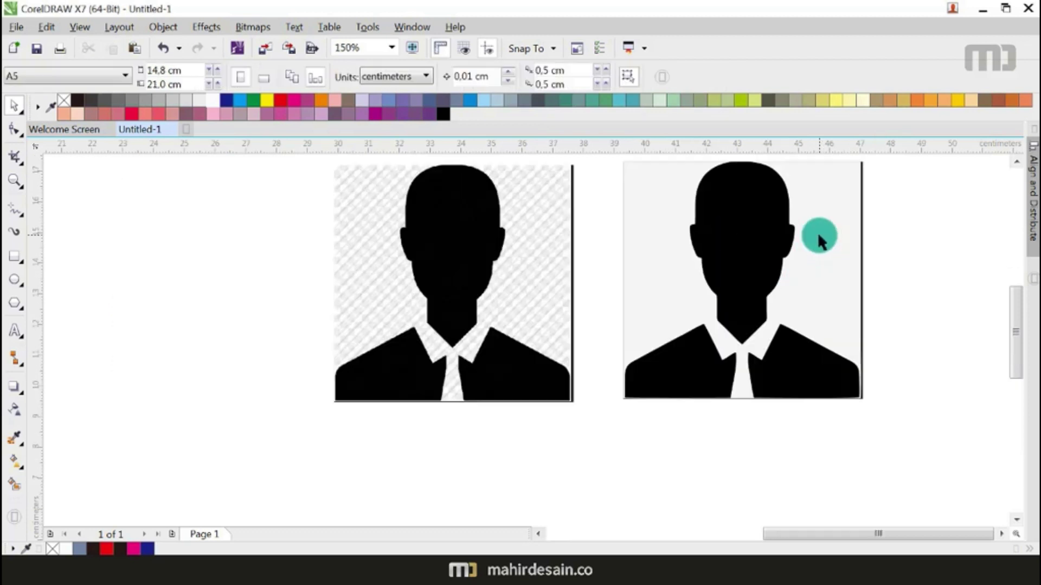
pyautogui.scroll(-5, 819, 242)
pyautogui.scroll(5, 810, 245)
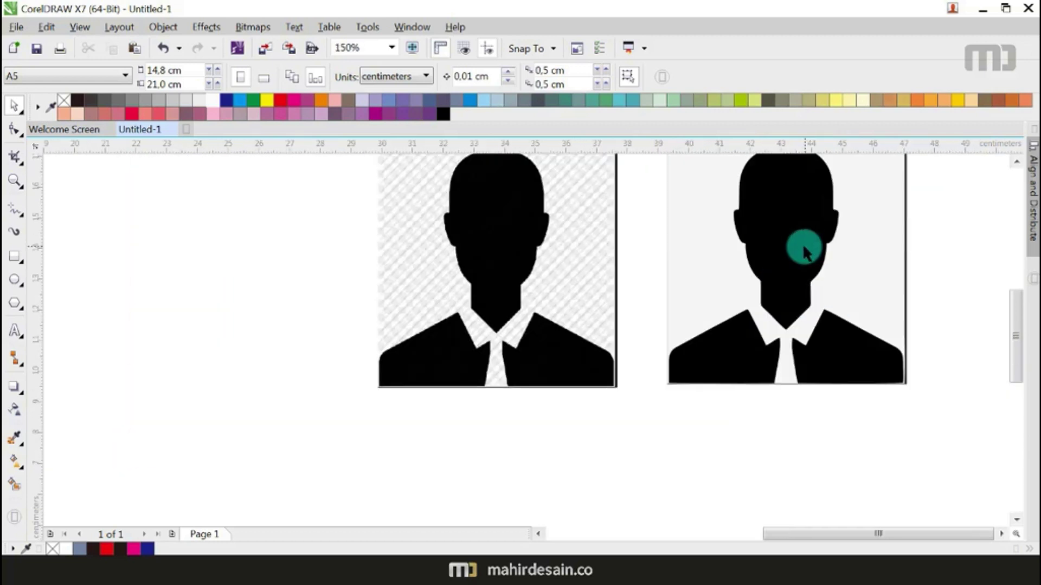
pyautogui.click(800, 241)
pyautogui.rightClick(799, 237)
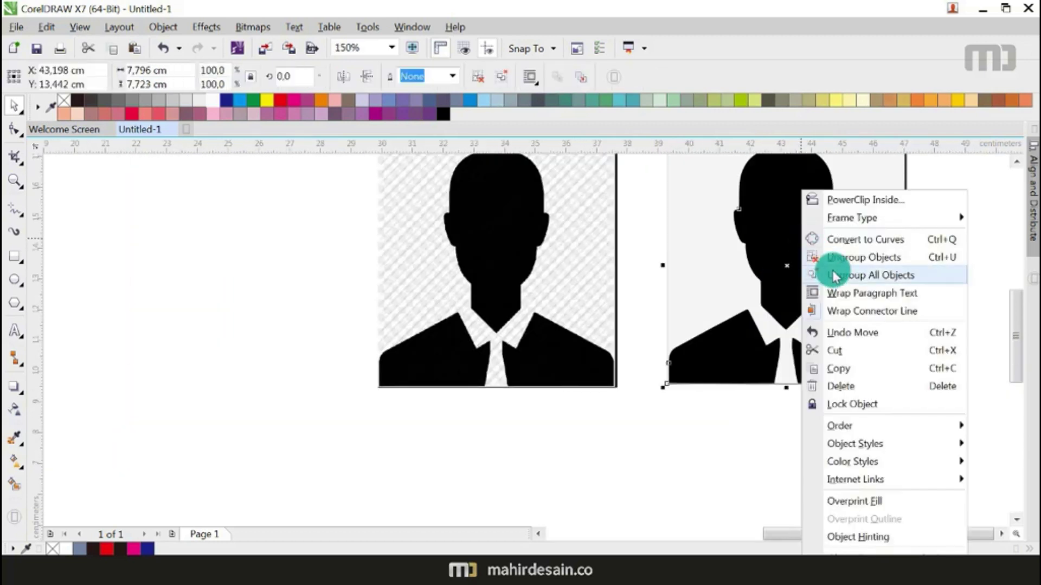
pyautogui.click(871, 276)
# Step: Combine the head and both shoulder shapes into one black figure curve
pyautogui.click(650, 496)
pyautogui.click(778, 245)
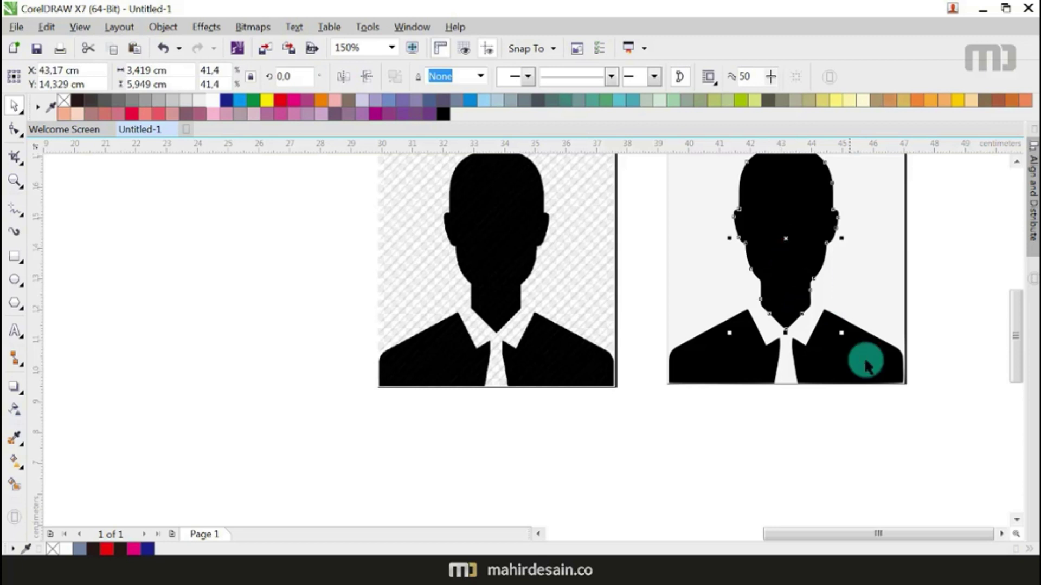
pyautogui.keyDown('shift'); pyautogui.click(871, 362); pyautogui.keyUp('shift')
pyautogui.keyDown('shift'); pyautogui.click(716, 363); pyautogui.keyUp('shift')
pyautogui.scroll(-4, 773, 296)
pyautogui.moveTo(773, 290); pyautogui.dragTo(604, 231)
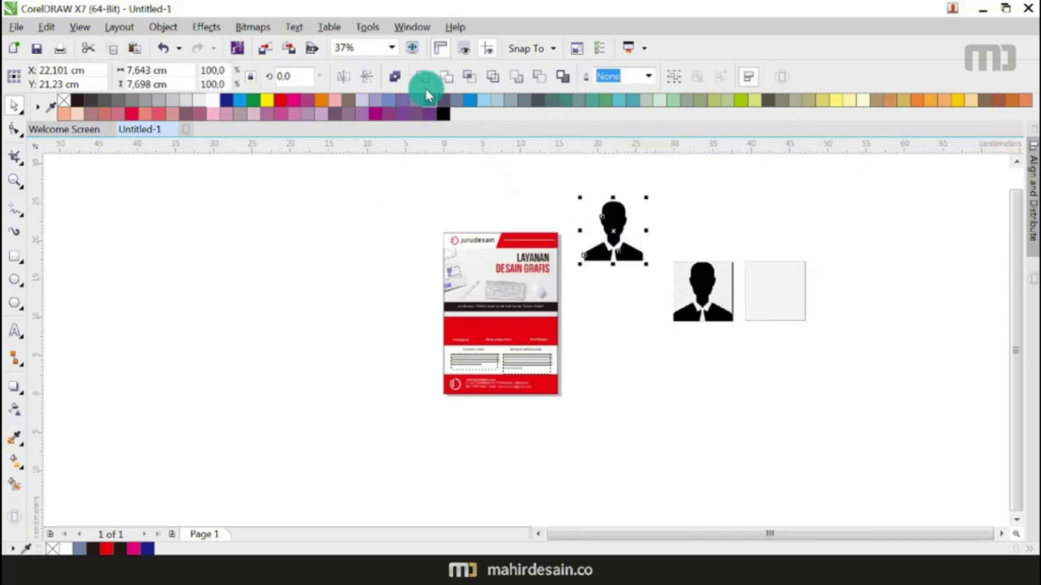
pyautogui.click(421, 77)
# Step: Delete the original picture and grey square, then draw a circle beside the figure
pyautogui.moveTo(852, 244); pyautogui.dragTo(641, 382)
pyautogui.press('Delete')
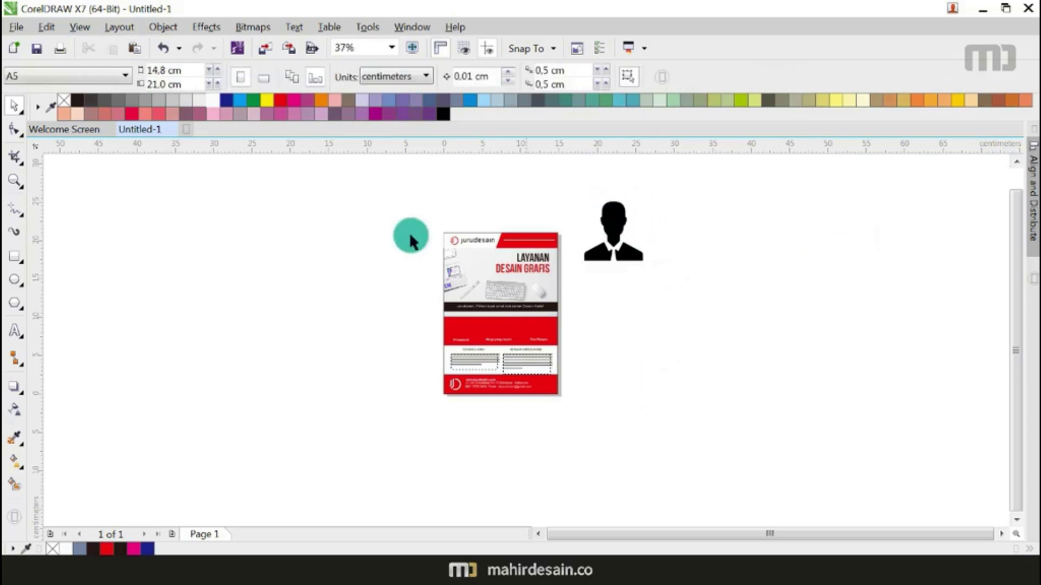
pyautogui.click(14, 277)
pyautogui.moveTo(662, 286); pyautogui.dragTo(710, 374)
pyautogui.click(14, 105)
# Step: Place the silhouette inside the circle at 88.5% size and centre it
pyautogui.click(237, 253)
pyautogui.click(682, 323)
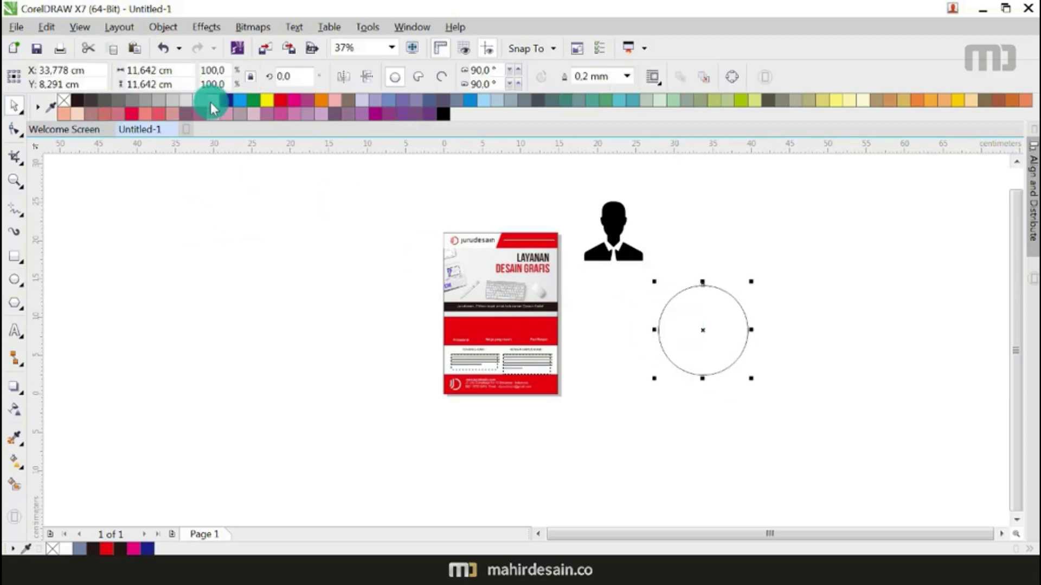
pyautogui.moveTo(617, 212); pyautogui.dragTo(692, 306)
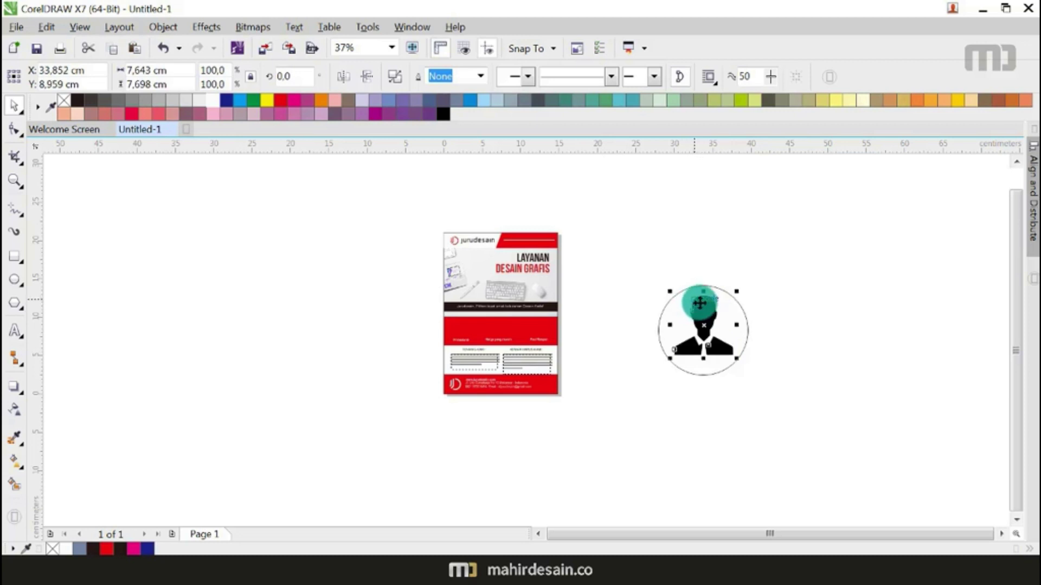
pyautogui.scroll(2, 713, 301)
pyautogui.scroll(-1, 648, 287)
pyautogui.moveTo(719, 410); pyautogui.dragTo(713, 404)
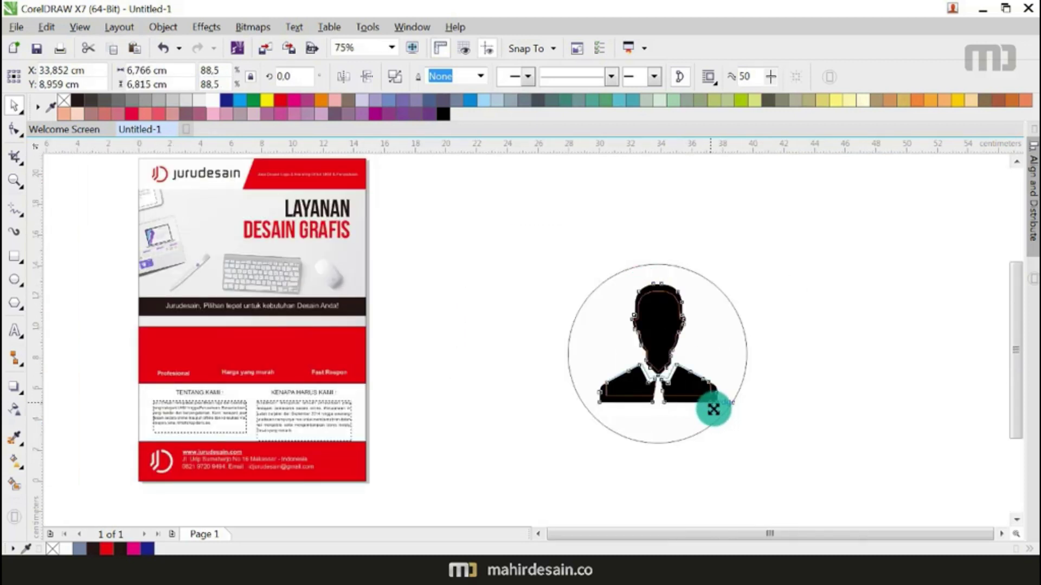
pyautogui.keyDown('shift'); pyautogui.click(733, 366); pyautogui.keyUp('shift')
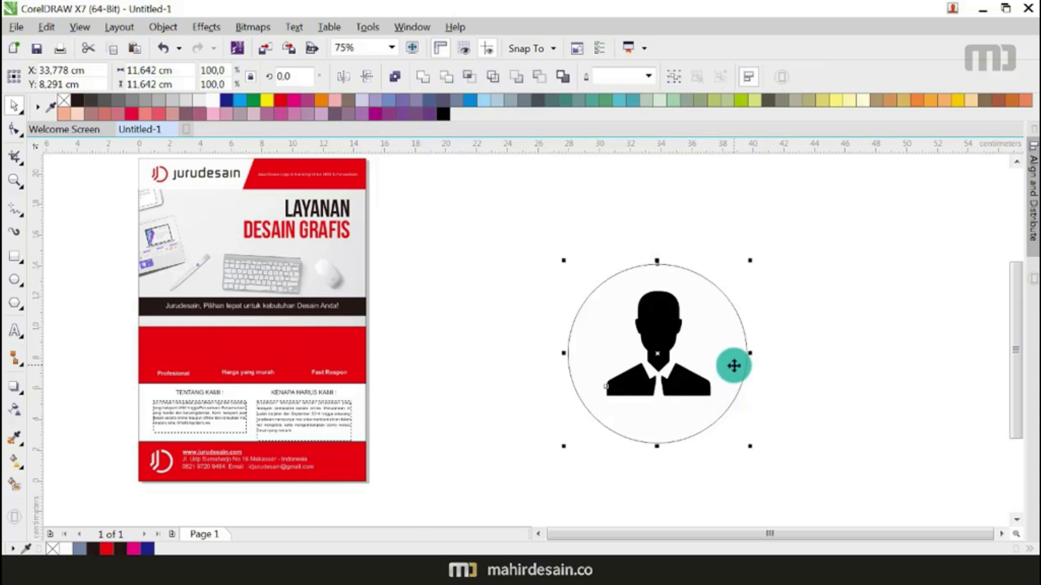
pyautogui.press('e')
pyautogui.click(820, 275)
# Step: Scale the circle icon to about 2 cm and place it above Profesional
pyautogui.moveTo(825, 222); pyautogui.dragTo(522, 471)
pyautogui.moveTo(752, 448); pyautogui.dragTo(599, 330)
pyautogui.moveTo(593, 283); pyautogui.dragTo(186, 351)
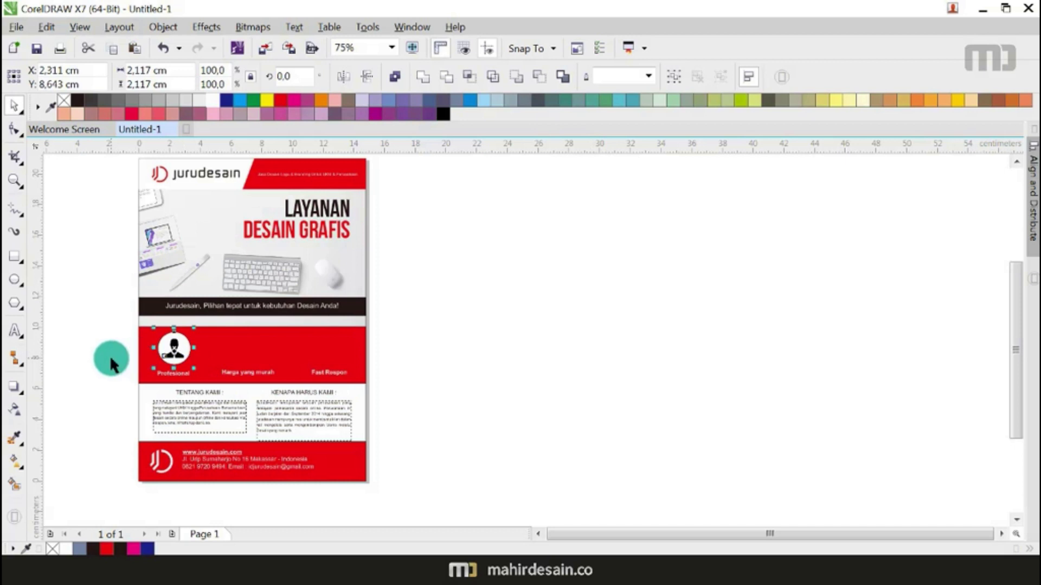
pyautogui.click(112, 355)
# Step: Remove the outline from the icon's white circle
pyautogui.scroll(4, 183, 341)
pyautogui.click(197, 340)
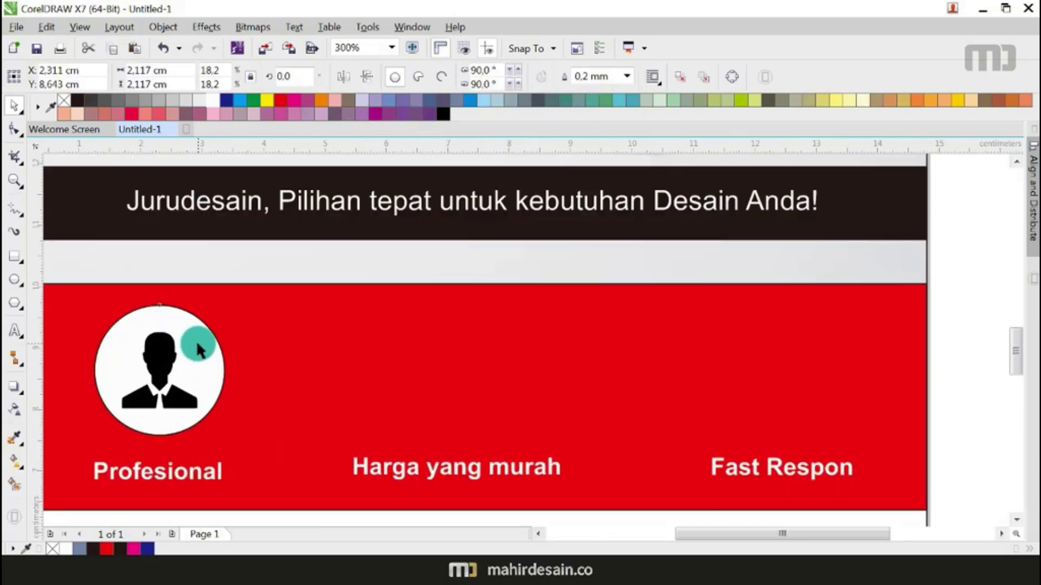
pyautogui.rightClick(65, 101)
pyautogui.scroll(-2, 404, 413)
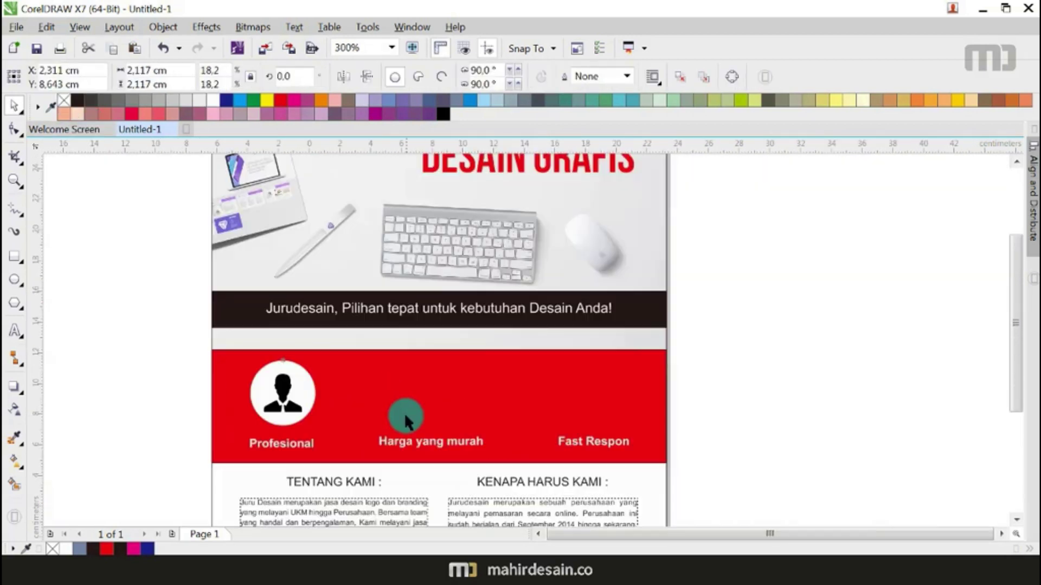
pyautogui.click(639, 385)
pyautogui.scroll(-1, 477, 329)
pyautogui.scroll(2, 435, 382)
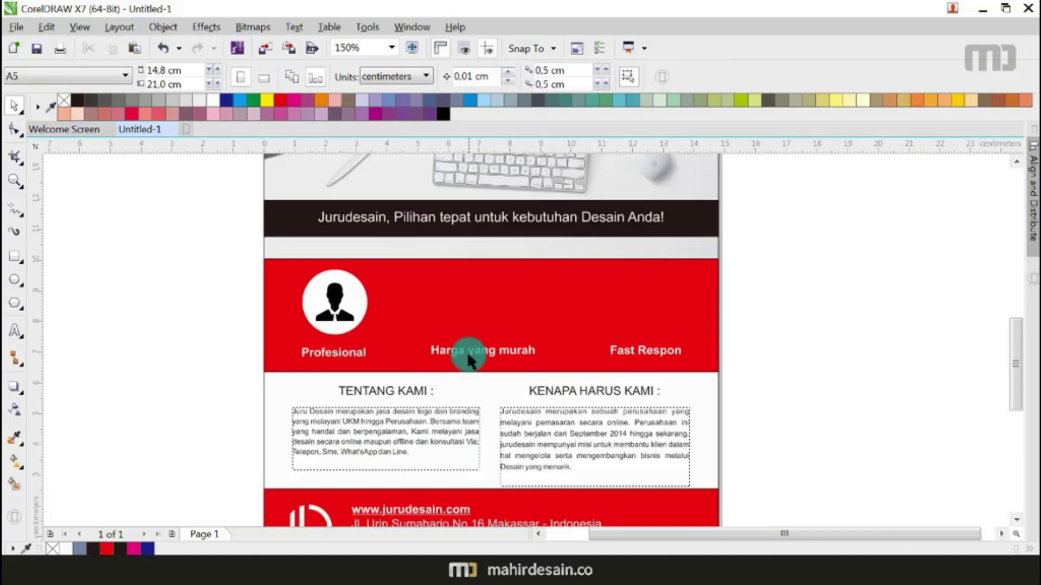
# Step: Search Google Images for 'icon uang' in Chrome
pyautogui.hotkey('alt', 'Tab')
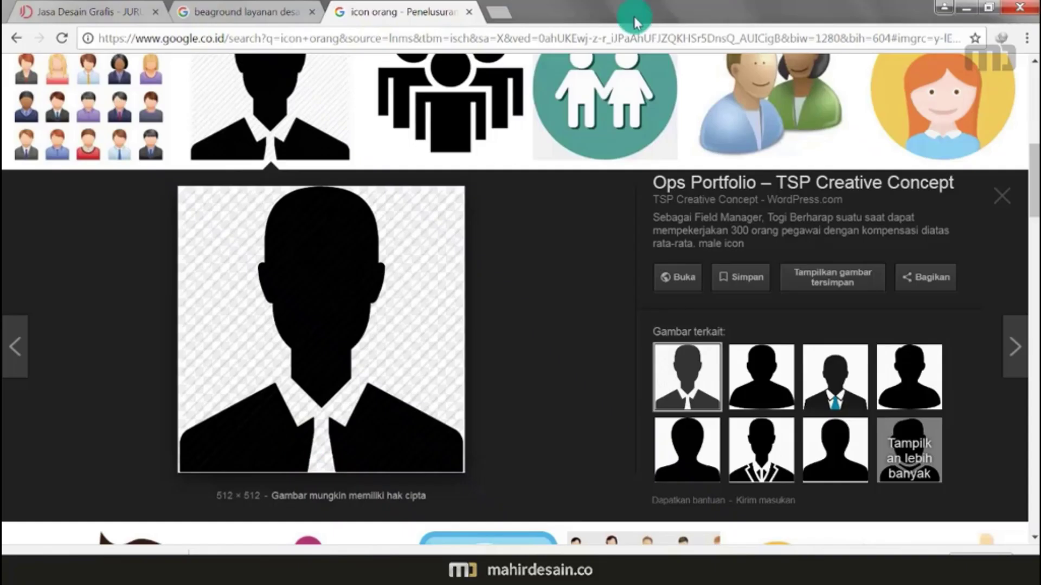
pyautogui.click(579, 42)
pyautogui.write('icon u')
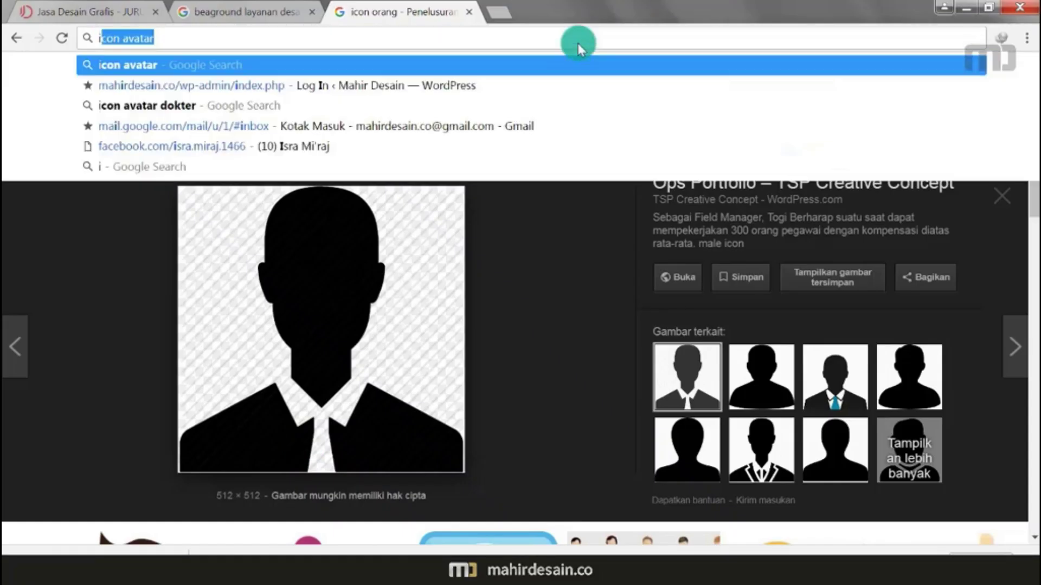
pyautogui.write('nag')
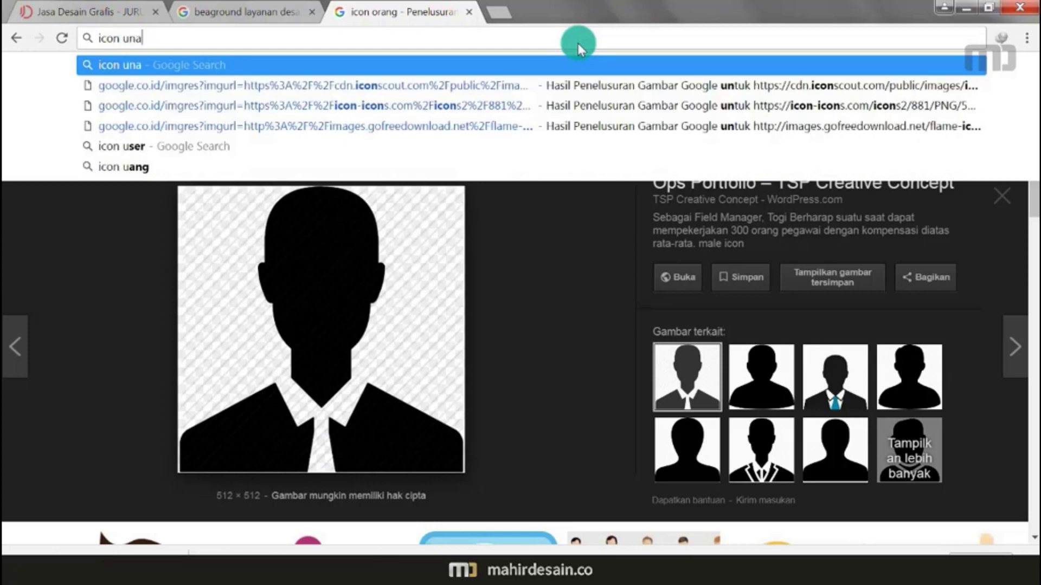
pyautogui.press('BackSpace')
pyautogui.press('BackSpace')
pyautogui.press('BackSpace')
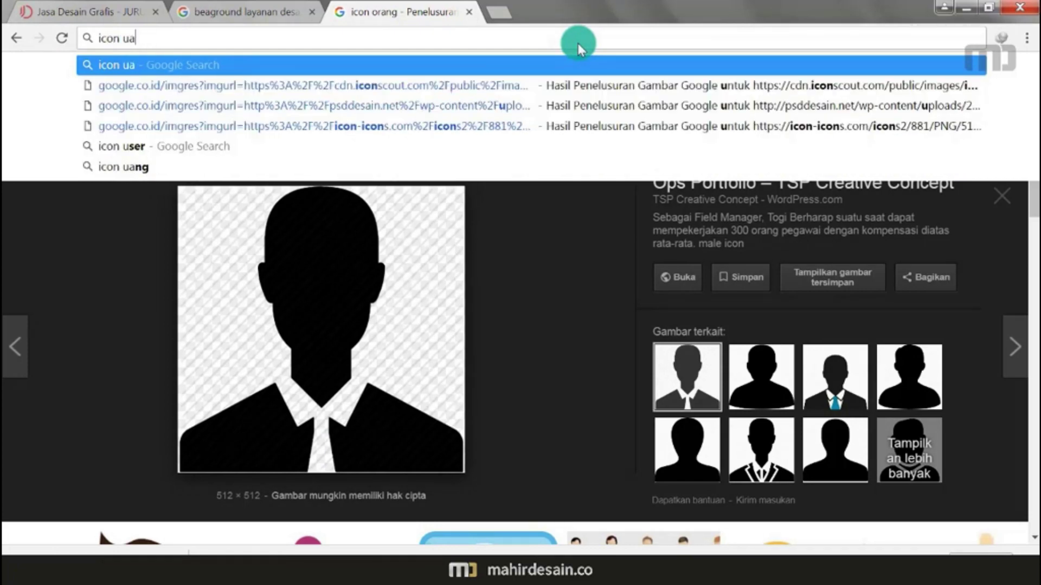
pyautogui.write('ang')
pyautogui.press('Return')
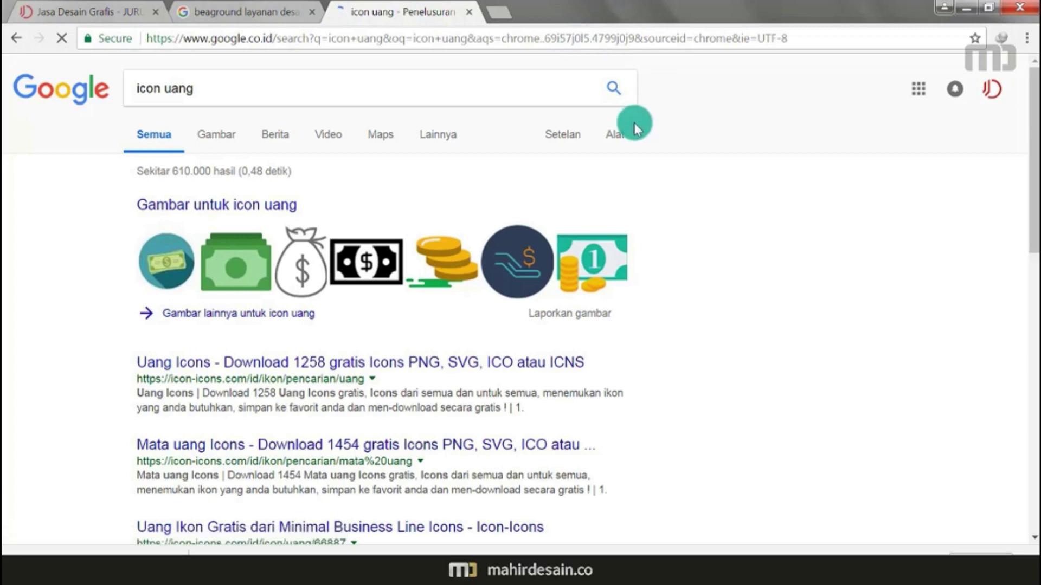
pyautogui.click(215, 140)
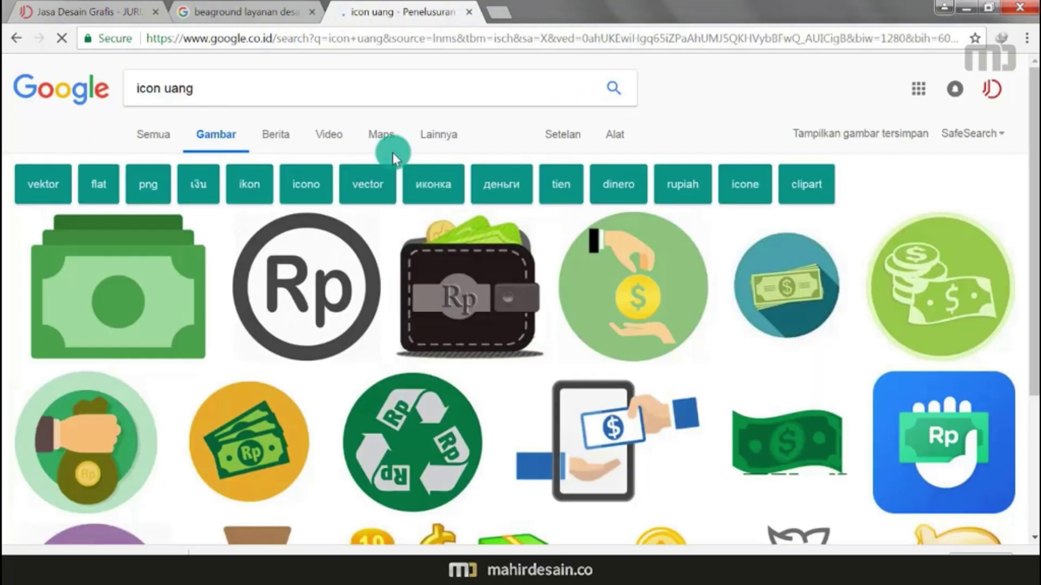
# Step: Open the green money-bag result in a new tab and view it
pyautogui.click(626, 191)
pyautogui.scroll(-10, 628, 192)
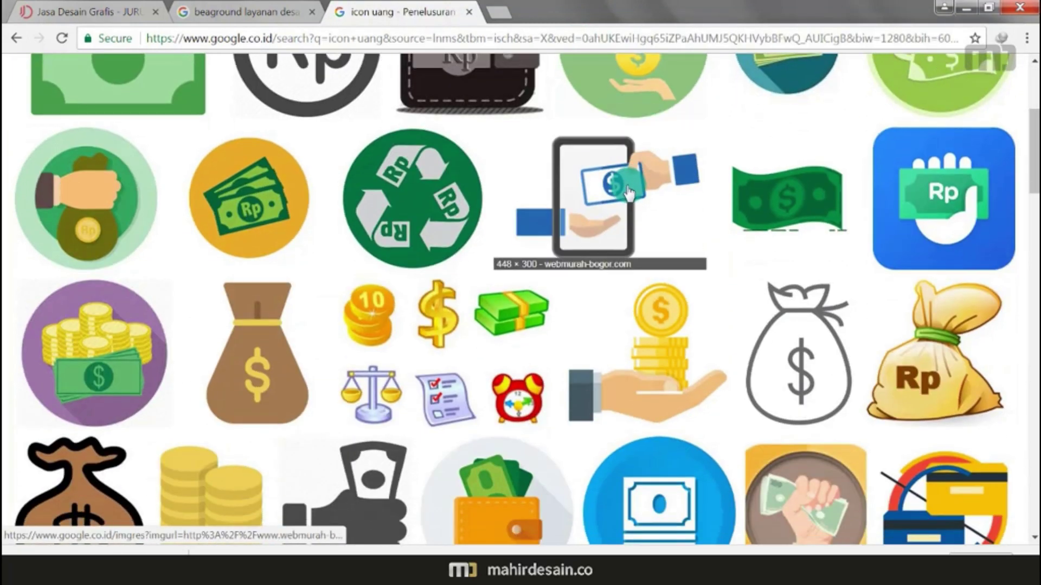
pyautogui.scroll(-5, 629, 189)
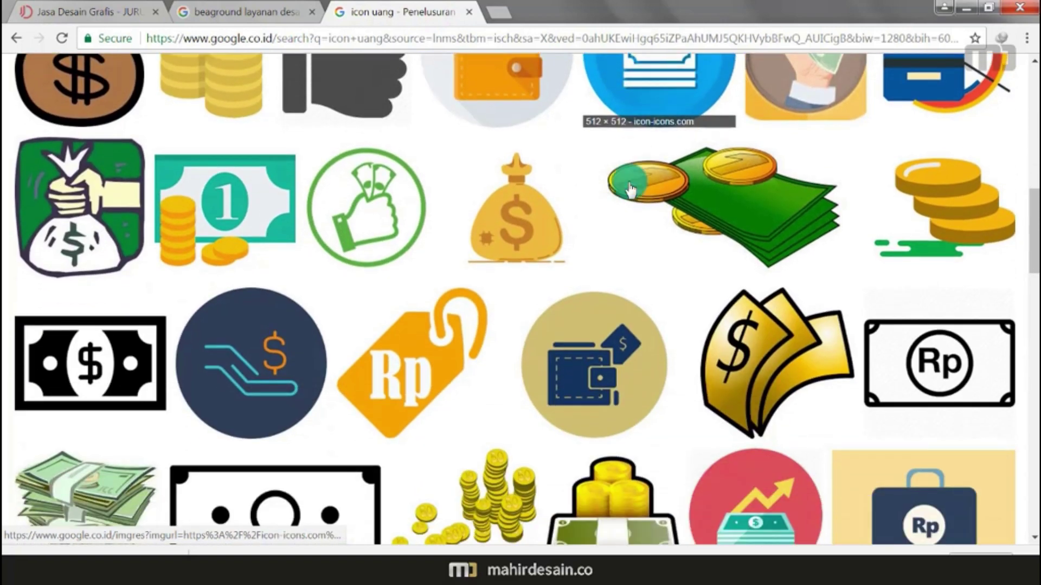
pyautogui.scroll(-4, 630, 188)
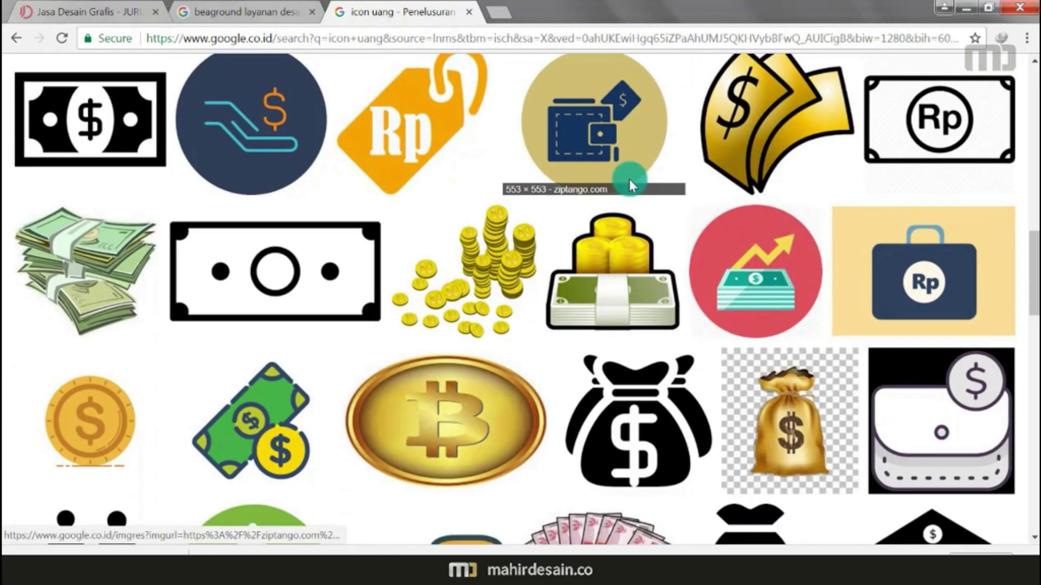
pyautogui.scroll(-3, 629, 179)
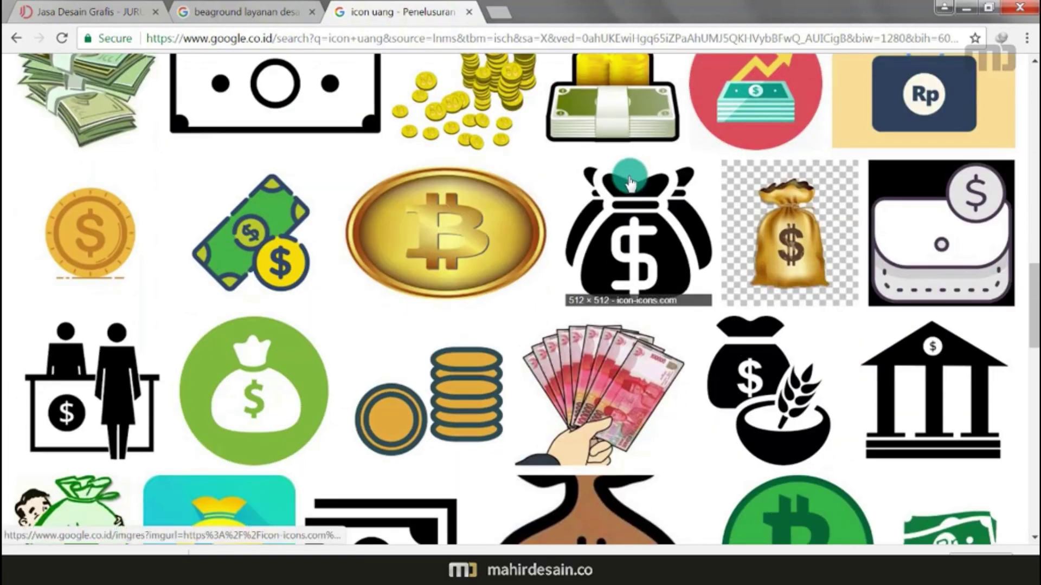
pyautogui.scroll(-3, 628, 183)
pyautogui.rightClick(302, 181)
pyautogui.click(352, 190)
pyautogui.click(547, 7)
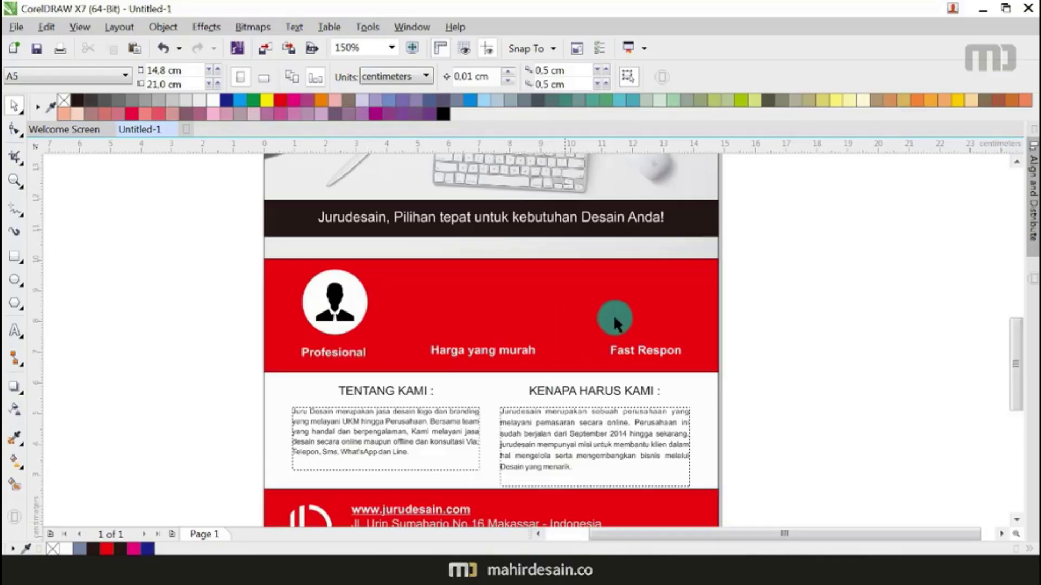
# Step: Paste the browser screenshot, move it left, and draw a rectangle around the green money-bag icon
pyautogui.scroll(-8, 611, 318)
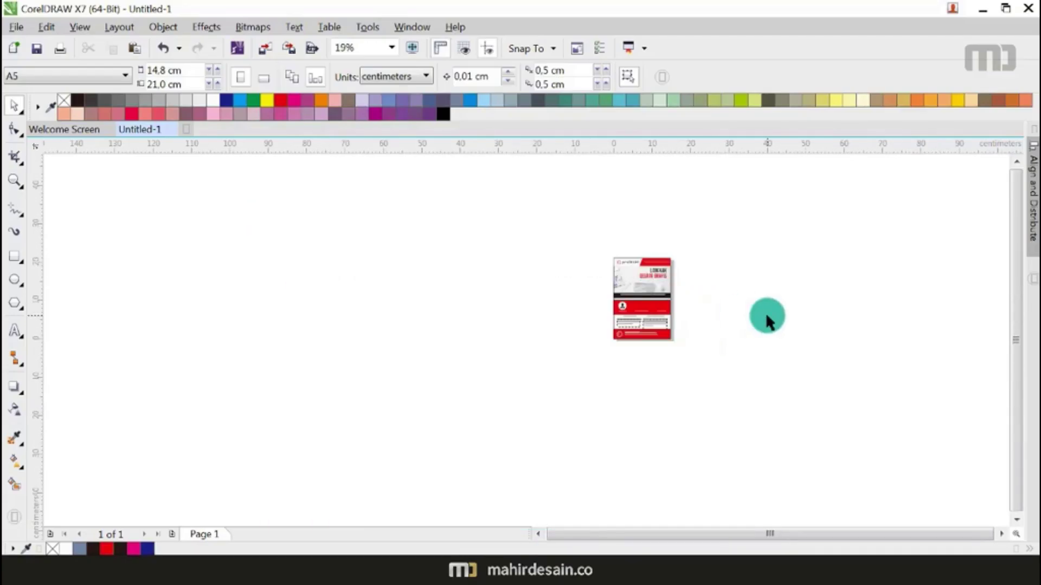
pyautogui.hotkey('ctrl', 'v')
pyautogui.moveTo(548, 288); pyautogui.dragTo(253, 269)
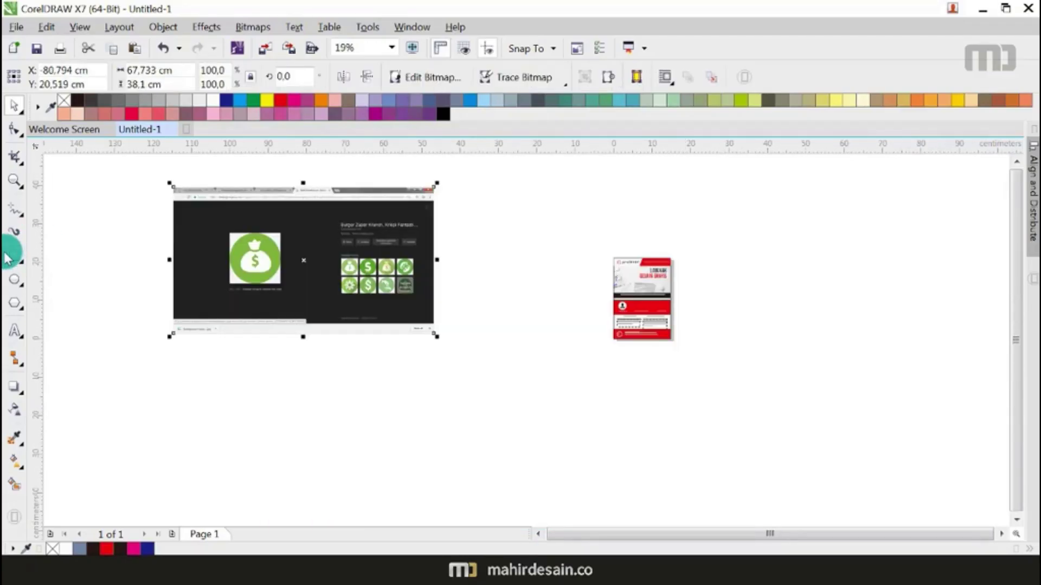
pyautogui.click(15, 256)
pyautogui.scroll(2, 278, 242)
pyautogui.moveTo(207, 220); pyautogui.dragTo(318, 332)
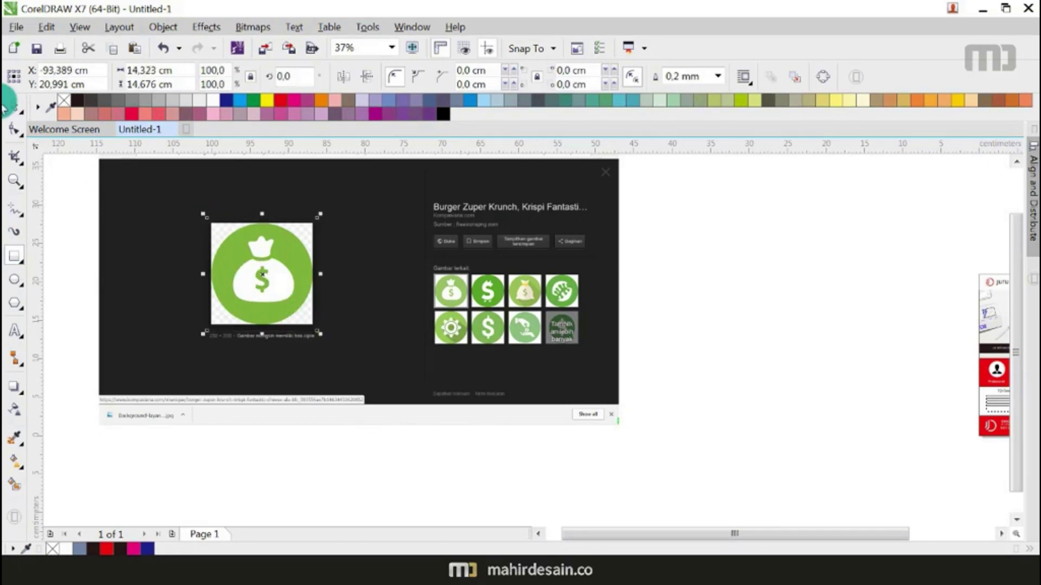
# Step: Move the cut-out money-bag icon to the right and delete the leftover screenshot and empty rectangle
pyautogui.click(413, 249)
pyautogui.click(250, 300)
pyautogui.moveTo(262, 274); pyautogui.dragTo(756, 279)
pyautogui.press('Delete')
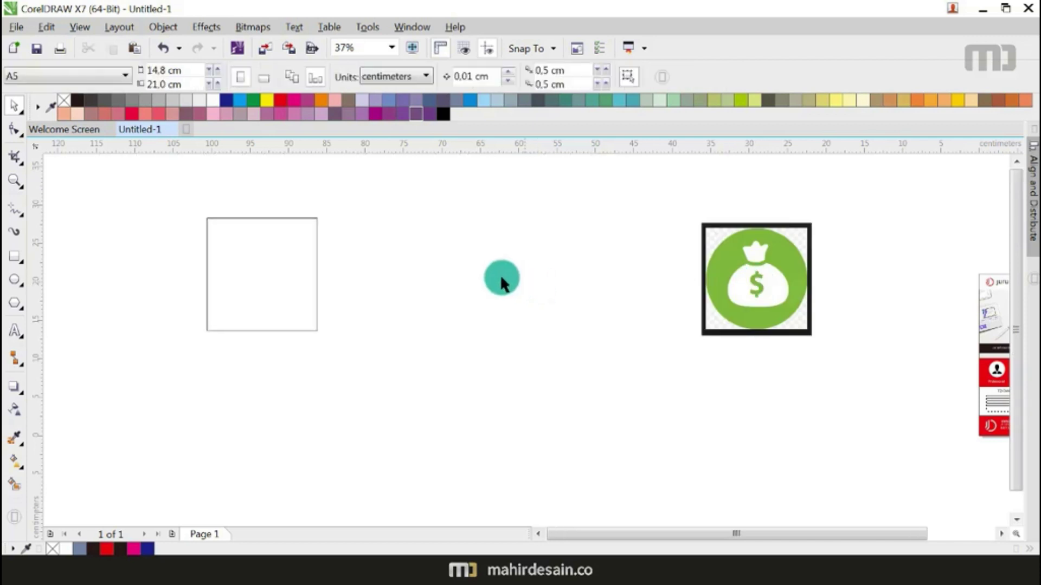
pyautogui.click(213, 220)
pyautogui.press('Delete')
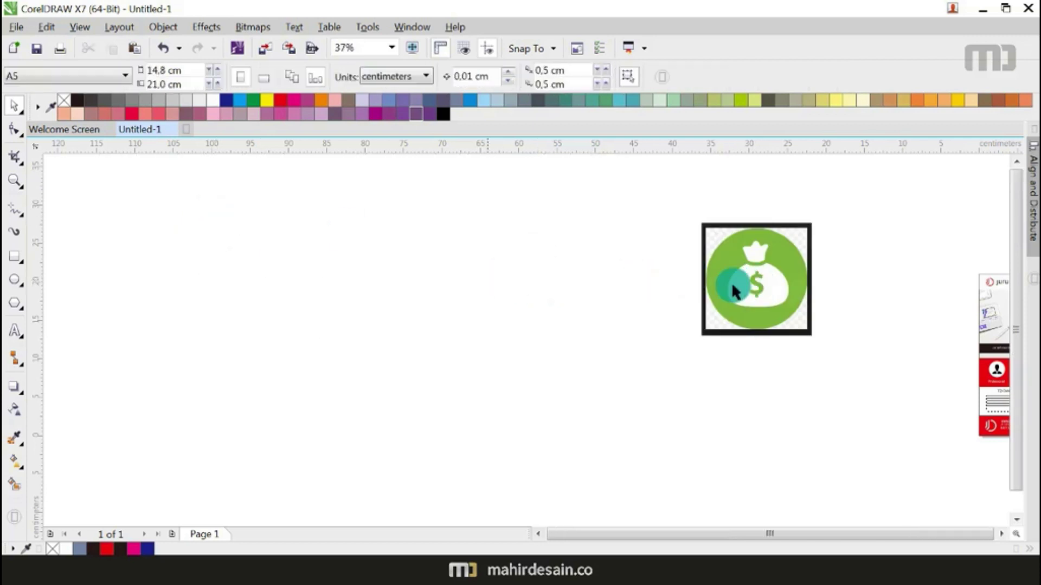
# Step: Quick-trace the money-bag bitmap into vectors, accepting the large-bitmap warning
pyautogui.click(705, 279)
pyautogui.click(525, 80)
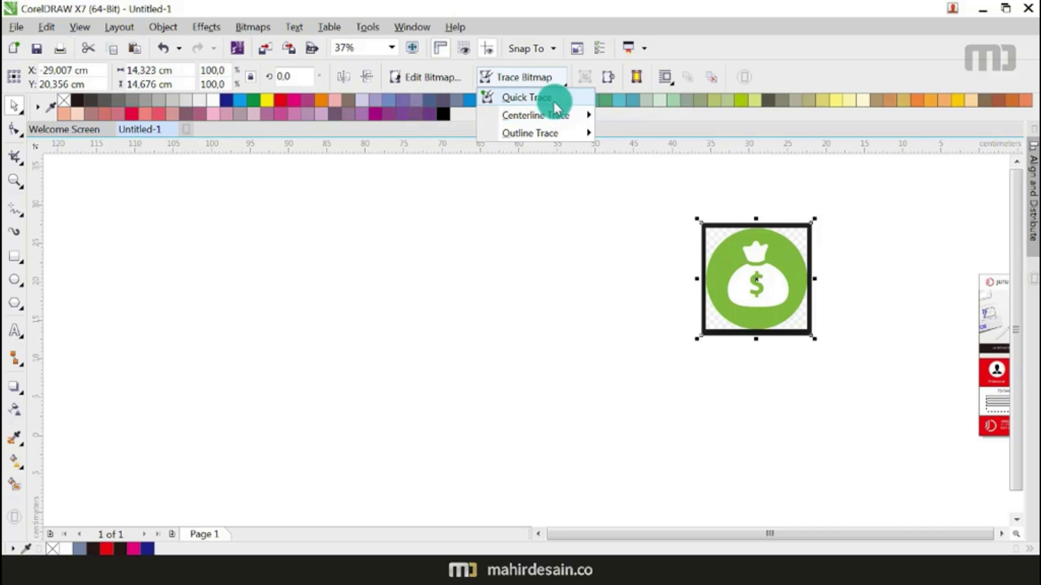
pyautogui.click(553, 102)
pyautogui.click(484, 337)
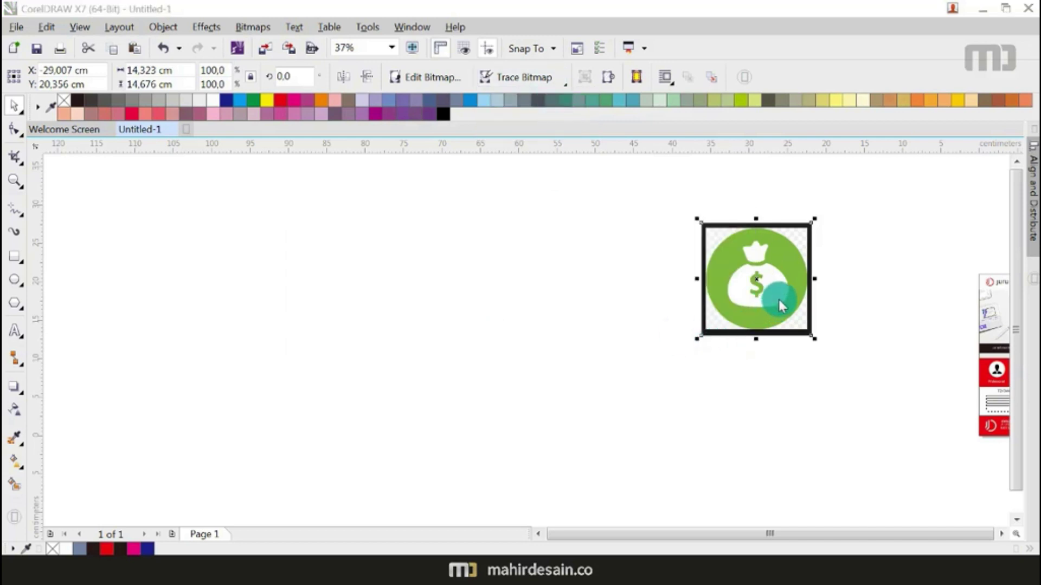
# Step: Pull the traced money bag off the original bitmap and undo the extra right-hand copy
pyautogui.moveTo(779, 298); pyautogui.dragTo(534, 294)
pyautogui.press('Escape')
pyautogui.moveTo(769, 268); pyautogui.dragTo(763, 268)
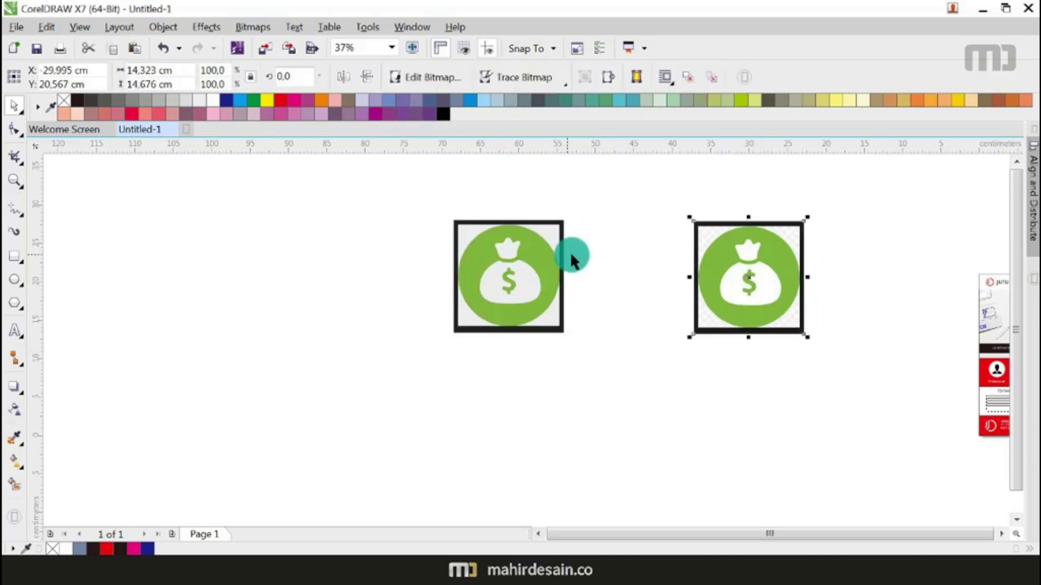
pyautogui.scroll(3, 737, 269)
pyautogui.scroll(-3, 755, 274)
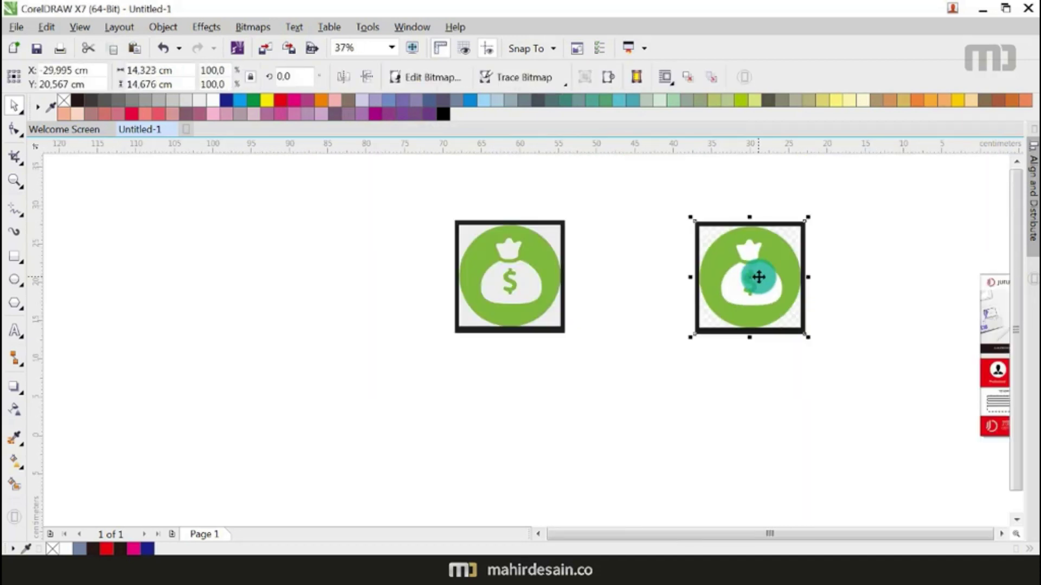
pyautogui.hotkey('ctrl', 'z')
pyautogui.scroll(3, 520, 265)
# Step: Move the white traced money-bag shape out of its green circle
pyautogui.scroll(-2, 395, 284)
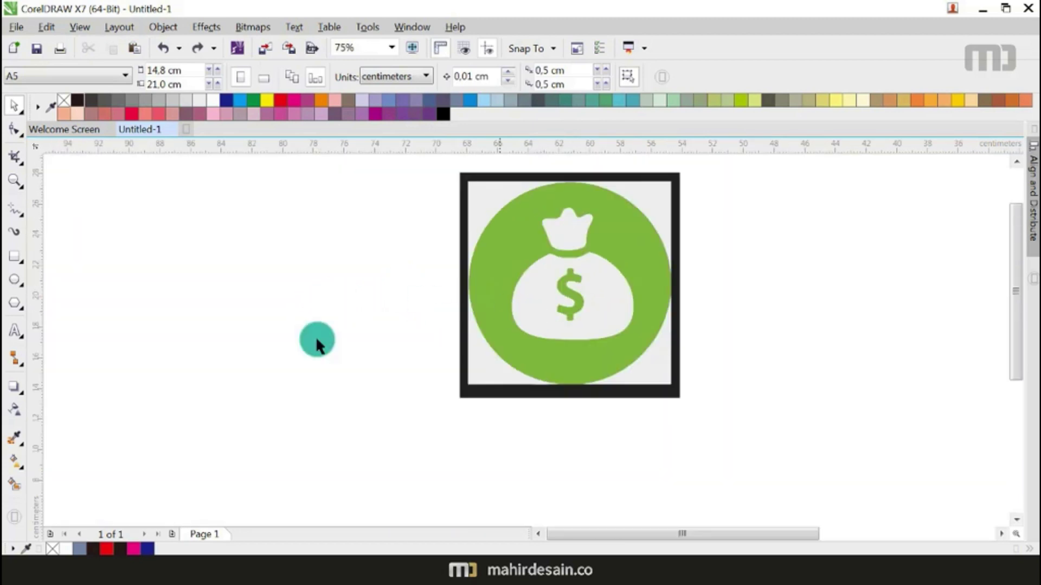
pyautogui.scroll(-2, 540, 281)
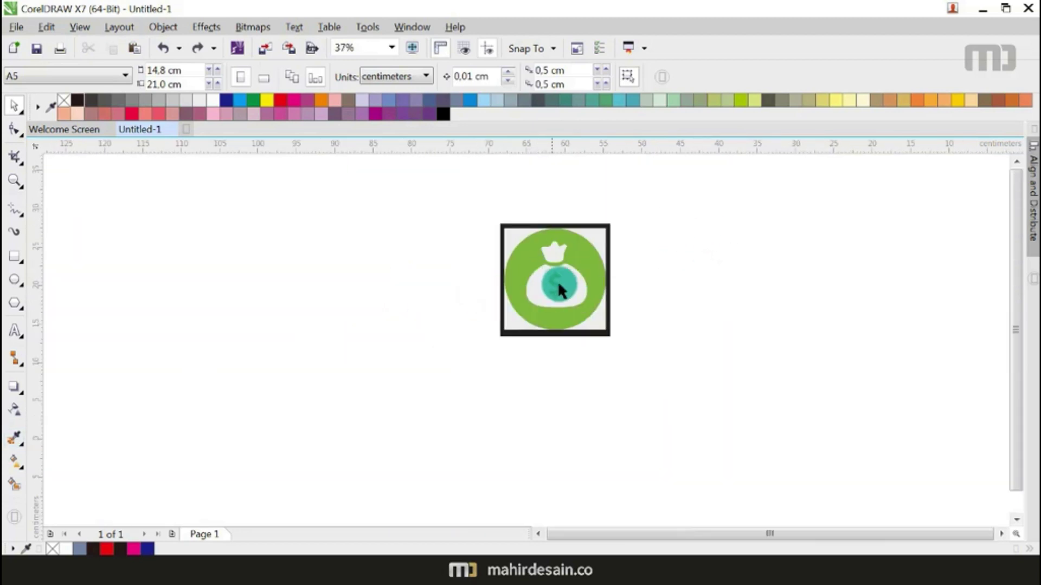
pyautogui.scroll(2, 558, 288)
pyautogui.moveTo(727, 187); pyautogui.dragTo(479, 351)
pyautogui.moveTo(524, 298); pyautogui.dragTo(801, 304)
pyautogui.click(785, 389)
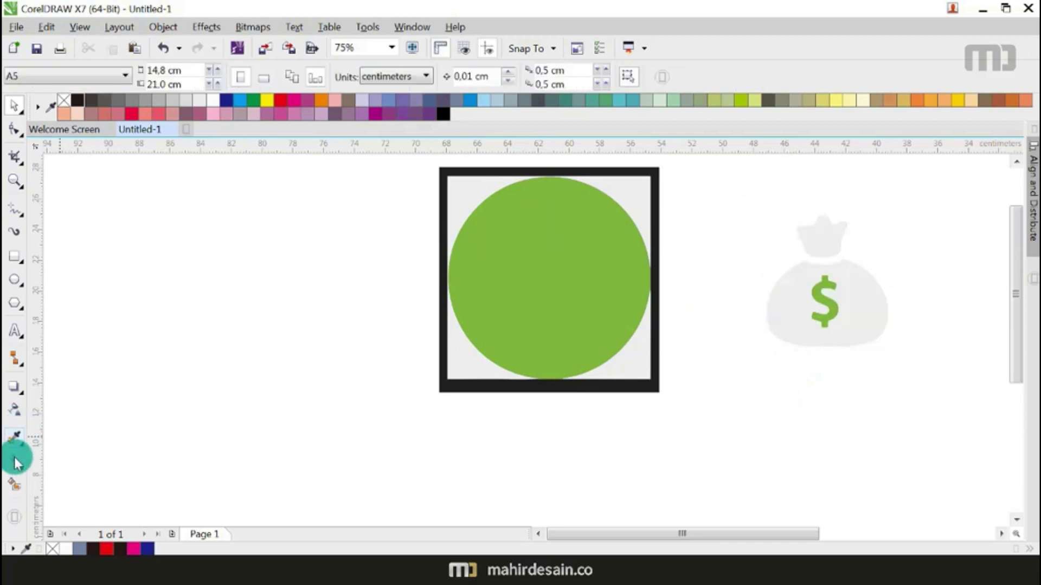
# Step: Fill the bag body, then delete the green dollar overlay and the blue-grey filled body
pyautogui.click(15, 484)
pyautogui.click(871, 318)
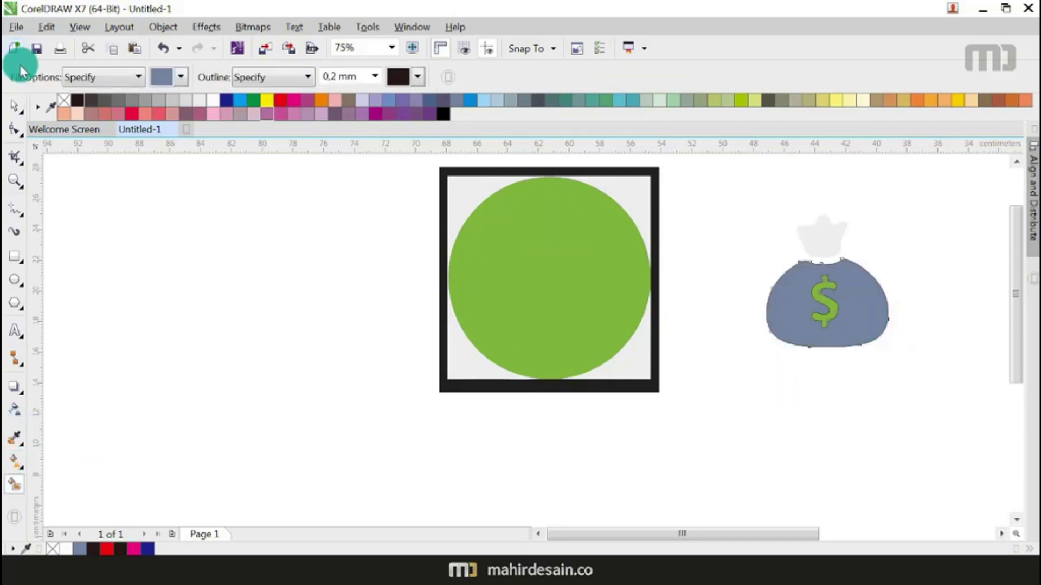
pyautogui.click(15, 105)
pyautogui.click(819, 294)
pyautogui.press('Delete')
pyautogui.click(831, 307)
pyautogui.press('Delete')
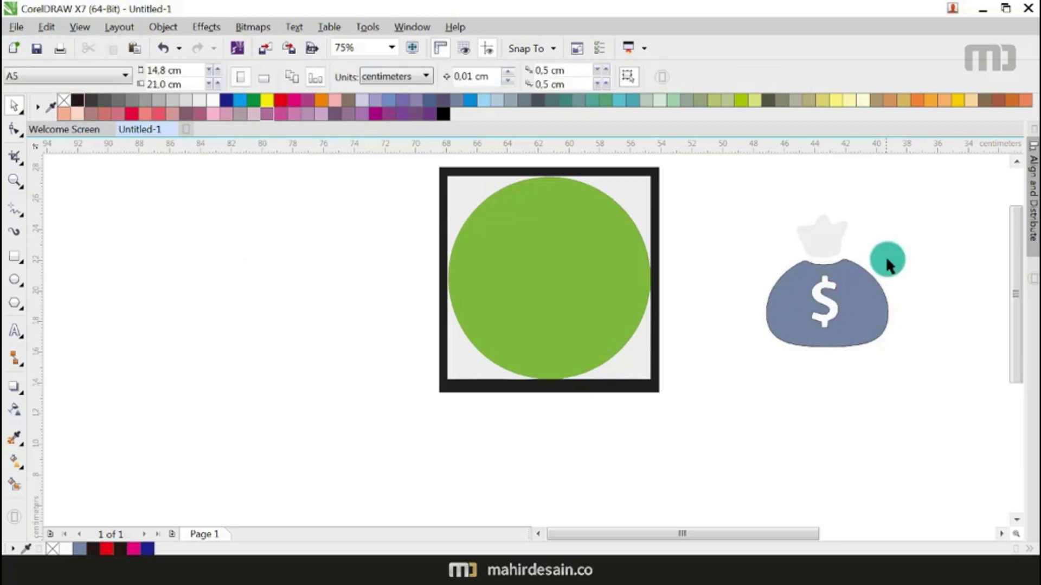
# Step: Combine all money-bag parts into one shape and colour it black
pyautogui.moveTo(936, 193); pyautogui.dragTo(711, 418)
pyautogui.click(427, 79)
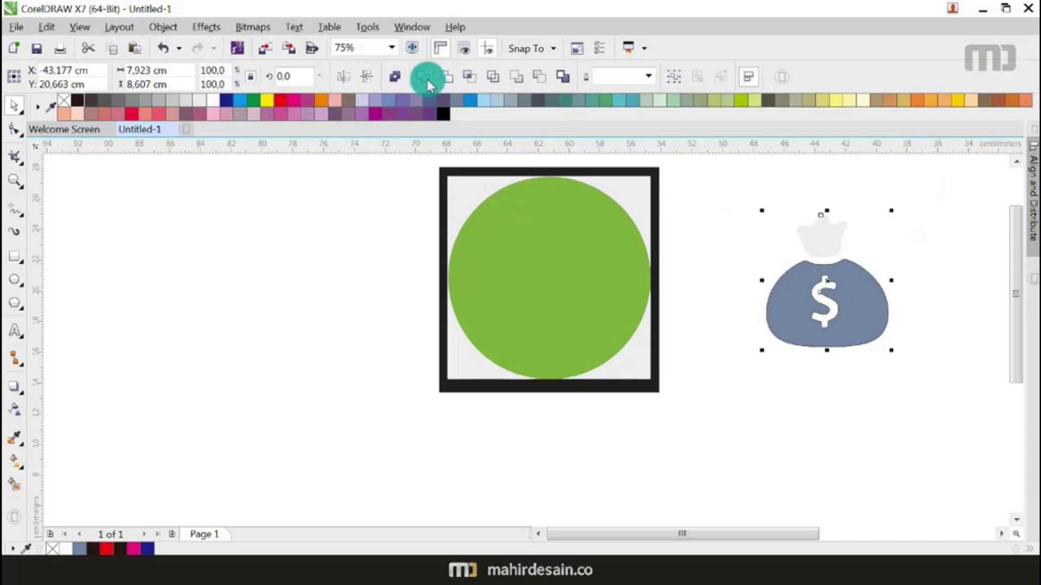
pyautogui.click(77, 99)
pyautogui.press('Escape')
pyautogui.scroll(-2, 624, 268)
pyautogui.scroll(-3, 624, 268)
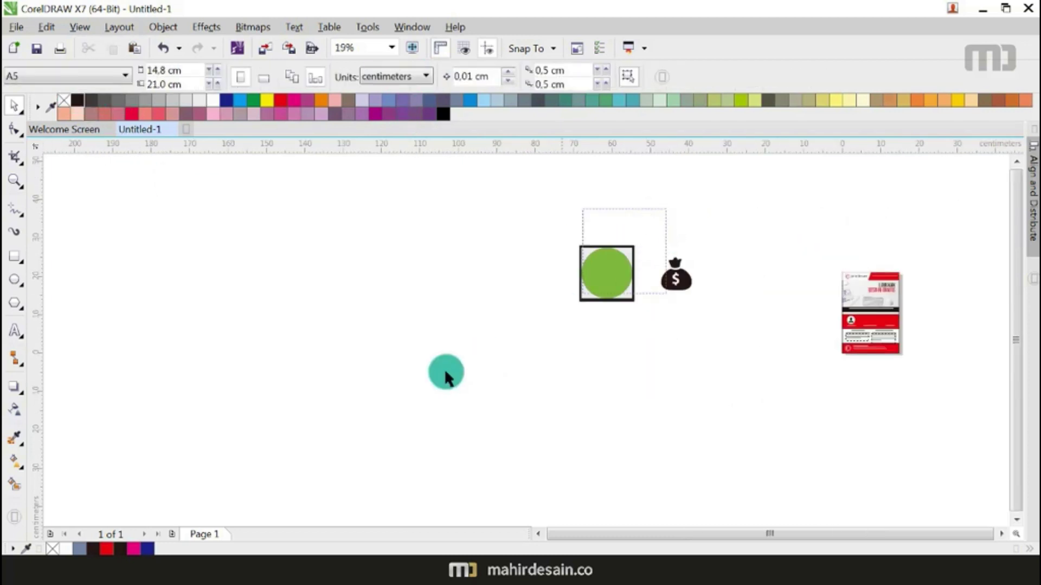
# Step: Delete the green circle-and-square group and place the money bag on the brochure, scaled to 23 percent
pyautogui.moveTo(667, 208); pyautogui.dragTo(441, 342)
pyautogui.press('Delete')
pyautogui.scroll(-2, 596, 280)
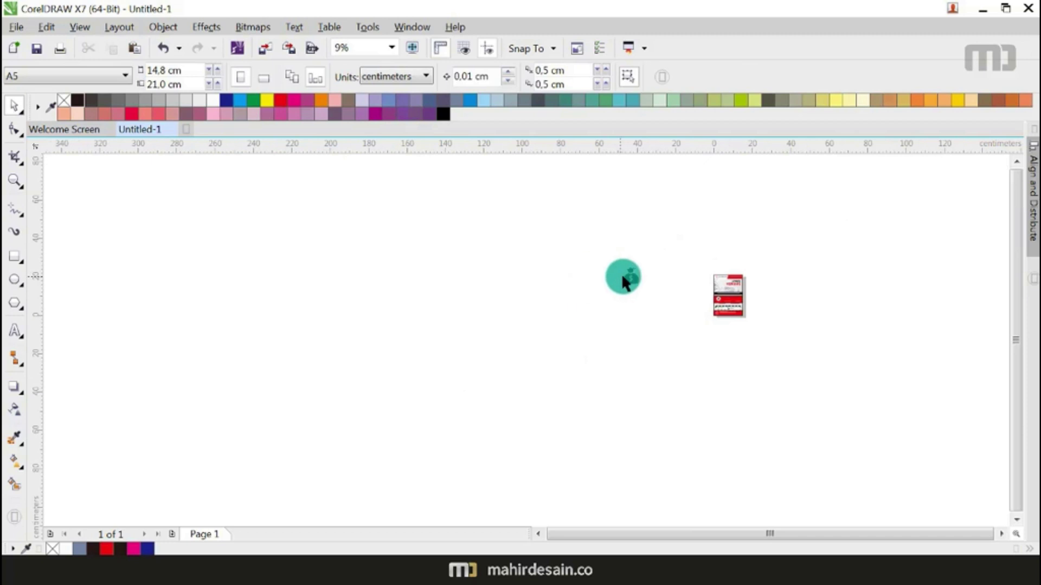
pyautogui.moveTo(628, 278); pyautogui.dragTo(743, 300)
pyautogui.scroll(3, 743, 297)
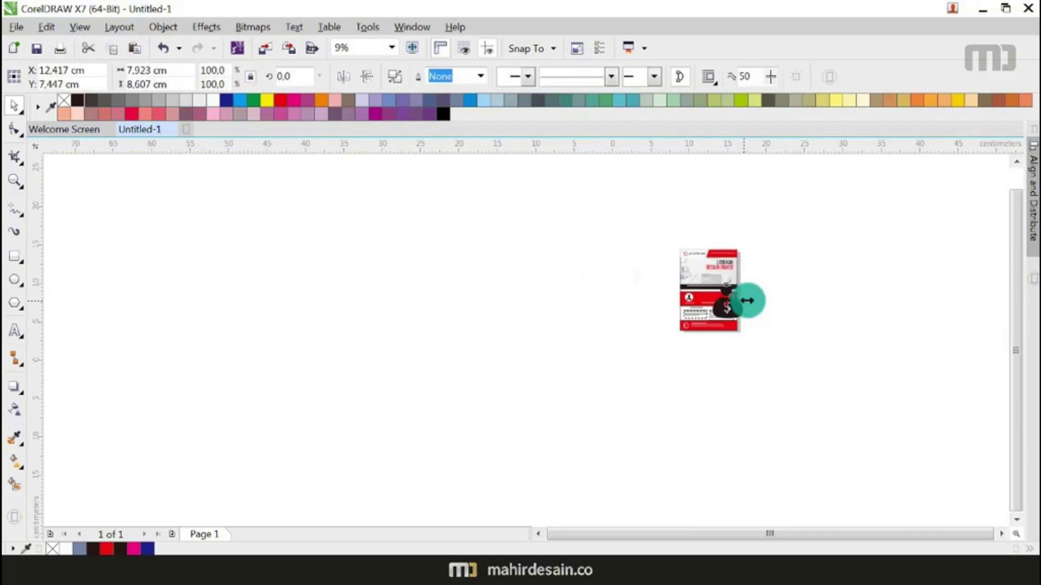
pyautogui.moveTo(741, 339); pyautogui.dragTo(697, 288)
pyautogui.scroll(2, 697, 288)
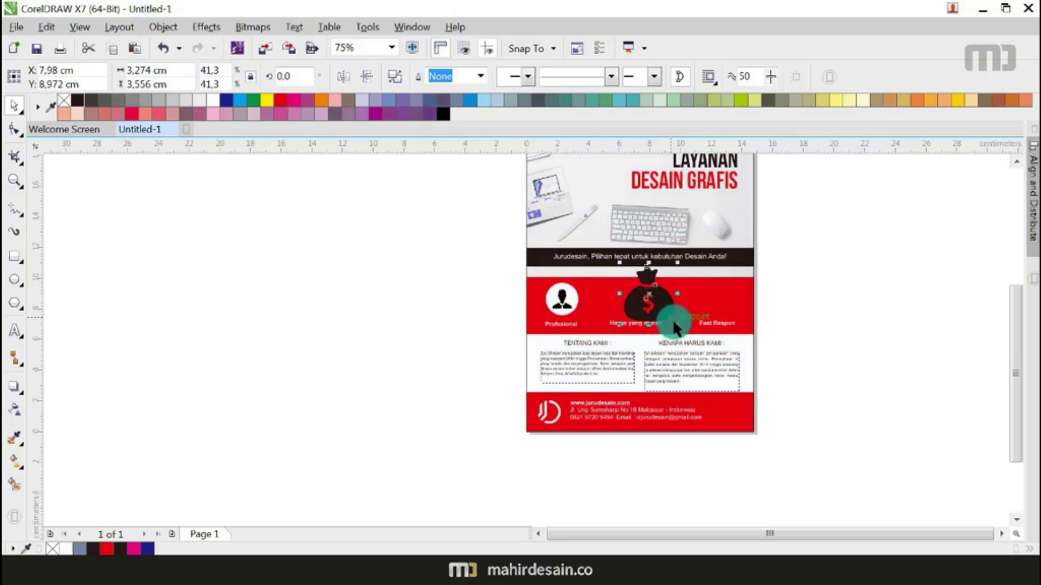
pyautogui.moveTo(667, 320); pyautogui.dragTo(647, 301)
pyautogui.scroll(2, 647, 302)
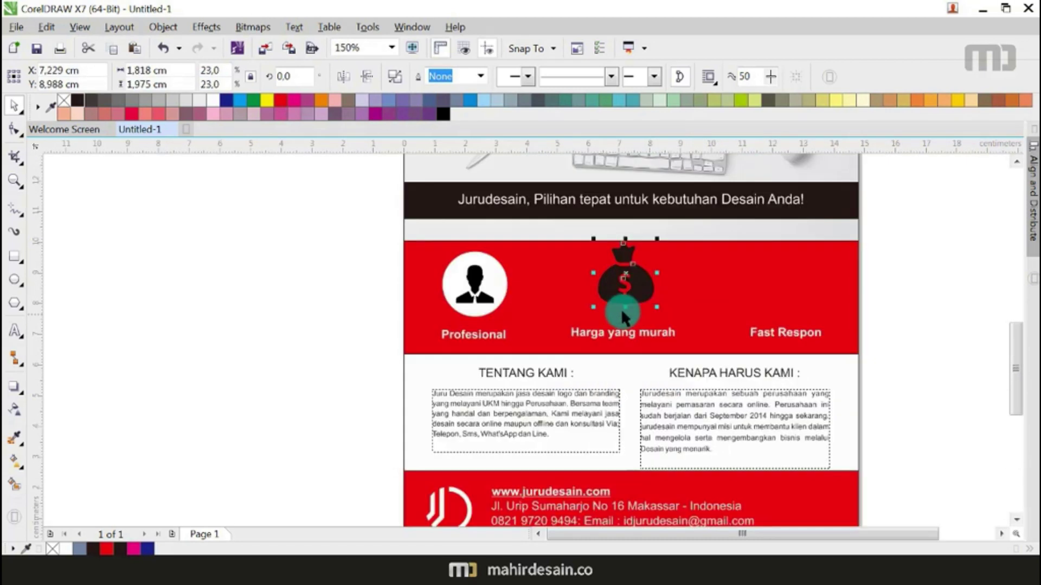
# Step: Copy the Profesional white circle under the bag, bring the bag to front, and shrink it to fit
pyautogui.click(497, 282)
pyautogui.moveTo(496, 283); pyautogui.dragTo(646, 282)
pyautogui.click(929, 312)
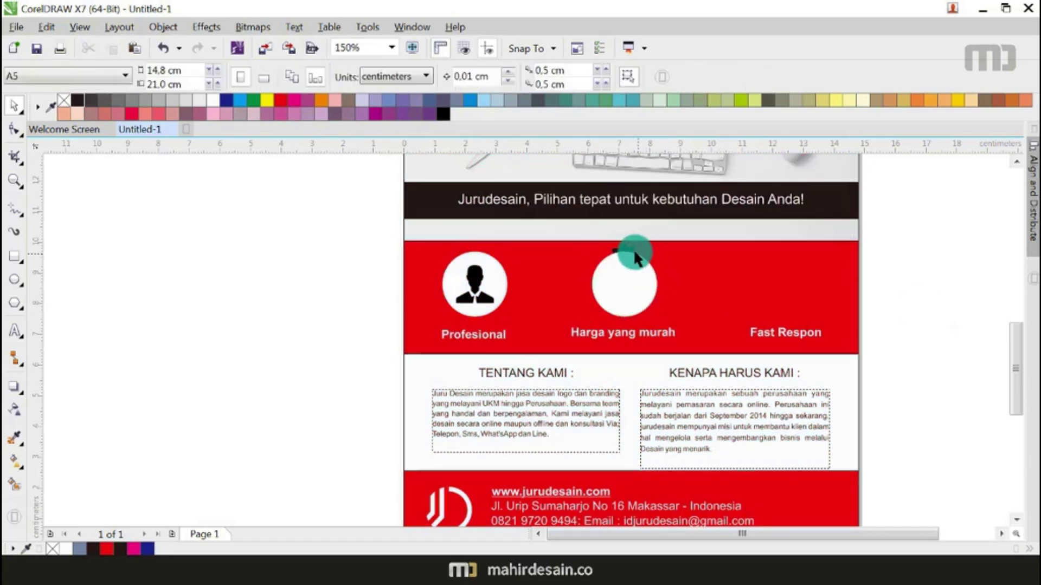
pyautogui.click(628, 247)
pyautogui.hotkey('shift', 'pageup')
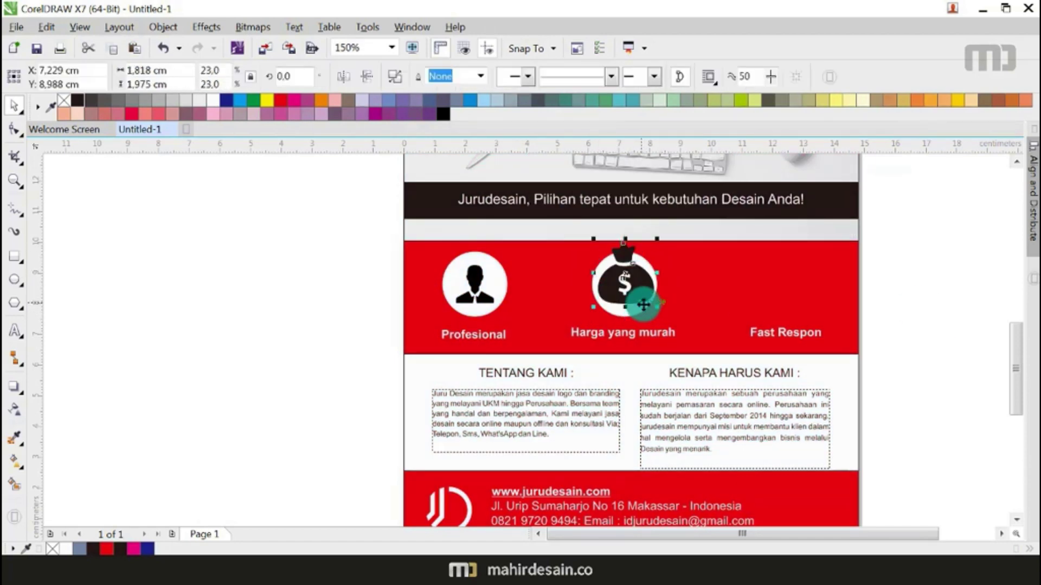
pyautogui.scroll(2, 641, 302)
pyautogui.moveTo(664, 304); pyautogui.dragTo(651, 281)
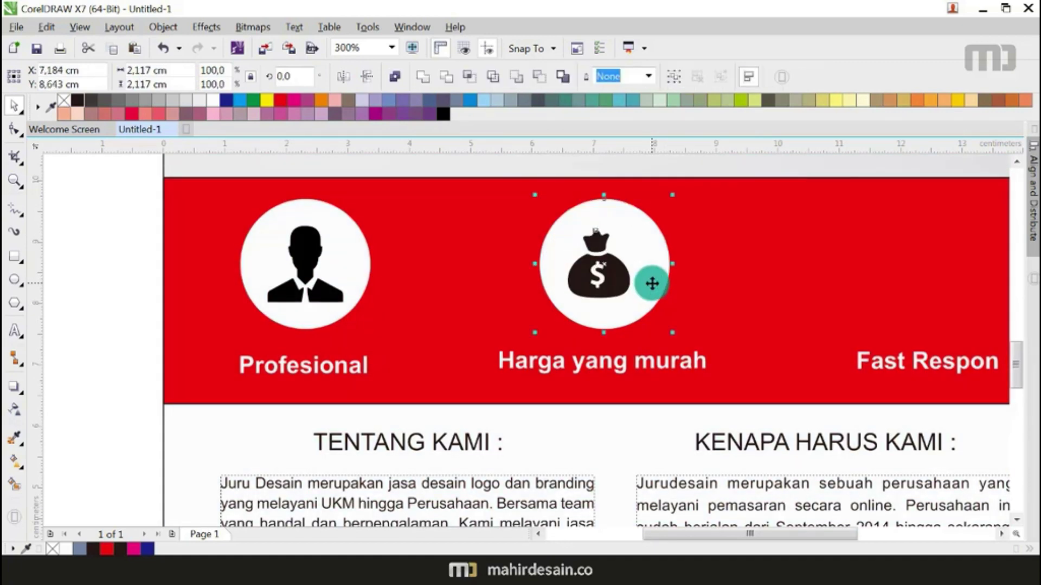
pyautogui.scroll(-2, 520, 226)
pyautogui.click(873, 265)
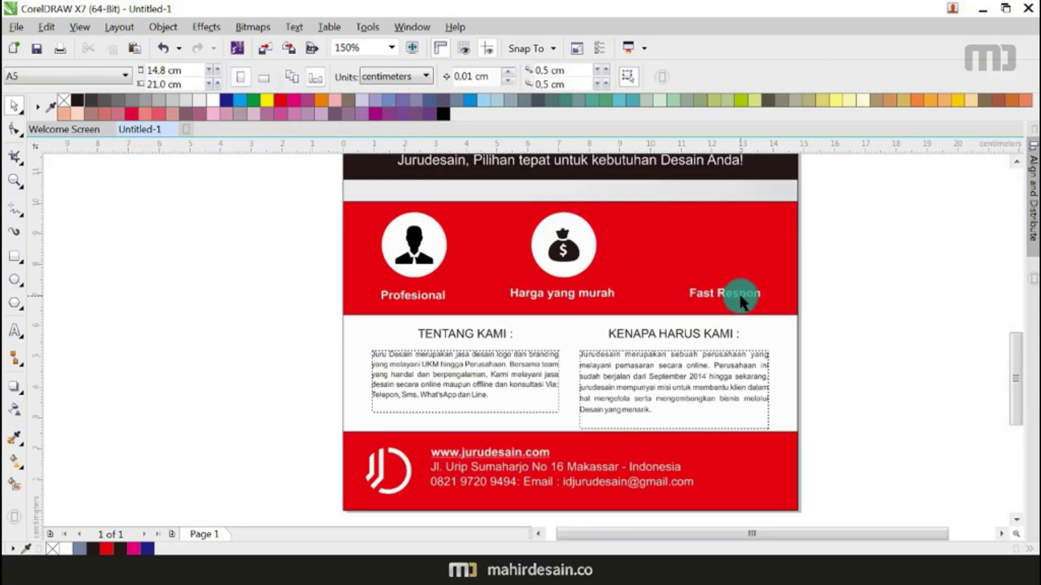
pyautogui.hotkey('alt', 'Tab')
# Step: Search for 'icon fest respon', then 'icon chat', and browse the image results
pyautogui.click(459, 38)
pyautogui.write('i')
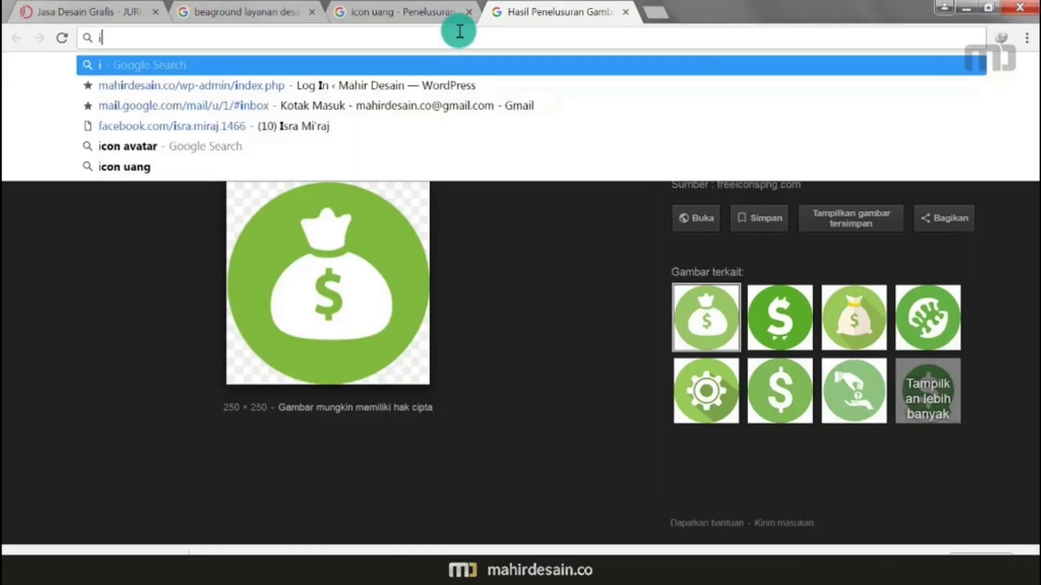
pyautogui.write('con fest respon')
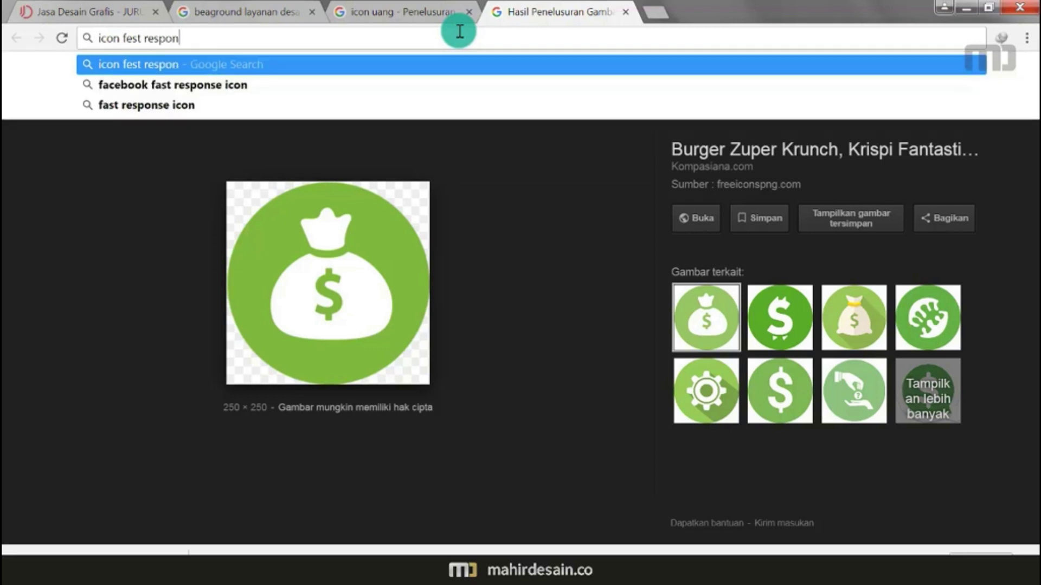
pyautogui.press('Return')
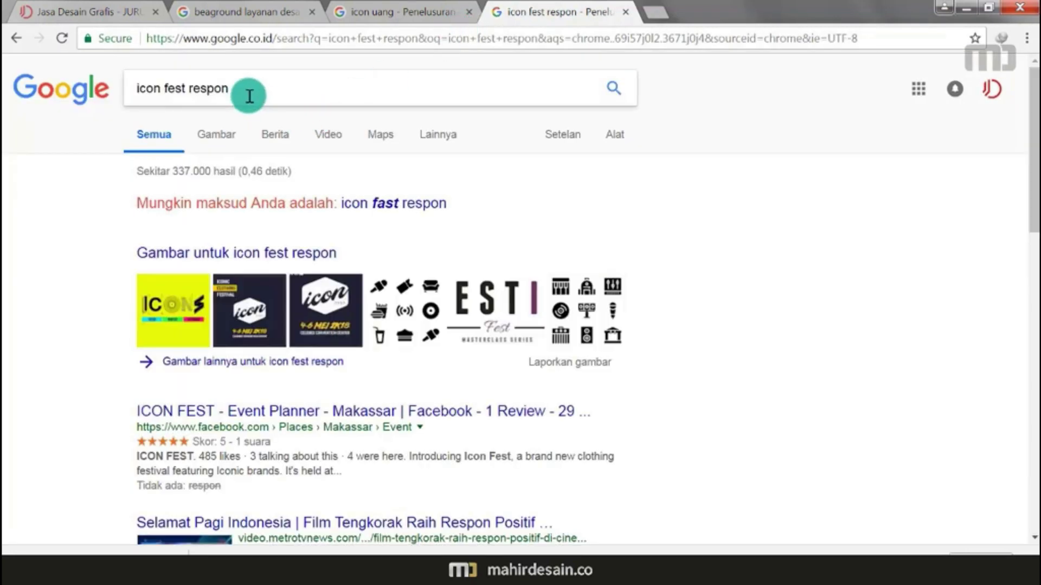
pyautogui.moveTo(246, 92); pyautogui.dragTo(163, 89)
pyautogui.write('hp')
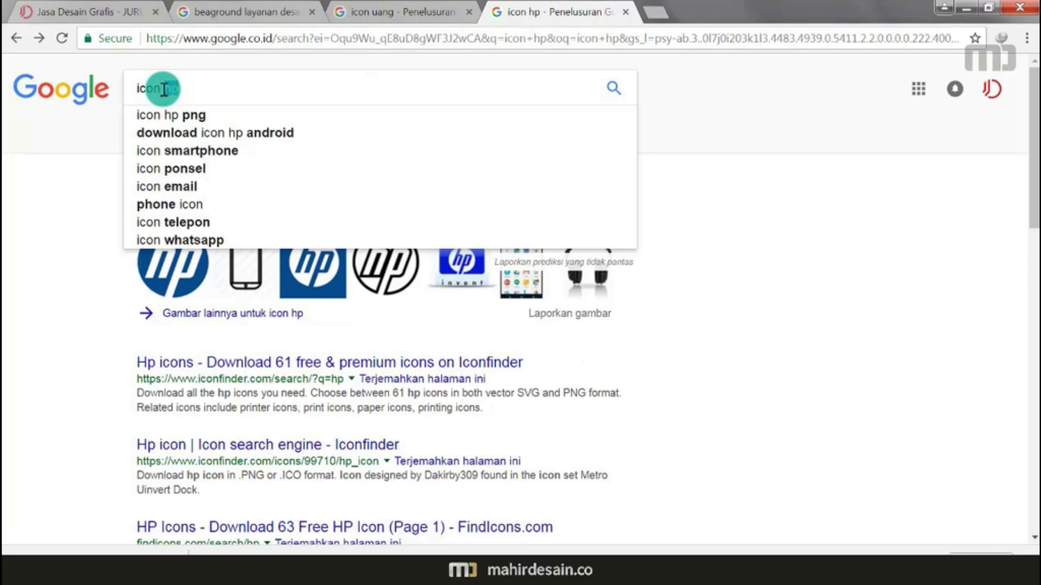
pyautogui.write('chat')
pyautogui.press('Return')
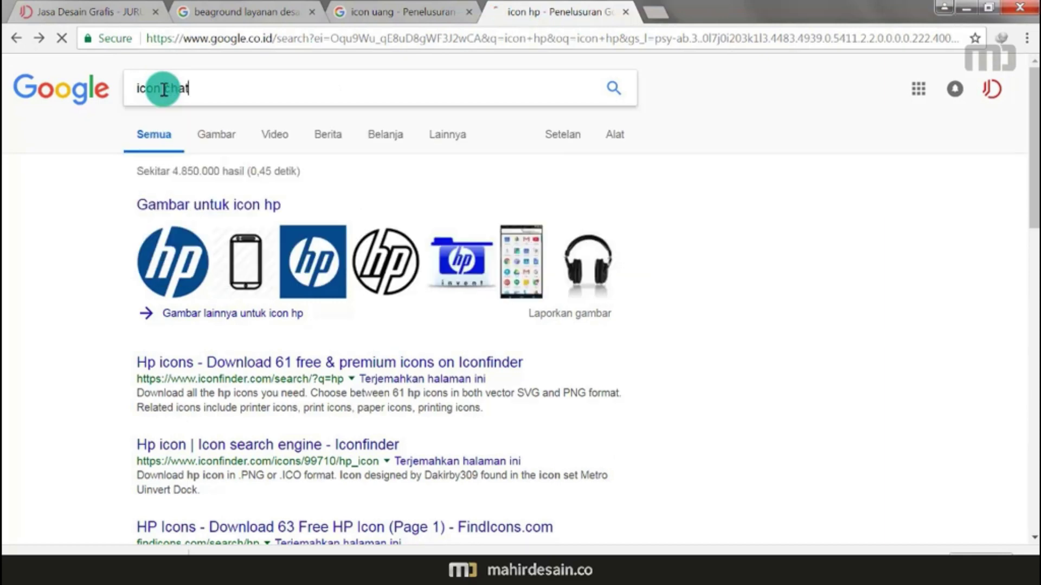
pyautogui.click(210, 135)
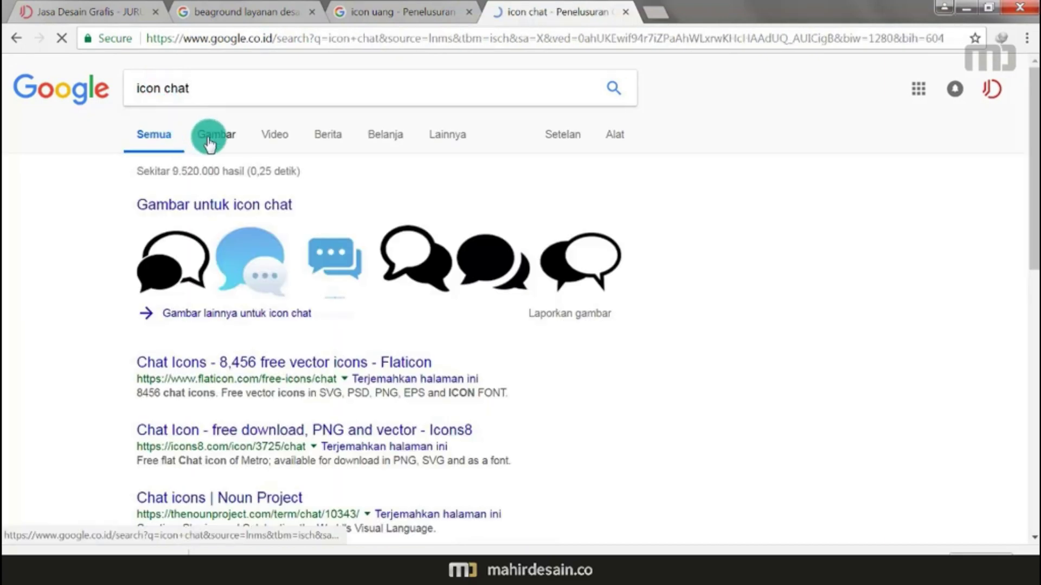
pyautogui.scroll(-5, 380, 160)
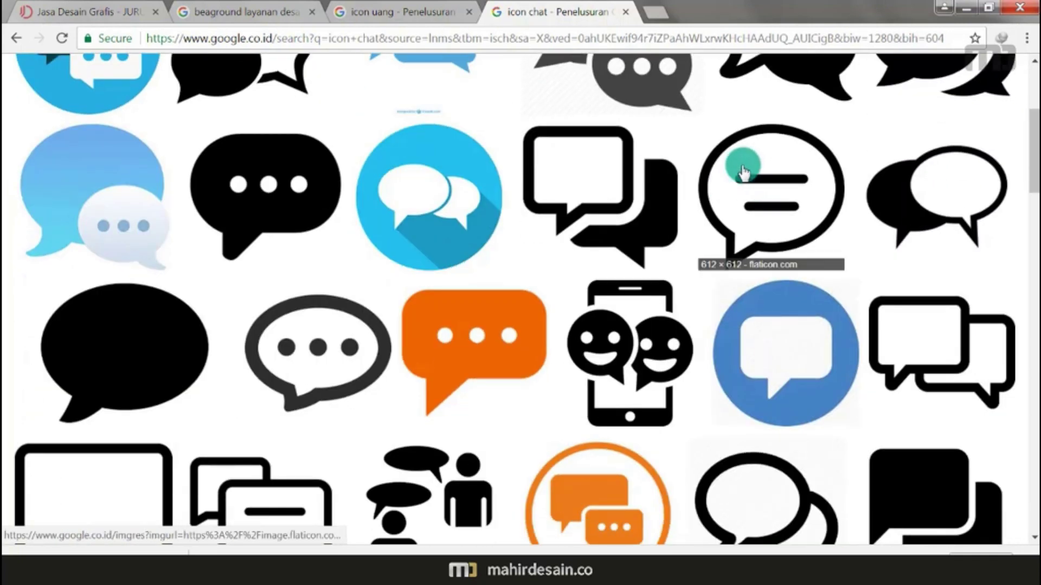
pyautogui.scroll(-2, 615, 162)
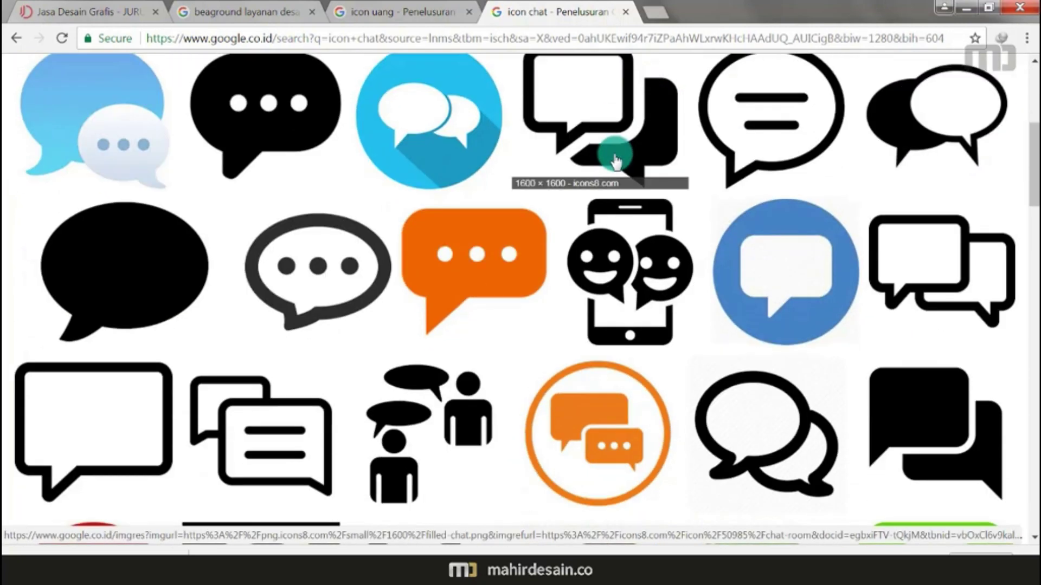
pyautogui.scroll(3, 615, 162)
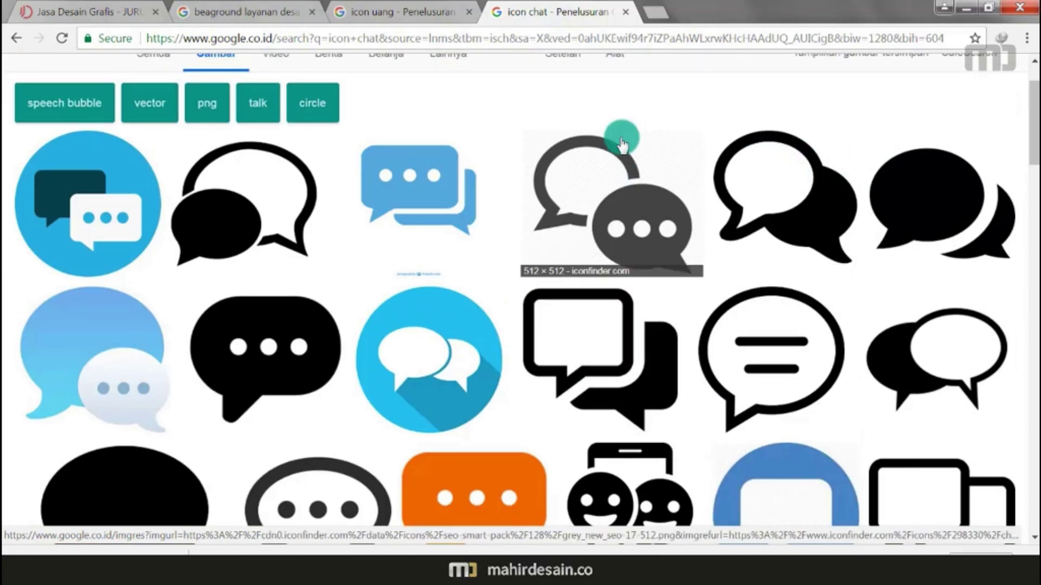
# Step: Open the black chat thumbnail in a new tab and go to its iconsdb 'Black chat 4 icon' page
pyautogui.rightClick(239, 168)
pyautogui.click(287, 172)
pyautogui.click(696, 8)
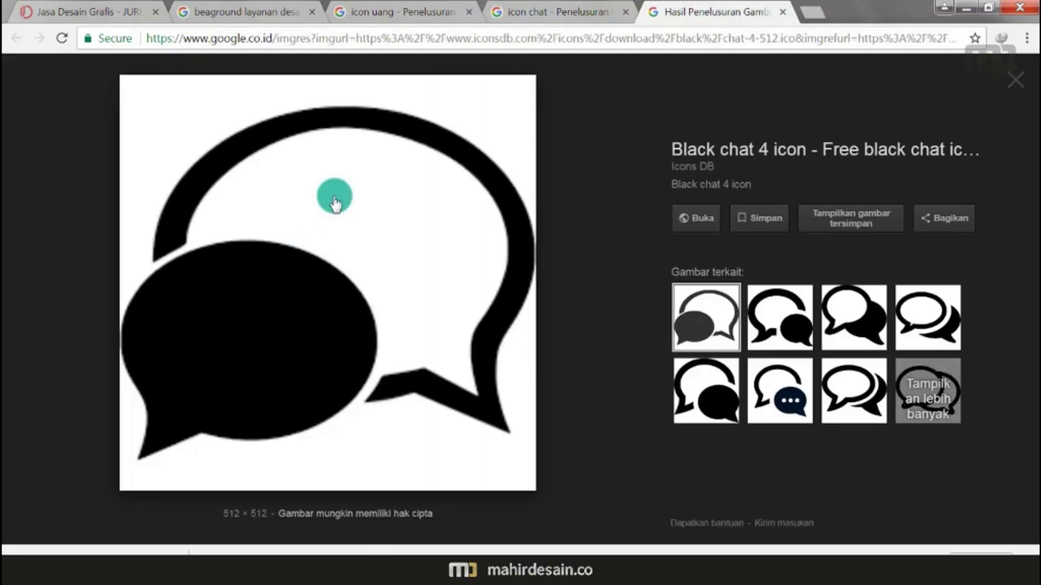
pyautogui.rightClick(336, 197)
pyautogui.click(3, 187)
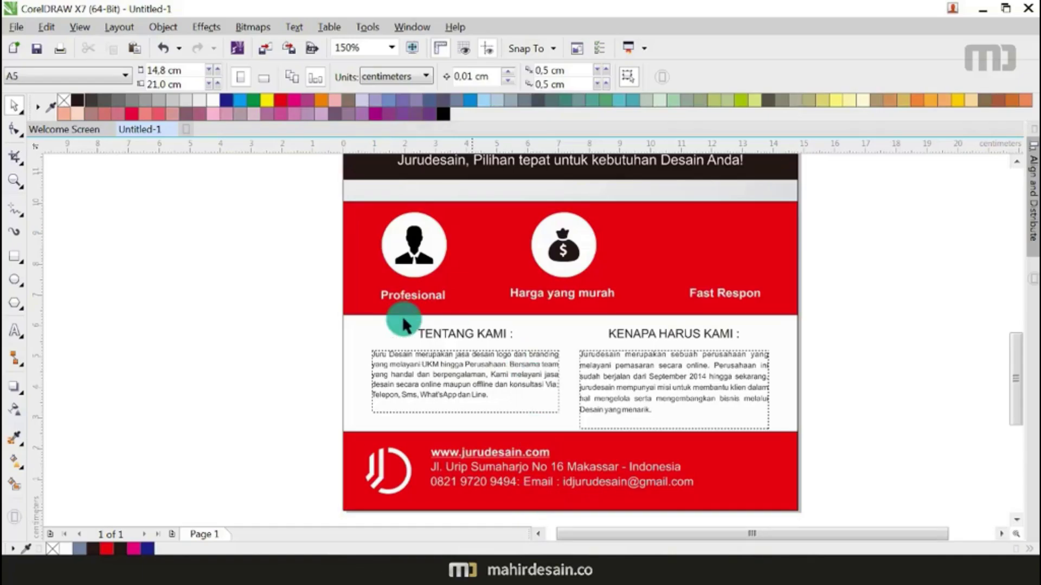
pyautogui.scroll(-5, 402, 316)
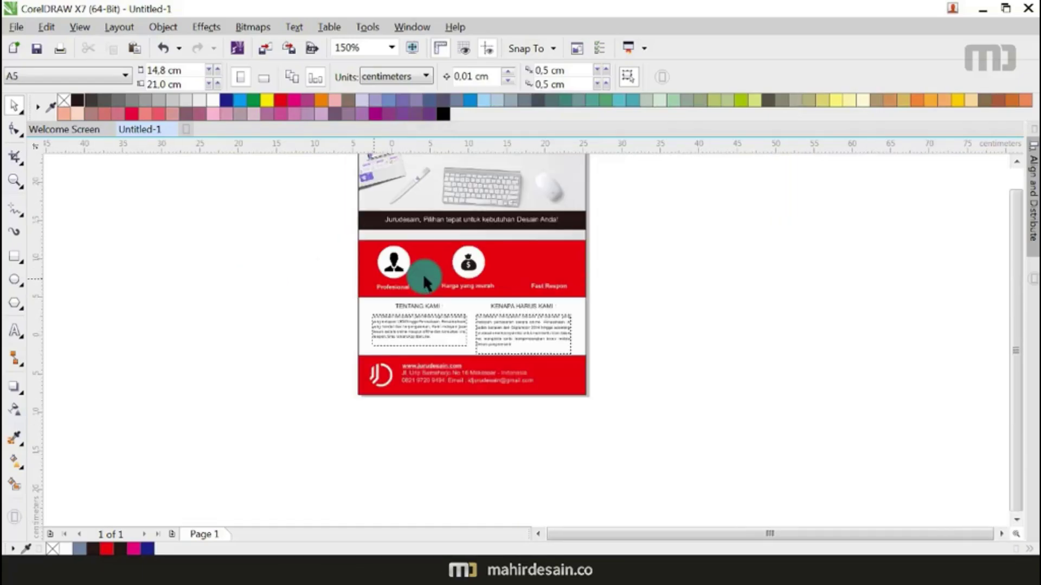
# Step: Paste the iconsdb screenshot right of the flyer and shrink it to about 39%
pyautogui.hotkey('ctrl', 'v')
pyautogui.moveTo(598, 291); pyautogui.dragTo(938, 353)
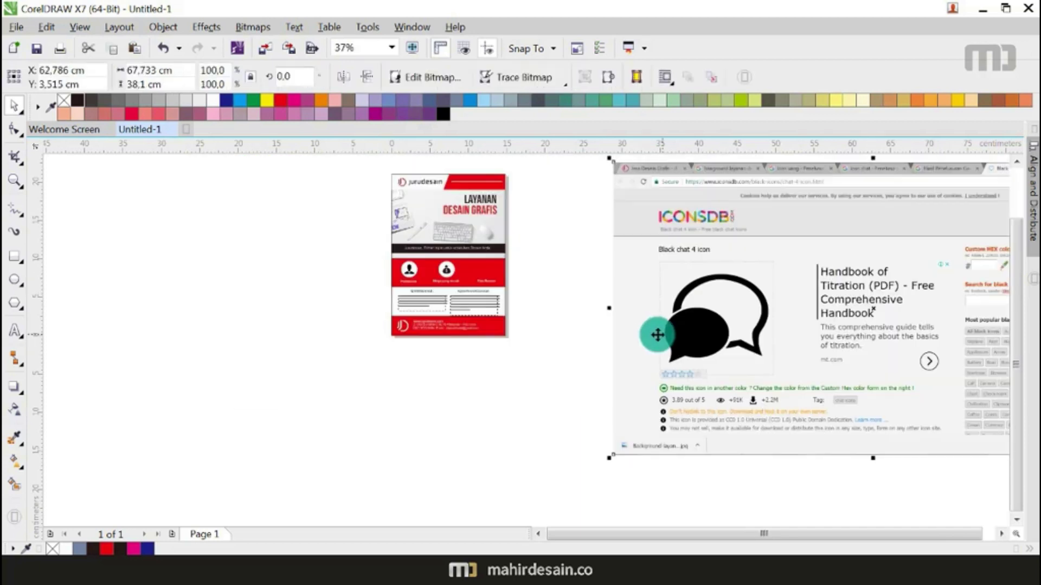
pyautogui.scroll(-3, 662, 332)
pyautogui.moveTo(896, 397); pyautogui.dragTo(692, 320)
pyautogui.scroll(5, 657, 279)
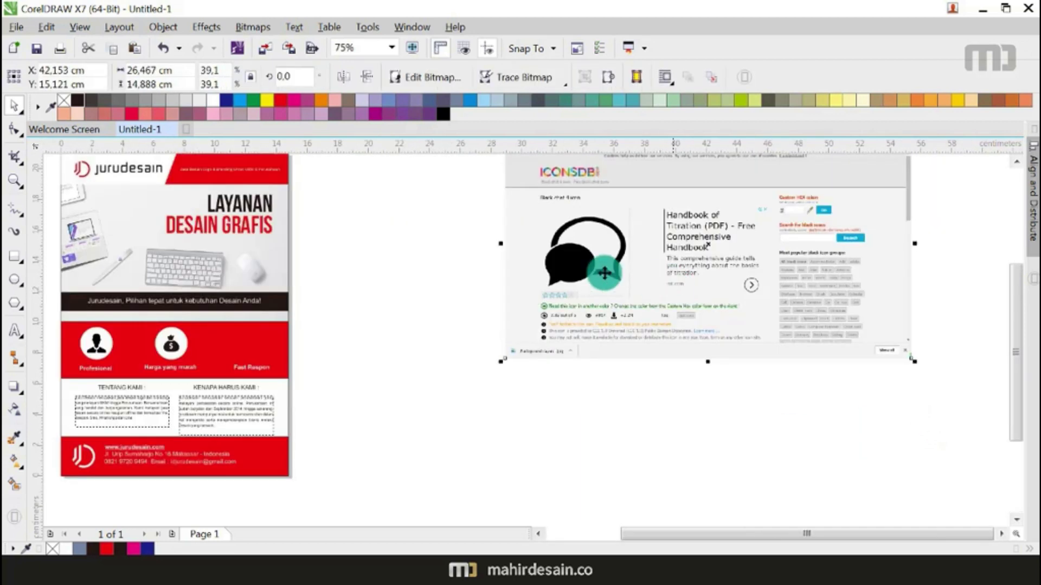
# Step: Crop the screenshot to a box around the chat icon, move the icon left, and delete the leftover
pyautogui.click(7, 253)
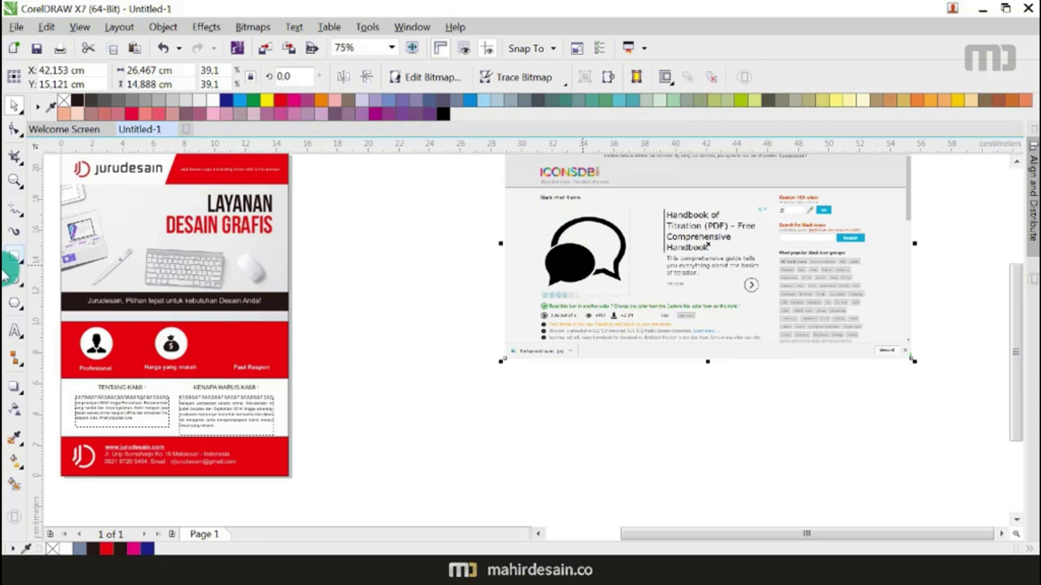
pyautogui.click(522, 215)
pyautogui.moveTo(544, 214); pyautogui.dragTo(635, 296)
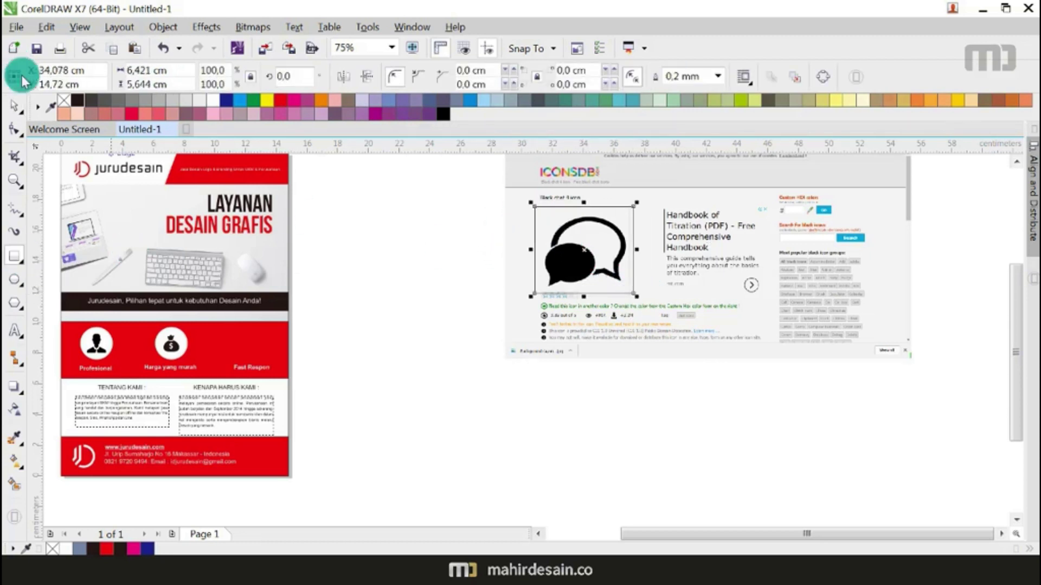
pyautogui.click(15, 104)
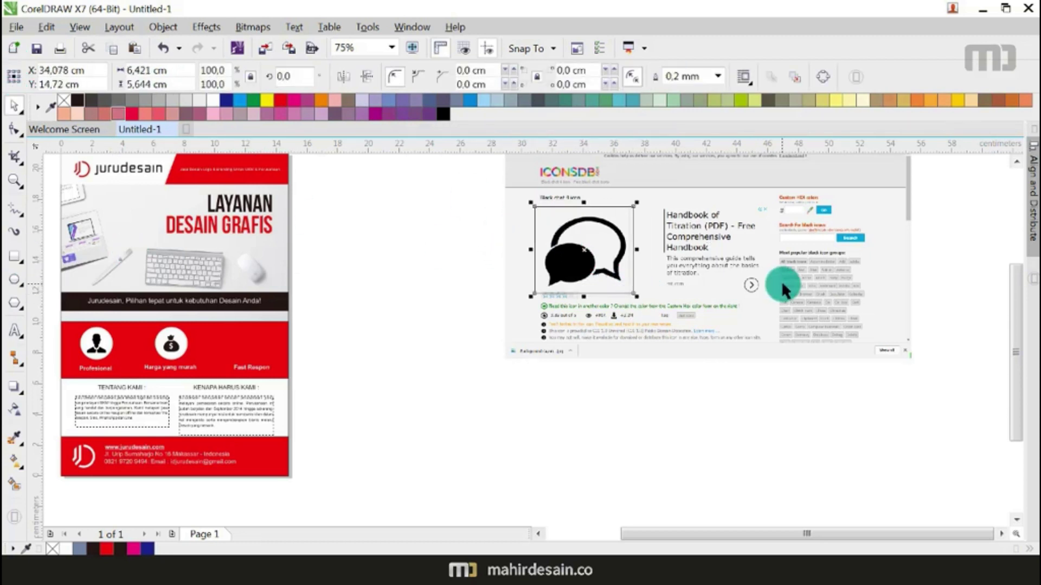
pyautogui.keyDown('shift'); pyautogui.click(675, 208); pyautogui.keyUp('shift')
pyautogui.click(470, 81)
pyautogui.click(584, 266)
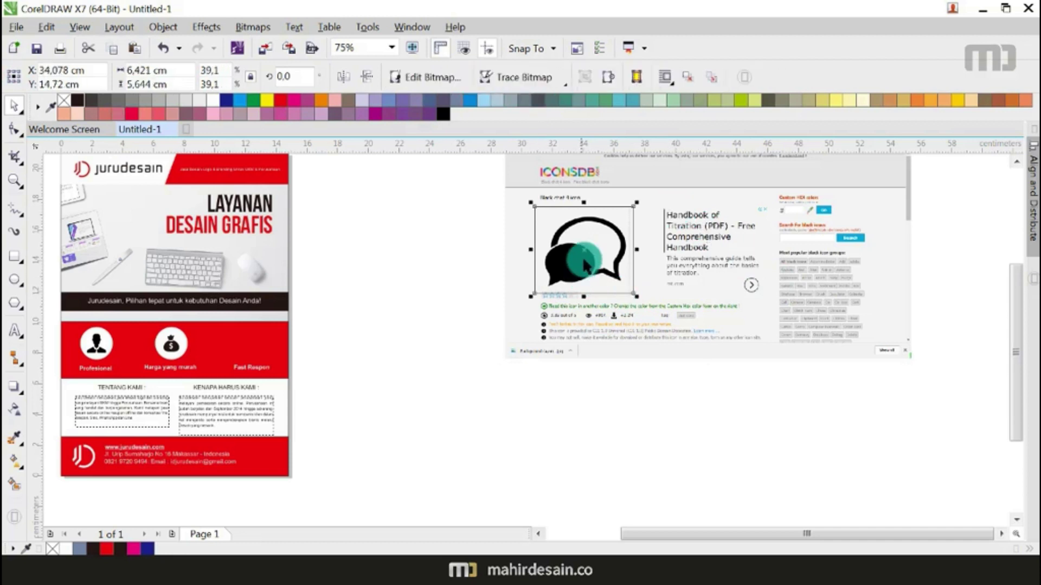
pyautogui.moveTo(584, 251); pyautogui.dragTo(412, 282)
pyautogui.click(663, 261)
pyautogui.press('Delete')
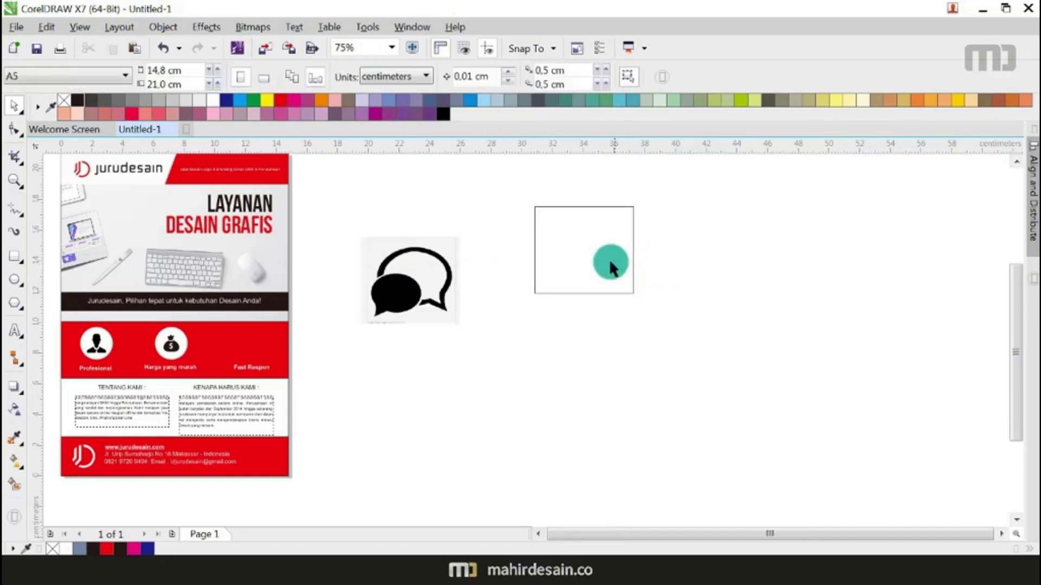
# Step: Quick-trace the chat icon bitmap and move the traced vector beside it
pyautogui.click(407, 298)
pyautogui.click(545, 85)
pyautogui.click(546, 102)
pyautogui.click(486, 340)
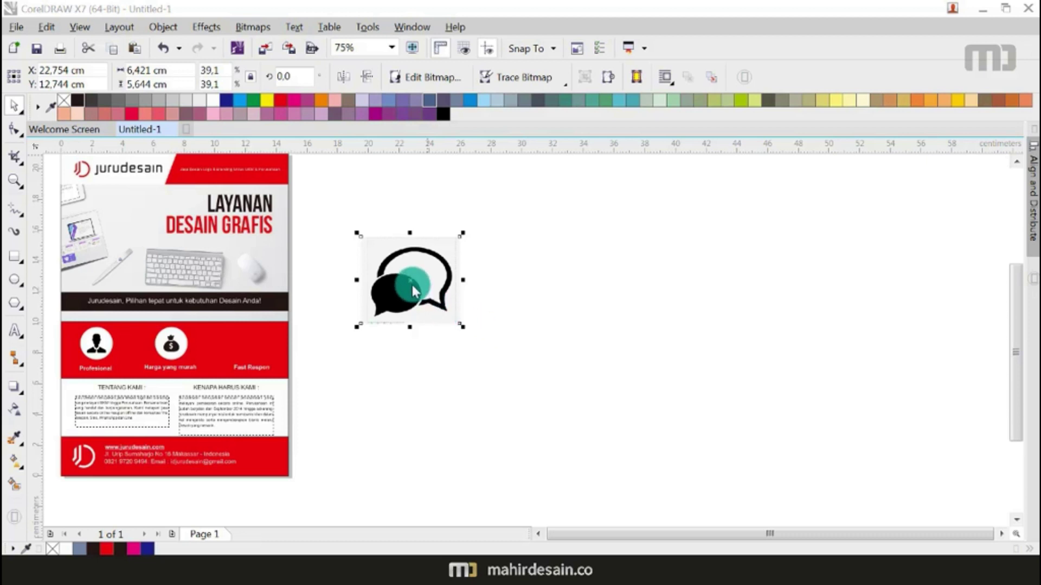
pyautogui.moveTo(410, 282); pyautogui.dragTo(548, 288)
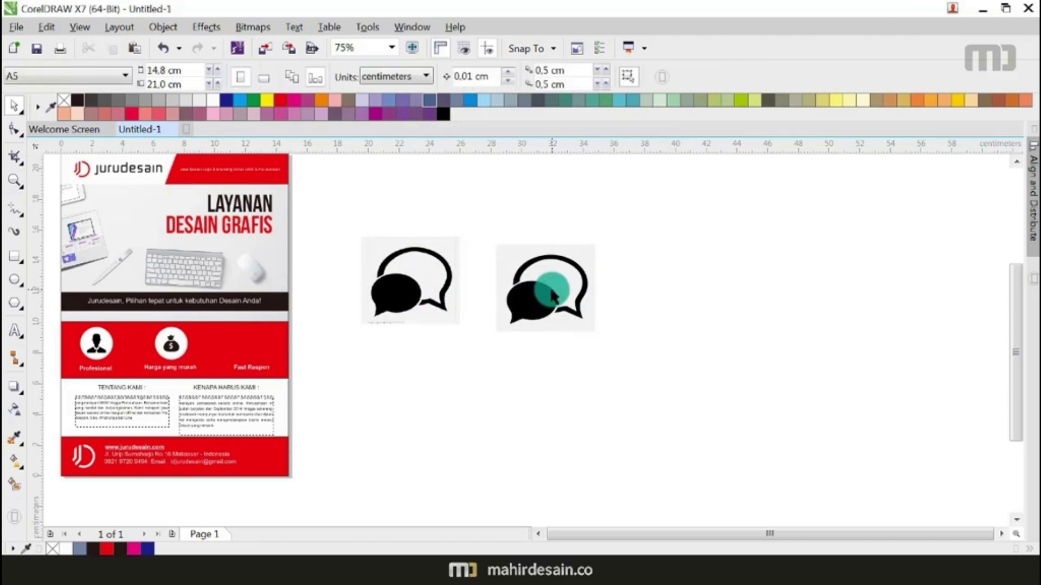
pyautogui.scroll(2, 548, 289)
# Step: Ungroup the trace, weld the two chat bubbles into one shape, and delete the reference image and grey rectangle
pyautogui.rightClick(619, 265)
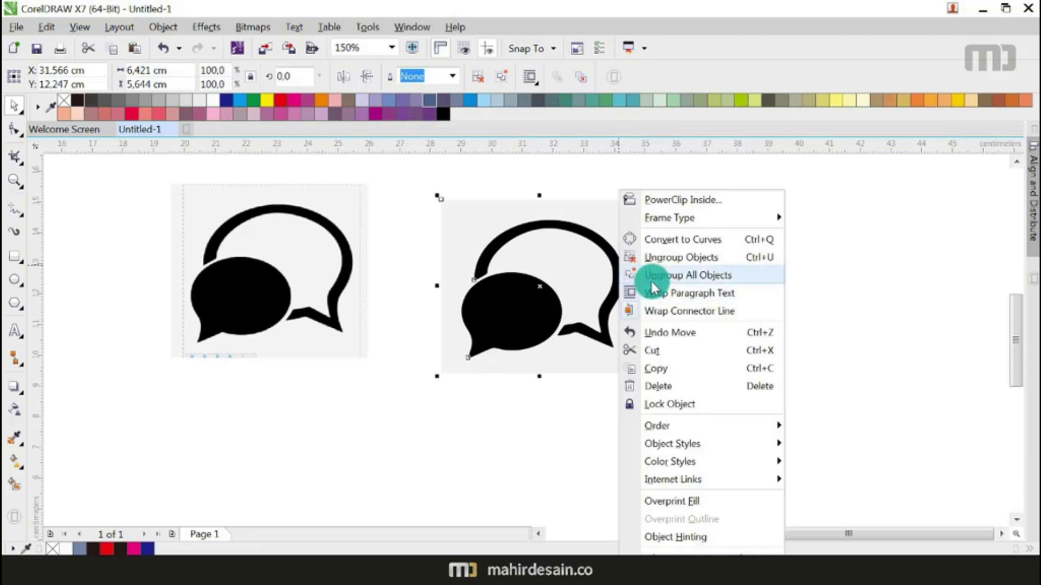
pyautogui.click(645, 275)
pyautogui.click(503, 305)
pyautogui.keyDown('shift'); pyautogui.click(609, 248); pyautogui.keyUp('shift')
pyautogui.moveTo(609, 249); pyautogui.dragTo(855, 254)
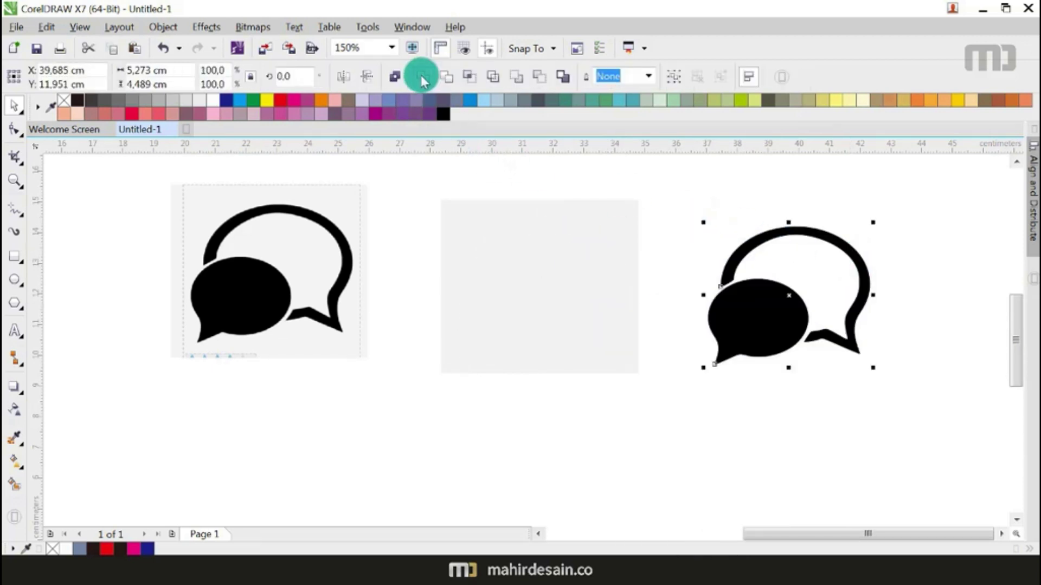
pyautogui.click(426, 80)
pyautogui.scroll(-1, 721, 304)
pyautogui.moveTo(706, 212); pyautogui.dragTo(421, 405)
pyautogui.press('Delete')
# Step: Shrink the welded bubble to icon size and set it on a white circle above Fast Respon
pyautogui.click(708, 321)
pyautogui.moveTo(801, 344); pyautogui.dragTo(334, 357)
pyautogui.scroll(1, 328, 360)
pyautogui.moveTo(203, 354); pyautogui.dragTo(363, 353)
pyautogui.moveTo(516, 309); pyautogui.dragTo(296, 366)
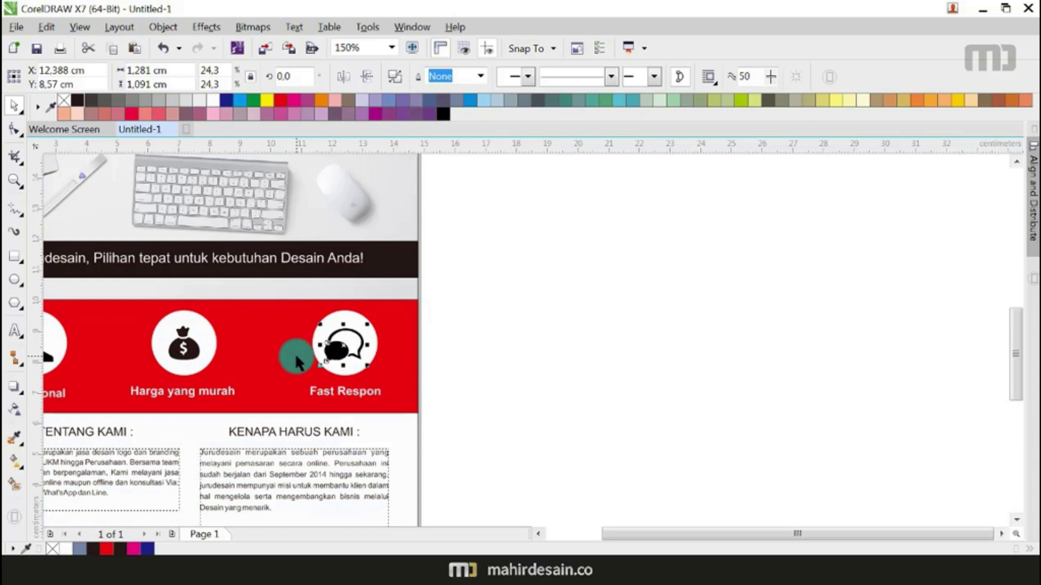
pyautogui.keyDown('shift'); pyautogui.click(374, 346); pyautogui.keyUp('shift')
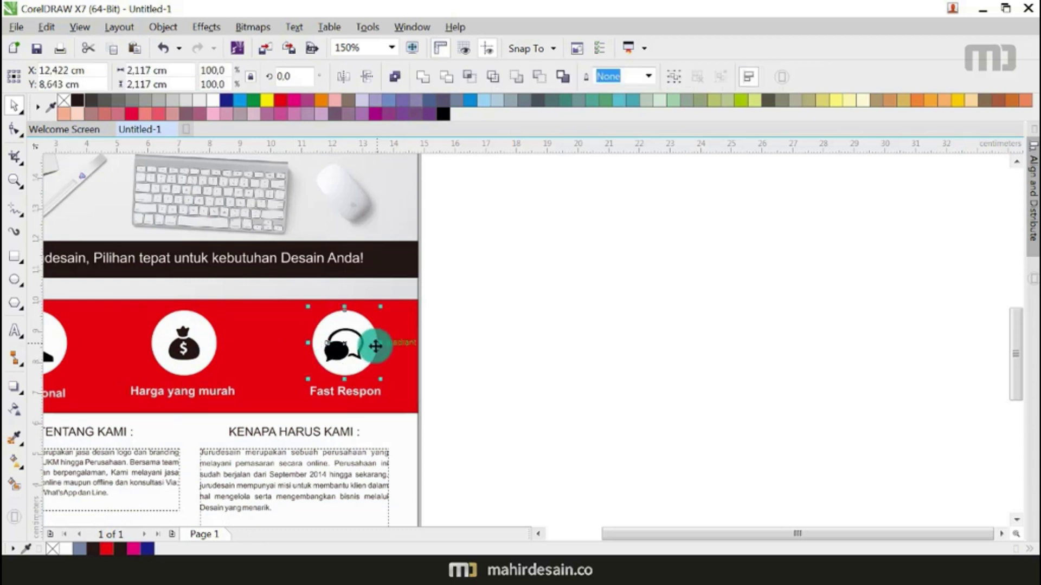
pyautogui.click(546, 331)
pyautogui.scroll(-2, 547, 331)
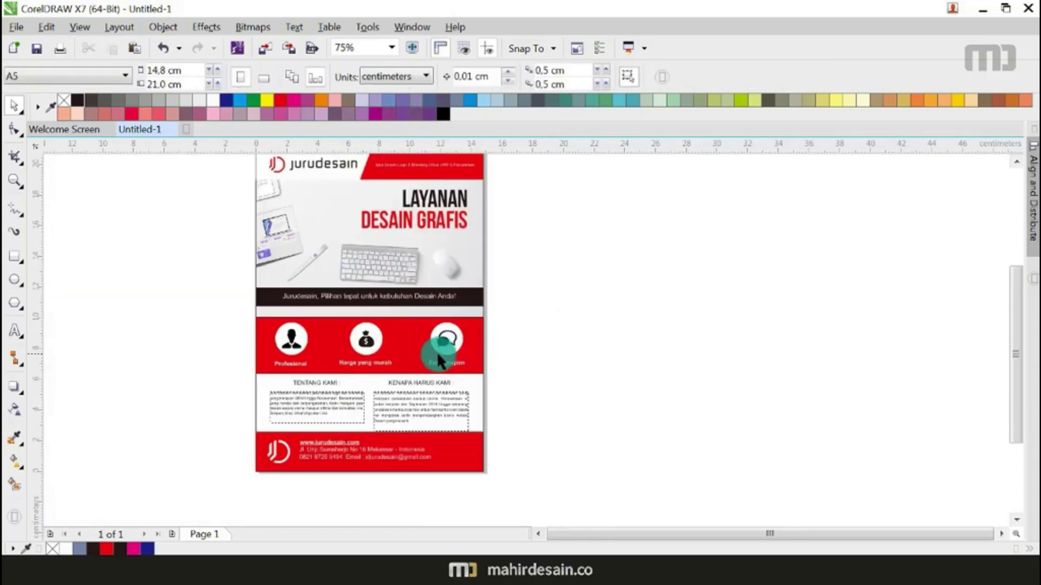
# Step: Centre the Harga yang murah label under its money-bag icon
pyautogui.scroll(-1, 378, 373)
pyautogui.scroll(3, 371, 369)
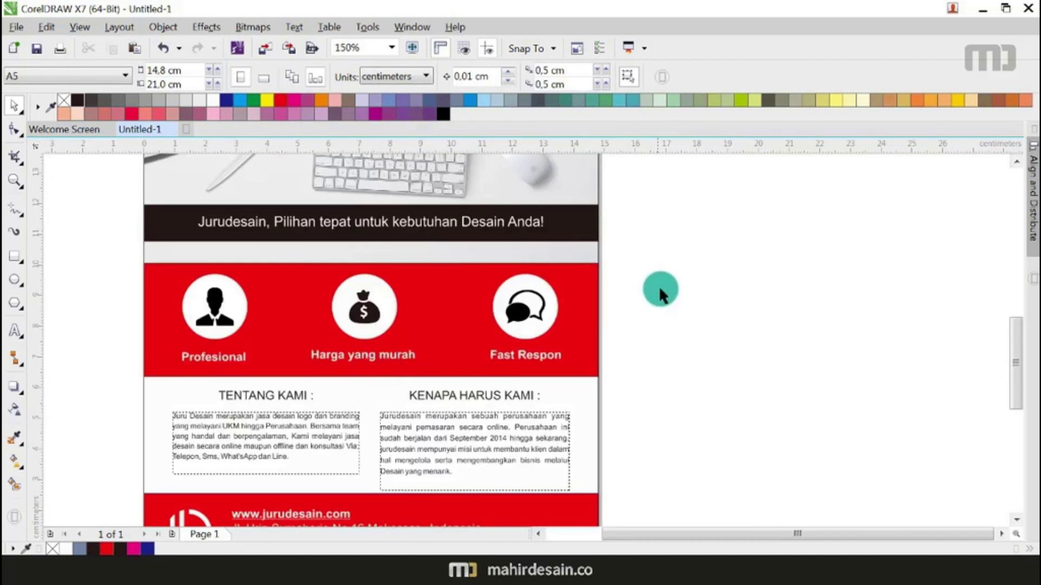
pyautogui.moveTo(722, 238); pyautogui.dragTo(460, 380)
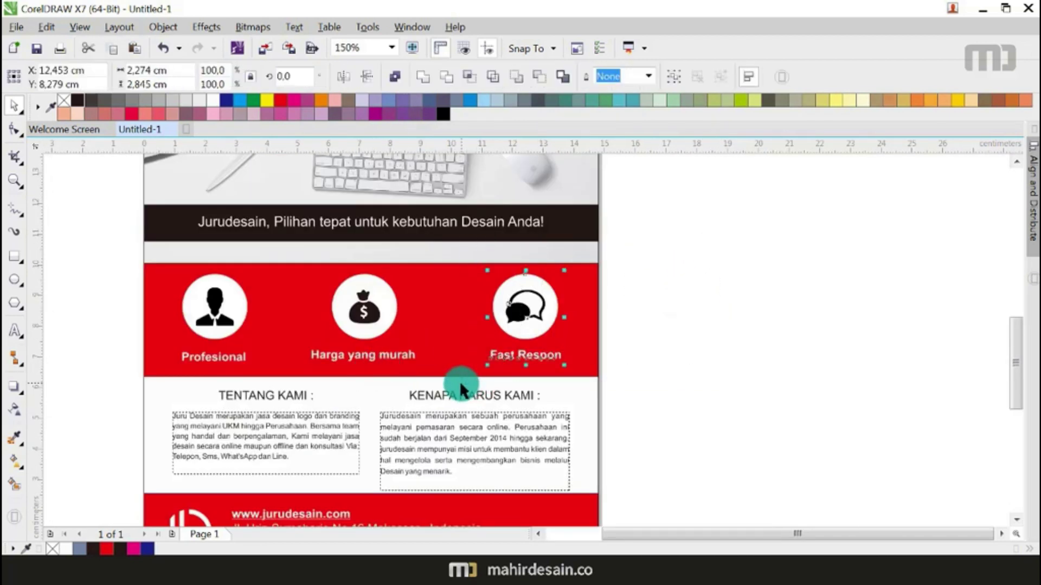
pyautogui.click(856, 300)
pyautogui.click(368, 353)
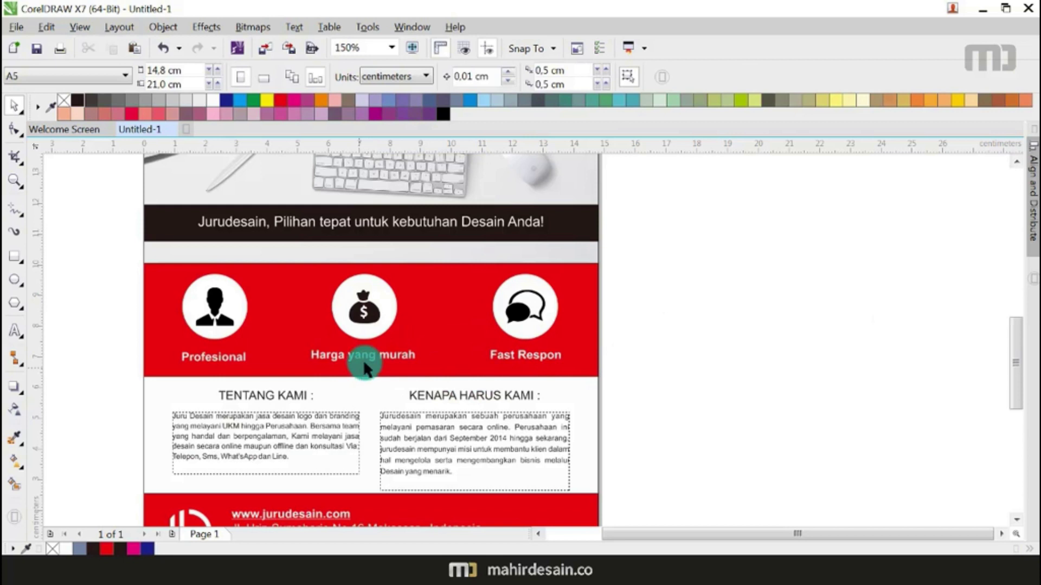
pyautogui.keyDown('shift'); pyautogui.click(368, 331); pyautogui.keyUp('shift')
pyautogui.press('c')
pyautogui.click(775, 317)
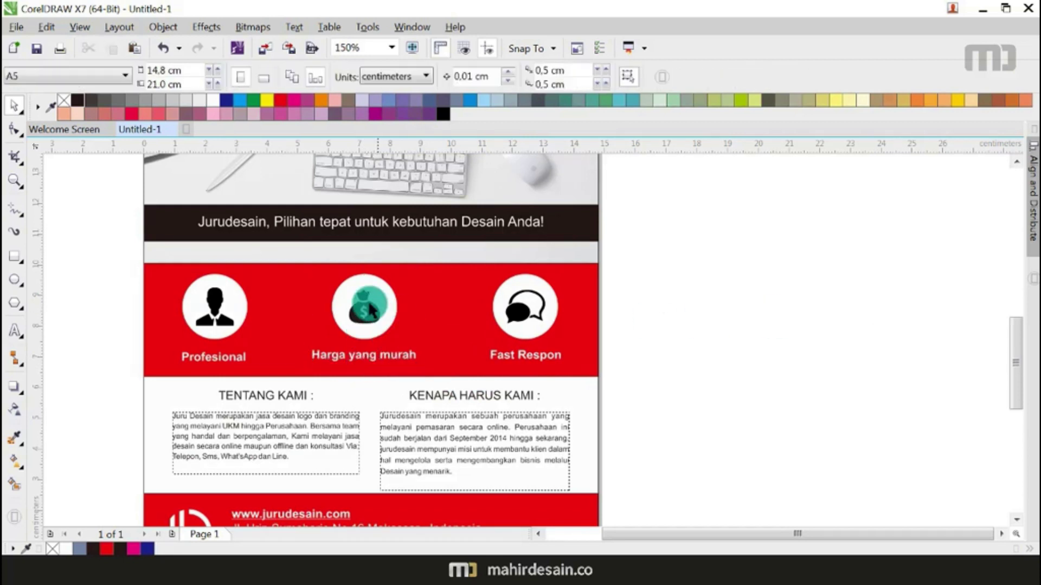
# Step: Group the money-bag icon with Harga yang murah and the person icon with Profesional
pyautogui.click(324, 351)
pyautogui.keyDown('shift'); pyautogui.click(364, 324); pyautogui.keyUp('shift')
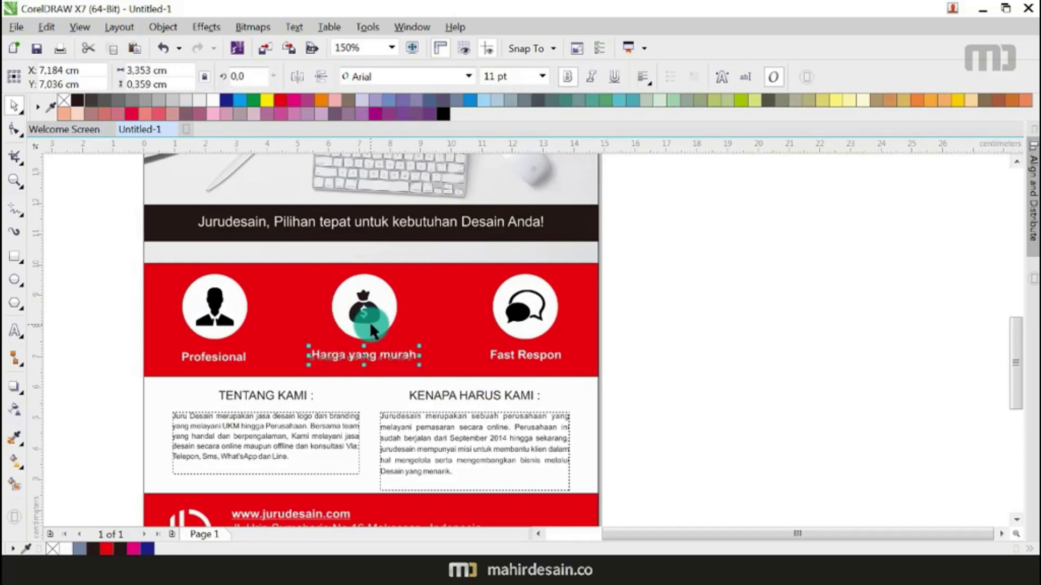
pyautogui.keyDown('shift'); pyautogui.click(372, 318); pyautogui.keyUp('shift')
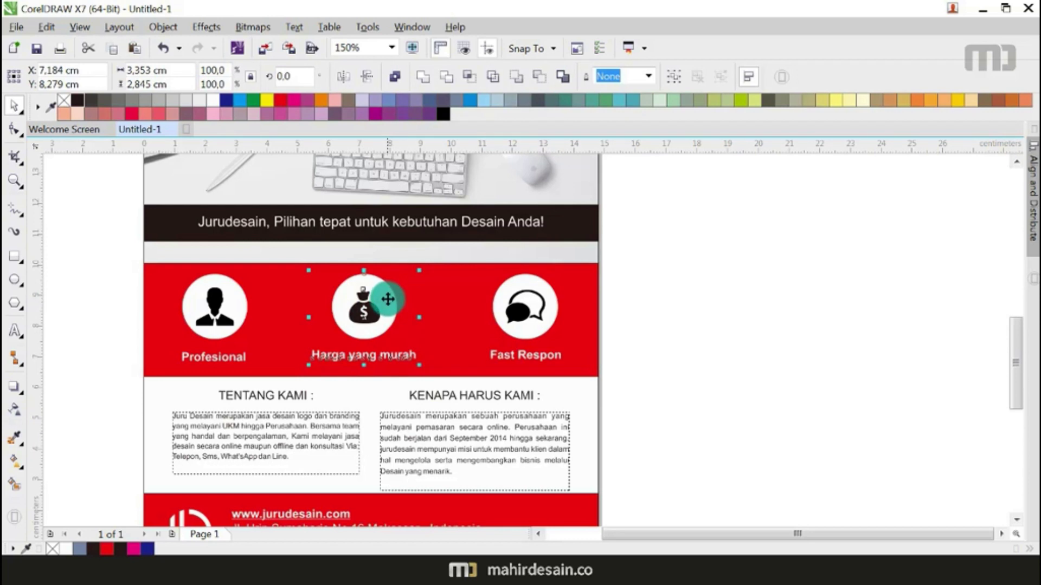
pyautogui.hotkey('ctrl', 'g')
pyautogui.click(237, 359)
pyautogui.keyDown('shift'); pyautogui.click(239, 312); pyautogui.keyUp('shift')
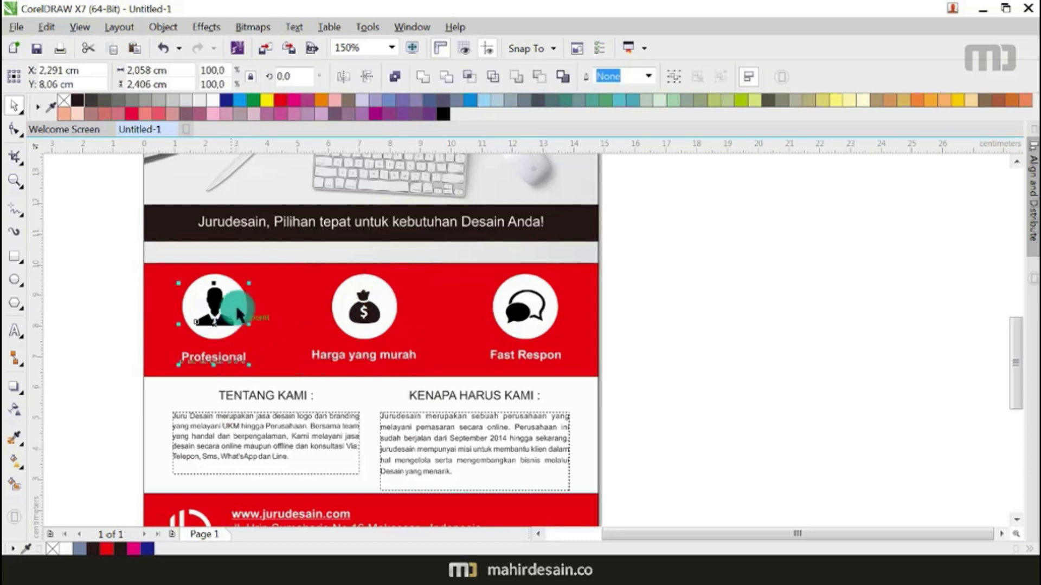
pyautogui.hotkey('ctrl', 'g')
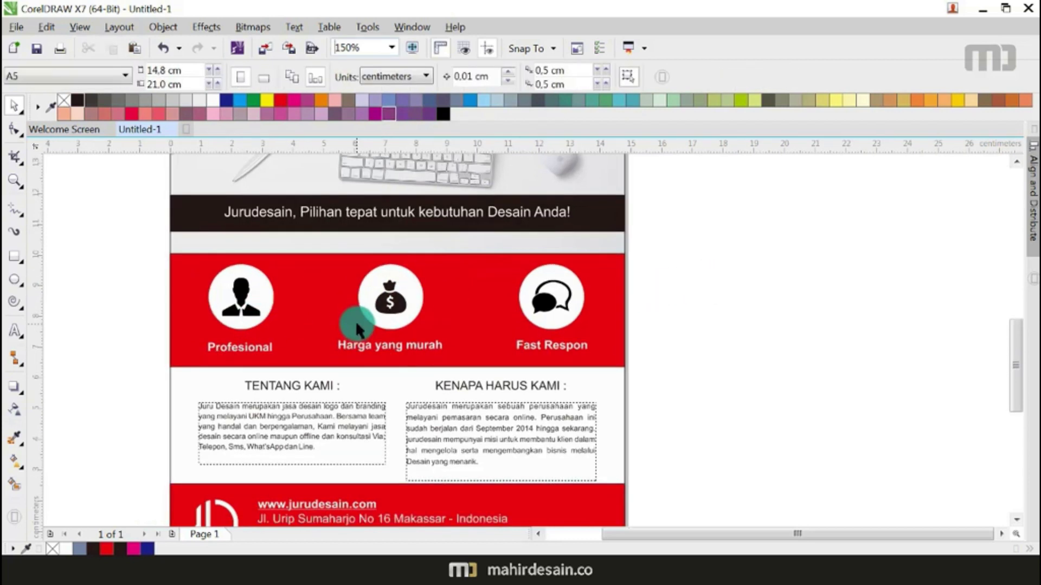
# Step: Zoom to fit the whole page and select the red banner at the top right
pyautogui.click(392, 46)
pyautogui.click(381, 64)
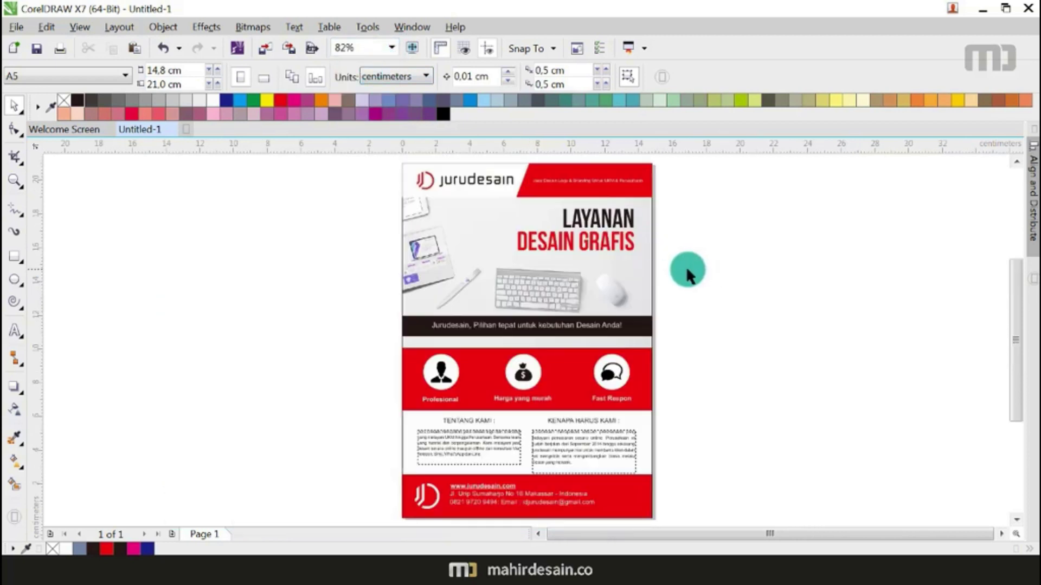
pyautogui.click(644, 187)
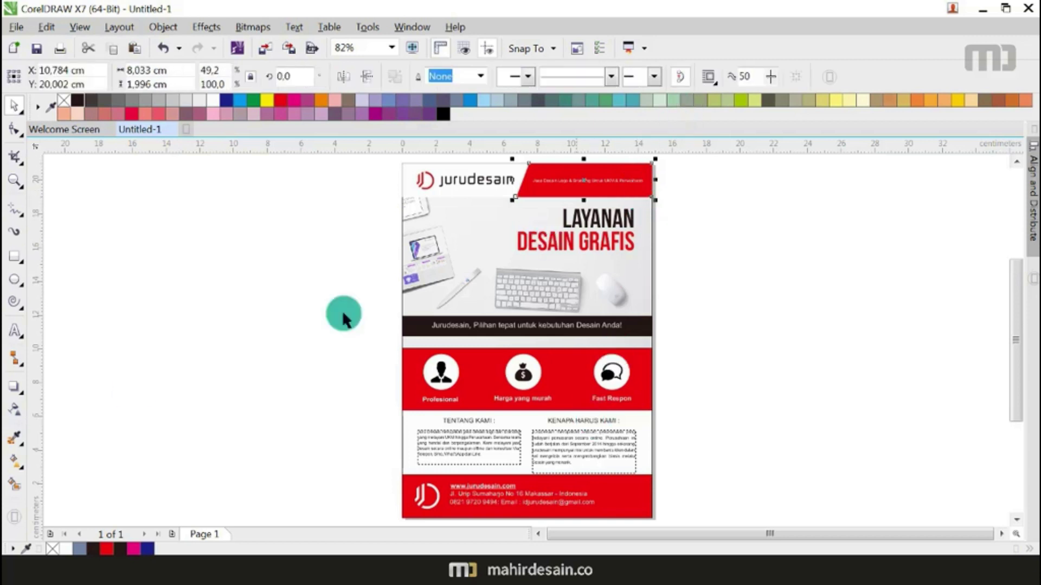
# Step: Give the header banner a red-to-black gradient and adjust its start and end points
pyautogui.click(13, 460)
pyautogui.moveTo(548, 191); pyautogui.dragTo(675, 183)
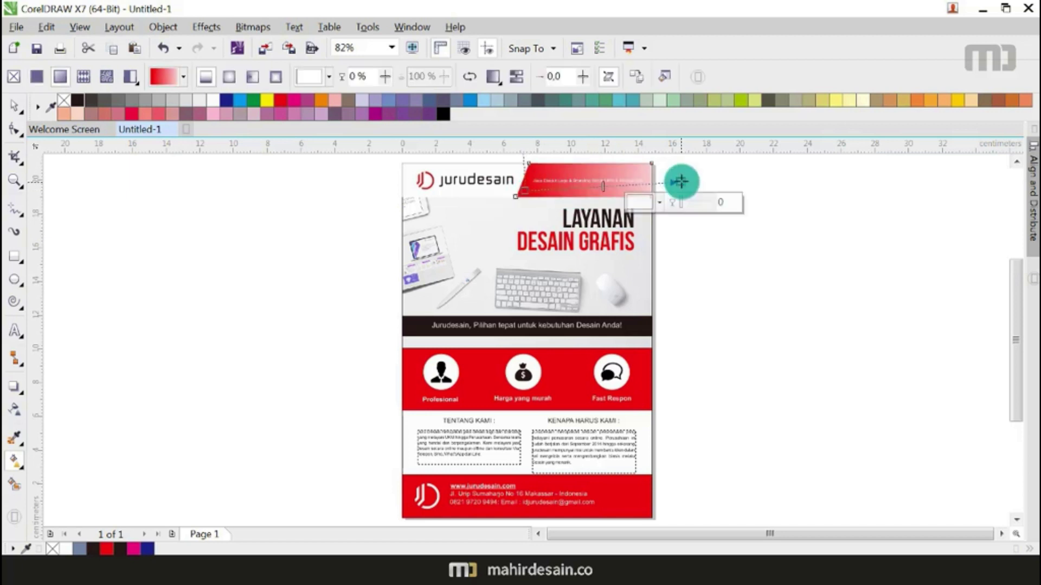
pyautogui.click(82, 101)
pyautogui.click(530, 187)
pyautogui.moveTo(682, 182); pyautogui.dragTo(769, 185)
pyautogui.moveTo(530, 183); pyautogui.dragTo(556, 183)
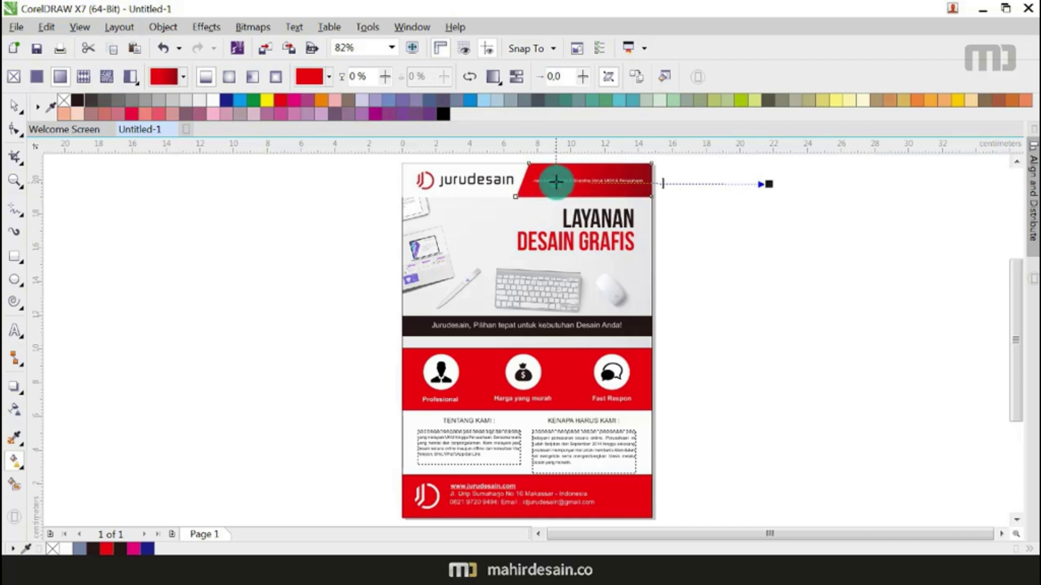
# Step: Give the icon band an elliptical red-to-black gradient centred on the middle icon, stretched taller and wider
pyautogui.moveTo(484, 368); pyautogui.dragTo(701, 363)
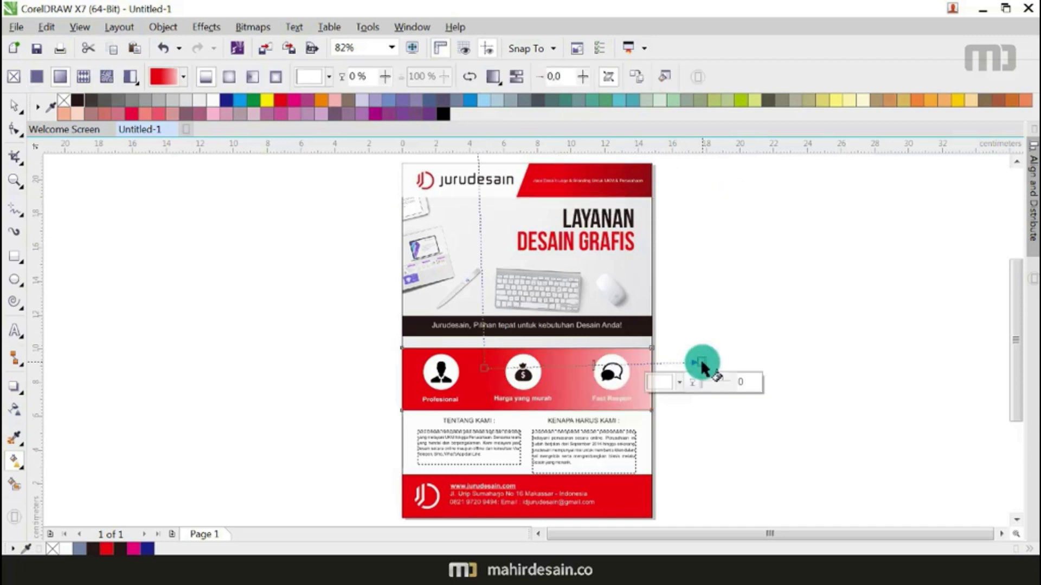
pyautogui.click(233, 80)
pyautogui.moveTo(593, 356); pyautogui.dragTo(529, 375)
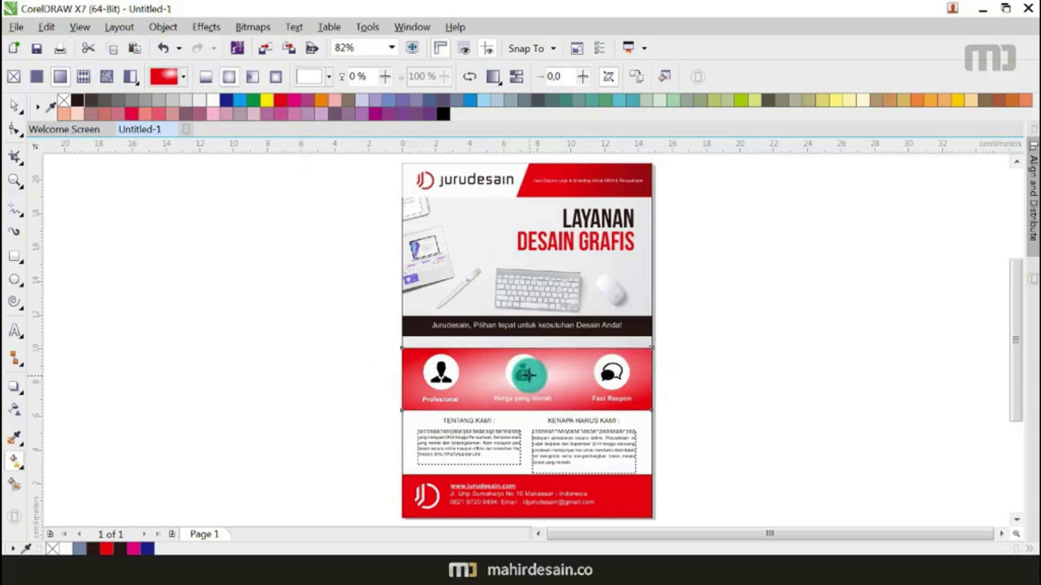
pyautogui.click(281, 99)
pyautogui.click(700, 360)
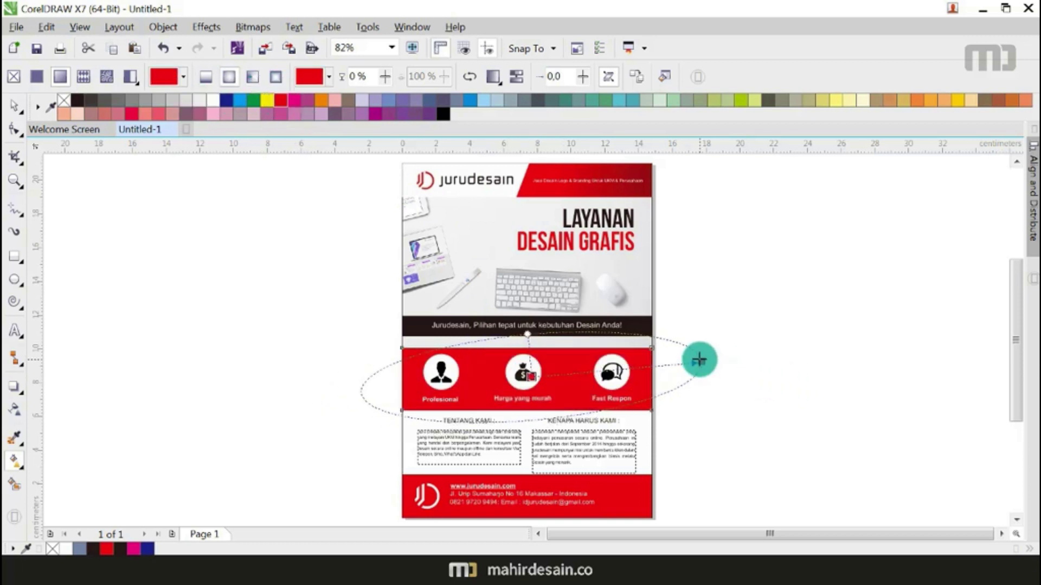
pyautogui.click(77, 99)
pyautogui.moveTo(529, 333); pyautogui.dragTo(527, 256)
pyautogui.moveTo(705, 362); pyautogui.dragTo(808, 365)
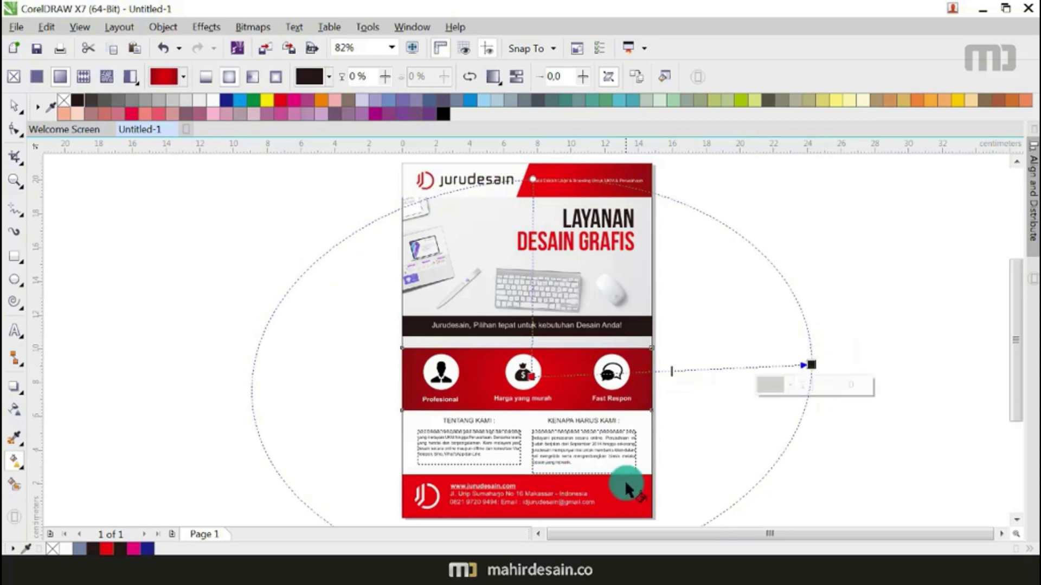
# Step: Apply the same elliptical red gradient to the bottom contact band, shifting its centre and enlarging it
pyautogui.scroll(-3, 557, 336)
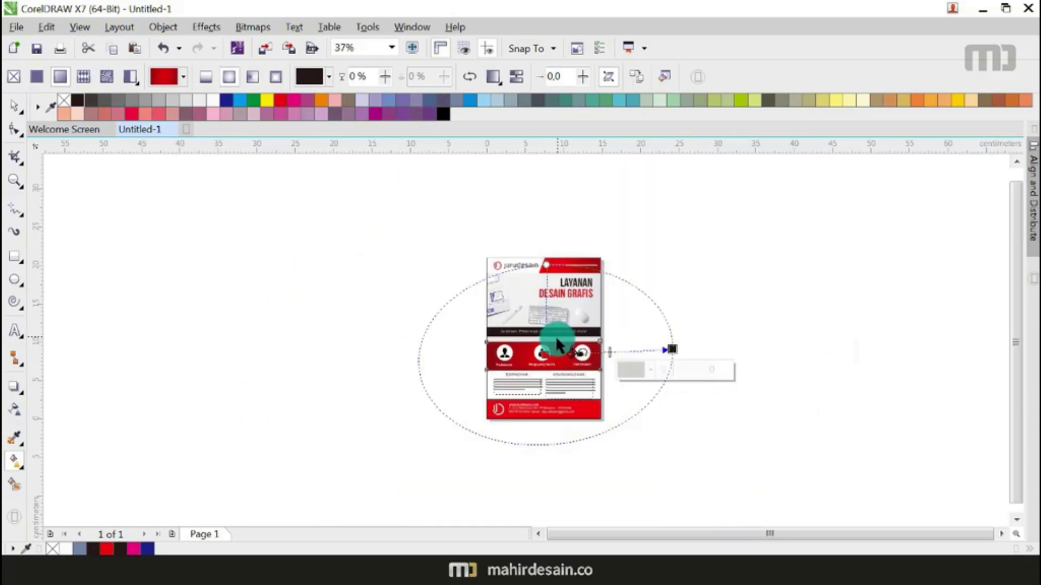
pyautogui.click(591, 413)
pyautogui.scroll(3, 590, 413)
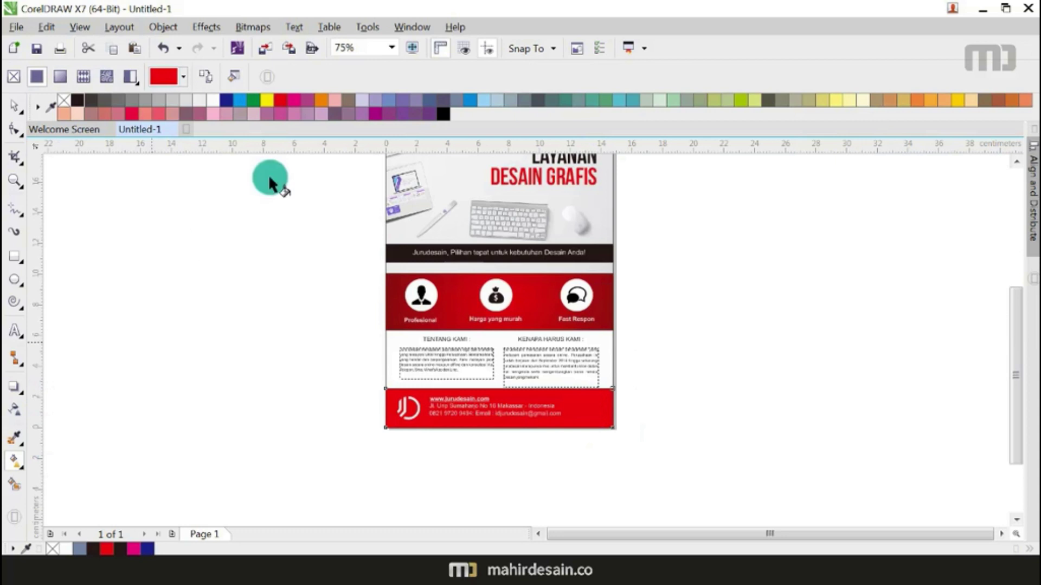
pyautogui.click(455, 285)
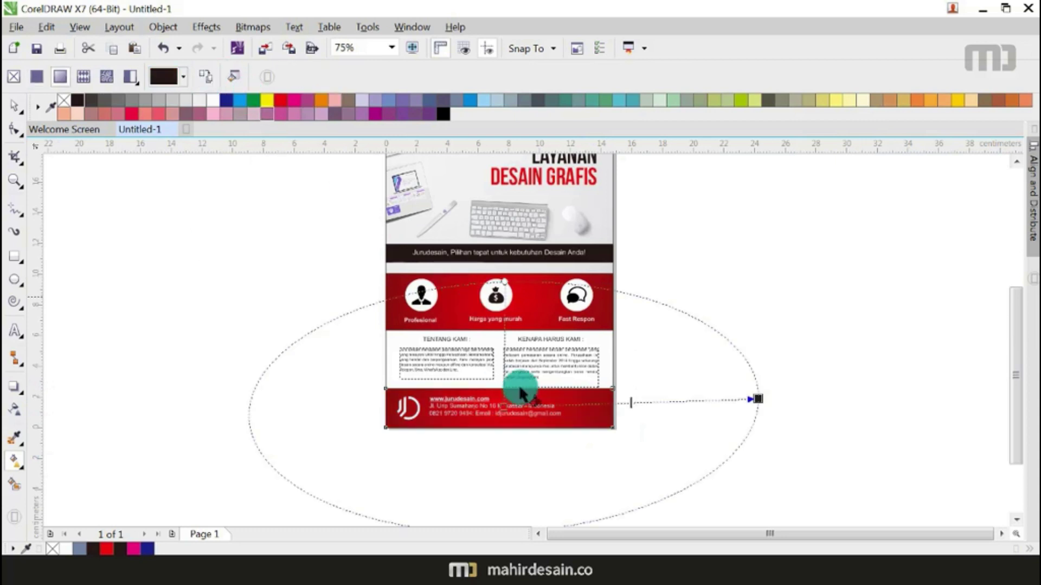
pyautogui.moveTo(499, 408); pyautogui.dragTo(473, 395)
pyautogui.moveTo(757, 398); pyautogui.dragTo(785, 401)
# Step: Shift the header gradient's start point left, then zoom to fit the whole page
pyautogui.scroll(-2, 537, 374)
pyautogui.scroll(2, 500, 250)
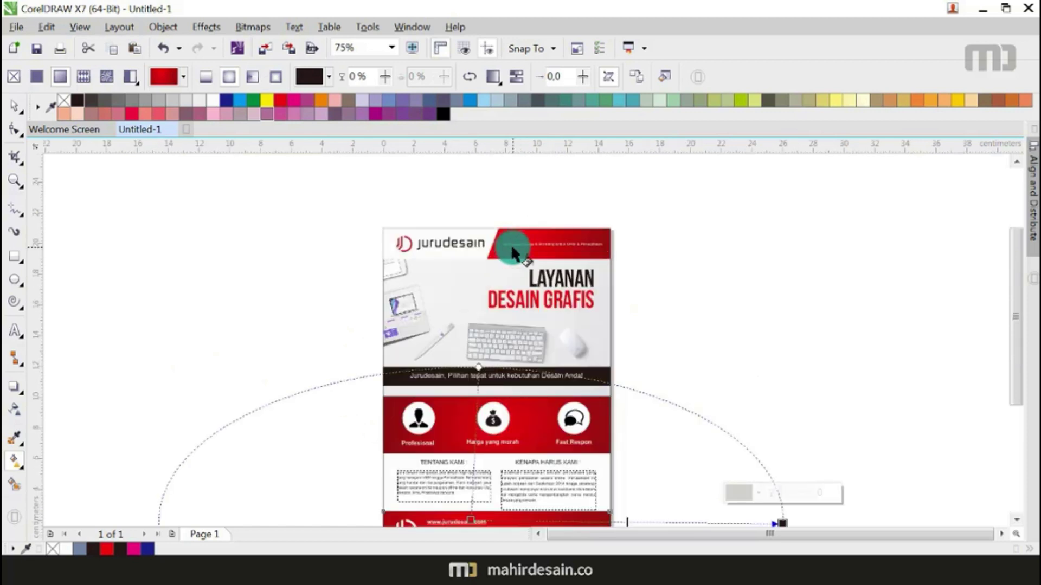
pyautogui.click(509, 245)
pyautogui.moveTo(511, 248); pyautogui.dragTo(503, 247)
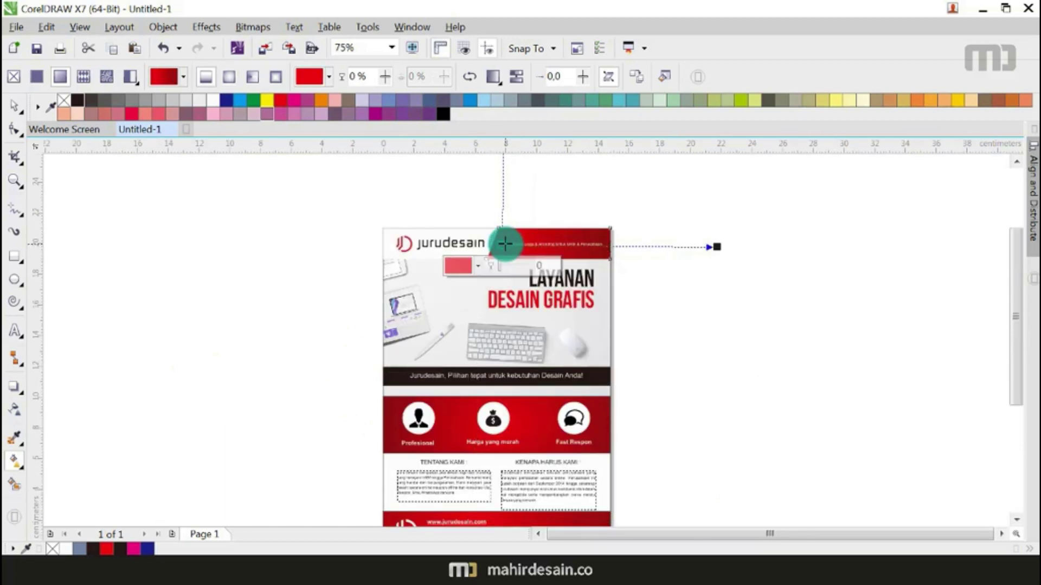
pyautogui.click(15, 105)
pyautogui.click(152, 215)
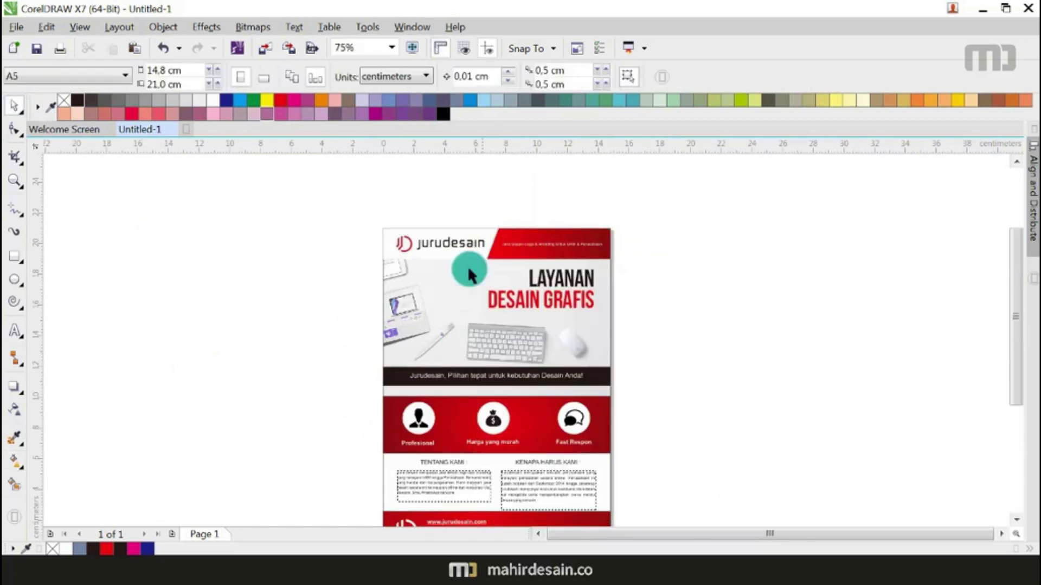
pyautogui.click(391, 48)
pyautogui.click(392, 63)
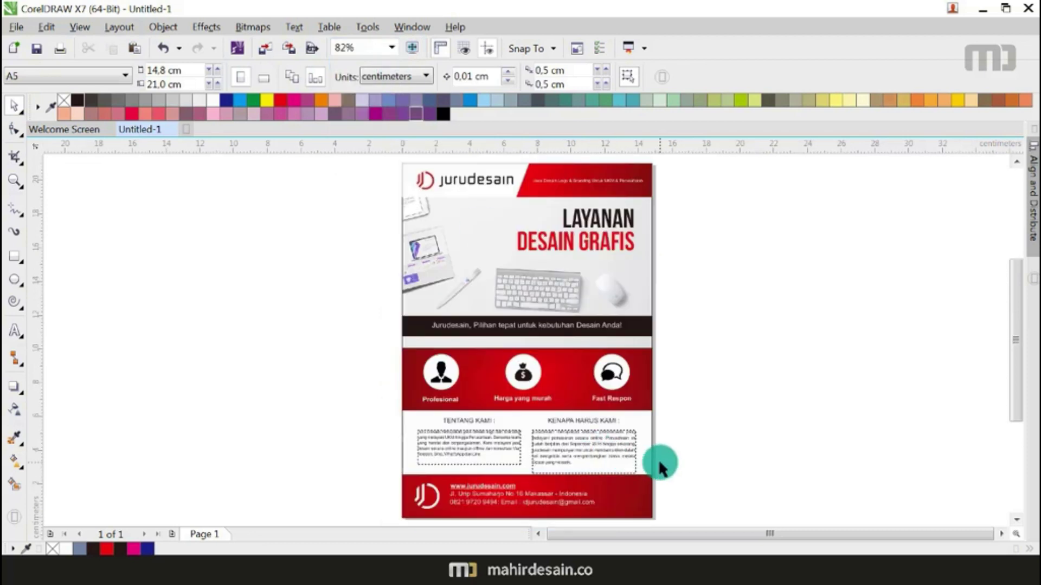
# Step: Ungroup all the objects in the two-column text group
pyautogui.scroll(2, 605, 428)
pyautogui.click(620, 414)
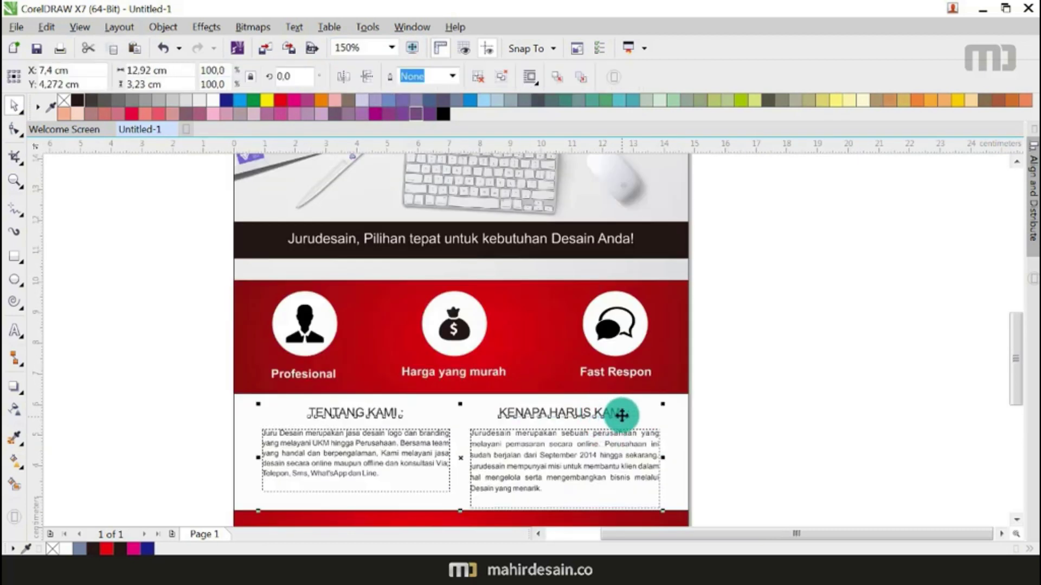
pyautogui.click(135, 408)
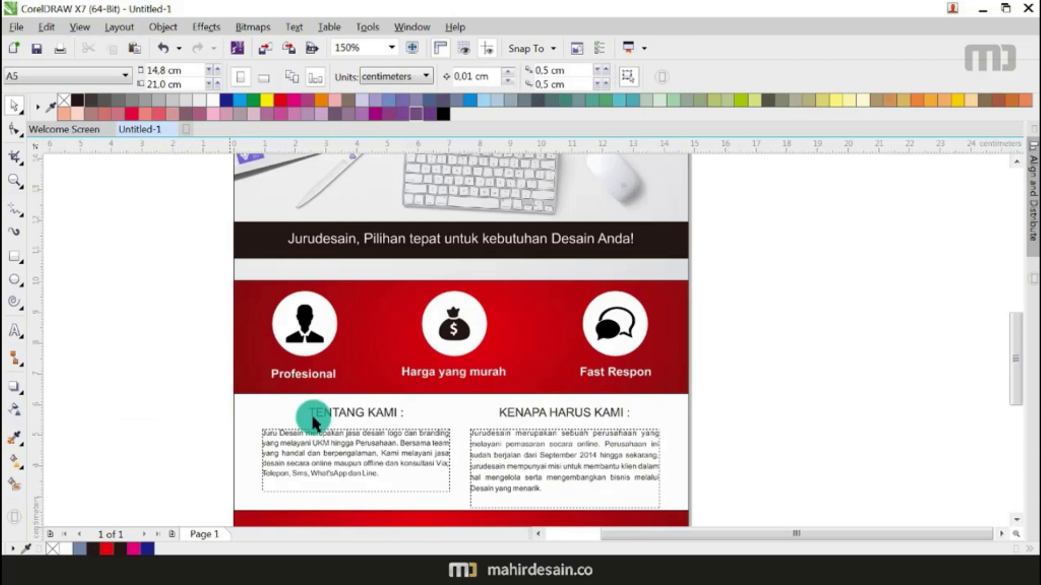
pyautogui.click(337, 410)
pyautogui.rightClick(337, 414)
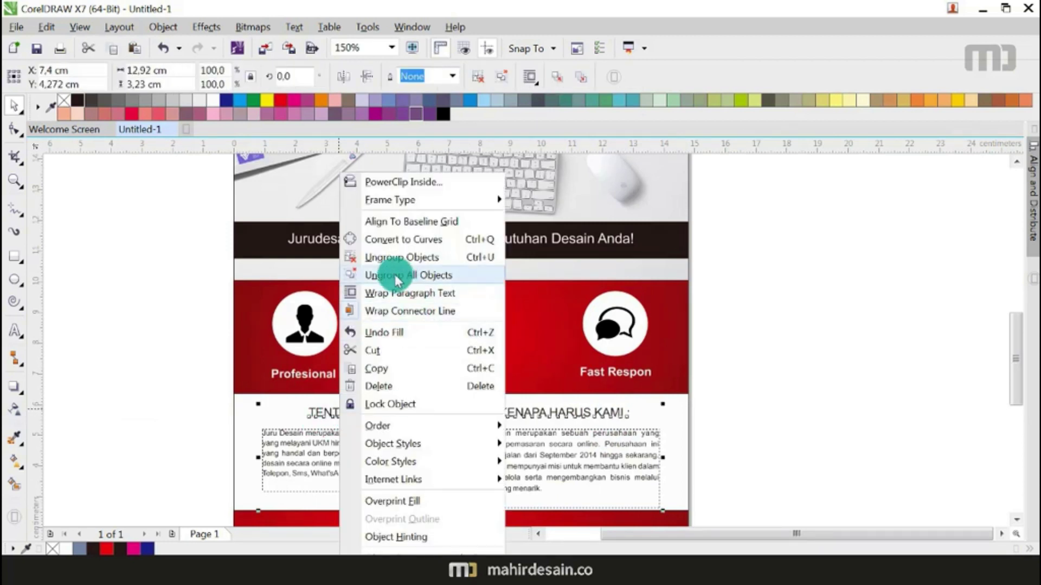
pyautogui.click(398, 273)
# Step: Make the KENAPA HARUS KAMI and TENTANG KAMI headings bold
pyautogui.click(577, 412)
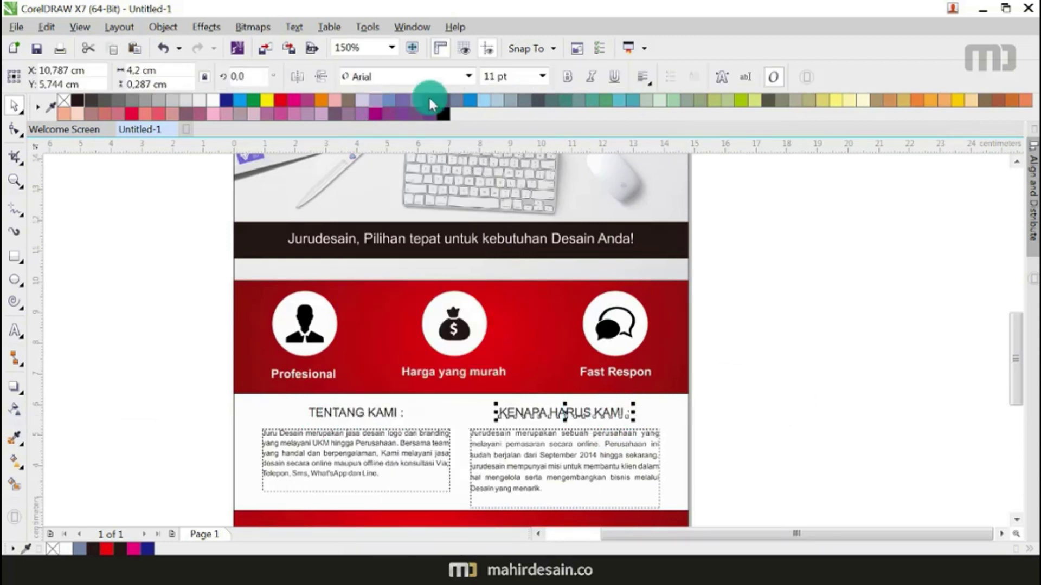
pyautogui.click(560, 80)
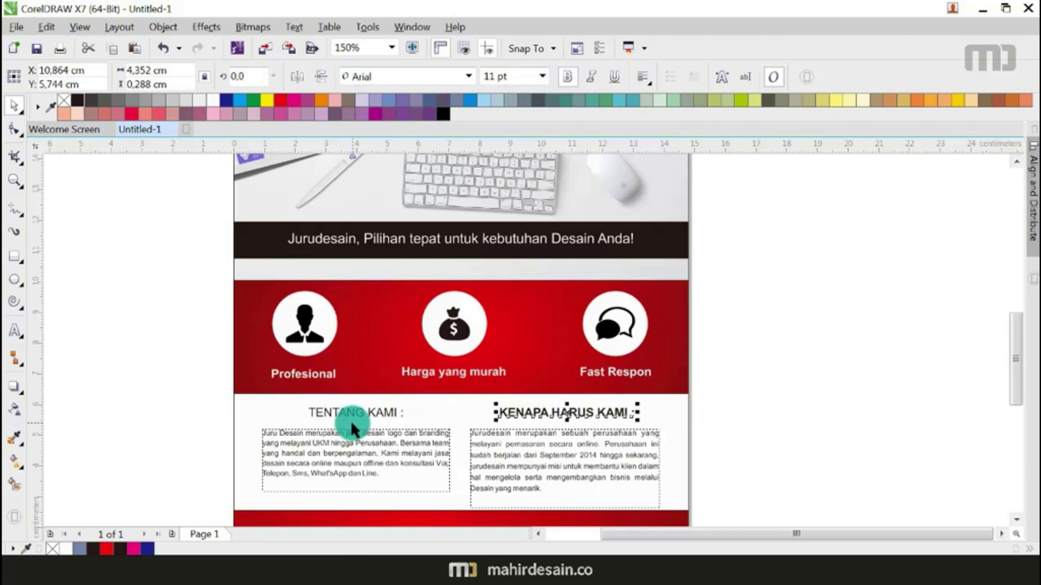
pyautogui.click(354, 413)
pyautogui.click(564, 77)
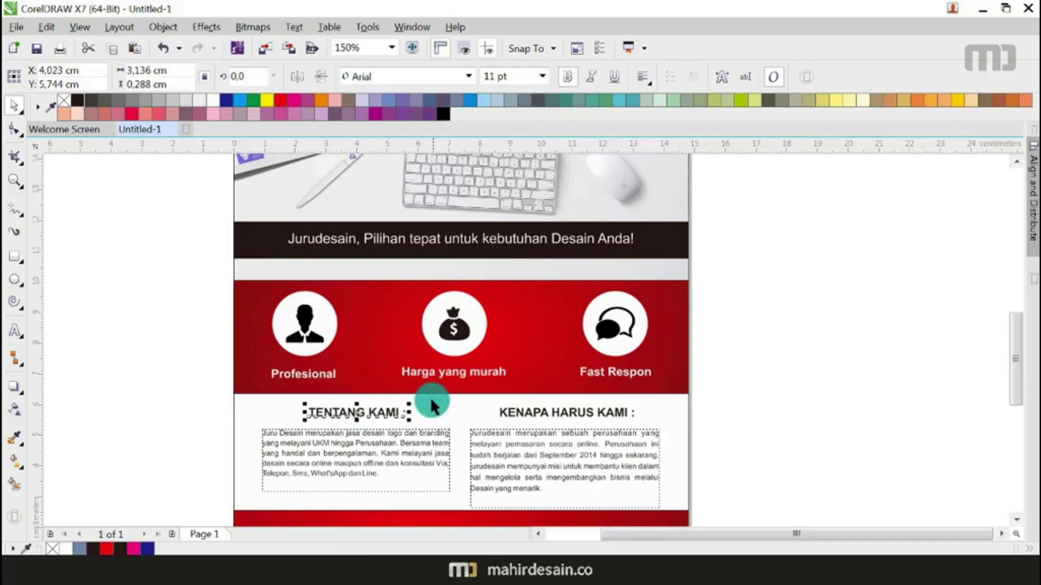
pyautogui.click(838, 409)
pyautogui.scroll(-1, 452, 347)
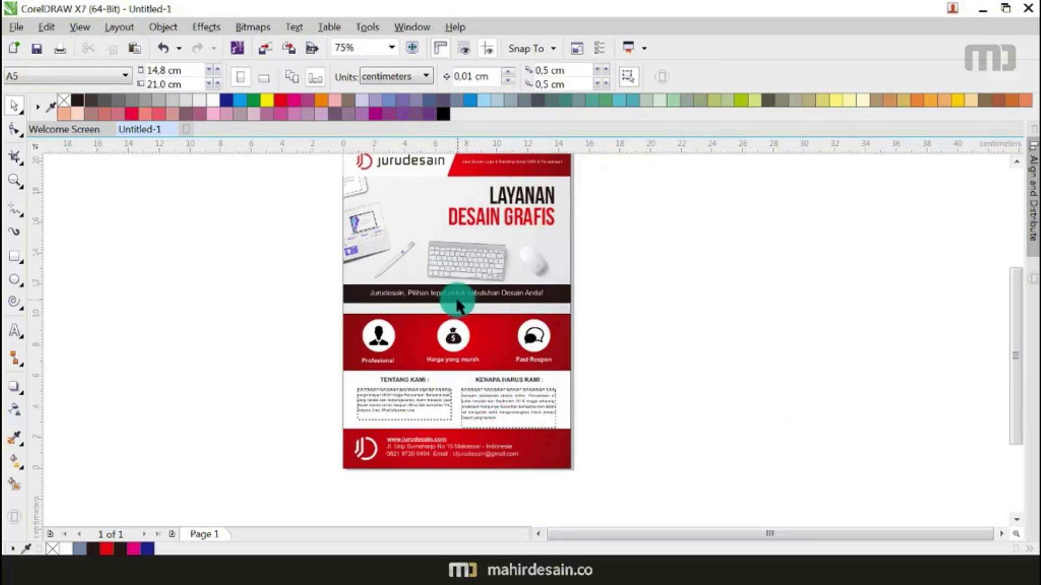
pyautogui.scroll(1, 457, 296)
pyautogui.scroll(-2, 465, 324)
pyautogui.scroll(1, 445, 232)
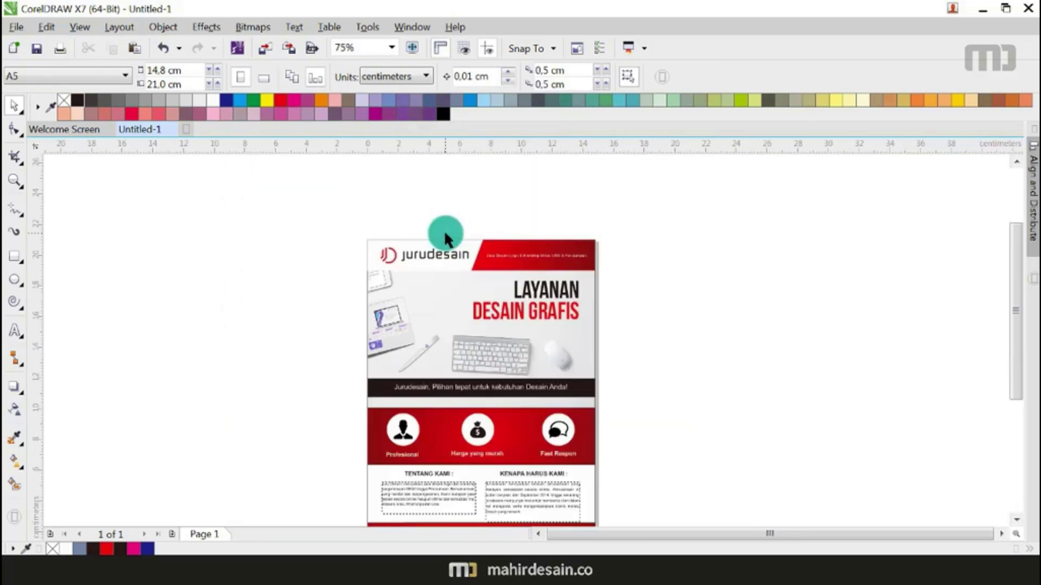
pyautogui.scroll(1, 450, 249)
# Step: Select the header banner and sample a colour from it with the eyedropper
pyautogui.click(391, 236)
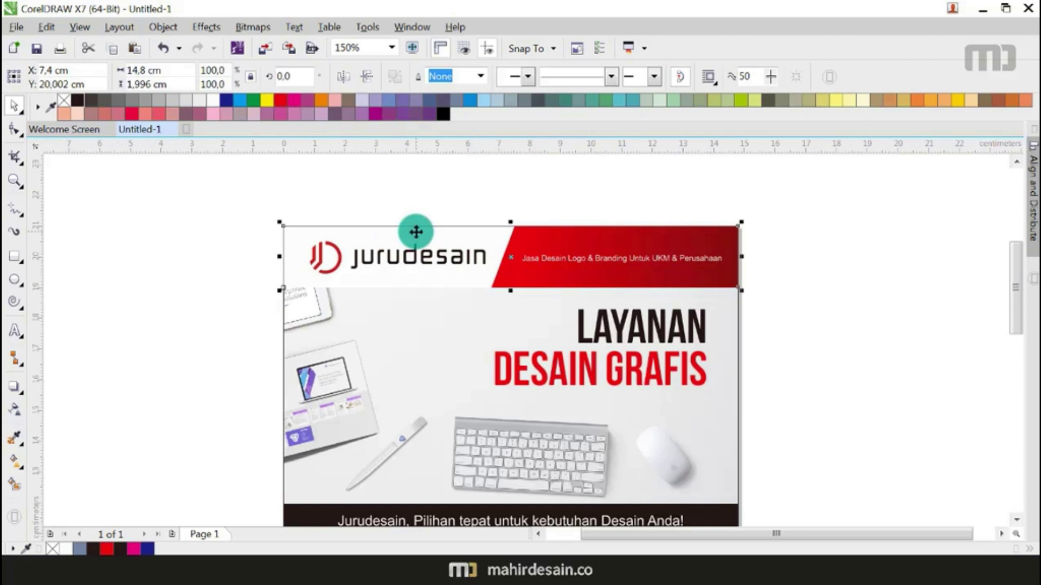
pyautogui.scroll(-1, 406, 235)
pyautogui.click(15, 439)
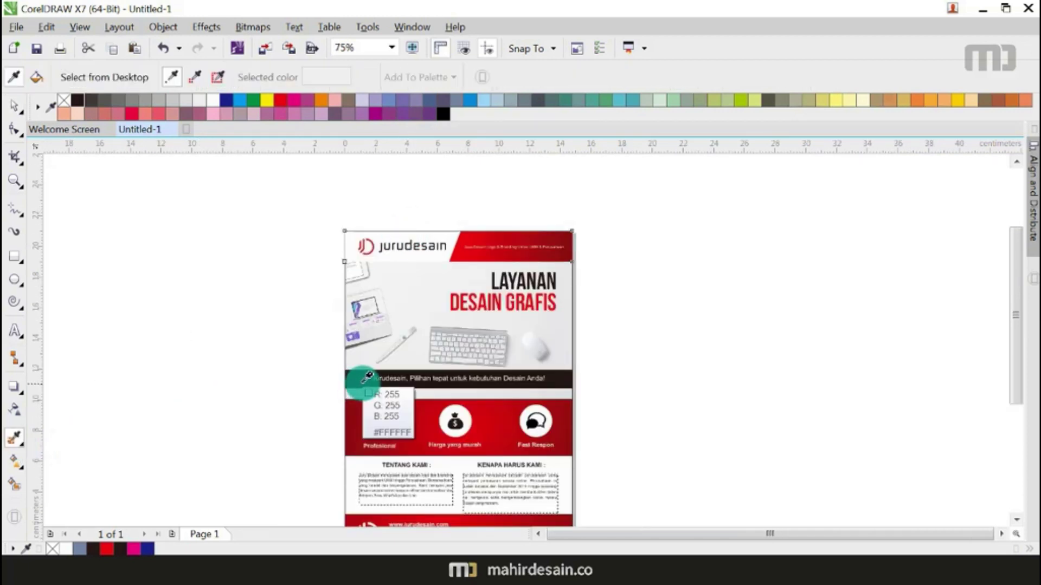
pyautogui.click(425, 254)
pyautogui.scroll(1, 425, 255)
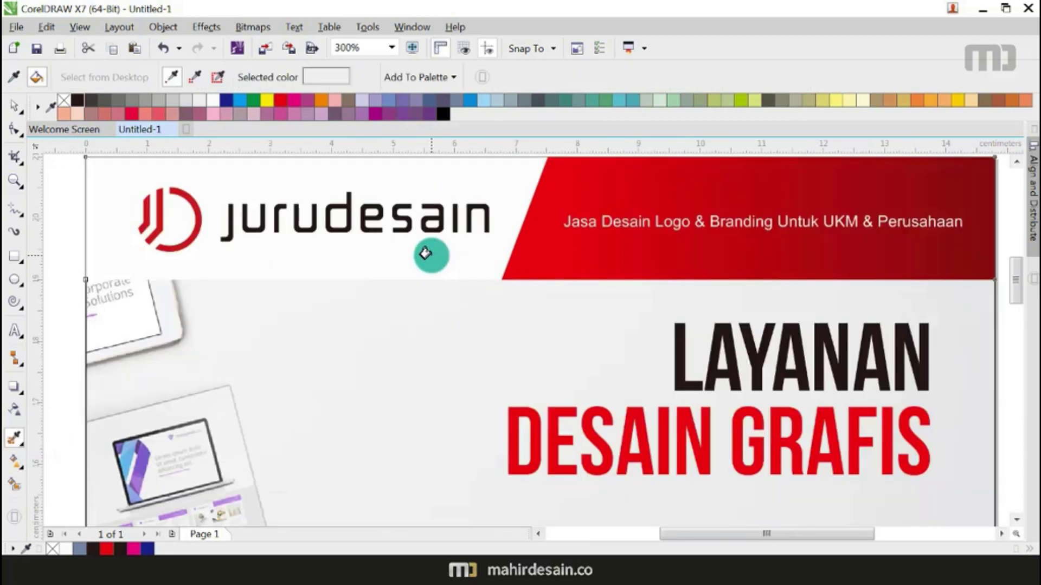
pyautogui.scroll(-1, 428, 255)
pyautogui.click(9, 110)
# Step: Drag a new, re-angled gradient across the header and reposition its start and end handles
pyautogui.click(14, 461)
pyautogui.moveTo(451, 263); pyautogui.dragTo(576, 290)
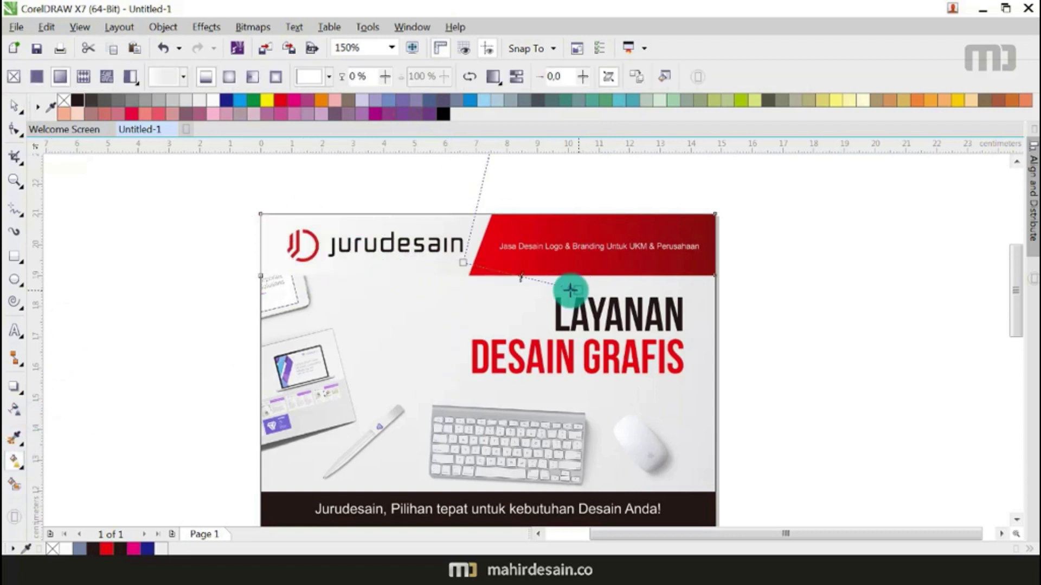
pyautogui.moveTo(463, 263); pyautogui.dragTo(264, 227)
pyautogui.moveTo(575, 290); pyautogui.dragTo(551, 245)
pyautogui.moveTo(263, 226); pyautogui.dragTo(209, 203)
pyautogui.moveTo(551, 245); pyautogui.dragTo(516, 281)
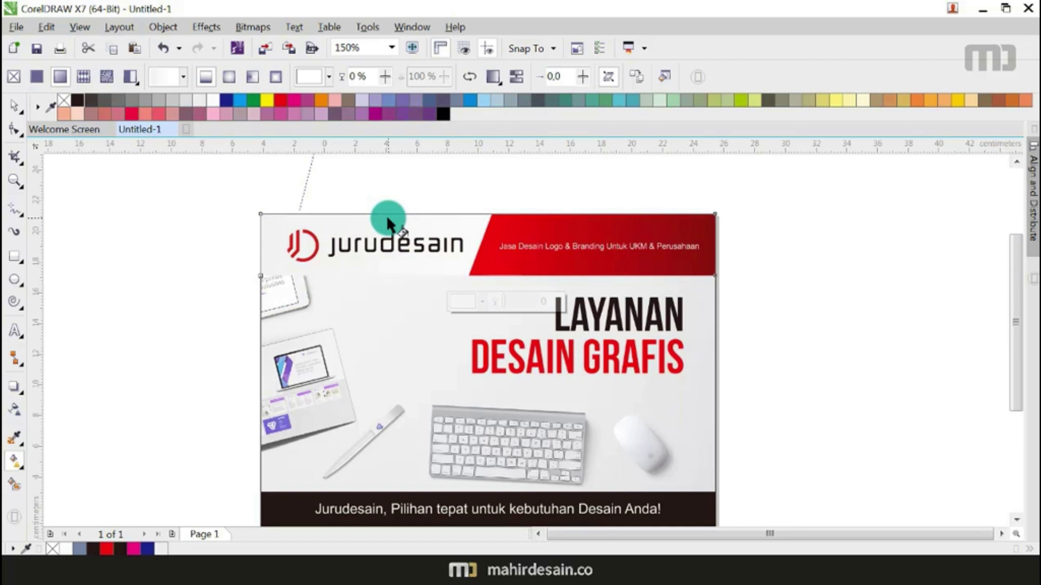
pyautogui.scroll(-1, 388, 215)
pyautogui.scroll(-1, 408, 233)
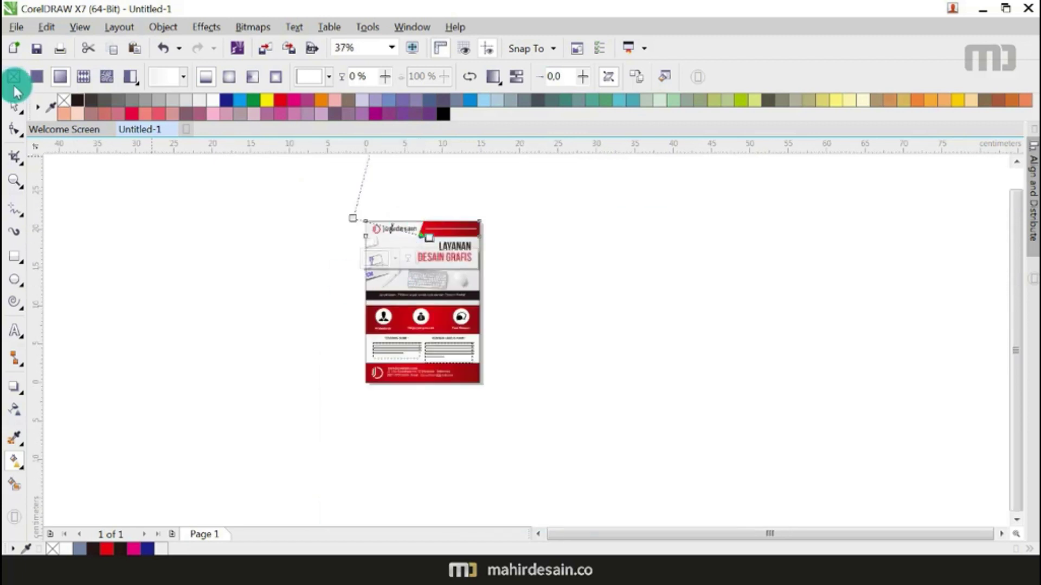
pyautogui.click(15, 103)
pyautogui.scroll(1, 428, 279)
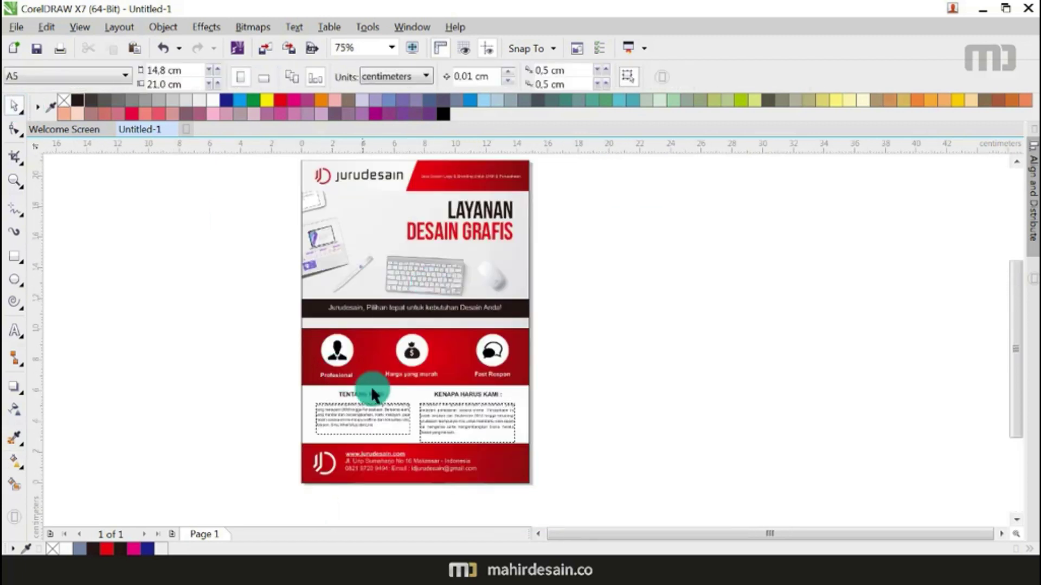
# Step: Try recolouring the TENTANG KAMI paragraph with a sampled colour, then undo it
pyautogui.click(14, 442)
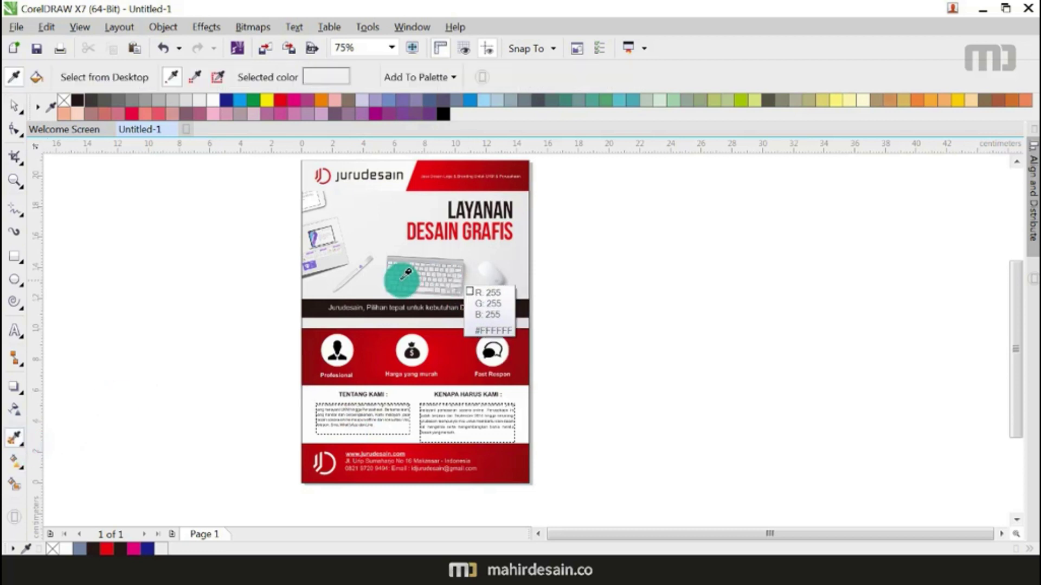
pyautogui.click(309, 402)
pyautogui.hotkey('ctrl', 'z')
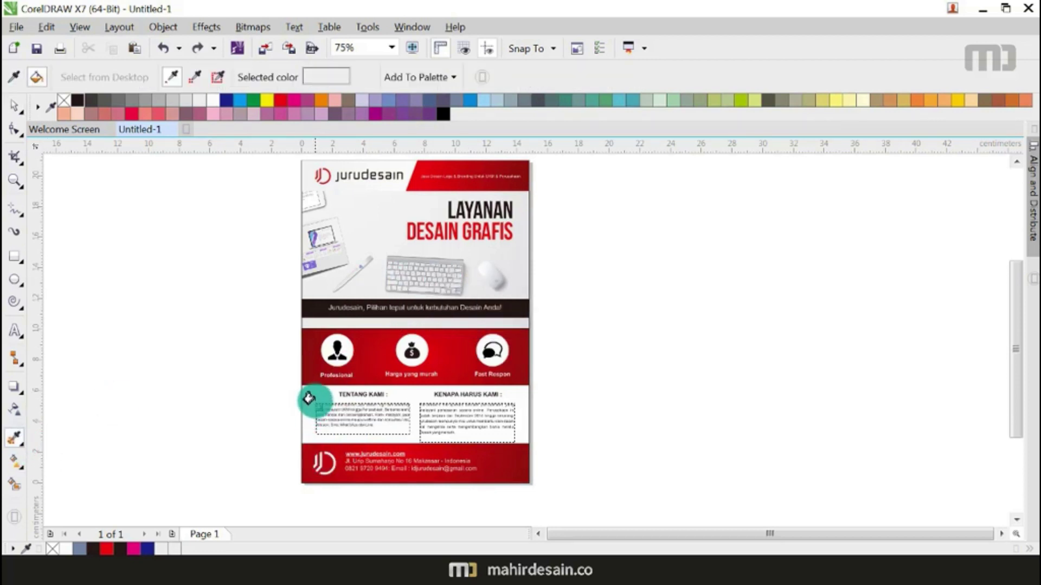
pyautogui.click(14, 113)
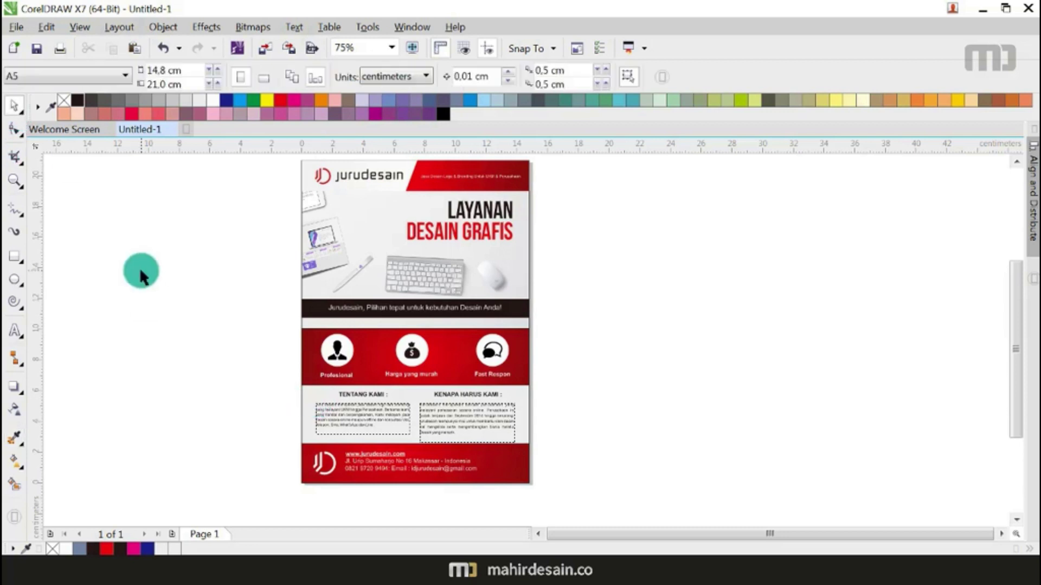
# Step: Re-angle the background's gradient fill by dragging its start and end nodes
pyautogui.click(17, 461)
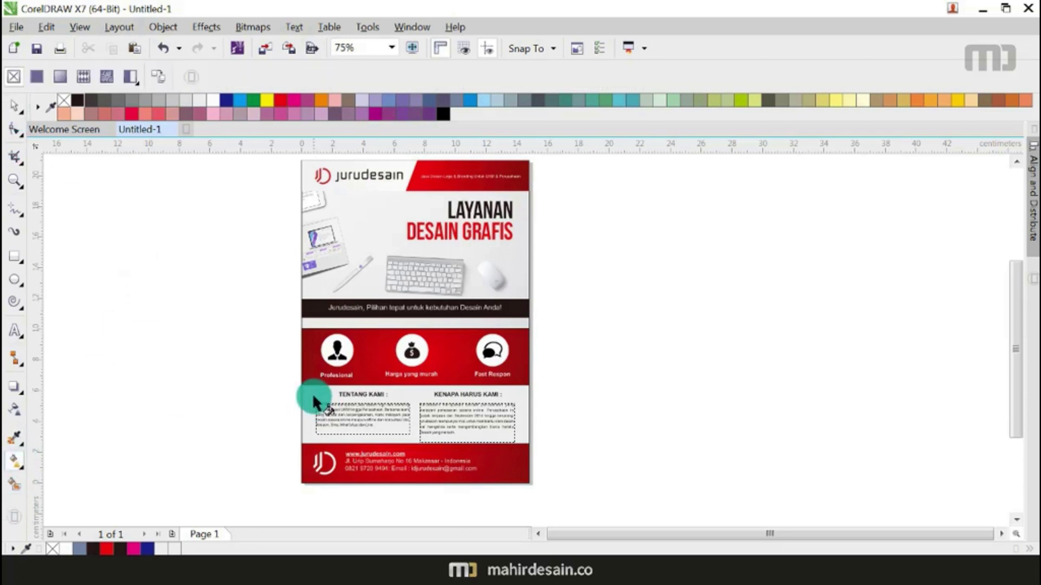
pyautogui.moveTo(316, 391); pyautogui.dragTo(554, 344)
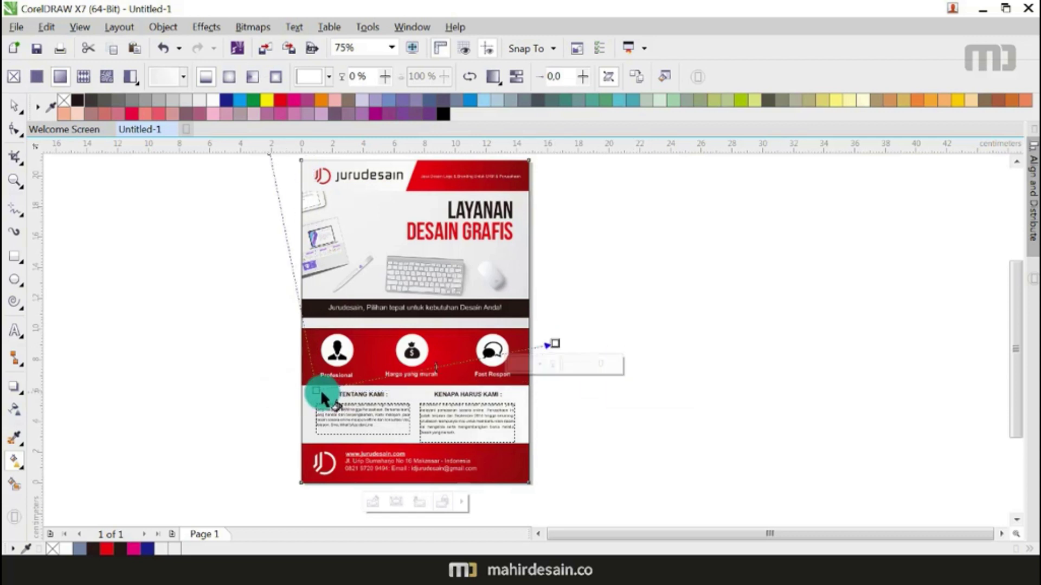
pyautogui.moveTo(316, 391); pyautogui.dragTo(354, 463)
pyautogui.moveTo(551, 344); pyautogui.dragTo(401, 386)
pyautogui.moveTo(349, 462); pyautogui.dragTo(365, 480)
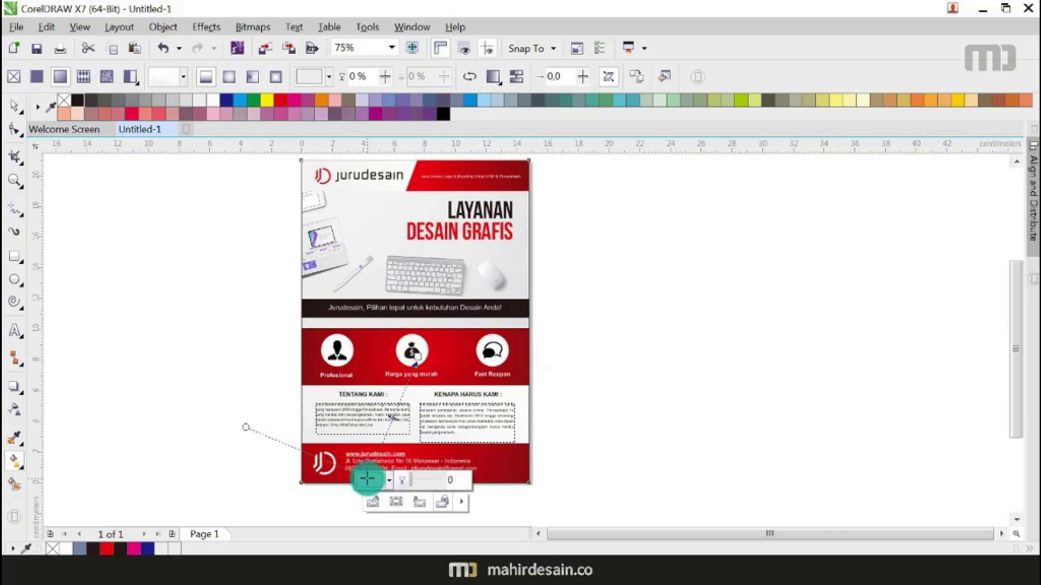
# Step: Move the dark tagline banner slightly lower
pyautogui.click(14, 105)
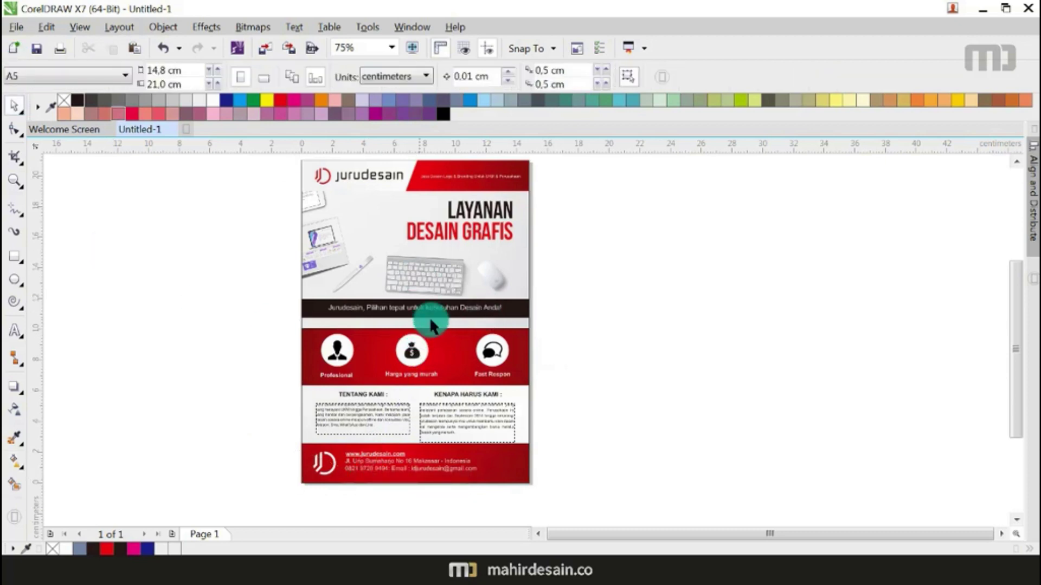
pyautogui.scroll(2, 448, 313)
pyautogui.moveTo(738, 283); pyautogui.dragTo(144, 318)
pyautogui.moveTo(365, 291); pyautogui.dragTo(361, 316)
# Step: Colour the word 'tepat' in the tagline yellow
pyautogui.press('F8')
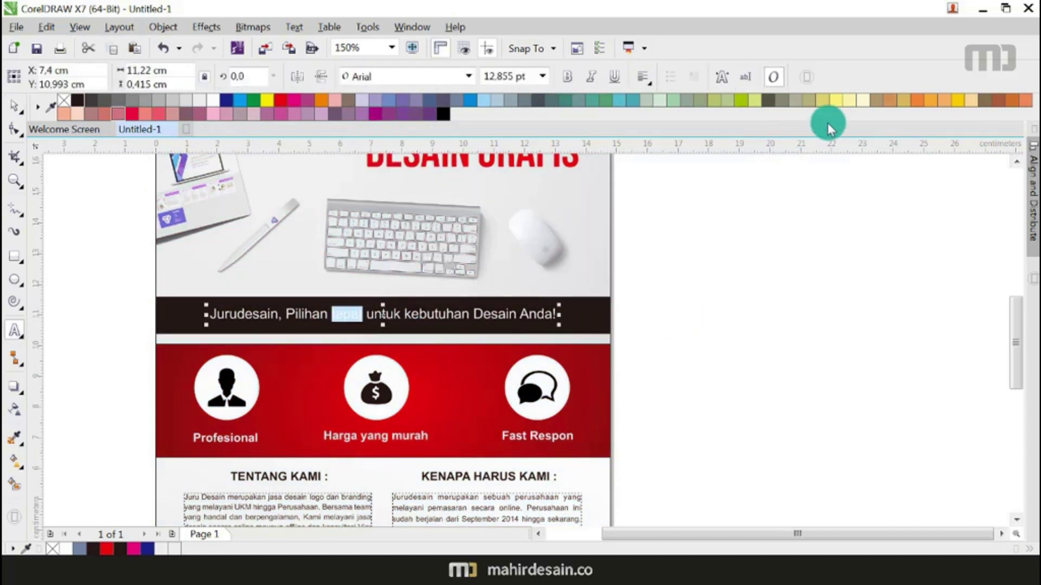
pyautogui.click(958, 102)
pyautogui.click(14, 103)
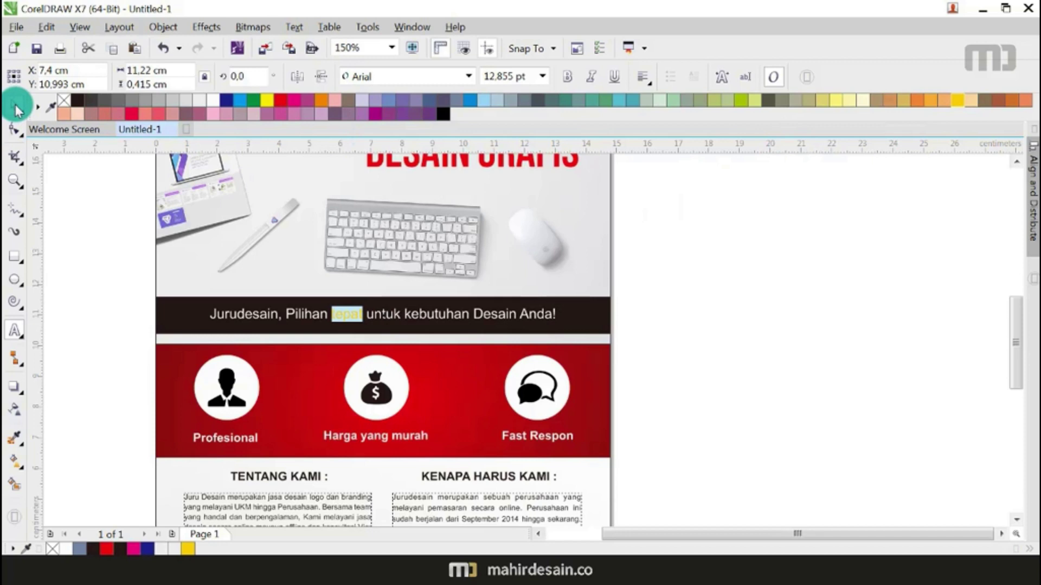
pyautogui.click(400, 342)
# Step: Select the words 'Logo & Branding' in the header service line
pyautogui.scroll(-2, 399, 341)
pyautogui.scroll(2, 427, 249)
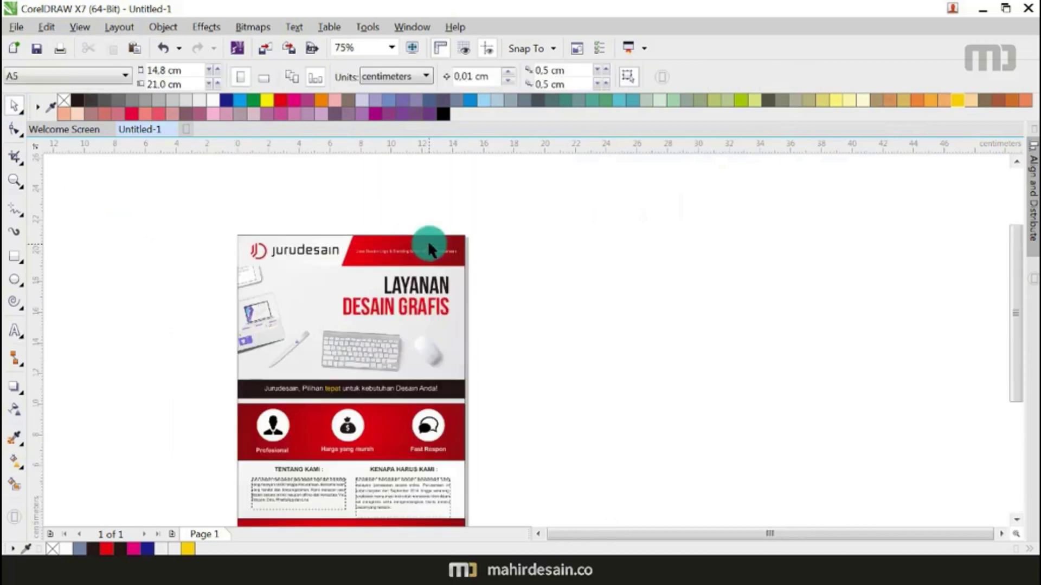
pyautogui.scroll(2, 399, 251)
pyautogui.doubleClick(294, 247)
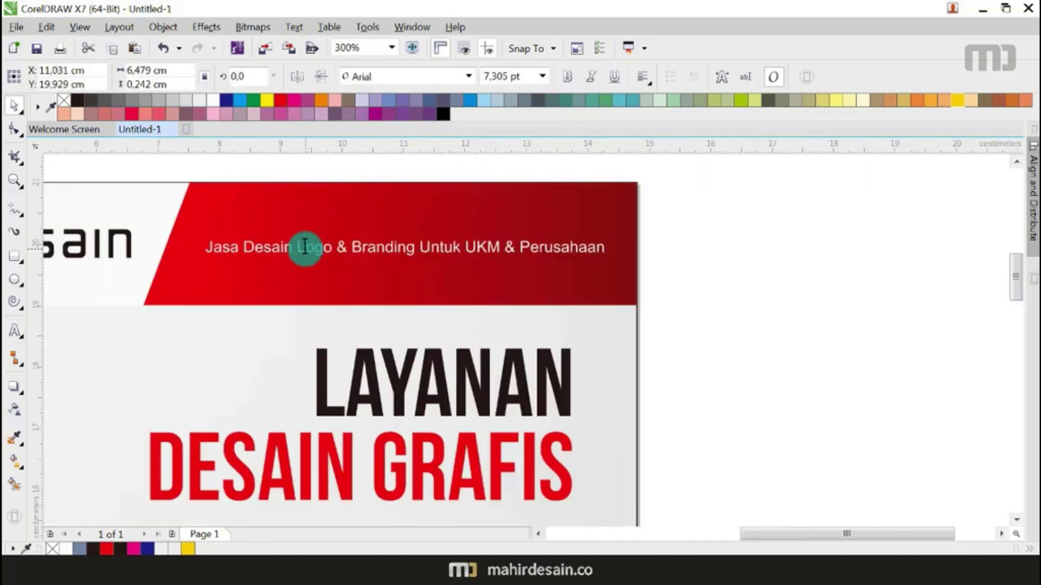
pyautogui.moveTo(294, 248); pyautogui.dragTo(418, 248)
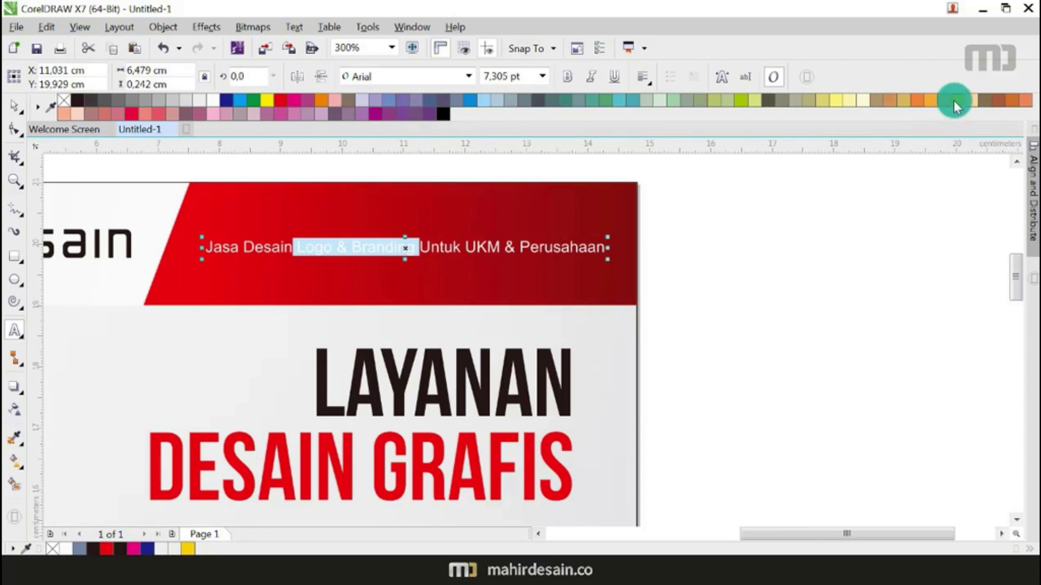
pyautogui.scroll(-3, 548, 232)
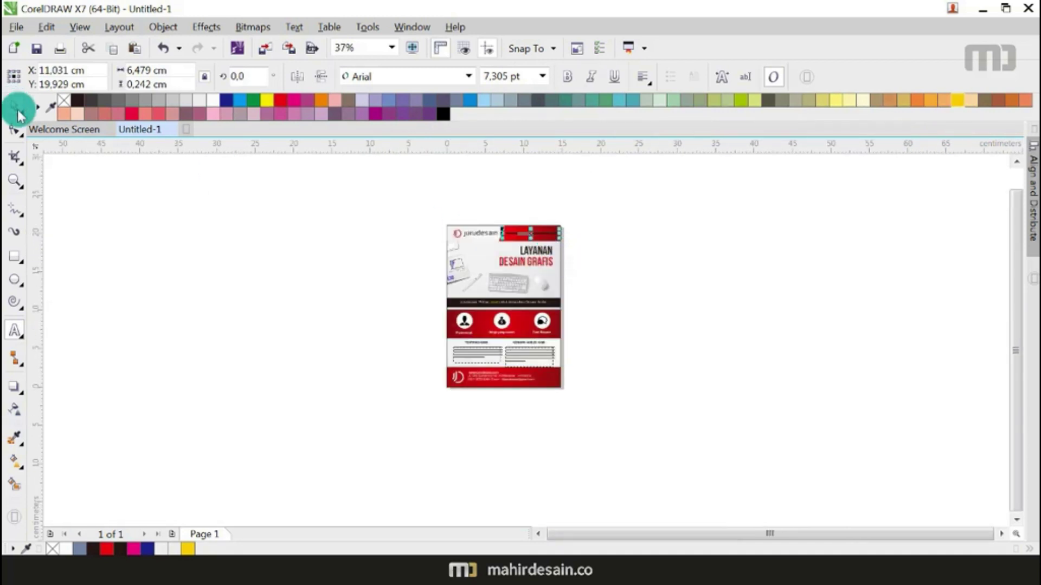
pyautogui.click(16, 109)
pyautogui.click(573, 254)
# Step: Enlarge the LAYANAN DESAIN GRAFIS headline and fit the whole flyer page in view
pyautogui.scroll(1, 537, 252)
pyautogui.moveTo(623, 223); pyautogui.dragTo(461, 282)
pyautogui.click(489, 245)
pyautogui.scroll(-1, 439, 239)
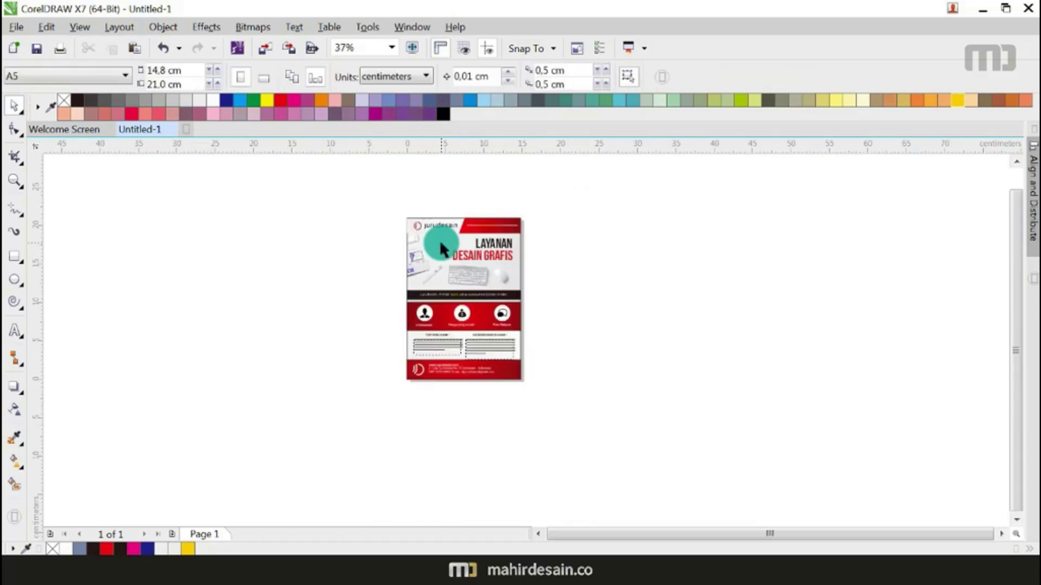
pyautogui.click(393, 49)
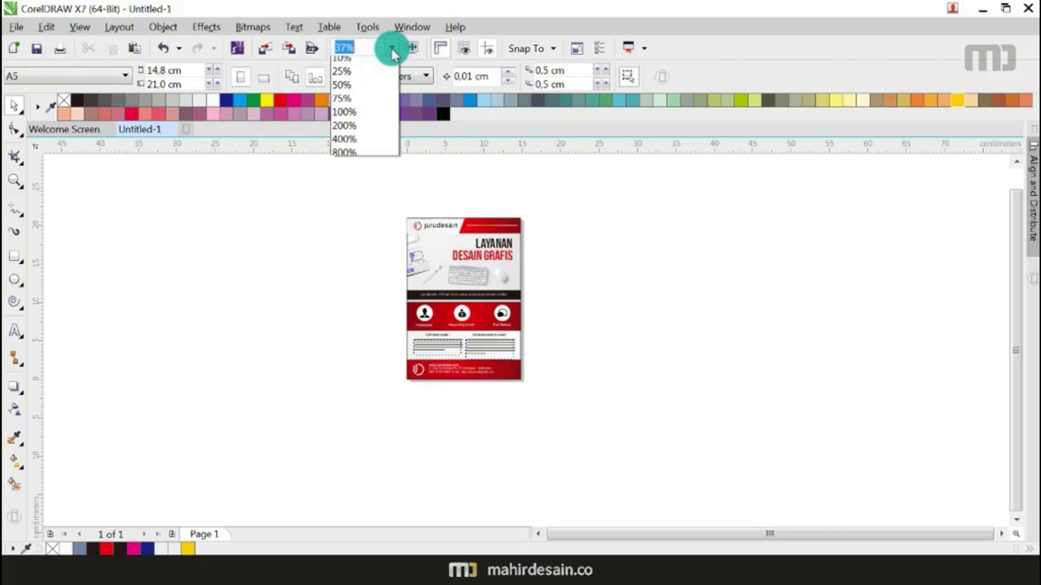
pyautogui.click(379, 64)
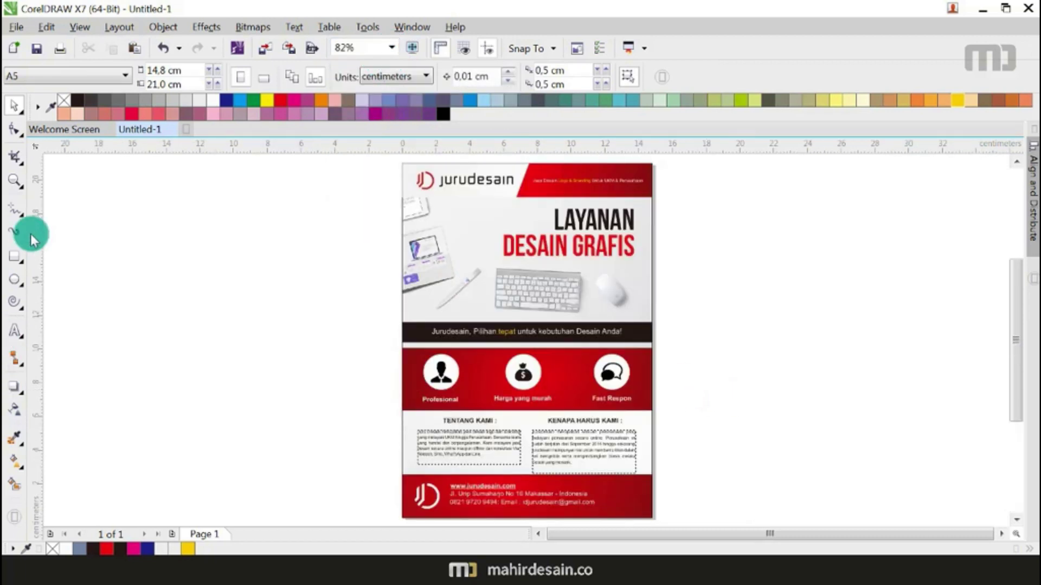
# Step: Place a copy of the dark tagline banner below the icons row and squash it into a line
pyautogui.click(11, 264)
pyautogui.scroll(2, 576, 465)
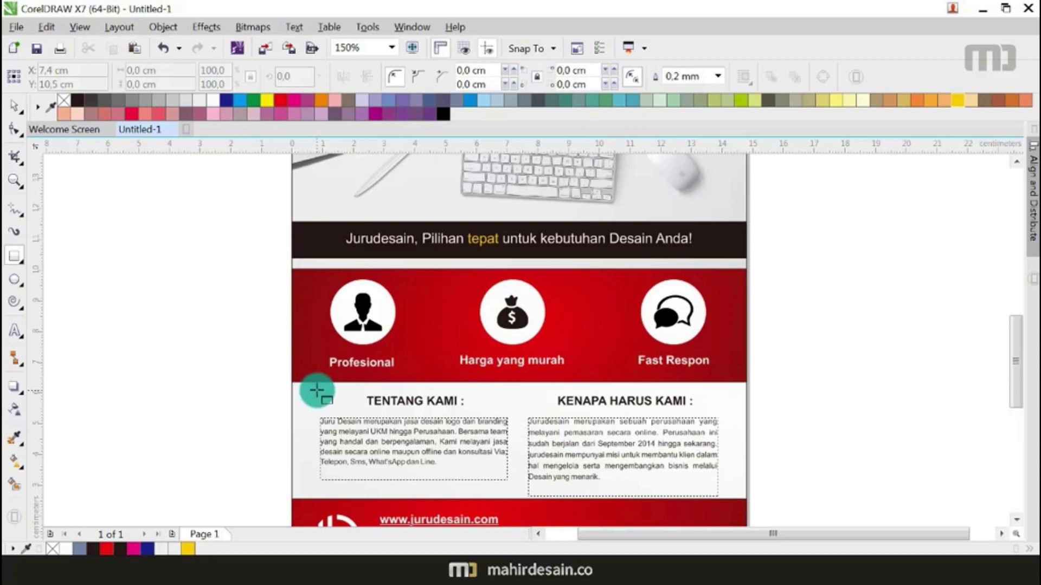
pyautogui.scroll(4, 292, 381)
pyautogui.scroll(-3, 274, 372)
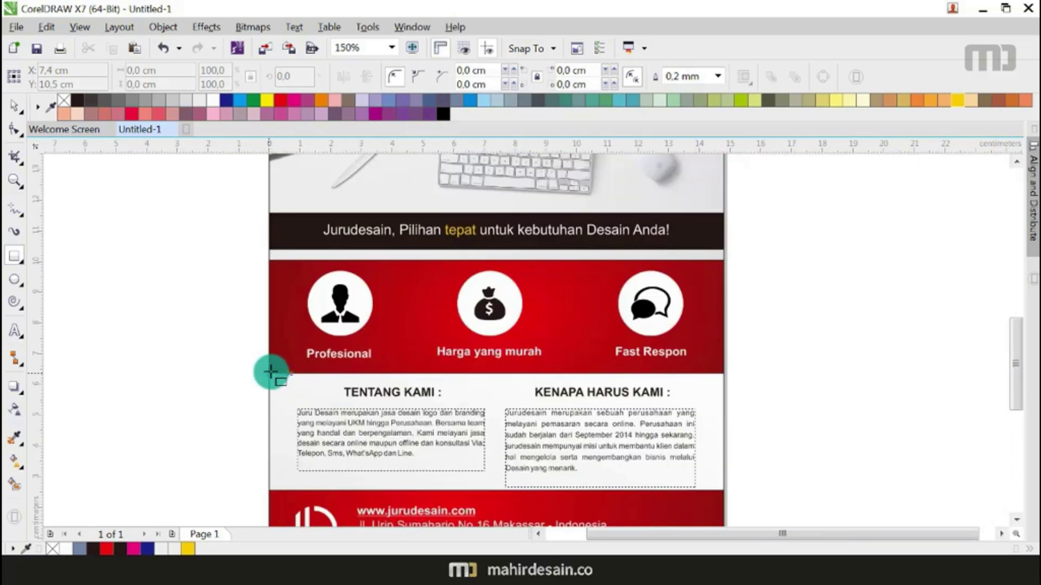
pyautogui.press('space')
pyautogui.click(285, 226)
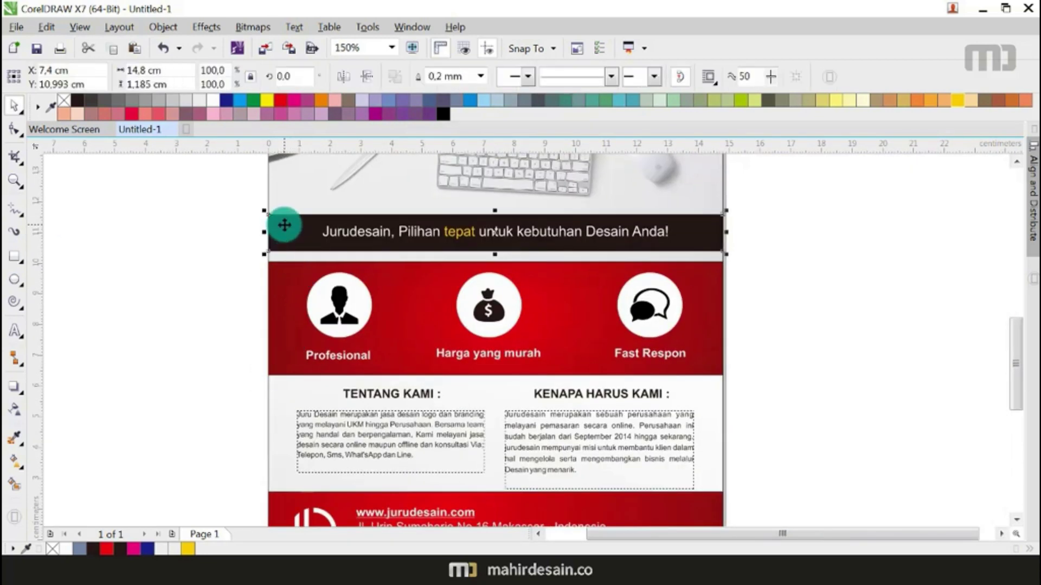
pyautogui.moveTo(285, 225); pyautogui.dragTo(279, 370)
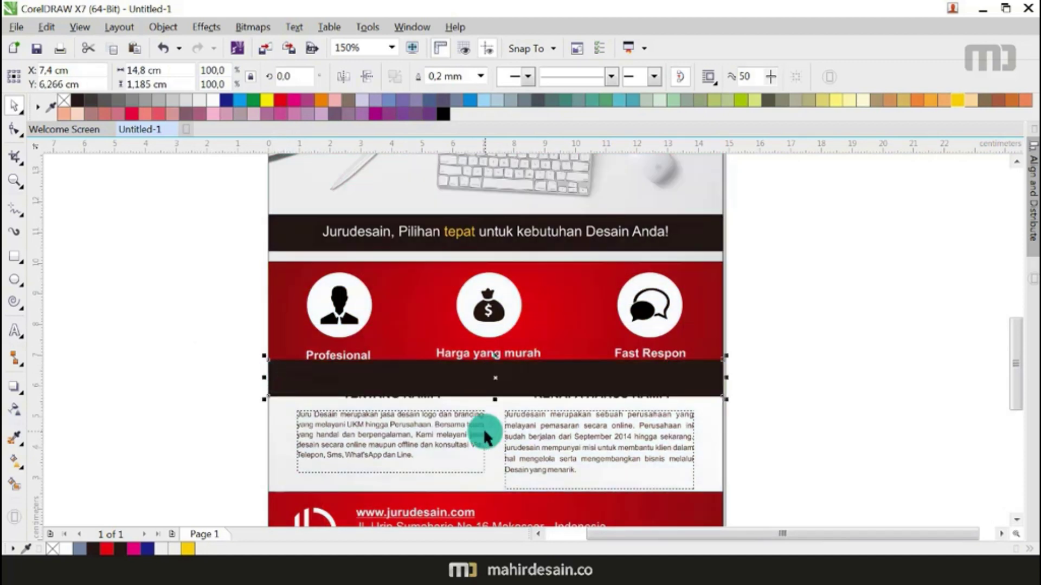
pyautogui.moveTo(495, 398); pyautogui.dragTo(576, 386)
# Step: Thin the dark divider strip down to about 0.135 cm high
pyautogui.scroll(2, 574, 363)
pyautogui.scroll(-2, 576, 387)
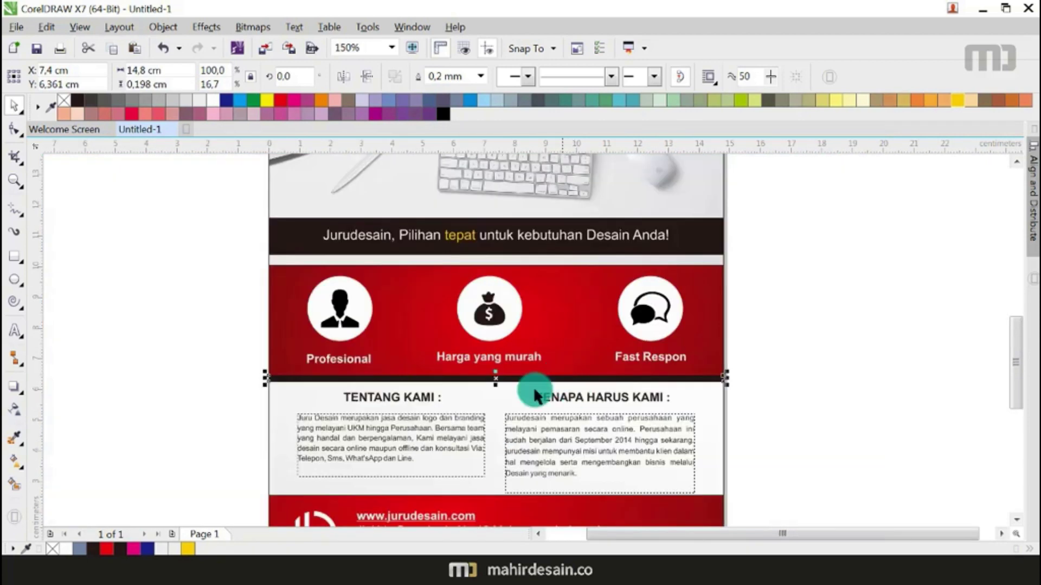
pyautogui.scroll(4, 532, 386)
pyautogui.moveTo(514, 363); pyautogui.dragTo(546, 469)
pyautogui.scroll(-4, 525, 353)
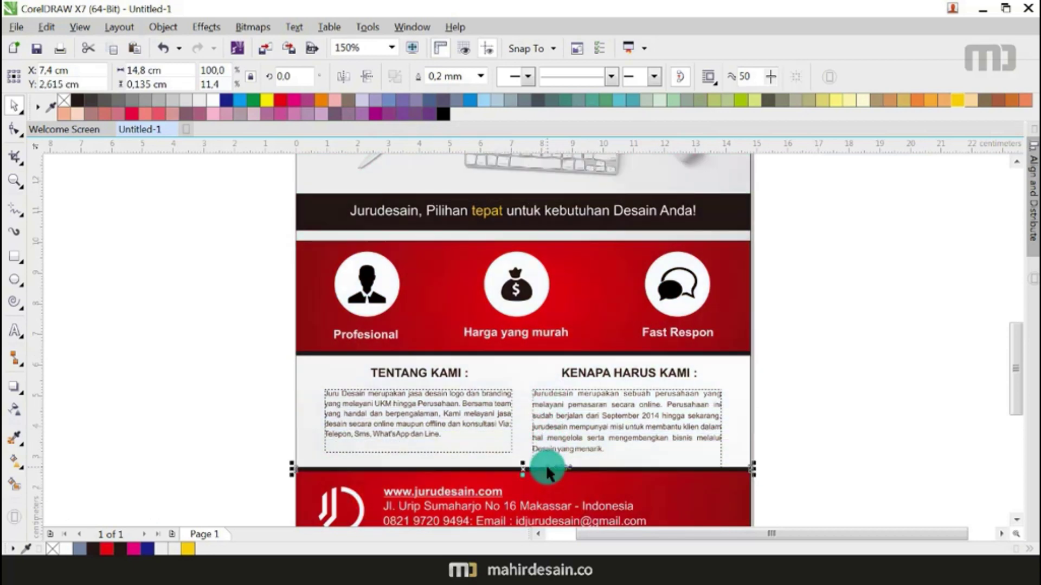
pyautogui.click(800, 368)
# Step: Select every object on the flyer with Ctrl+A
pyautogui.scroll(-1, 509, 398)
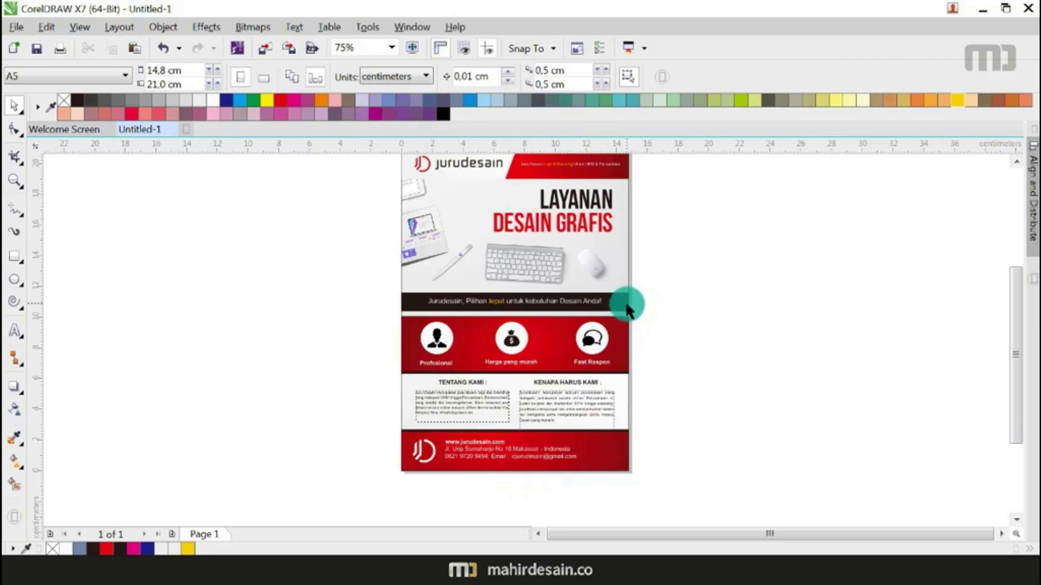
pyautogui.scroll(1, 623, 335)
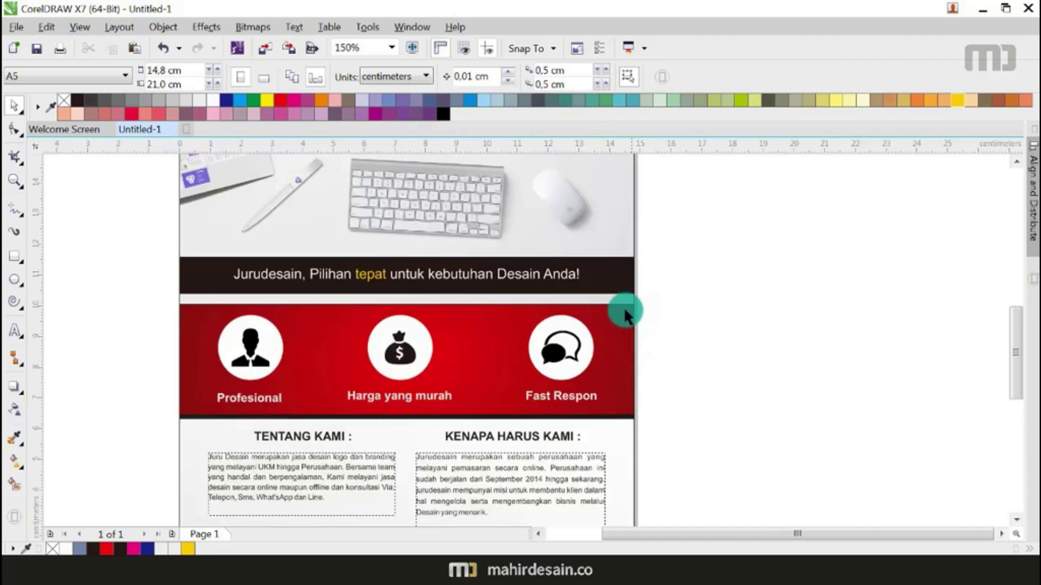
pyautogui.scroll(4, 623, 306)
pyautogui.scroll(-6, 619, 304)
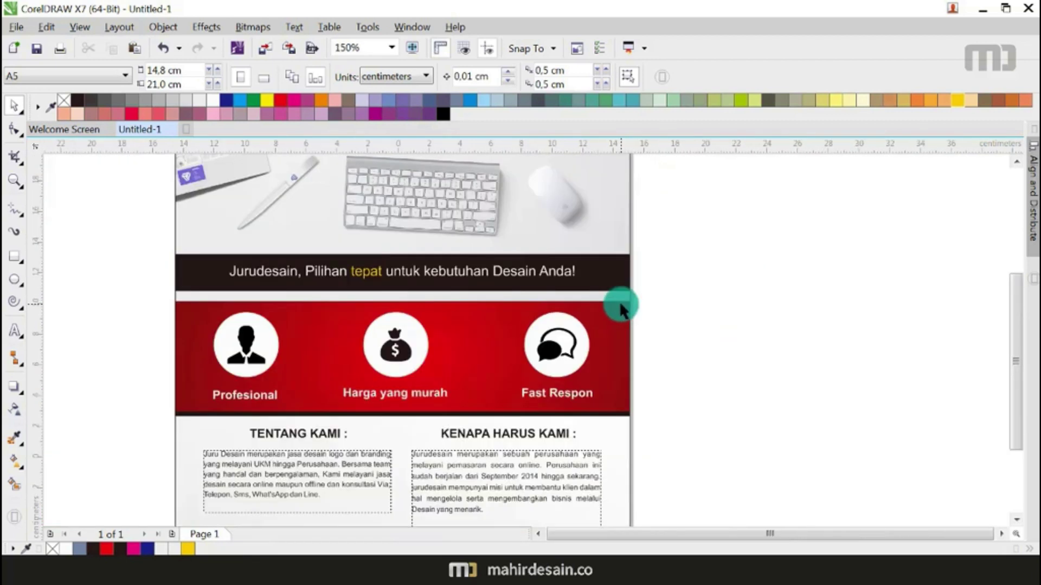
pyautogui.scroll(1, 639, 301)
pyautogui.hotkey('ctrl', 'a')
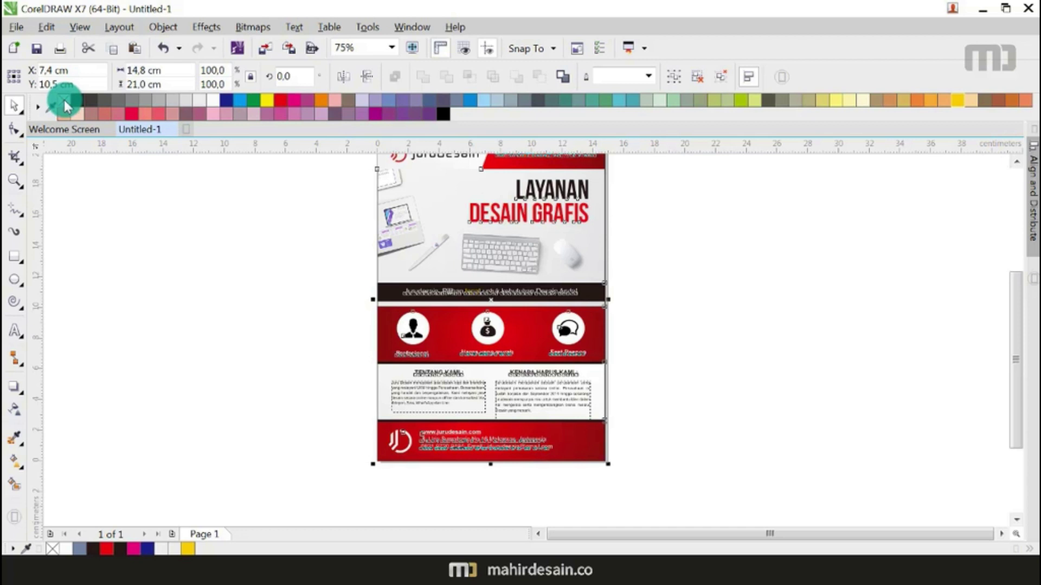
# Step: Remove the outlines from all flyer objects
pyautogui.rightClick(64, 100)
pyautogui.click(380, 428)
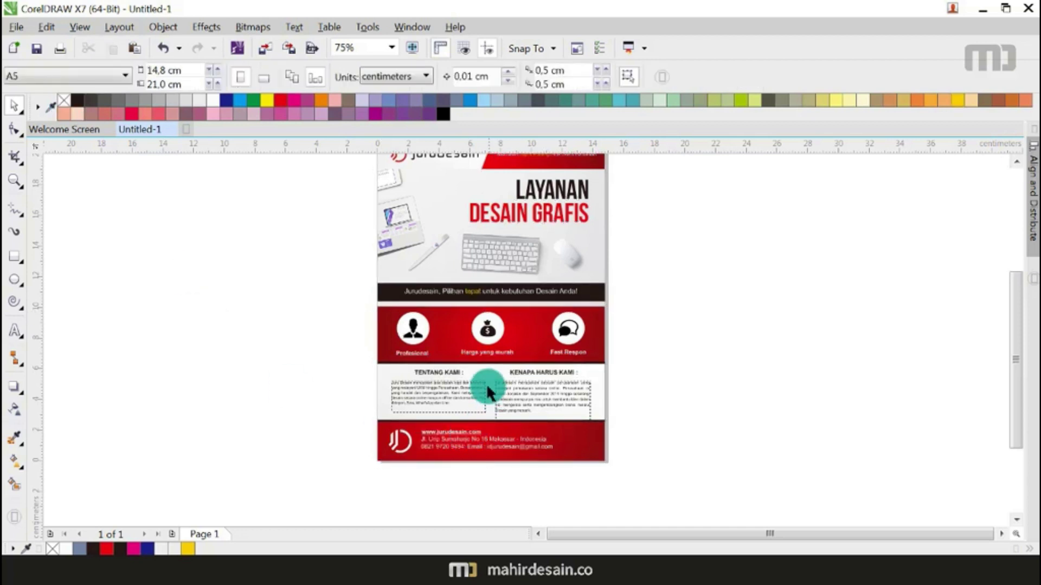
pyautogui.scroll(5, 375, 269)
pyautogui.scroll(-5, 383, 285)
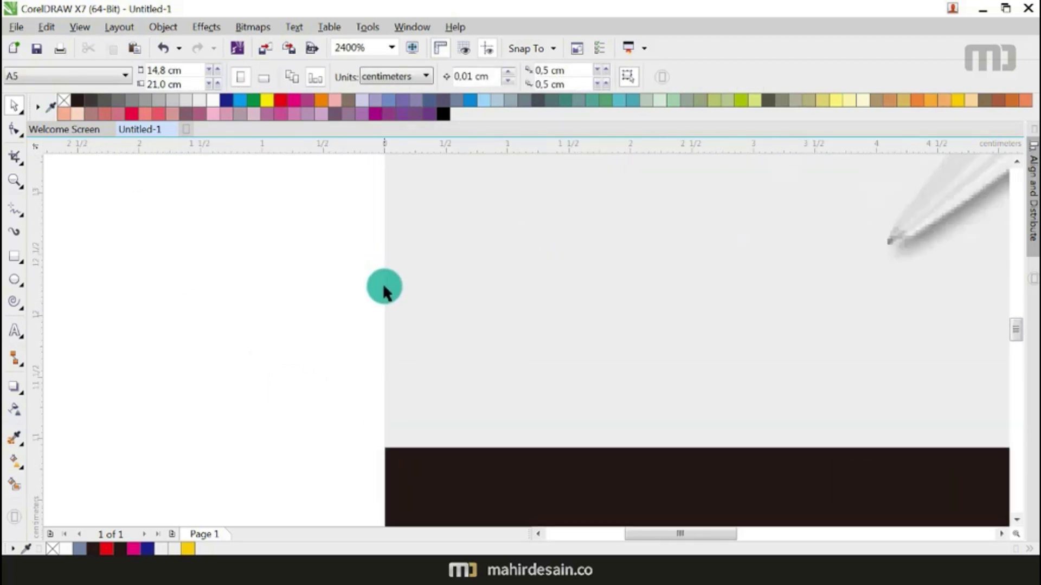
pyautogui.scroll(-1, 385, 306)
pyautogui.scroll(2, 596, 342)
pyautogui.scroll(-2, 618, 341)
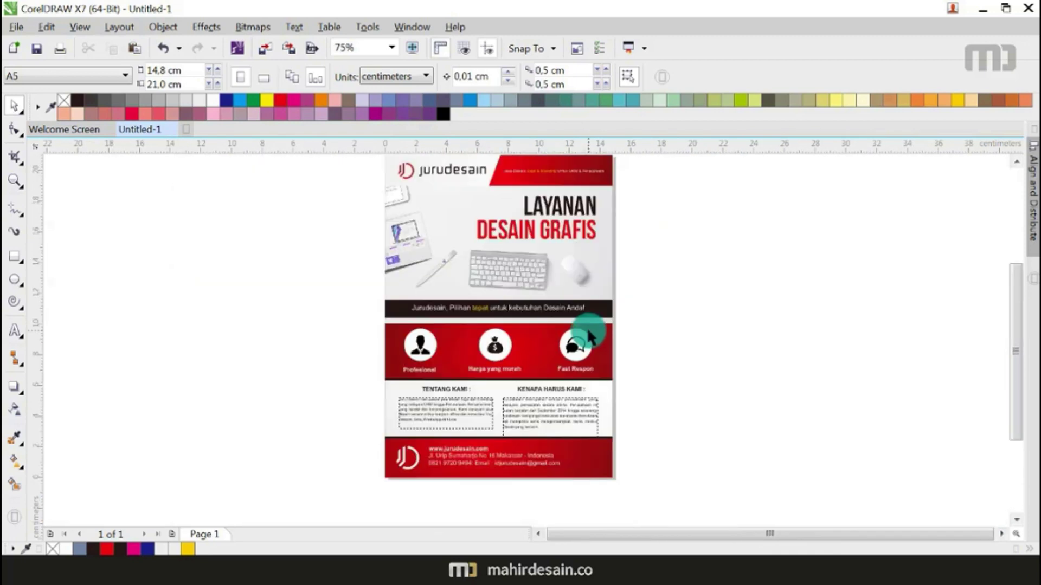
pyautogui.scroll(1, 524, 426)
pyautogui.scroll(-2, 531, 295)
pyautogui.scroll(2, 531, 401)
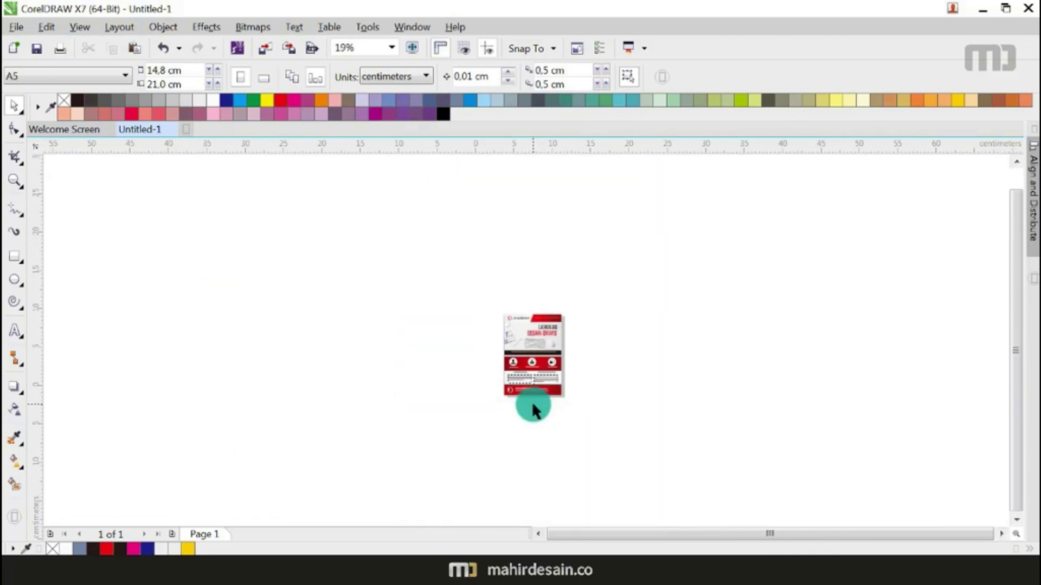
pyautogui.scroll(-1, 532, 401)
pyautogui.scroll(1, 537, 349)
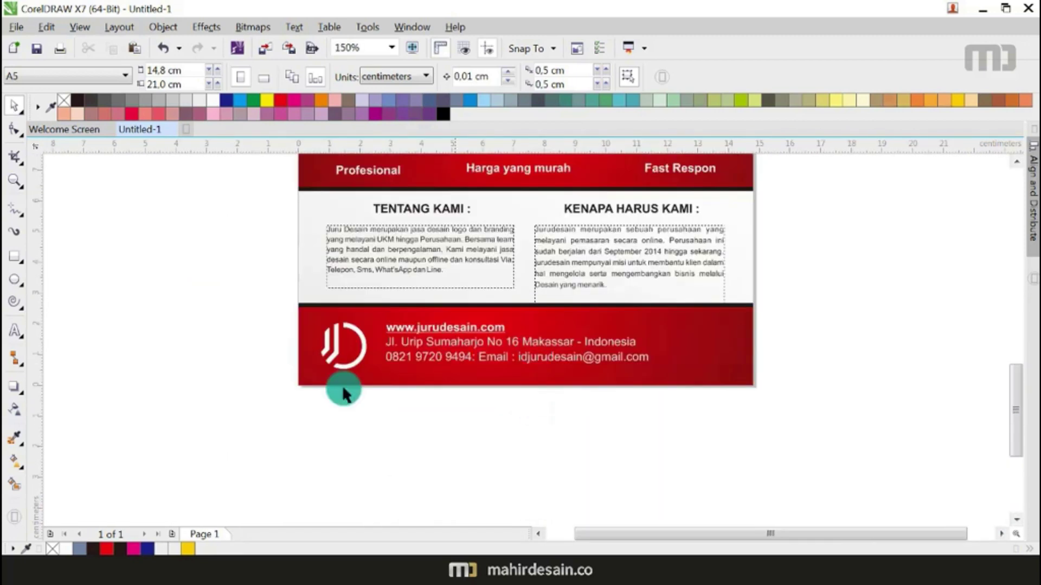
# Step: Shrink the footer logo and contact block to about 8.8 cm wide and reposition it
pyautogui.moveTo(497, 383); pyautogui.dragTo(665, 301)
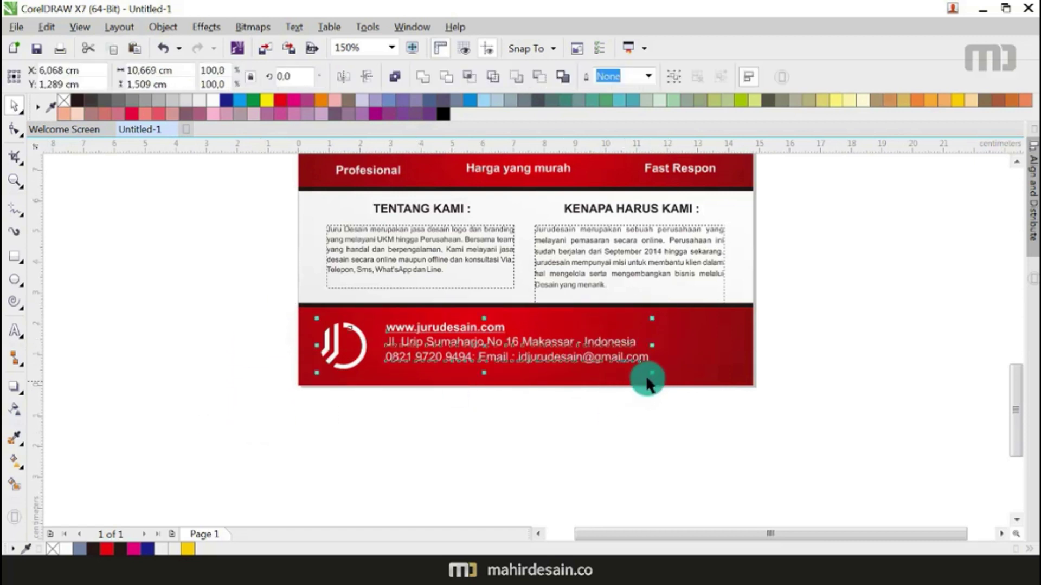
pyautogui.moveTo(651, 374); pyautogui.dragTo(633, 371)
pyautogui.moveTo(536, 345); pyautogui.dragTo(526, 346)
pyautogui.moveTo(622, 372); pyautogui.dragTo(609, 367)
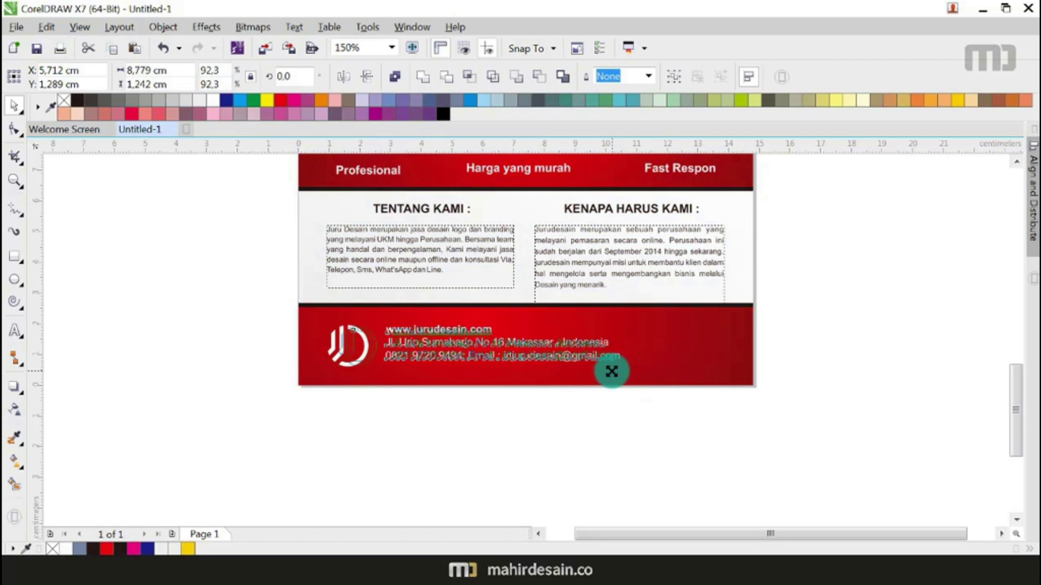
pyautogui.moveTo(538, 359); pyautogui.dragTo(530, 374)
pyautogui.click(334, 454)
# Step: Zoom to fit the whole flyer in the window
pyautogui.scroll(-4, 334, 454)
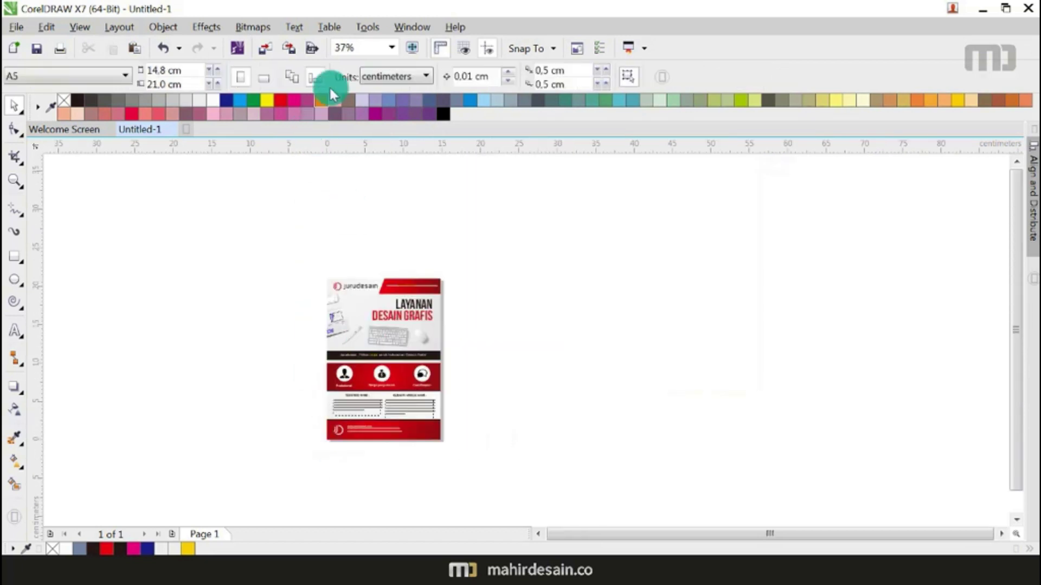
pyautogui.click(390, 47)
pyautogui.click(375, 63)
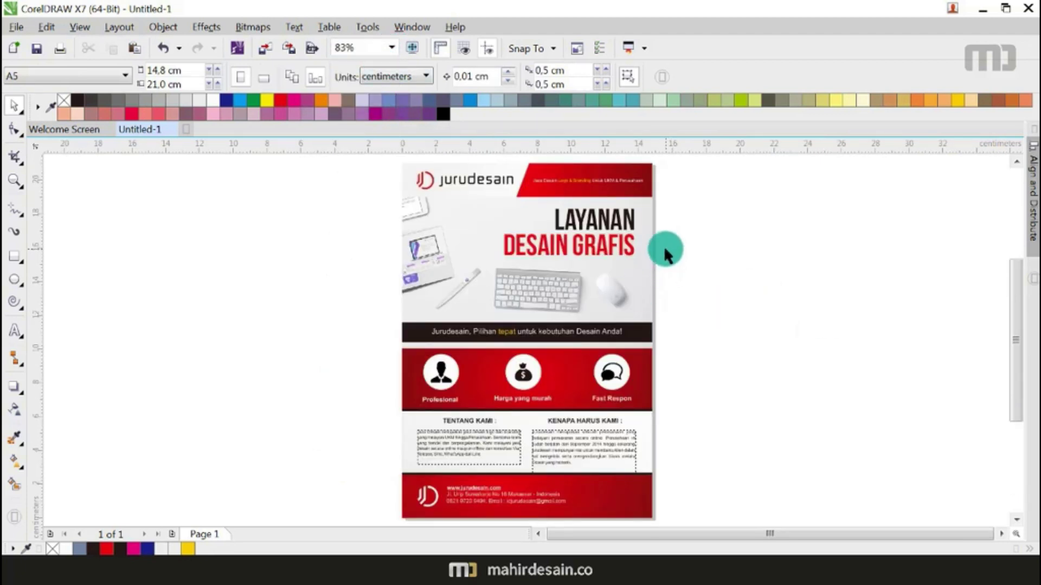
# Step: Ungroup the Profesional icon and give its white circle a drop shadow at 64 opacity
pyautogui.scroll(3, 457, 383)
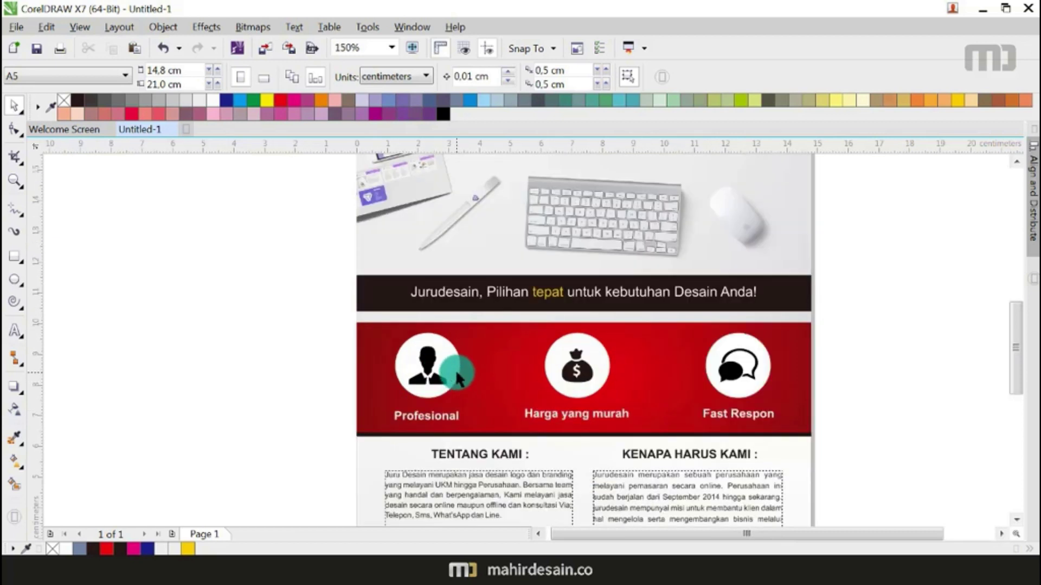
pyautogui.click(457, 377)
pyautogui.rightClick(457, 374)
pyautogui.click(503, 276)
pyautogui.click(239, 347)
pyautogui.click(407, 360)
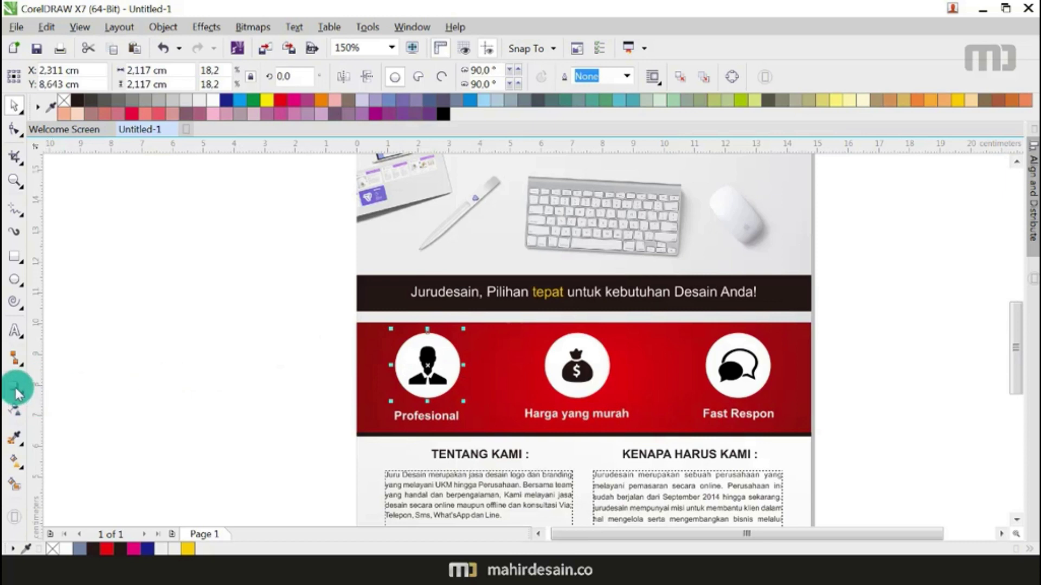
pyautogui.click(18, 393)
pyautogui.scroll(2, 402, 376)
pyautogui.moveTo(397, 359); pyautogui.dragTo(522, 349)
pyautogui.click(456, 354)
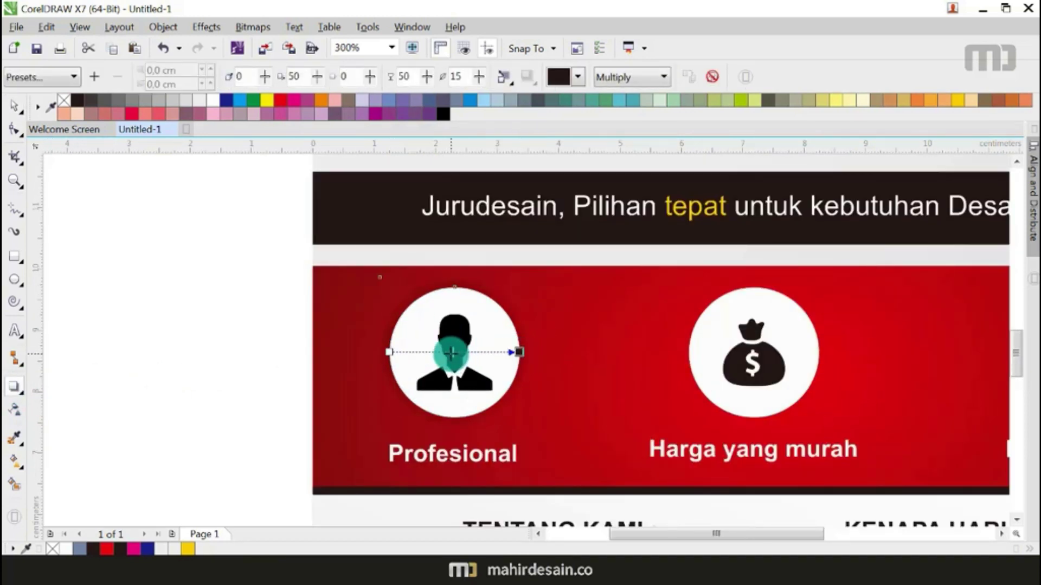
pyautogui.moveTo(454, 354); pyautogui.dragTo(474, 355)
pyautogui.press('space')
pyautogui.scroll(-2, 430, 370)
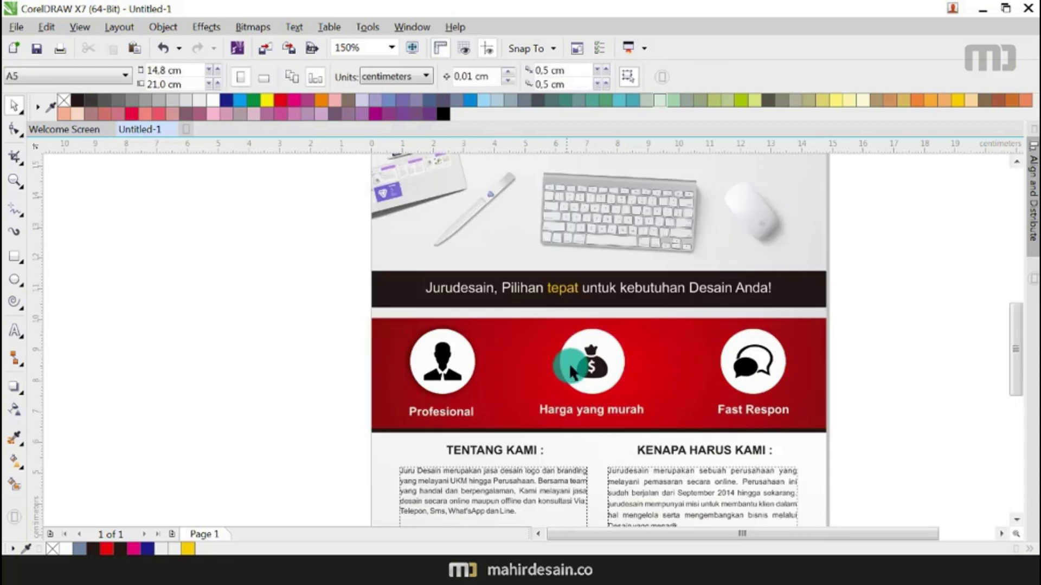
# Step: Ungroup the money-bag and Fast Respon icons and add drop shadows to their white circles
pyautogui.click(596, 364)
pyautogui.rightClick(601, 367)
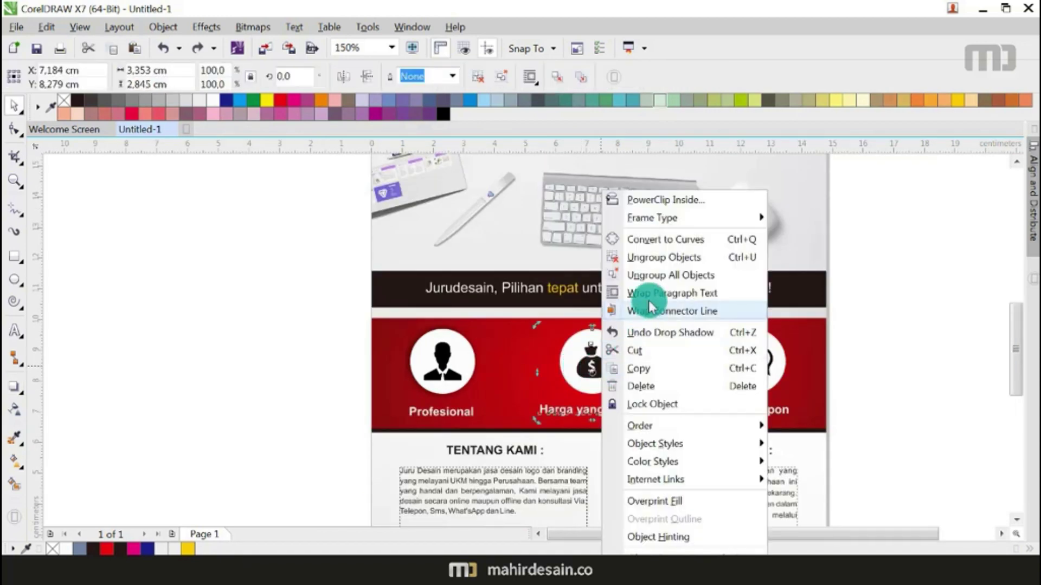
pyautogui.click(643, 275)
pyautogui.rightClick(750, 356)
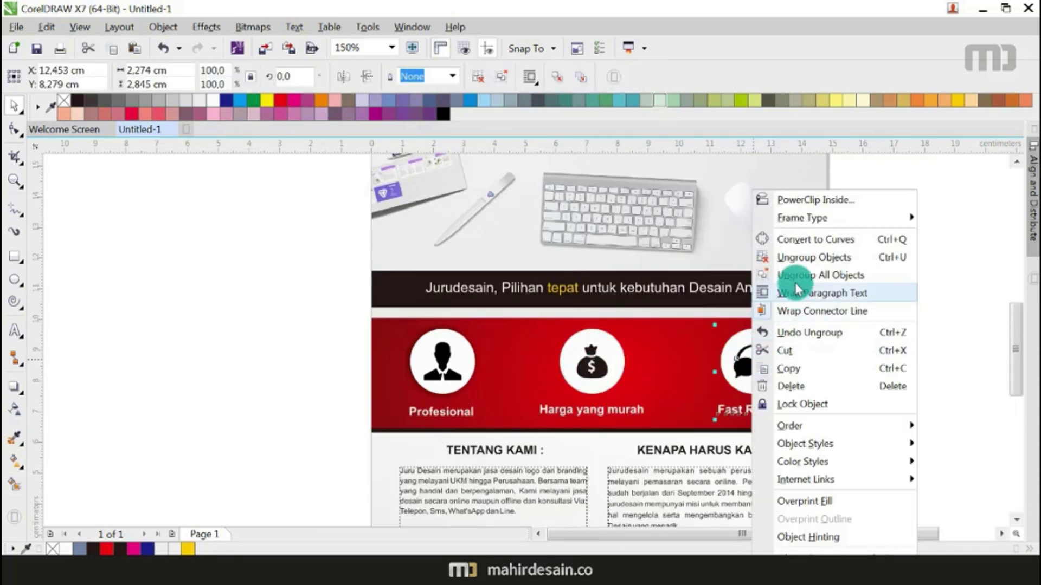
pyautogui.click(820, 275)
pyautogui.click(852, 300)
pyautogui.click(568, 348)
pyautogui.click(14, 387)
pyautogui.moveTo(627, 356); pyautogui.dragTo(785, 360)
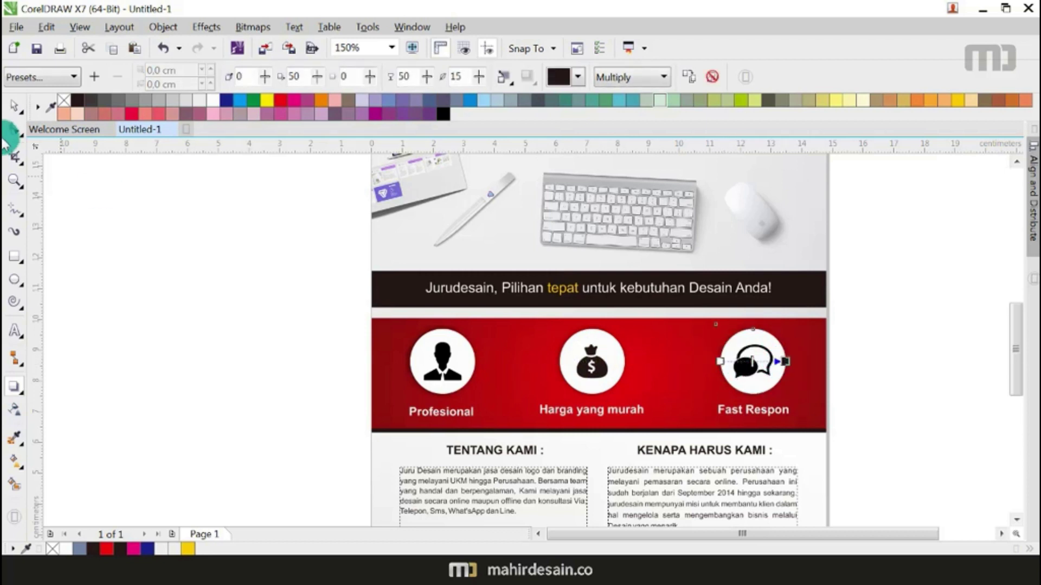
pyautogui.click(15, 104)
pyautogui.click(160, 230)
# Step: Raise the top edge of the red band behind the icons slightly
pyautogui.scroll(-2, 350, 383)
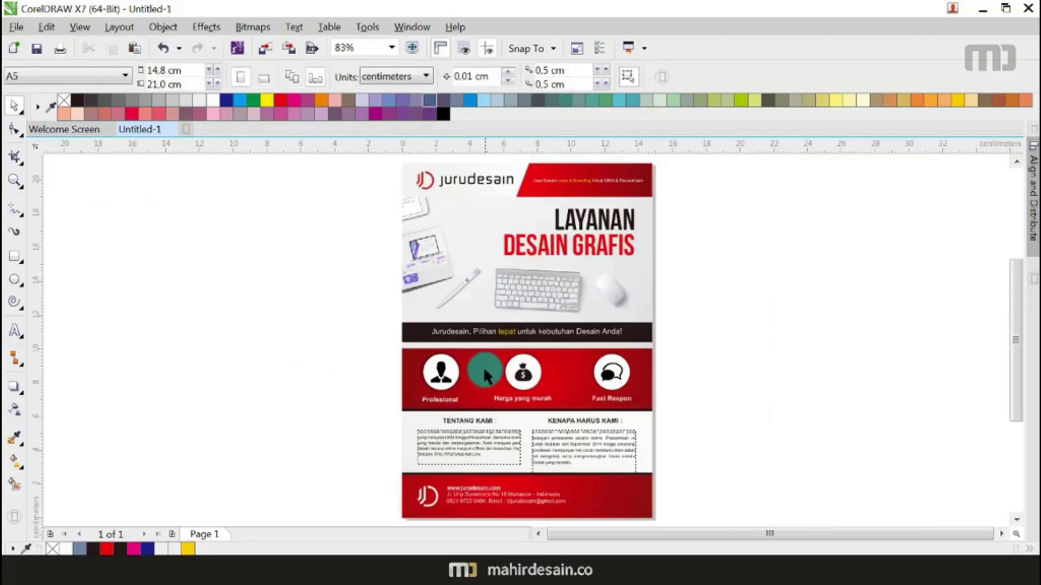
pyautogui.scroll(2, 508, 378)
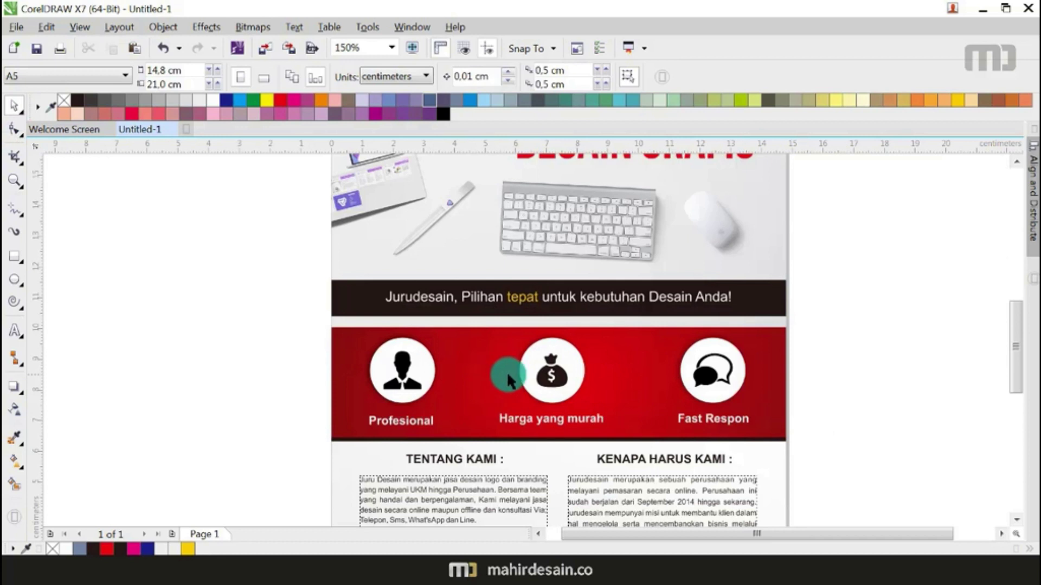
pyautogui.click(772, 355)
pyautogui.moveTo(560, 325); pyautogui.dragTo(560, 317)
pyautogui.click(892, 333)
pyautogui.hotkey('shift', 'F4')
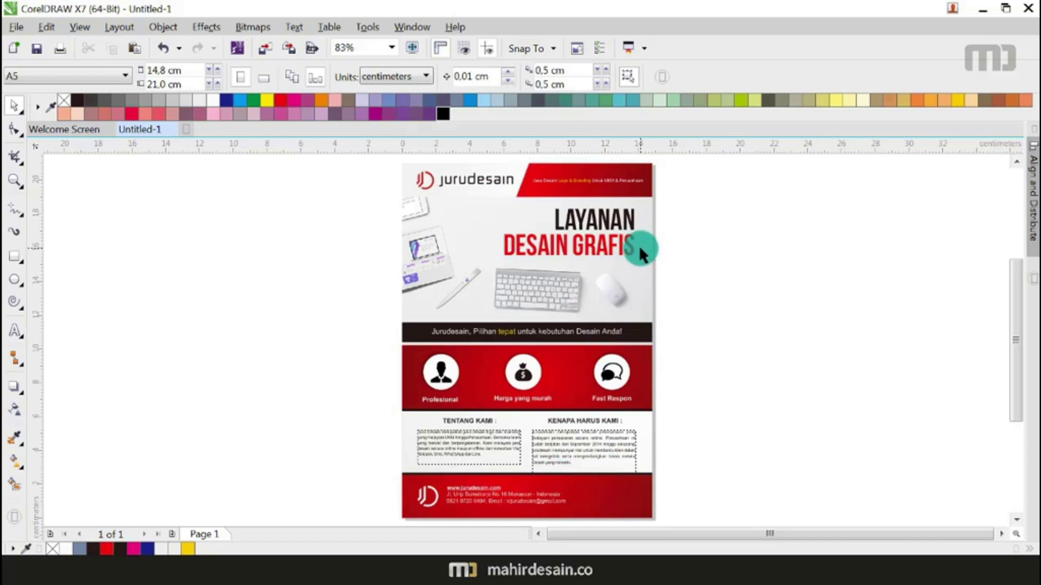
pyautogui.click(571, 364)
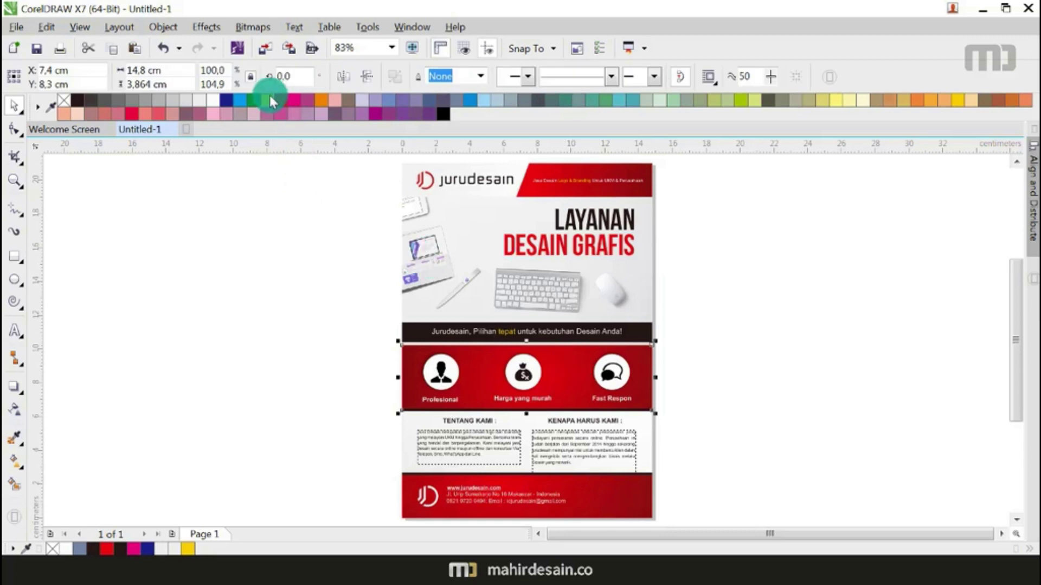
# Step: Try green on the icon band, blue on the footer band and yellow on the header band
pyautogui.click(255, 101)
pyautogui.click(263, 271)
pyautogui.click(645, 494)
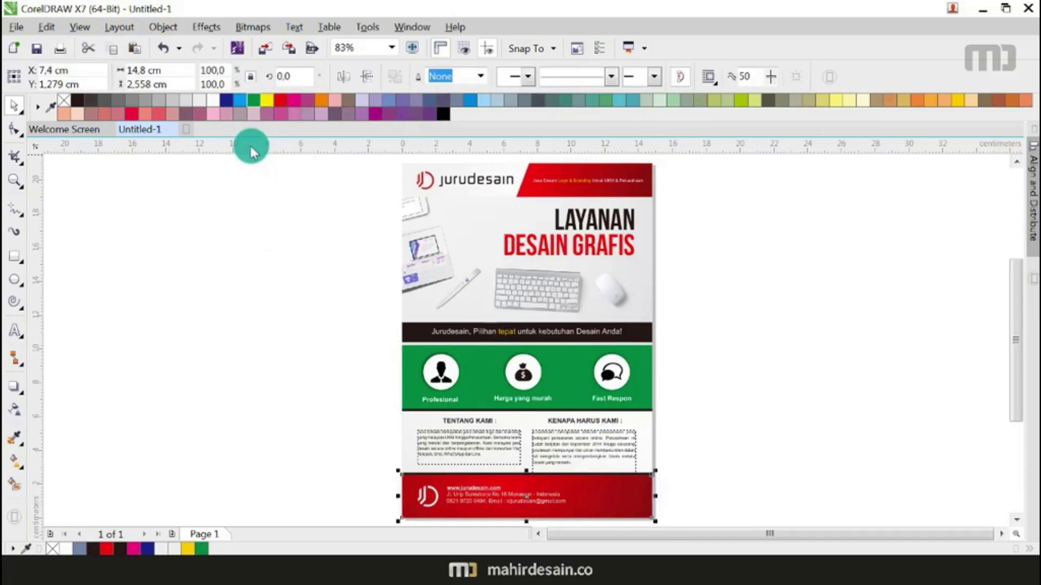
pyautogui.click(241, 100)
pyautogui.click(247, 280)
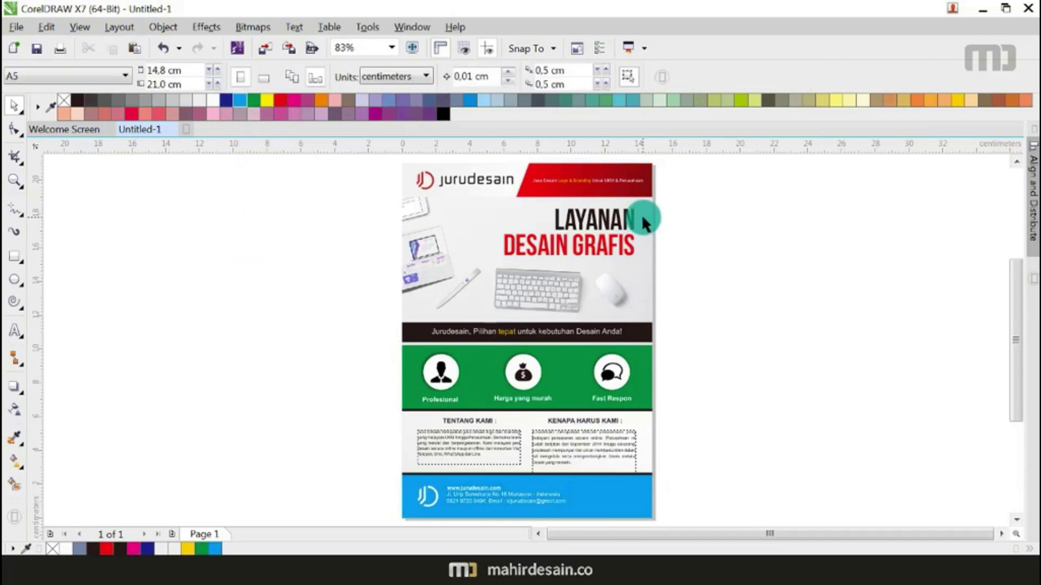
pyautogui.click(627, 213)
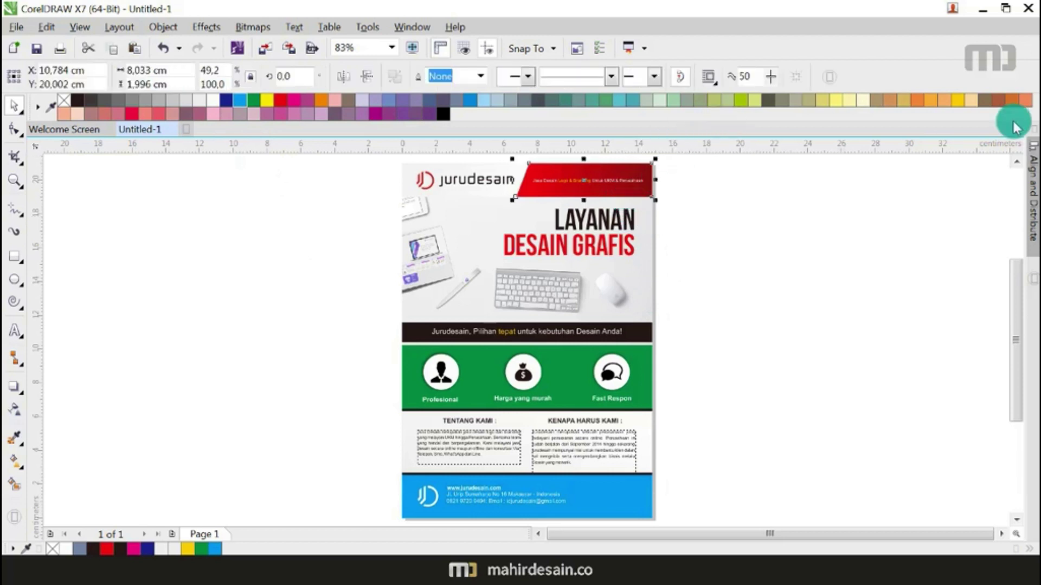
pyautogui.click(958, 101)
pyautogui.click(868, 203)
# Step: Undo the colour trials so the bands return to red
pyautogui.scroll(-5, 570, 233)
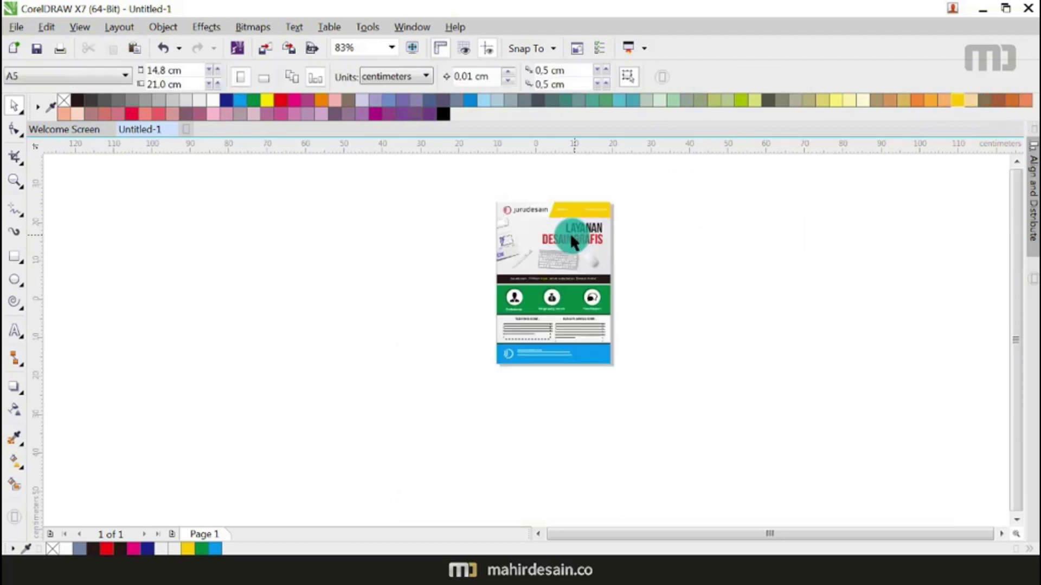
pyautogui.scroll(2, 602, 246)
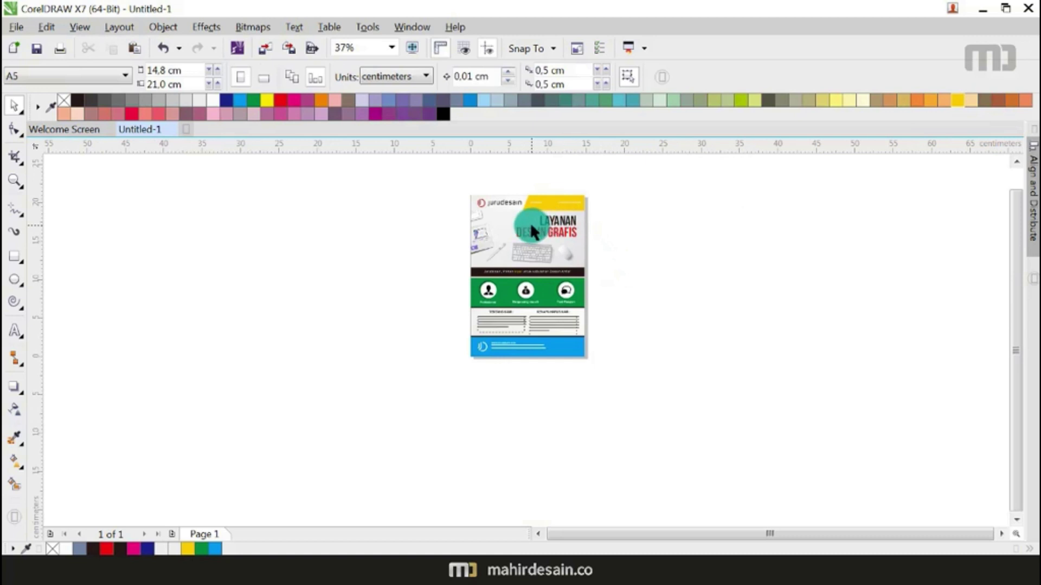
pyautogui.scroll(2, 530, 222)
pyautogui.hotkey('ctrl', 'z')
pyautogui.hotkey('ctrl', 'z')
pyautogui.hotkey('ctrl', 'z')
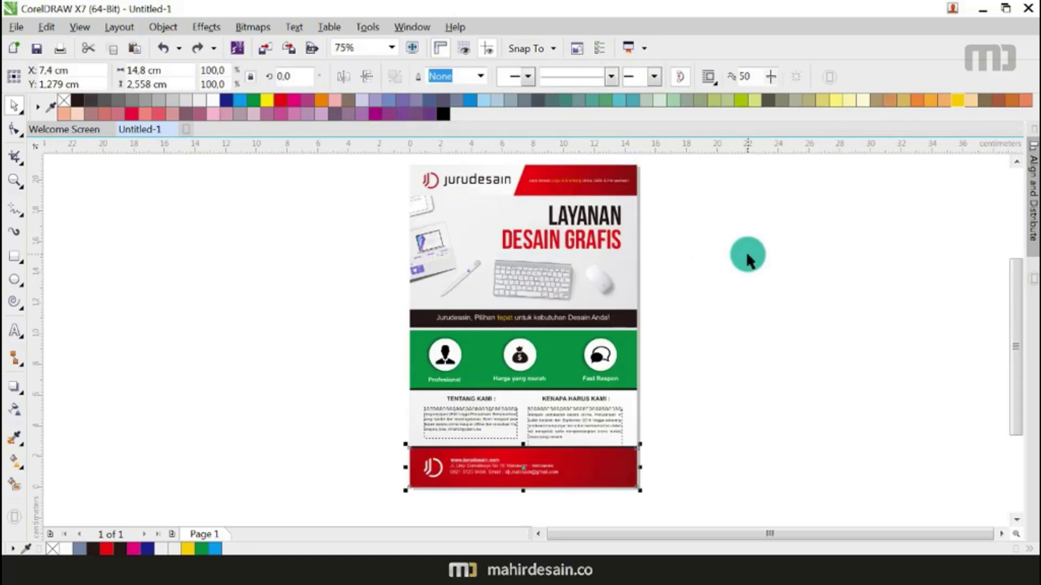
pyautogui.click(746, 252)
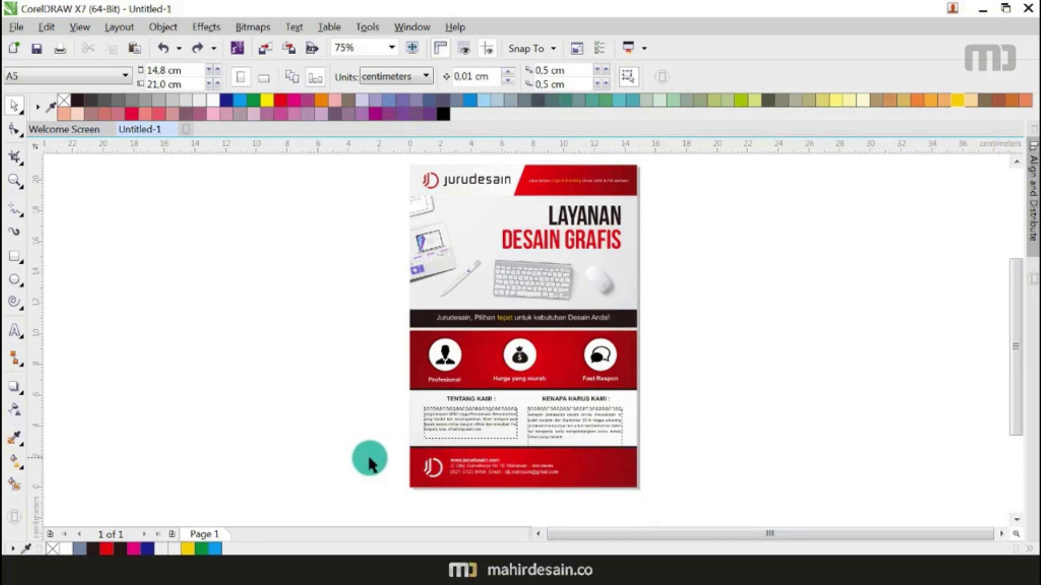
# Step: Scale the footer logo and contact text up about 140% and place them slightly higher
pyautogui.moveTo(382, 450); pyautogui.dragTo(568, 488)
pyautogui.moveTo(562, 480)
pyautogui.mouseDown()
pyautogui.moveTo(629, 501)
pyautogui.moveTo(577, 474)
pyautogui.mouseUp()
pyautogui.click(678, 466)
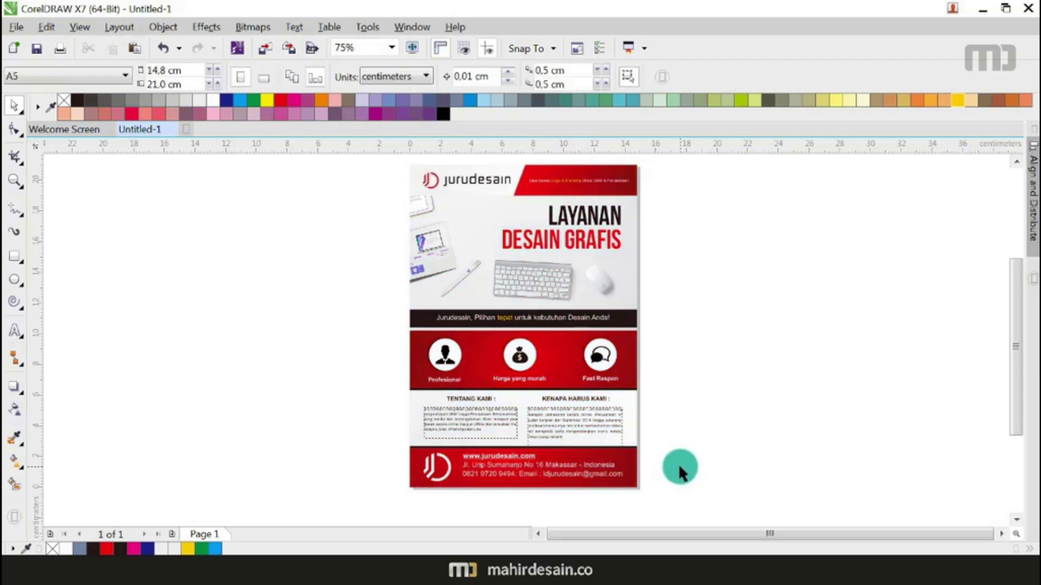
# Step: Undo the footer enlargement, then try enlarging the LAYANAN DESAIN GRAFIS heading and undo it
pyautogui.hotkey('ctrl', 'z')
pyautogui.hotkey('ctrl', 'z')
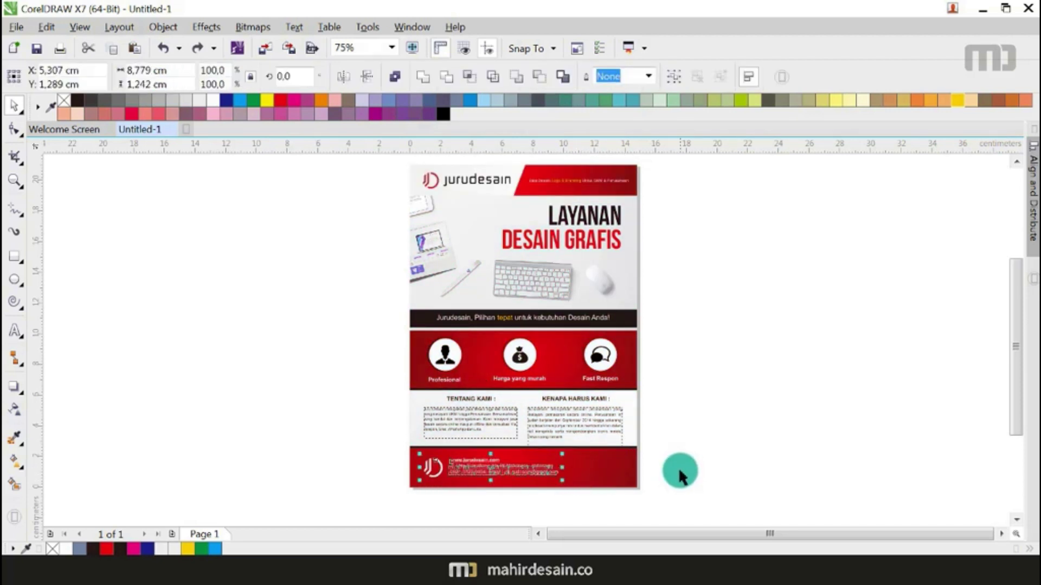
pyautogui.click(684, 454)
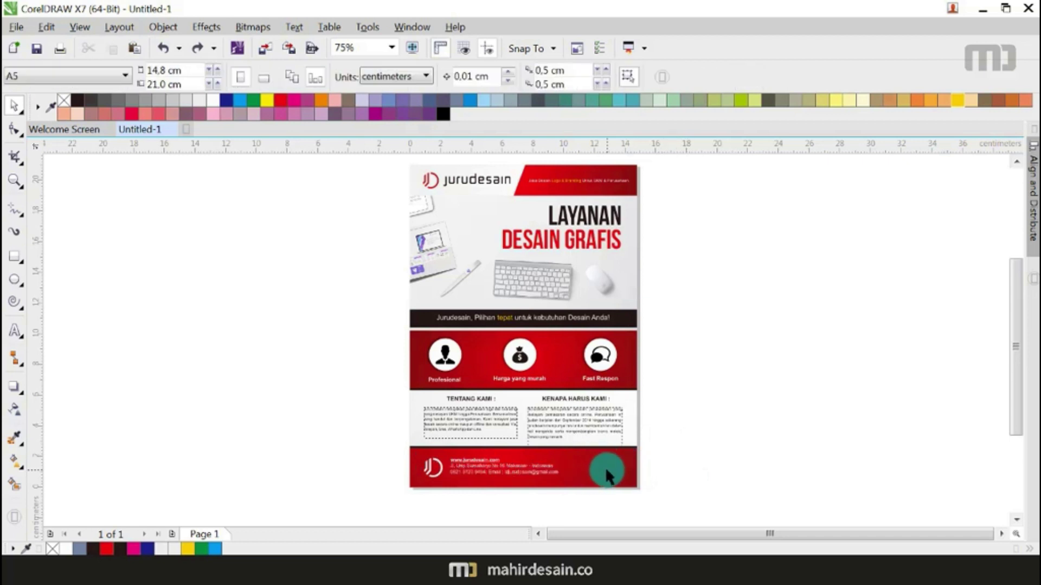
pyautogui.moveTo(664, 201); pyautogui.dragTo(431, 296)
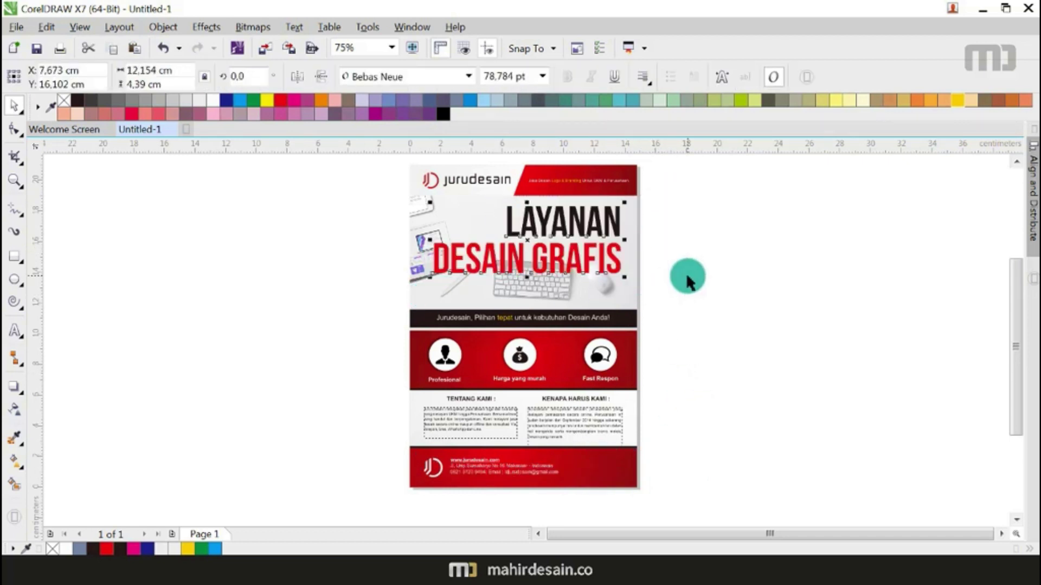
pyautogui.click(687, 276)
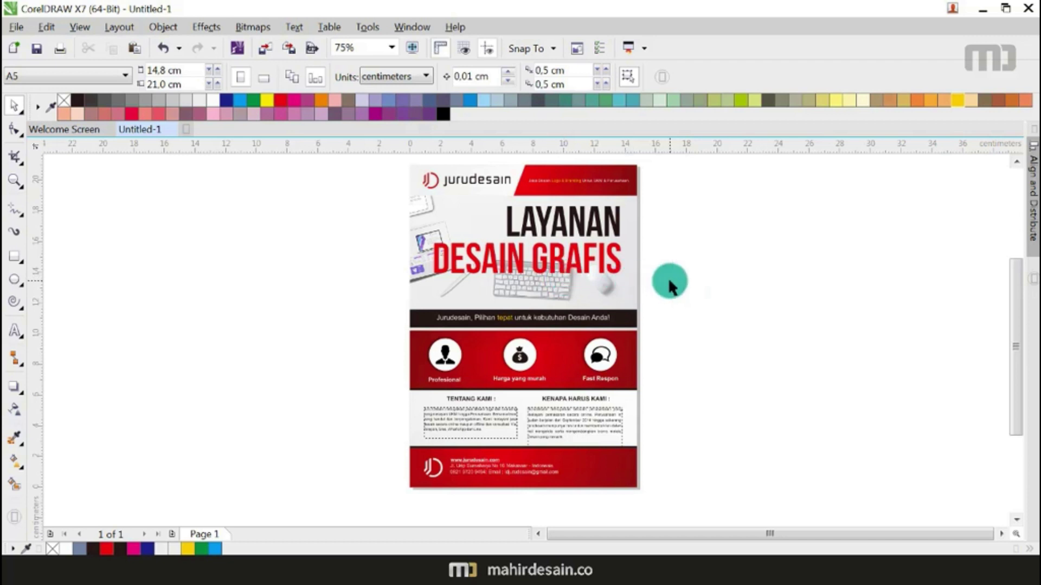
pyautogui.hotkey('ctrl', 'z')
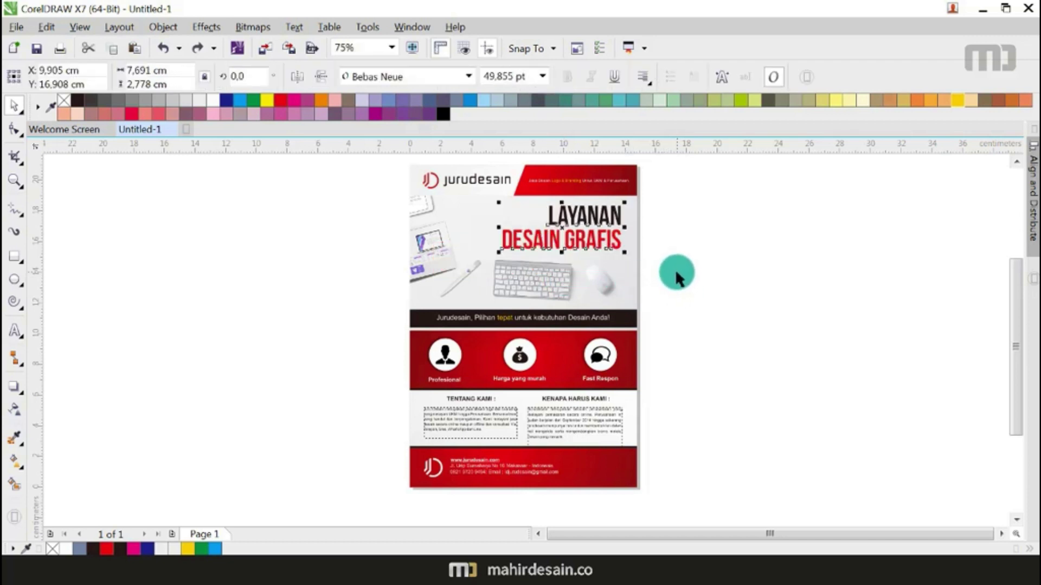
pyautogui.click(699, 348)
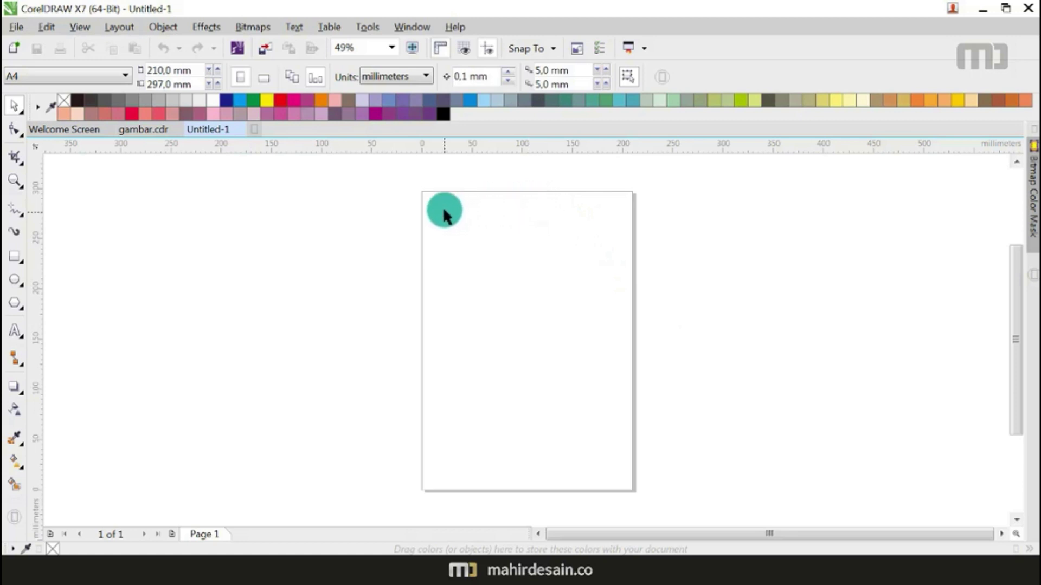
# Step: Create three page-sized rectangles, try moving them apart, then undo the moves
pyautogui.press('F6')
pyautogui.click(8, 107)
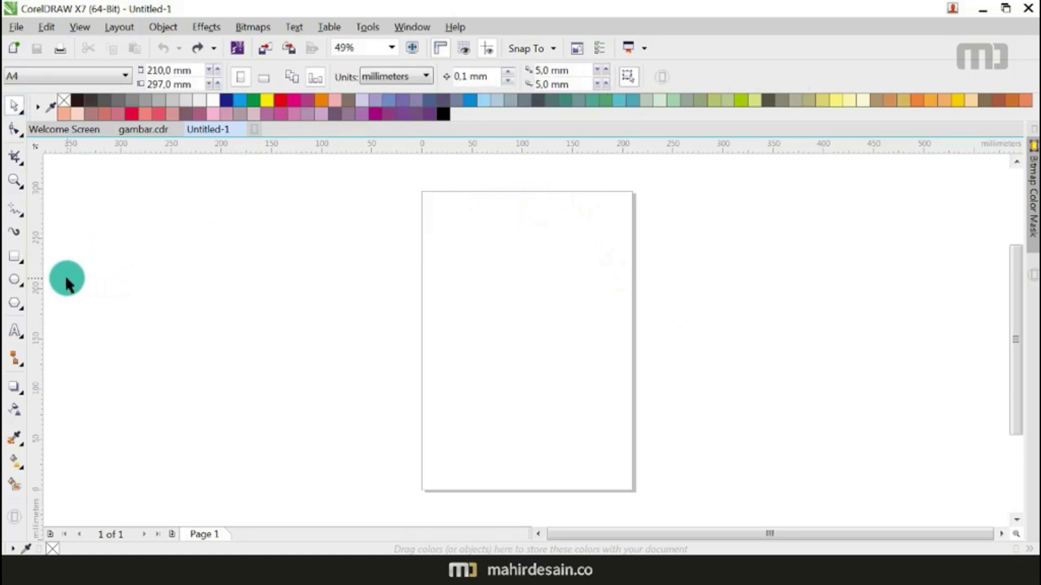
pyautogui.doubleClick(16, 258)
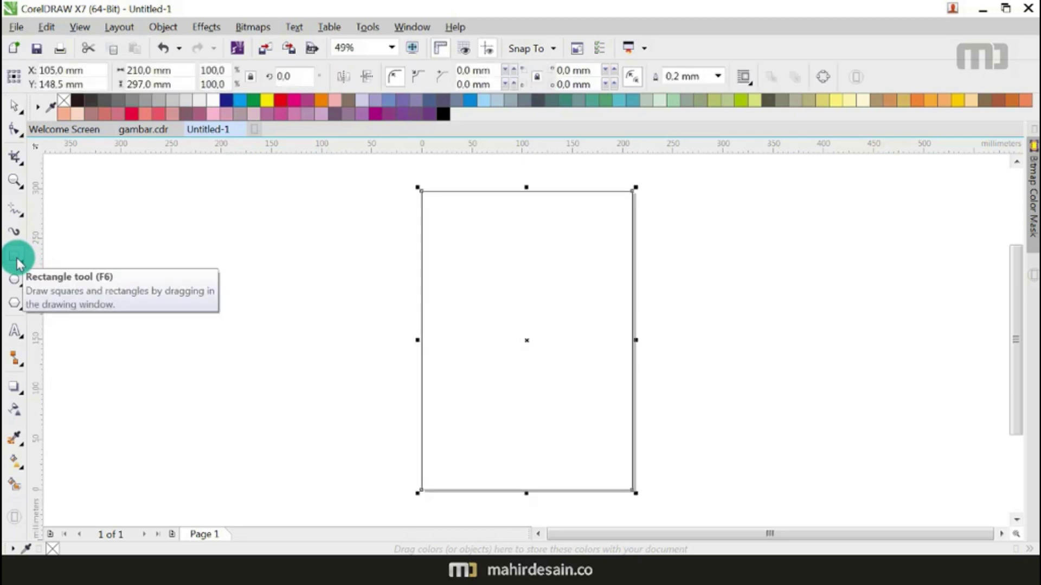
pyautogui.doubleClick(16, 258)
pyautogui.doubleClick(17, 258)
pyautogui.click(15, 108)
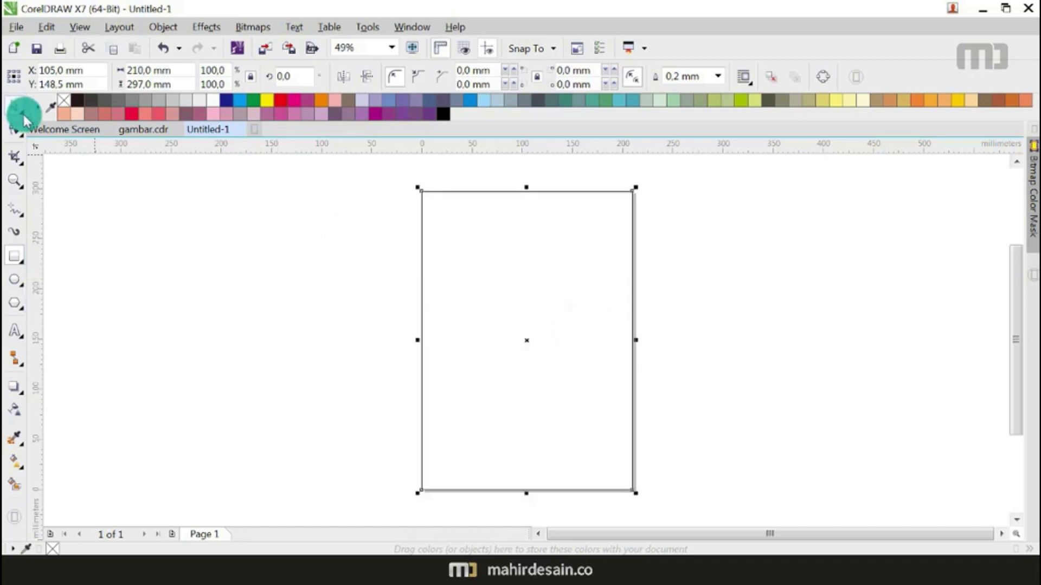
pyautogui.click(269, 284)
pyautogui.click(554, 327)
pyautogui.moveTo(554, 327); pyautogui.dragTo(732, 339)
pyautogui.moveTo(478, 340); pyautogui.dragTo(230, 357)
pyautogui.moveTo(535, 312); pyautogui.dragTo(540, 389)
pyautogui.hotkey('ctrl', 'z')
pyautogui.hotkey('ctrl', 'z')
pyautogui.hotkey('ctrl', 'z')
pyautogui.hotkey('ctrl', 'z')
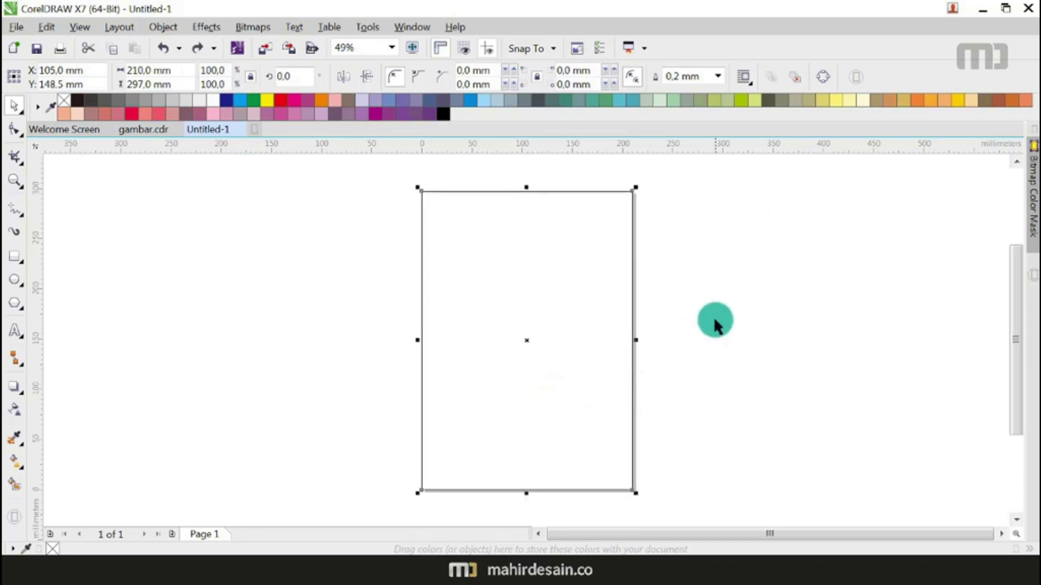
# Step: Leave a half-height 148.5 mm copy and a half-width 105 mm copy of the page rectangle
pyautogui.click(567, 305)
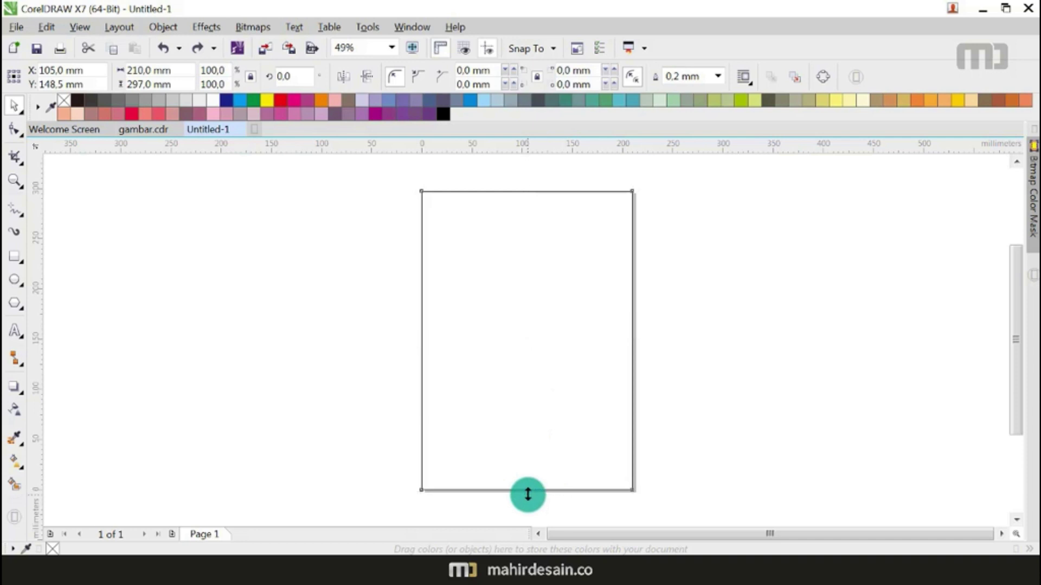
pyautogui.moveTo(527, 494); pyautogui.dragTo(530, 345)
pyautogui.rightClick(530, 345)
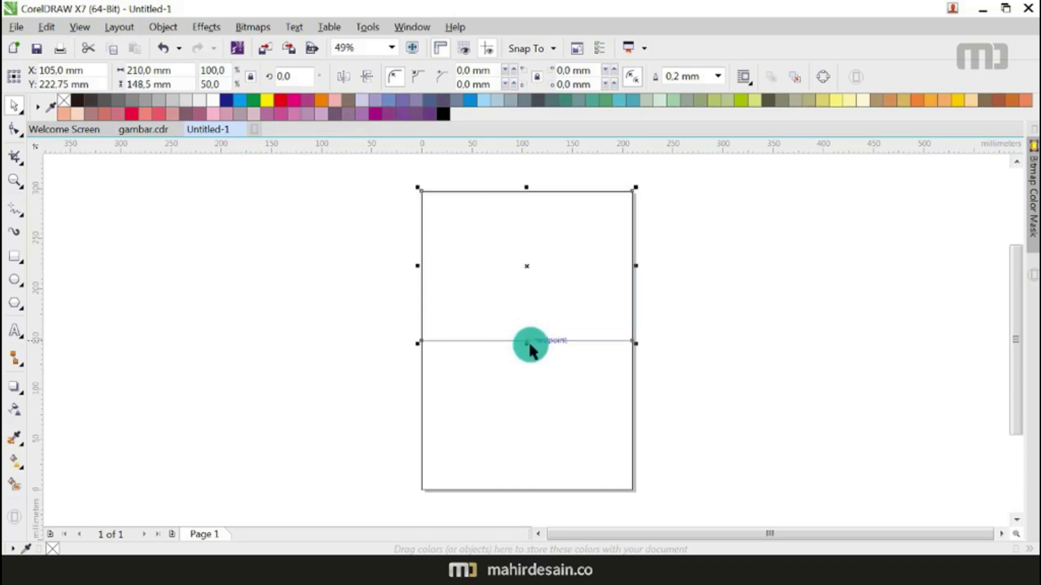
pyautogui.click(716, 372)
pyautogui.click(587, 391)
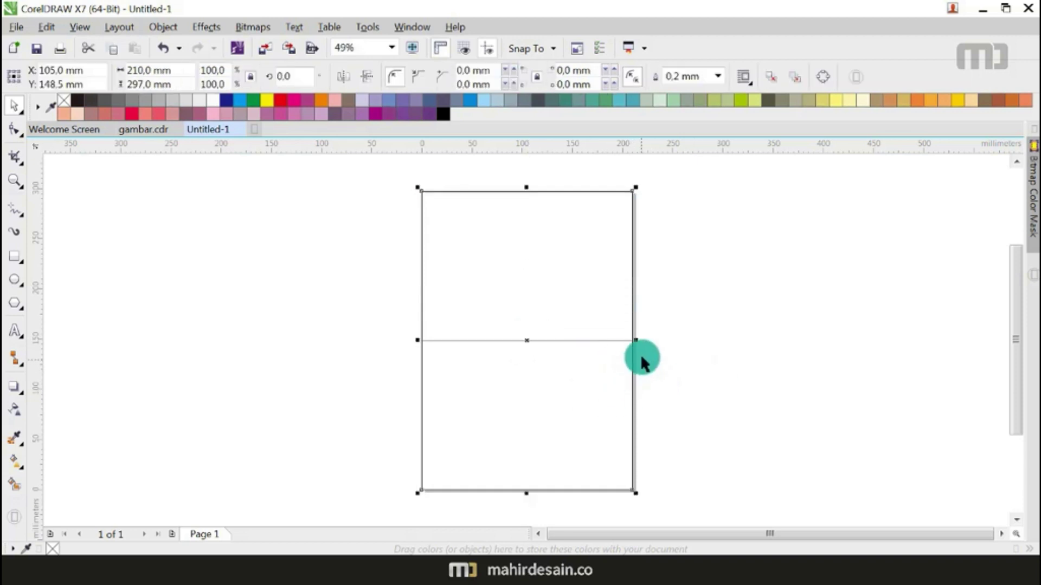
pyautogui.moveTo(639, 341); pyautogui.dragTo(530, 342)
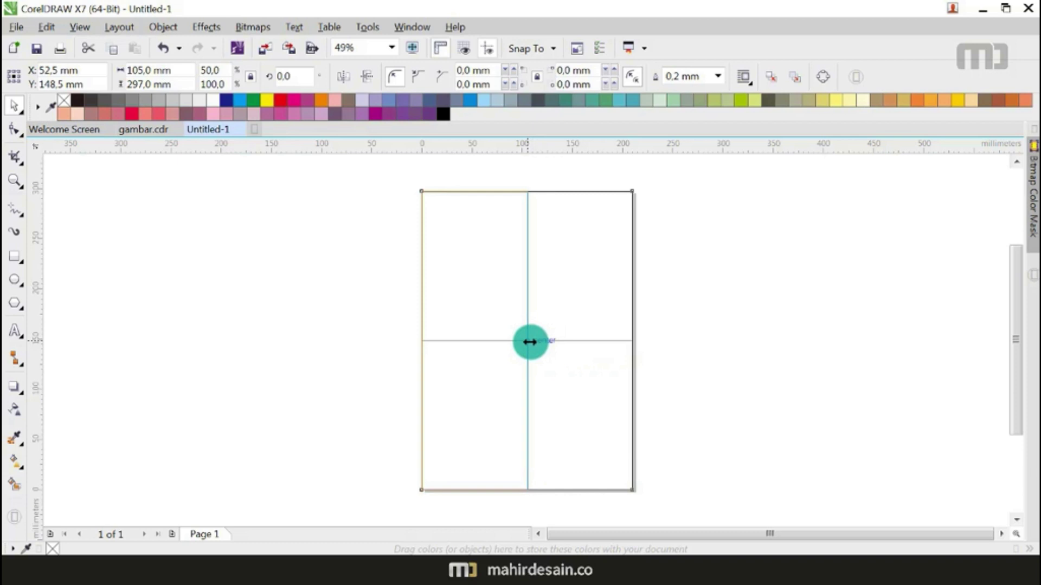
pyautogui.moveTo(529, 342); pyautogui.dragTo(528, 342)
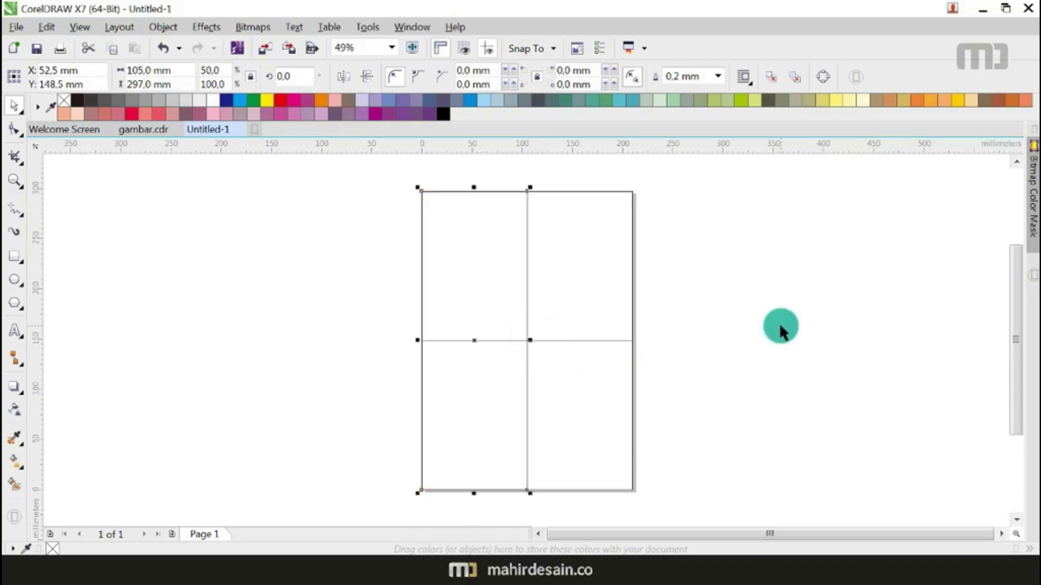
pyautogui.click(780, 330)
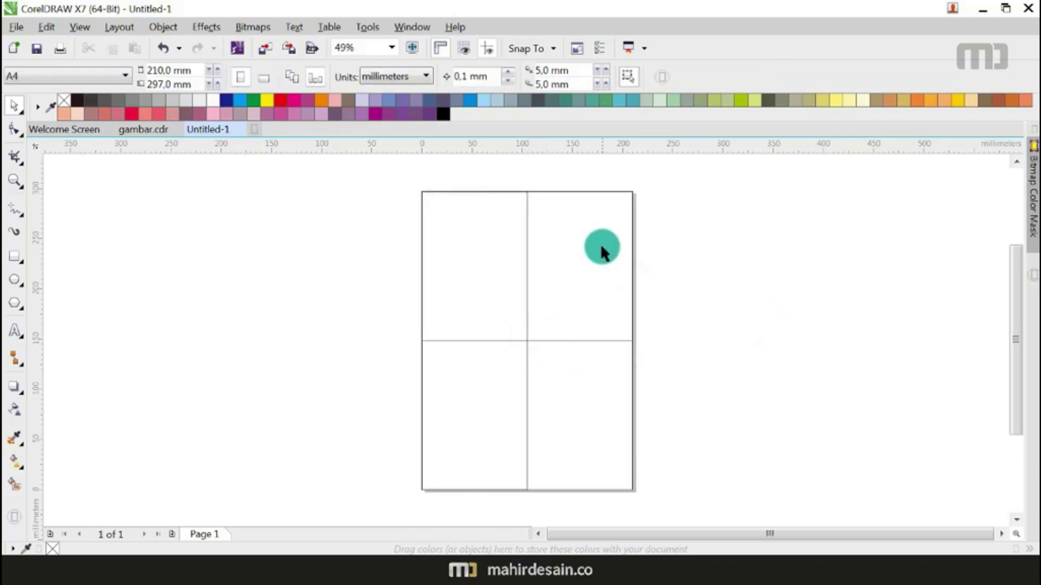
# Step: Smart-fill the four page quarters as separate panels
pyautogui.click(14, 484)
pyautogui.click(451, 274)
pyautogui.click(564, 268)
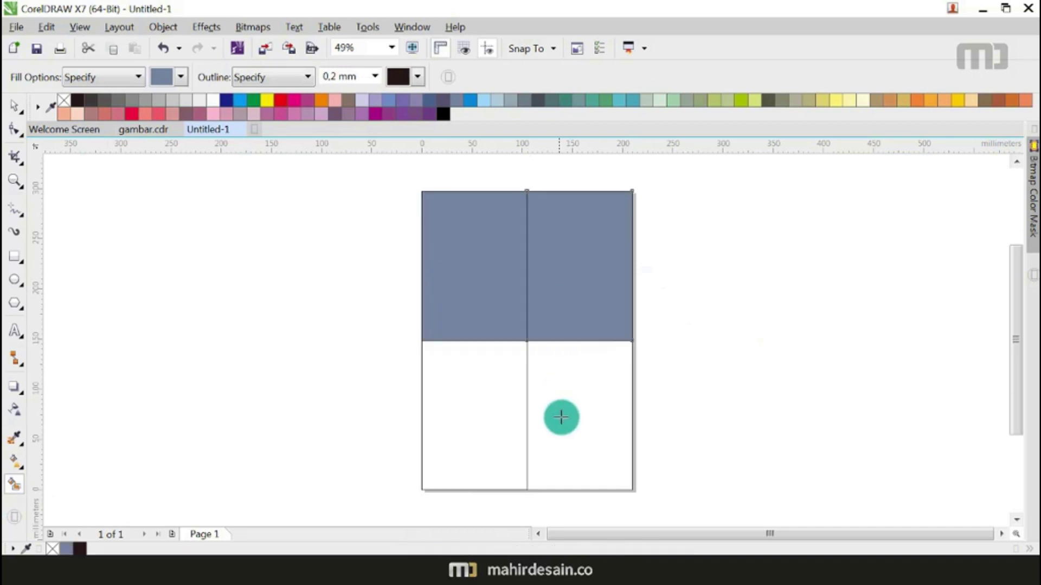
pyautogui.click(557, 416)
pyautogui.click(466, 397)
# Step: Cut the panels, delete the underlying grid rectangles, and paste the panels back
pyautogui.click(20, 112)
pyautogui.click(576, 418)
pyautogui.click(494, 387)
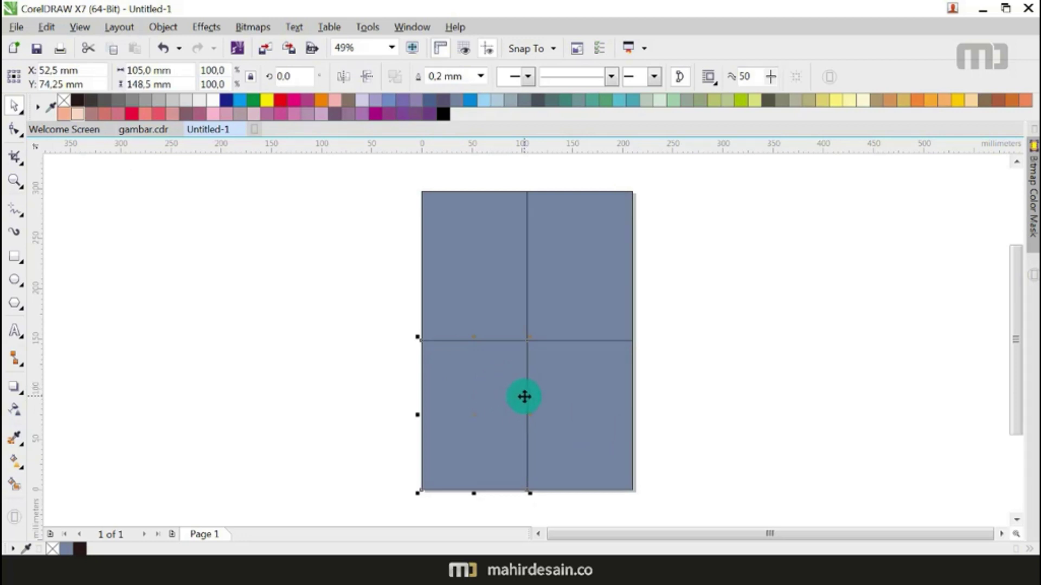
pyautogui.keyDown('shift'); pyautogui.click(569, 382); pyautogui.keyUp('shift')
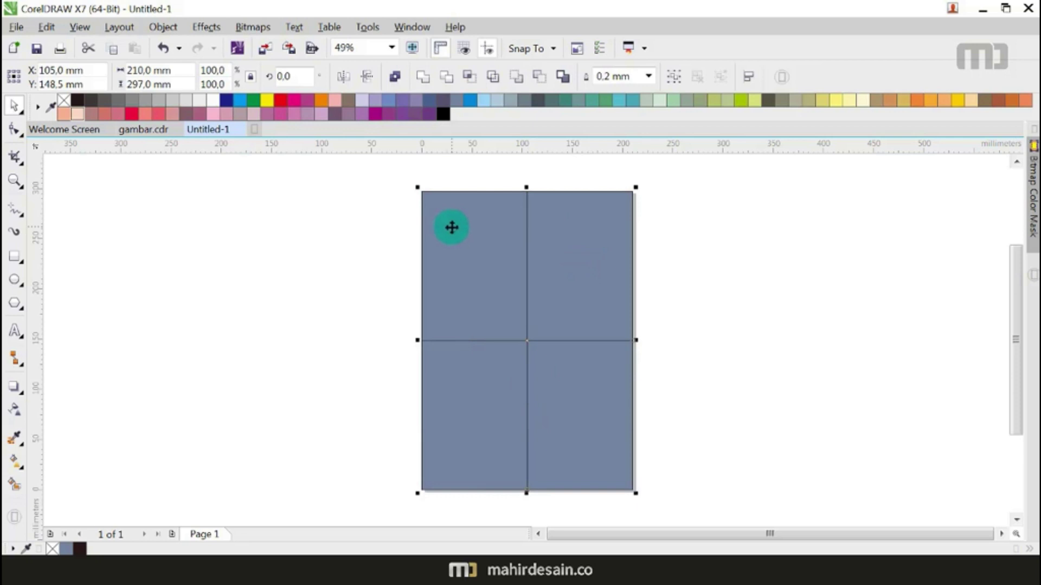
pyautogui.hotkey('ctrl', 'x')
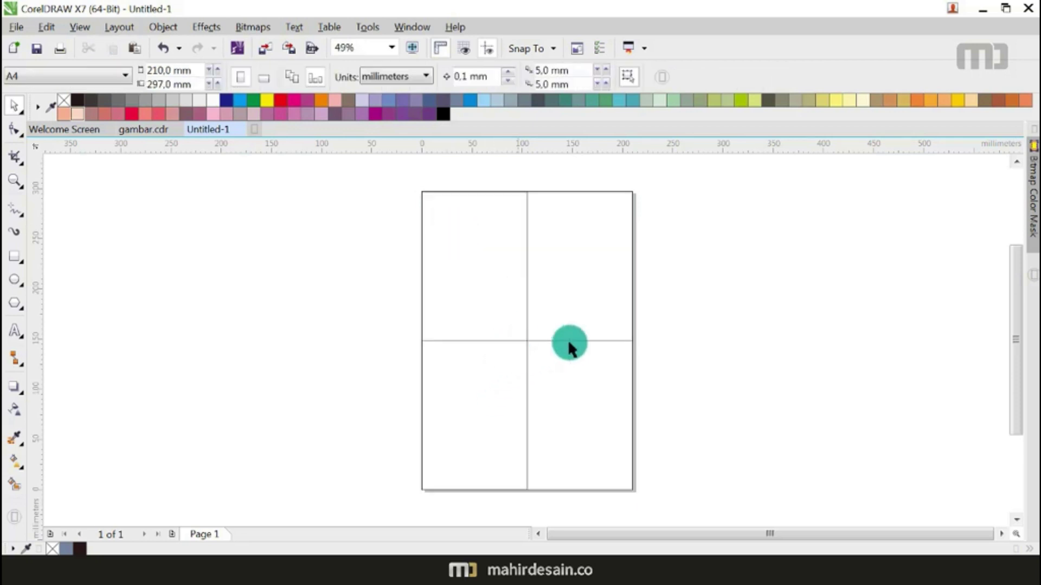
pyautogui.click(593, 342)
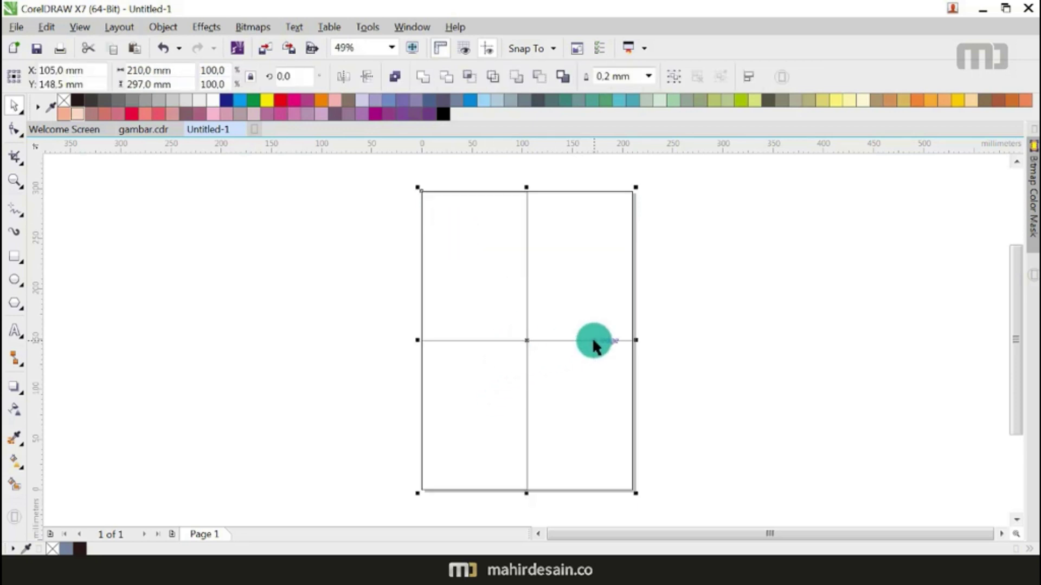
pyautogui.press('Delete')
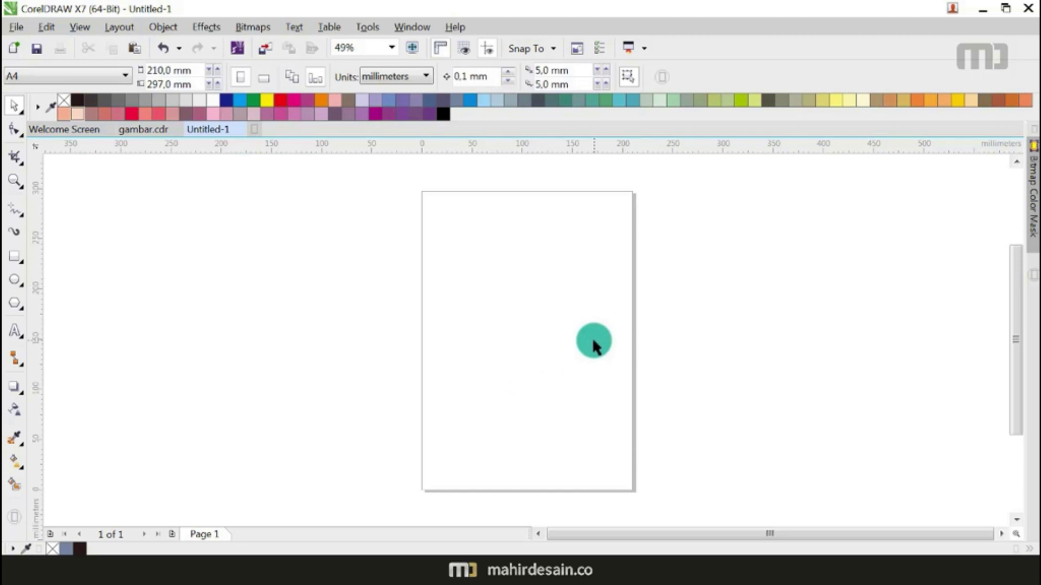
pyautogui.hotkey('ctrl', 'v')
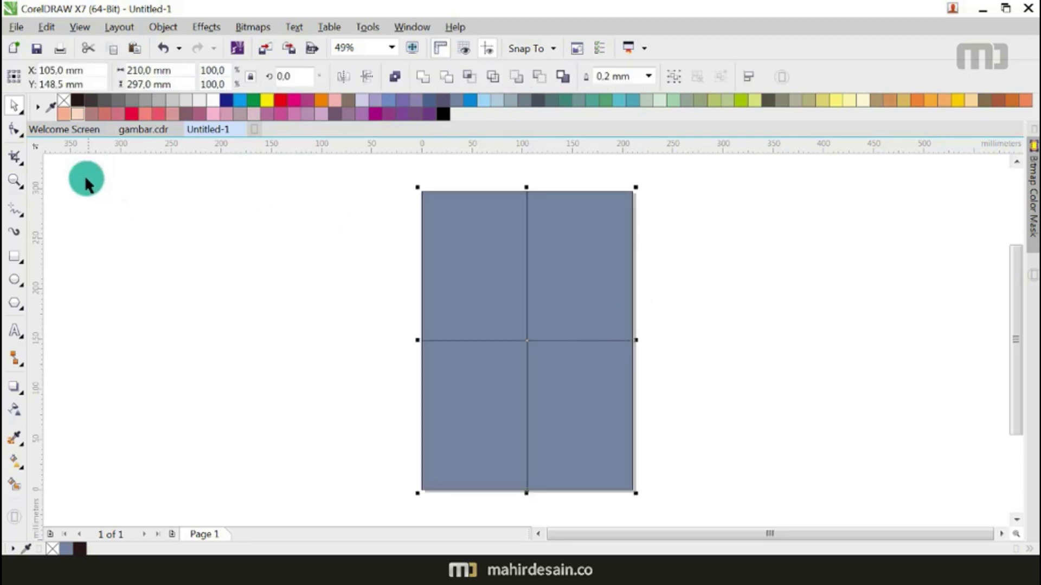
# Step: Fill the four panels black with no outline and open Materi Brosur 2 in Word
pyautogui.click(77, 100)
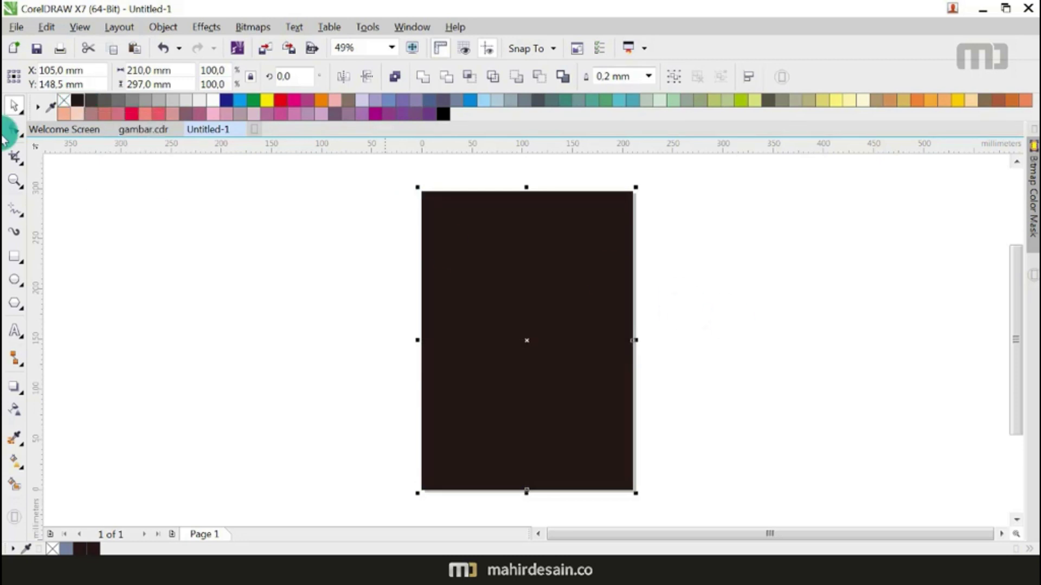
pyautogui.rightClick(66, 101)
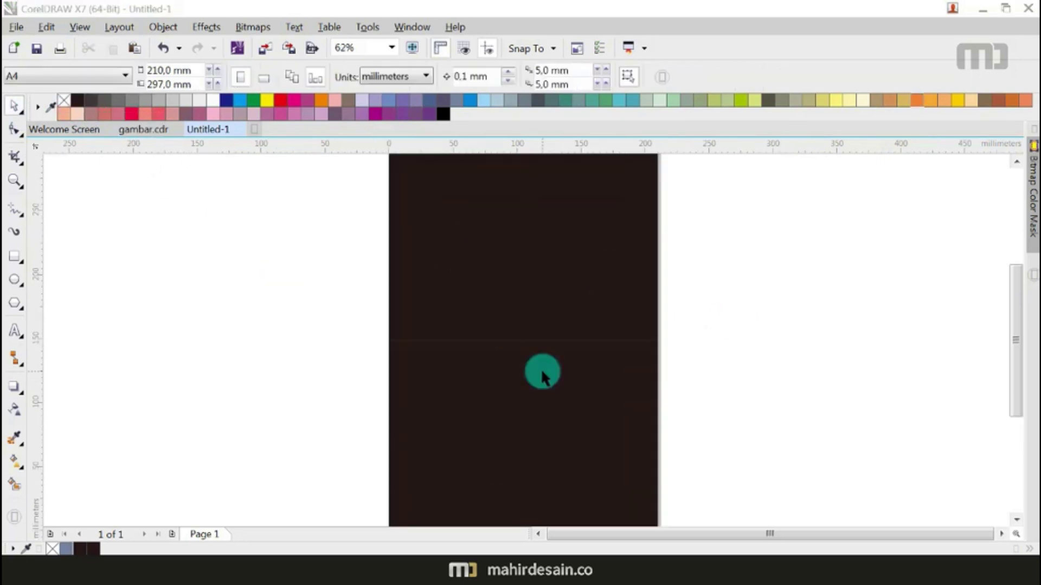
pyautogui.click(542, 374)
pyautogui.click(687, 333)
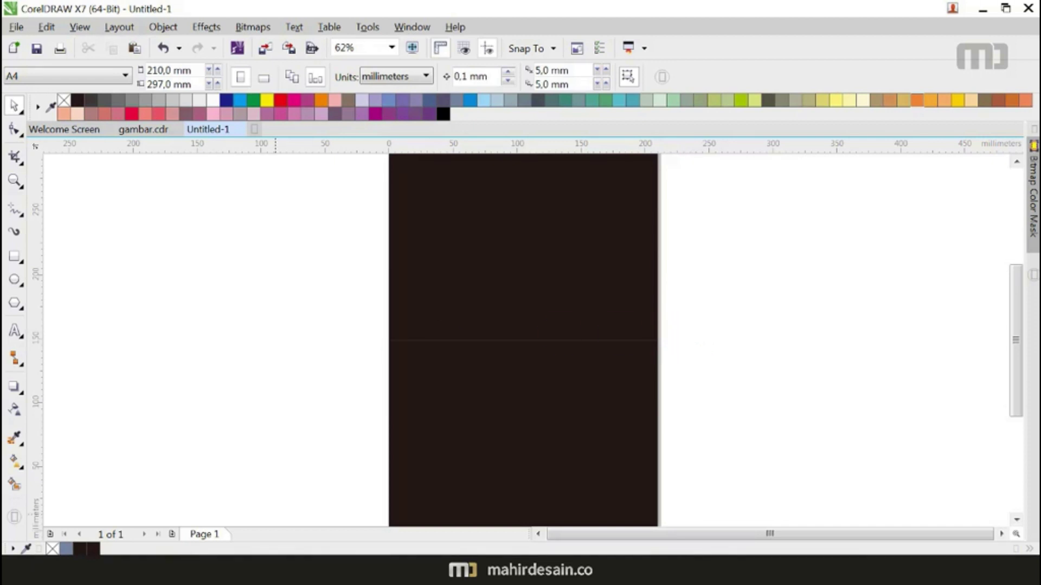
pyautogui.rightClick(146, 569)
pyautogui.click(98, 342)
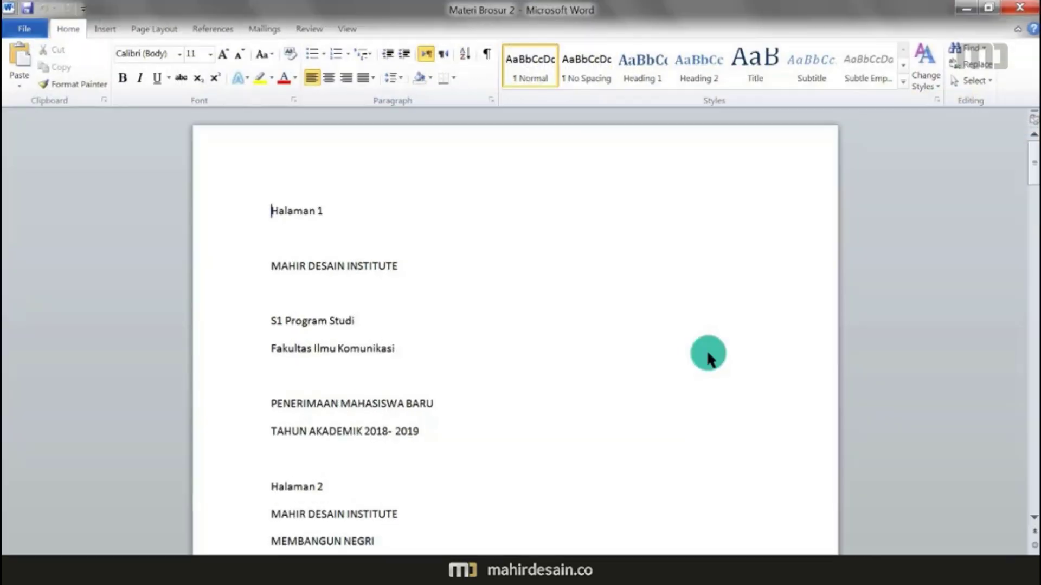
# Step: Cut the Word text from Halaman 1 through TAHUN AKADEMIK 2018- 2019
pyautogui.scroll(-20, 570, 339)
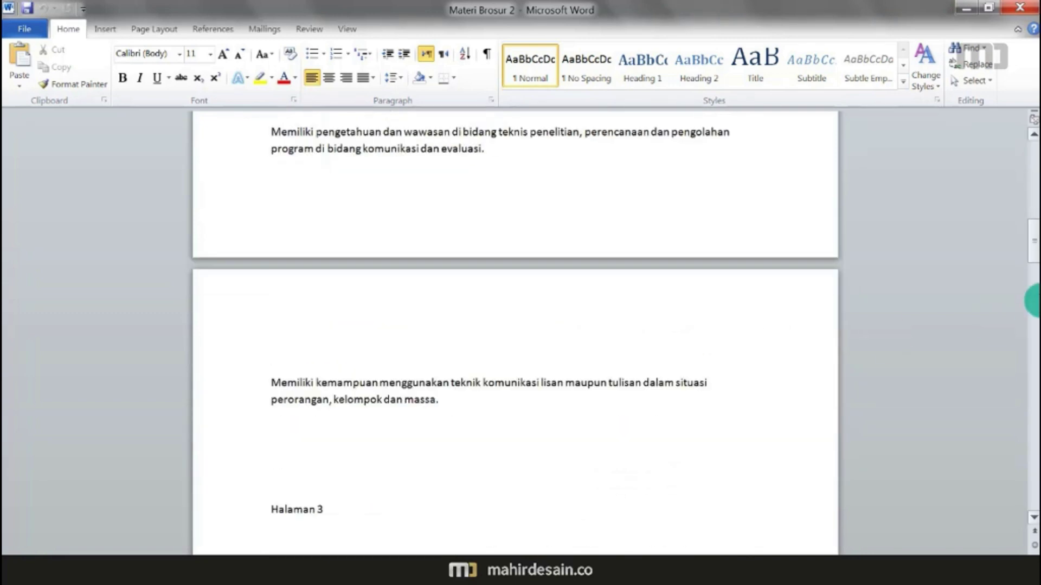
pyautogui.moveTo(1033, 248); pyautogui.dragTo(1033, 165)
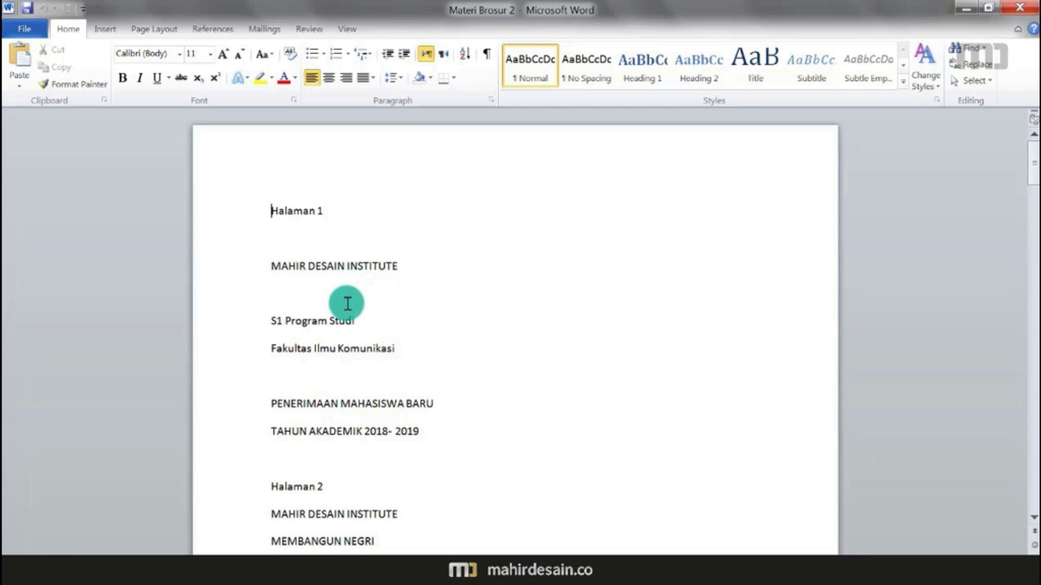
pyautogui.scroll(-3, 345, 300)
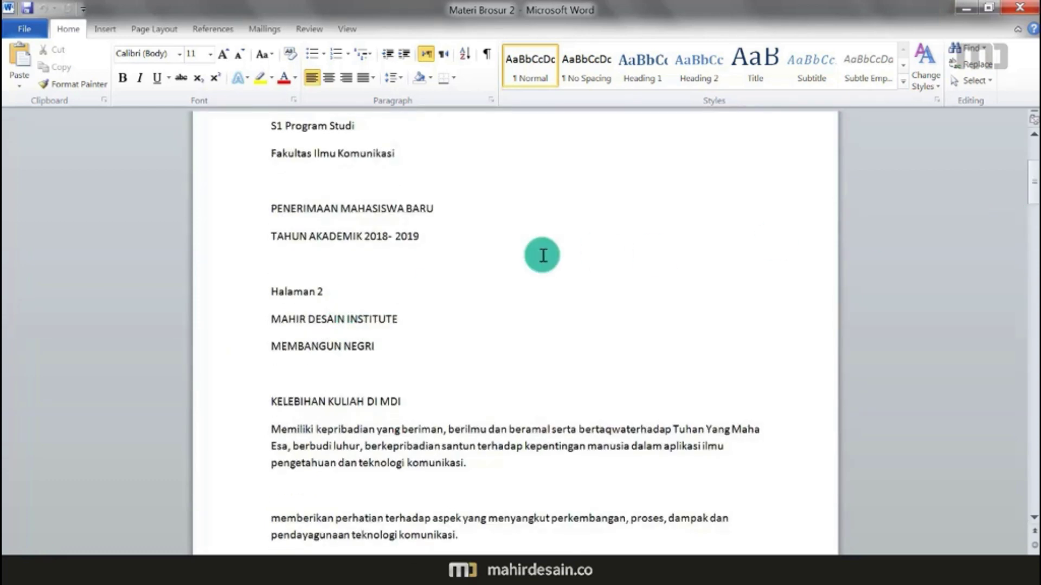
pyautogui.hotkey('ctrl', 'a')
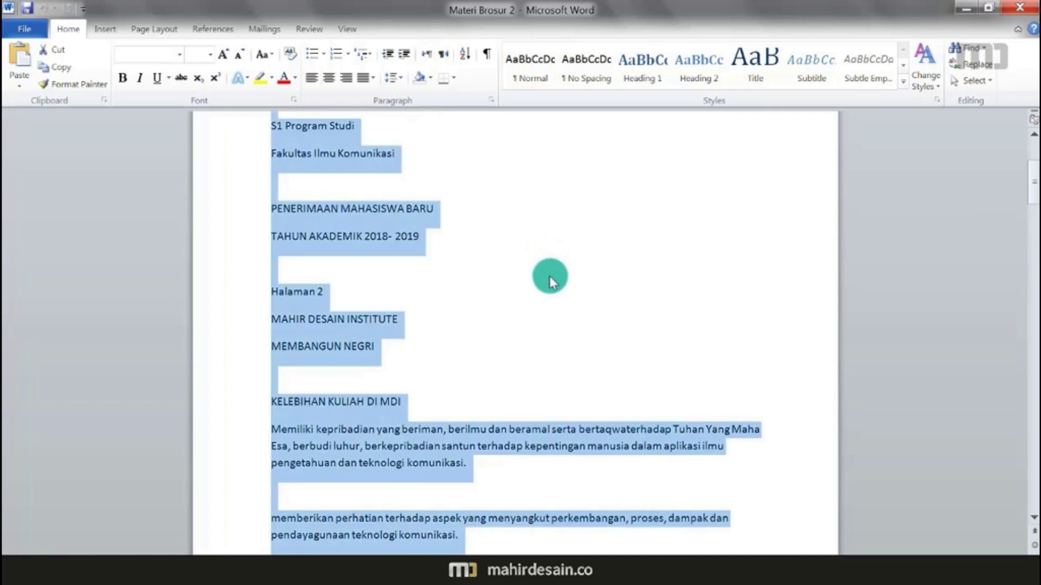
pyautogui.click(548, 264)
pyautogui.scroll(3, 564, 293)
pyautogui.moveTo(267, 208); pyautogui.dragTo(473, 440)
pyautogui.hotkey('ctrl', 'x')
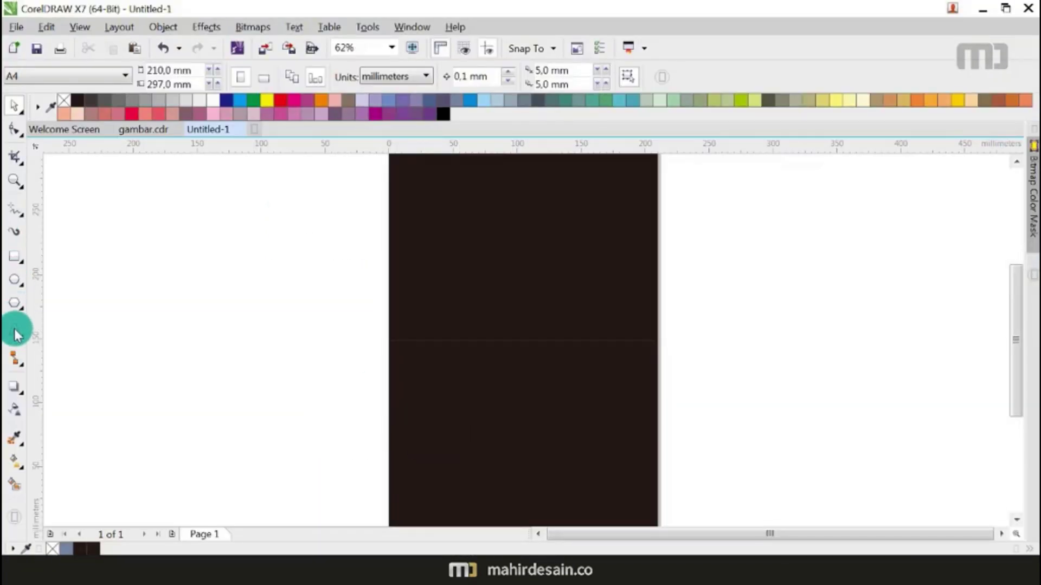
# Step: Paste the Word brochure text as a text object beside the dark page
pyautogui.click(15, 331)
pyautogui.scroll(-3, 232, 309)
pyautogui.click(380, 281)
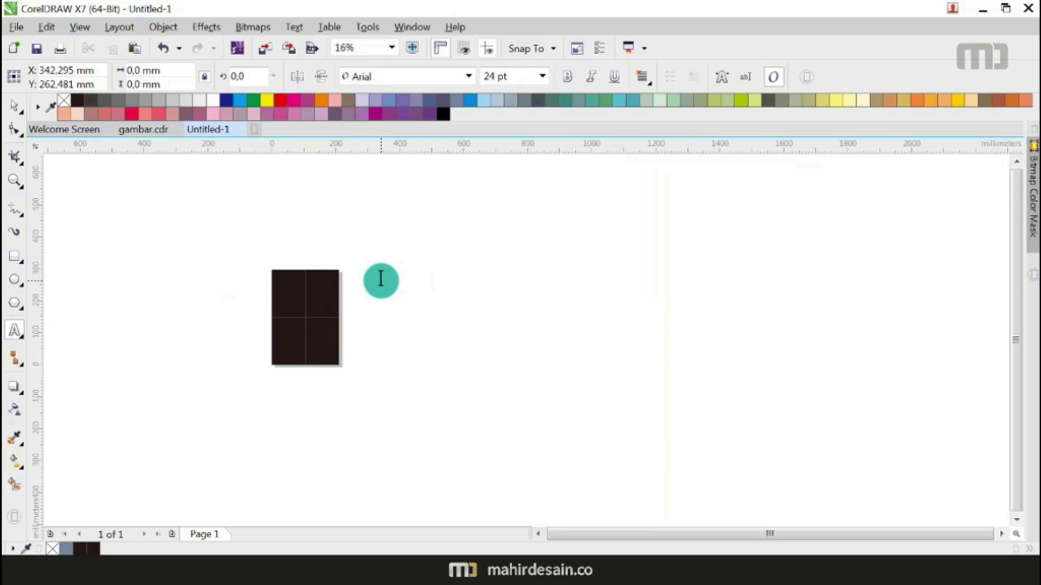
pyautogui.hotkey('ctrl', 'v')
pyautogui.click(447, 447)
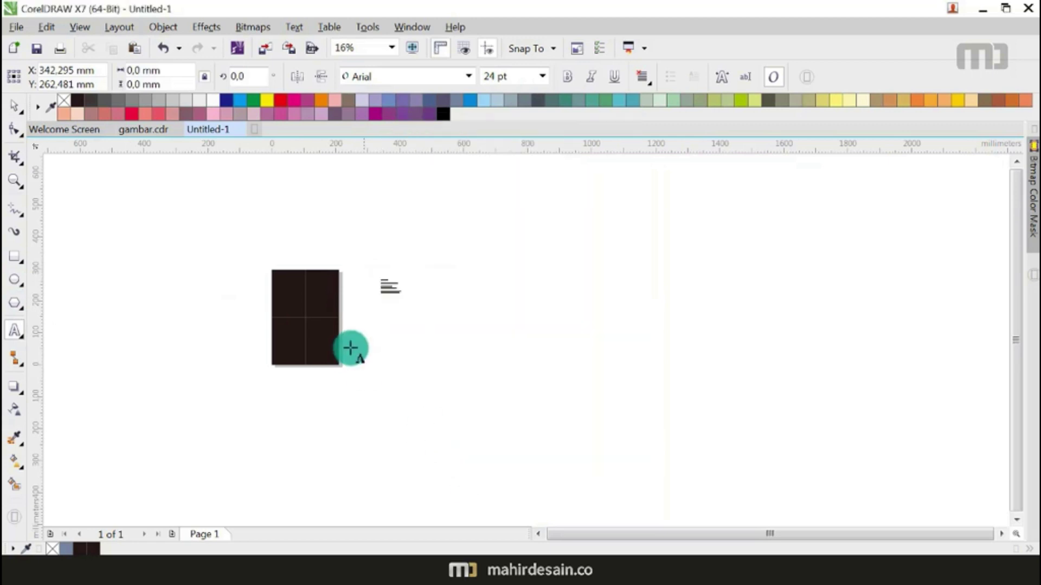
# Step: Enlarge the pasted text and delete its Halaman 1 line
pyautogui.click(9, 111)
pyautogui.scroll(1, 206, 314)
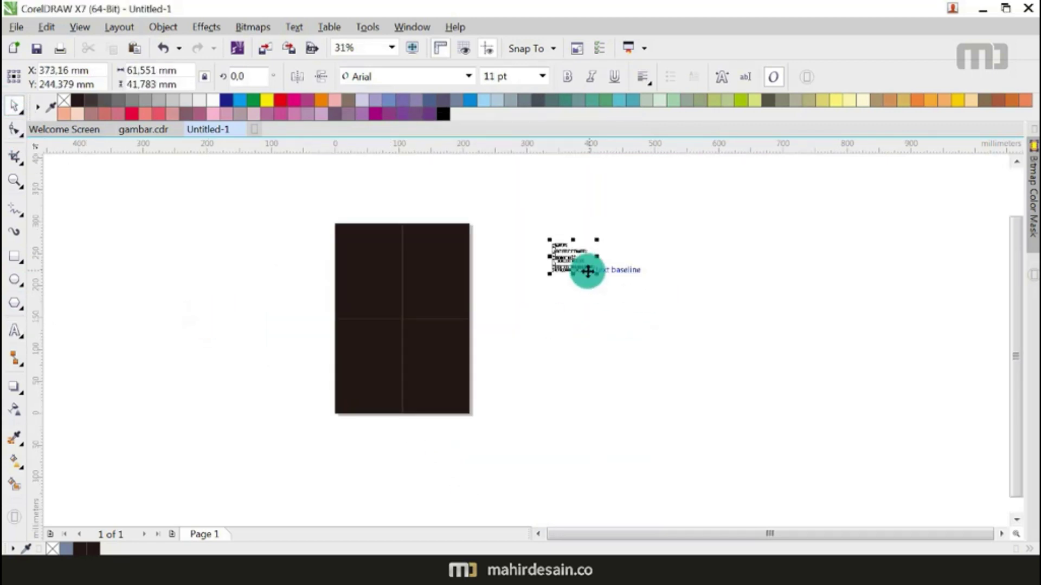
pyautogui.moveTo(570, 258)
pyautogui.mouseDown()
pyautogui.moveTo(510, 259)
pyautogui.moveTo(571, 309)
pyautogui.moveTo(572, 278)
pyautogui.mouseUp()
pyautogui.scroll(2, 518, 256)
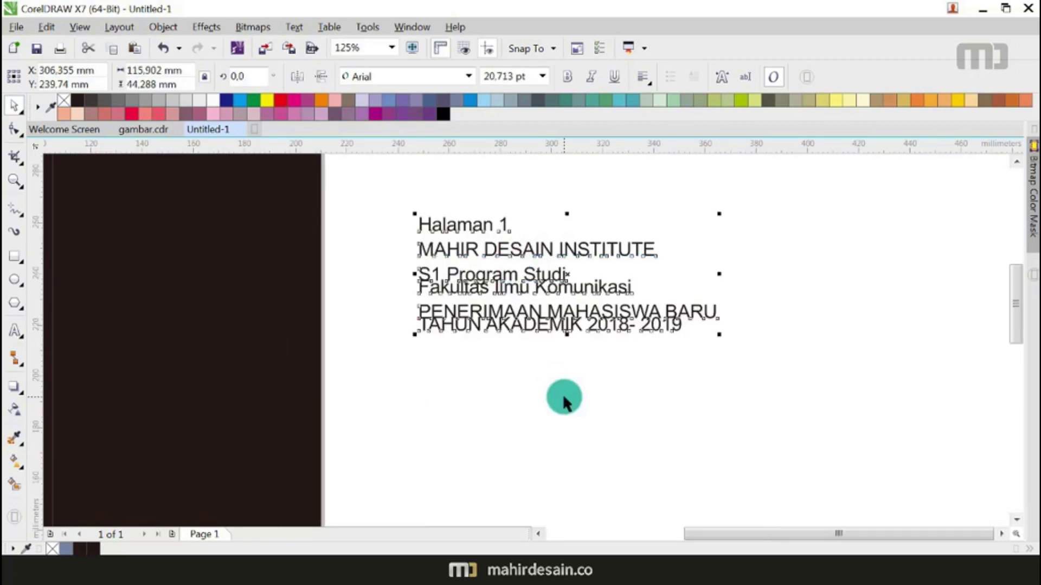
pyautogui.hotkey('ctrl', 'k')
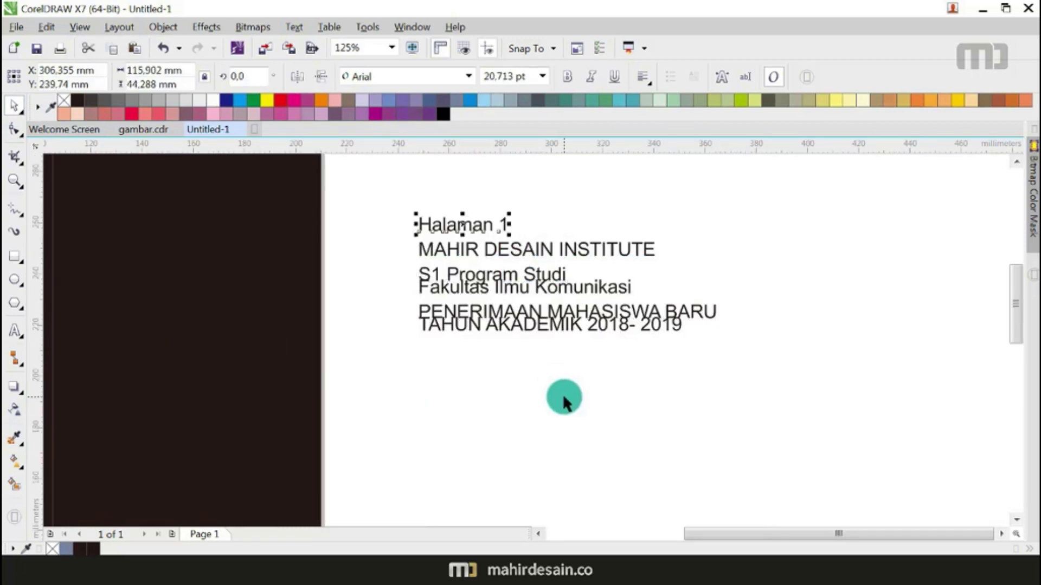
pyautogui.press('Delete')
pyautogui.scroll(-1, 610, 409)
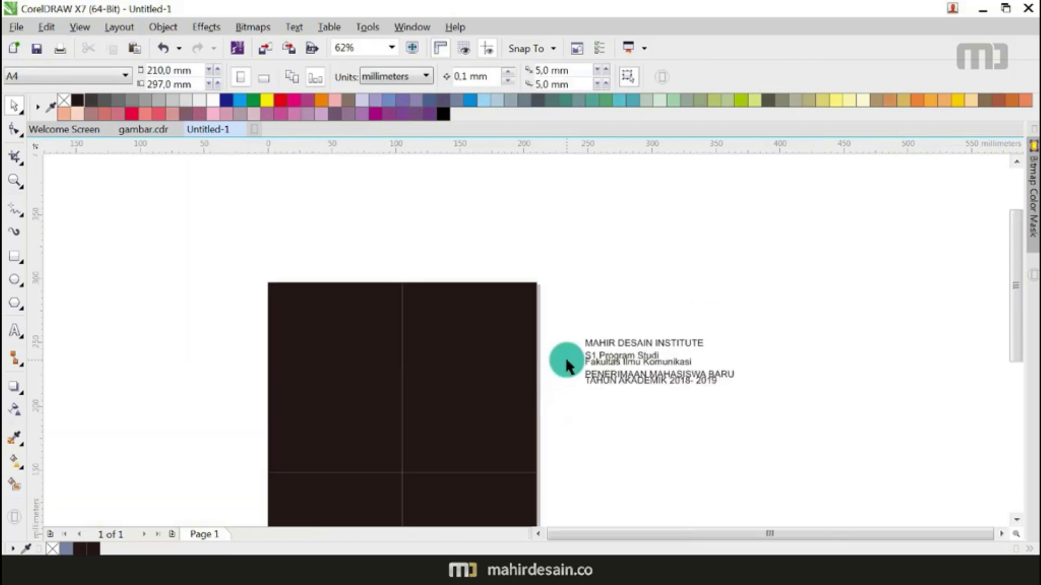
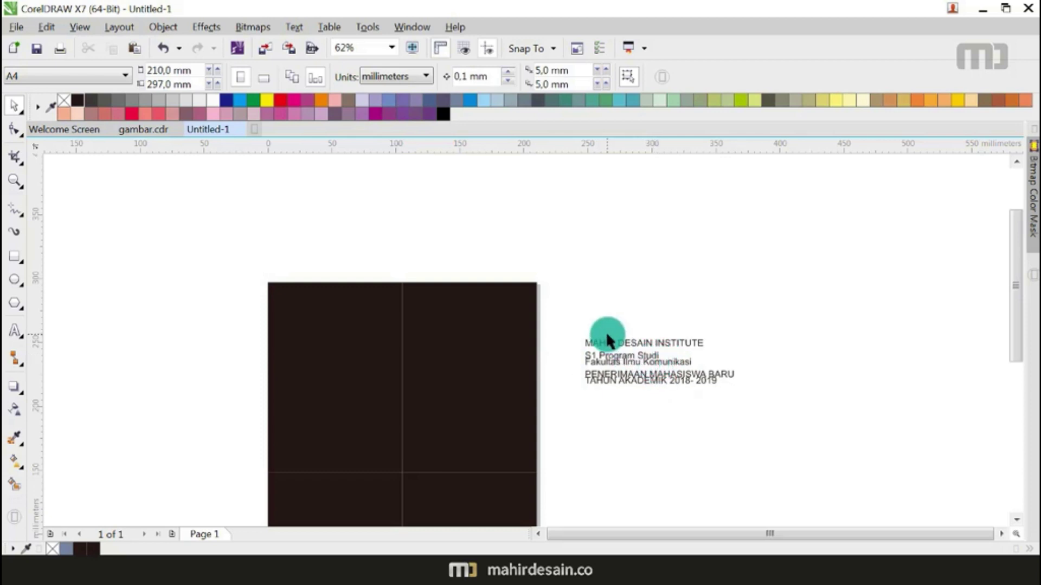
# Step: Import the 'logo MDI' file from drive F: and place it on the cover
pyautogui.hotkey('ctrl', 'i')
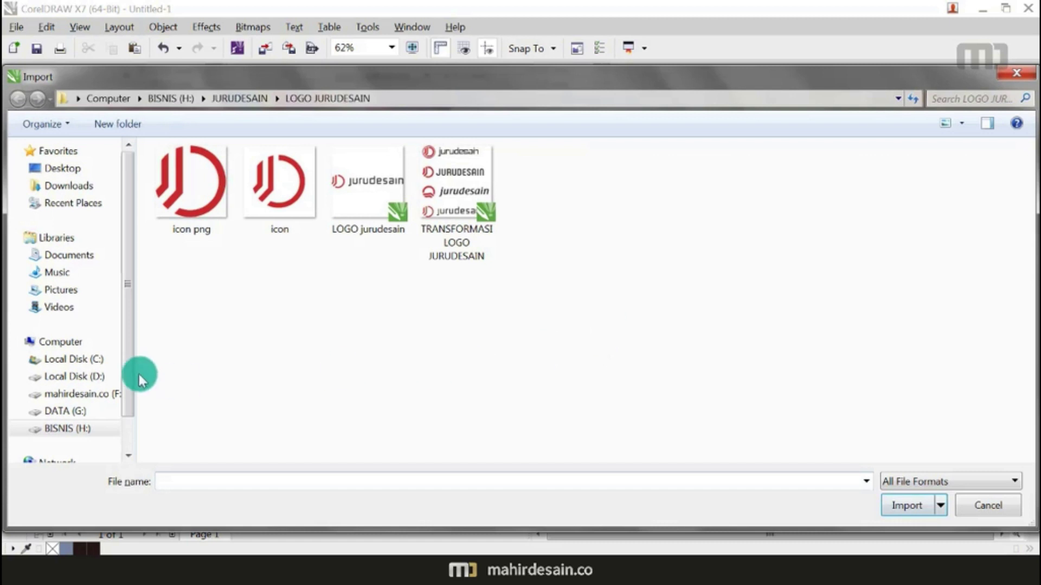
pyautogui.click(103, 401)
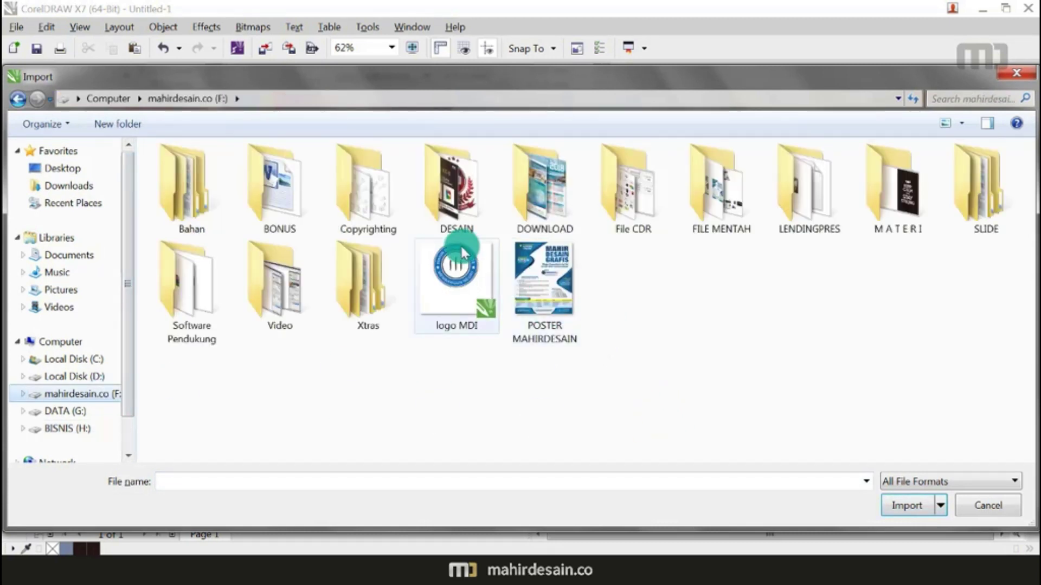
pyautogui.doubleClick(460, 244)
pyautogui.moveTo(420, 297); pyautogui.dragTo(505, 384)
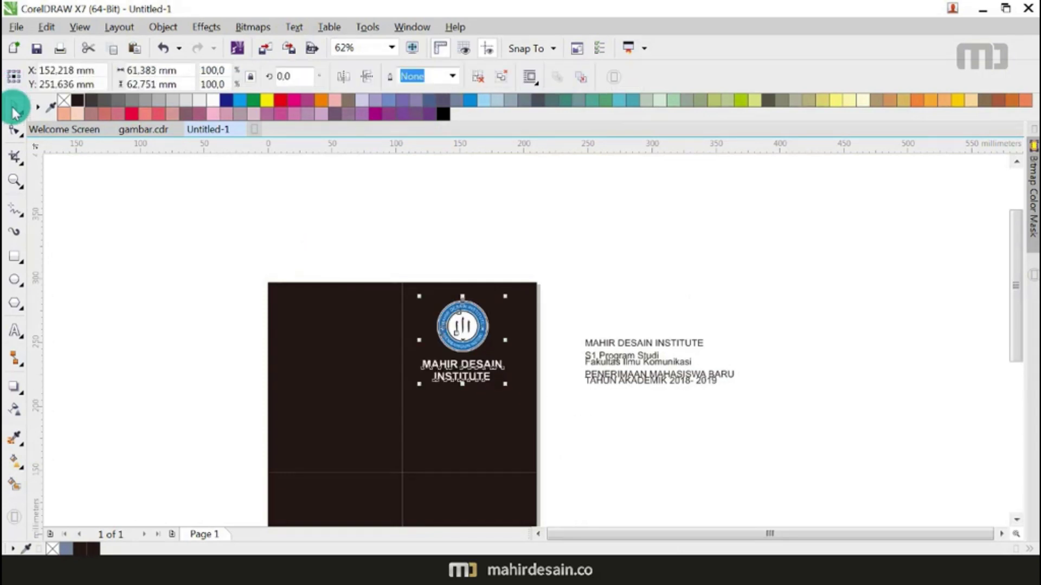
pyautogui.press('Escape')
# Step: Scale the logo and MAHIR DESAIN INSTITUTE title to 42.8% and move them to the top centre
pyautogui.scroll(1, 459, 337)
pyautogui.scroll(1, 459, 337)
pyautogui.scroll(-1, 536, 315)
pyautogui.moveTo(399, 184); pyautogui.dragTo(623, 457)
pyautogui.moveTo(585, 425); pyautogui.dragTo(495, 348)
pyautogui.moveTo(460, 298); pyautogui.dragTo(449, 275)
pyautogui.click(413, 194)
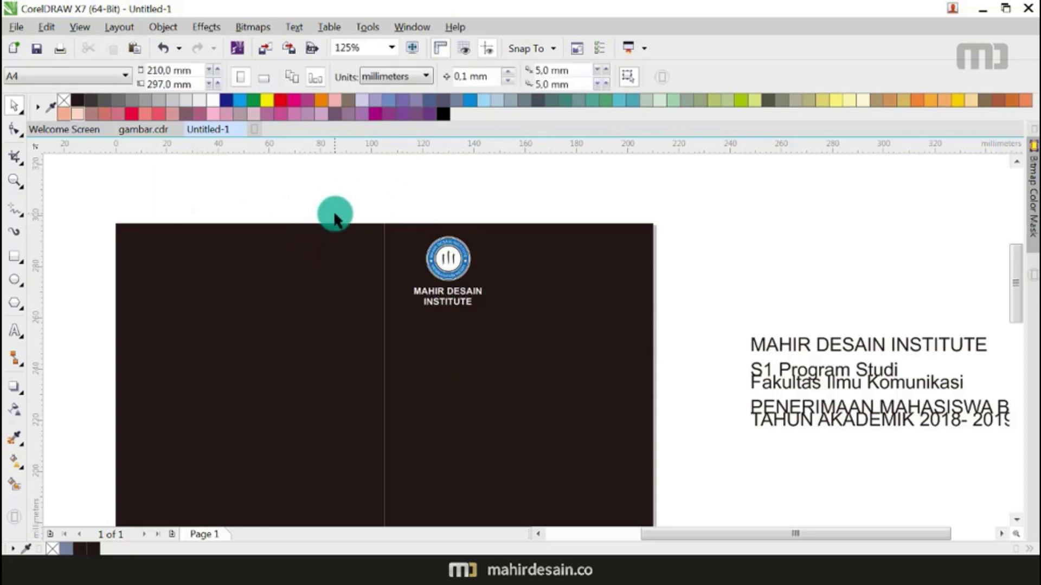
# Step: Copy the five-photo group from gambar.cdr into Untitled-1, shrink it to 46.3%, and place it right of the cover
pyautogui.click(137, 132)
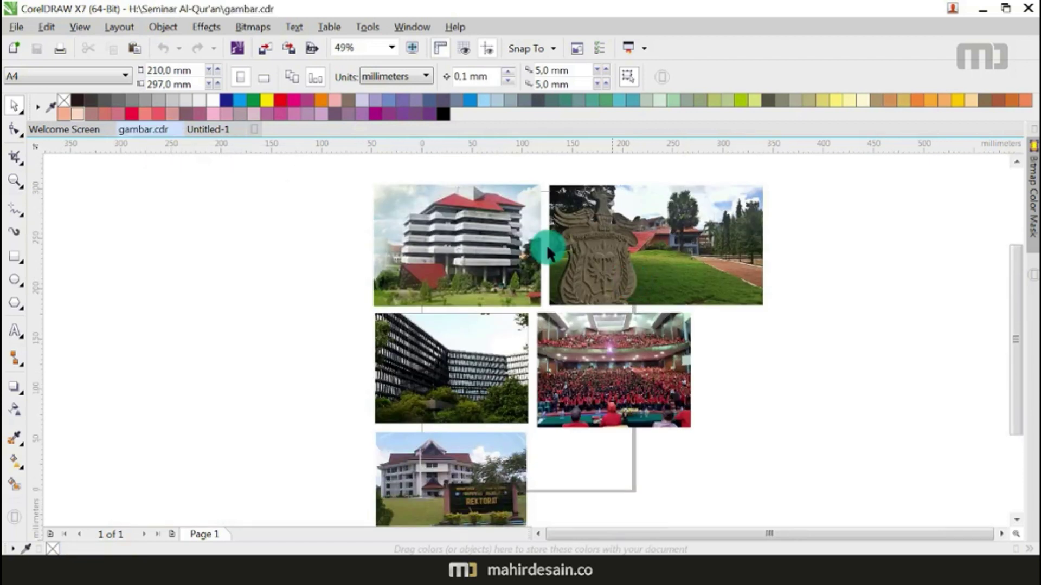
pyautogui.scroll(-2, 376, 204)
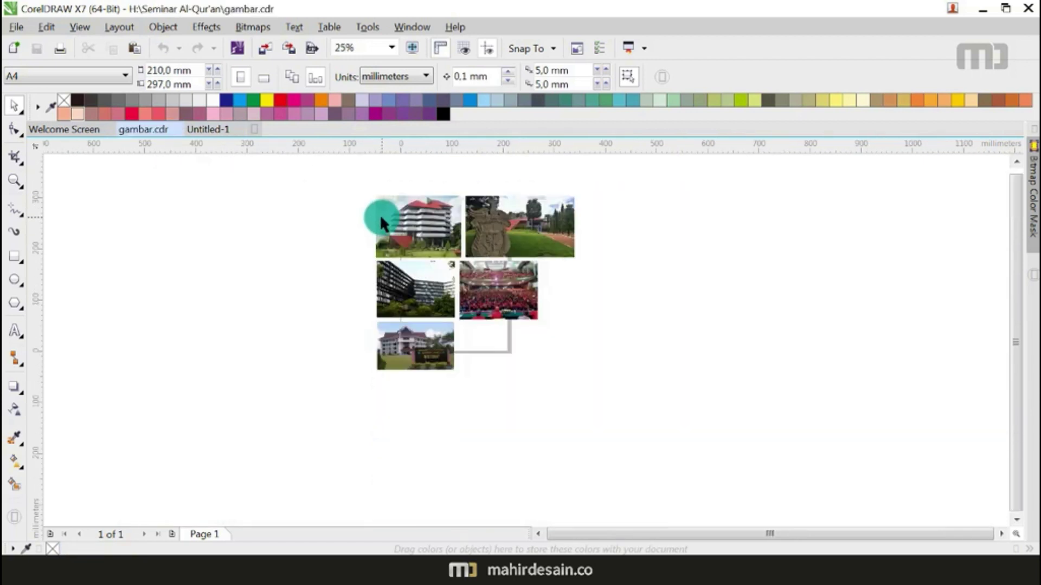
pyautogui.click(380, 218)
pyautogui.click(213, 135)
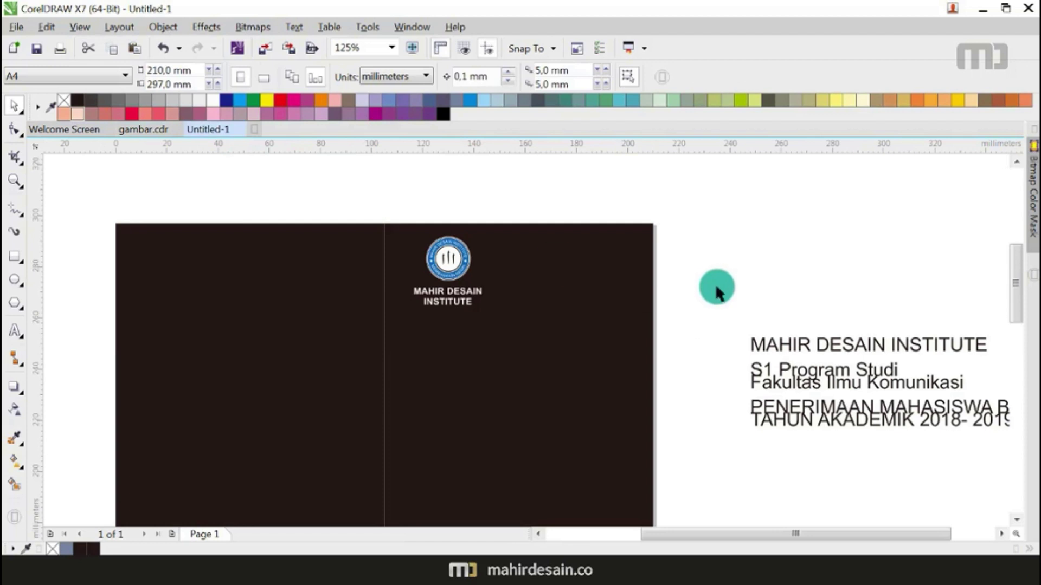
pyautogui.hotkey('ctrl', 'v')
pyautogui.scroll(-4, 714, 278)
pyautogui.moveTo(612, 288); pyautogui.dragTo(324, 245)
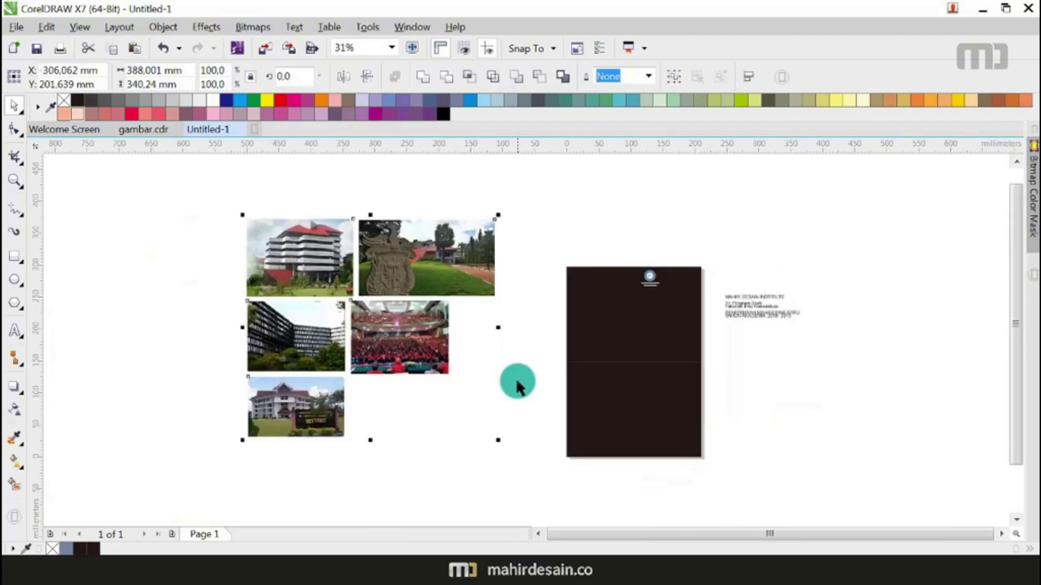
pyautogui.moveTo(499, 439); pyautogui.dragTo(372, 329)
pyautogui.moveTo(342, 262); pyautogui.dragTo(921, 303)
pyautogui.click(786, 379)
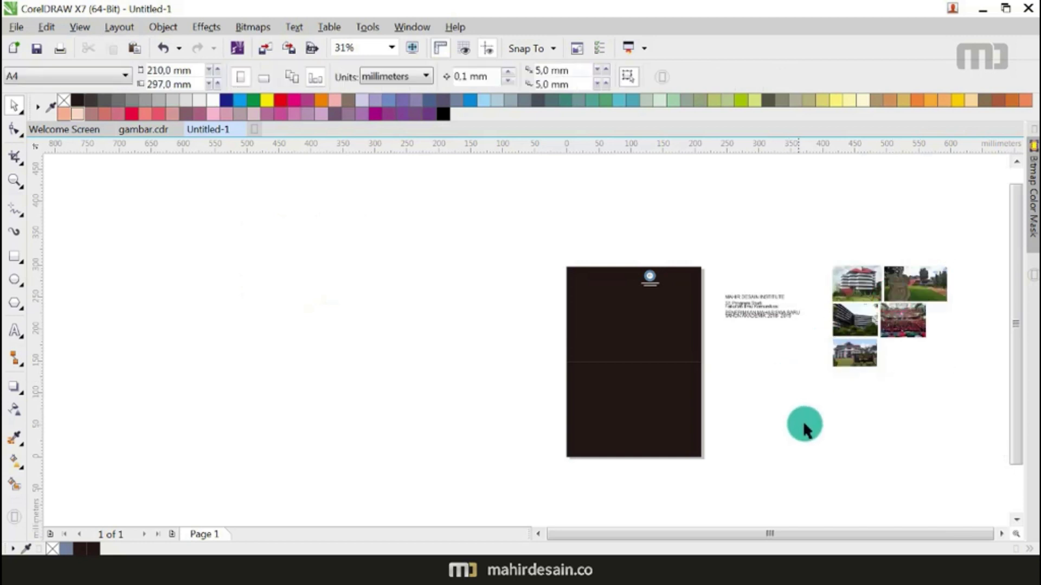
# Step: Pull the cover's 105 × 148.5 mm top-right quarter out beside the cover
pyautogui.scroll(1, 722, 326)
pyautogui.scroll(-1, 570, 385)
pyautogui.moveTo(652, 260); pyautogui.dragTo(553, 392)
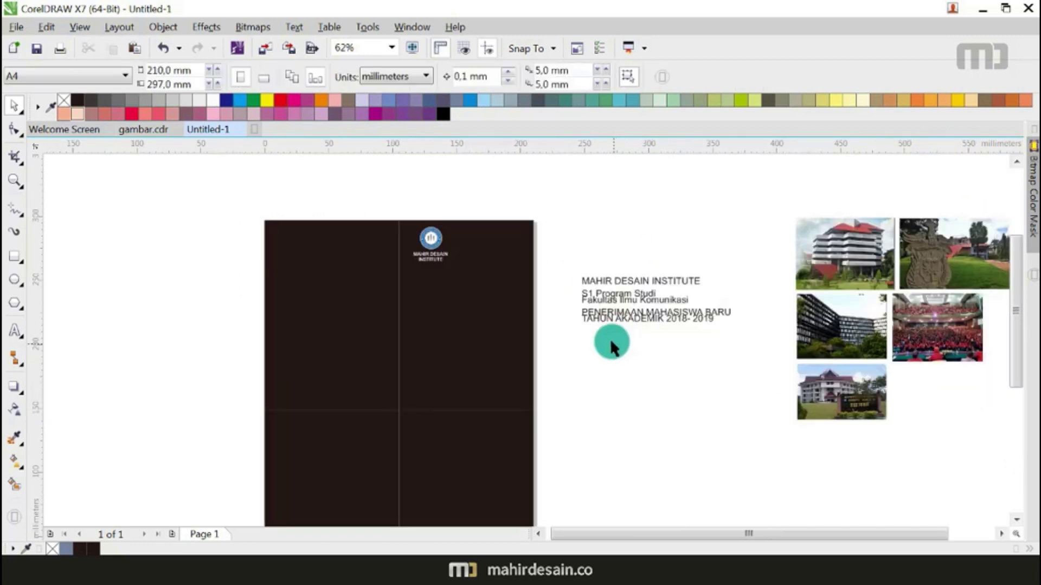
pyautogui.click(456, 295)
pyautogui.scroll(-2, 457, 296)
pyautogui.moveTo(456, 296); pyautogui.dragTo(553, 354)
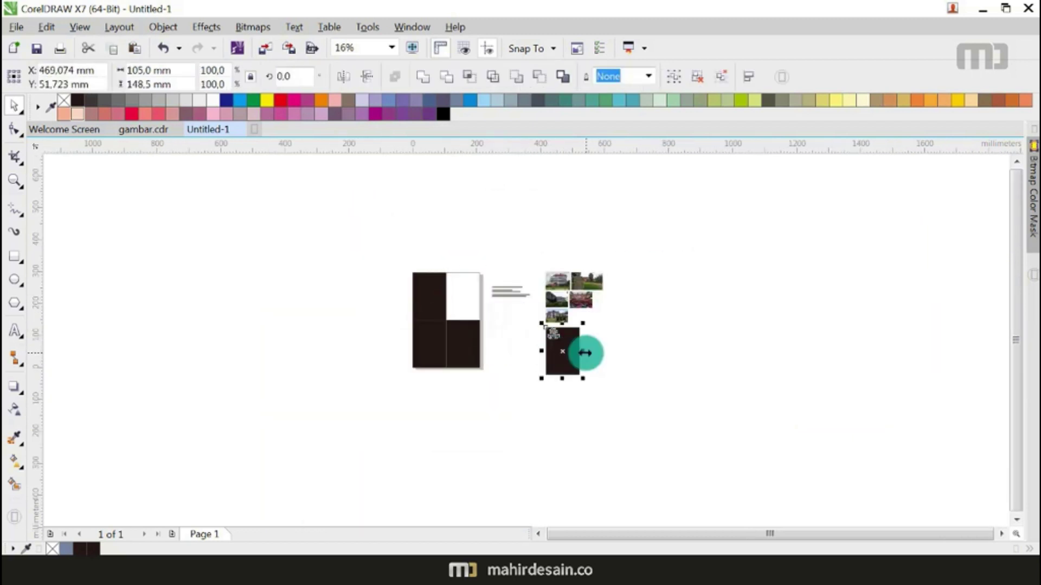
# Step: PowerClip the red-roofed building photo inside the detached dark panel
pyautogui.scroll(1, 587, 353)
pyautogui.click(586, 353)
pyautogui.moveTo(528, 211); pyautogui.dragTo(611, 332)
pyautogui.scroll(1, 610, 332)
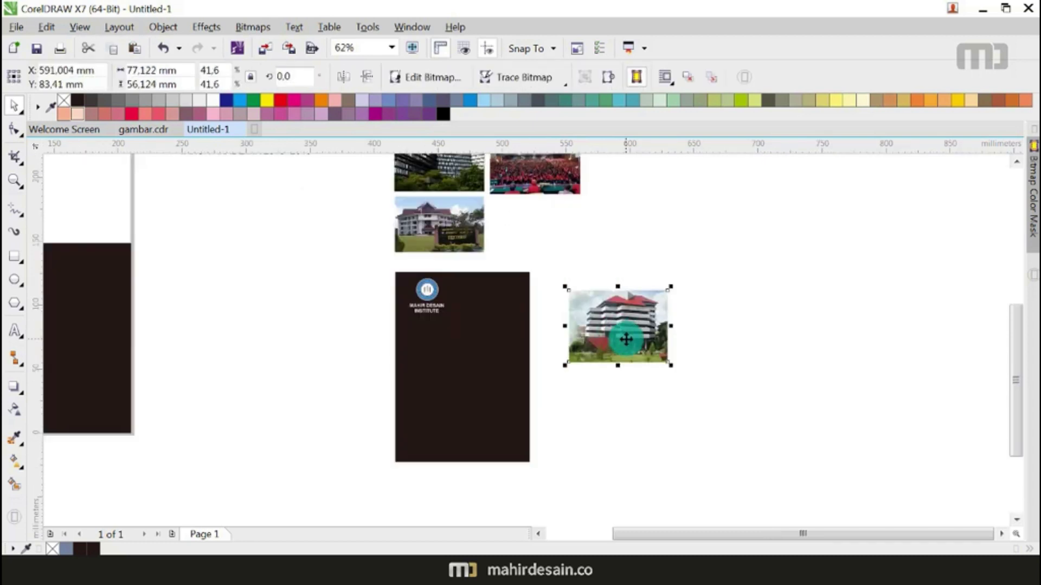
pyautogui.click(206, 27)
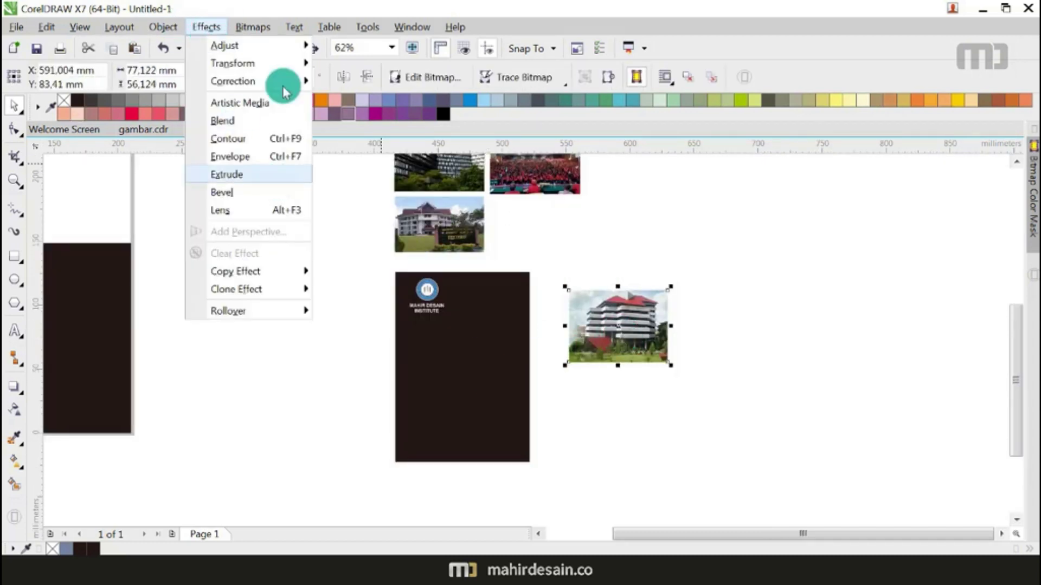
pyautogui.moveTo(153, 28)
pyautogui.moveTo(207, 173)
pyautogui.click(412, 164)
pyautogui.click(477, 409)
# Step: Enlarge the clipped building photo to 63.5% so it spans the panel's width
pyautogui.rightClick(468, 409)
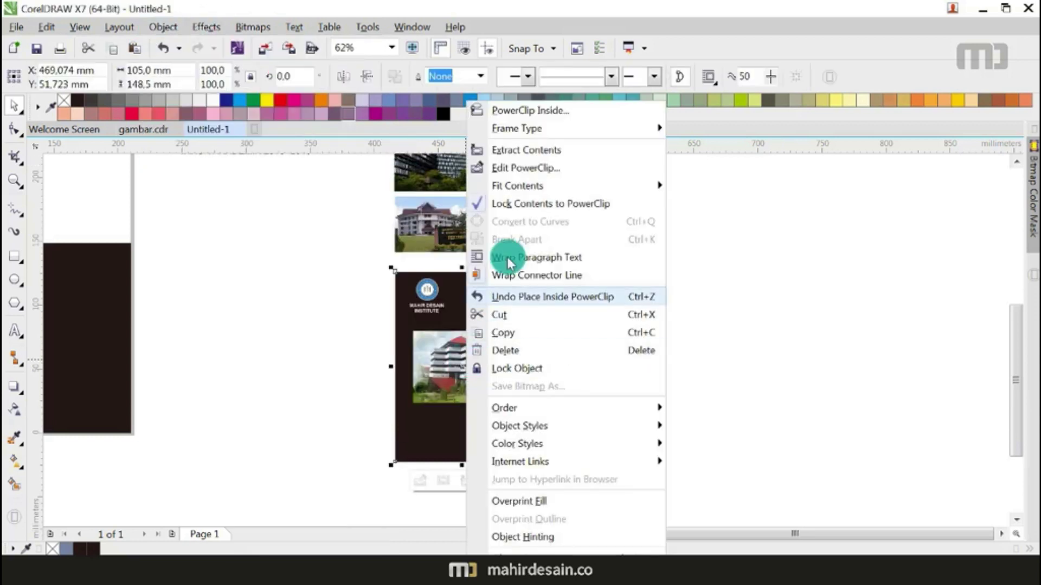
pyautogui.click(522, 167)
pyautogui.moveTo(514, 409); pyautogui.dragTo(540, 428)
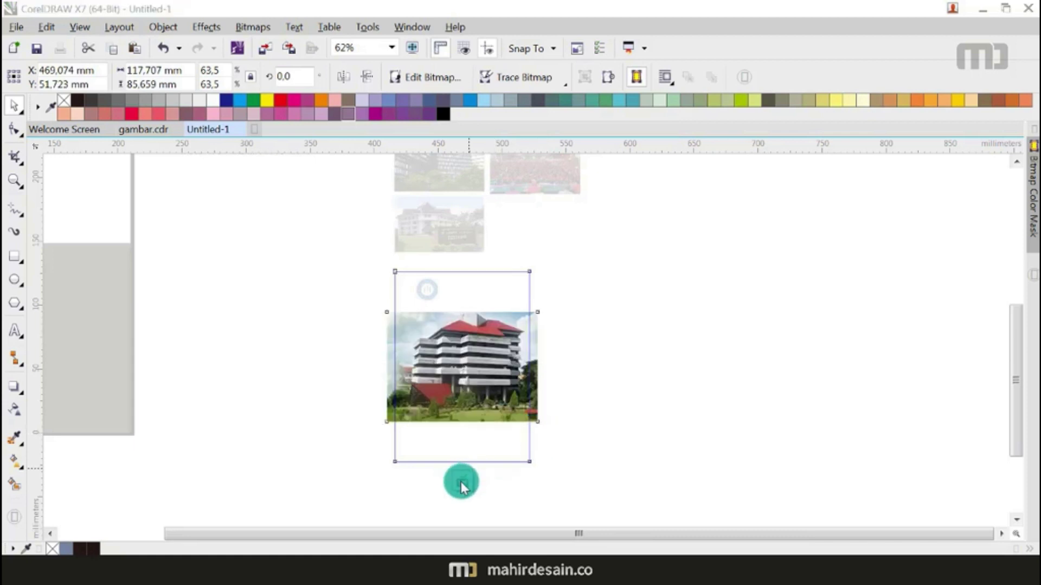
pyautogui.click(462, 484)
pyautogui.click(638, 351)
# Step: Move the logo and caption off the dark panel
pyautogui.scroll(1, 419, 289)
pyautogui.scroll(-1, 389, 285)
pyautogui.moveTo(393, 276); pyautogui.dragTo(547, 391)
pyautogui.moveTo(487, 318); pyautogui.dragTo(344, 297)
pyautogui.click(388, 385)
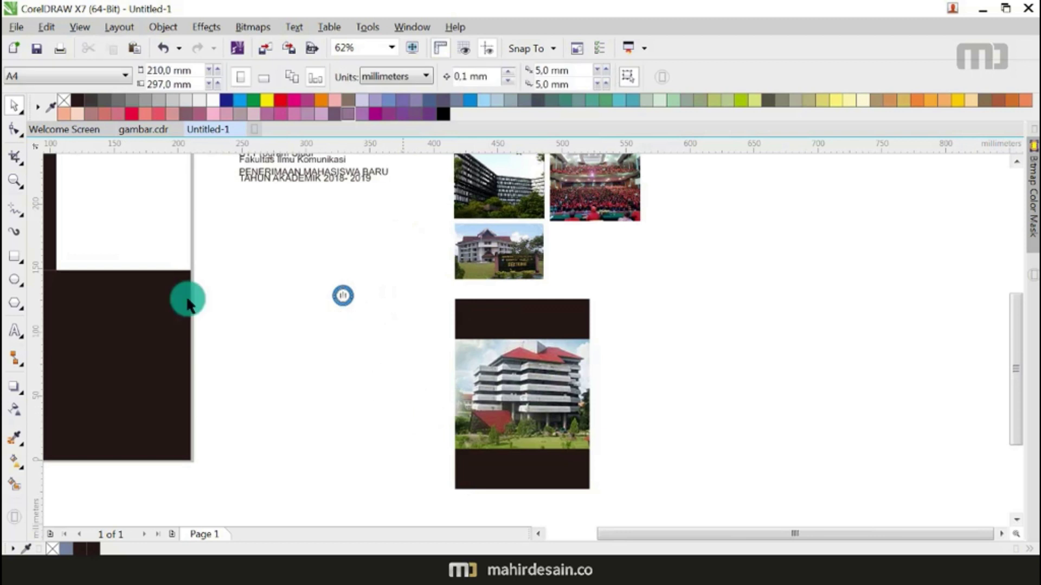
# Step: Draw a three-sided polygon triangle, rotate it to point left, and narrow it to 77.1% width
pyautogui.click(15, 256)
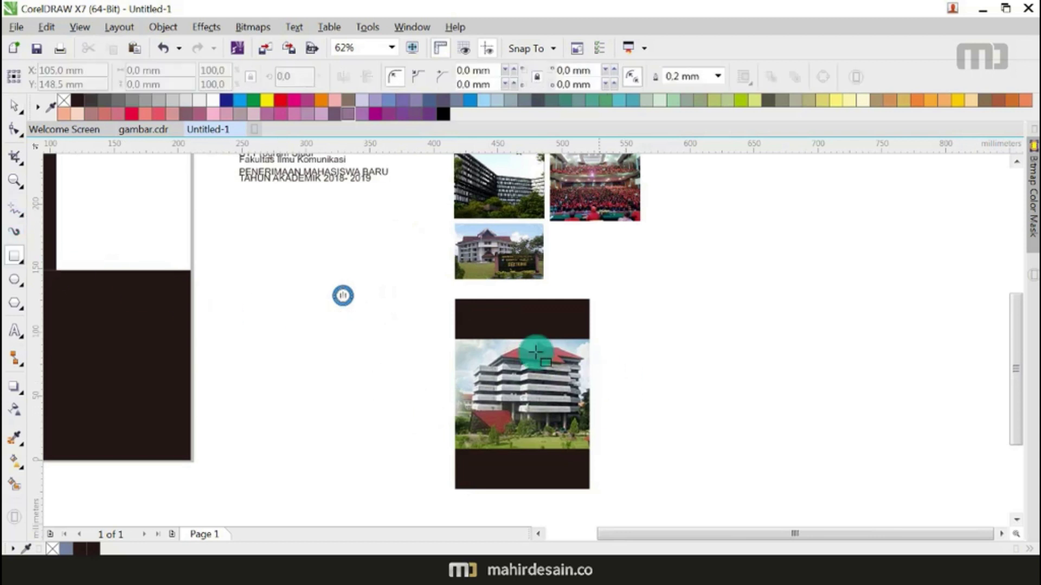
pyautogui.click(16, 306)
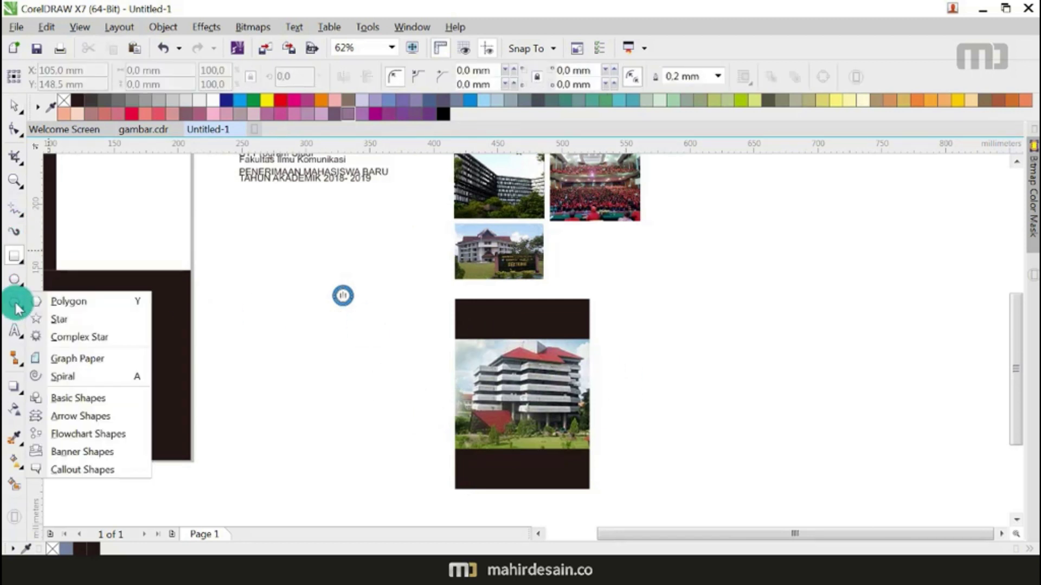
pyautogui.click(76, 301)
pyautogui.moveTo(635, 286); pyautogui.dragTo(702, 373)
pyautogui.click(424, 80)
pyautogui.click(424, 80)
pyautogui.click(14, 108)
pyautogui.click(691, 331)
pyautogui.moveTo(718, 360); pyautogui.dragTo(720, 256)
pyautogui.click(700, 314)
pyautogui.click(711, 320)
pyautogui.moveTo(714, 320); pyautogui.dragTo(596, 337)
# Step: Draw a white-filled rectangle across the top of the dark panel
pyautogui.scroll(2, 593, 337)
pyautogui.scroll(-1, 759, 352)
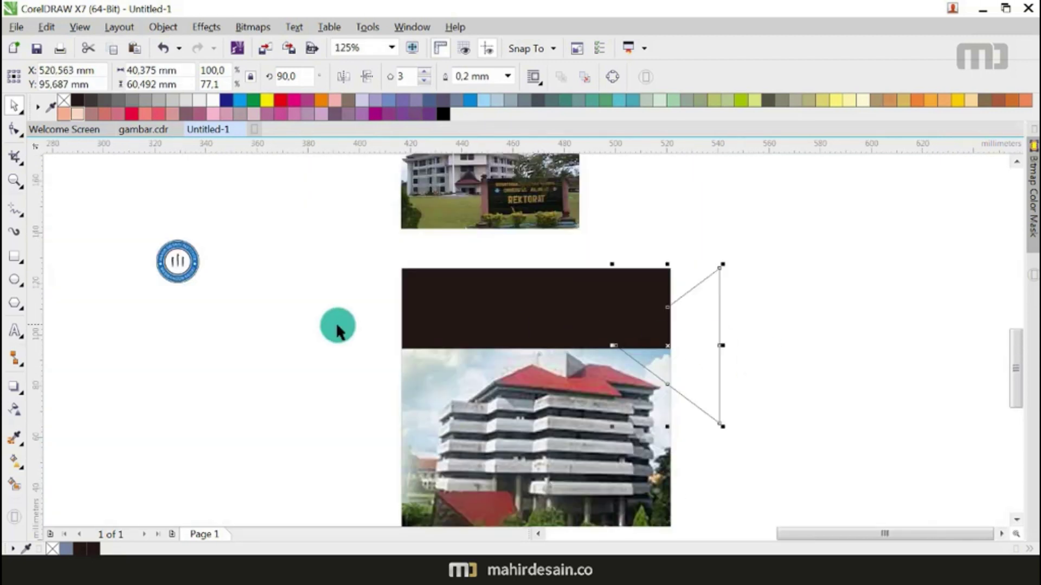
pyautogui.click(14, 256)
pyautogui.moveTo(356, 252); pyautogui.dragTo(702, 362)
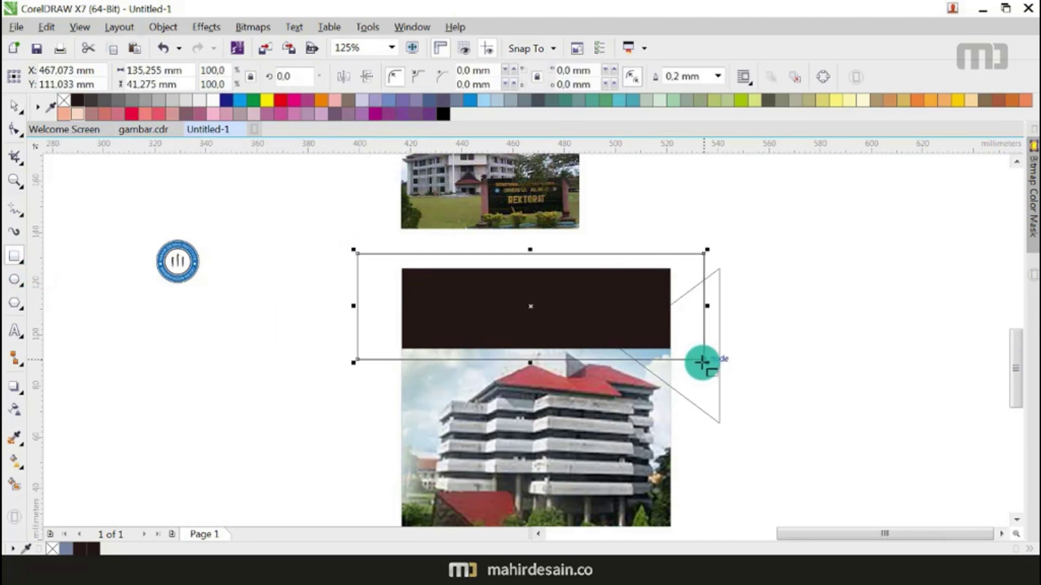
pyautogui.click(14, 104)
pyautogui.moveTo(689, 332); pyautogui.dragTo(683, 320)
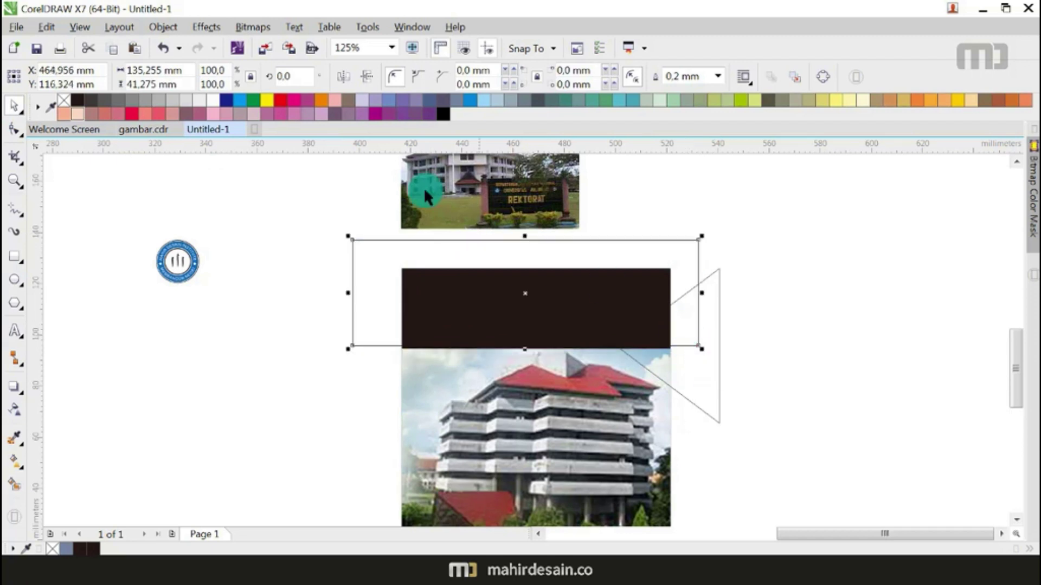
pyautogui.click(200, 100)
# Step: Fill the triangle white and weld it to the rectangle into one slanted shape
pyautogui.click(687, 386)
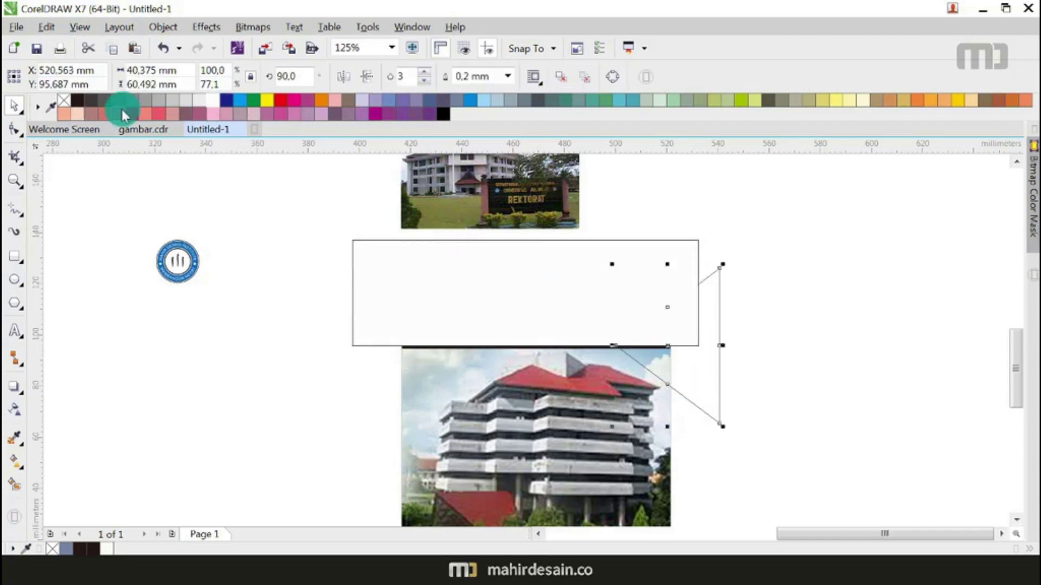
pyautogui.click(217, 102)
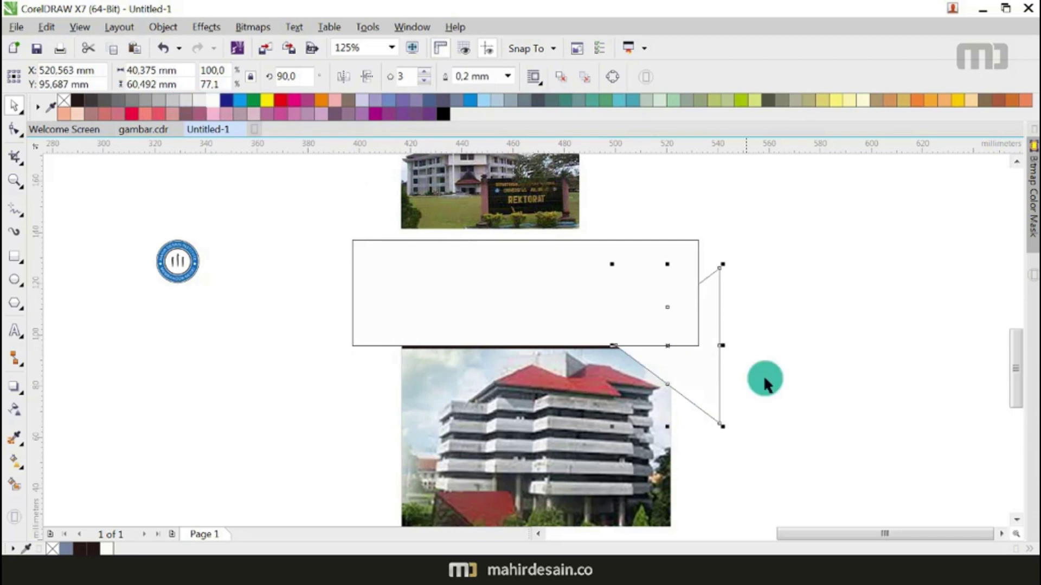
pyautogui.click(786, 353)
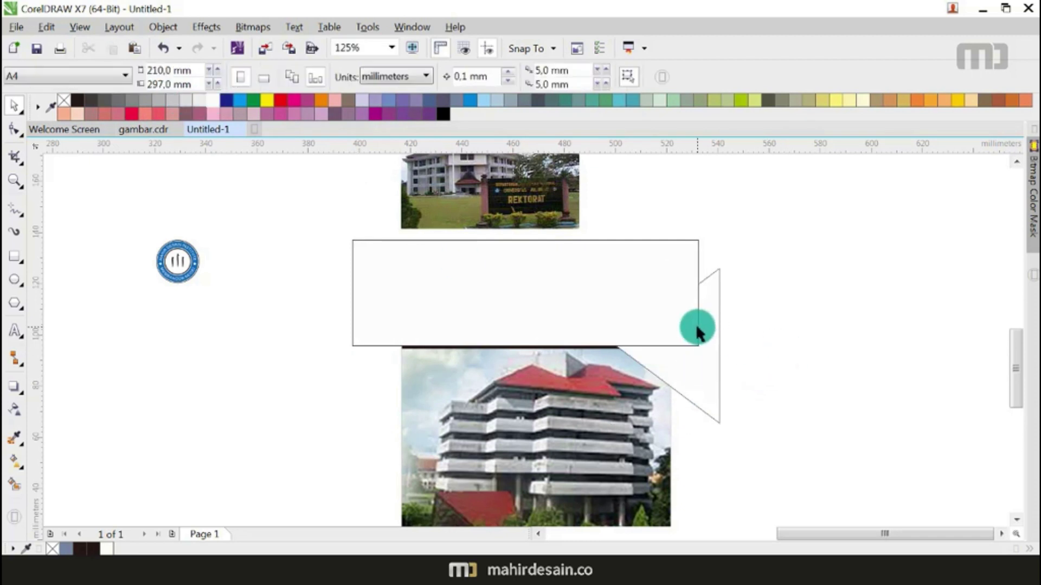
pyautogui.click(697, 377)
pyautogui.click(781, 353)
pyautogui.click(627, 286)
pyautogui.keyDown('shift'); pyautogui.click(692, 388); pyautogui.keyUp('shift')
pyautogui.click(421, 81)
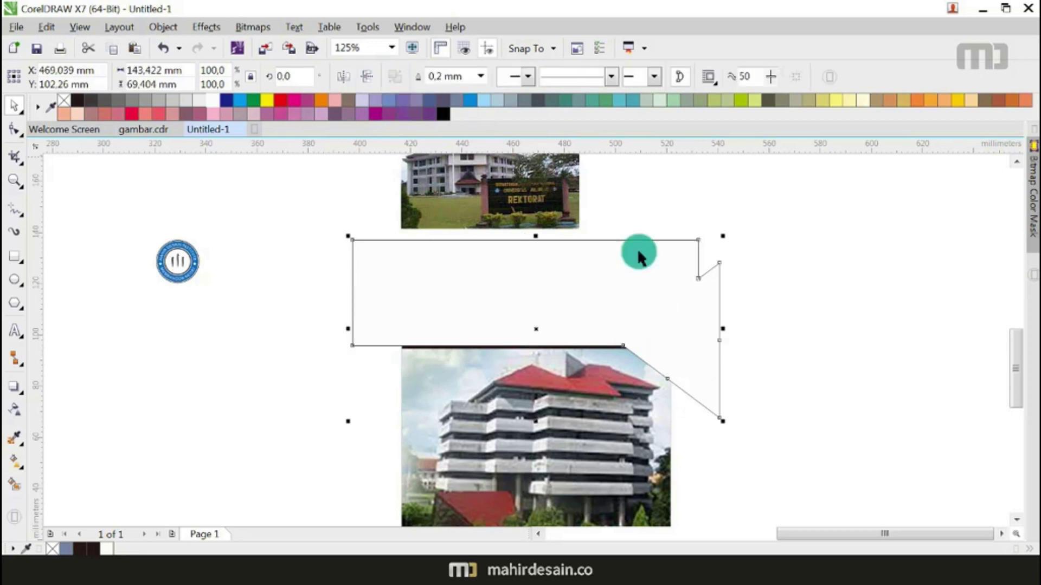
# Step: Replace the welded outline with a new blue-grey filled header shape
pyautogui.click(797, 360)
pyautogui.click(572, 267)
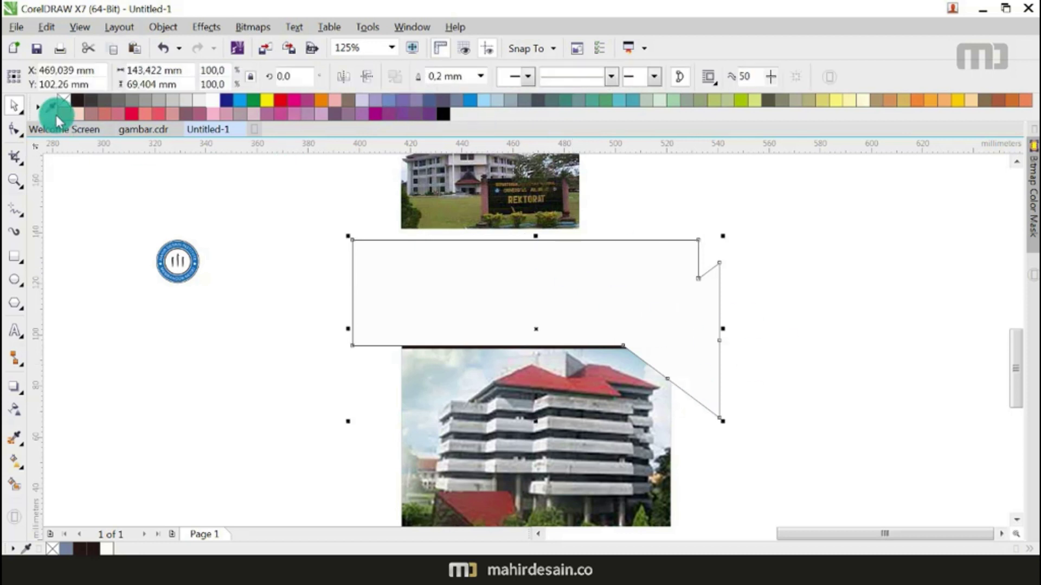
pyautogui.click(66, 102)
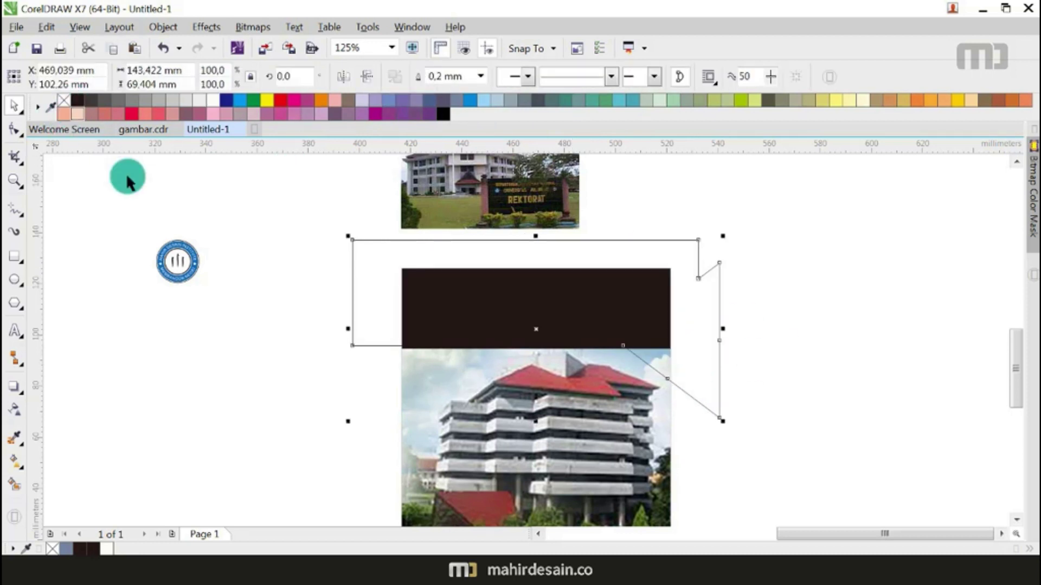
pyautogui.click(204, 239)
pyautogui.click(532, 295)
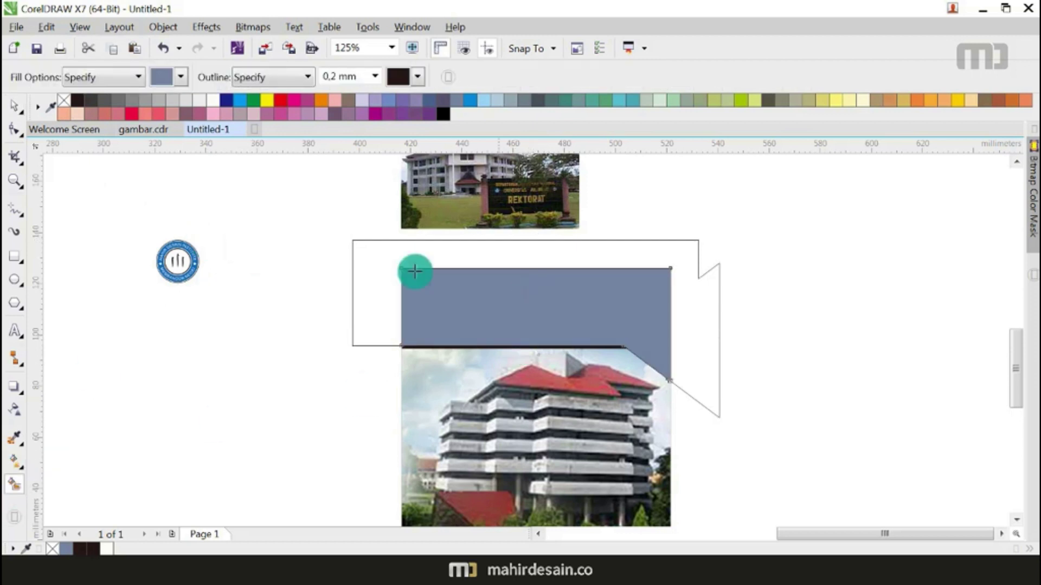
pyautogui.click(19, 106)
pyautogui.click(689, 311)
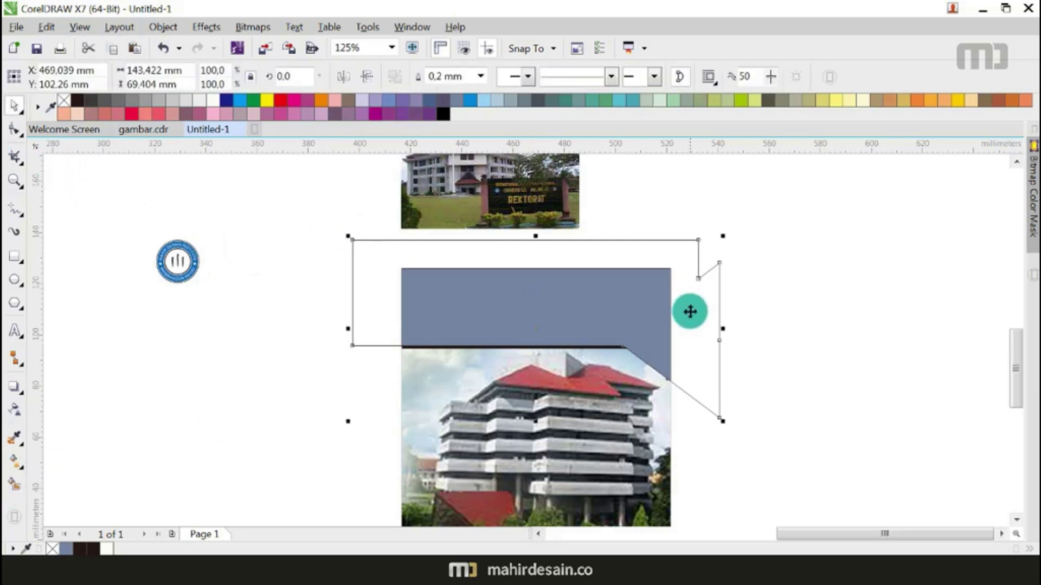
pyautogui.press('Delete')
pyautogui.click(552, 317)
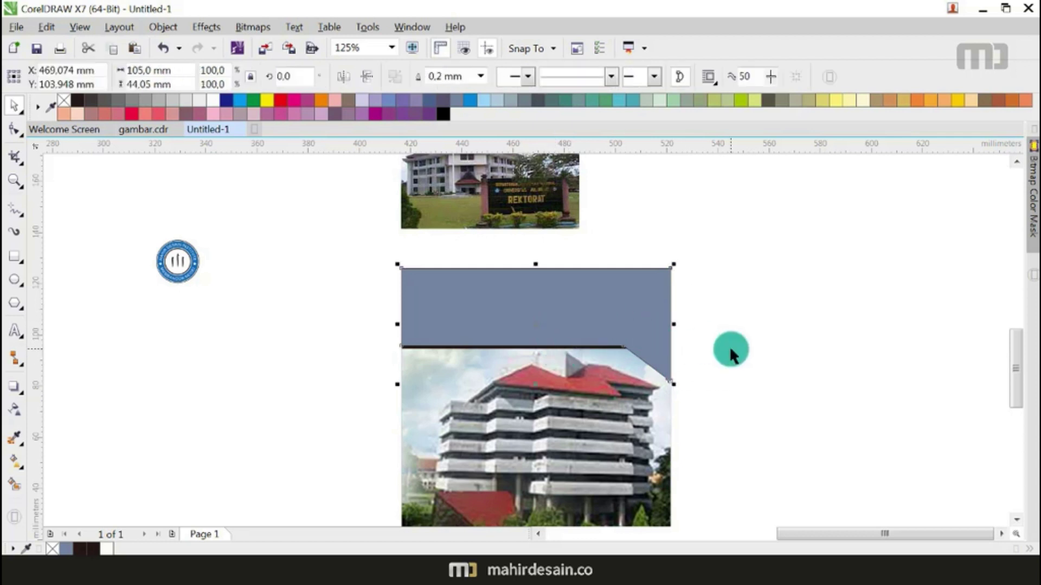
# Step: Bring up the context menu for the framed building photo
pyautogui.scroll(-3, 482, 287)
pyautogui.click(493, 310)
pyautogui.rightClick(492, 314)
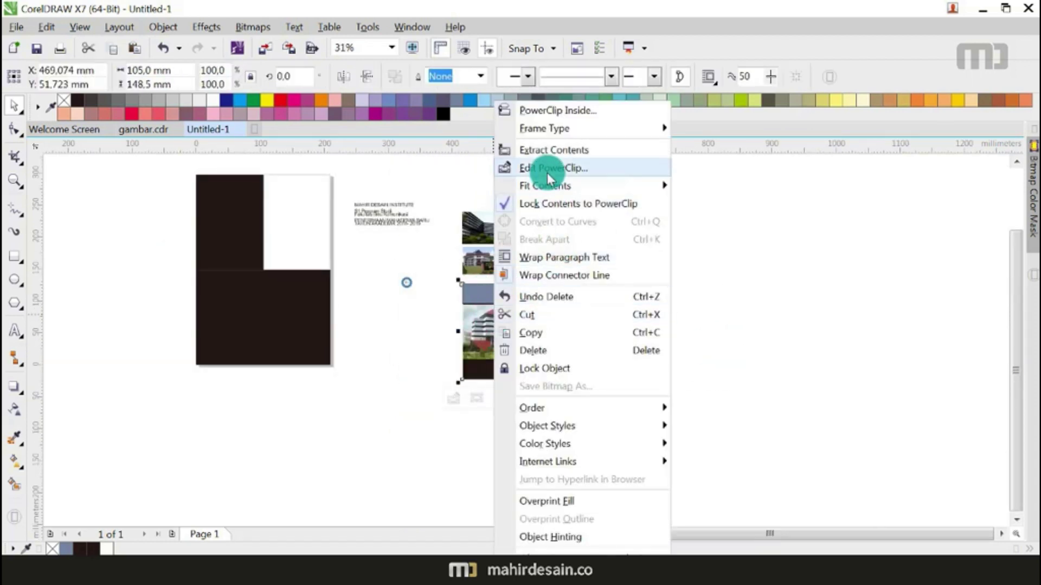
# Step: Edit the PowerClip to enlarge the building photo inside its frame
pyautogui.click(541, 167)
pyautogui.click(530, 349)
pyautogui.scroll(1, 537, 379)
pyautogui.moveTo(536, 376); pyautogui.dragTo(546, 374)
pyautogui.click(462, 427)
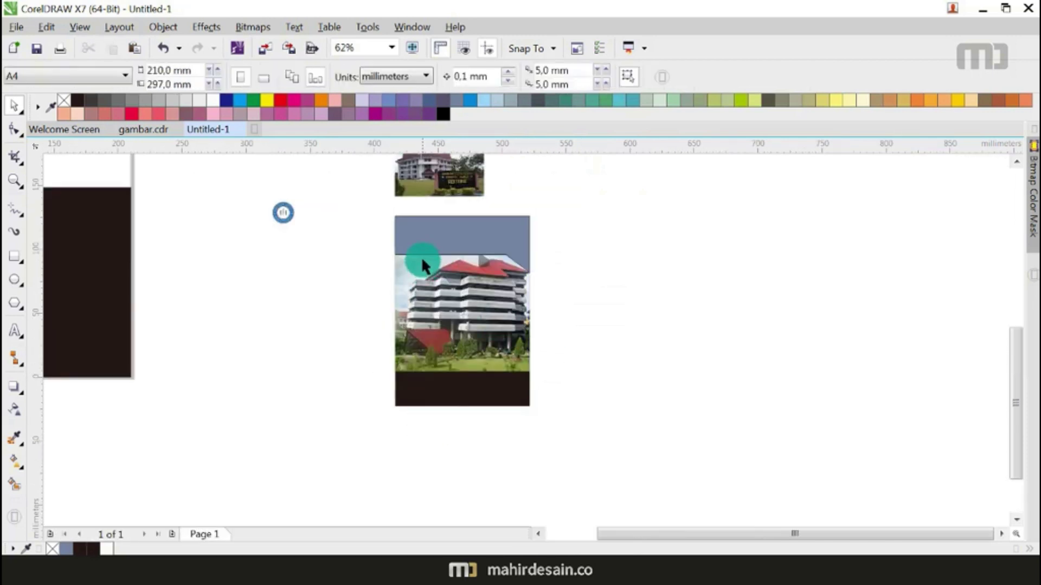
# Step: Fill the header shape with navy blue, CMYK 100/89/31/0
pyautogui.scroll(2, 421, 256)
pyautogui.click(421, 256)
pyautogui.scroll(-1, 422, 256)
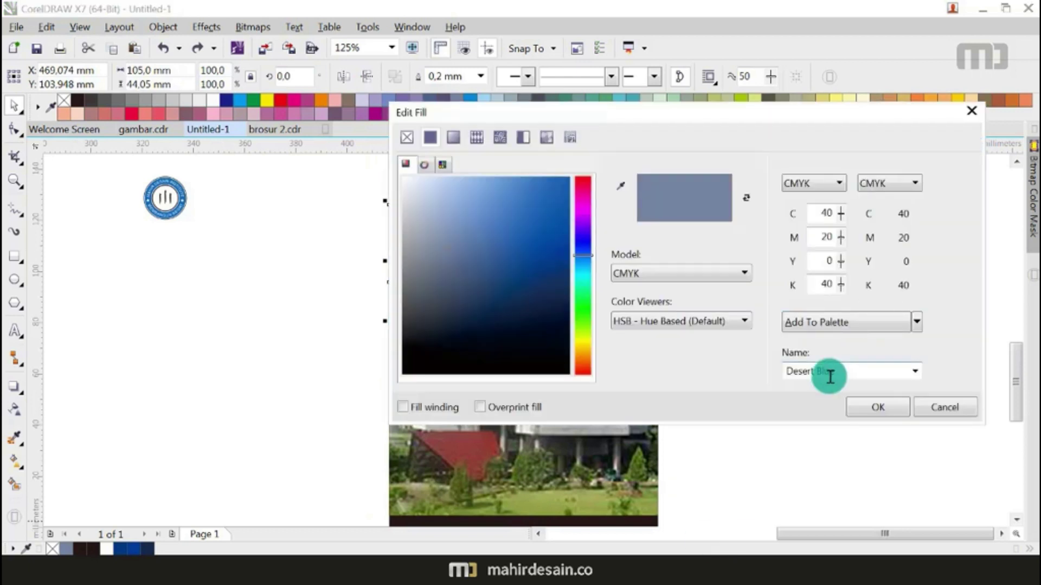
pyautogui.click(537, 238)
pyautogui.moveTo(574, 114); pyautogui.dragTo(780, 161)
pyautogui.moveTo(743, 293); pyautogui.dragTo(769, 315)
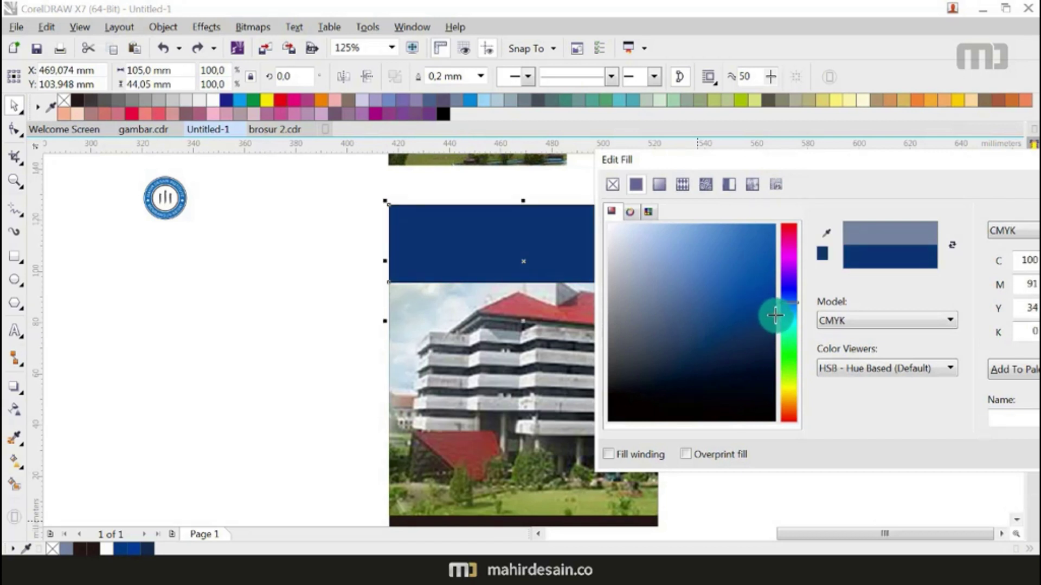
pyautogui.moveTo(770, 320); pyautogui.dragTo(771, 313)
pyautogui.moveTo(795, 162); pyautogui.dragTo(506, 112)
pyautogui.click(801, 394)
pyautogui.scroll(-4, 579, 304)
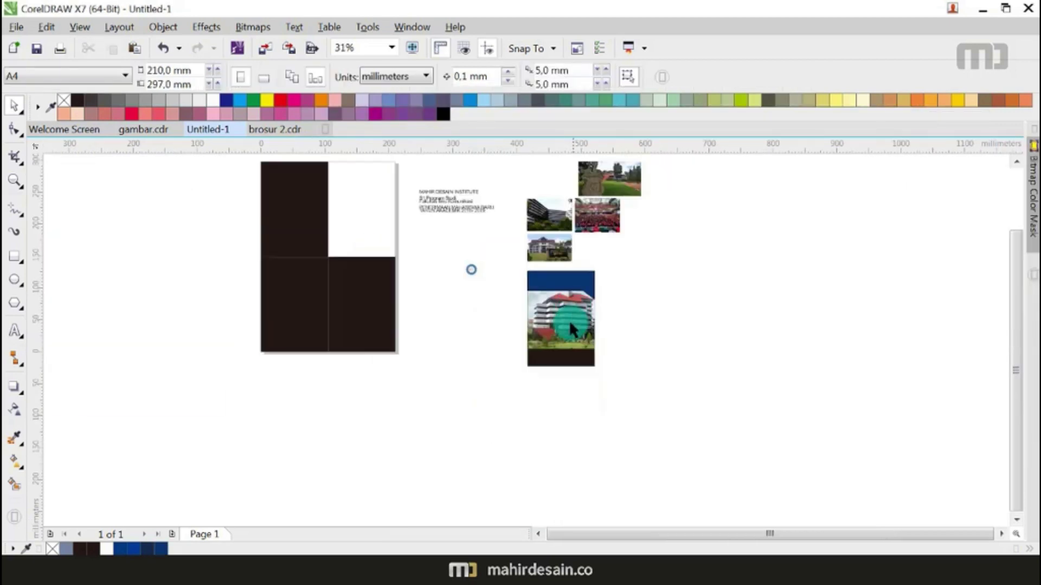
# Step: Zoom in on the navy header, try shortening it, then undo the resize
pyautogui.scroll(2, 568, 319)
pyautogui.click(549, 254)
pyautogui.scroll(2, 547, 251)
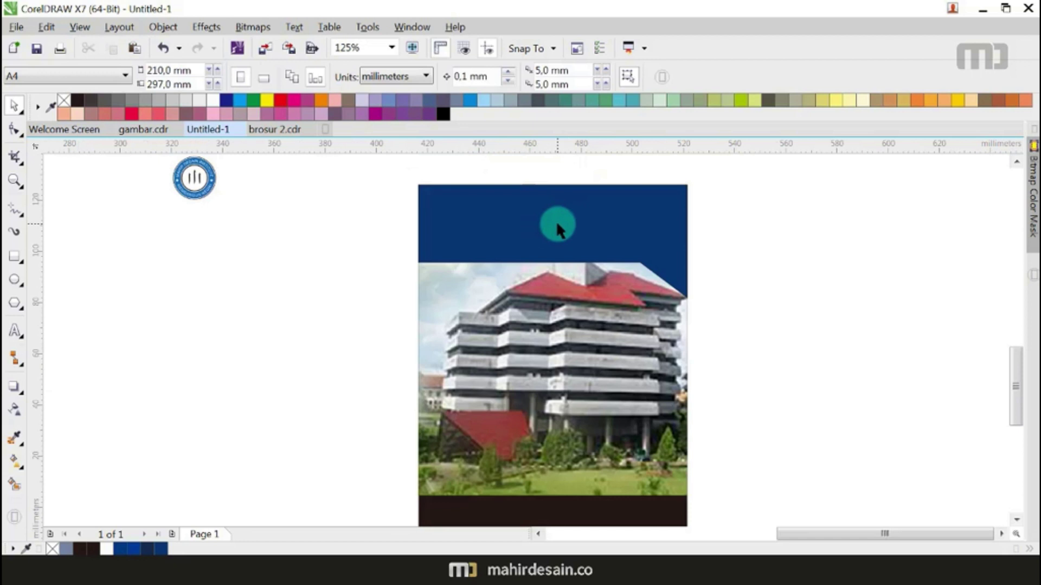
pyautogui.scroll(-2, 555, 222)
pyautogui.scroll(2, 558, 221)
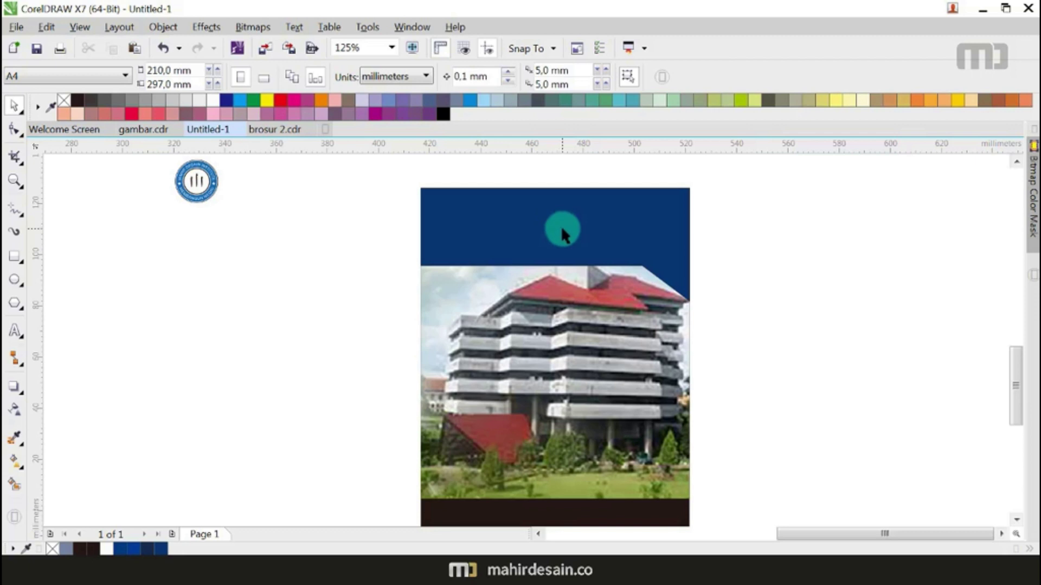
pyautogui.click(561, 225)
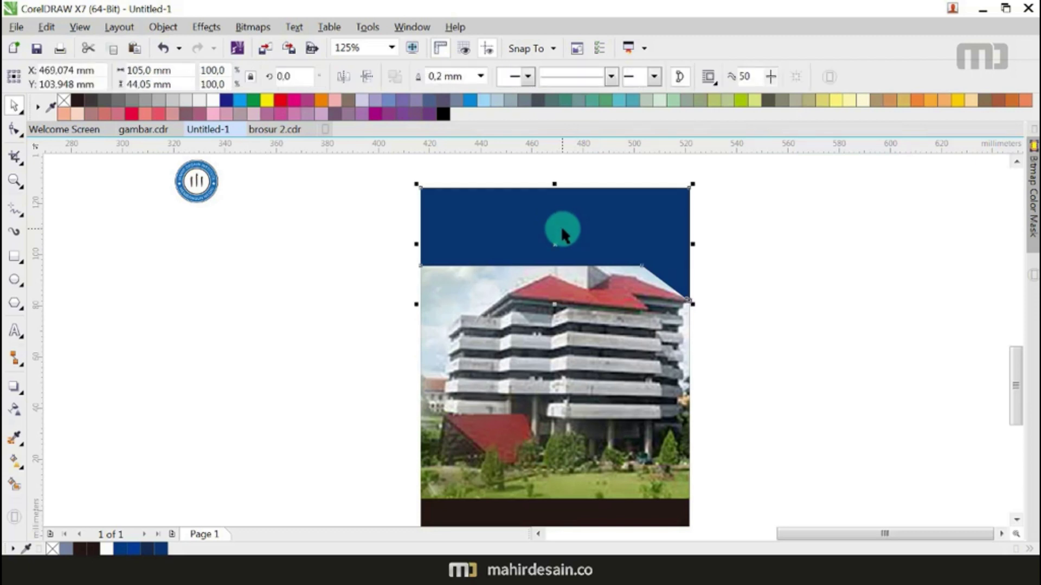
pyautogui.scroll(2, 557, 308)
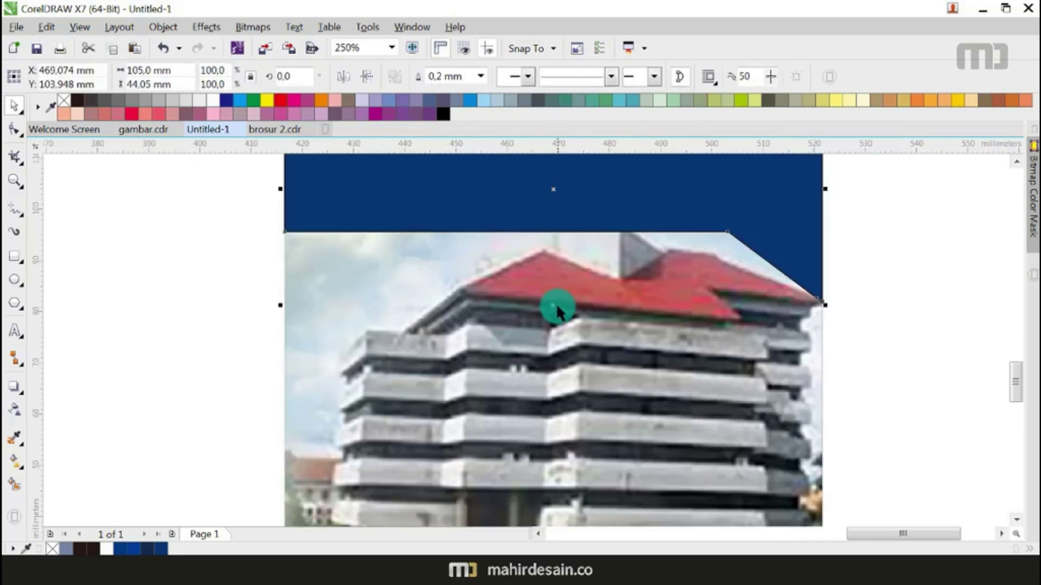
pyautogui.moveTo(554, 306); pyautogui.dragTo(554, 300)
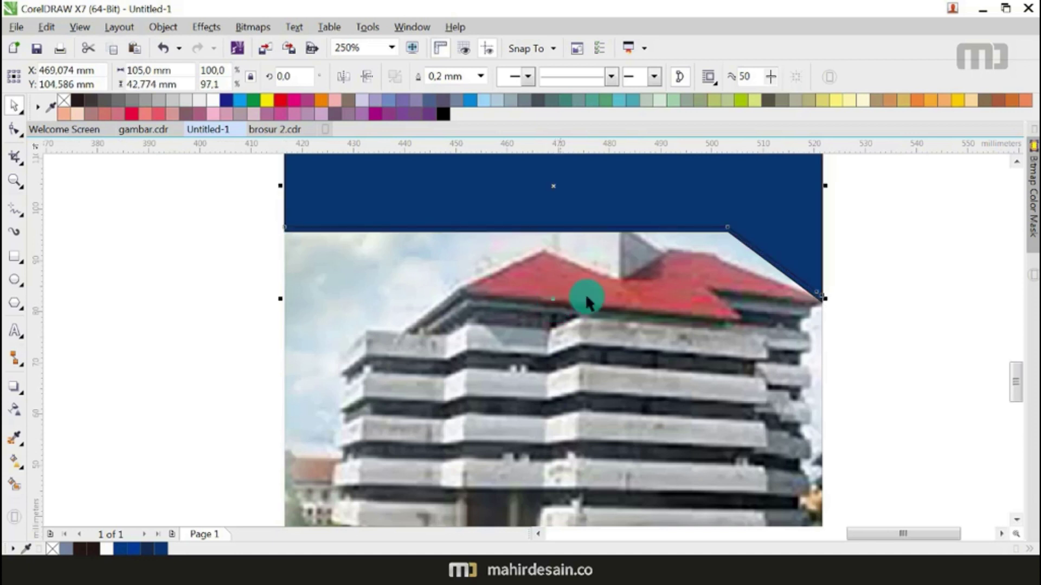
pyautogui.hotkey('ctrl', 'z')
pyautogui.scroll(2, 704, 236)
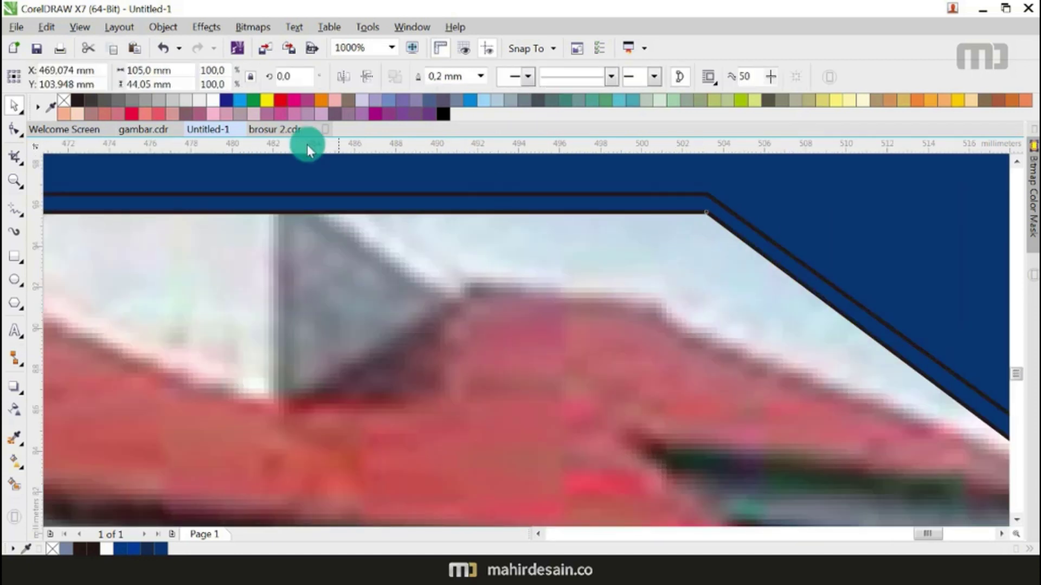
# Step: Fill the thin strip light blue and remove the outlines from the strip and navy header
pyautogui.click(483, 100)
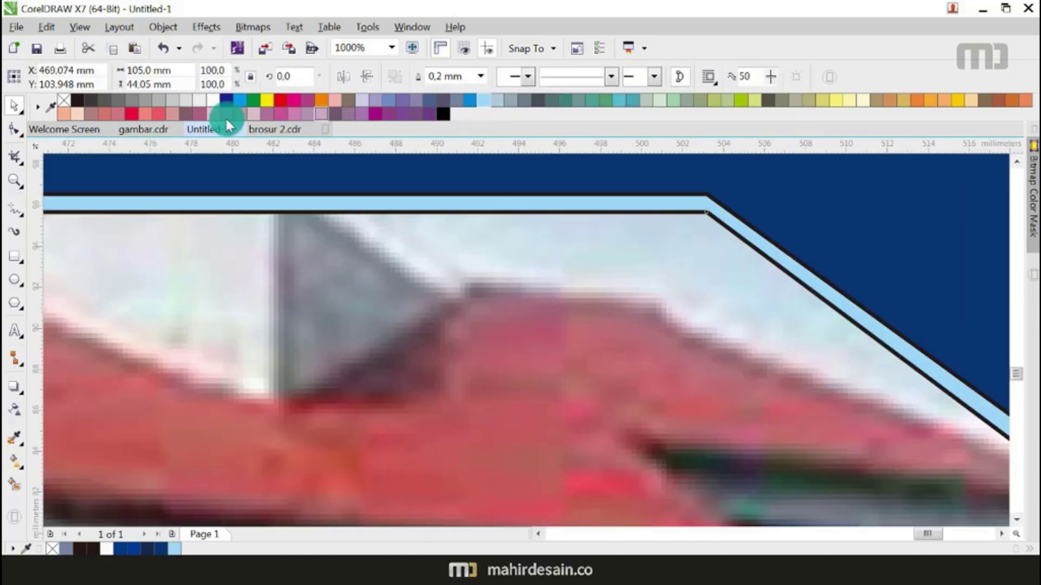
pyautogui.rightClick(63, 100)
pyautogui.click(343, 181)
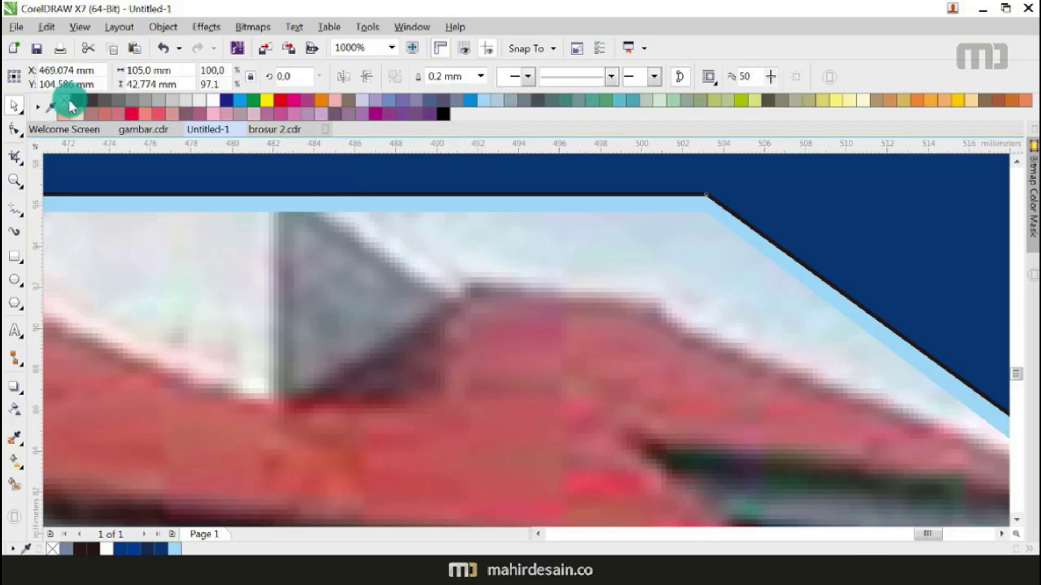
pyautogui.rightClick(69, 100)
pyautogui.scroll(-4, 509, 293)
pyautogui.press('Escape')
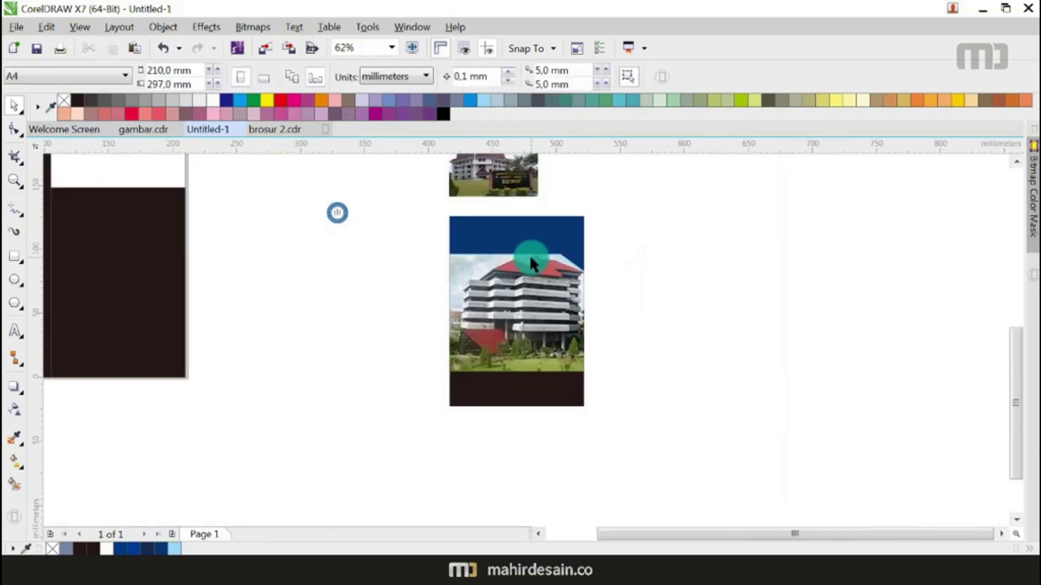
# Step: Nudge the light-blue strip slightly down, then select the navy header shape
pyautogui.scroll(4, 529, 255)
pyautogui.click(565, 251)
pyautogui.moveTo(564, 253); pyautogui.dragTo(562, 261)
pyautogui.scroll(-3, 561, 261)
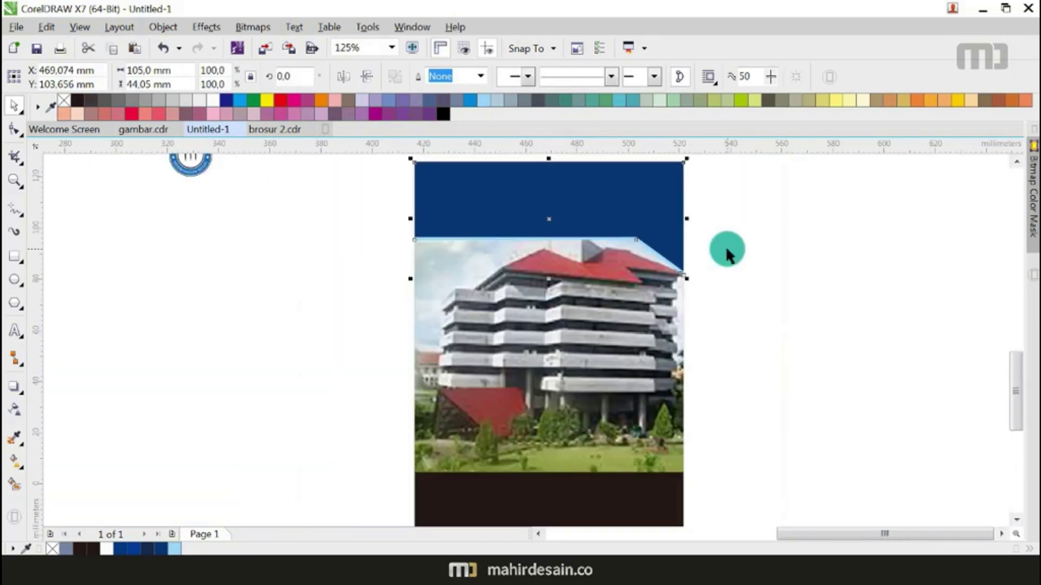
pyautogui.click(725, 246)
pyautogui.scroll(-1, 725, 245)
pyautogui.moveTo(746, 190); pyautogui.dragTo(519, 292)
pyautogui.moveTo(618, 242); pyautogui.dragTo(657, 233)
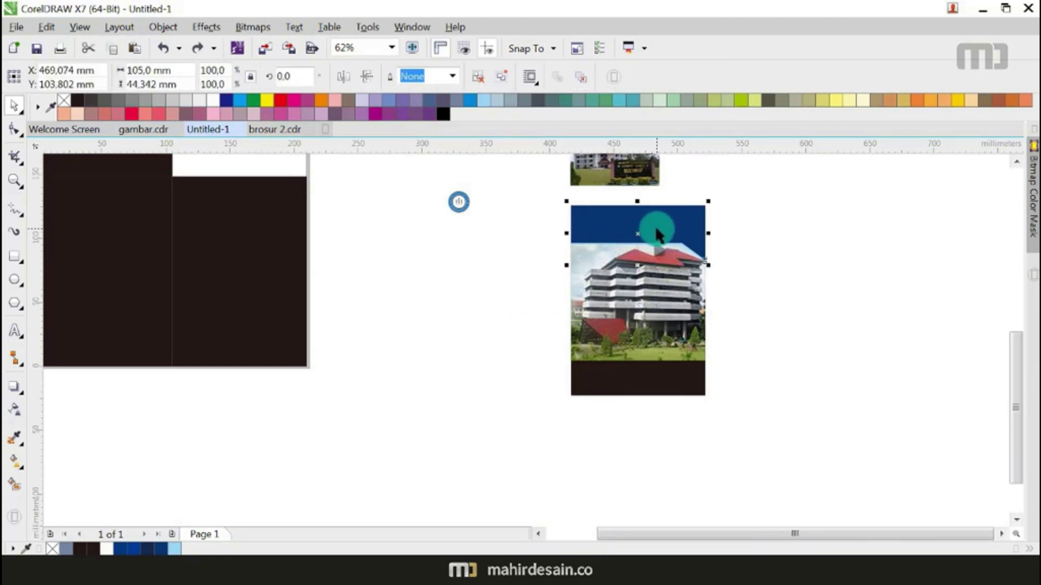
# Step: Drag a copy of the navy header lower and mirror it vertically and horizontally
pyautogui.moveTo(657, 229); pyautogui.dragTo(657, 329)
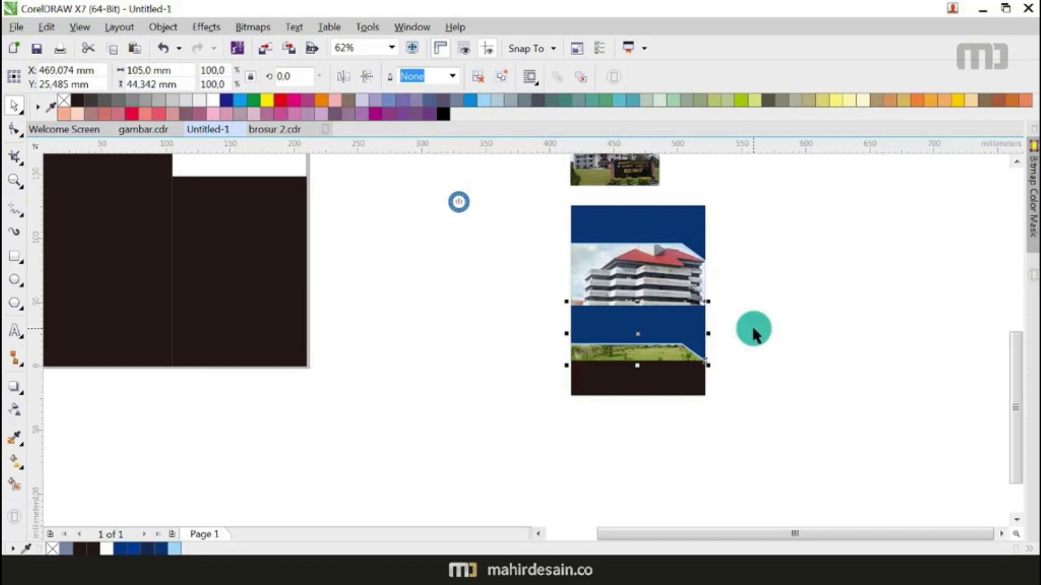
pyautogui.click(364, 81)
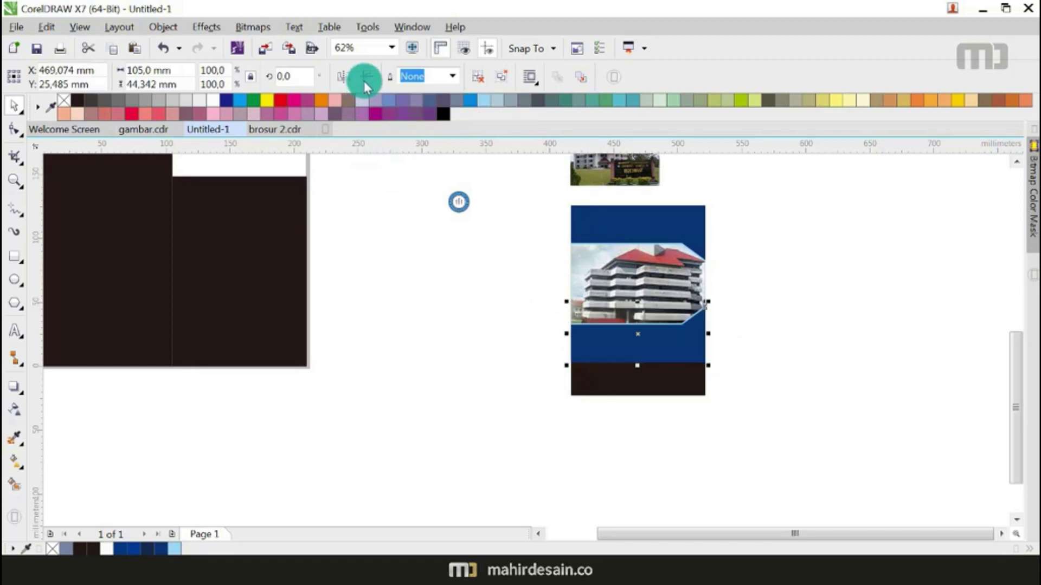
pyautogui.click(345, 82)
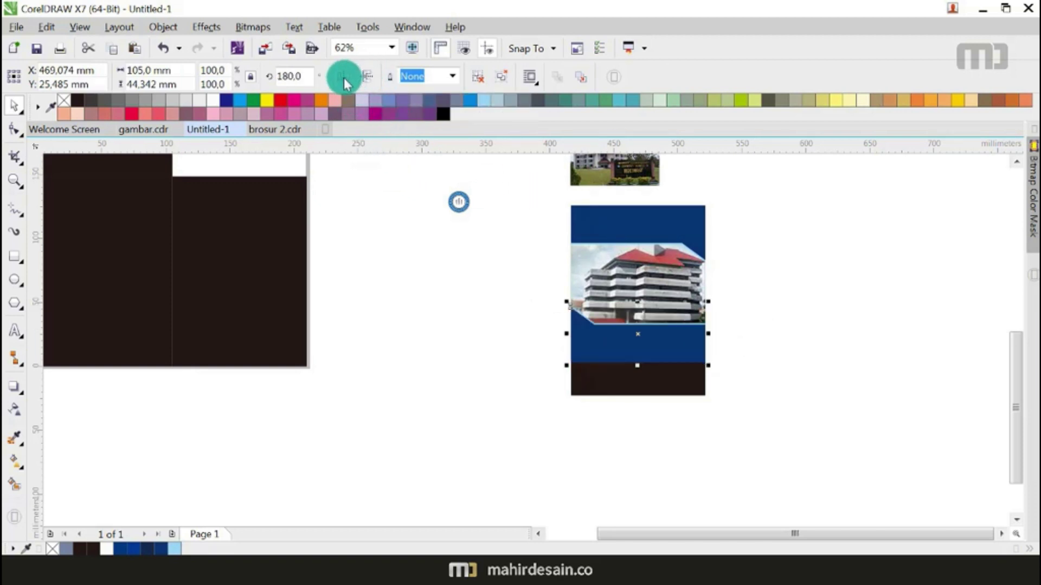
# Step: Send the dark page-sized block back behind the cover elements with Shift+PgDn
pyautogui.click(673, 379)
pyautogui.hotkey('shift', 'pagedown')
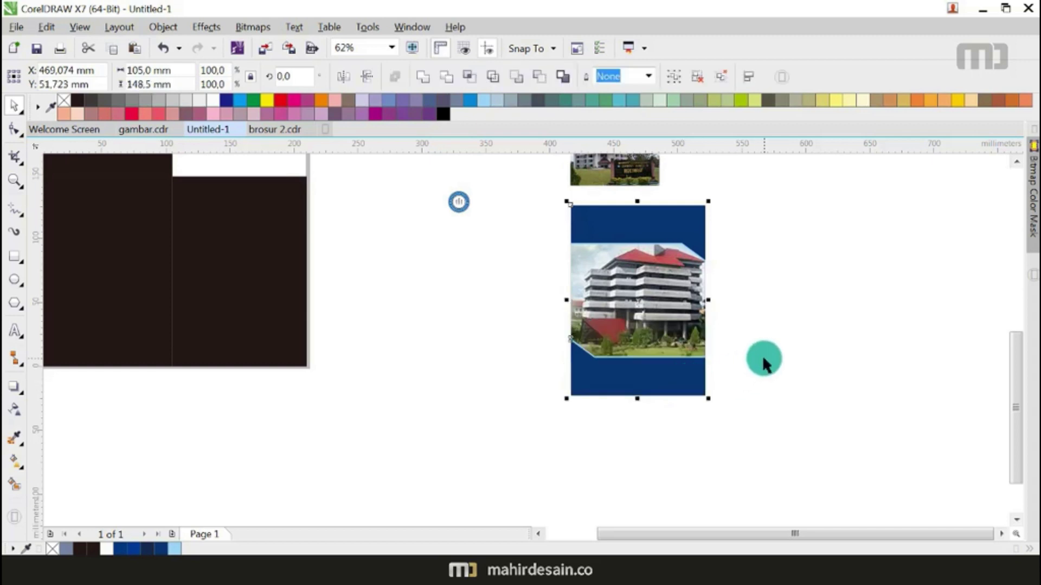
pyautogui.click(762, 355)
pyautogui.scroll(2, 678, 259)
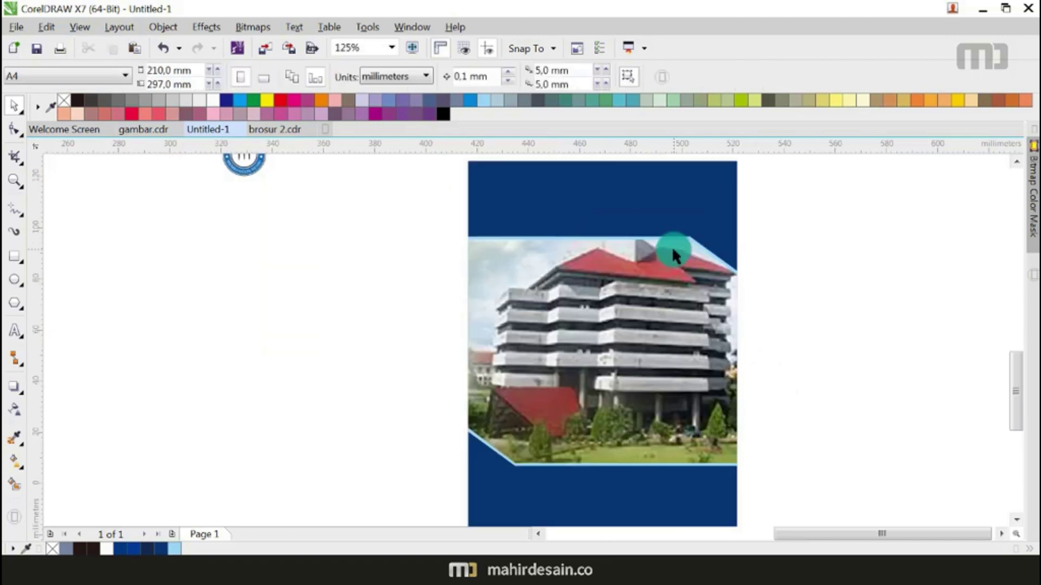
pyautogui.scroll(-2, 659, 290)
# Step: Select the MDI logo together with its caption and move it onto the blue cover
pyautogui.click(453, 225)
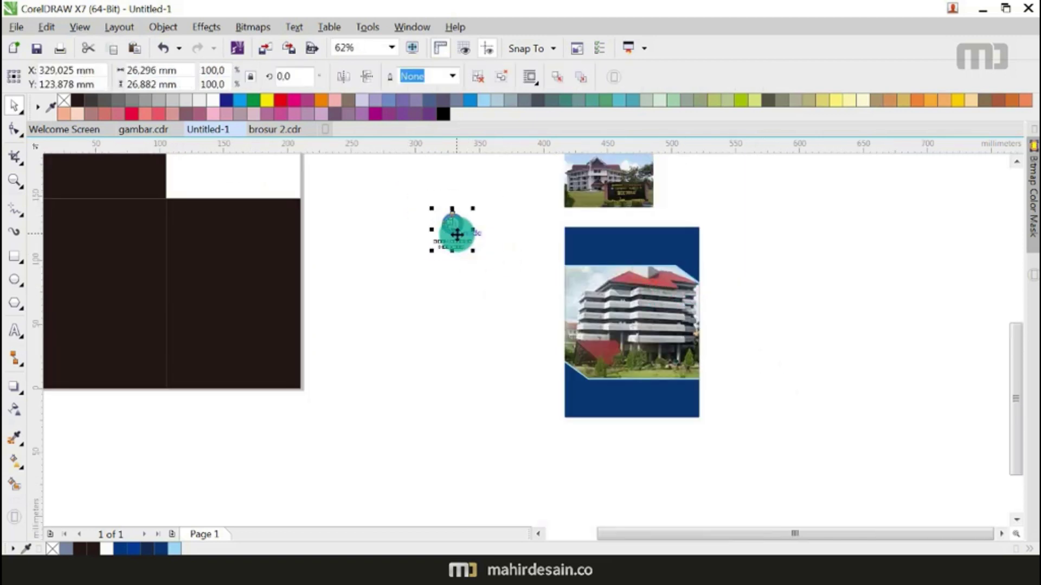
pyautogui.moveTo(381, 196); pyautogui.dragTo(494, 298)
pyautogui.moveTo(450, 223); pyautogui.dragTo(595, 248)
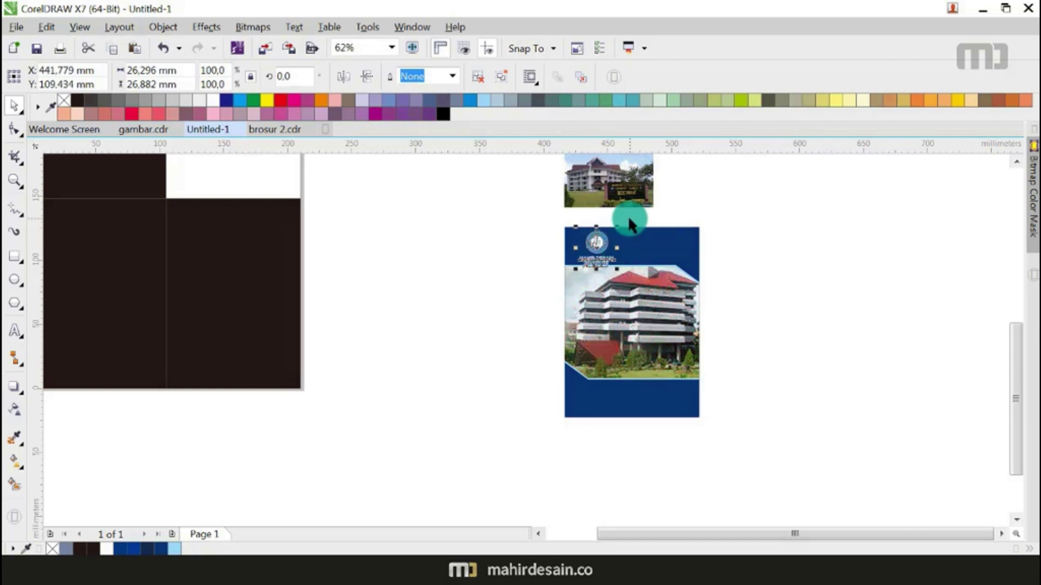
pyautogui.scroll(2, 618, 233)
# Step: Scale the logo group down and nudge it into the top-left of the navy header
pyautogui.moveTo(621, 341); pyautogui.dragTo(599, 329)
pyautogui.moveTo(565, 253); pyautogui.dragTo(533, 233)
pyautogui.moveTo(571, 295); pyautogui.dragTo(588, 319)
pyautogui.scroll(-1, 533, 228)
pyautogui.press('Escape')
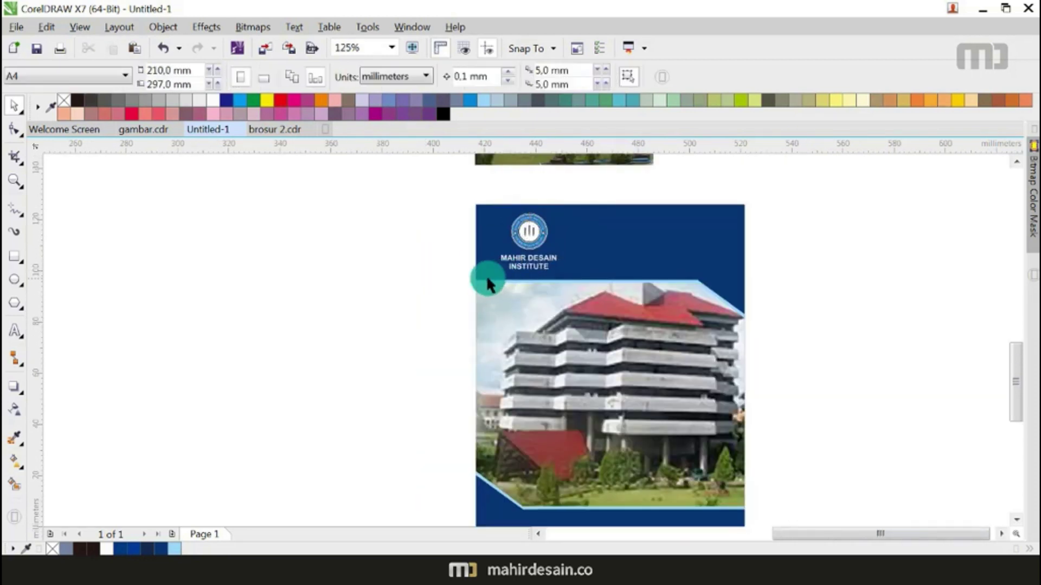
pyautogui.moveTo(567, 238); pyautogui.dragTo(574, 201)
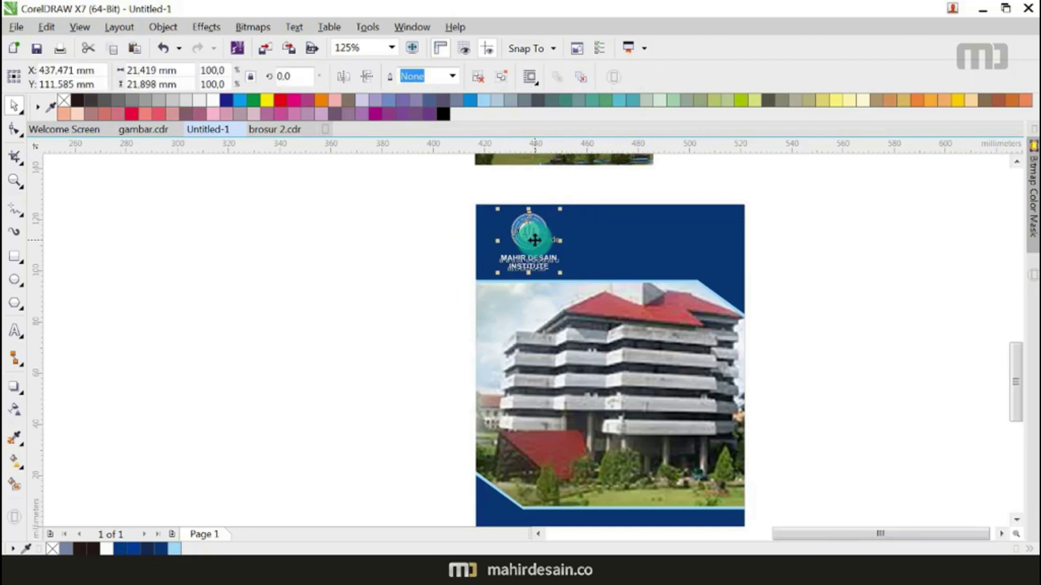
pyautogui.scroll(2, 534, 240)
pyautogui.moveTo(534, 240); pyautogui.dragTo(513, 240)
pyautogui.scroll(-2, 514, 240)
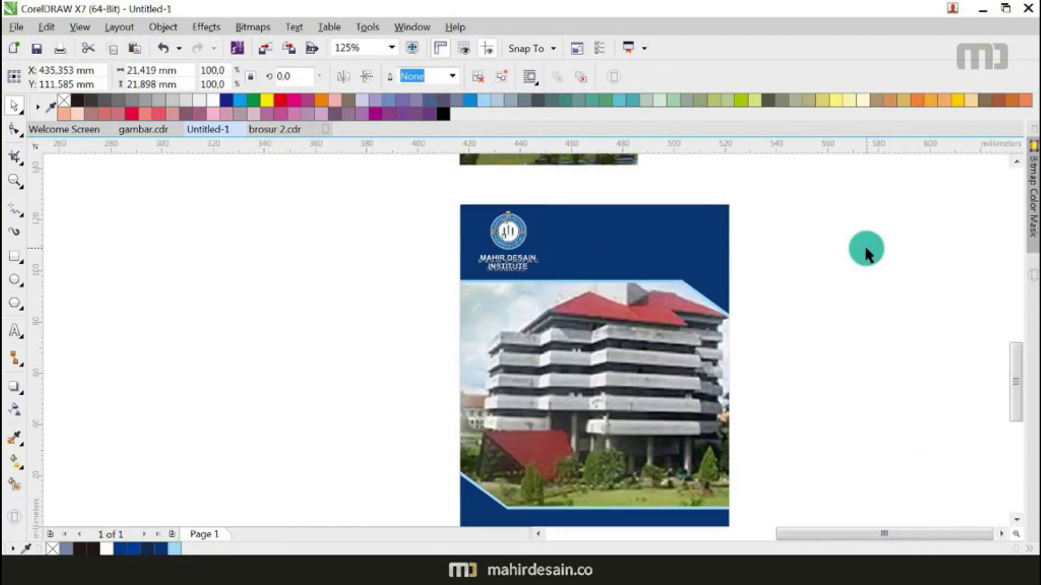
pyautogui.press('Escape')
pyautogui.scroll(-1, 542, 285)
pyautogui.scroll(-2, 607, 291)
pyautogui.scroll(2, 615, 263)
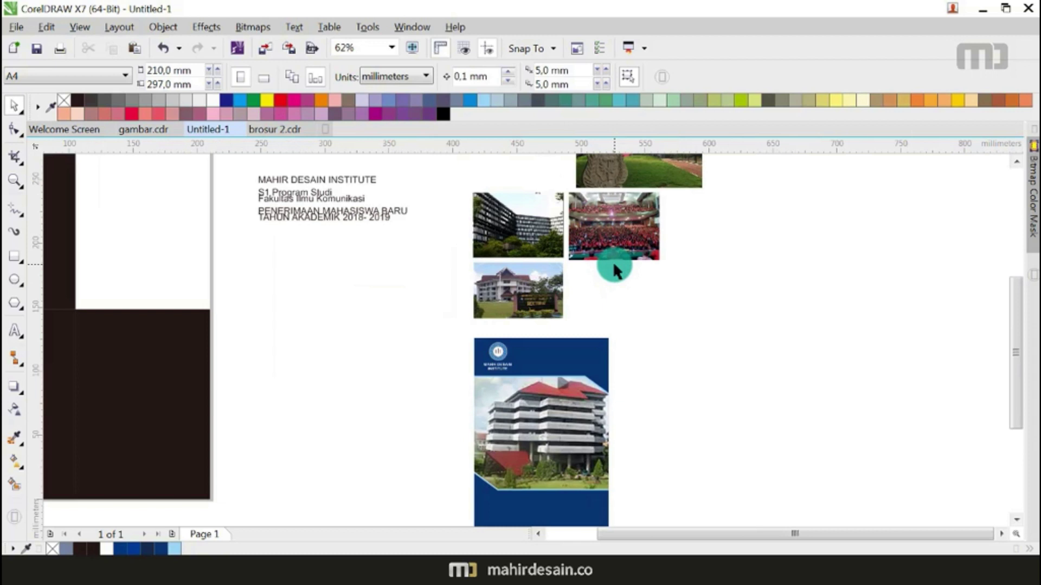
# Step: Move the S1 Program Studi text onto the cover and set it in Facebook Letter Faces
pyautogui.click(305, 191)
pyautogui.moveTo(251, 210); pyautogui.dragTo(588, 371)
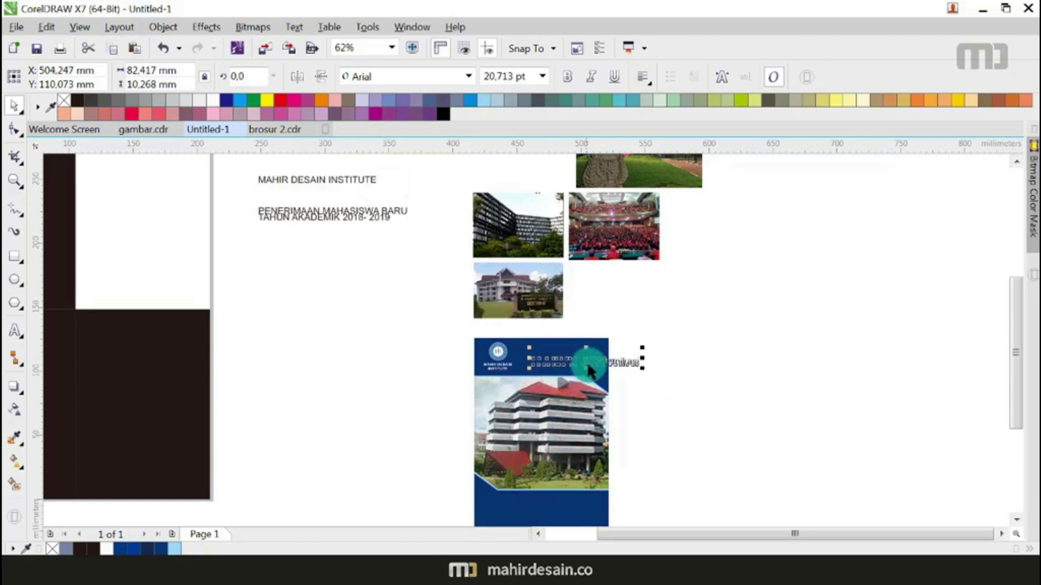
pyautogui.scroll(4, 587, 362)
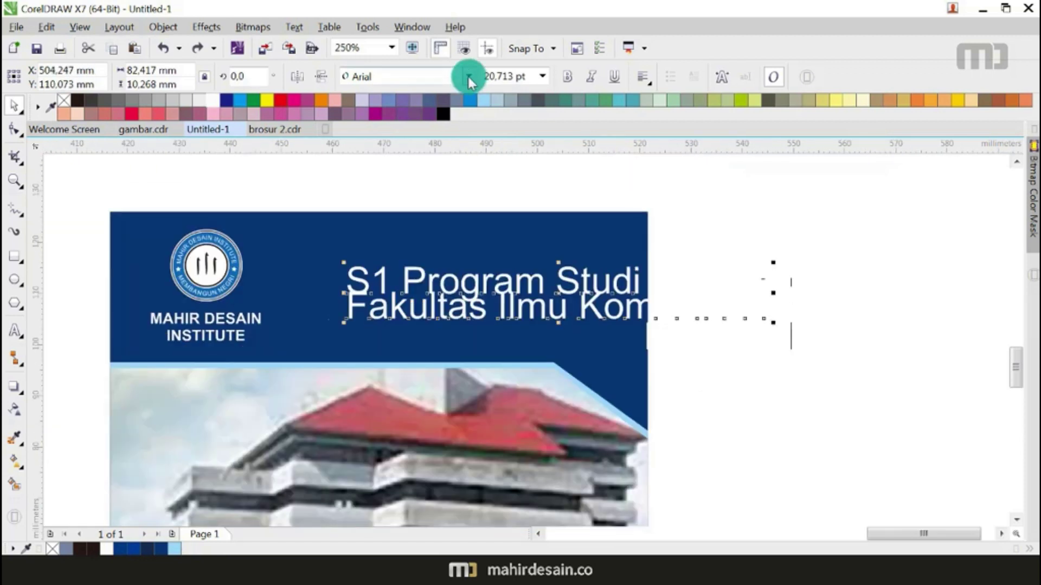
pyautogui.click(468, 77)
pyautogui.click(451, 106)
pyautogui.click(665, 239)
# Step: Shift S1 Program Studi up-left and drop Komunikasi to a third line, left-aligned under Fakultas Ilmu
pyautogui.click(533, 278)
pyautogui.moveTo(533, 278); pyautogui.dragTo(480, 273)
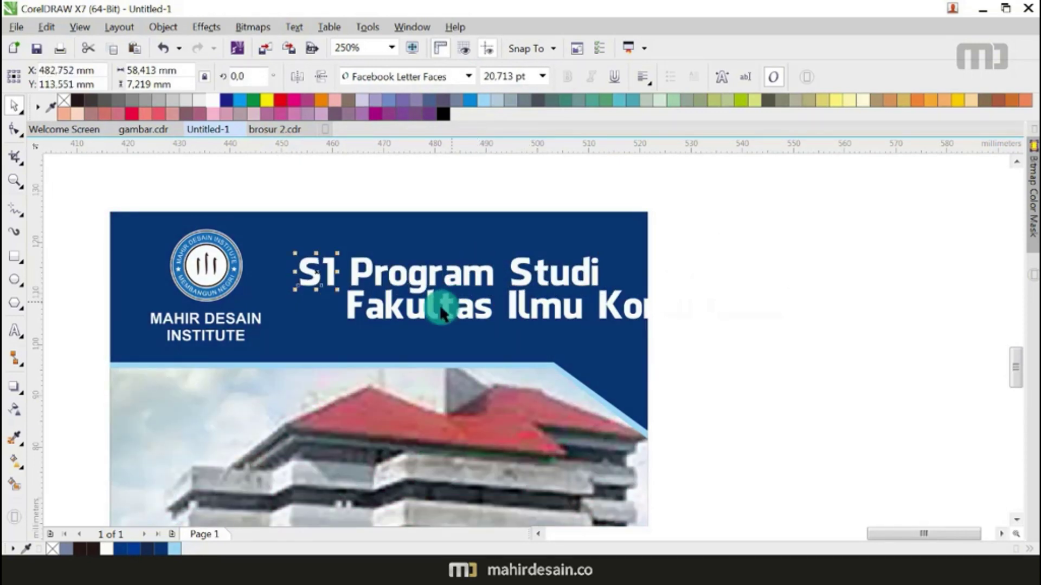
pyautogui.moveTo(391, 312); pyautogui.dragTo(353, 318)
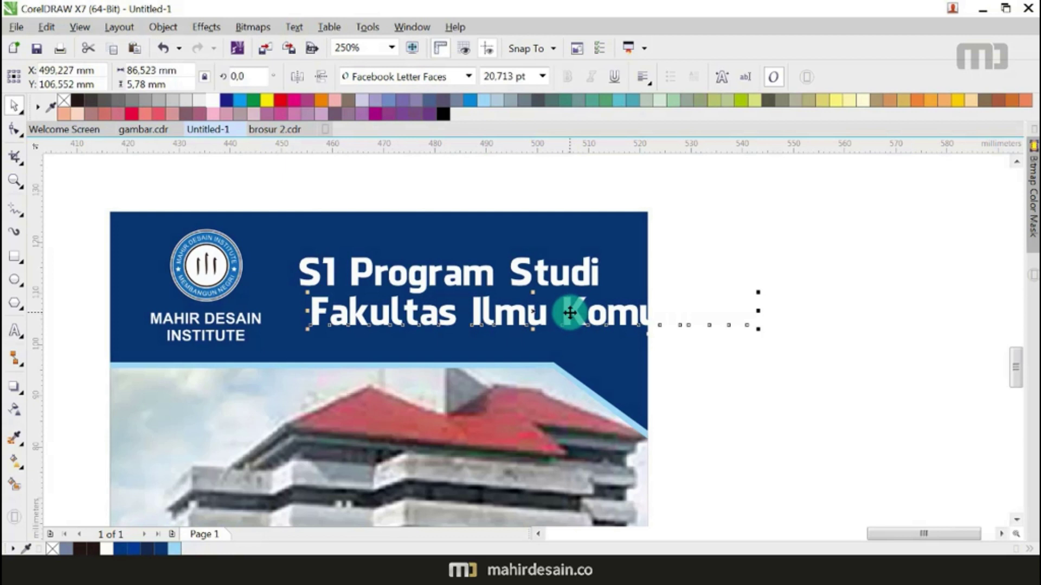
pyautogui.doubleClick(565, 311)
pyautogui.click(13, 104)
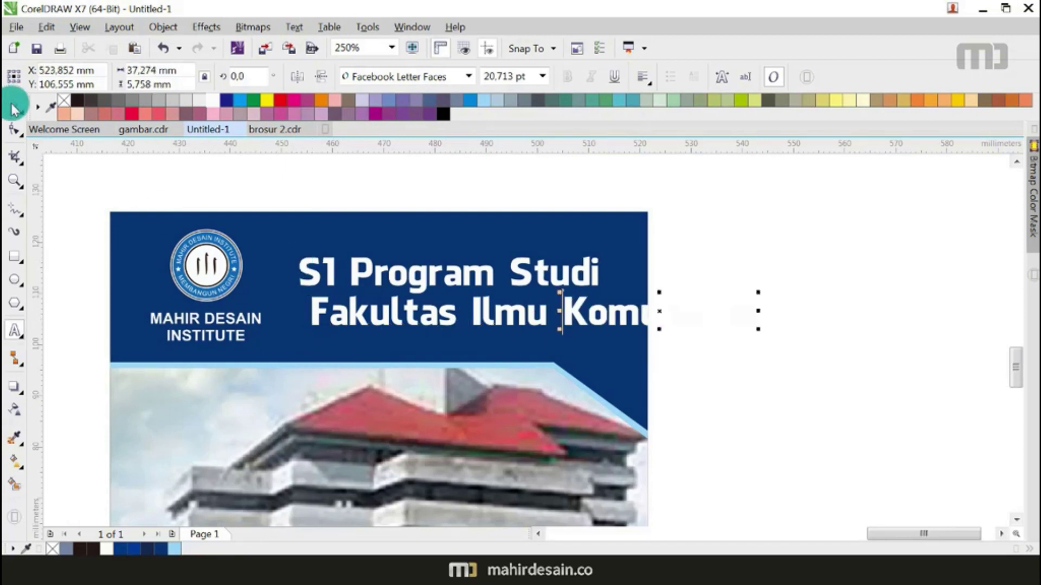
pyautogui.moveTo(635, 314); pyautogui.dragTo(388, 350)
pyautogui.keyDown('shift'); pyautogui.click(318, 307); pyautogui.keyUp('shift')
pyautogui.press('l')
pyautogui.click(713, 292)
# Step: Enlarge S1 to about 14 mm, then shrink and reposition Program Studi and the faculty lines
pyautogui.moveTo(258, 173); pyautogui.dragTo(352, 288)
pyautogui.moveTo(294, 253); pyautogui.dragTo(262, 225)
pyautogui.moveTo(238, 167); pyautogui.dragTo(504, 275)
pyautogui.moveTo(417, 269); pyautogui.dragTo(512, 279)
pyautogui.moveTo(716, 279); pyautogui.dragTo(304, 374)
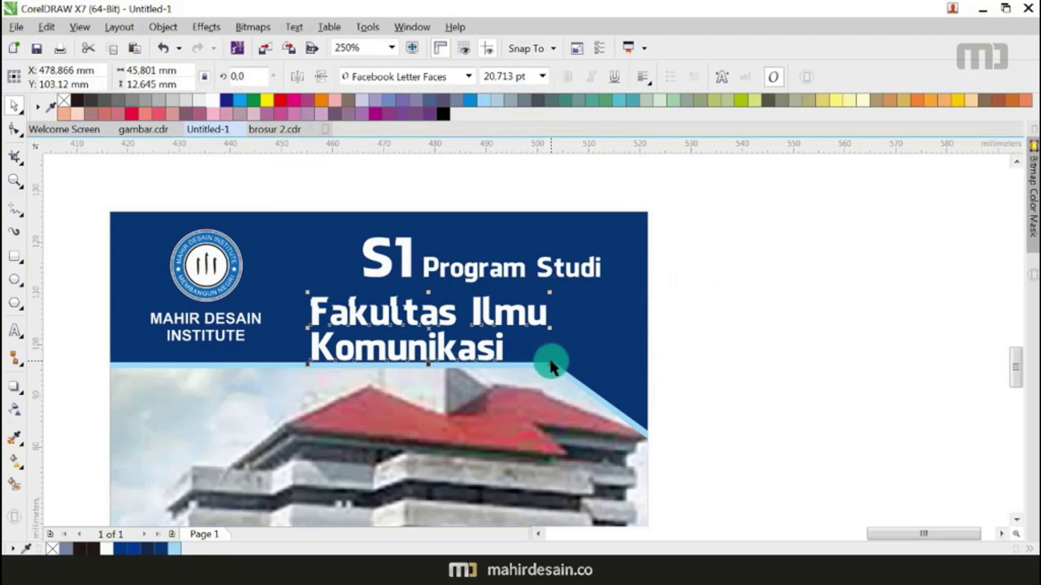
pyautogui.moveTo(550, 364); pyautogui.dragTo(488, 300)
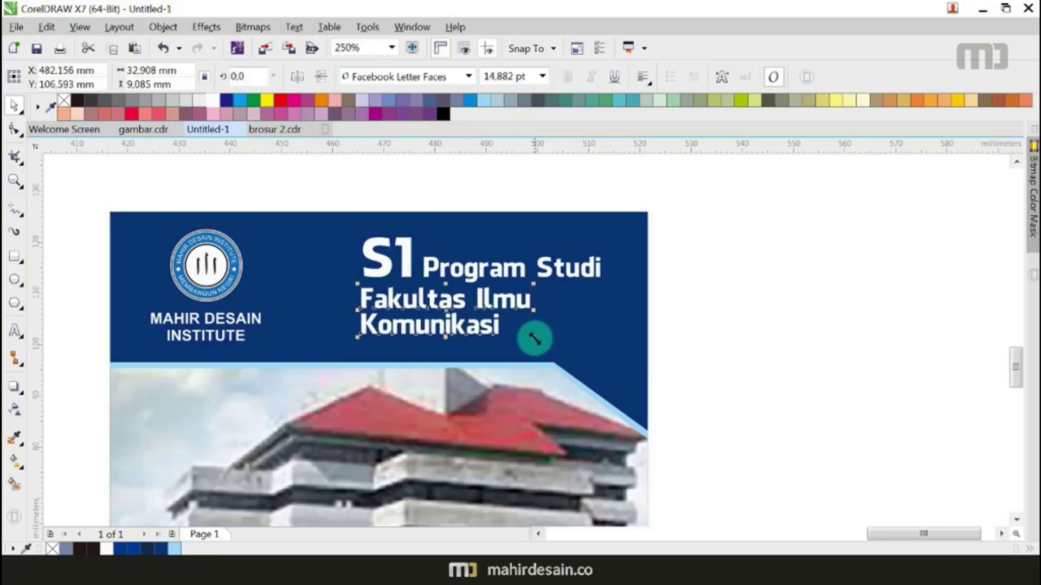
pyautogui.click(515, 205)
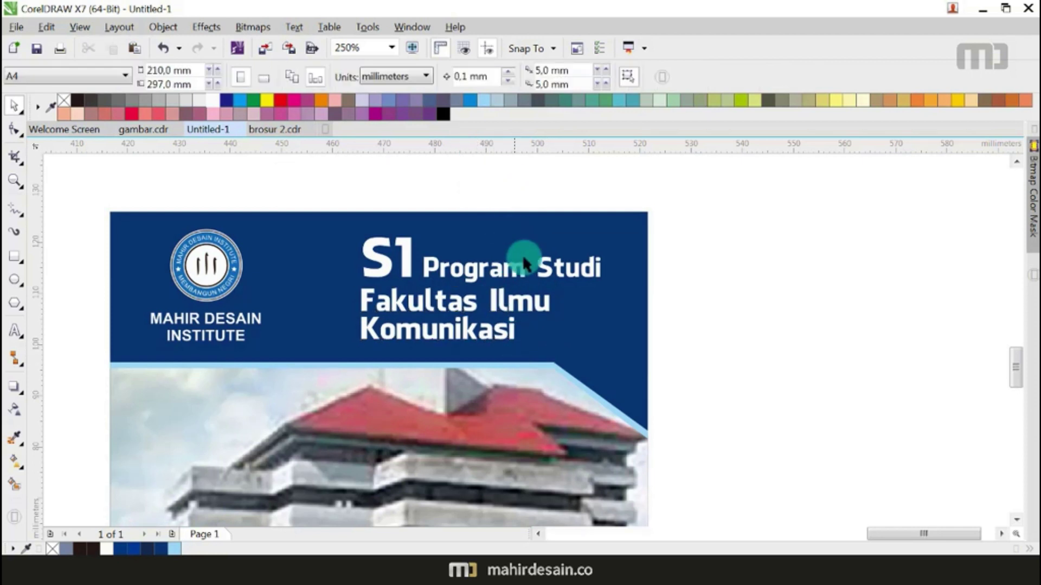
pyautogui.scroll(-4, 522, 254)
pyautogui.scroll(2, 488, 257)
pyautogui.click(604, 320)
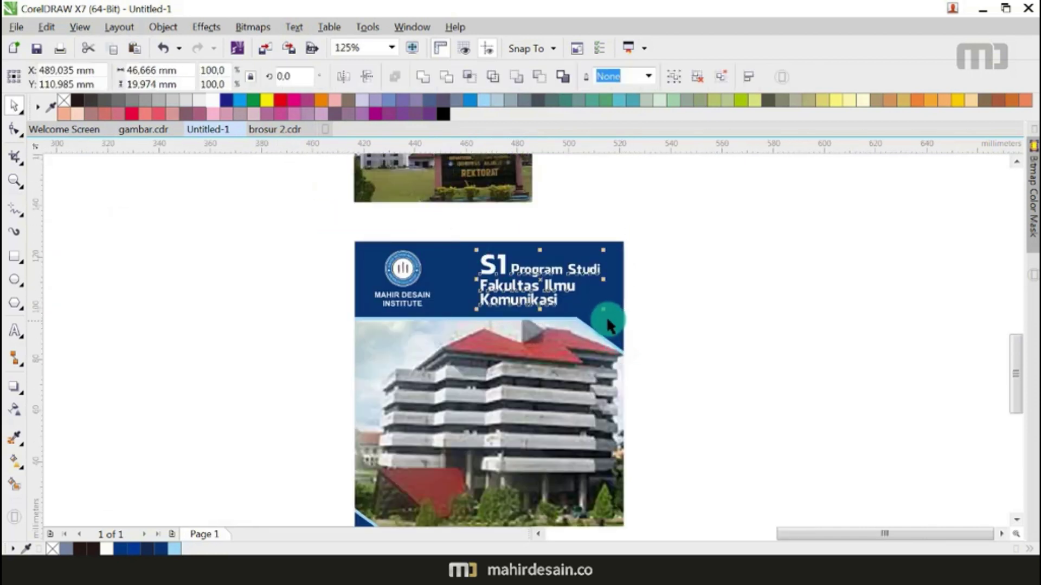
# Step: Resize the cover heading block to about 44 mm wide
pyautogui.scroll(2, 602, 314)
pyautogui.moveTo(596, 298); pyautogui.dragTo(576, 293)
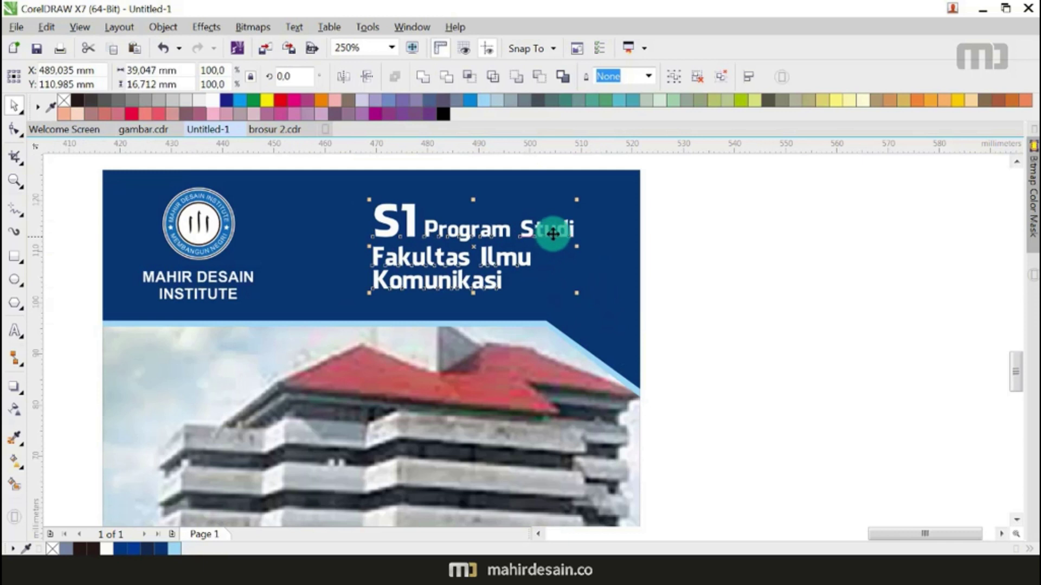
pyautogui.moveTo(572, 200); pyautogui.dragTo(617, 191)
pyautogui.click(725, 205)
pyautogui.scroll(-4, 724, 219)
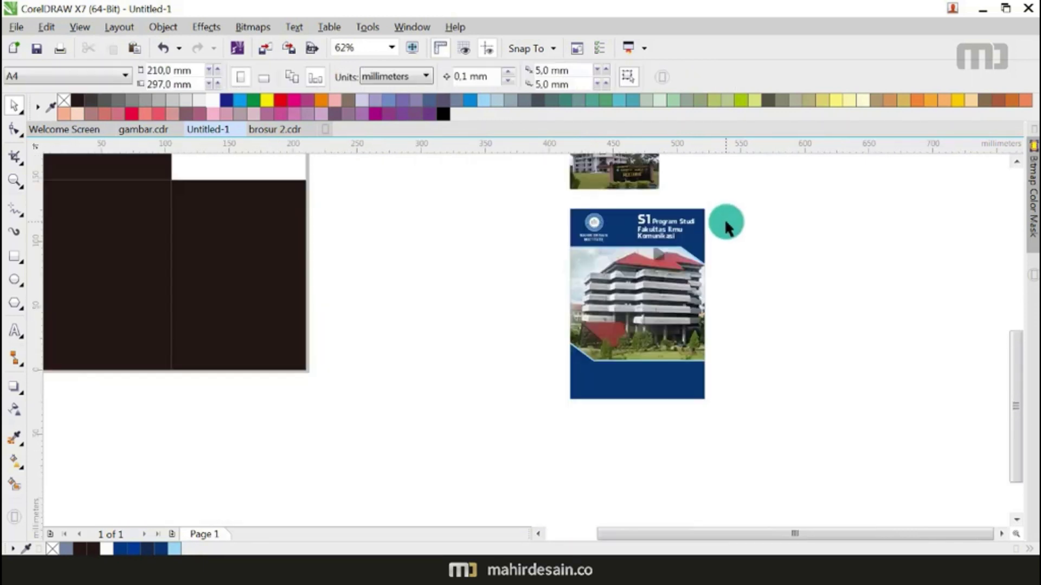
pyautogui.scroll(-2, 591, 291)
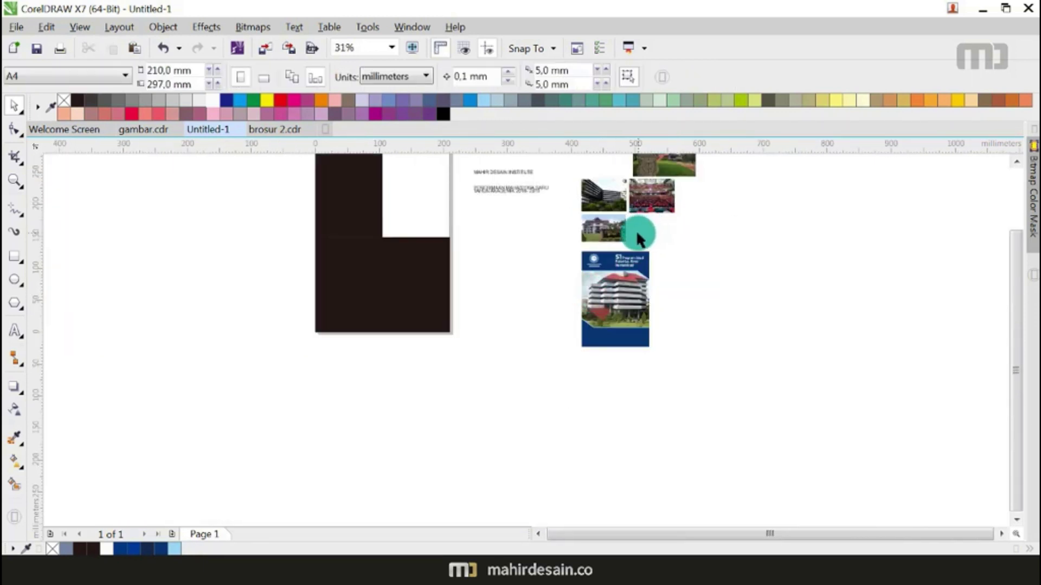
pyautogui.scroll(2, 636, 230)
pyautogui.scroll(-2, 589, 283)
pyautogui.scroll(2, 535, 247)
pyautogui.scroll(-2, 479, 217)
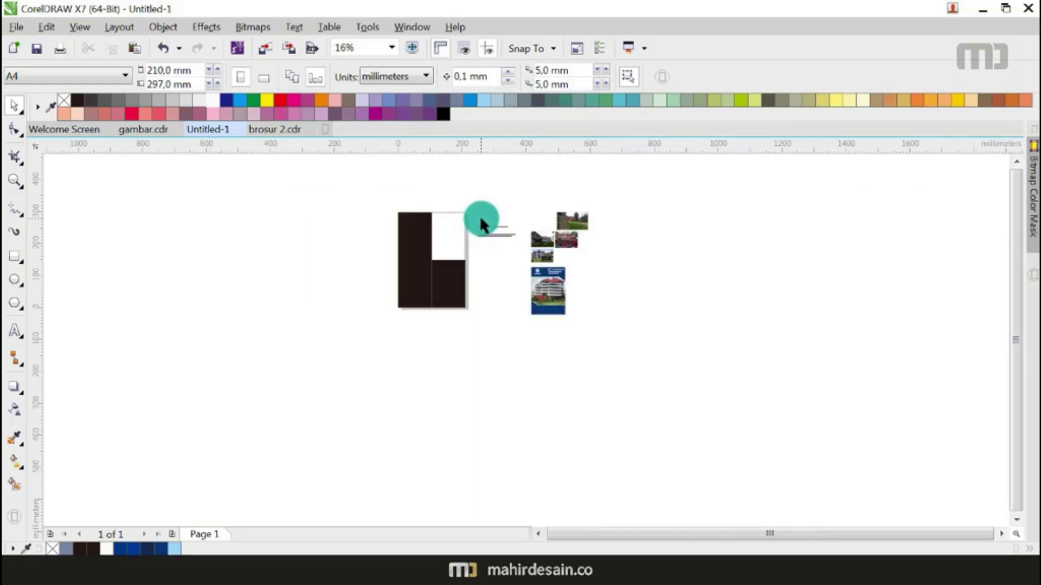
pyautogui.scroll(2, 496, 236)
# Step: Set the two admission lines in white Bebas Neue on the cover's bottom blue band
pyautogui.moveTo(410, 219); pyautogui.dragTo(606, 274)
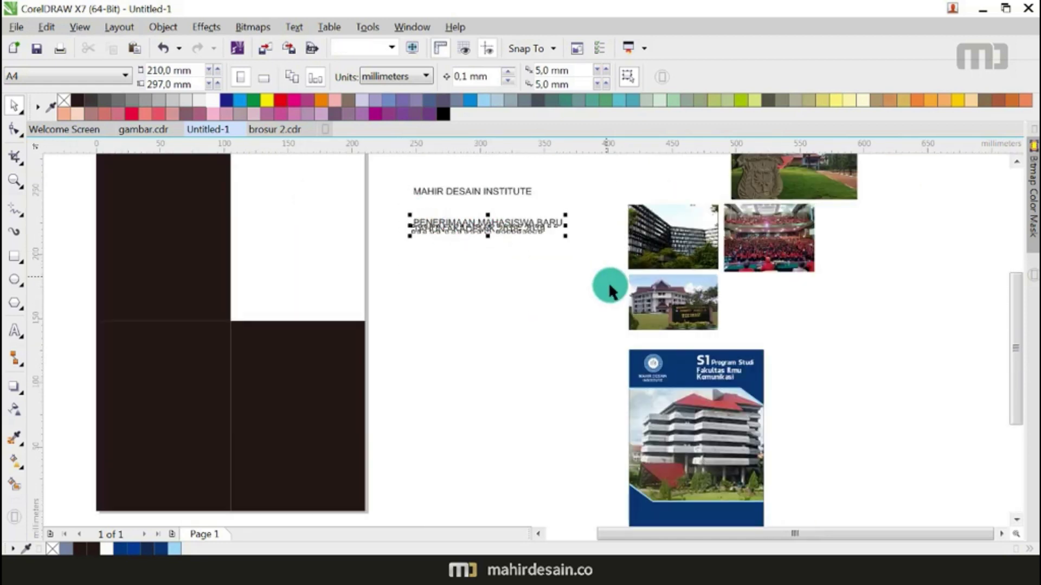
pyautogui.click(469, 77)
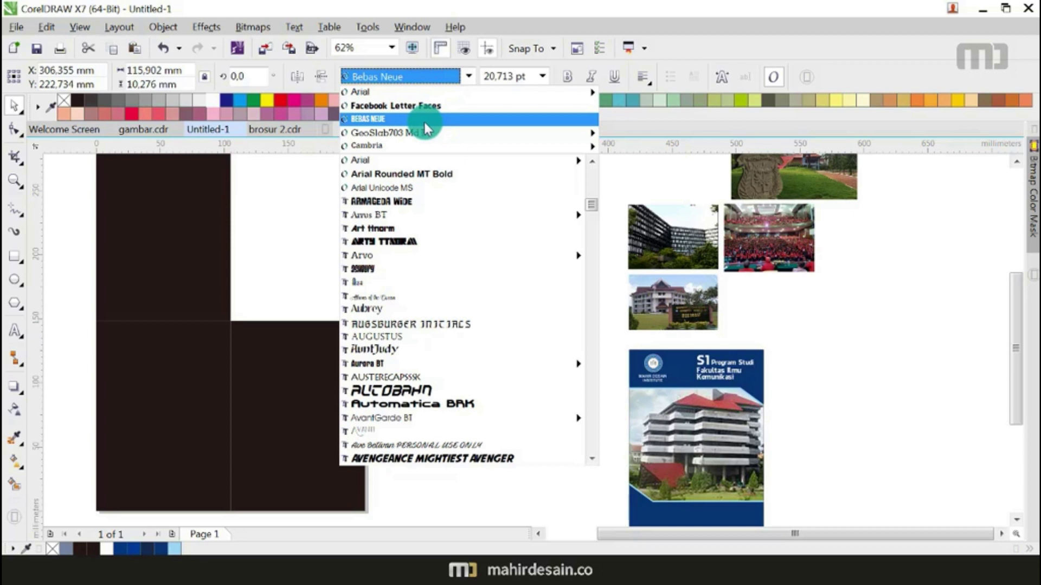
pyautogui.click(424, 119)
pyautogui.scroll(-2, 440, 215)
pyautogui.moveTo(444, 208); pyautogui.dragTo(562, 348)
pyautogui.scroll(4, 568, 369)
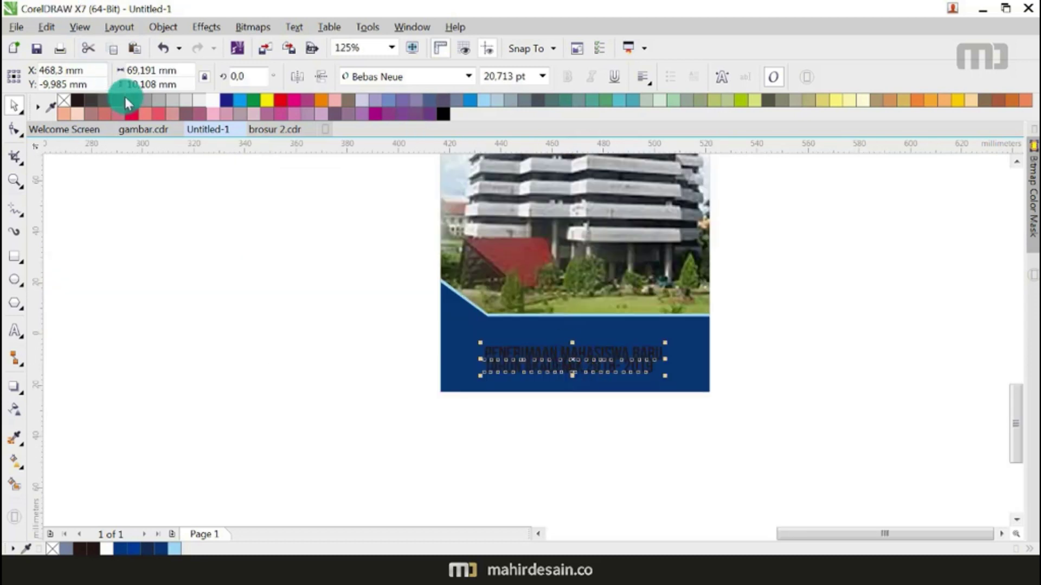
pyautogui.click(212, 100)
# Step: Move the TAHUN AKADEMIK 2018- 2019 line down so it no longer overlaps the first line
pyautogui.click(236, 308)
pyautogui.scroll(6, 591, 371)
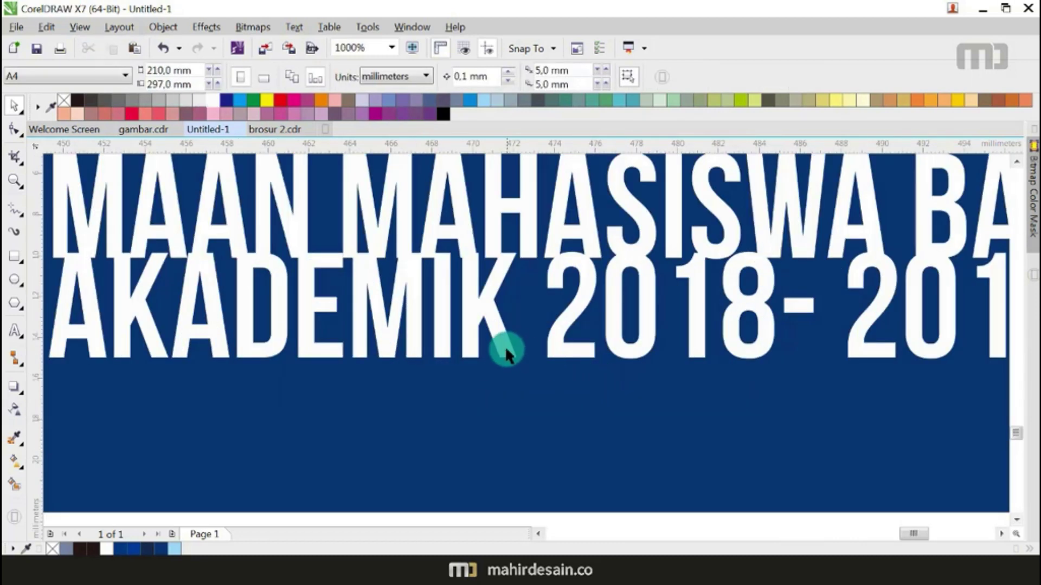
pyautogui.scroll(-2, 506, 351)
pyautogui.moveTo(180, 316); pyautogui.dragTo(180, 332)
pyautogui.keyDown('shift'); pyautogui.click(129, 293); pyautogui.keyUp('shift')
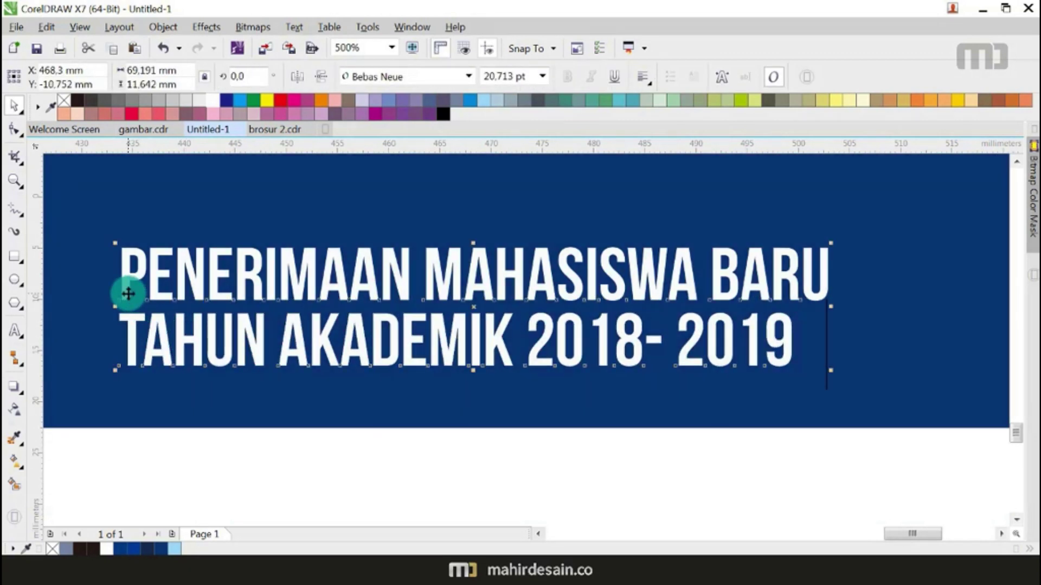
pyautogui.scroll(-4, 483, 279)
pyautogui.click(443, 388)
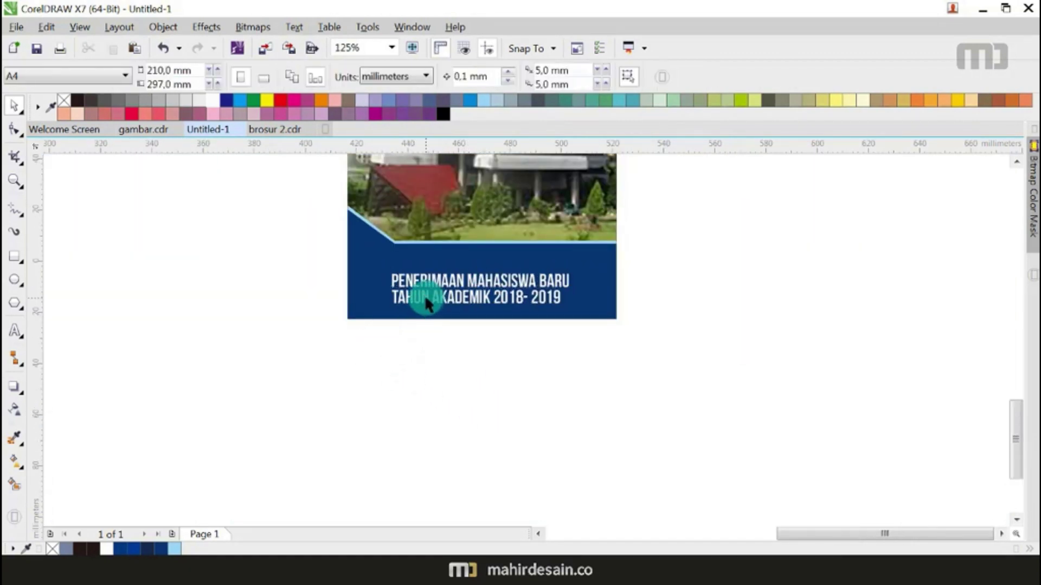
pyautogui.click(424, 294)
pyautogui.click(458, 372)
pyautogui.moveTo(354, 353); pyautogui.dragTo(402, 262)
pyautogui.scroll(4, 598, 273)
pyautogui.scroll(-2, 656, 283)
pyautogui.click(473, 366)
pyautogui.scroll(-4, 472, 367)
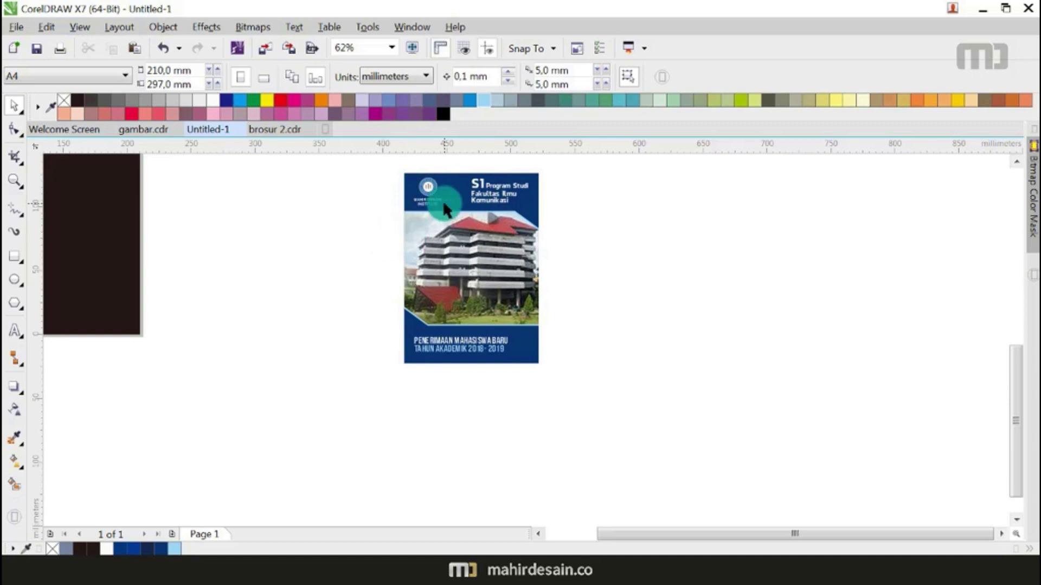
# Step: Move the whole cover into the page's top-right panel, corner aligned with the panel corner
pyautogui.scroll(2, 451, 202)
pyautogui.scroll(-2, 448, 194)
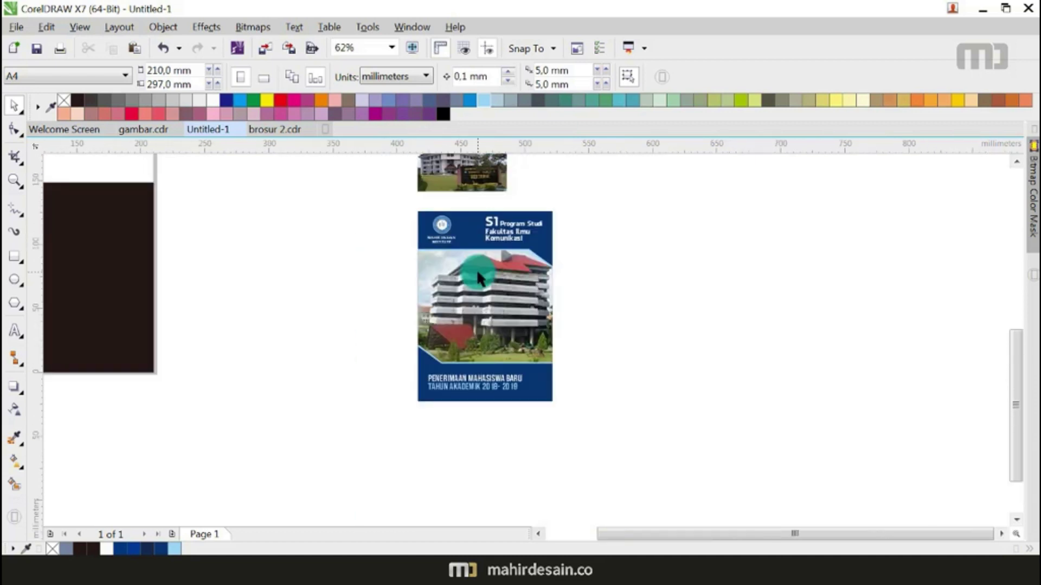
pyautogui.scroll(-4, 610, 262)
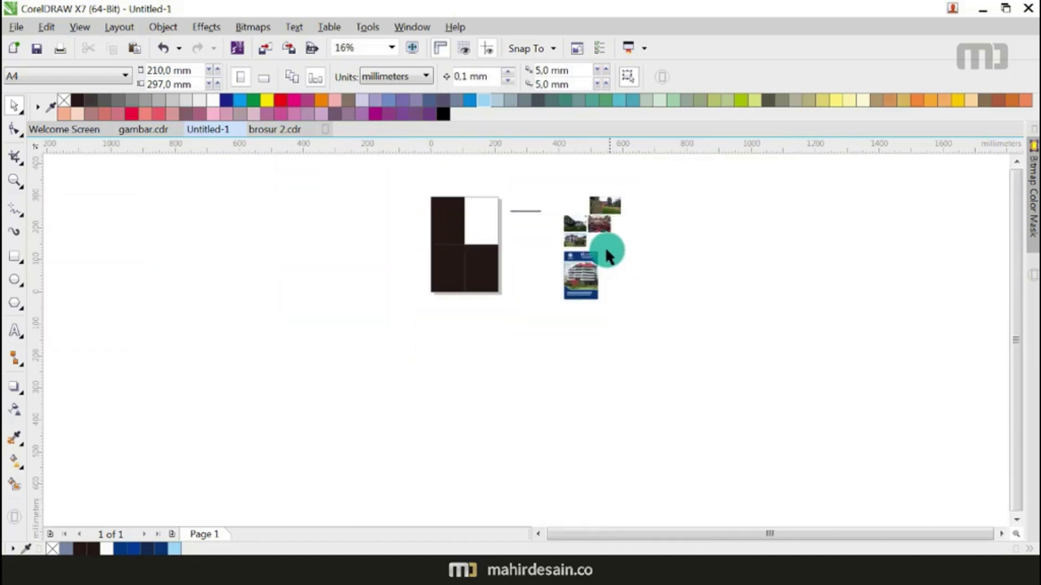
pyautogui.scroll(4, 607, 248)
pyautogui.scroll(-2, 657, 246)
pyautogui.click(599, 296)
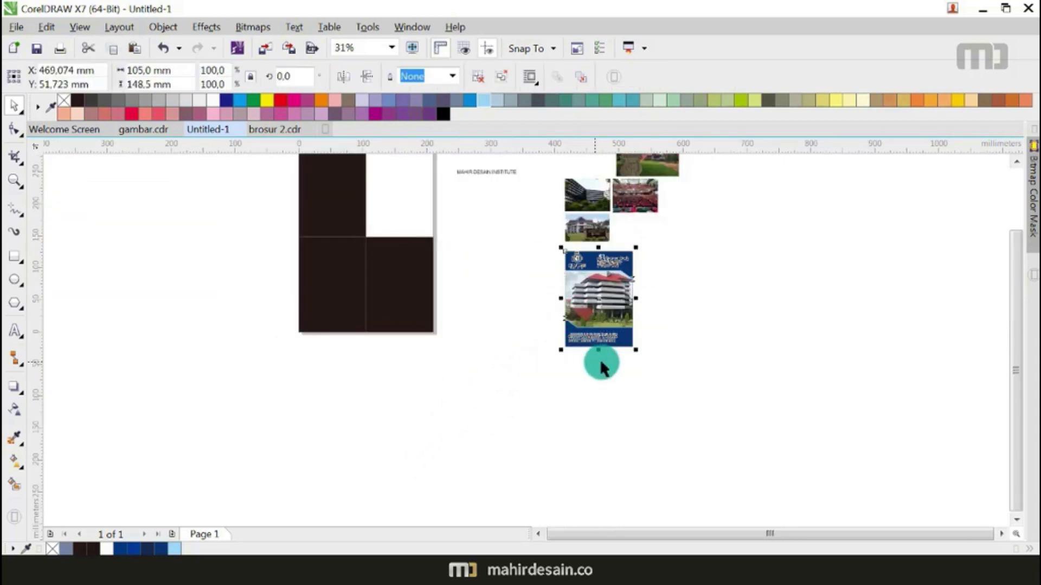
pyautogui.moveTo(603, 312); pyautogui.dragTo(409, 194)
pyautogui.scroll(10, 352, 251)
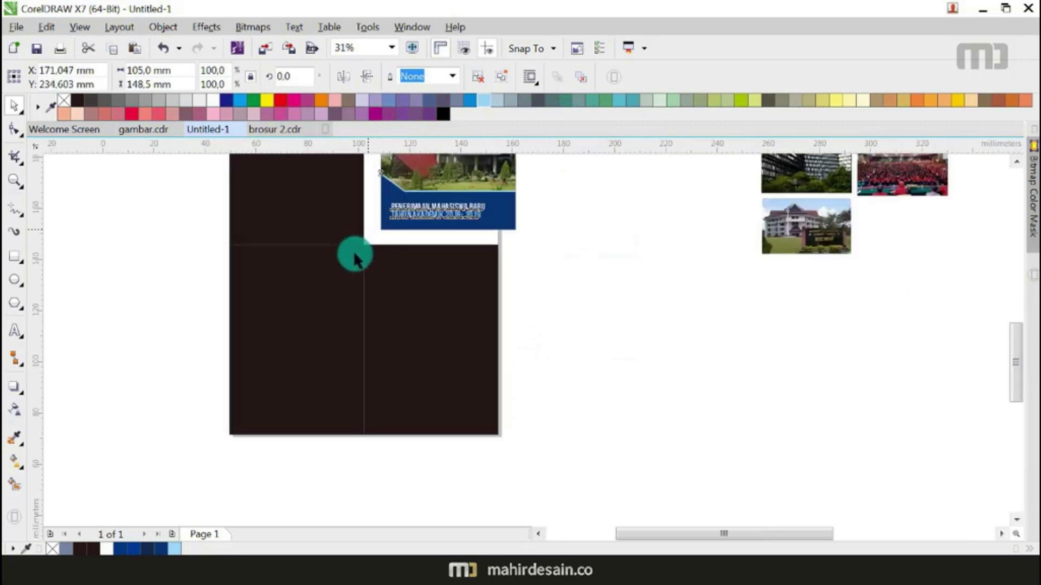
pyautogui.moveTo(482, 162); pyautogui.dragTo(468, 188)
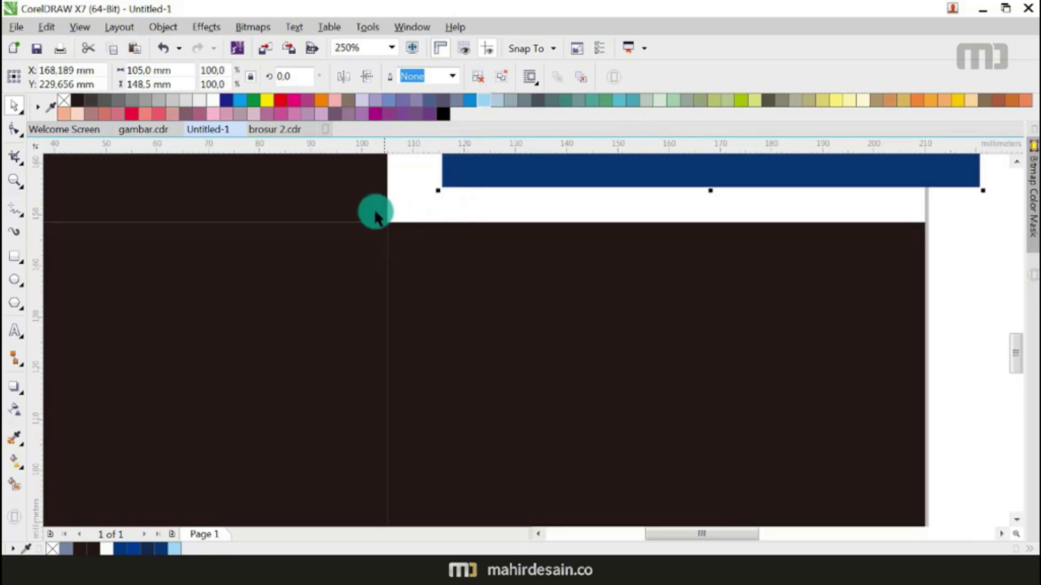
pyautogui.scroll(6, 439, 185)
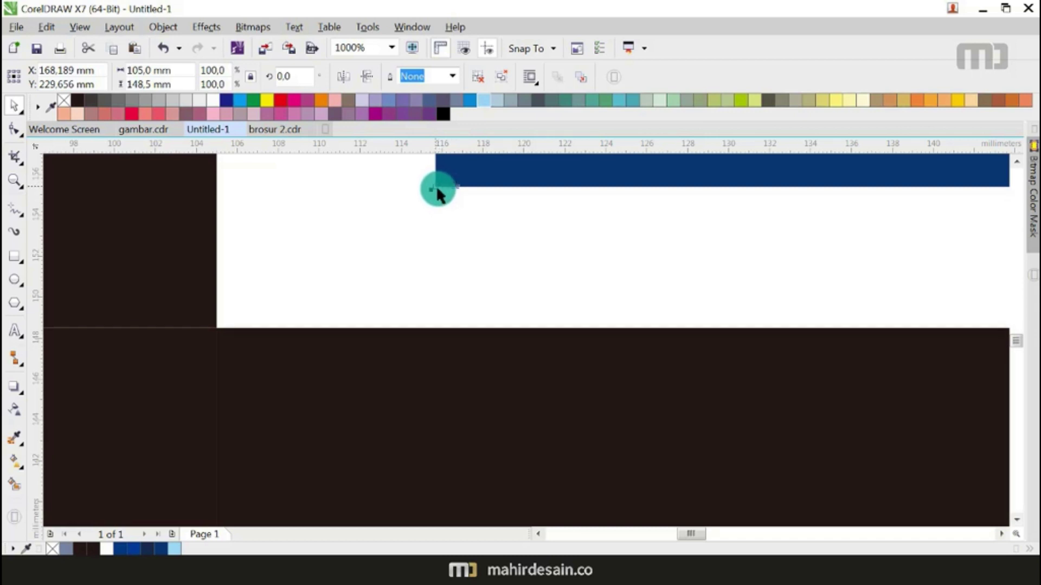
pyautogui.moveTo(436, 186); pyautogui.dragTo(217, 330)
pyautogui.scroll(4, 216, 335)
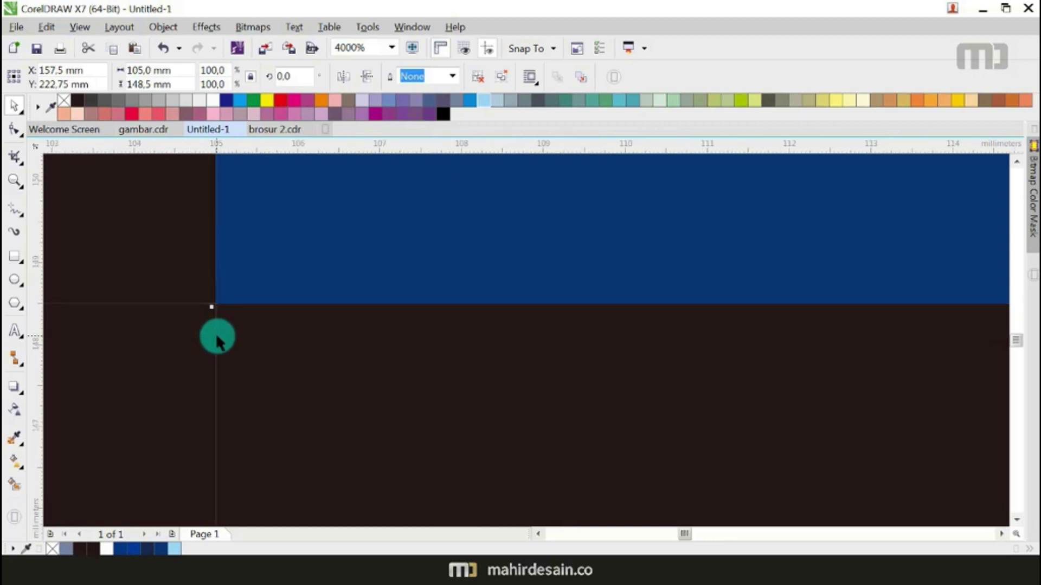
pyautogui.scroll(-4, 271, 324)
pyautogui.scroll(-6, 339, 319)
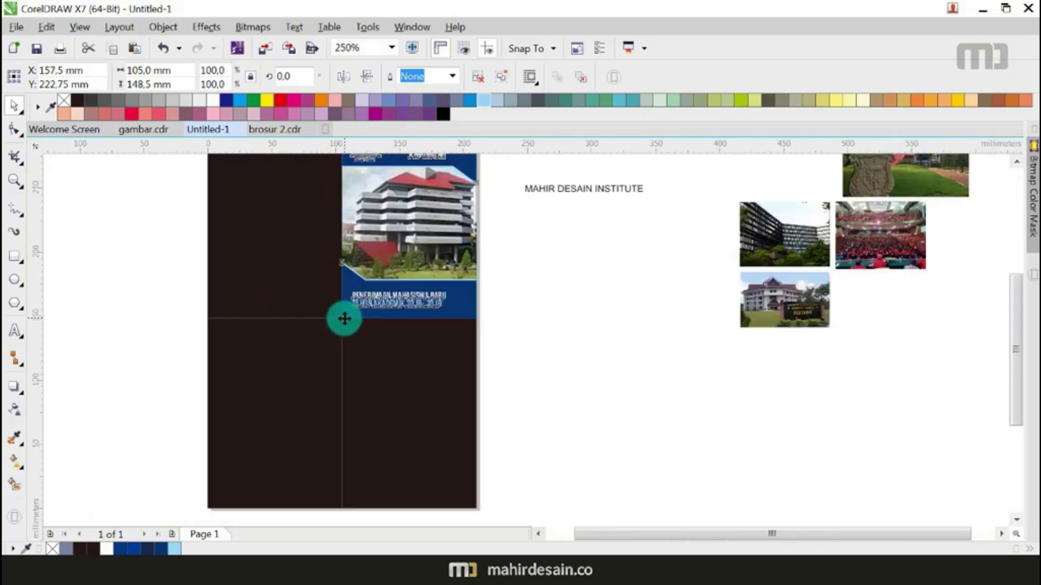
pyautogui.click(408, 326)
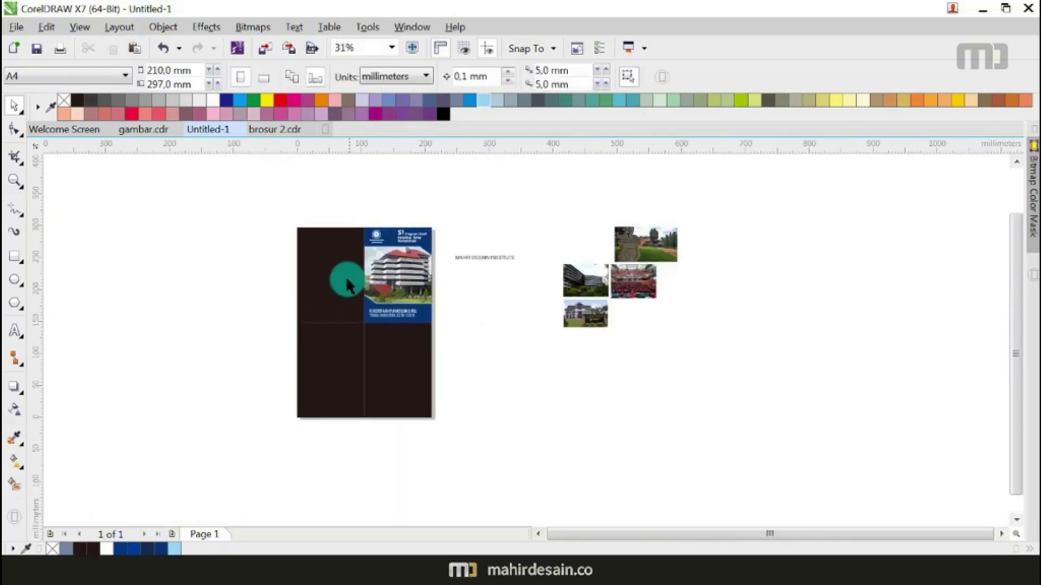
# Step: Drag the lower-left dark panel off the page to the right
pyautogui.click(344, 275)
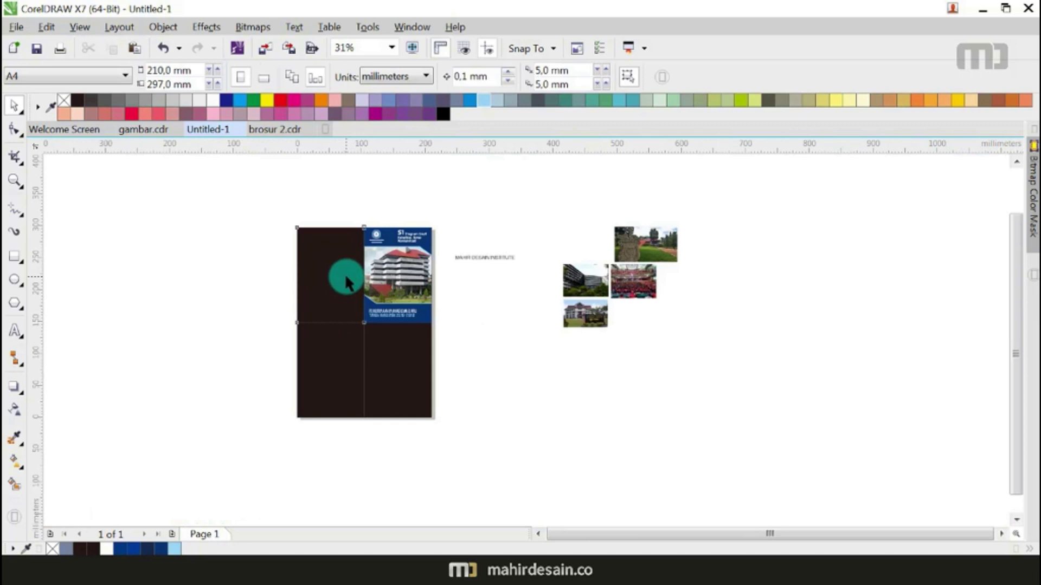
pyautogui.click(508, 434)
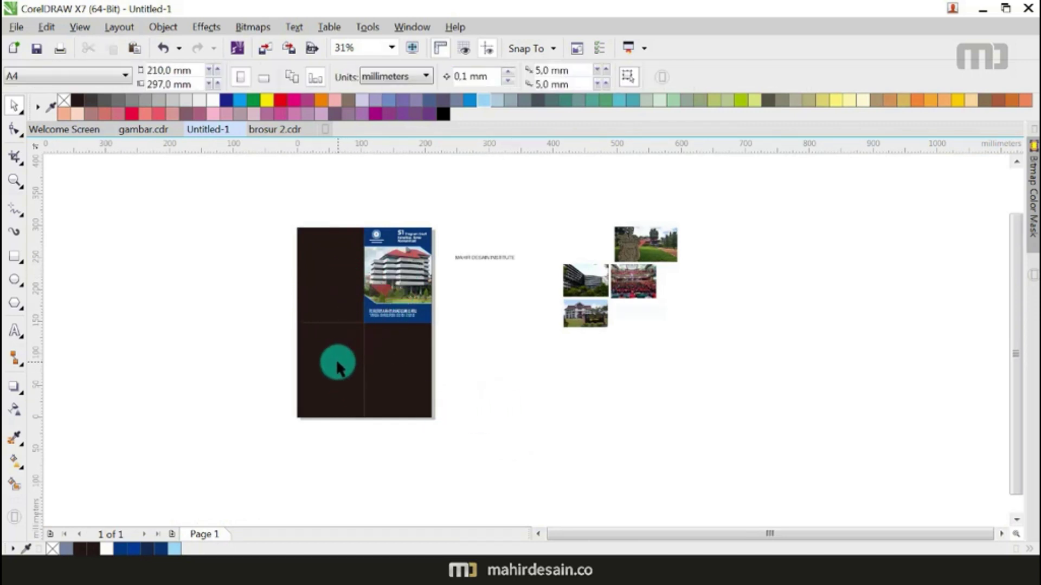
pyautogui.moveTo(325, 370); pyautogui.dragTo(662, 372)
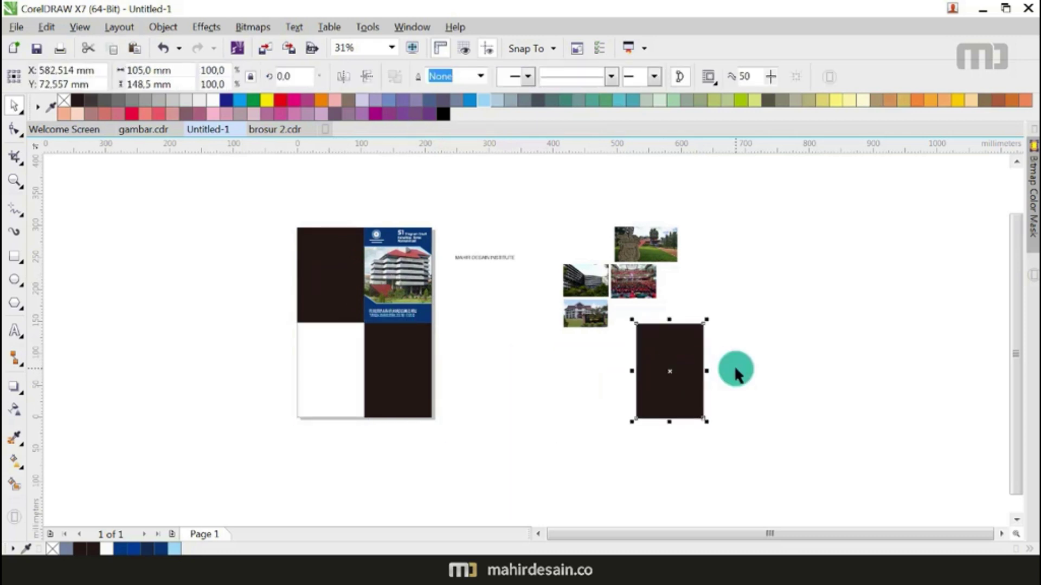
pyautogui.click(238, 550)
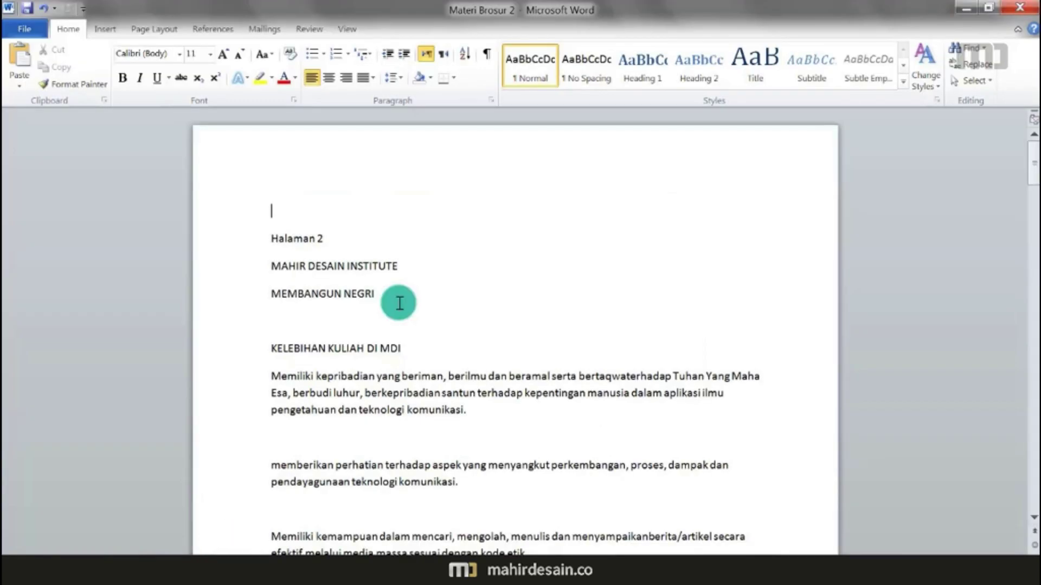
# Step: Cut the Halaman 2 text block from the Word document and return to CorelDRAW
pyautogui.moveTo(276, 238); pyautogui.dragTo(471, 311)
pyautogui.press('Delete')
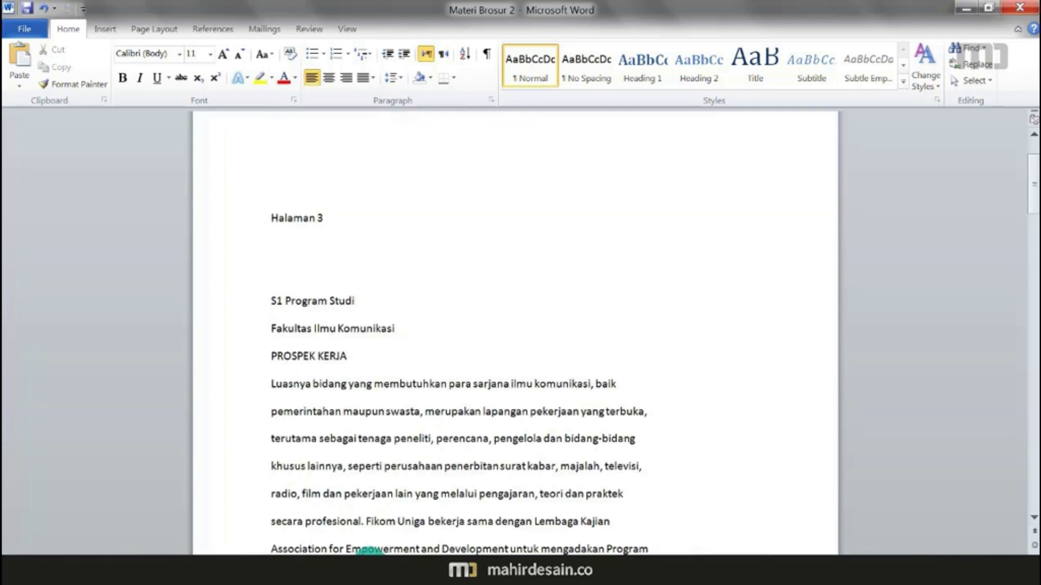
pyautogui.hotkey('alt', 'Tab')
pyautogui.click(488, 359)
pyautogui.click(16, 329)
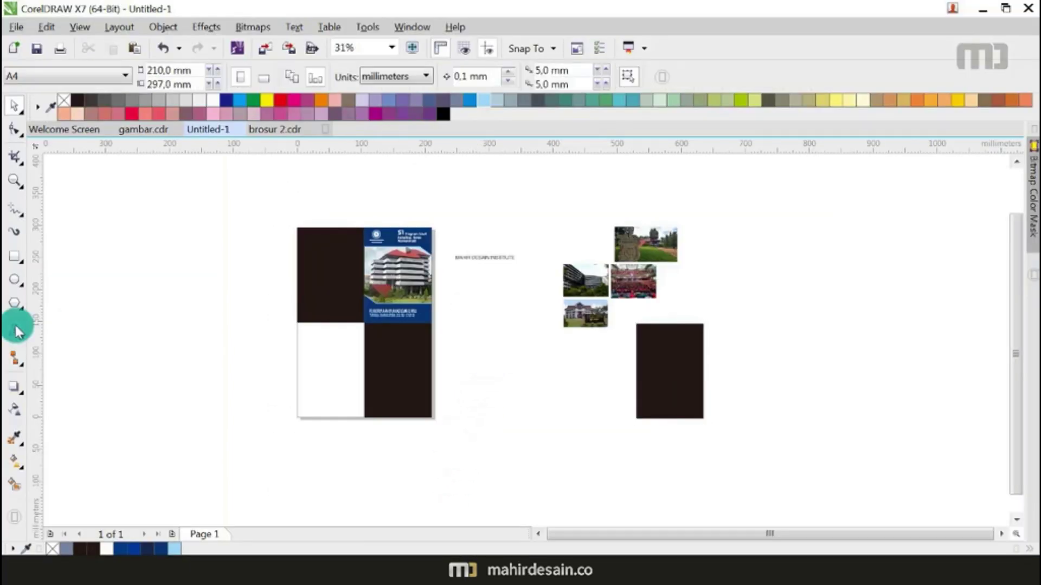
# Step: Paste the page-2 text onto the canvas and delete its Halaman 2 line
pyautogui.scroll(-2, 297, 280)
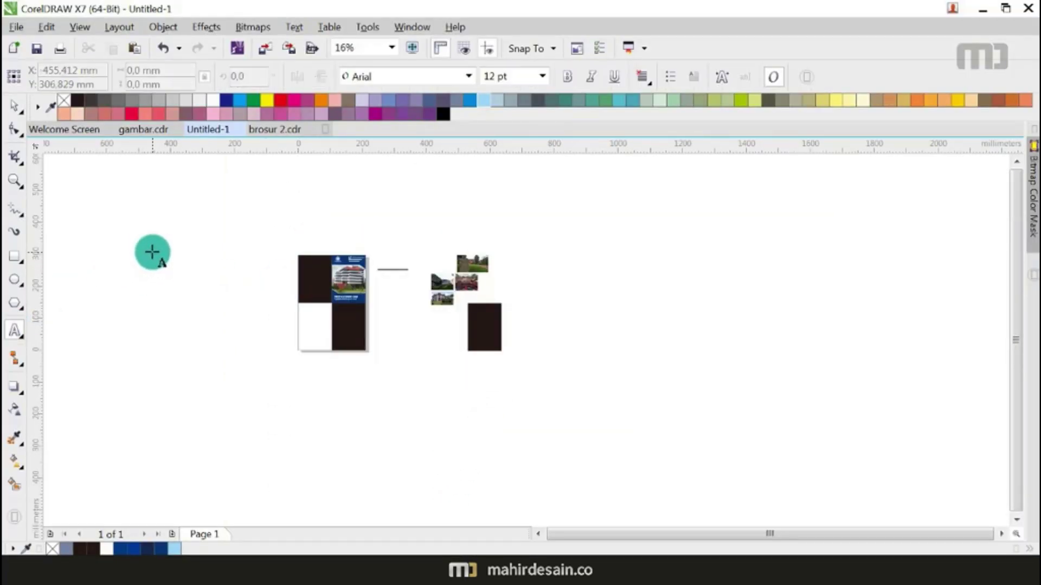
pyautogui.click(175, 335)
pyautogui.hotkey('ctrl', 'v')
pyautogui.click(444, 450)
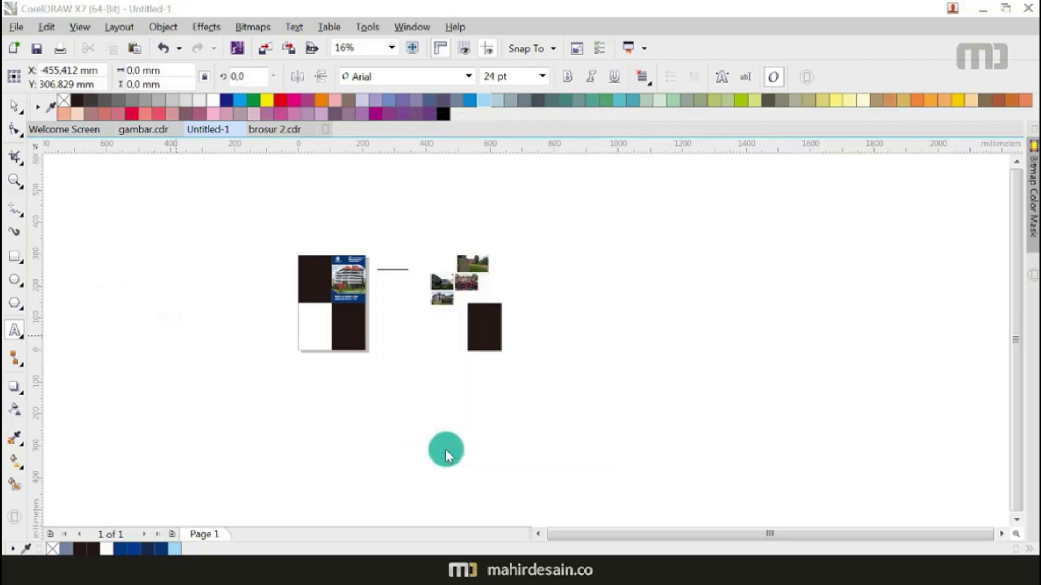
pyautogui.scroll(4, 174, 267)
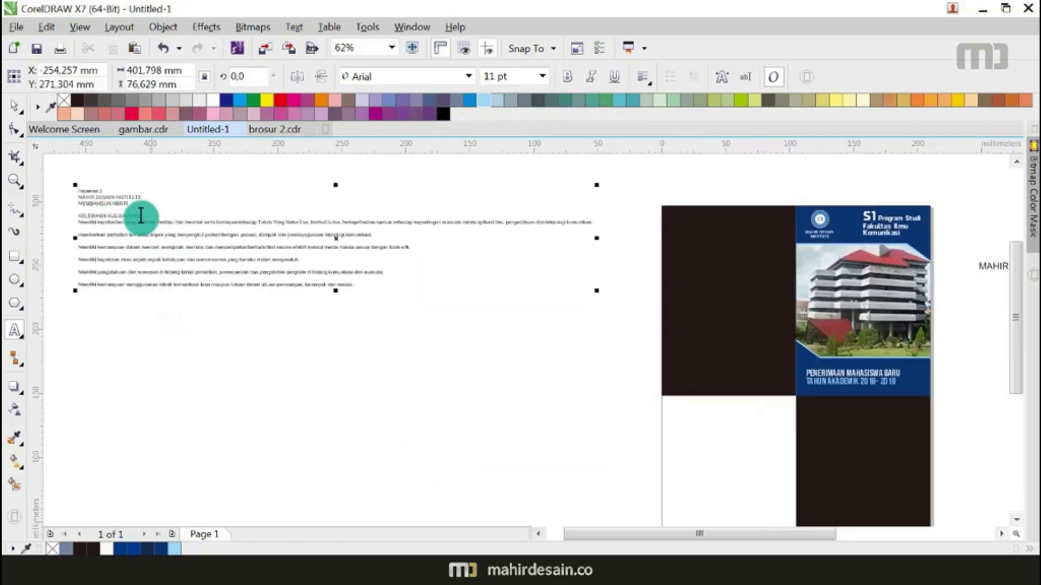
pyautogui.scroll(3, 130, 205)
pyautogui.moveTo(95, 190); pyautogui.dragTo(10, 188)
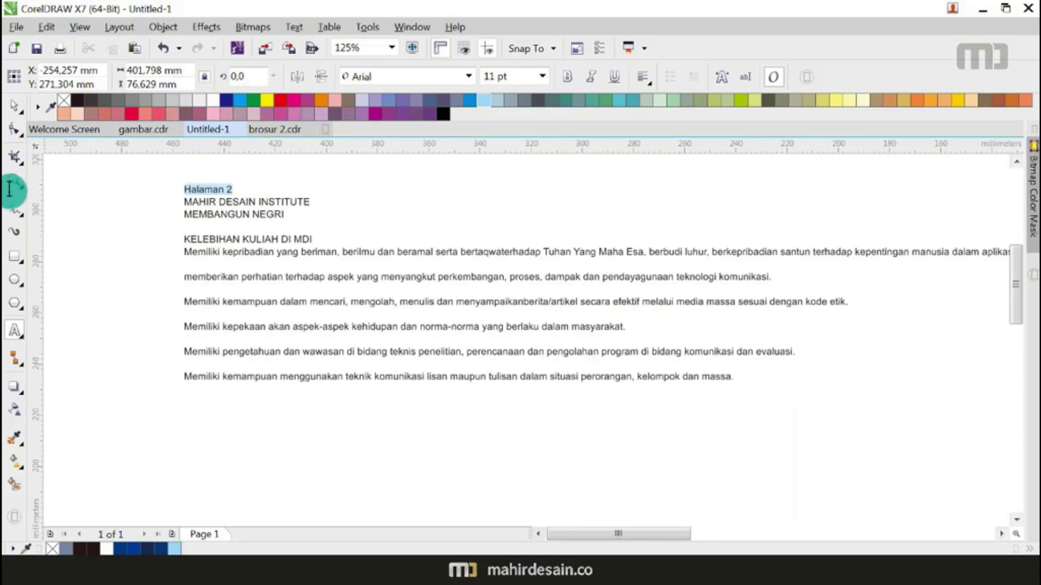
pyautogui.press('Delete')
pyautogui.press('Delete')
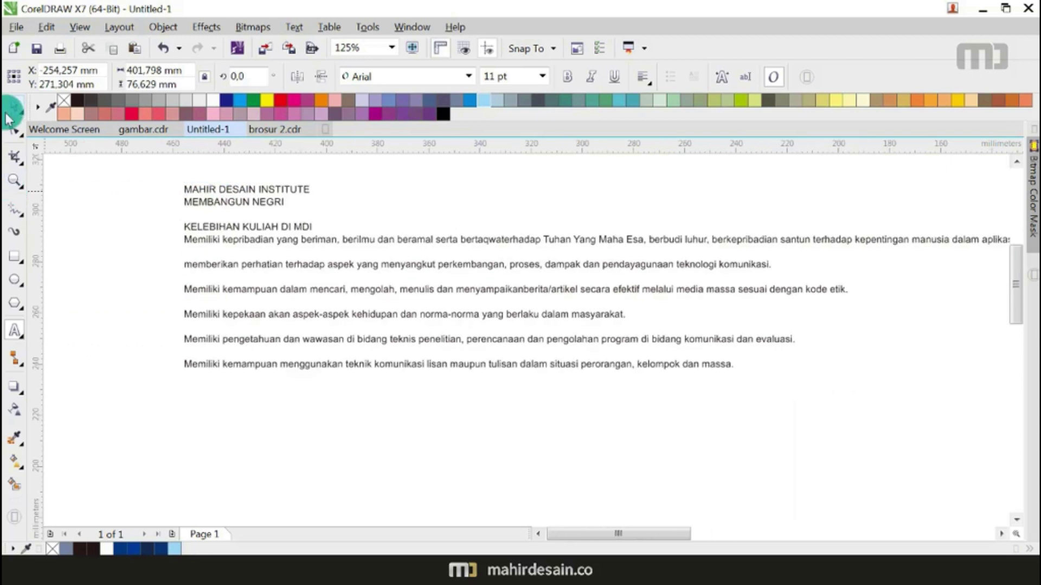
pyautogui.click(16, 110)
# Step: Cut the two institute name lines and paste them lower as separate text
pyautogui.click(243, 214)
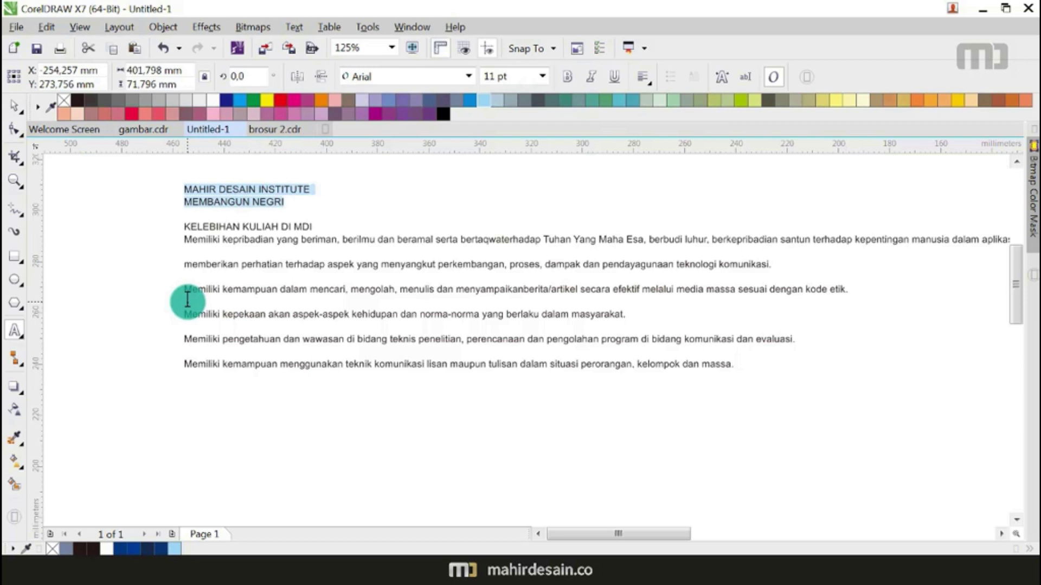
pyautogui.hotkey('ctrl', 'x')
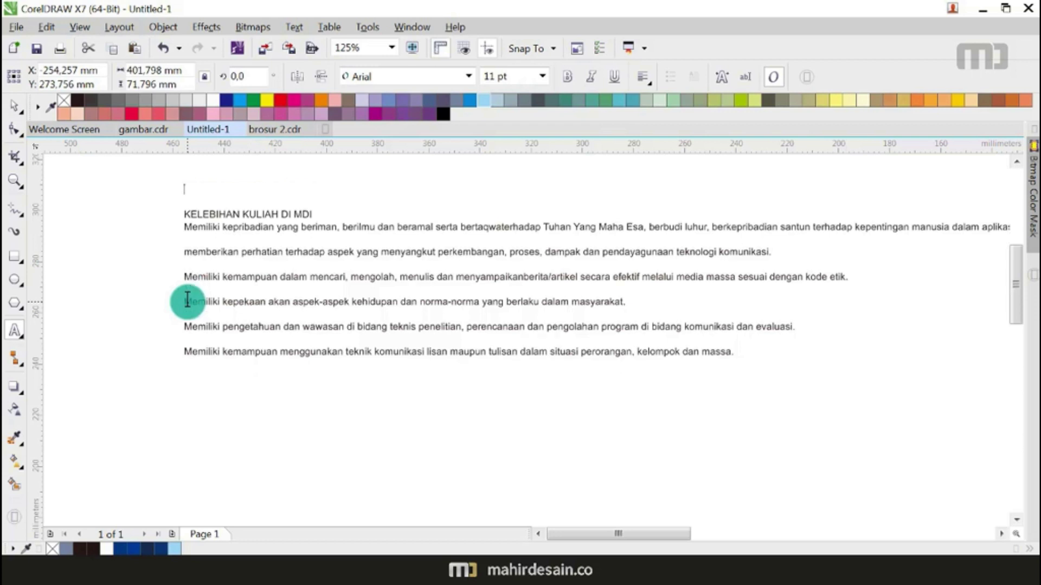
pyautogui.click(195, 432)
pyautogui.hotkey('ctrl', 'v')
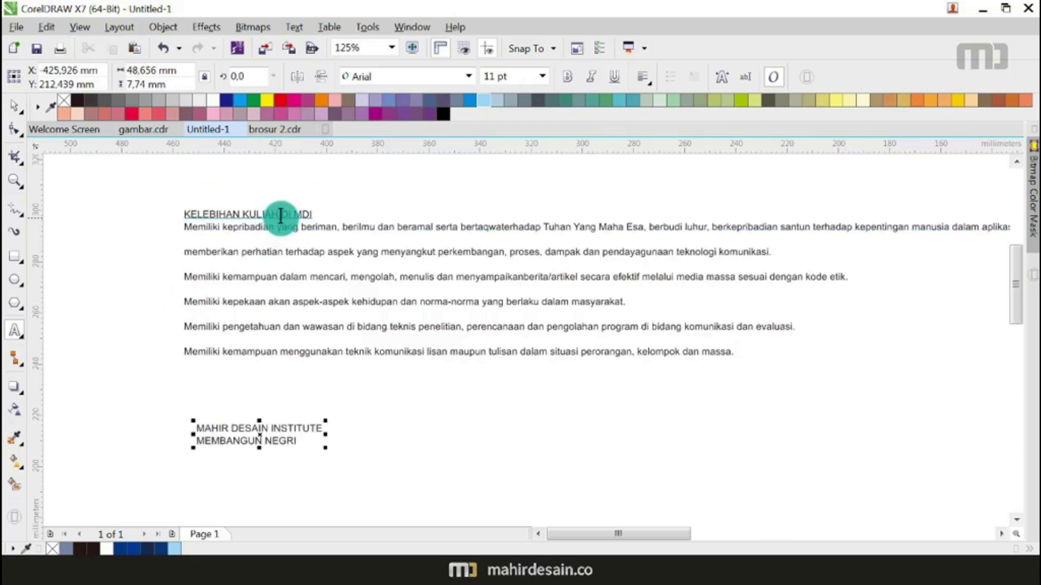
# Step: Split the KELEBIHAN KULIAH DI MDI heading into its own text object beside the institute name
pyautogui.moveTo(312, 210); pyautogui.dragTo(162, 202)
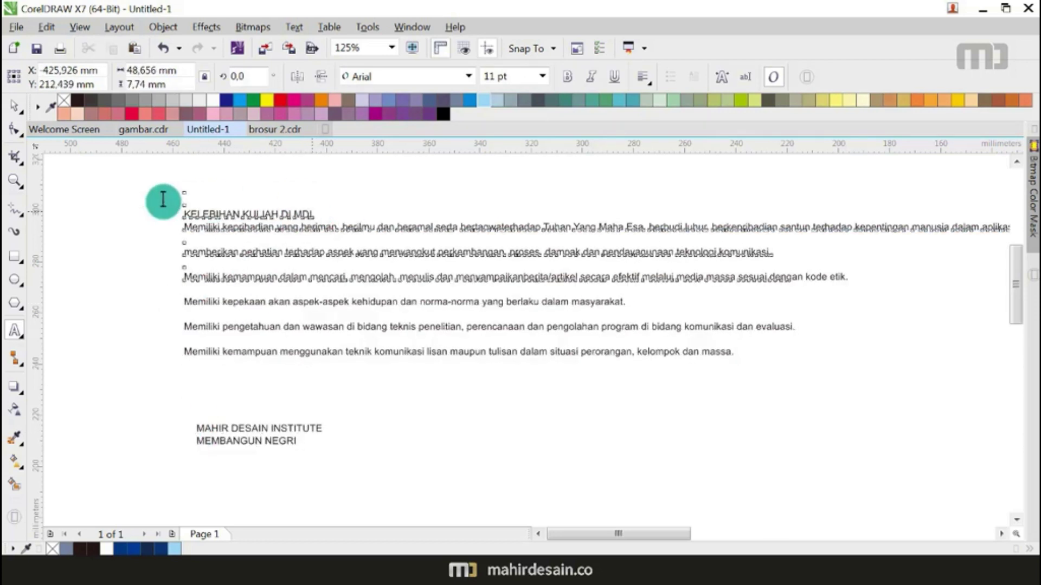
pyautogui.press('Delete')
pyautogui.click(410, 448)
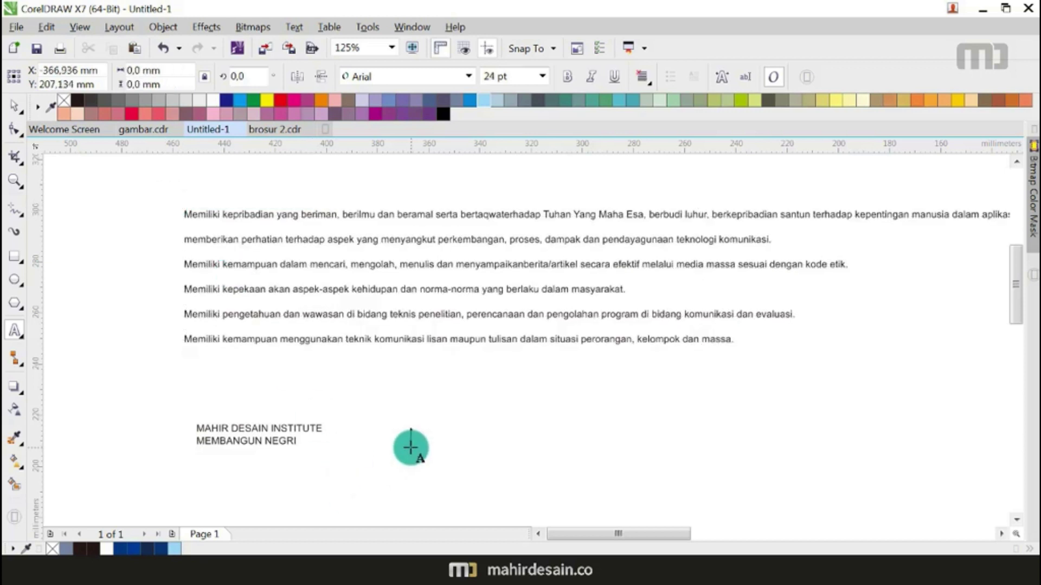
pyautogui.hotkey('ctrl', 'v')
pyautogui.click(12, 106)
pyautogui.moveTo(474, 445); pyautogui.dragTo(472, 282)
pyautogui.scroll(-2, 467, 295)
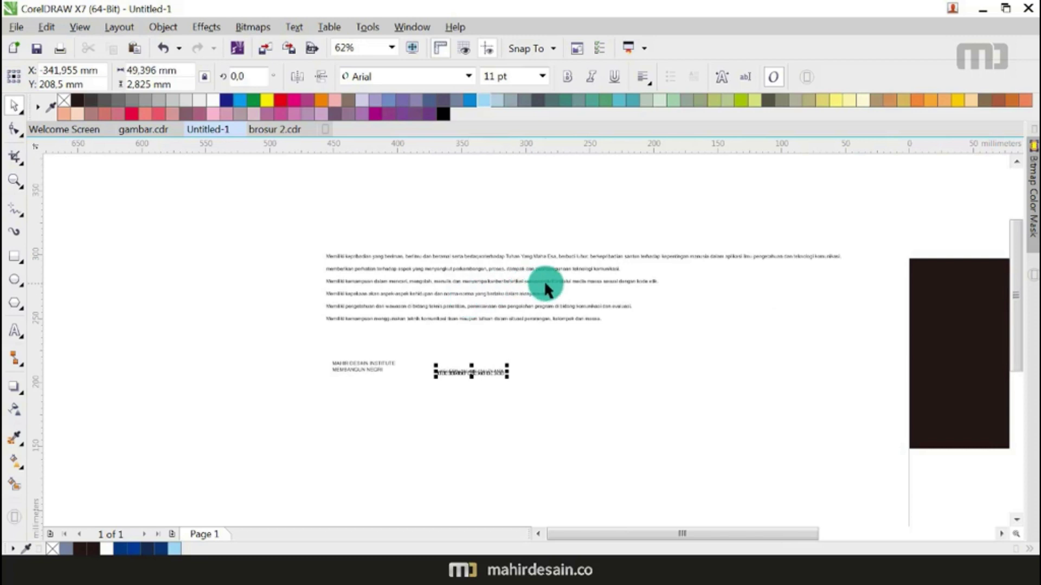
pyautogui.click(326, 250)
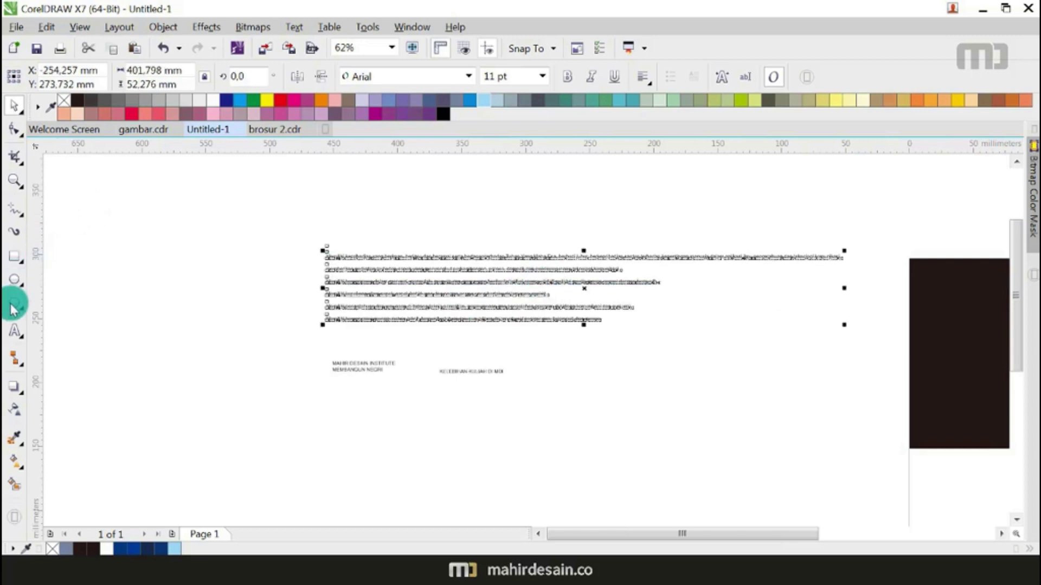
pyautogui.click(14, 330)
# Step: Draw a new paragraph text frame and move the page-2 paragraphs into it
pyautogui.moveTo(614, 331); pyautogui.dragTo(824, 467)
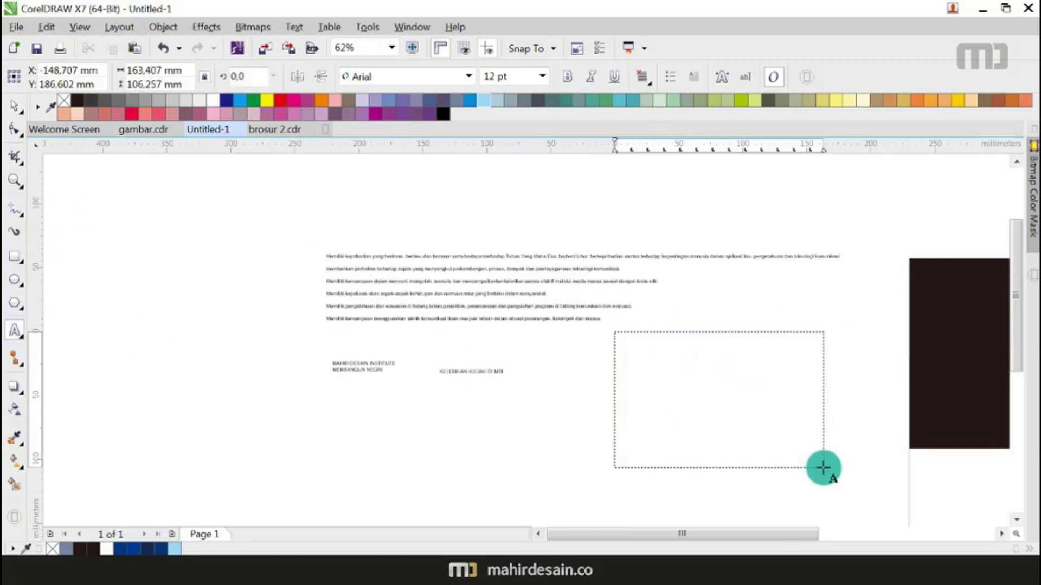
pyautogui.click(12, 106)
pyautogui.doubleClick(452, 266)
pyautogui.hotkey('ctrl', 'a')
pyautogui.press('Delete')
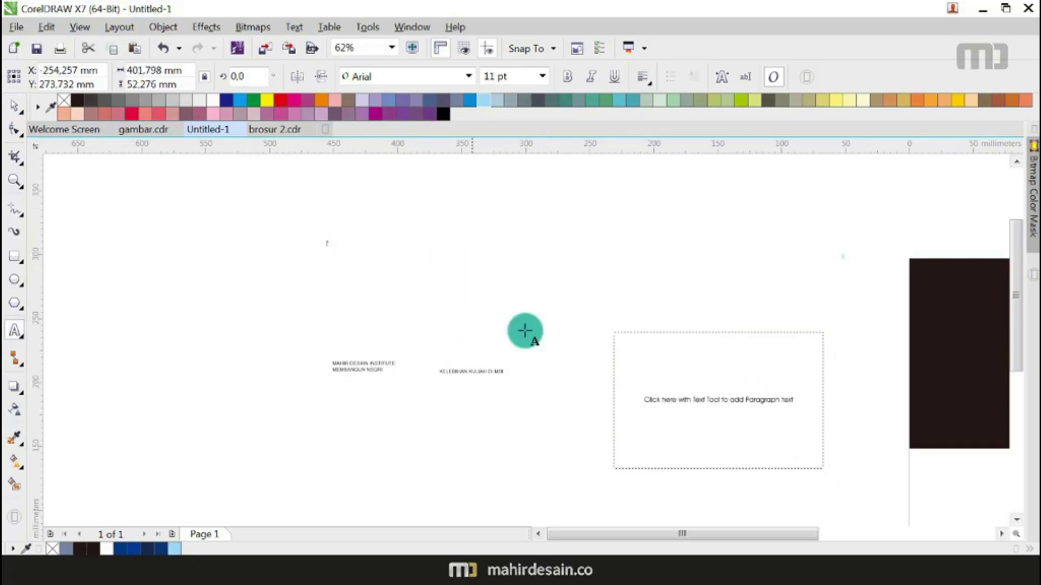
pyautogui.click(657, 400)
pyautogui.hotkey('ctrl', 'v')
pyautogui.press('Escape')
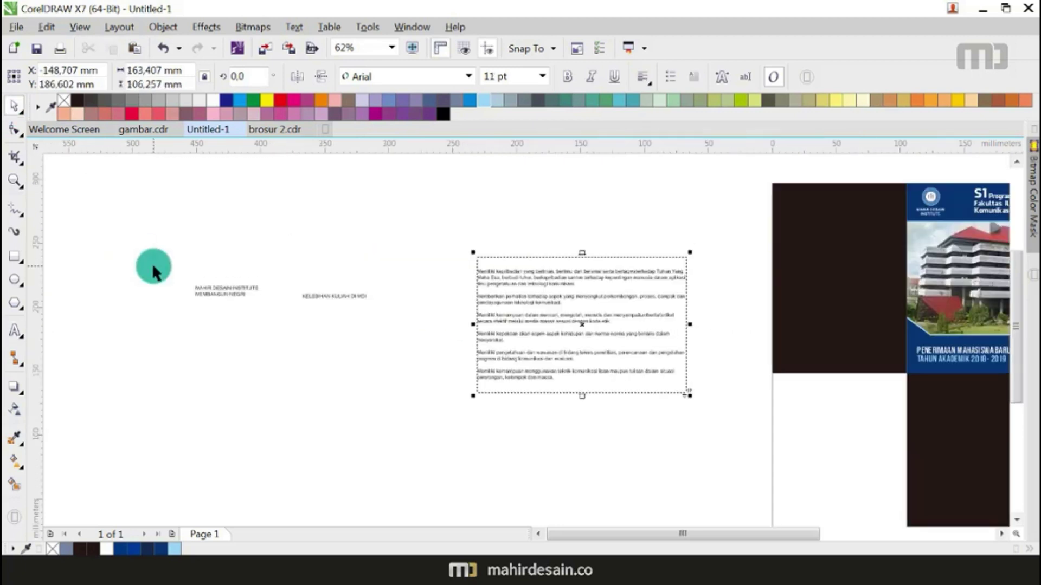
# Step: Move the two small heading texts onto the dark rectangle and make them white
pyautogui.scroll(-2, 152, 262)
pyautogui.click(150, 387)
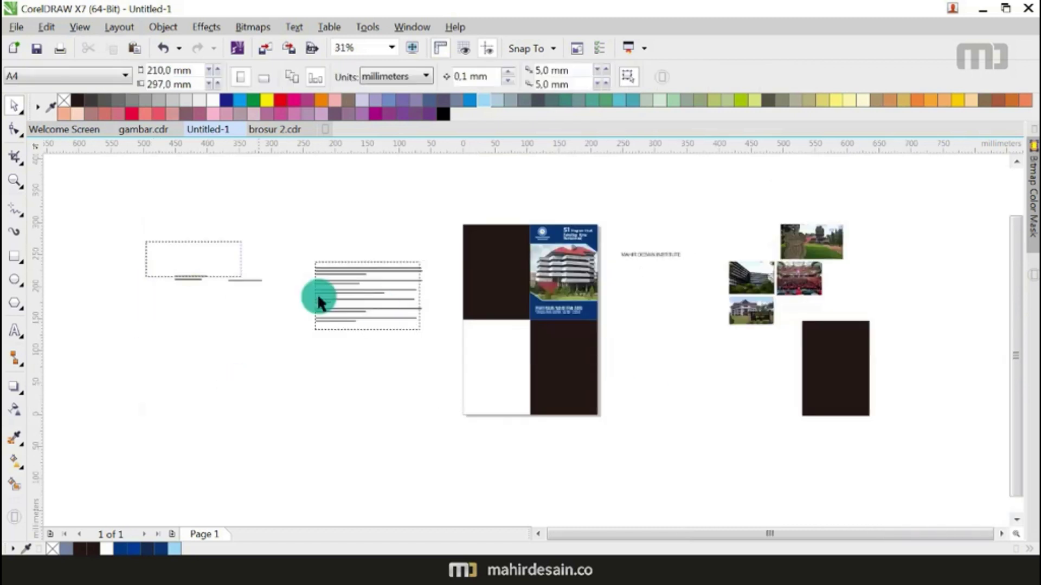
pyautogui.moveTo(146, 241); pyautogui.dragTo(318, 297)
pyautogui.moveTo(217, 281); pyautogui.dragTo(835, 371)
pyautogui.scroll(4, 835, 371)
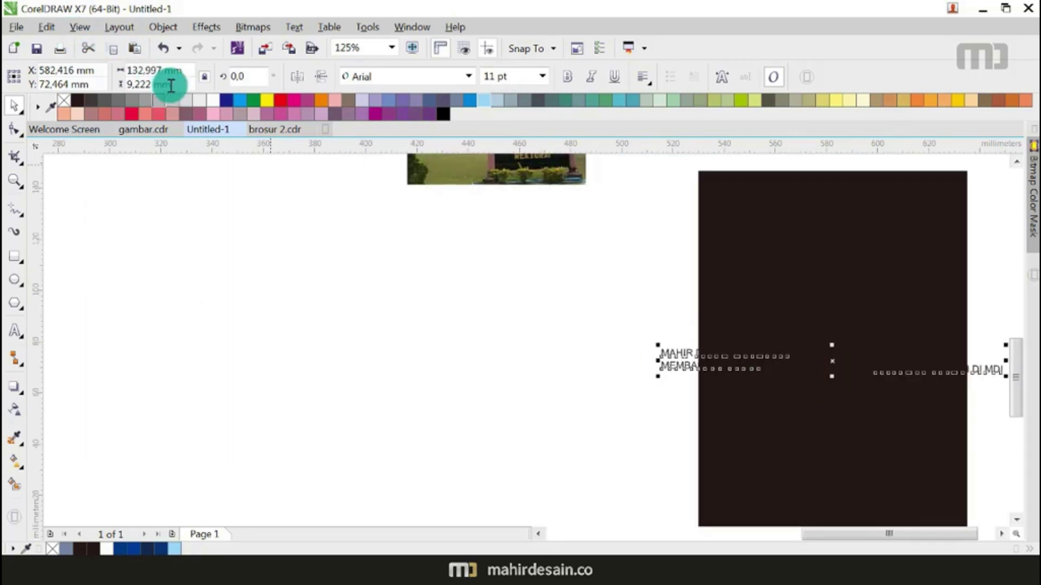
pyautogui.click(215, 100)
# Step: Move MAHIR DESAIN INSTITUTE to the dark panel's top and the KELEBIHAN heading onto the panel
pyautogui.moveTo(506, 322); pyautogui.dragTo(844, 380)
pyautogui.moveTo(750, 350); pyautogui.dragTo(838, 194)
pyautogui.scroll(-2, 596, 238)
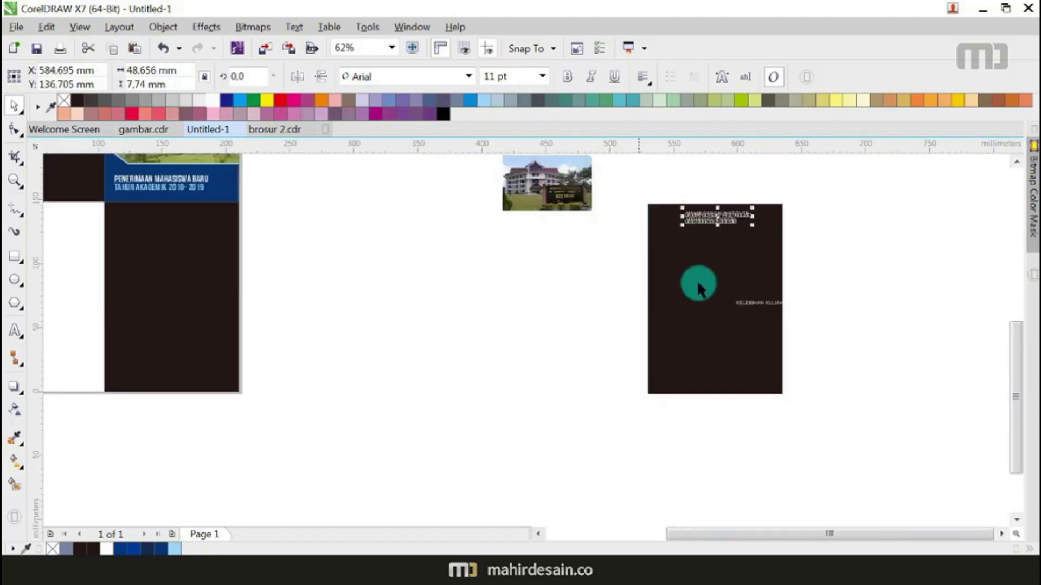
pyautogui.moveTo(767, 311); pyautogui.dragTo(711, 264)
# Step: Make the paragraph text frame white and shrink it to fit the panel
pyautogui.scroll(-4, 711, 265)
pyautogui.moveTo(503, 267); pyautogui.dragTo(725, 284)
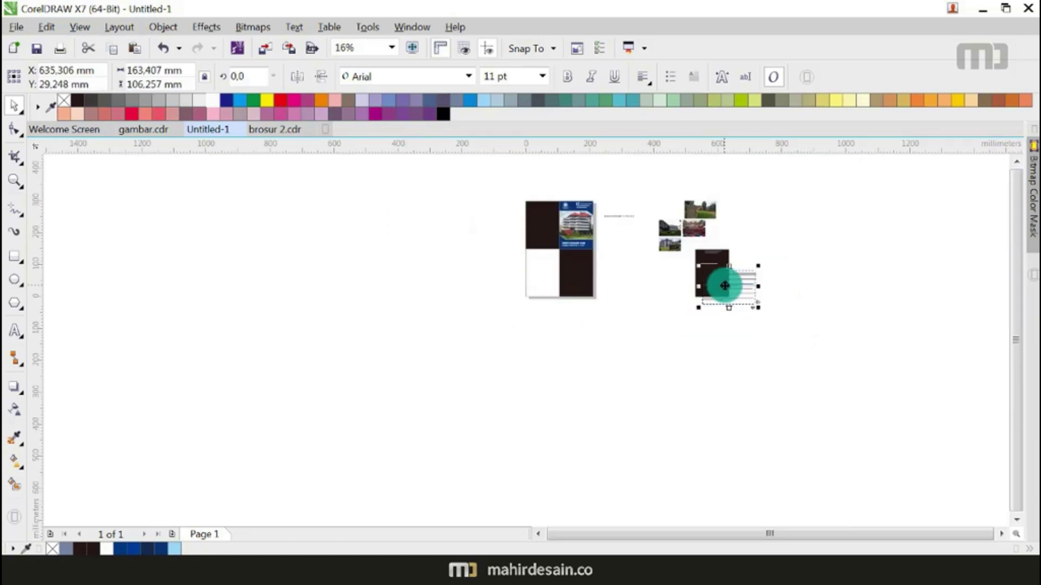
pyautogui.scroll(5, 724, 284)
pyautogui.click(212, 100)
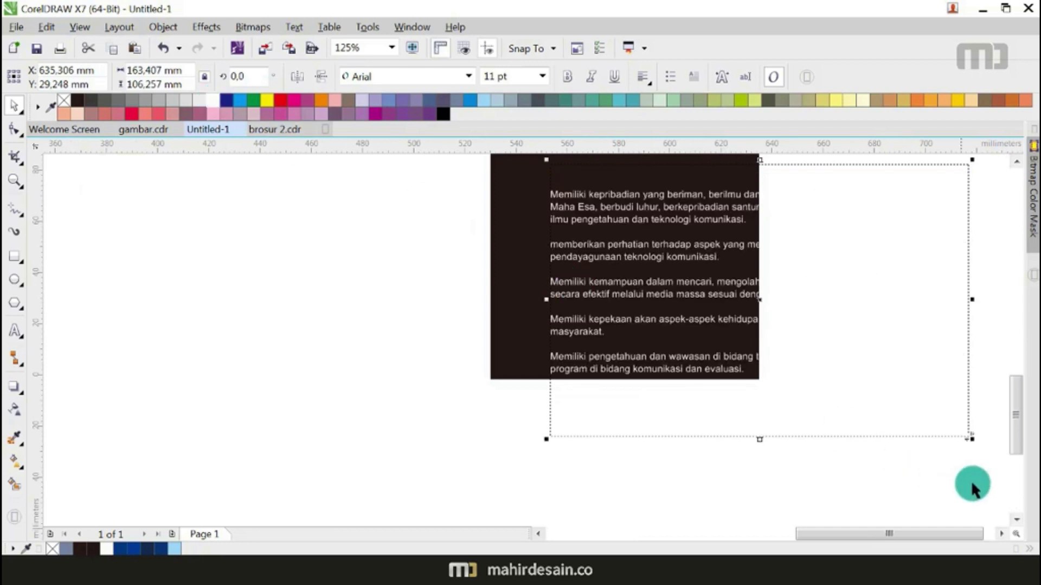
pyautogui.moveTo(972, 438); pyautogui.dragTo(747, 367)
# Step: Set all the framed paragraph text to 6 pt
pyautogui.doubleClick(672, 246)
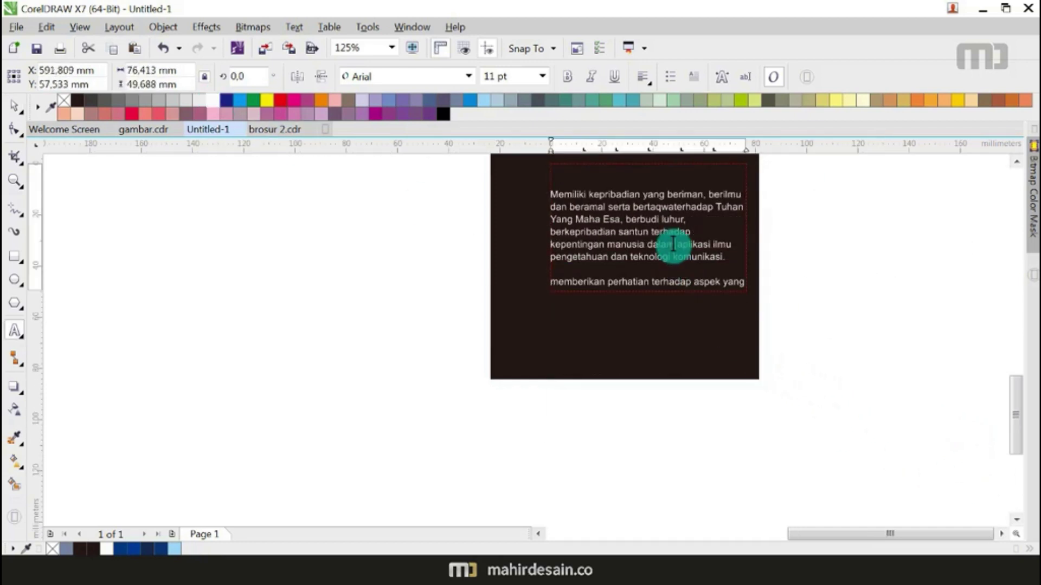
pyautogui.hotkey('ctrl', 'a')
pyautogui.click(542, 76)
pyautogui.click(520, 93)
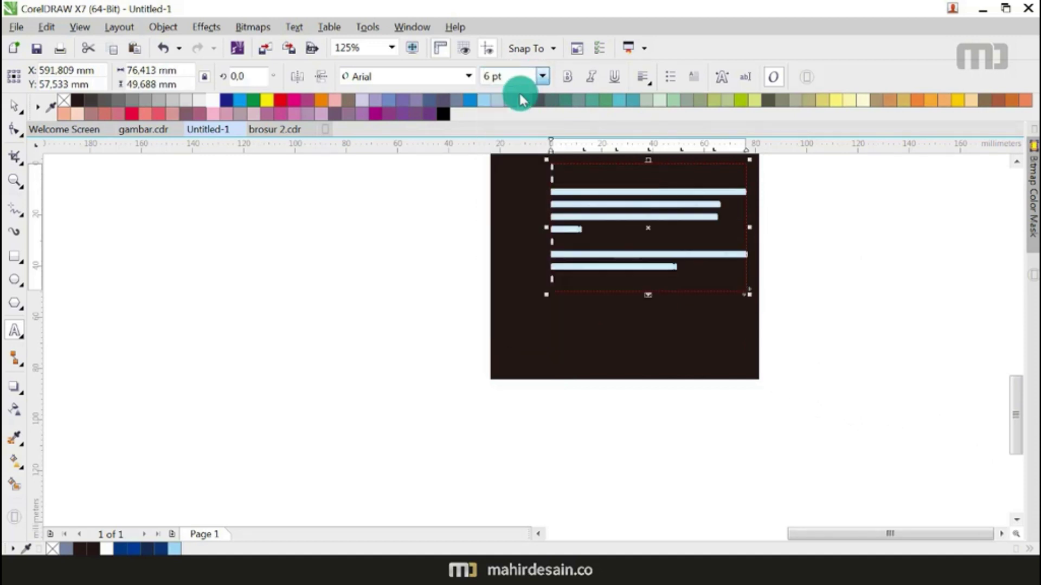
pyautogui.click(14, 104)
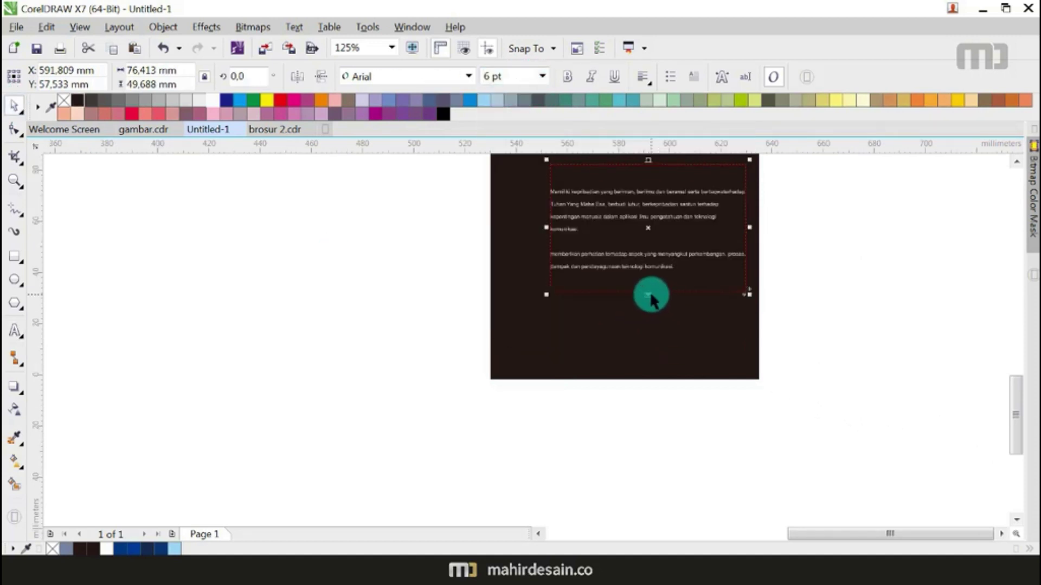
# Step: Lengthen the text frame downward and tighten line and paragraph spacing with the Shape tool
pyautogui.moveTo(649, 294); pyautogui.dragTo(645, 463)
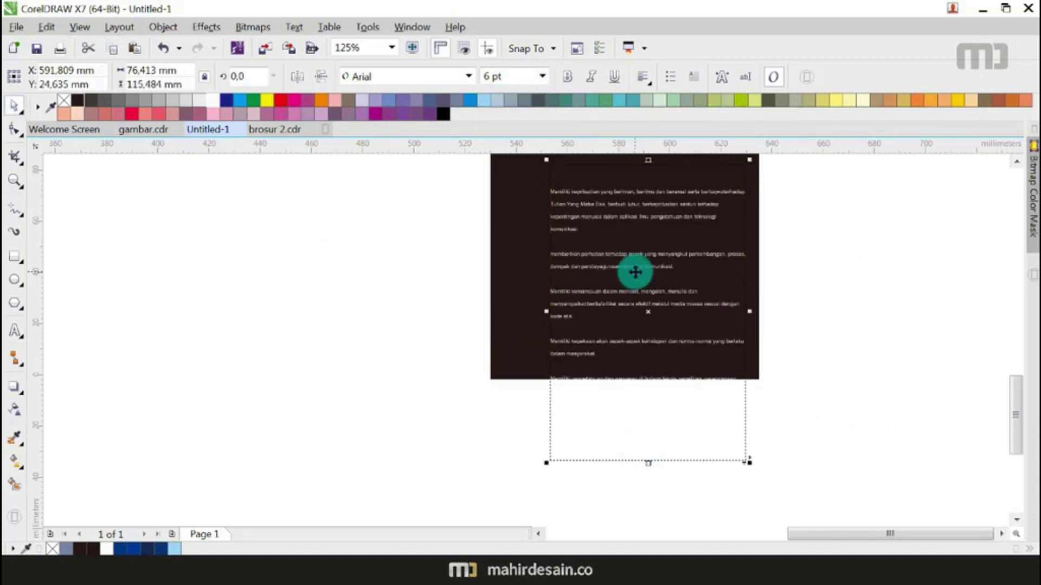
pyautogui.scroll(-2, 667, 448)
pyautogui.moveTo(659, 456); pyautogui.dragTo(656, 481)
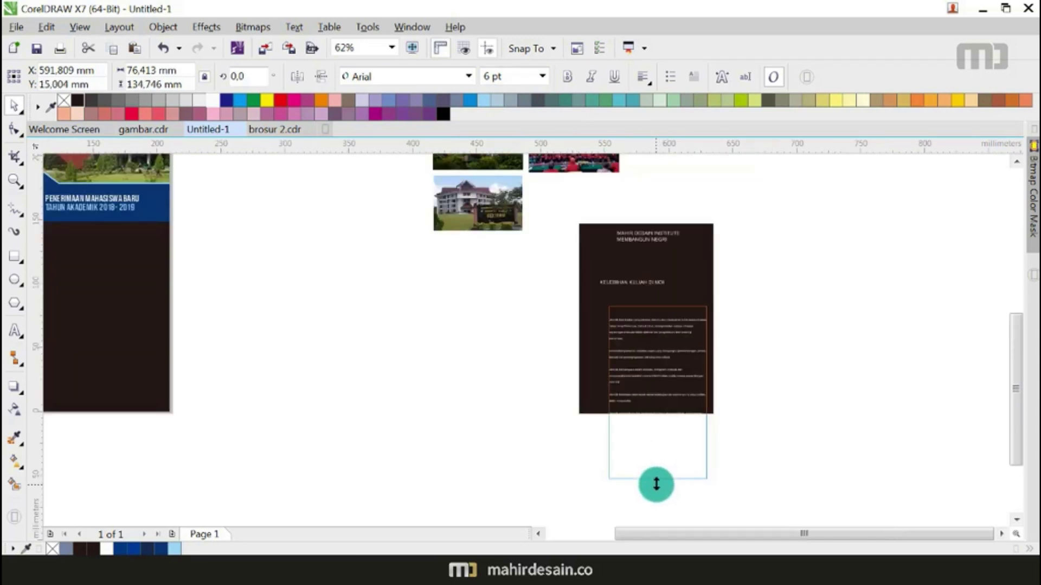
pyautogui.click(13, 129)
pyautogui.scroll(2, 640, 466)
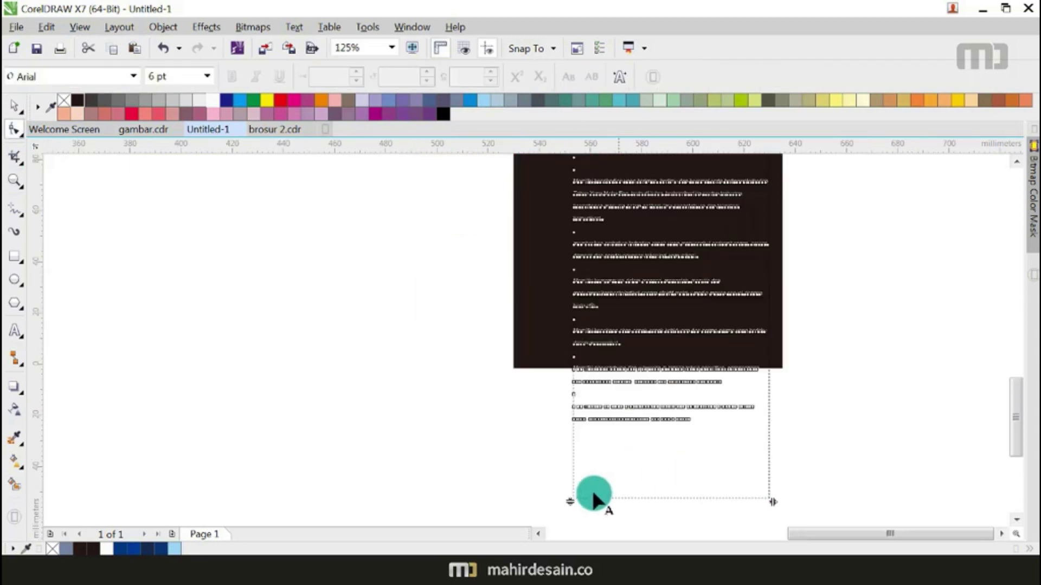
pyautogui.moveTo(573, 498); pyautogui.dragTo(570, 359)
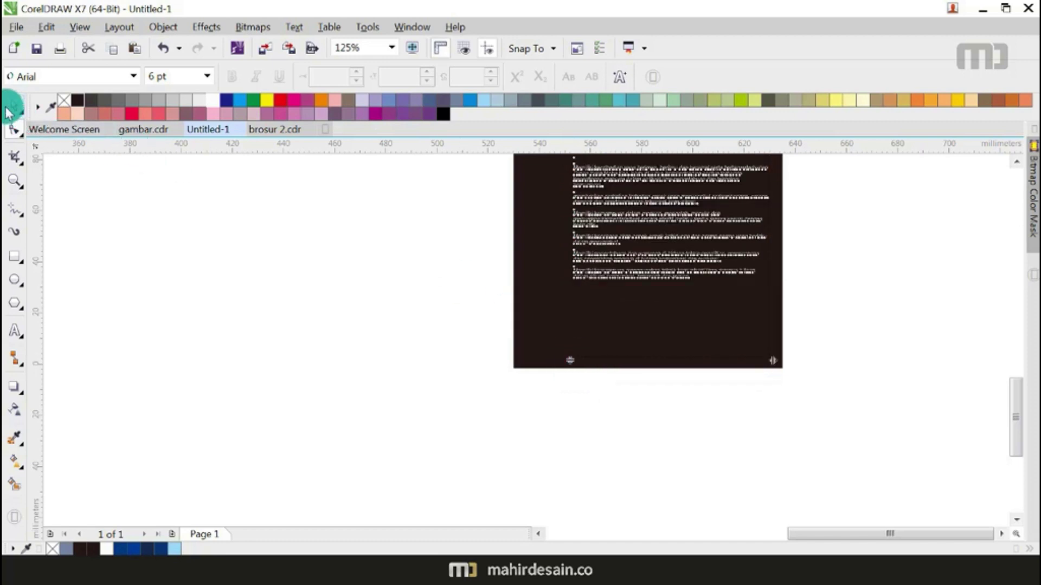
# Step: Select the building photo on the cover
pyautogui.click(12, 106)
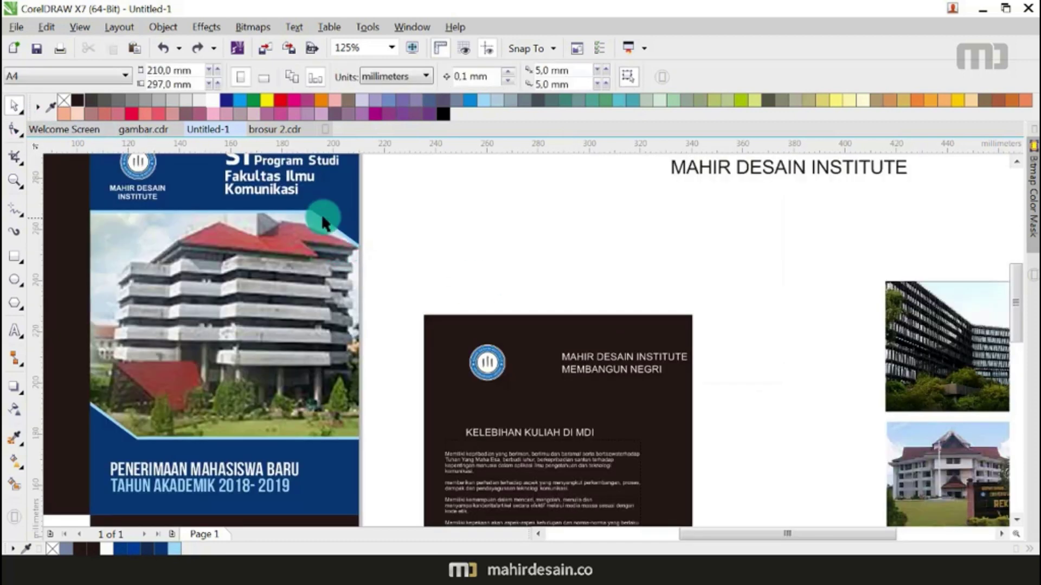
pyautogui.scroll(2, 321, 214)
pyautogui.click(309, 211)
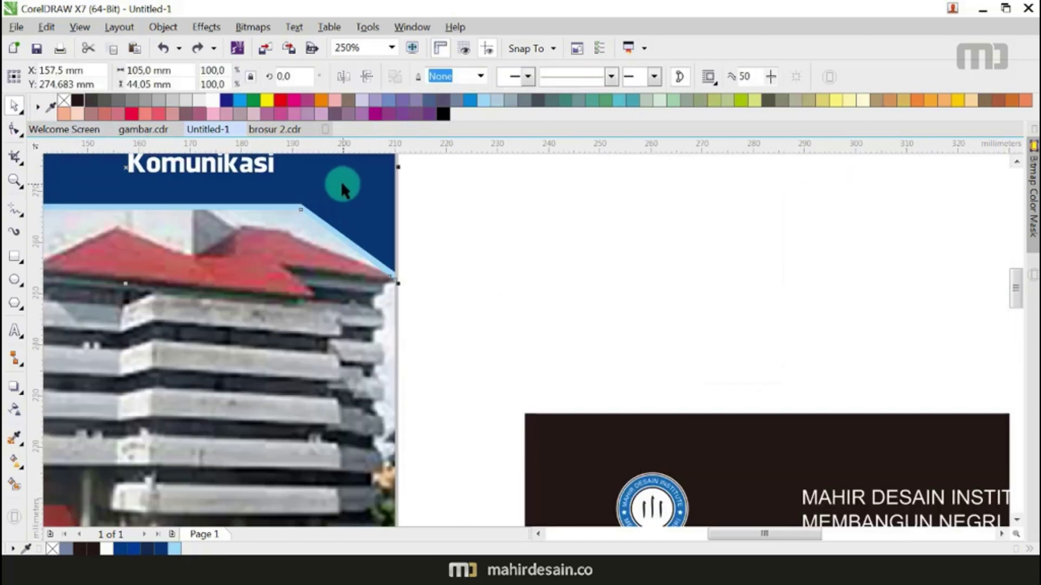
# Step: Move the blue header shape onto the dark panel and align it top and left with T and L
pyautogui.scroll(-3, 342, 186)
pyautogui.click(408, 210)
pyautogui.scroll(3, 347, 175)
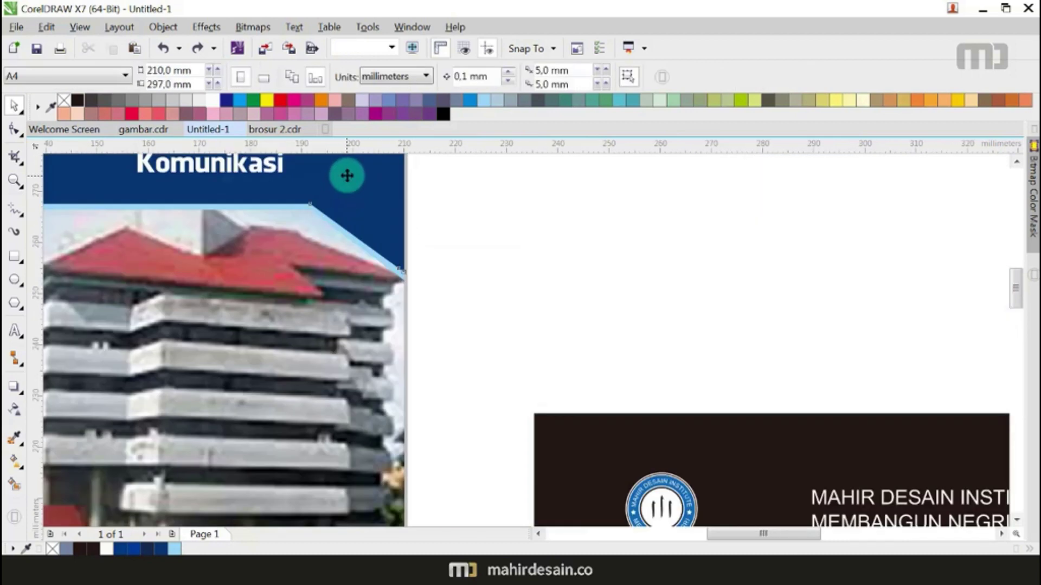
pyautogui.click(347, 175)
pyautogui.scroll(-2, 332, 212)
pyautogui.moveTo(335, 199); pyautogui.dragTo(507, 295)
pyautogui.scroll(2, 395, 274)
pyautogui.keyDown('shift'); pyautogui.click(419, 430); pyautogui.keyUp('shift')
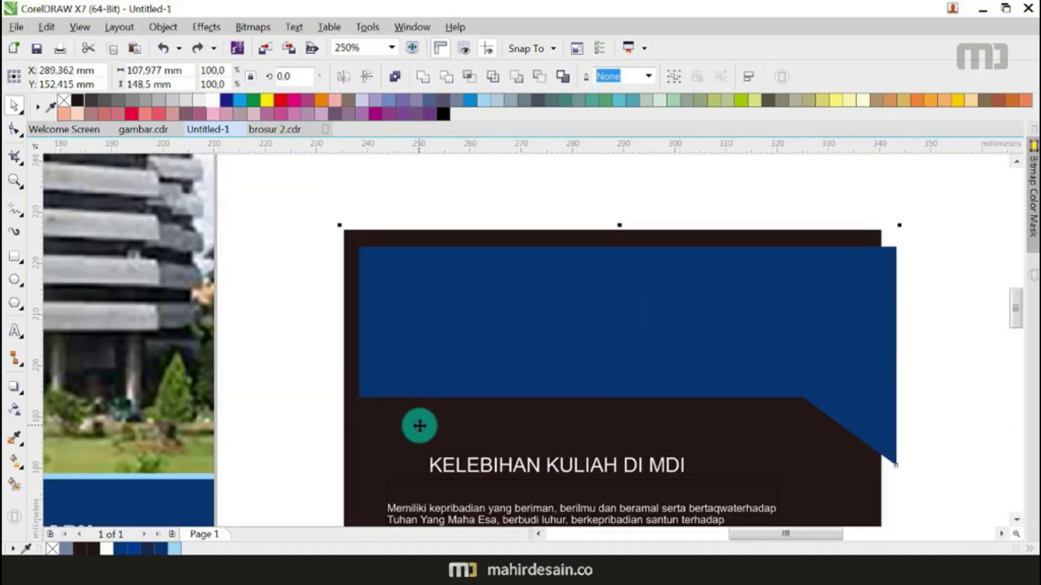
pyautogui.press('t')
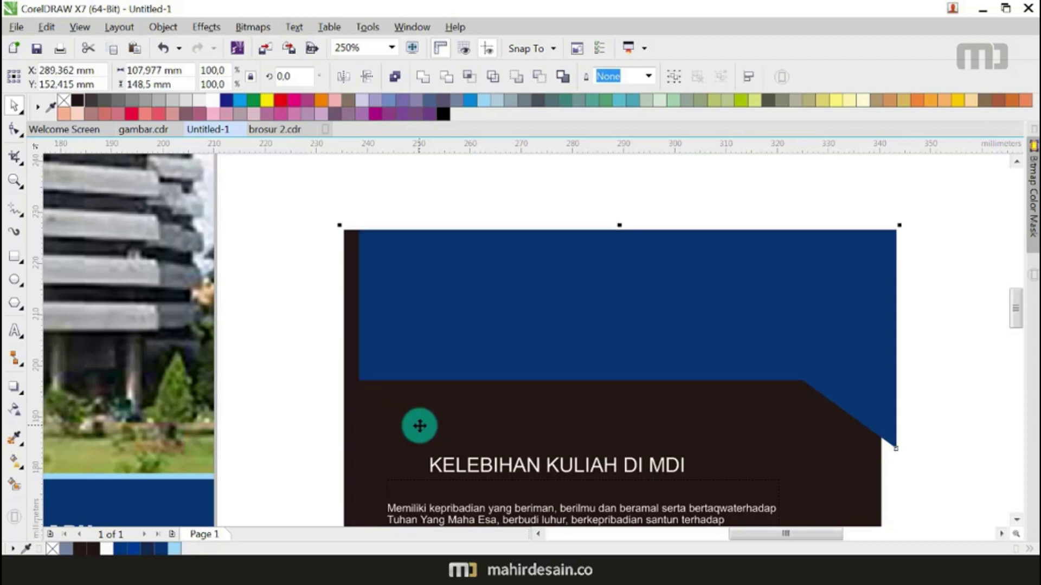
pyautogui.press('l')
# Step: Fill the header shape white from the palette
pyautogui.scroll(-1, 544, 238)
pyautogui.click(536, 270)
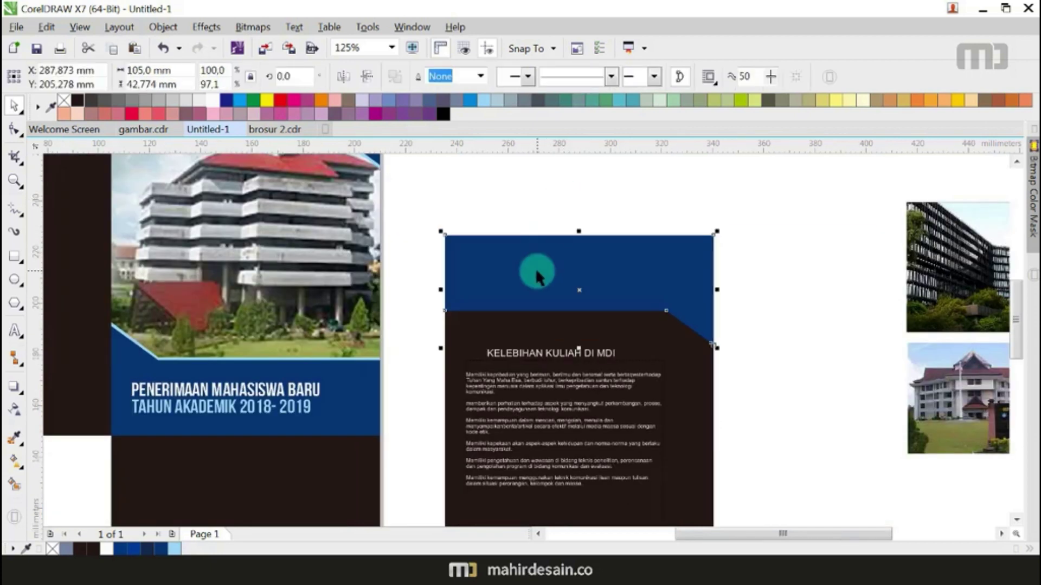
pyautogui.scroll(-2, 535, 268)
pyautogui.scroll(1, 565, 272)
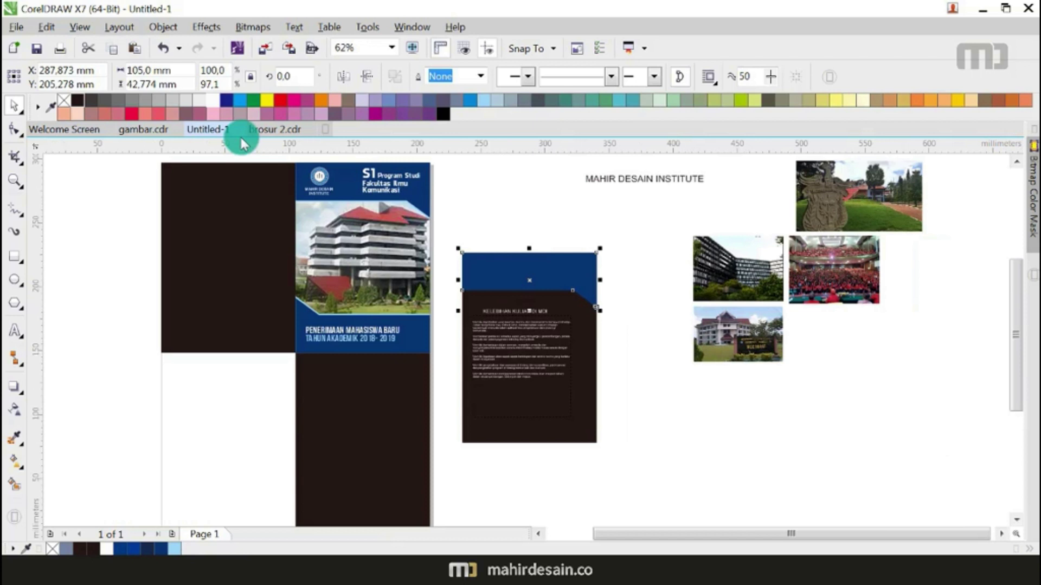
pyautogui.click(216, 102)
# Step: Check beneath the white header by moving it aside, then undo the move
pyautogui.moveTo(644, 221); pyautogui.dragTo(467, 302)
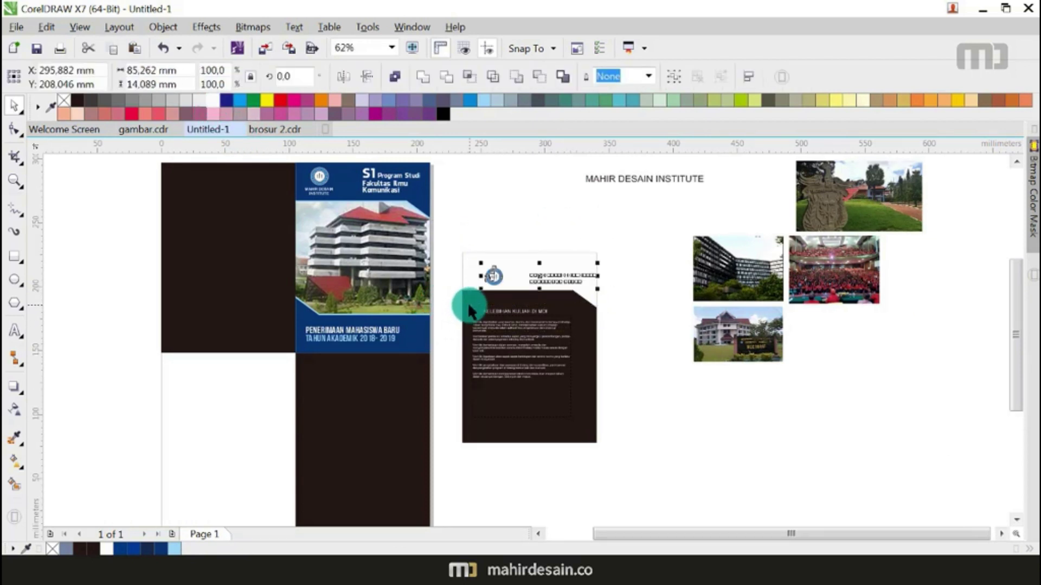
pyautogui.click(520, 216)
pyautogui.scroll(2, 547, 255)
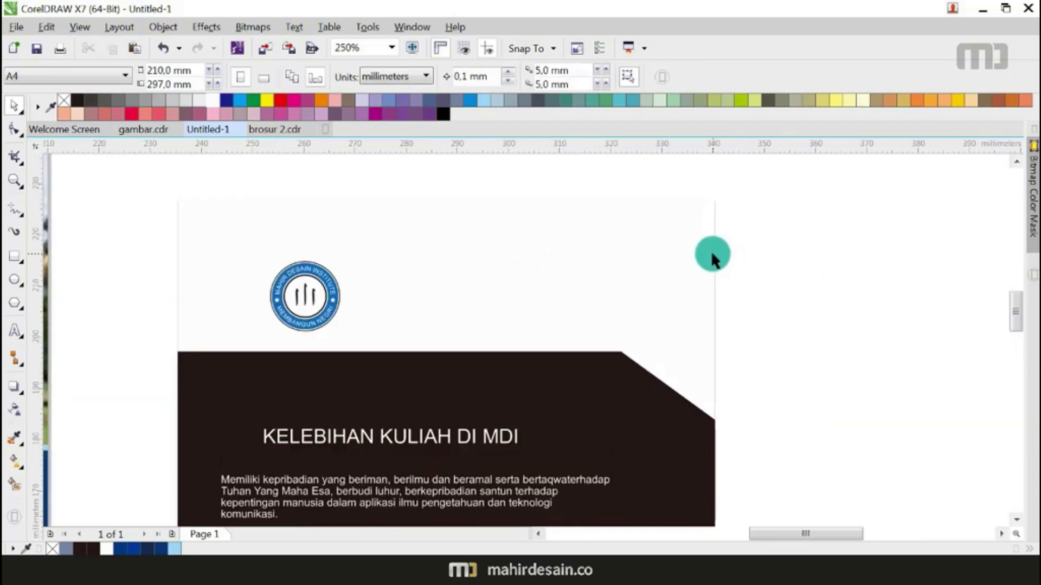
pyautogui.scroll(-2, 815, 215)
pyautogui.scroll(-1, 496, 307)
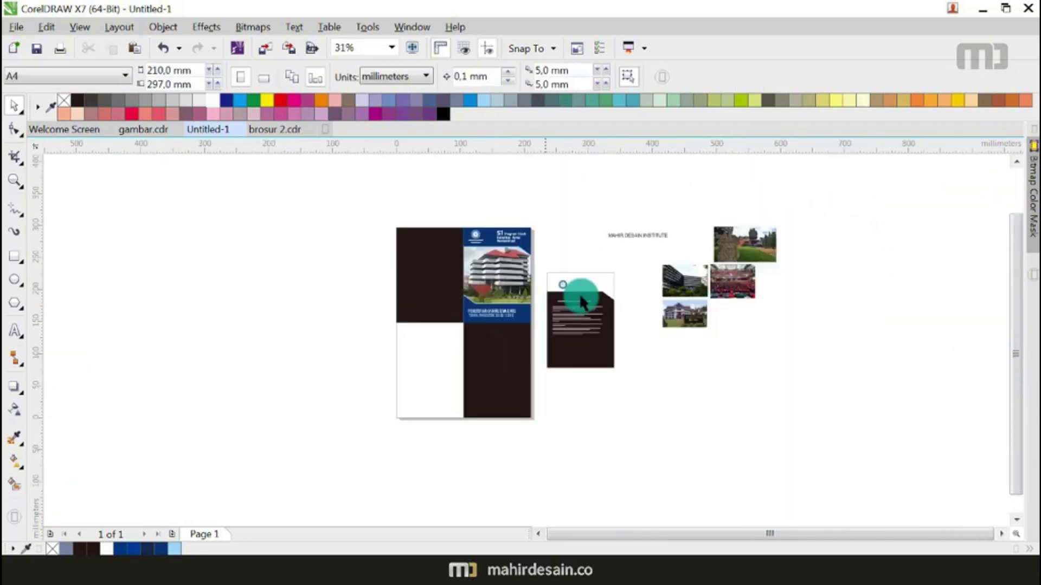
pyautogui.scroll(1, 616, 284)
pyautogui.scroll(1, 520, 271)
pyautogui.moveTo(524, 272); pyautogui.dragTo(607, 198)
pyautogui.hotkey('ctrl', 'z')
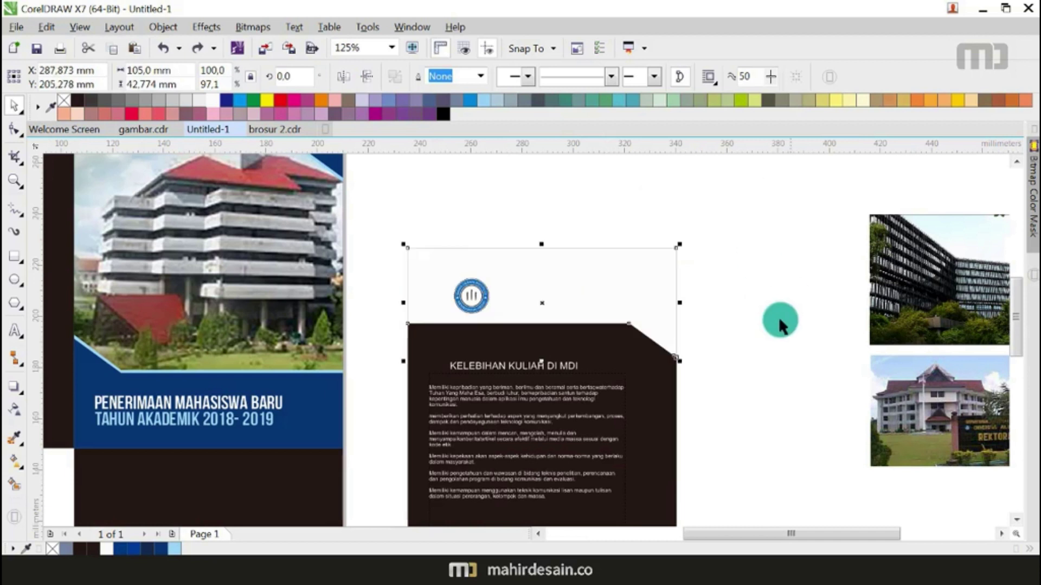
pyautogui.scroll(-1, 687, 338)
pyautogui.press('Escape')
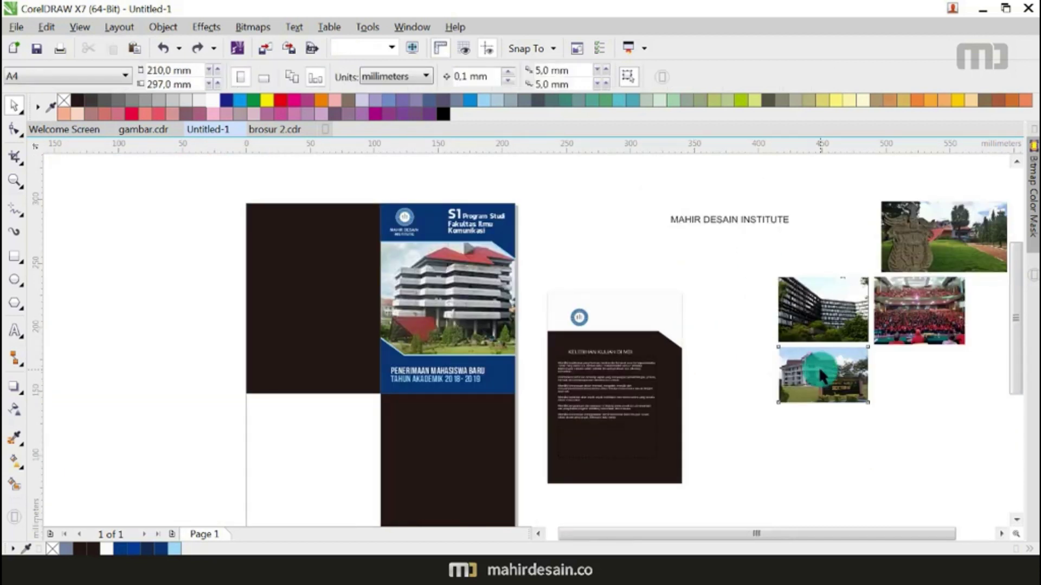
# Step: Place the campus photo inside the header frame with PowerClip and edit its contents
pyautogui.click(819, 366)
pyautogui.click(198, 24)
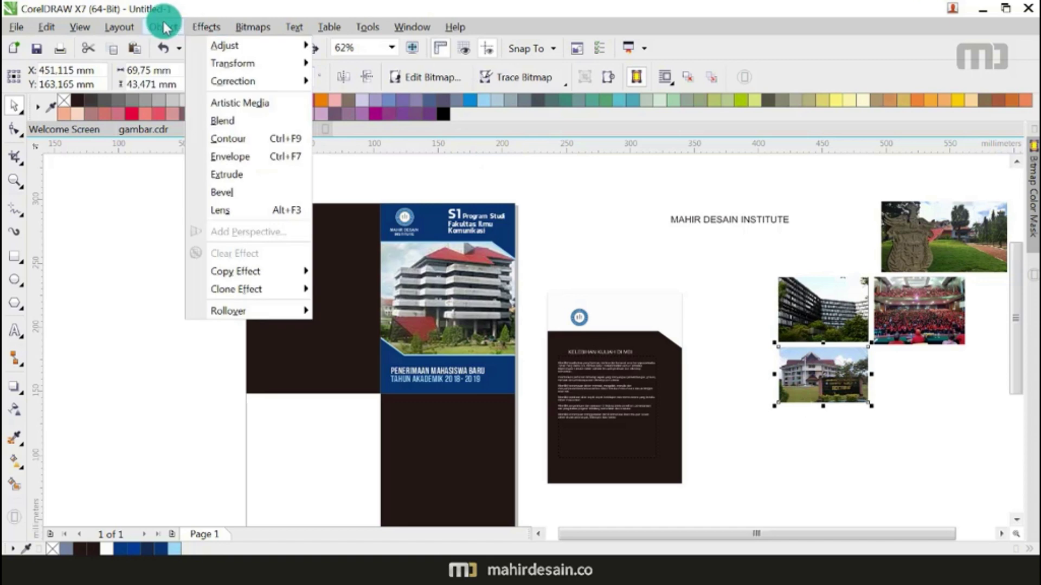
pyautogui.moveTo(336, 165)
pyautogui.click(367, 169)
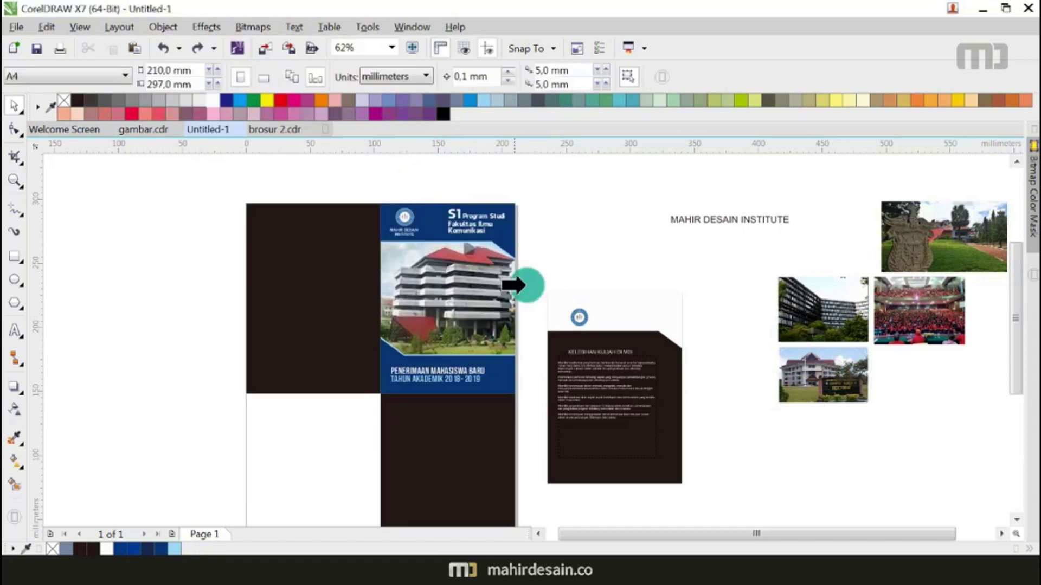
pyautogui.click(634, 306)
pyautogui.rightClick(642, 301)
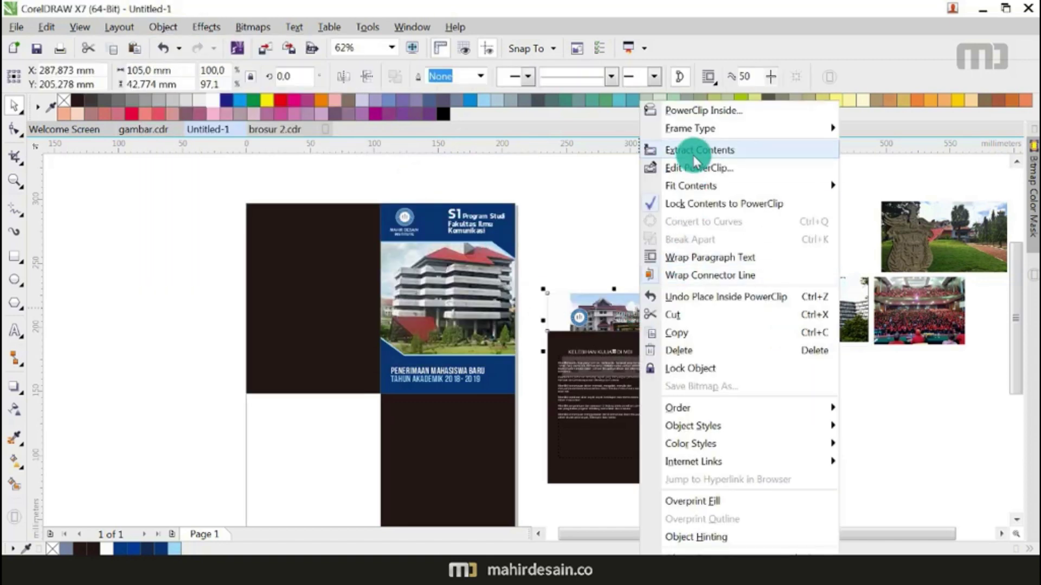
pyautogui.click(696, 167)
# Step: Enlarge the clipped photo to fill the header frame's width
pyautogui.scroll(1, 645, 318)
pyautogui.click(645, 316)
pyautogui.moveTo(674, 376)
pyautogui.mouseDown()
pyautogui.moveTo(724, 429)
pyautogui.moveTo(662, 388)
pyautogui.mouseUp()
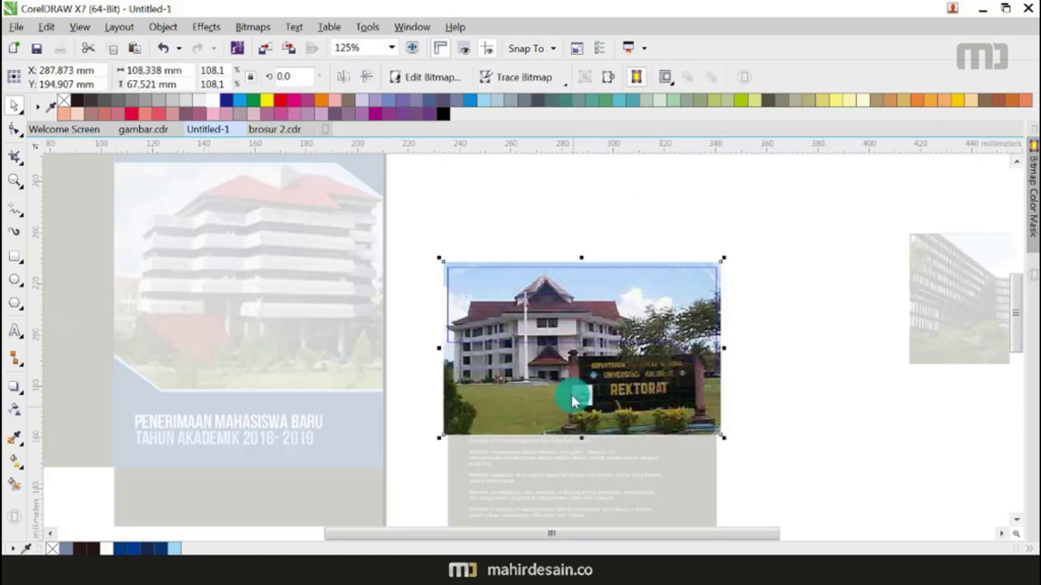
pyautogui.click(582, 396)
pyautogui.click(779, 416)
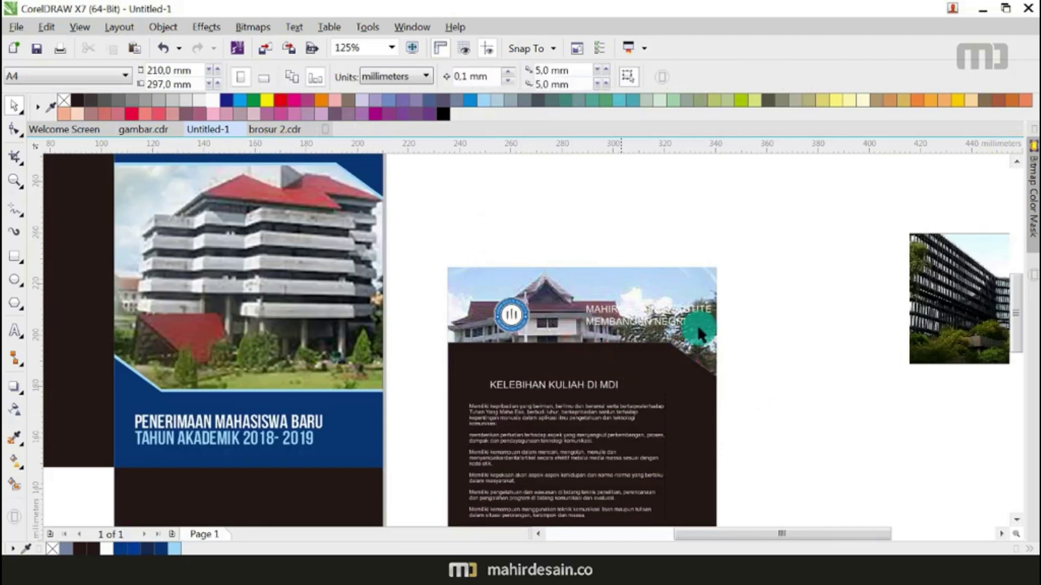
# Step: Move the institute name and round logo off the photo, above the page
pyautogui.click(655, 328)
pyautogui.moveTo(650, 314); pyautogui.dragTo(617, 209)
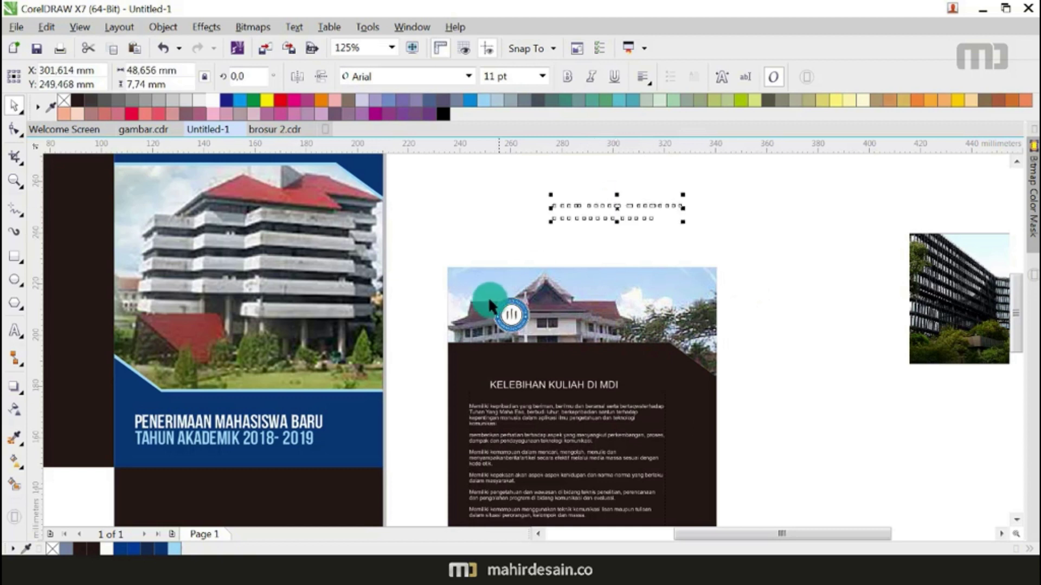
pyautogui.click(524, 315)
pyautogui.moveTo(519, 321); pyautogui.dragTo(496, 224)
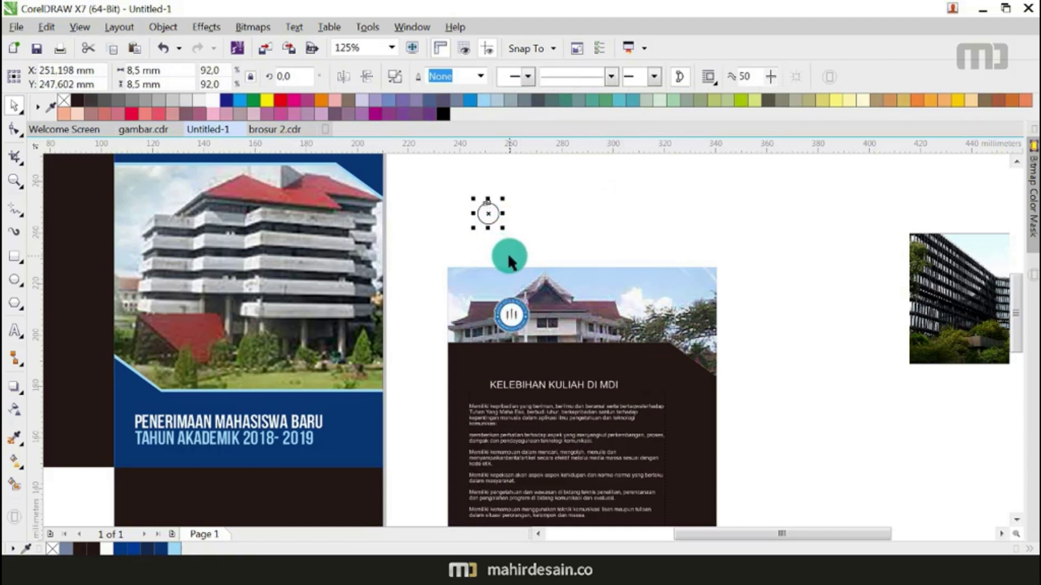
pyautogui.moveTo(510, 312); pyautogui.dragTo(511, 223)
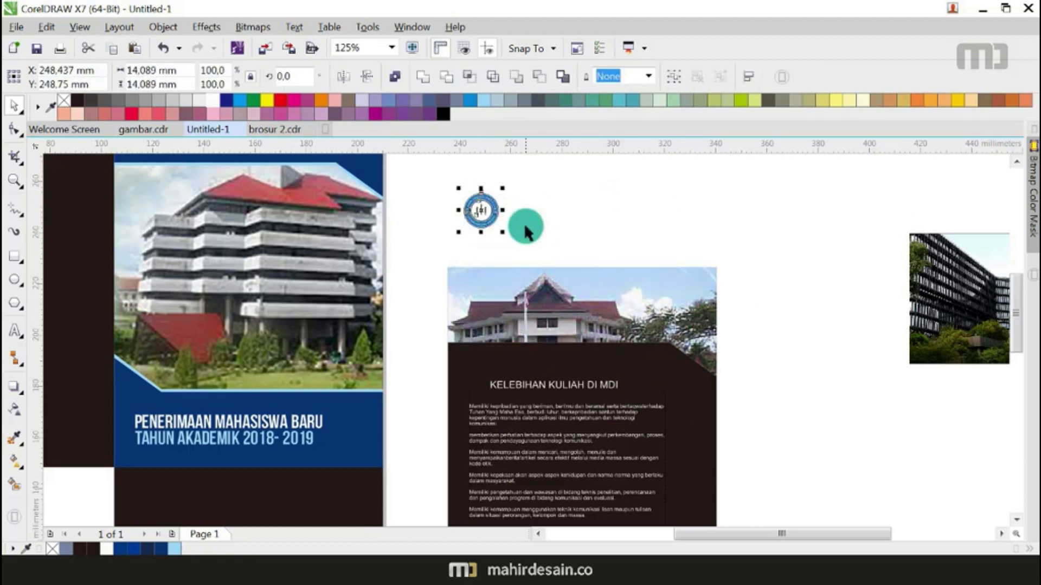
pyautogui.press('Escape')
# Step: Smart Fill the photo's top area, fill it dark brown, and make it about 50% transparent
pyautogui.click(15, 485)
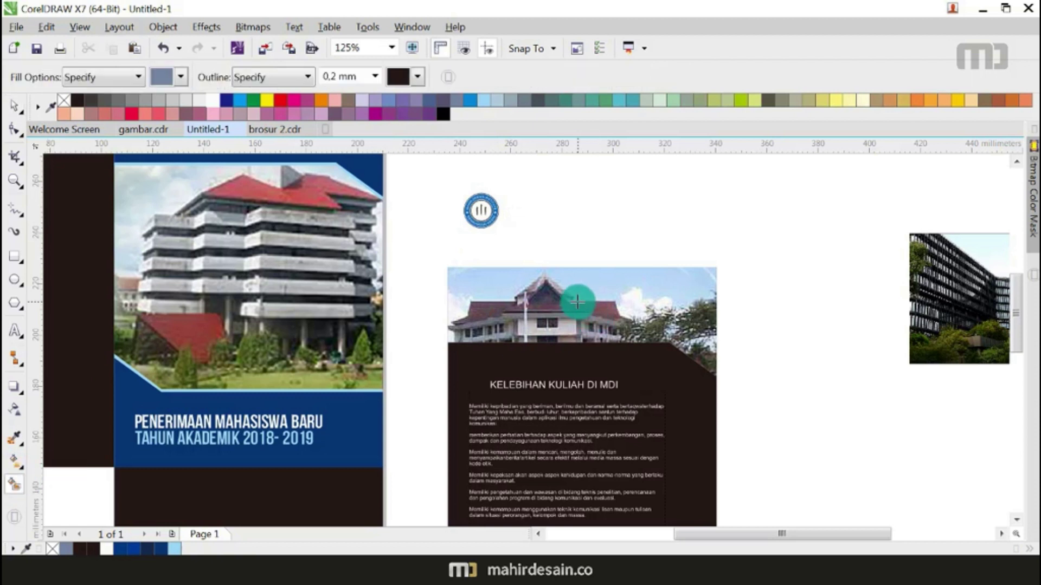
pyautogui.click(578, 301)
pyautogui.click(14, 105)
pyautogui.click(63, 106)
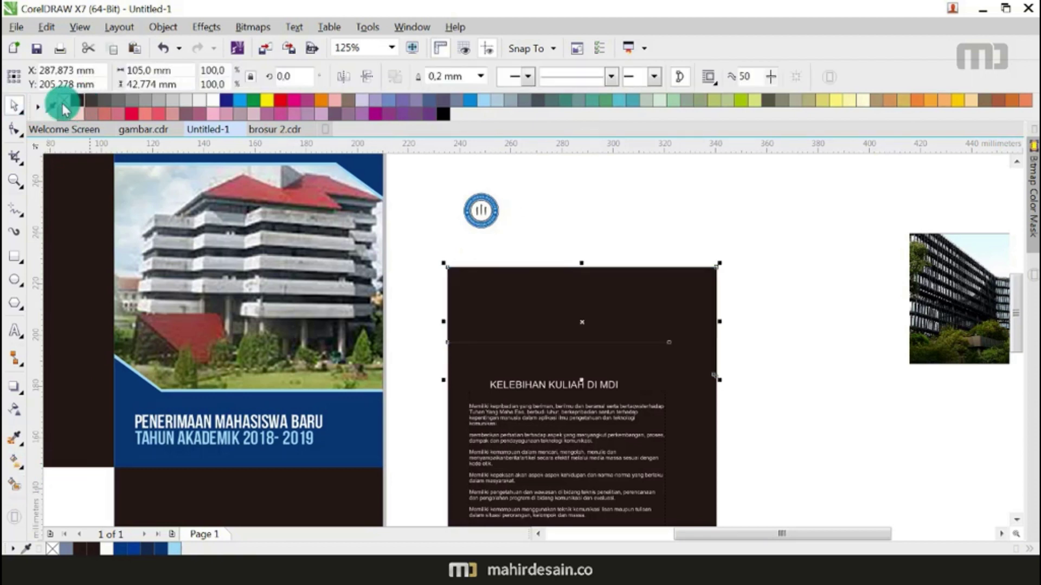
pyautogui.click(14, 410)
pyautogui.moveTo(565, 396); pyautogui.dragTo(563, 394)
pyautogui.click(14, 106)
# Step: Add a horizontal guide across the header and move the institute name onto the photo beside the logo
pyautogui.moveTo(436, 179); pyautogui.dragTo(521, 337)
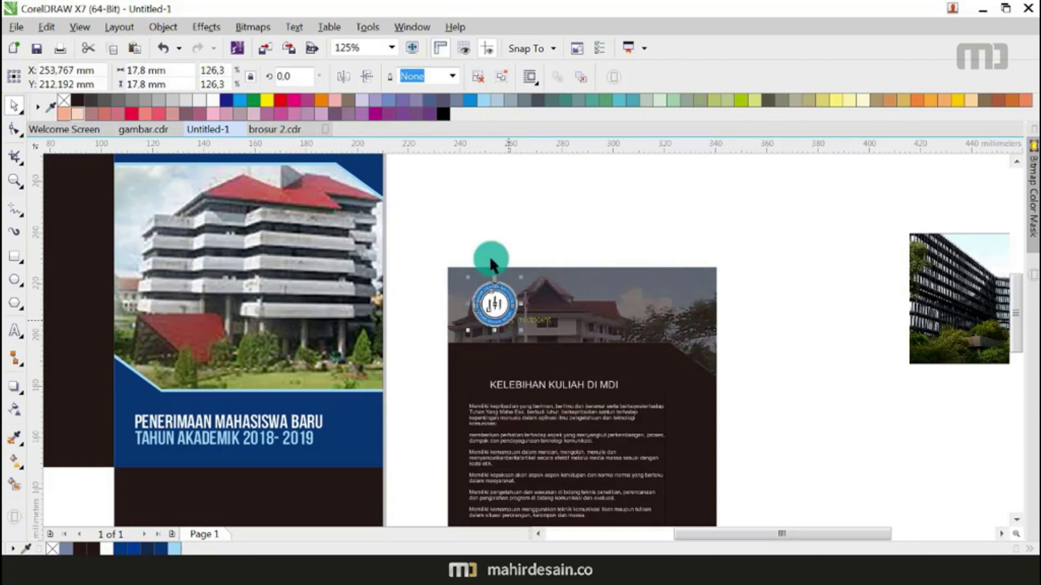
pyautogui.moveTo(443, 151); pyautogui.dragTo(590, 242)
pyautogui.click(574, 222)
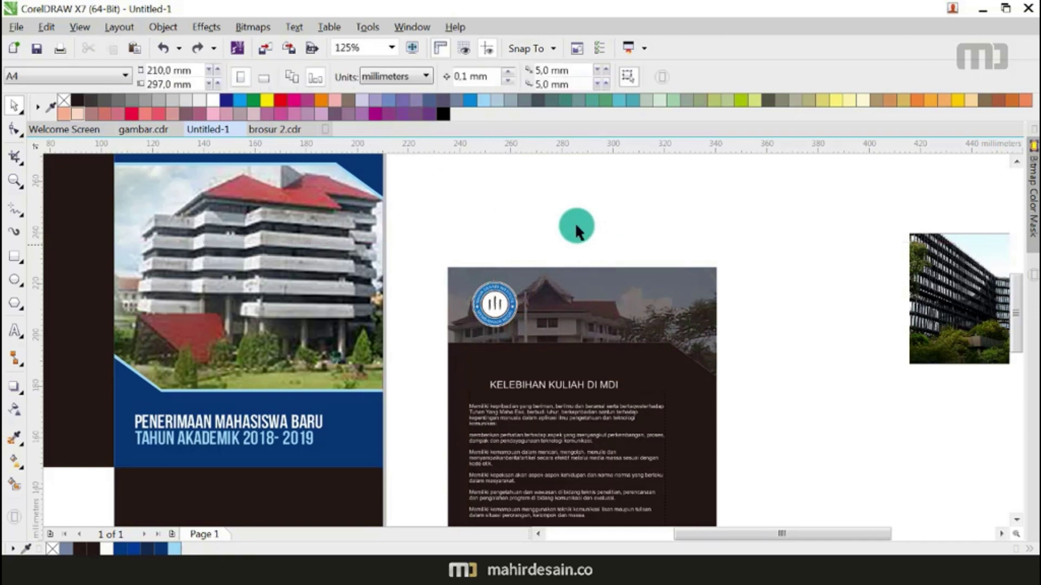
pyautogui.moveTo(466, 159); pyautogui.dragTo(813, 258)
pyautogui.moveTo(611, 211); pyautogui.dragTo(593, 304)
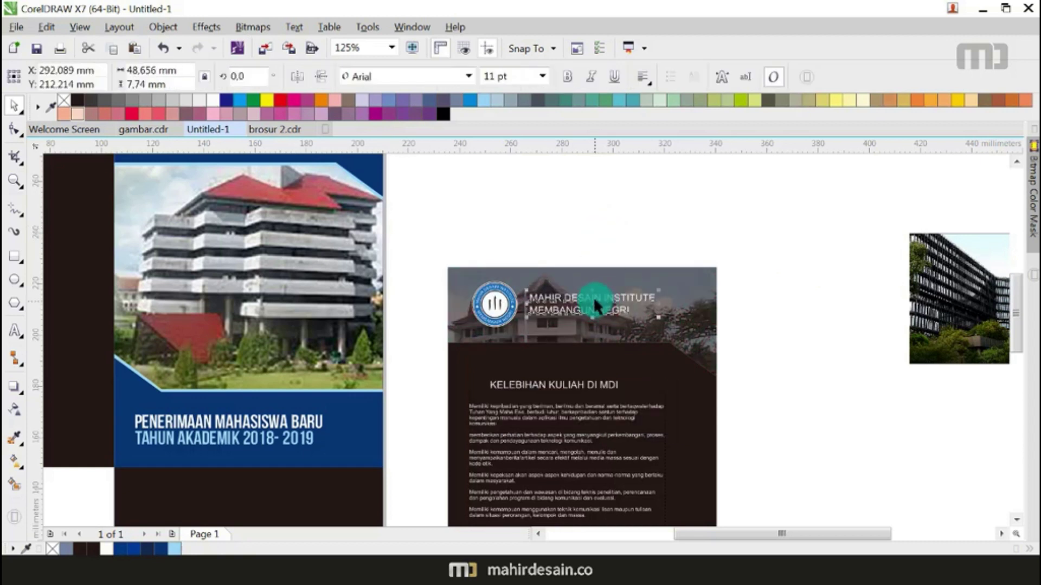
pyautogui.rightClick(573, 297)
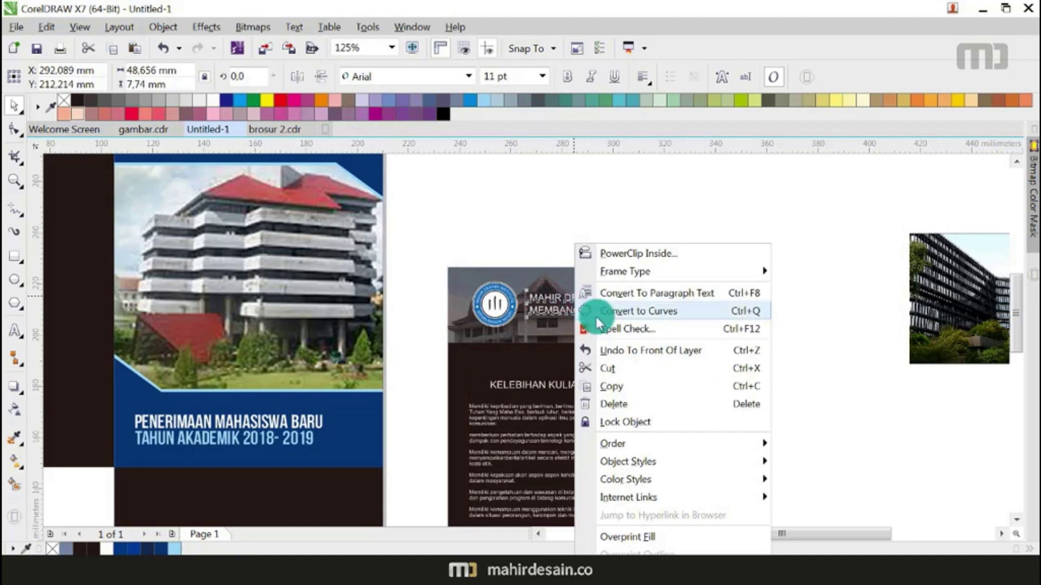
pyautogui.click(520, 223)
# Step: Make the first line, MAHIR DESAIN INSTITUTE, bold
pyautogui.scroll(4, 581, 297)
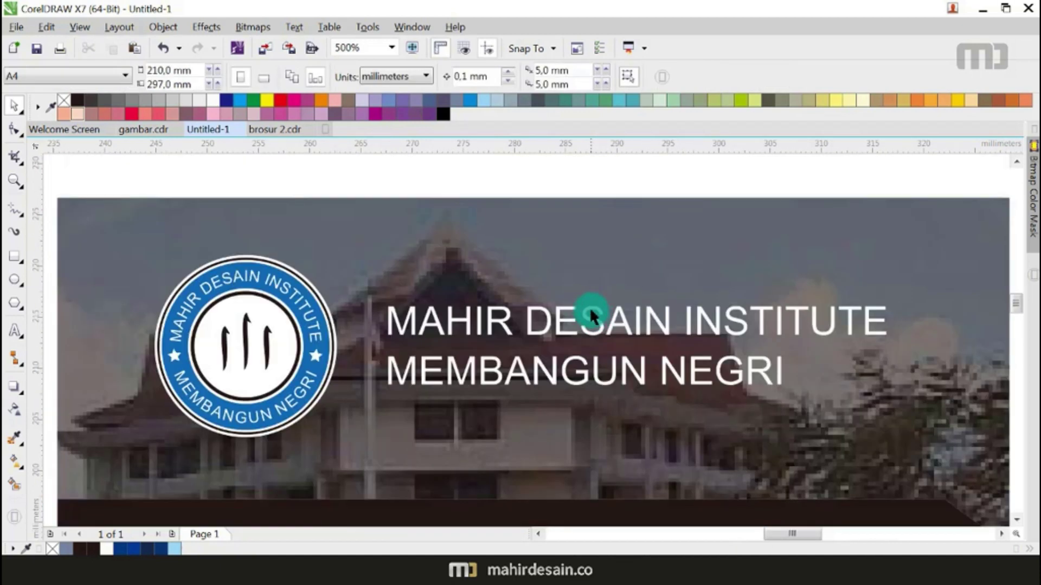
pyautogui.doubleClick(589, 310)
pyautogui.moveTo(881, 316); pyautogui.dragTo(386, 320)
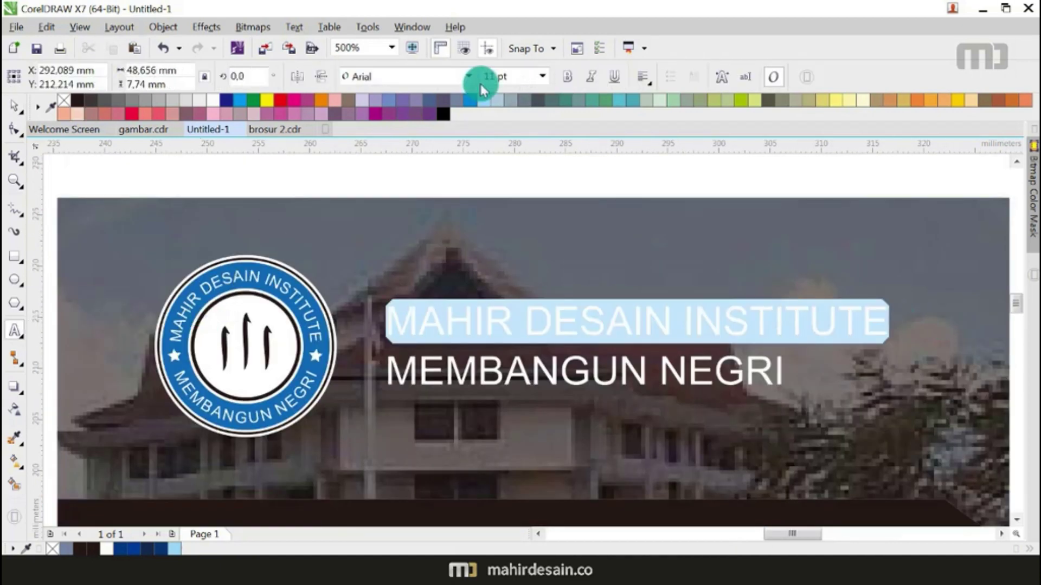
pyautogui.click(564, 82)
pyautogui.scroll(-4, 618, 260)
pyautogui.click(14, 105)
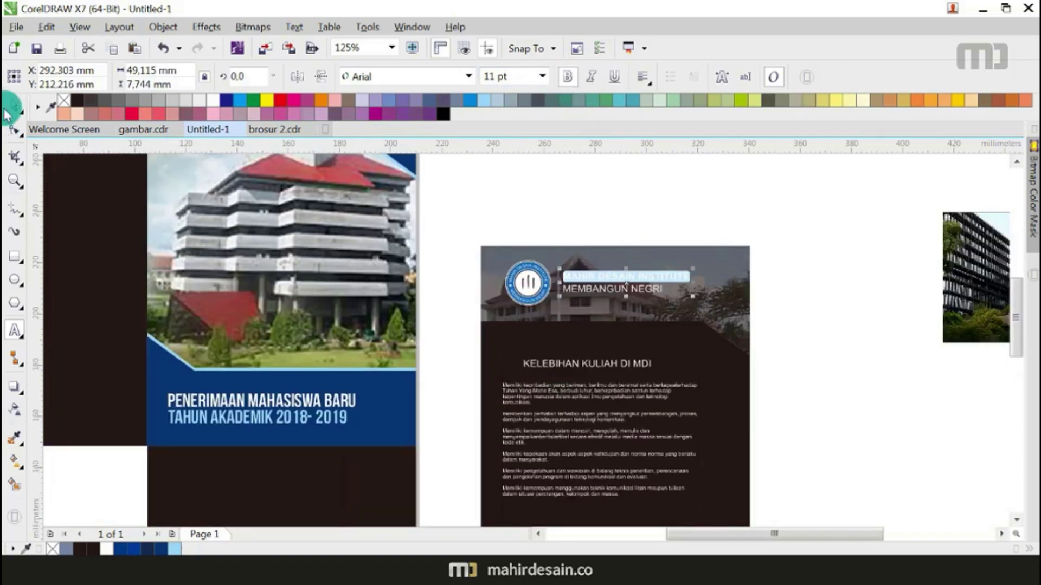
# Step: Sample the cover's dark blue with the Color Eyedropper and apply it to the inner panel's background
pyautogui.click(600, 221)
pyautogui.scroll(-2, 599, 221)
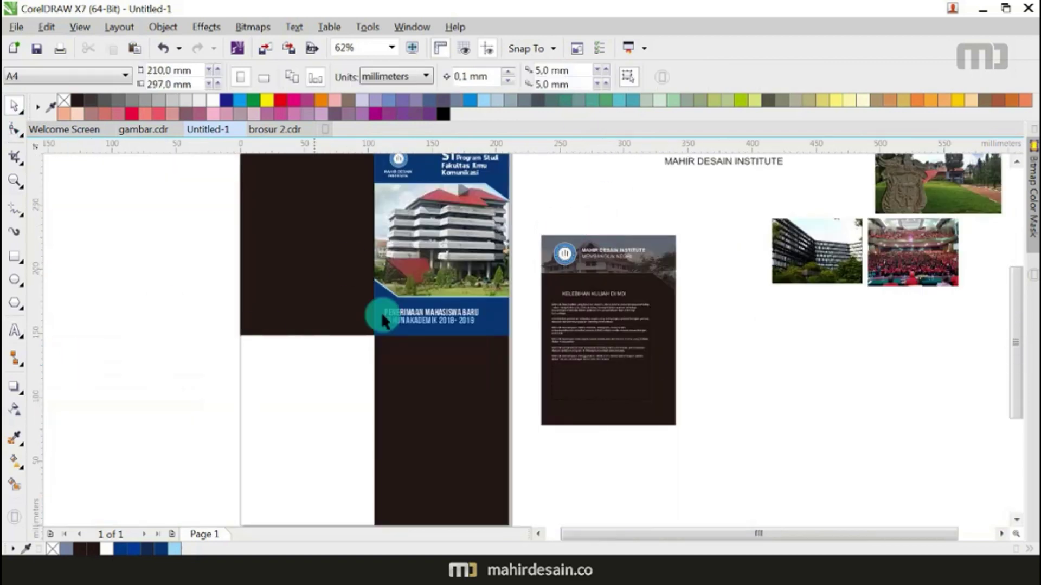
pyautogui.scroll(-2, 568, 293)
pyautogui.scroll(2, 568, 291)
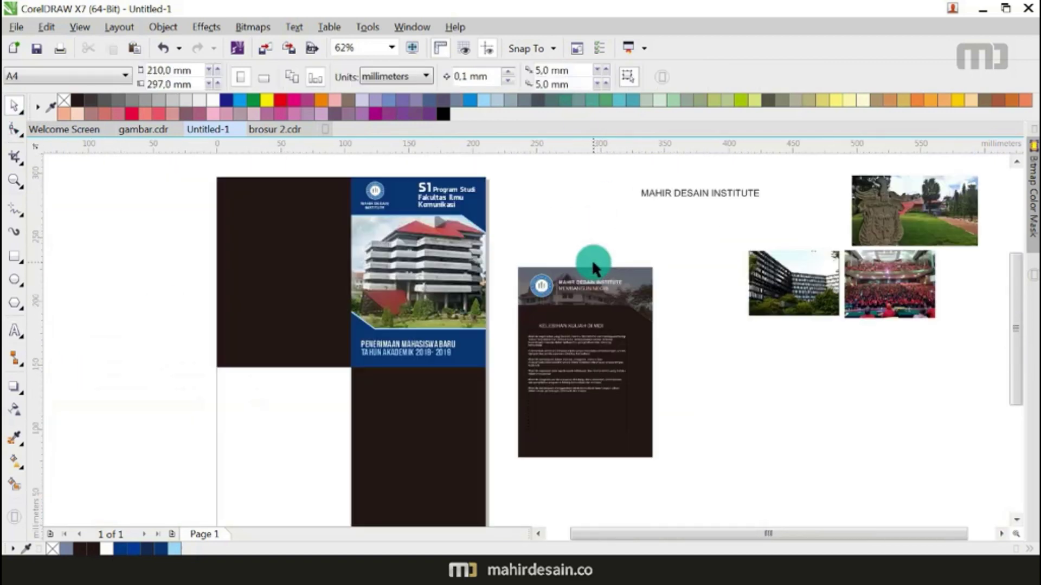
pyautogui.click(14, 438)
pyautogui.click(464, 353)
pyautogui.click(591, 419)
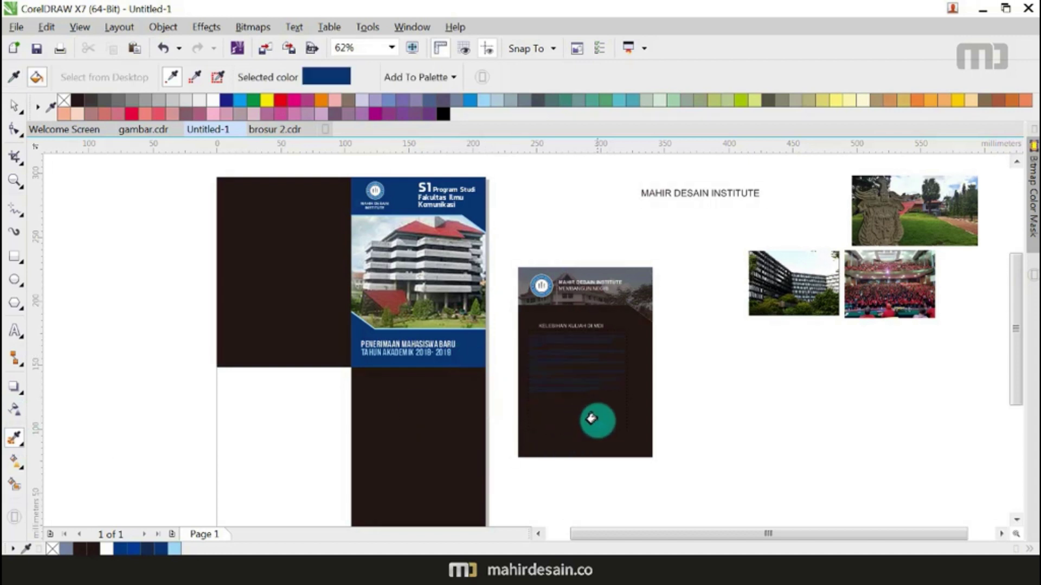
pyautogui.click(636, 444)
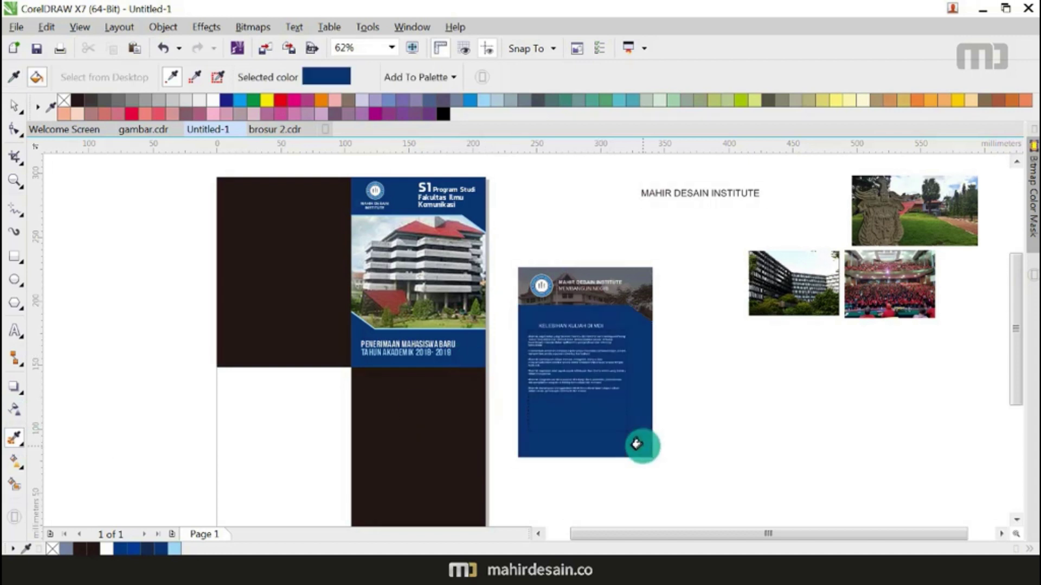
pyautogui.click(14, 104)
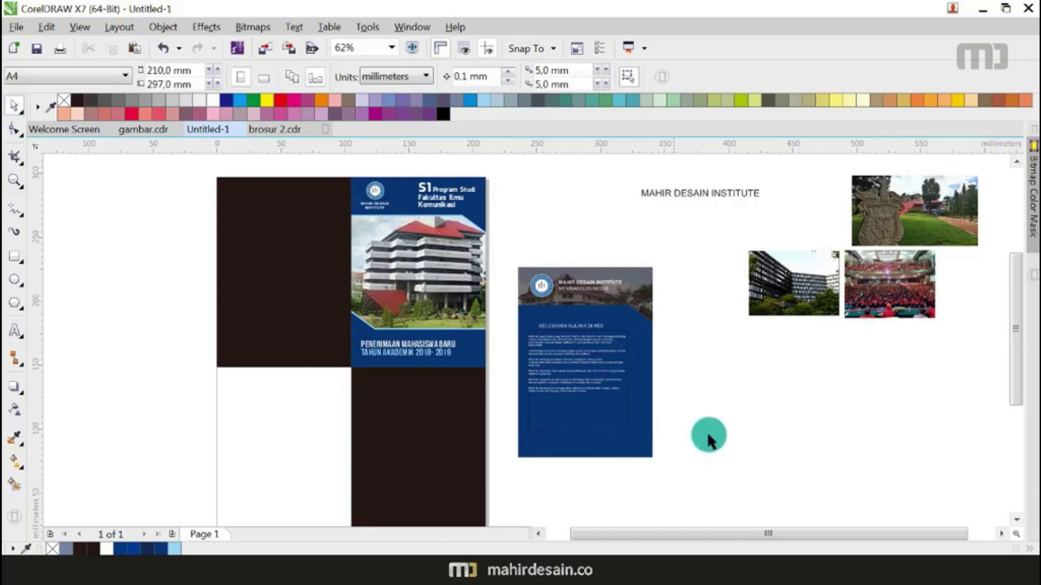
pyautogui.scroll(2, 593, 375)
pyautogui.scroll(-2, 606, 363)
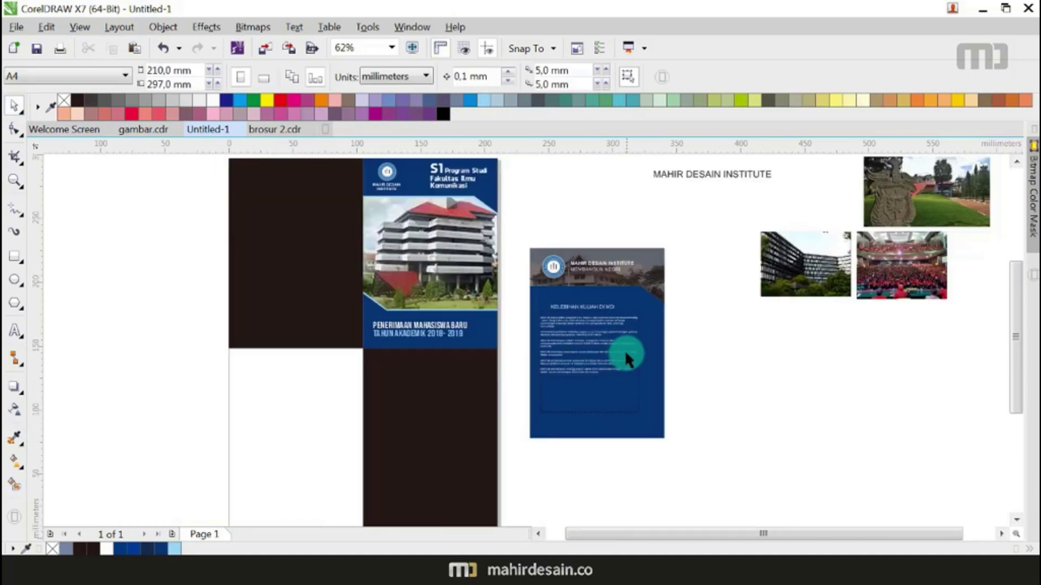
pyautogui.scroll(2, 624, 349)
# Step: Enlarge the body text frame and set all its text to 8 pt
pyautogui.click(590, 336)
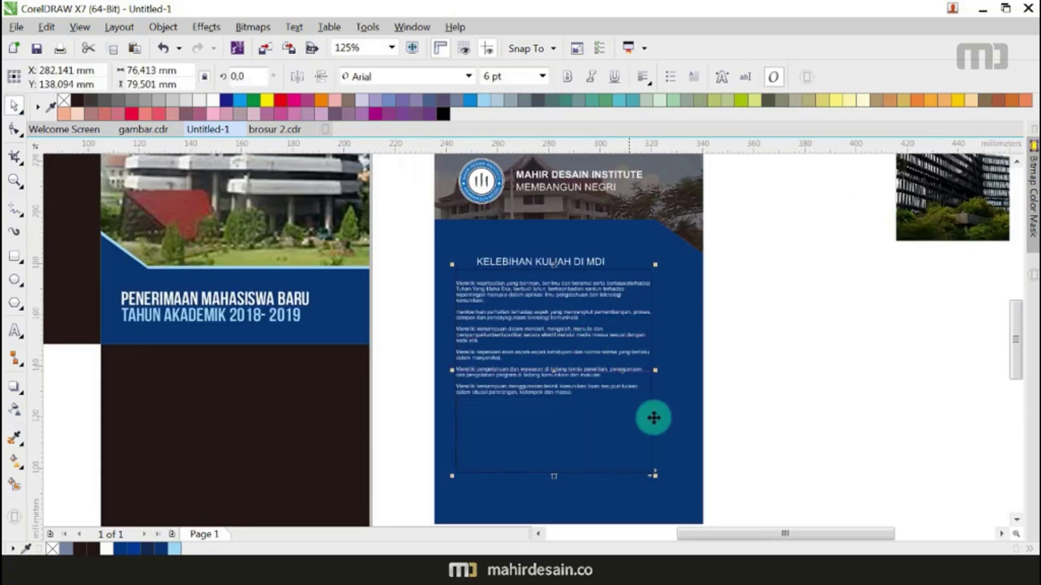
pyautogui.moveTo(655, 477); pyautogui.dragTo(691, 491)
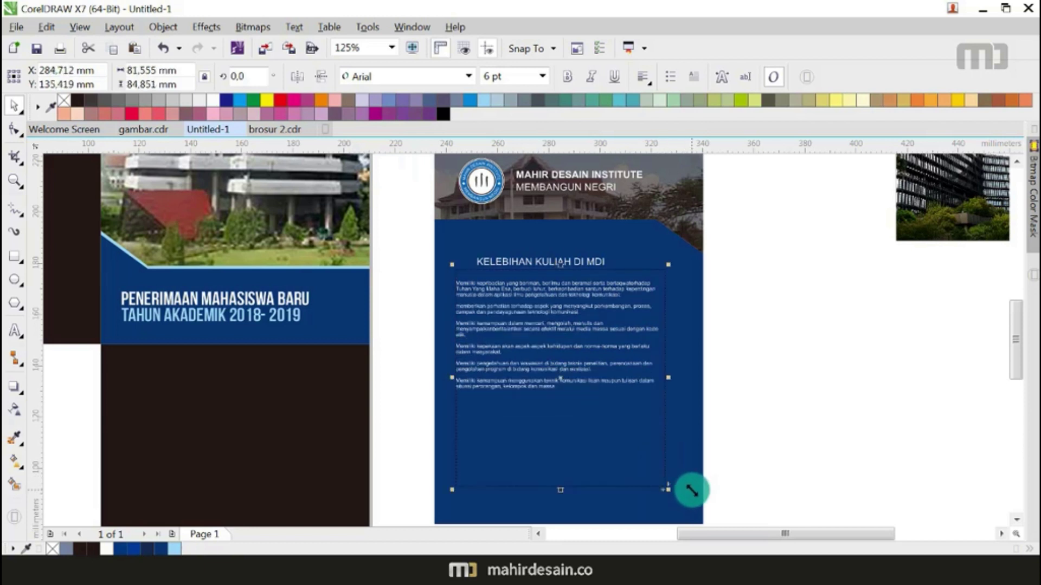
pyautogui.doubleClick(622, 329)
pyautogui.hotkey('ctrl', 'a')
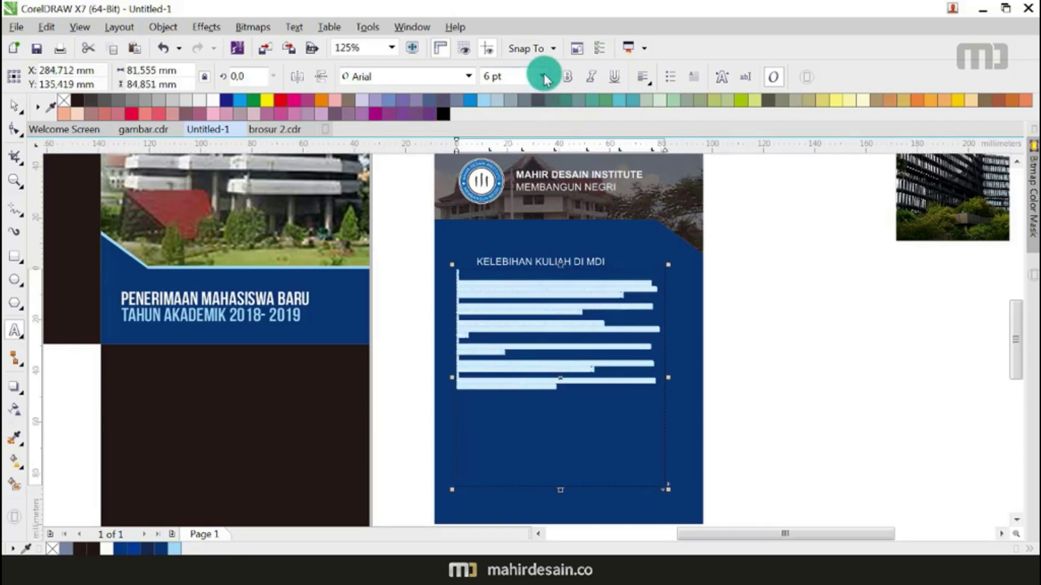
pyautogui.click(542, 76)
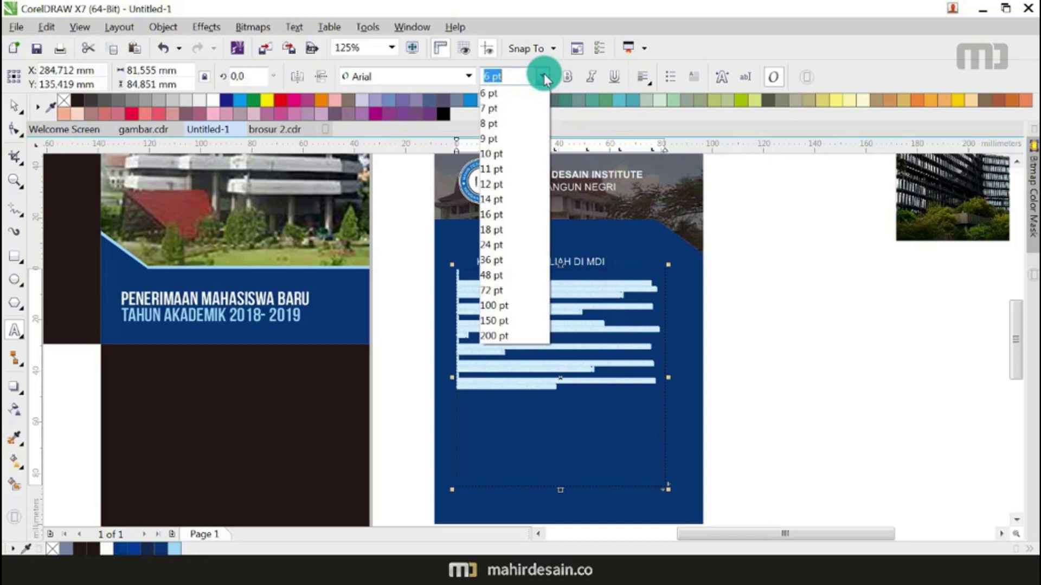
pyautogui.click(520, 125)
# Step: Loosen the body text's line spacing with the Shape tool
pyautogui.scroll(-2, 600, 265)
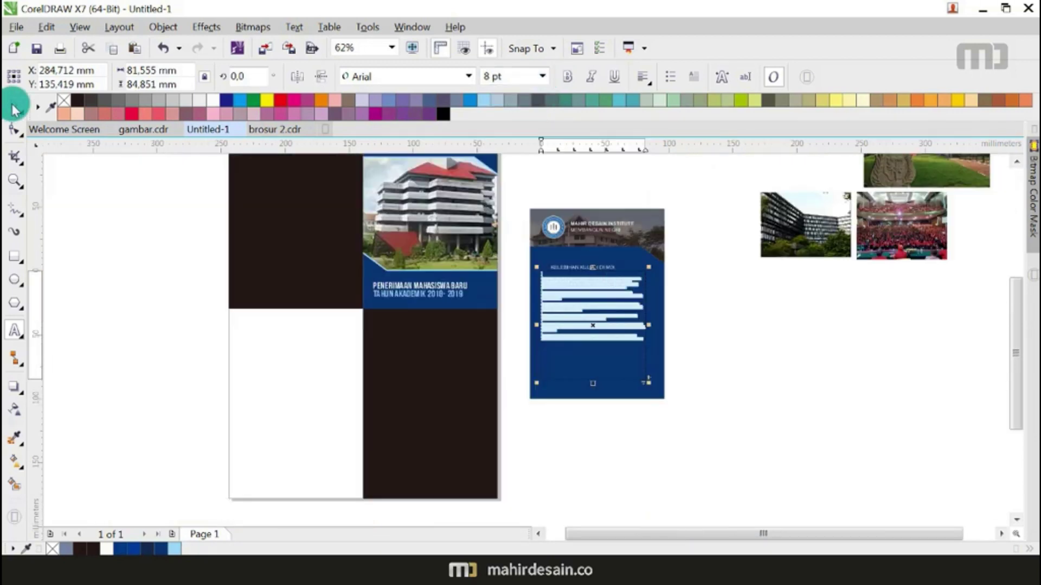
pyautogui.click(15, 127)
pyautogui.scroll(2, 538, 384)
pyautogui.moveTo(534, 373); pyautogui.dragTo(531, 398)
pyautogui.click(14, 104)
# Step: Shorten the text frame to fit and shift it slightly right
pyautogui.moveTo(642, 403); pyautogui.dragTo(641, 348)
pyautogui.moveTo(645, 287); pyautogui.dragTo(659, 290)
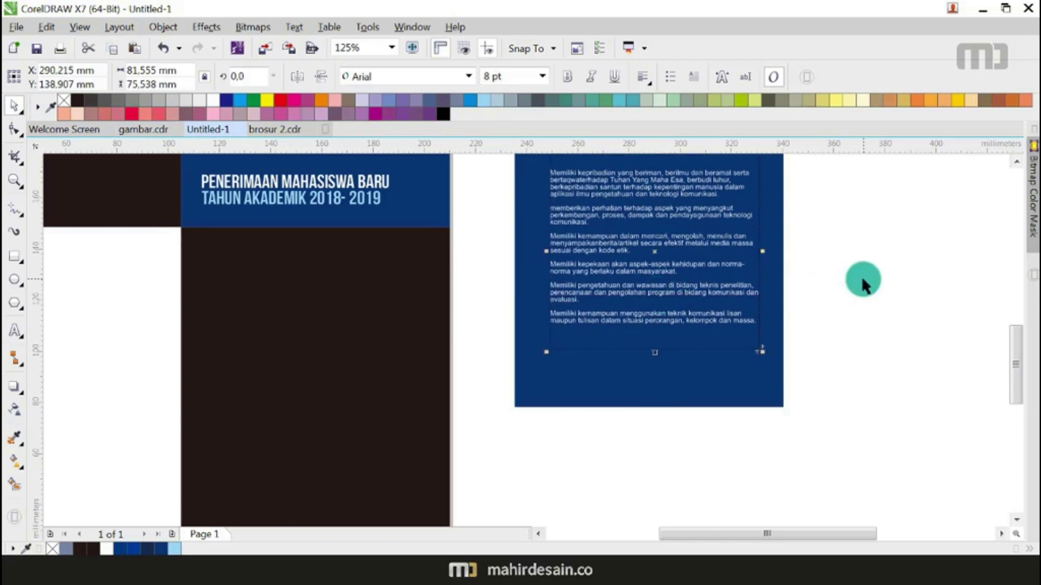
pyautogui.click(860, 278)
pyautogui.scroll(-2, 662, 322)
pyautogui.scroll(4, 651, 231)
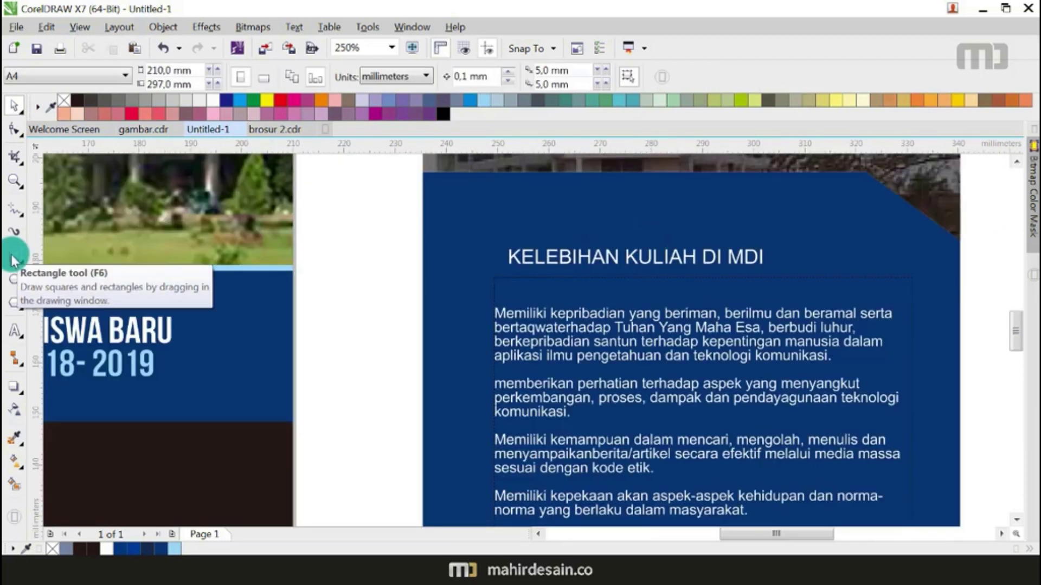
# Step: Draw a long rectangle above the heading and skew it into a slanted parallelogram
pyautogui.click(15, 259)
pyautogui.moveTo(387, 210); pyautogui.dragTo(715, 245)
pyautogui.click(14, 105)
pyautogui.click(11, 130)
pyautogui.scroll(-2, 596, 291)
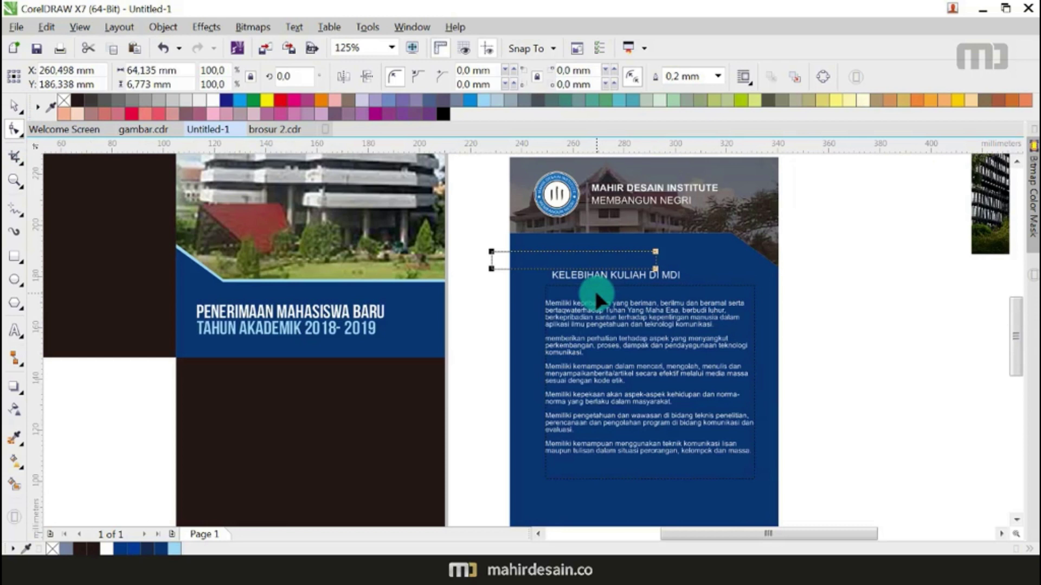
pyautogui.click(14, 106)
pyautogui.click(637, 264)
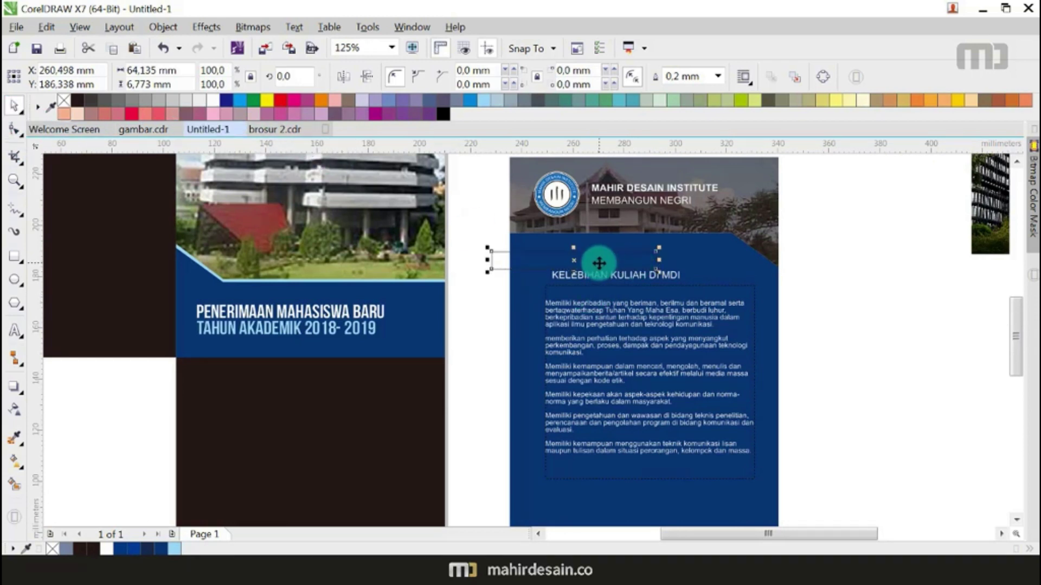
pyautogui.moveTo(574, 247); pyautogui.dragTo(586, 241)
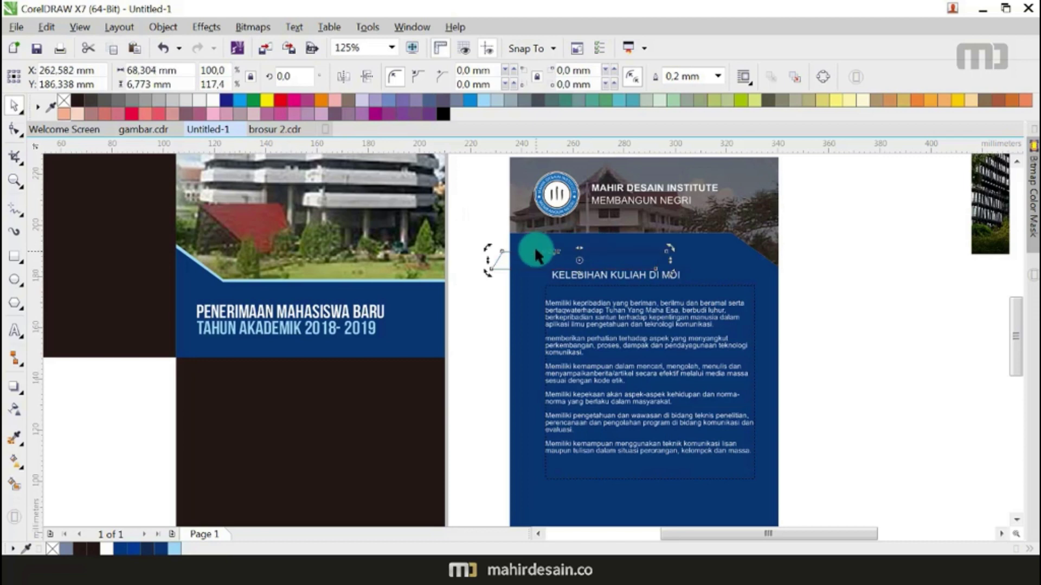
pyautogui.click(485, 303)
# Step: Smart Fill the parallelogram into a Sky Blue bar with no outline
pyautogui.click(14, 483)
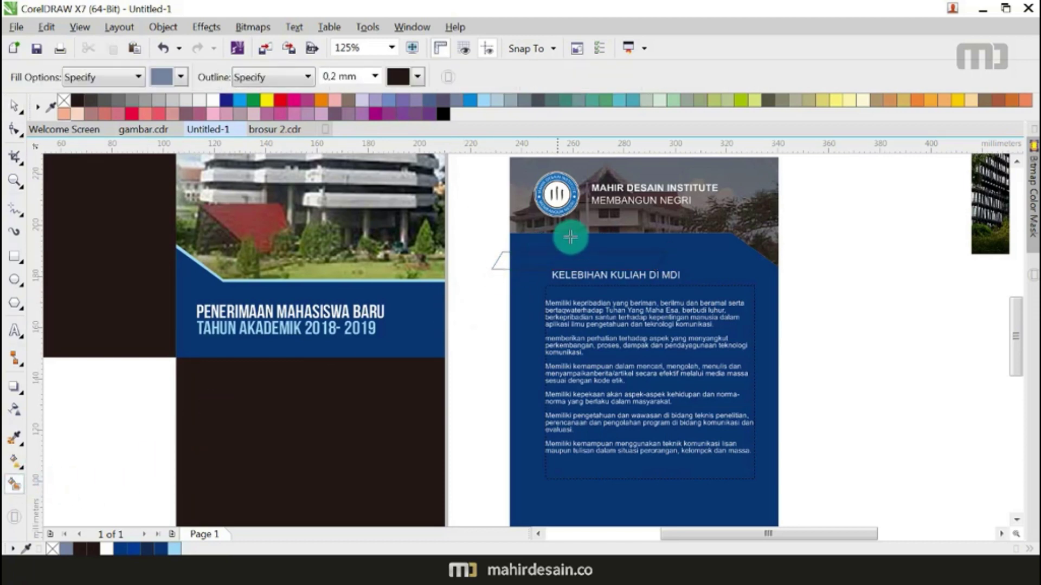
pyautogui.scroll(2, 570, 255)
pyautogui.click(570, 264)
pyautogui.click(14, 105)
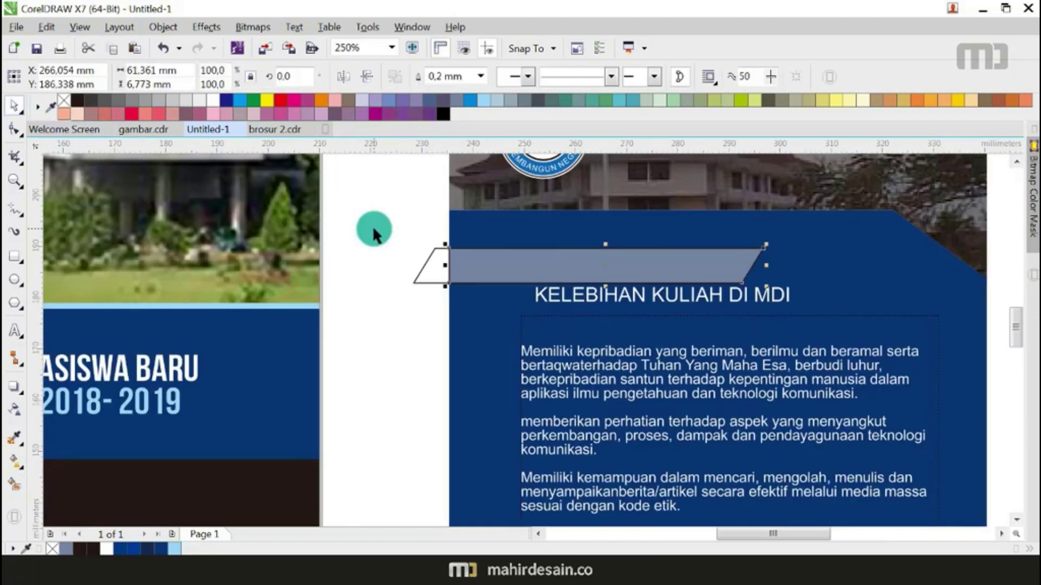
pyautogui.click(470, 101)
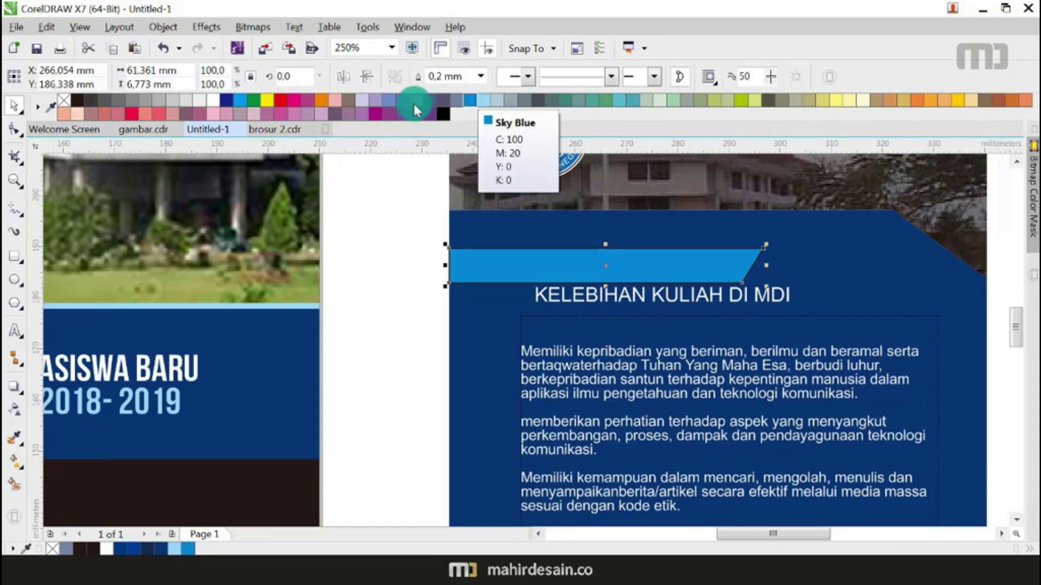
pyautogui.rightClick(68, 105)
# Step: Make the KELEBIHAN KULIAH DI MDI heading bold and move it onto the bar
pyautogui.click(603, 295)
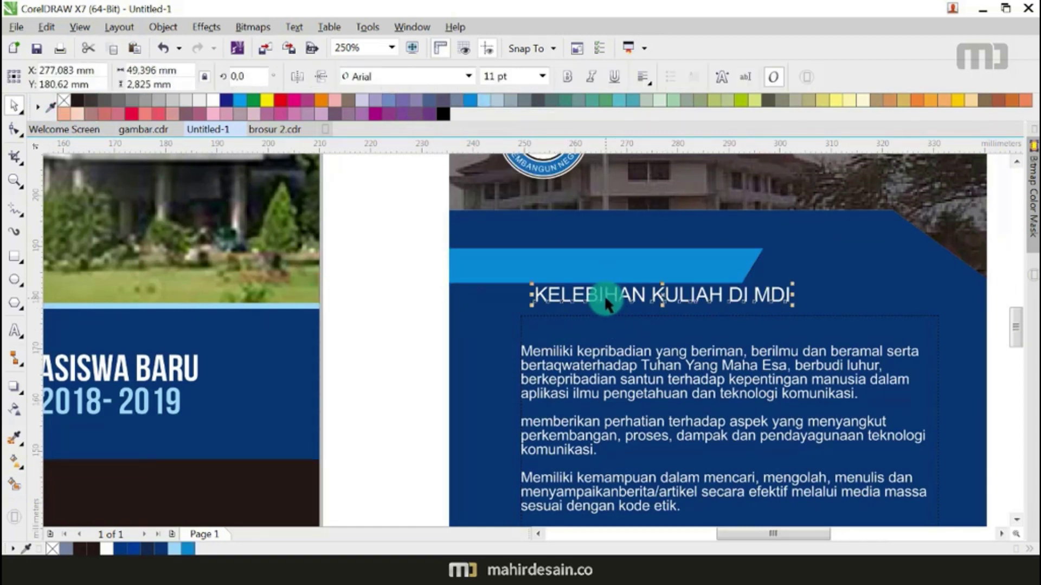
pyautogui.click(568, 80)
pyautogui.moveTo(669, 293); pyautogui.dragTo(606, 268)
pyautogui.scroll(4, 606, 269)
pyautogui.scroll(-4, 629, 275)
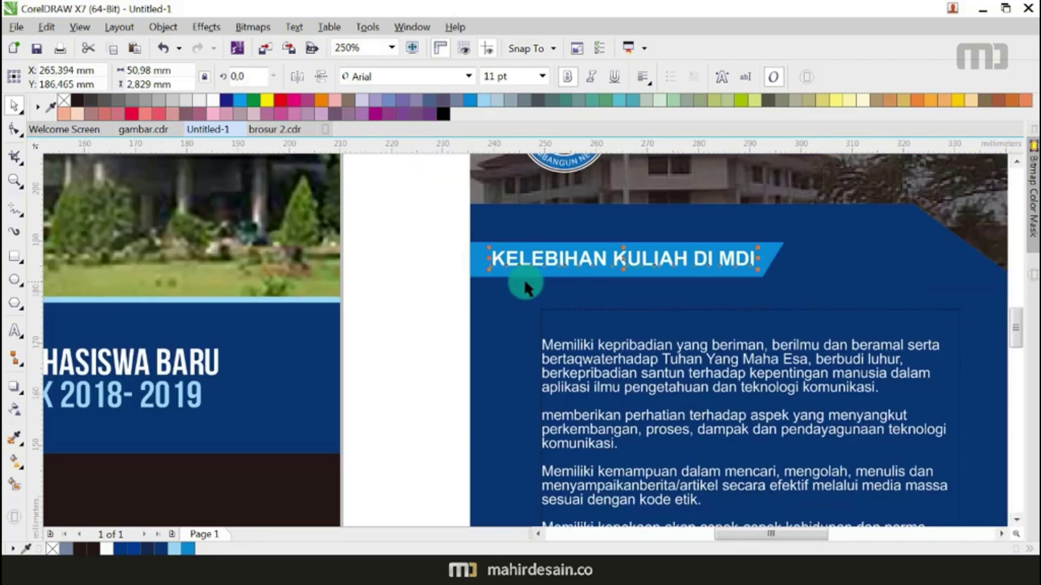
pyautogui.press('Escape')
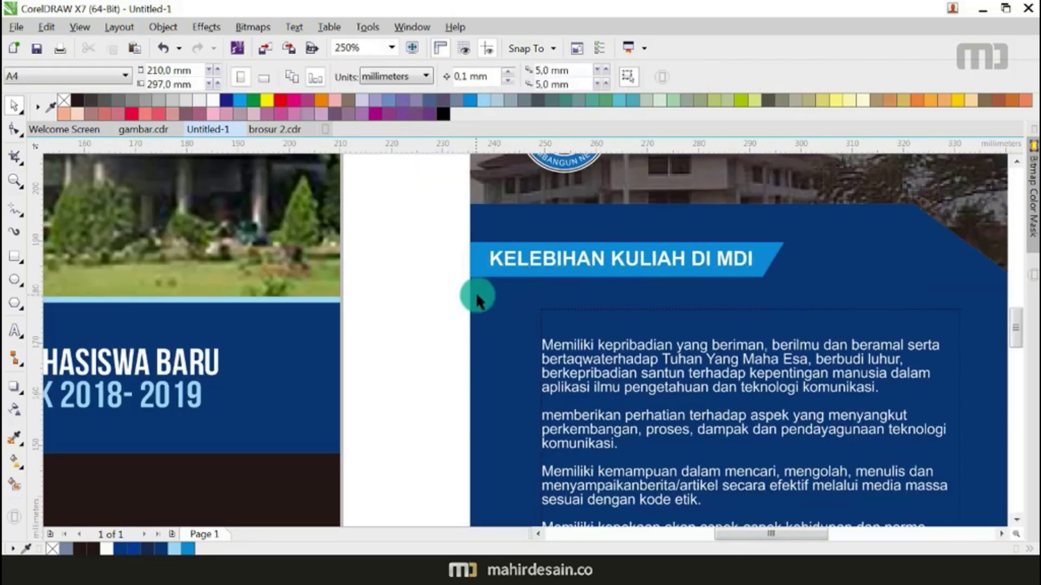
pyautogui.scroll(-4, 477, 287)
pyautogui.scroll(2, 515, 321)
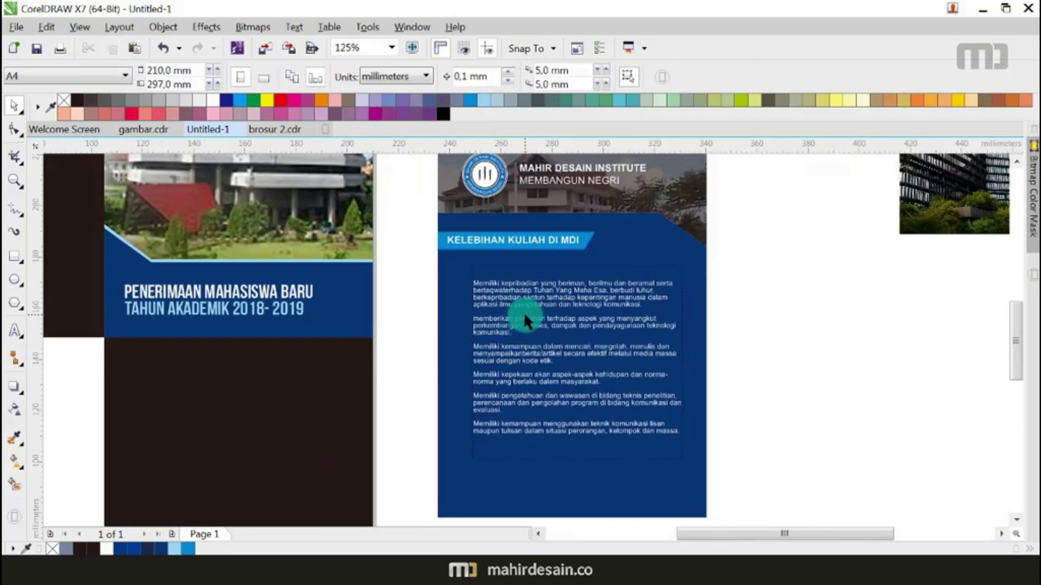
# Step: Draw a small light-blue circle beside the first paragraph and drop copies at all six paragraphs
pyautogui.scroll(2, 523, 311)
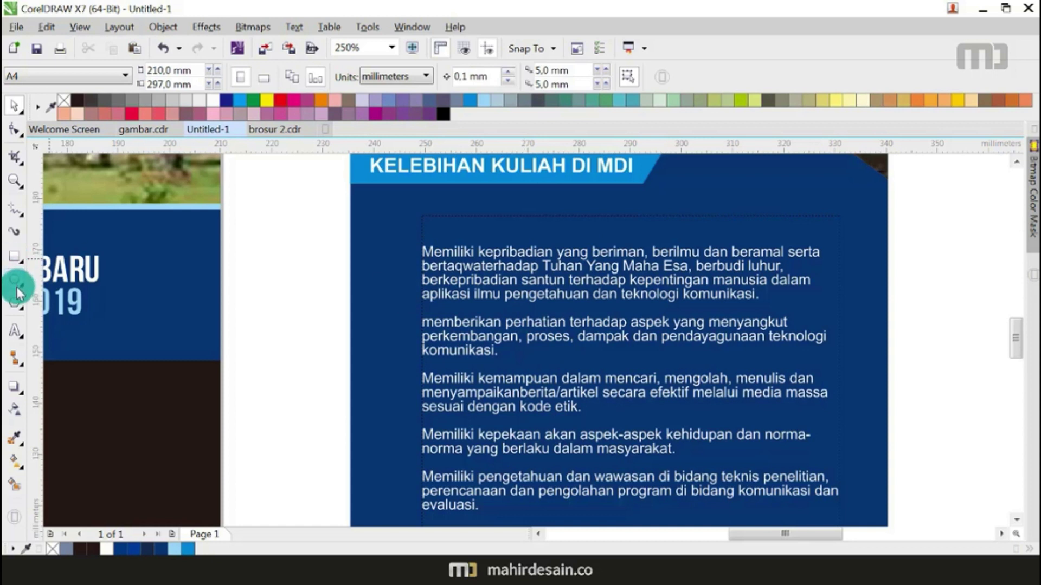
pyautogui.click(15, 279)
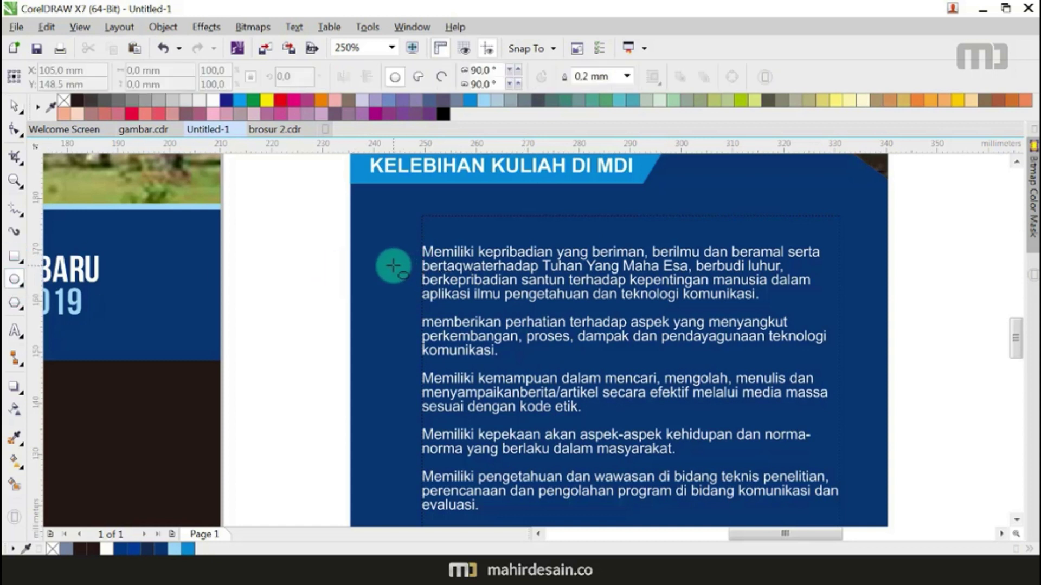
pyautogui.moveTo(390, 265); pyautogui.dragTo(397, 280)
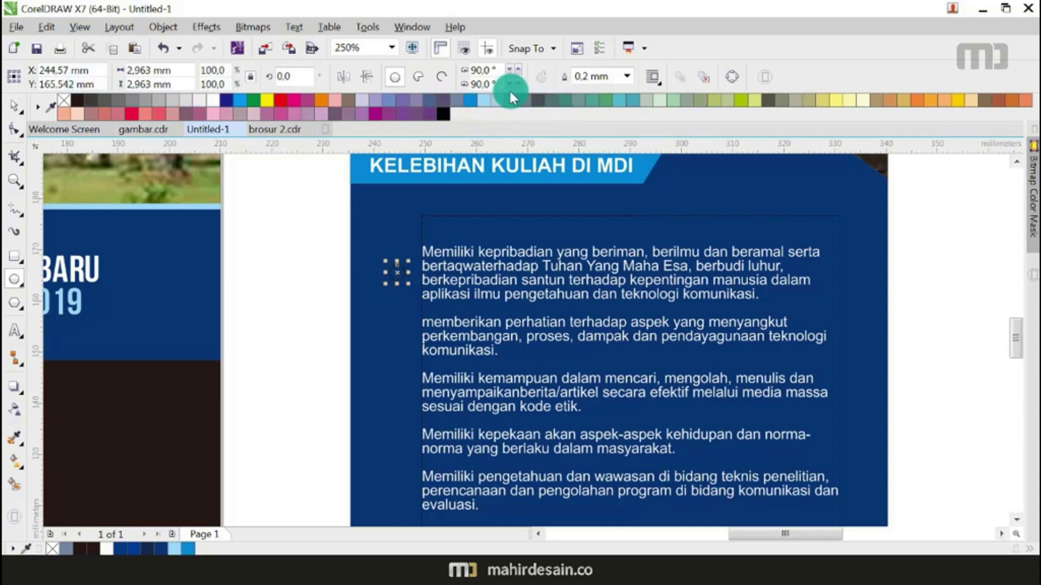
pyautogui.click(15, 103)
pyautogui.click(286, 205)
pyautogui.scroll(-2, 400, 239)
pyautogui.scroll(1, 405, 277)
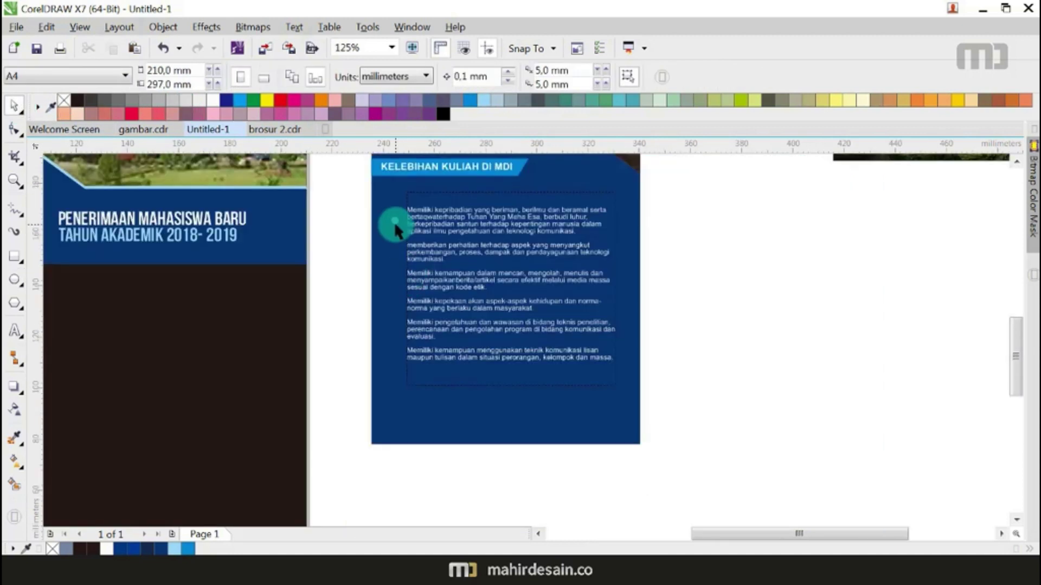
pyautogui.scroll(2, 400, 230)
pyautogui.scroll(-1, 377, 196)
pyautogui.moveTo(375, 189); pyautogui.dragTo(377, 448)
pyautogui.press('space')
pyautogui.press('space')
pyautogui.press('space')
pyautogui.press('space')
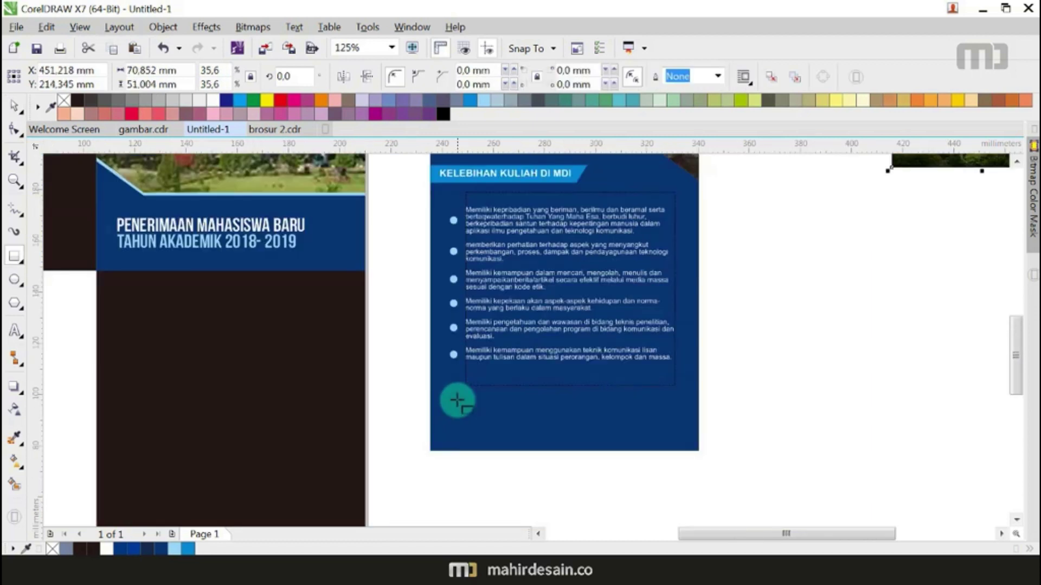
# Step: Draw a frame rectangle at the panel bottom and copy it twice into three frames
pyautogui.moveTo(454, 398); pyautogui.dragTo(537, 438)
pyautogui.click(13, 105)
pyautogui.scroll(2, 510, 464)
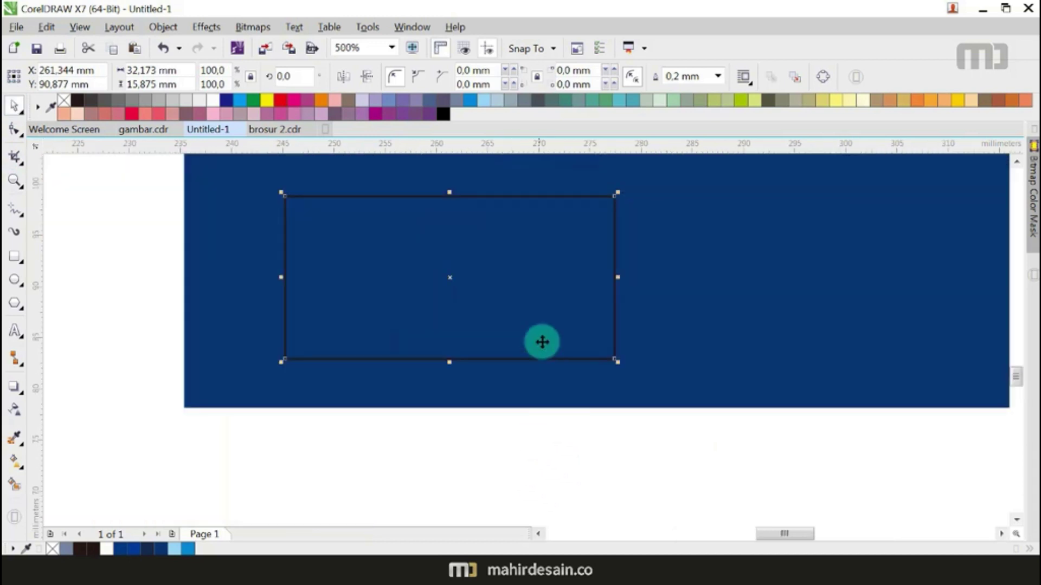
pyautogui.moveTo(523, 314); pyautogui.dragTo(750, 321)
pyautogui.rightClick(750, 320)
pyautogui.hotkey('ctrl', 'r')
pyautogui.scroll(-2, 656, 334)
pyautogui.press('Escape')
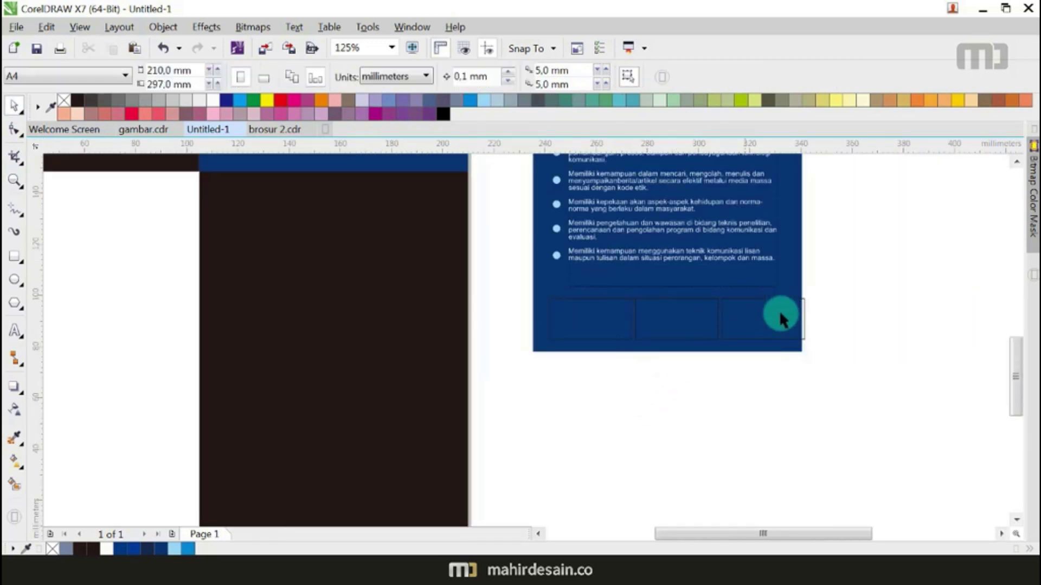
# Step: Narrow the three frames together so they fit within the panel
pyautogui.moveTo(823, 296); pyautogui.dragTo(521, 364)
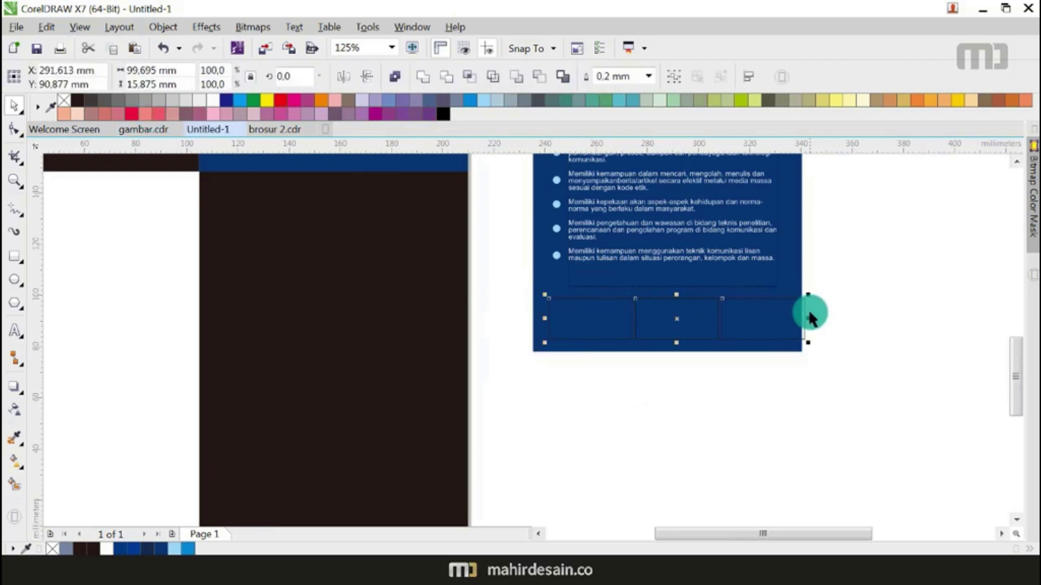
pyautogui.scroll(1, 809, 309)
pyautogui.moveTo(805, 325); pyautogui.dragTo(781, 331)
pyautogui.click(665, 429)
pyautogui.scroll(-2, 662, 429)
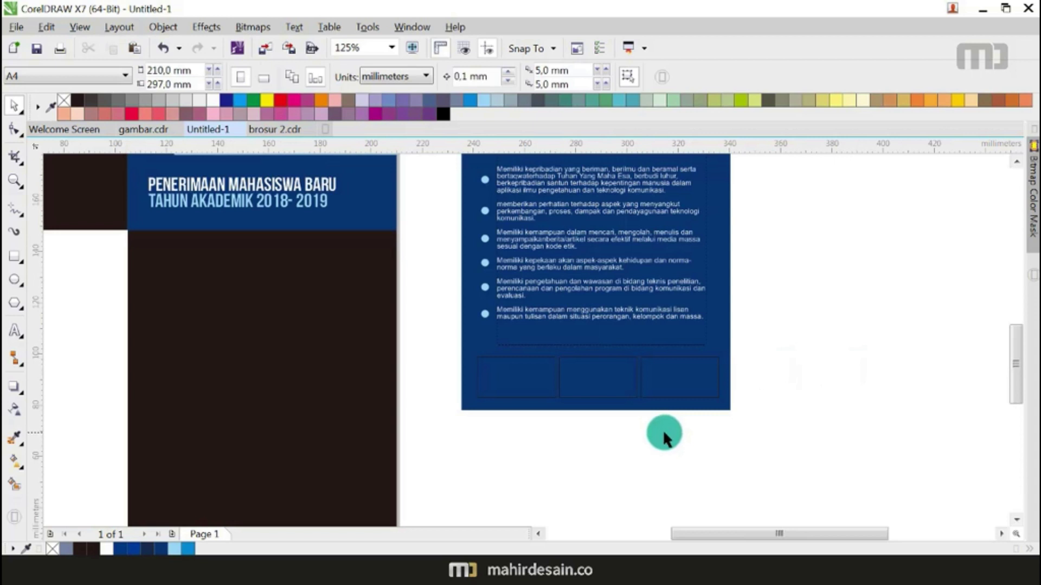
pyautogui.scroll(1, 663, 430)
pyautogui.moveTo(440, 437); pyautogui.dragTo(752, 353)
pyautogui.click(428, 423)
# Step: Move the building photo onto the left frame
pyautogui.scroll(-1, 662, 360)
pyautogui.moveTo(724, 239); pyautogui.dragTo(458, 380)
pyautogui.scroll(2, 477, 418)
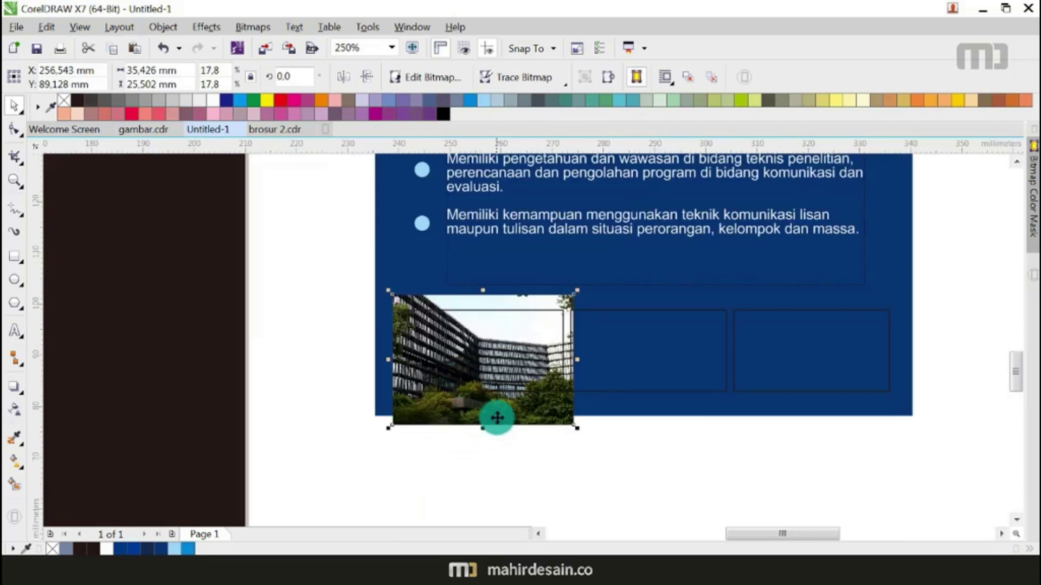
# Step: Nudge the building photo into place and give the two empty frames red outlines
pyautogui.moveTo(495, 412); pyautogui.dragTo(493, 410)
pyautogui.click(553, 434)
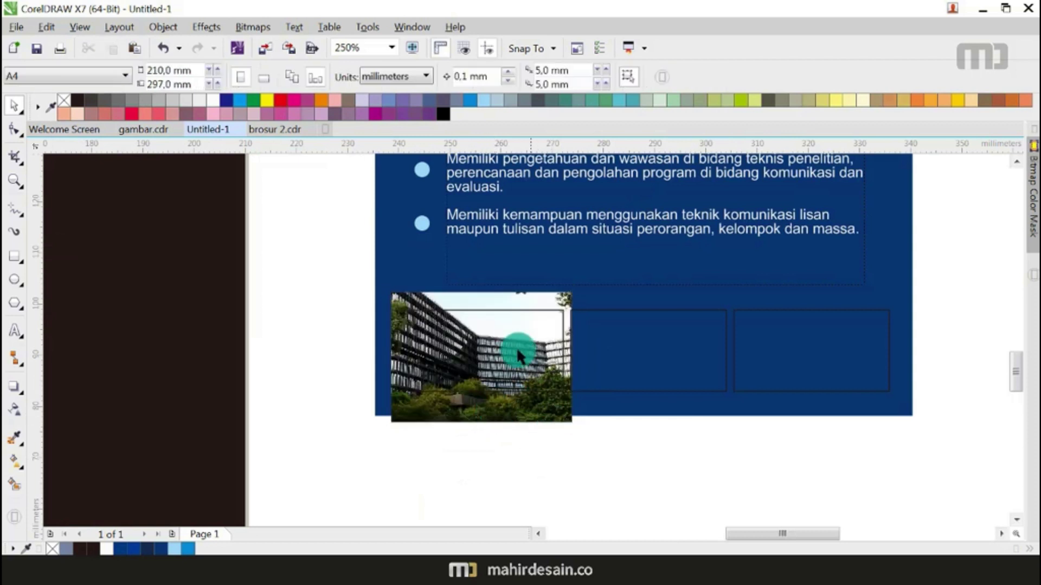
pyautogui.moveTo(332, 303); pyautogui.dragTo(938, 428)
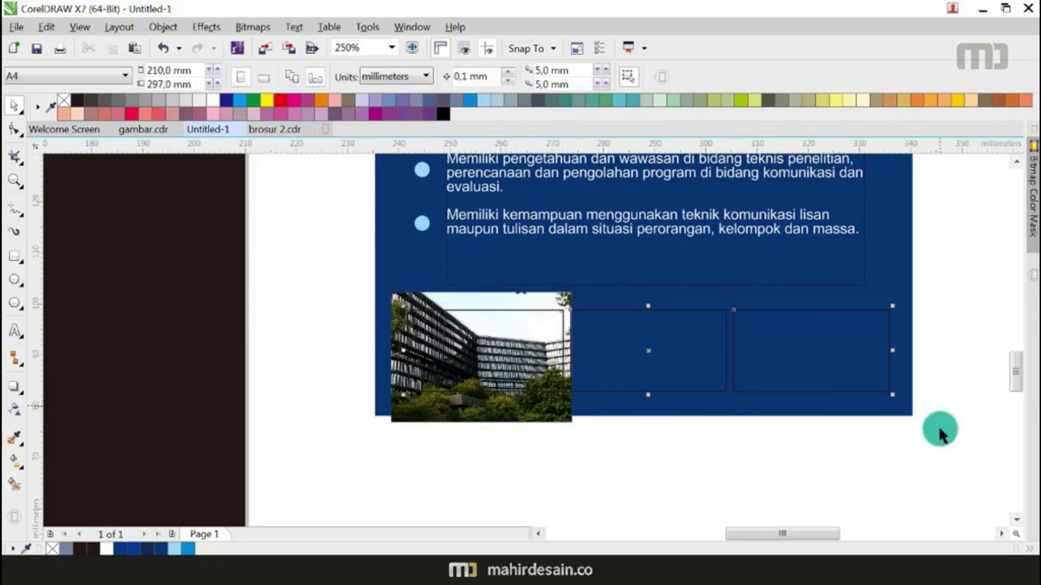
pyautogui.rightClick(282, 100)
pyautogui.click(274, 272)
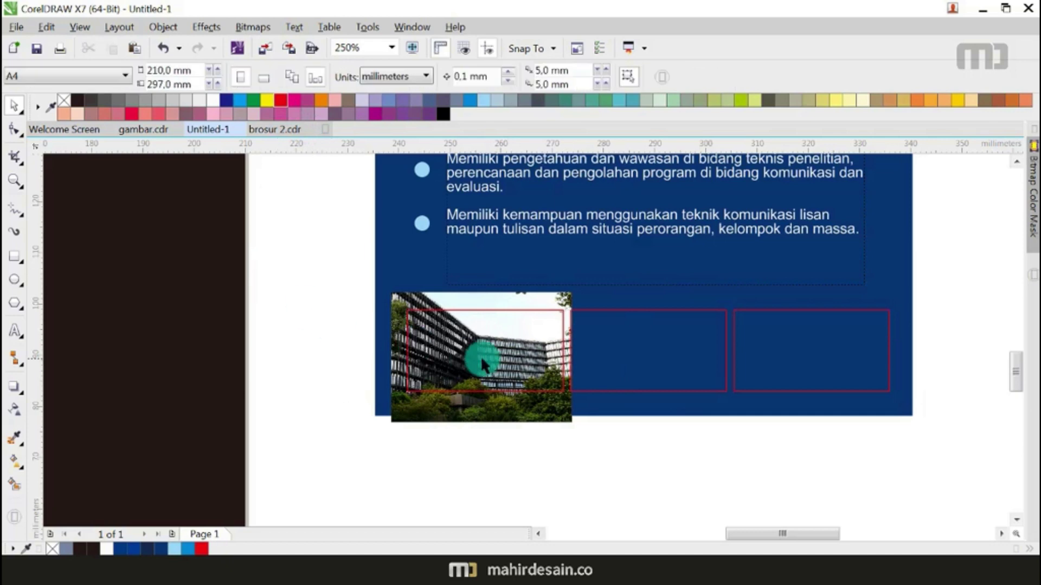
pyautogui.scroll(2, 480, 356)
pyautogui.scroll(-2, 551, 287)
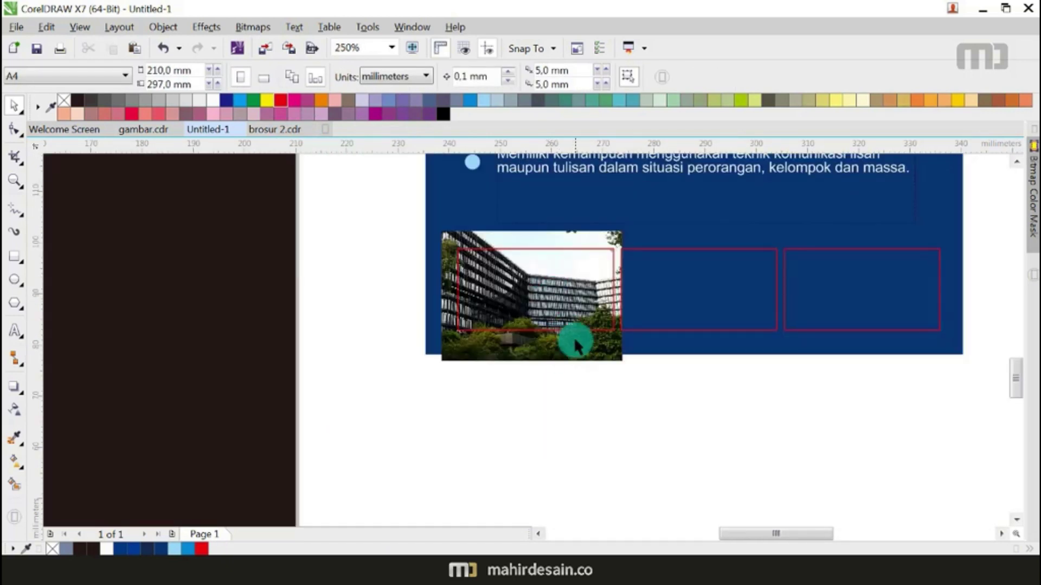
pyautogui.scroll(1, 562, 255)
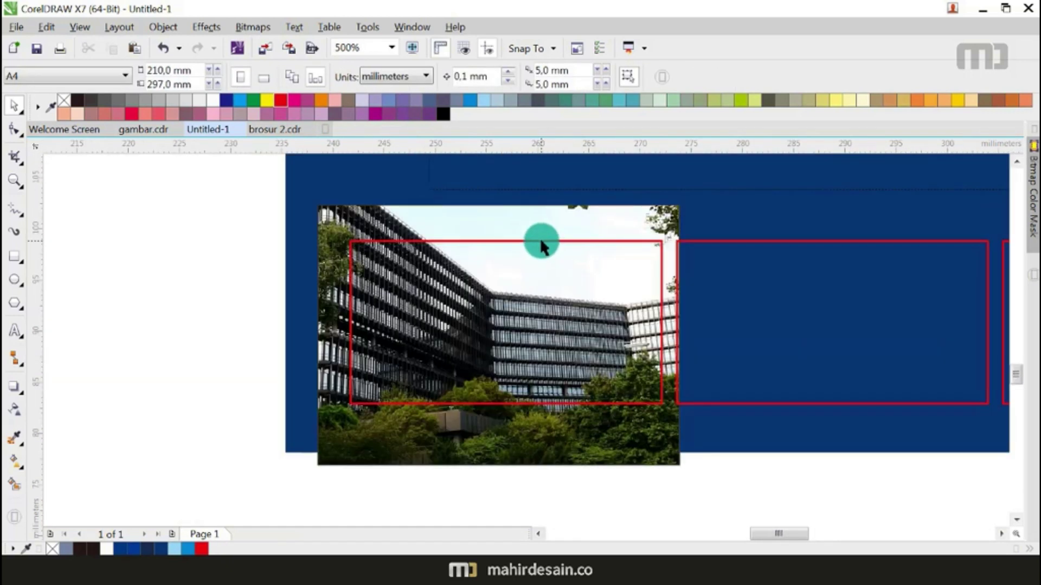
# Step: Intersect the building photo with the first frame and delete the uncropped original
pyautogui.click(541, 242)
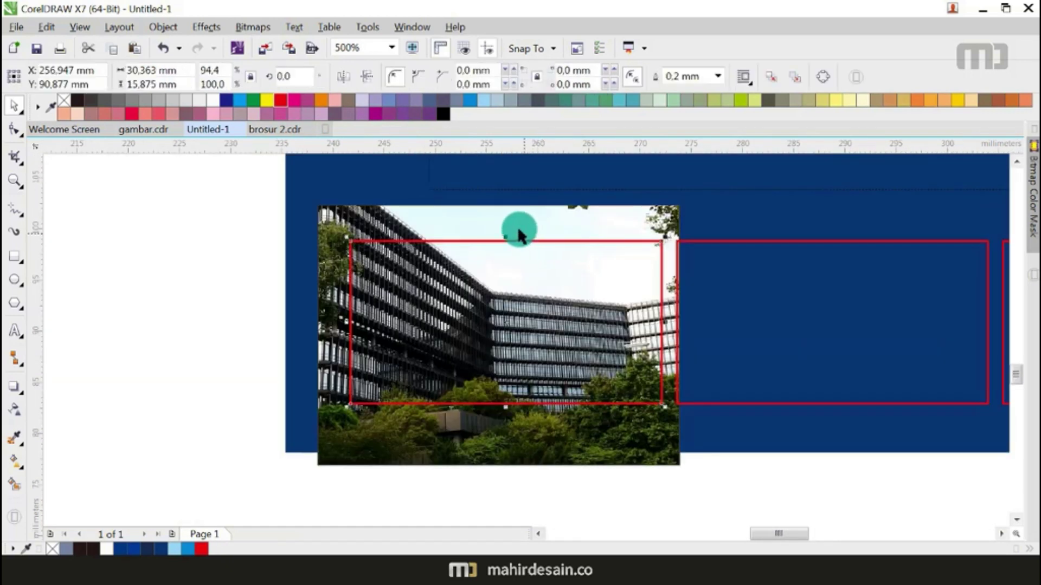
pyautogui.keyDown('shift'); pyautogui.click(545, 211); pyautogui.keyUp('shift')
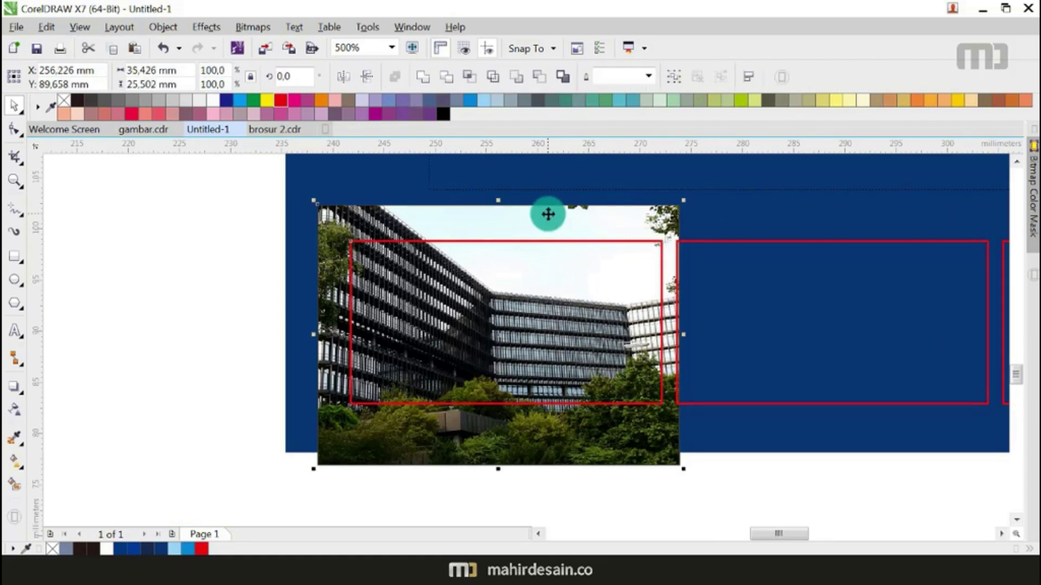
pyautogui.click(467, 80)
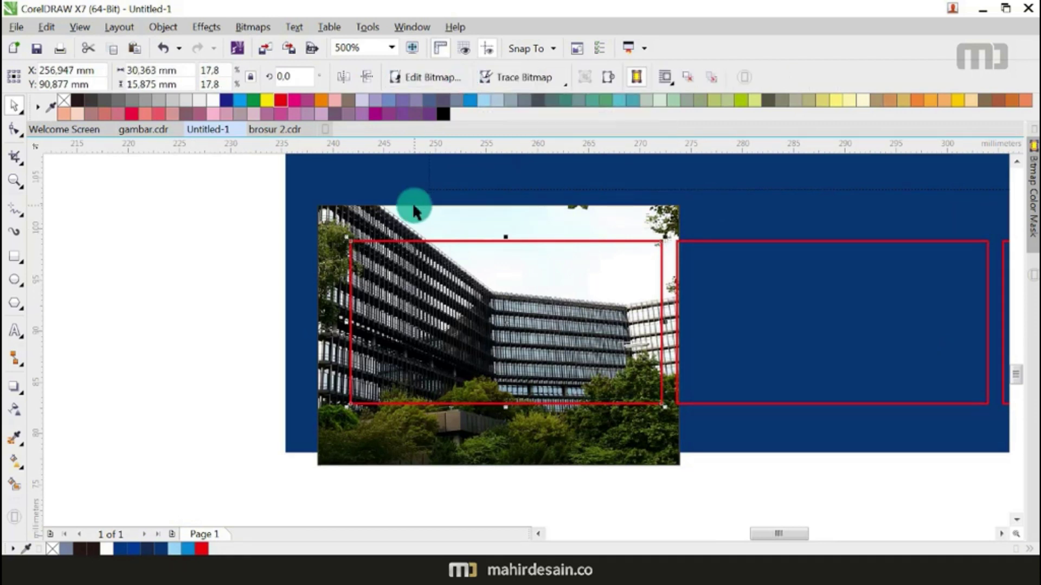
pyautogui.press('Delete')
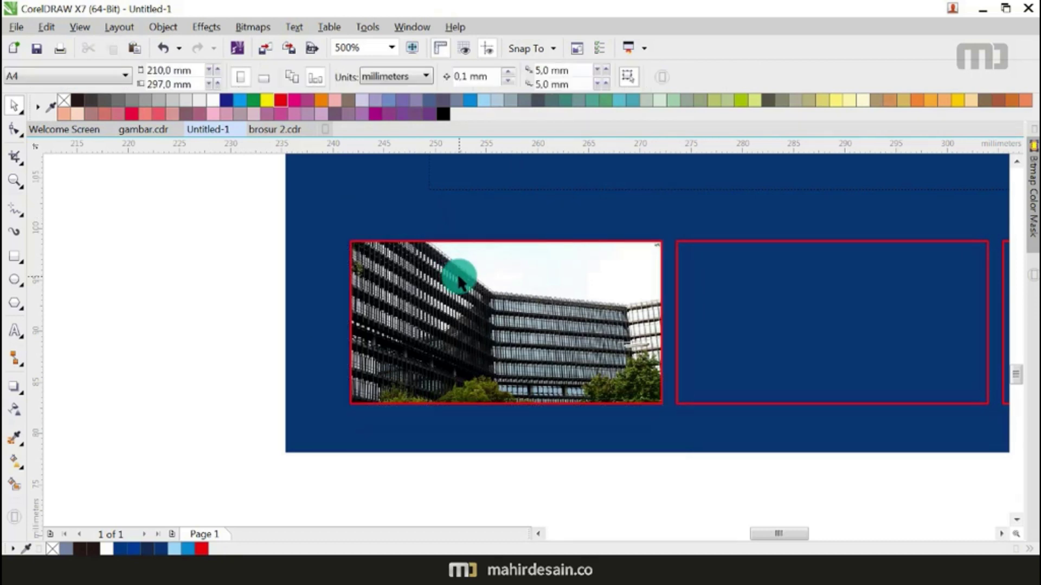
# Step: Bring the crowd photo down beside the brochure
pyautogui.scroll(-1, 453, 275)
pyautogui.scroll(-2, 628, 353)
pyautogui.moveTo(912, 192); pyautogui.dragTo(733, 341)
pyautogui.scroll(-1, 739, 336)
pyautogui.scroll(2, 733, 341)
pyautogui.click(813, 302)
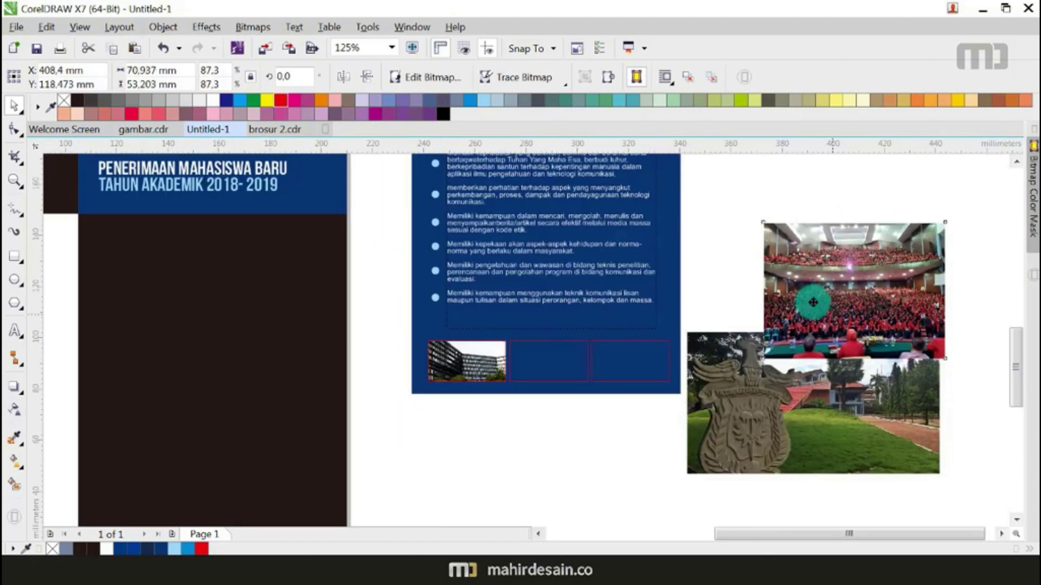
pyautogui.moveTo(813, 302); pyautogui.dragTo(758, 254)
# Step: Shrink the garden photo to about 30 mm wide and place it over the third frame
pyautogui.click(915, 458)
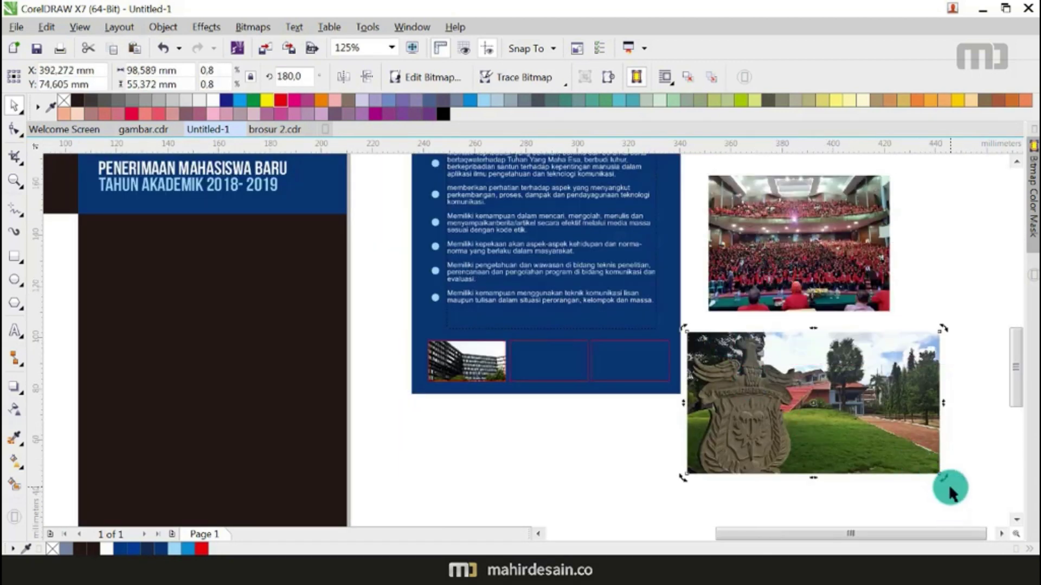
pyautogui.moveTo(939, 475); pyautogui.dragTo(769, 419)
pyautogui.scroll(2, 730, 365)
pyautogui.scroll(-1, 738, 365)
pyautogui.moveTo(738, 365); pyautogui.dragTo(548, 378)
pyautogui.moveTo(621, 417); pyautogui.dragTo(639, 428)
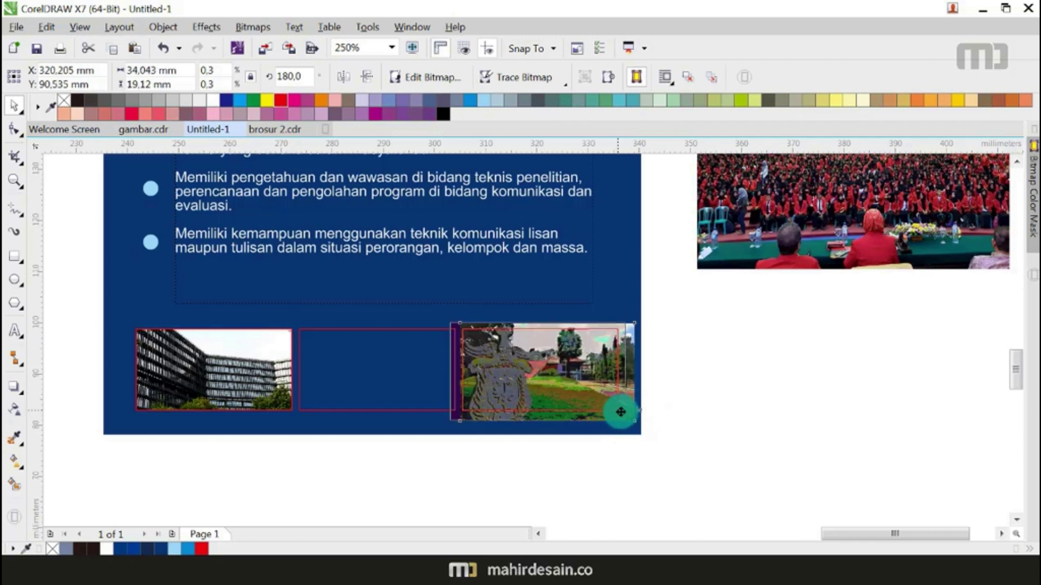
pyautogui.press('Escape')
# Step: Intersect the garden photo with the third red frame
pyautogui.scroll(1, 591, 352)
pyautogui.click(587, 310)
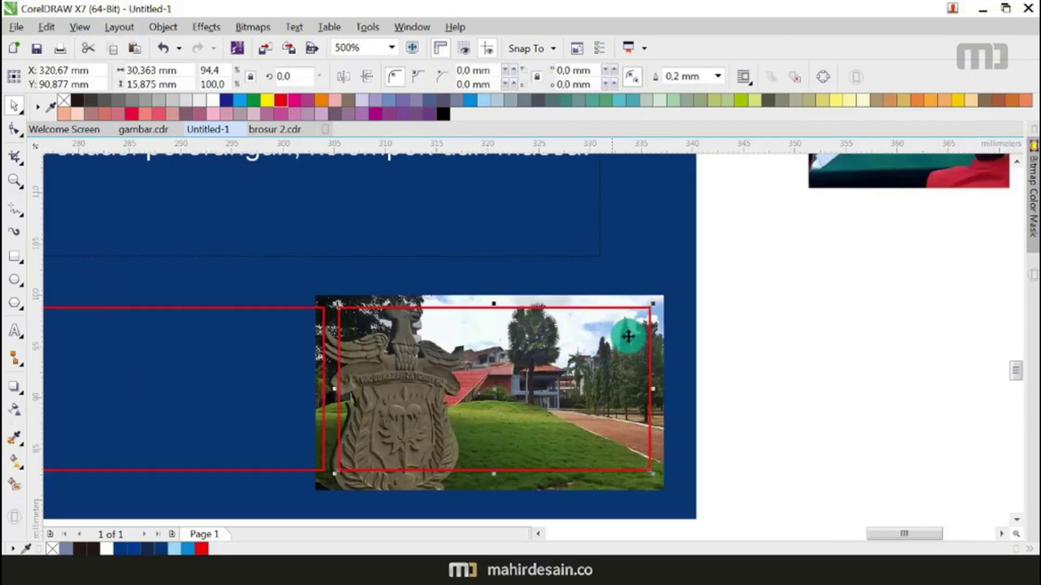
pyautogui.click(653, 360)
pyautogui.click(464, 81)
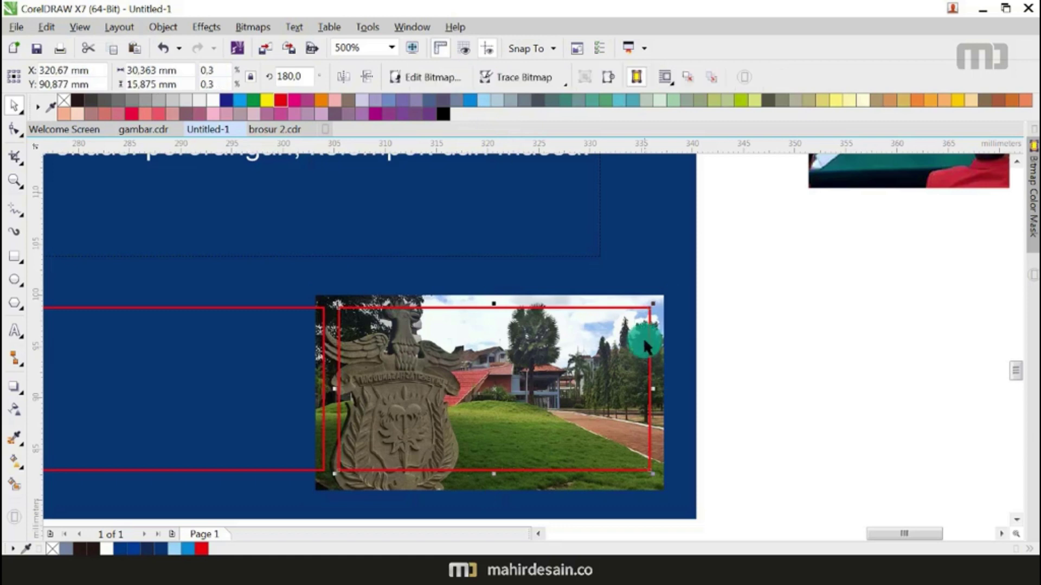
pyautogui.scroll(-2, 643, 337)
pyautogui.press('Escape')
# Step: Move the original garden photo aside and scale the crowd photo over the middle frame
pyautogui.click(645, 326)
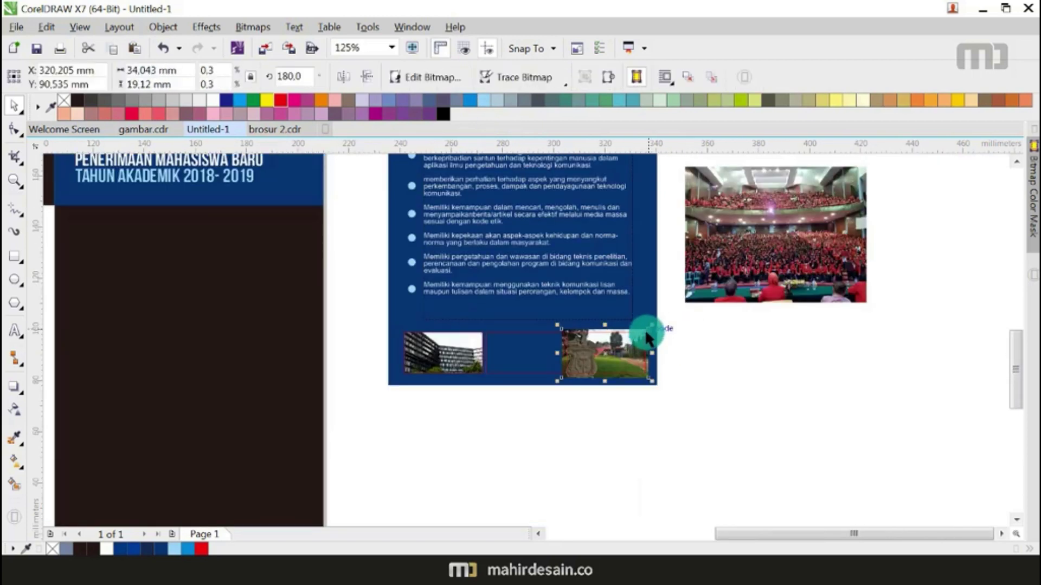
pyautogui.moveTo(646, 327); pyautogui.dragTo(959, 389)
pyautogui.click(811, 240)
pyautogui.moveTo(811, 240); pyautogui.dragTo(801, 360)
pyautogui.moveTo(859, 423); pyautogui.dragTo(742, 337)
pyautogui.moveTo(708, 312); pyautogui.dragTo(523, 338)
pyautogui.scroll(3, 529, 348)
pyautogui.click(509, 367)
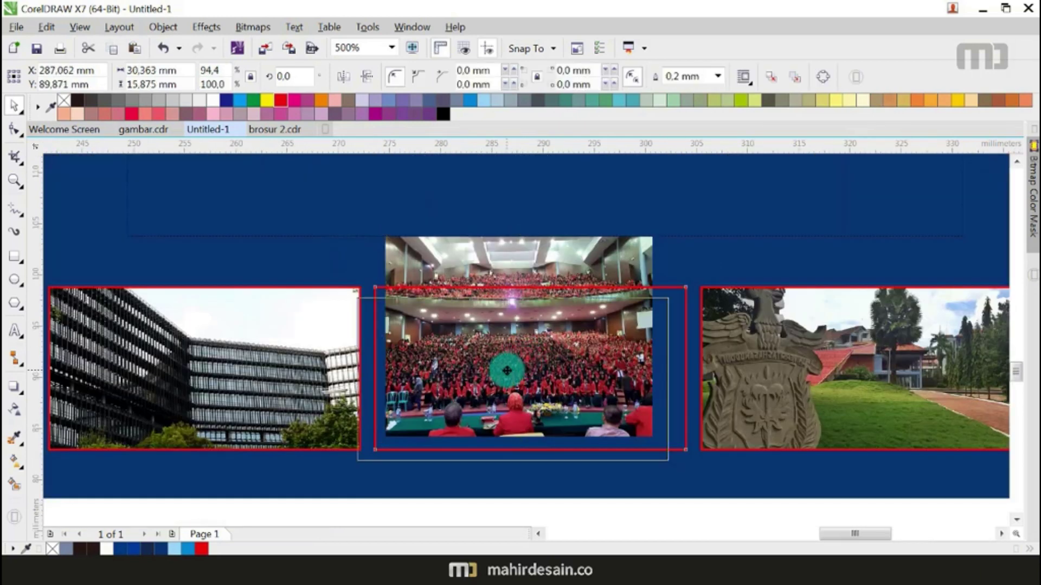
pyautogui.click(487, 253)
pyautogui.moveTo(525, 267); pyautogui.dragTo(508, 278)
pyautogui.moveTo(641, 453); pyautogui.dragTo(703, 497)
# Step: Intersect the crowd photo with the middle frame and select the three cropped photos
pyautogui.click(590, 293)
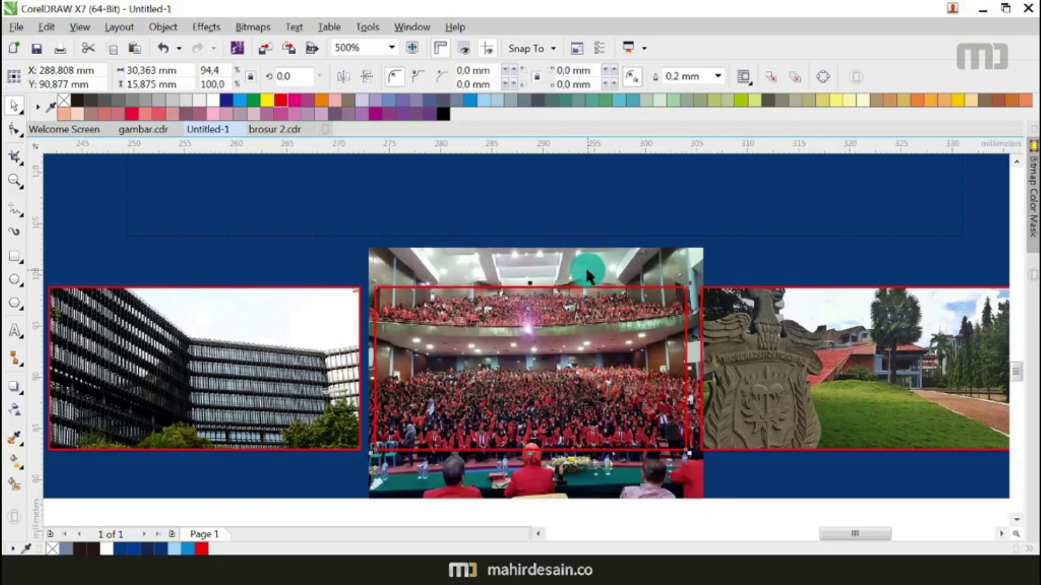
pyautogui.click(587, 274)
pyautogui.click(494, 261)
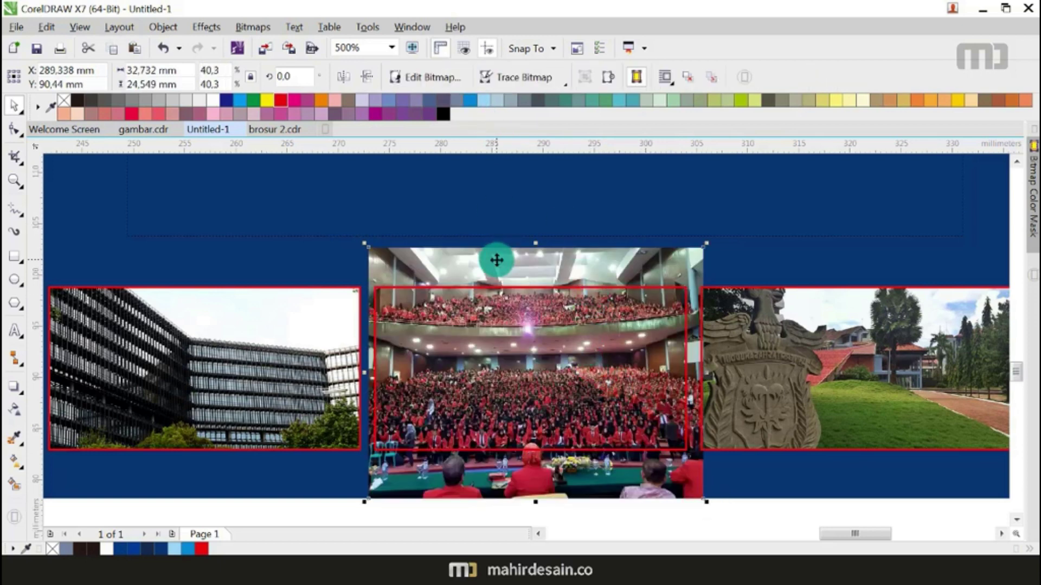
pyautogui.moveTo(495, 256); pyautogui.dragTo(639, 288)
pyautogui.scroll(-4, 639, 288)
pyautogui.moveTo(769, 275); pyautogui.dragTo(457, 362)
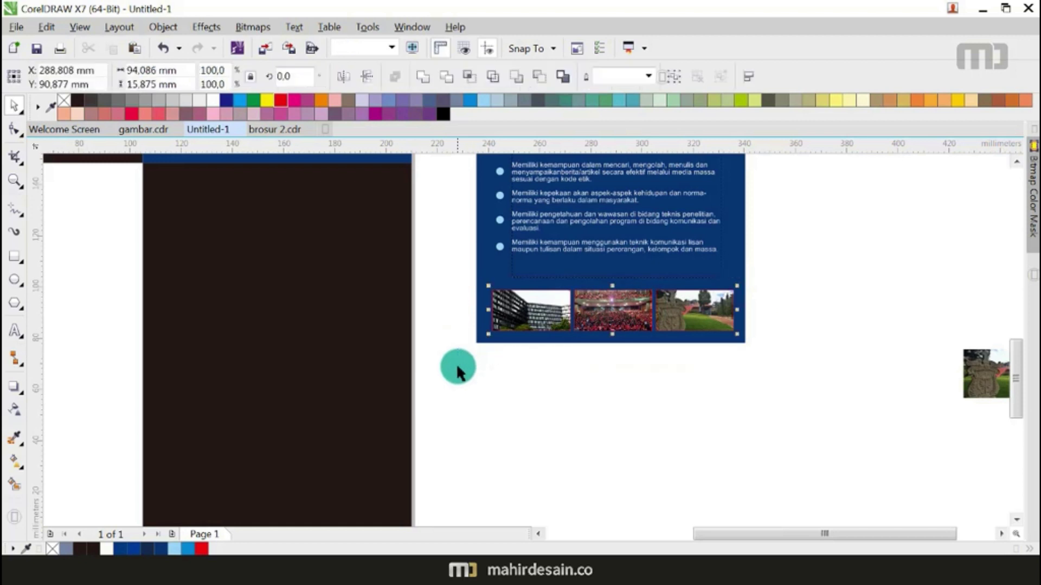
pyautogui.scroll(4, 522, 283)
pyautogui.rightClick(215, 101)
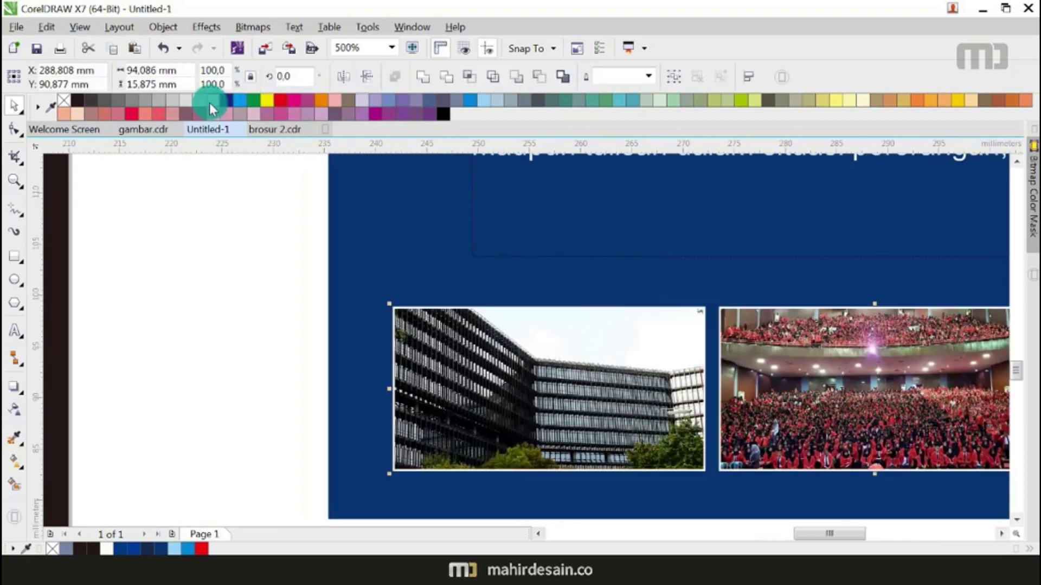
pyautogui.click(648, 76)
pyautogui.click(611, 160)
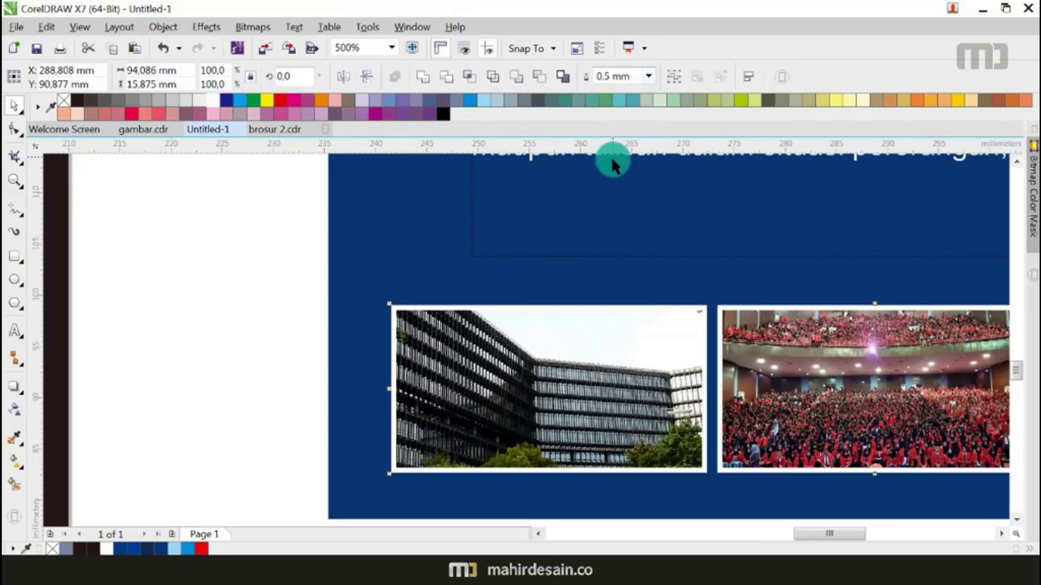
pyautogui.scroll(-4, 528, 183)
pyautogui.click(560, 330)
pyautogui.scroll(-1, 615, 222)
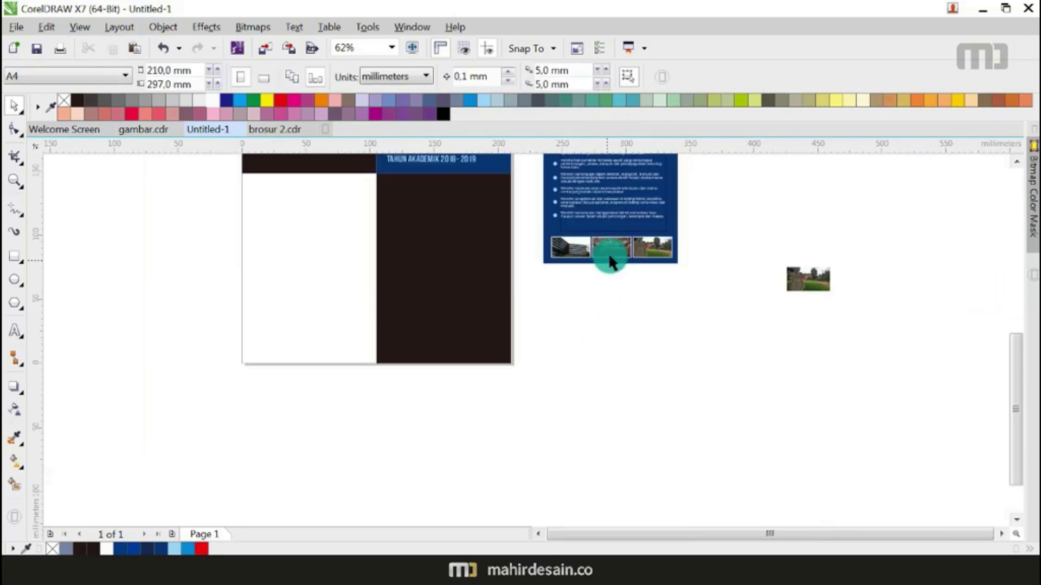
pyautogui.scroll(1, 614, 230)
pyautogui.moveTo(936, 233); pyautogui.dragTo(291, 359)
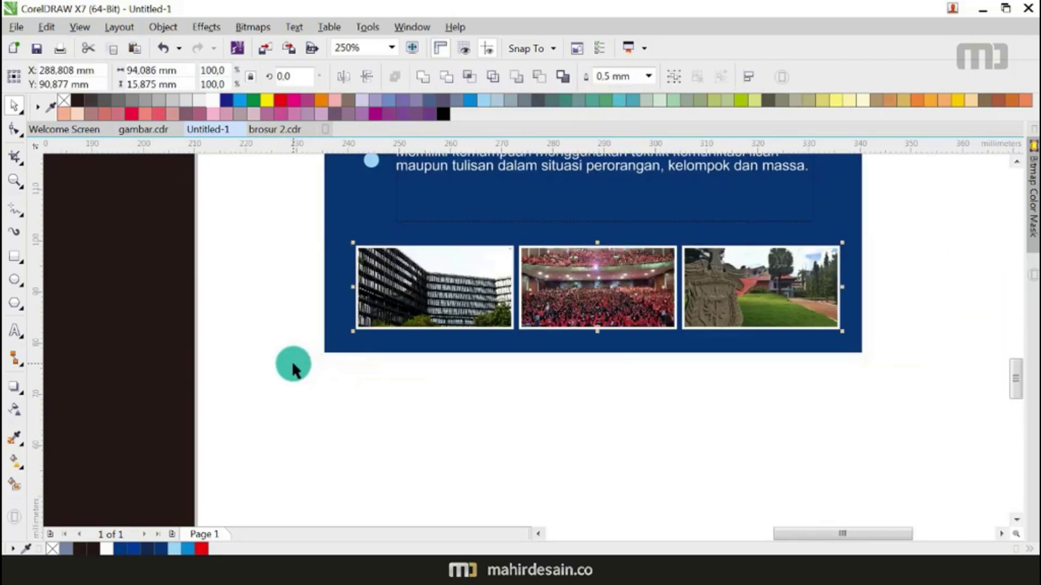
pyautogui.click(352, 340)
pyautogui.click(359, 412)
pyautogui.scroll(-2, 471, 421)
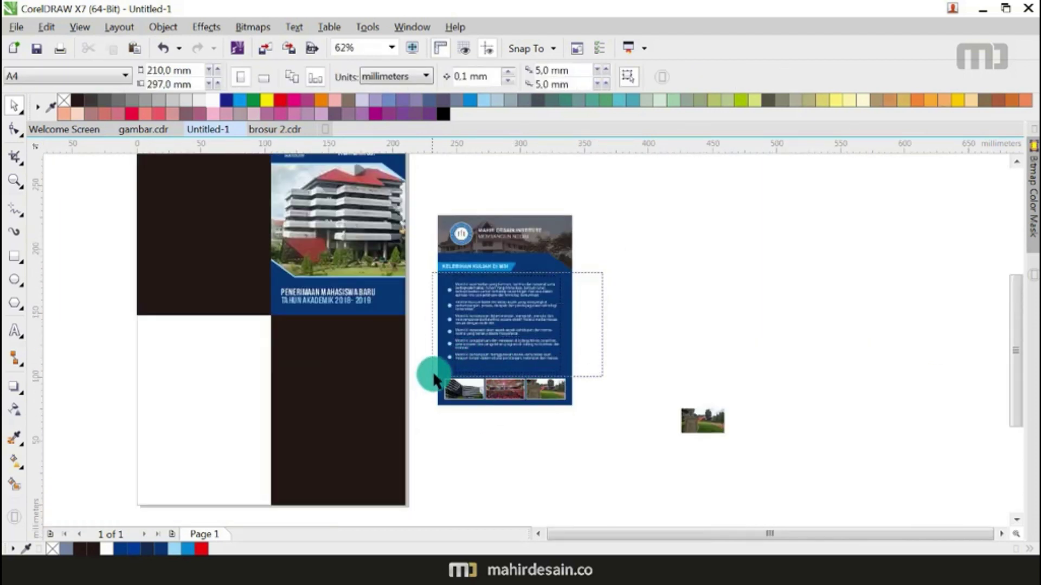
pyautogui.moveTo(433, 371); pyautogui.dragTo(433, 371)
pyautogui.click(649, 307)
pyautogui.scroll(-2, 573, 384)
pyautogui.scroll(-2, 573, 385)
pyautogui.scroll(3, 645, 327)
pyautogui.scroll(-2, 651, 330)
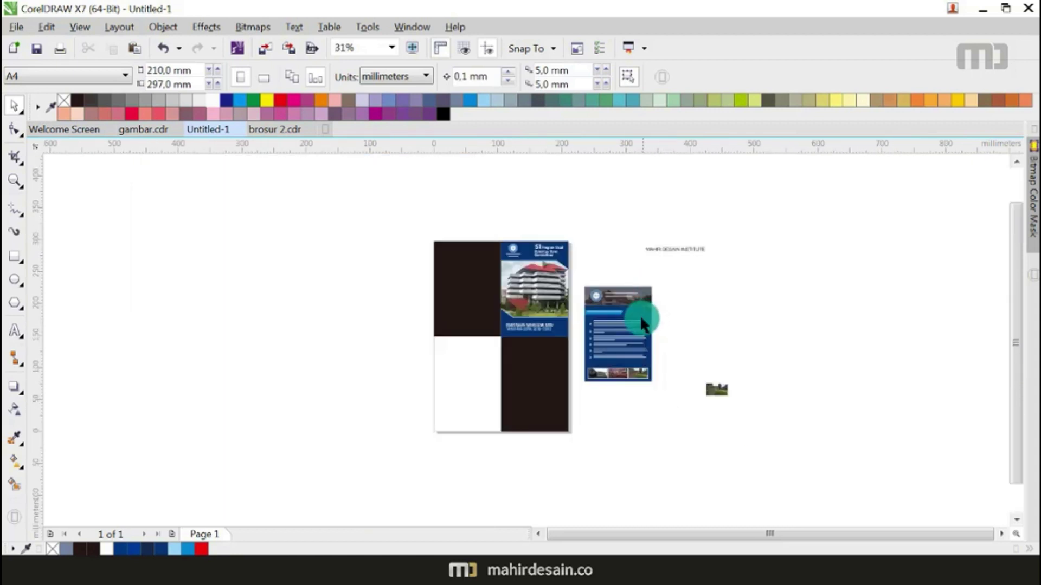
pyautogui.scroll(1, 641, 323)
pyautogui.scroll(-1, 641, 323)
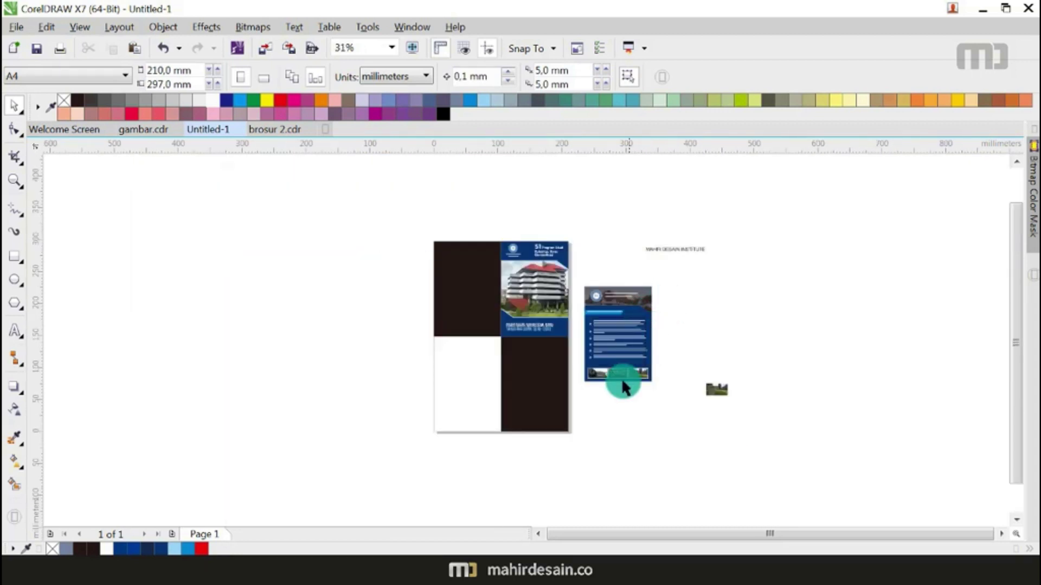
pyautogui.scroll(2, 627, 360)
pyautogui.click(722, 340)
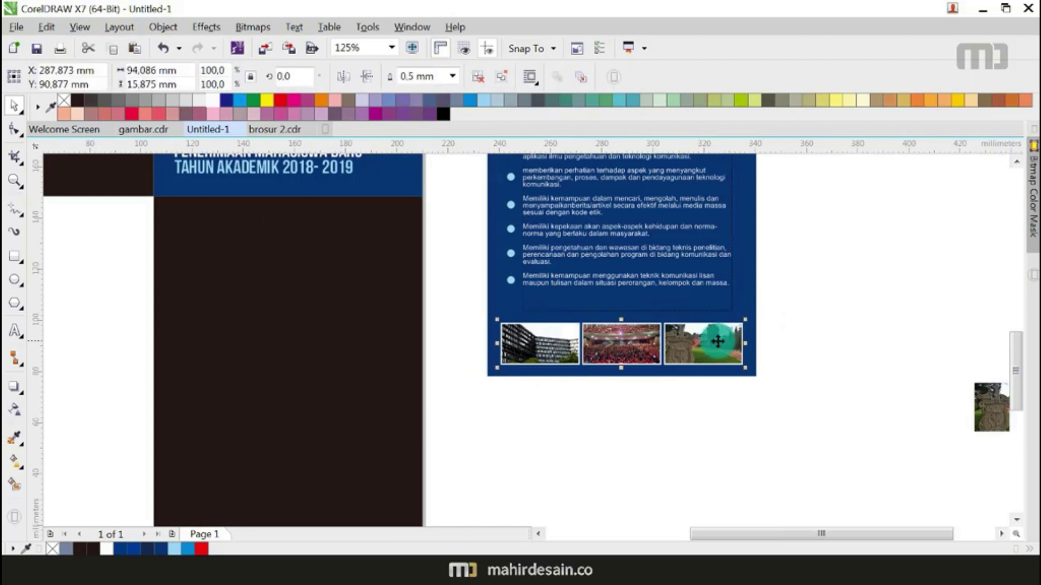
pyautogui.scroll(1, 723, 341)
pyautogui.moveTo(716, 333); pyautogui.dragTo(716, 323)
pyautogui.scroll(-2, 716, 323)
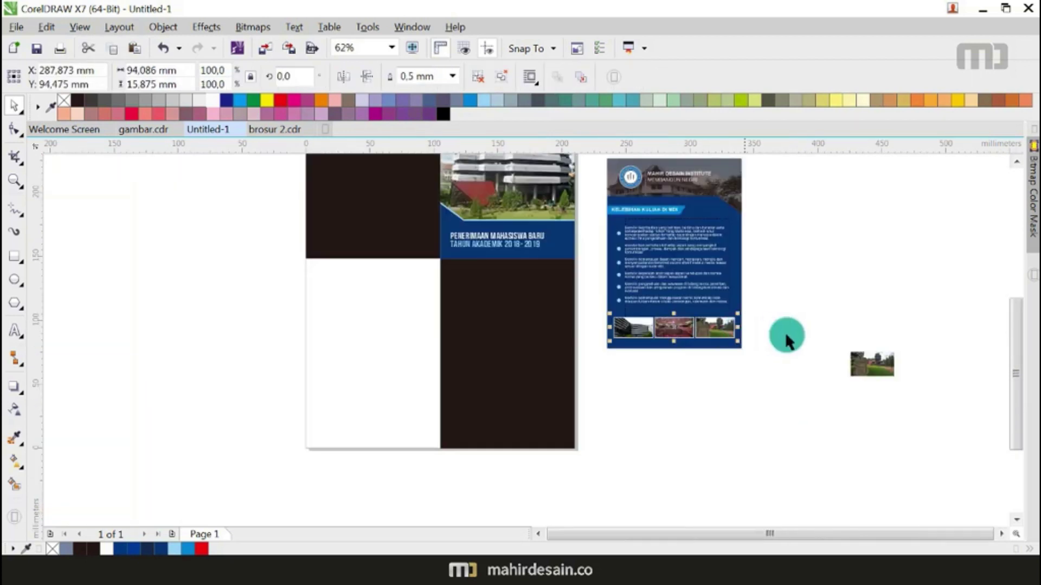
pyautogui.click(785, 332)
pyautogui.scroll(-1, 785, 333)
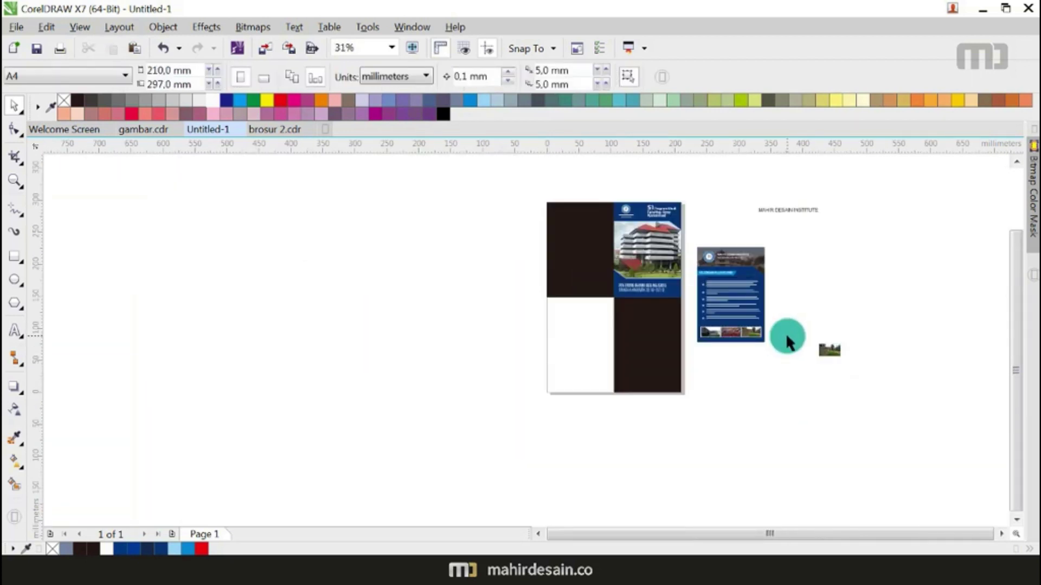
pyautogui.scroll(1, 765, 247)
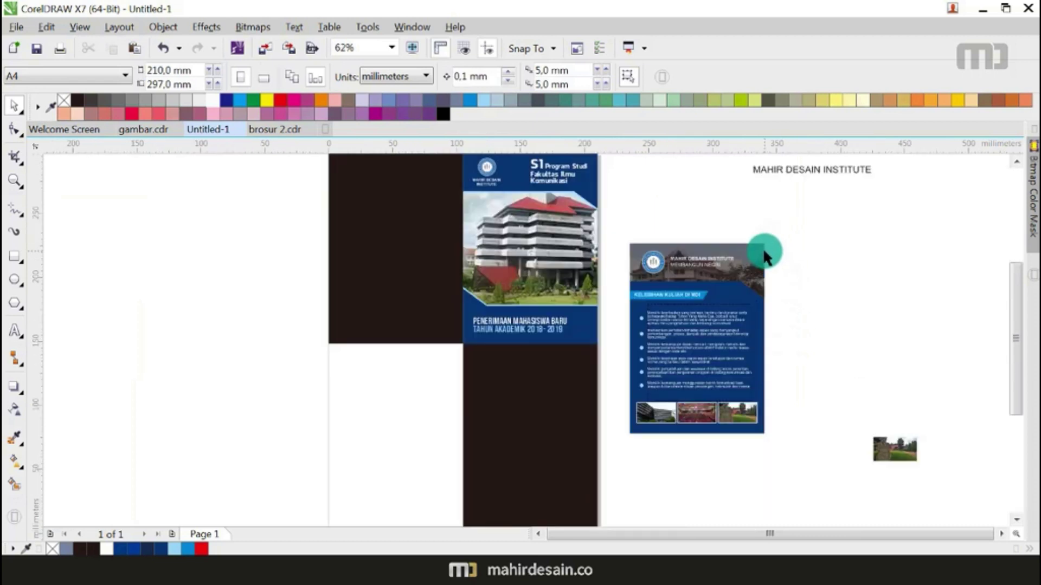
pyautogui.scroll(1, 753, 243)
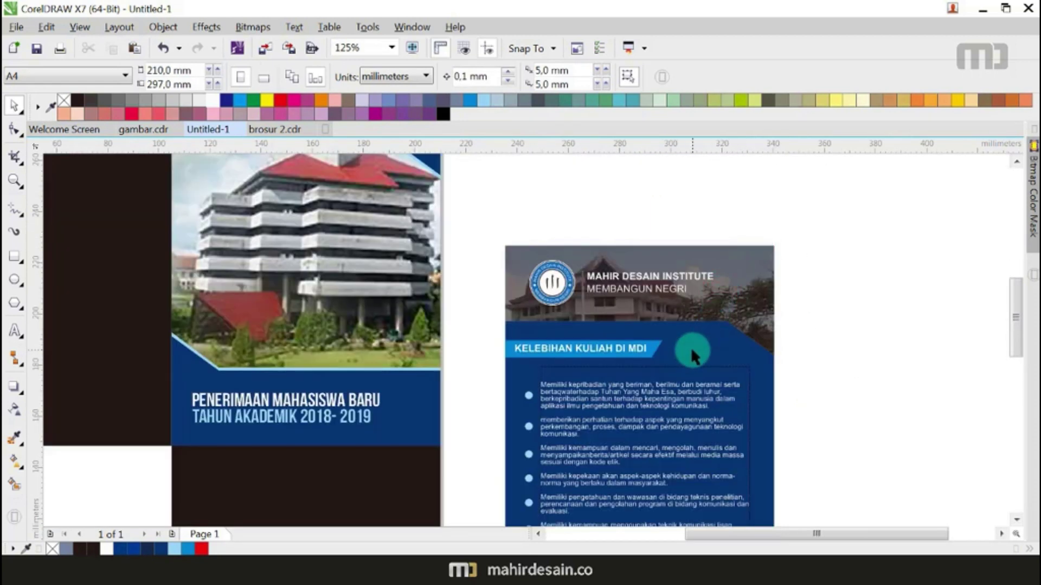
# Step: Smart Fill the cover's light-blue stripe and drag the new shape onto the inner panel's header photo
pyautogui.click(14, 484)
pyautogui.scroll(2, 182, 350)
pyautogui.click(188, 331)
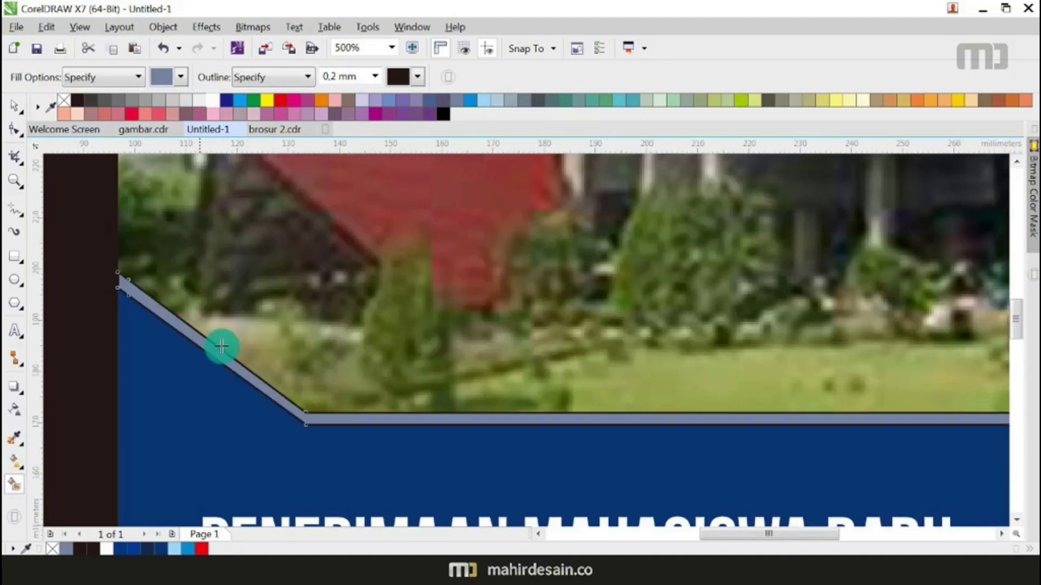
pyautogui.scroll(-2, 227, 350)
pyautogui.click(15, 107)
pyautogui.click(306, 368)
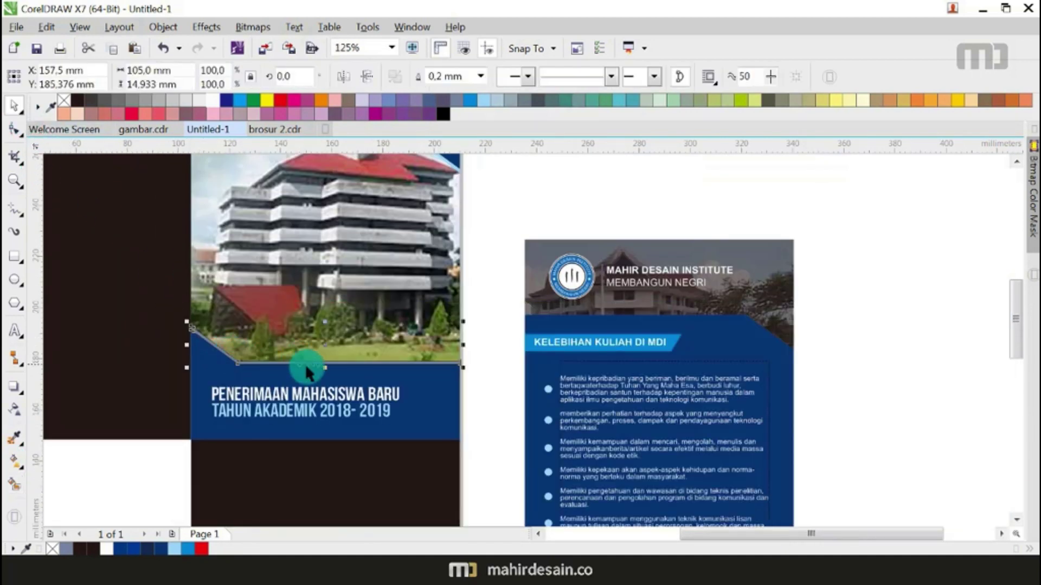
pyautogui.moveTo(327, 347); pyautogui.dragTo(661, 303)
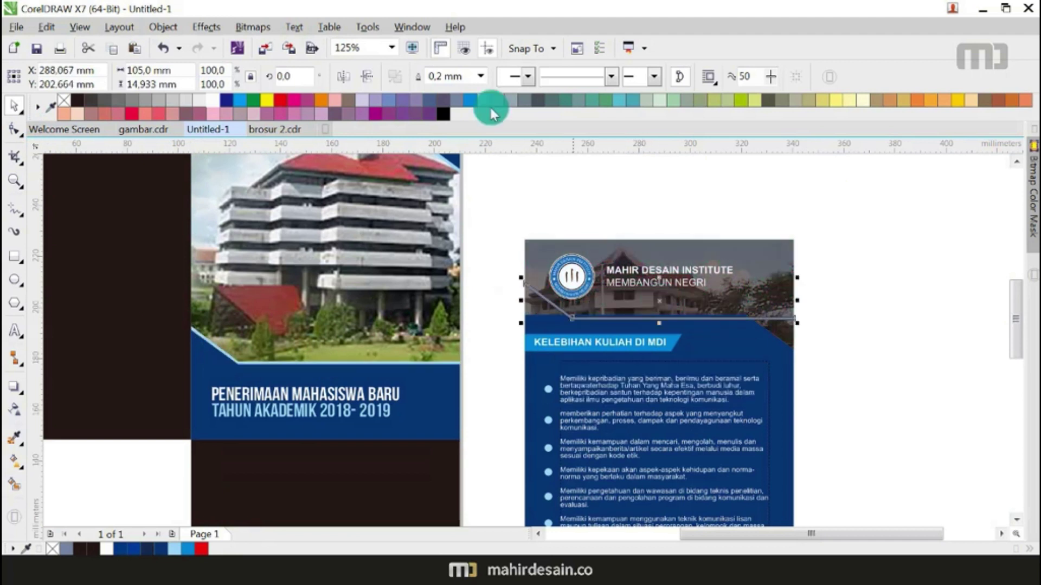
# Step: Remove the stripe's outline and mirror it vertically and horizontally
pyautogui.rightClick(70, 99)
pyautogui.click(369, 76)
pyautogui.click(343, 77)
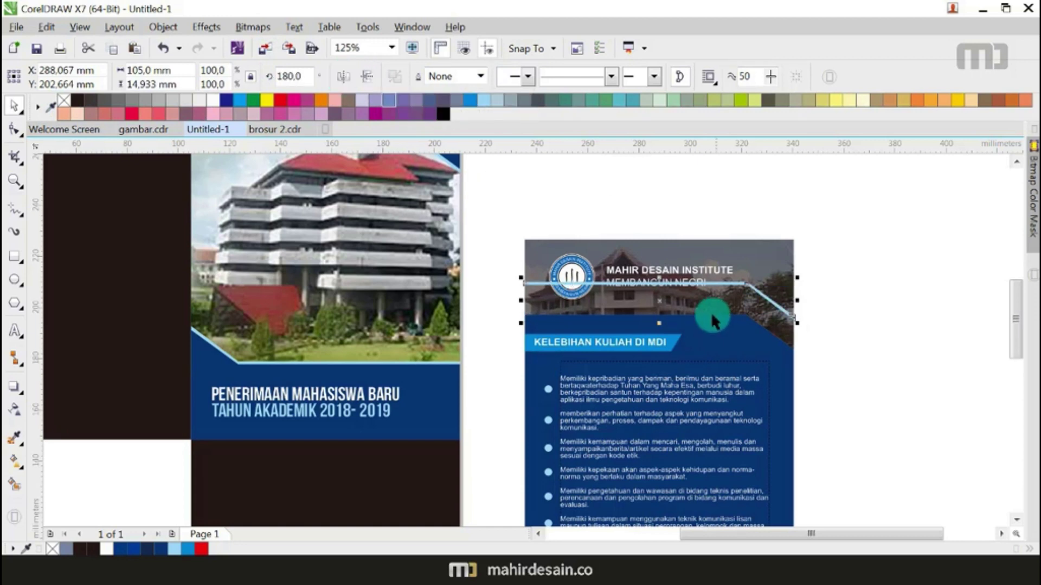
# Step: Lower the light-blue stripe onto the blue panel's top edge
pyautogui.scroll(2, 668, 303)
pyautogui.click(803, 394)
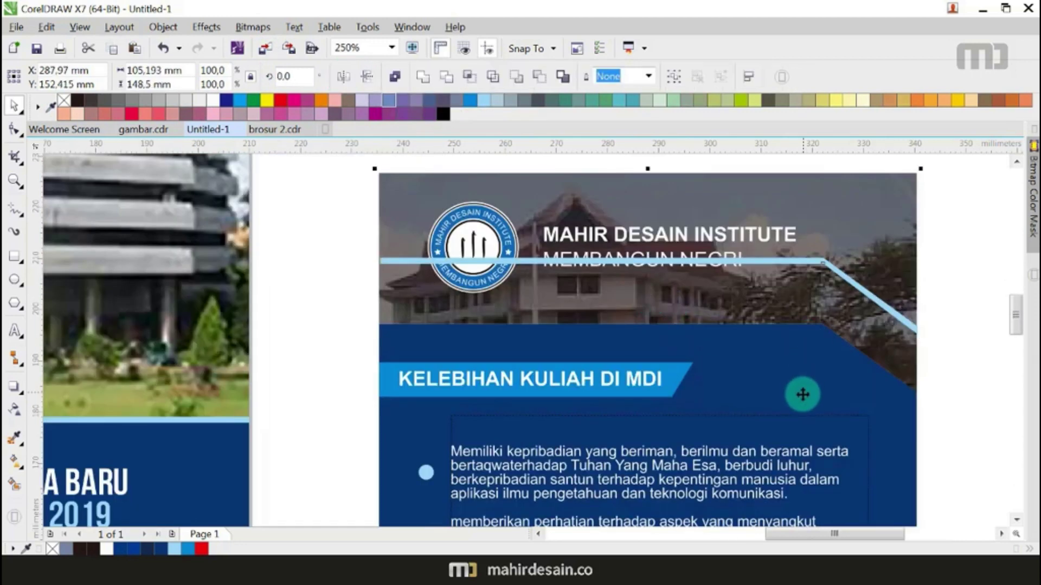
pyautogui.click(882, 302)
pyautogui.moveTo(878, 302); pyautogui.dragTo(878, 364)
pyautogui.click(954, 360)
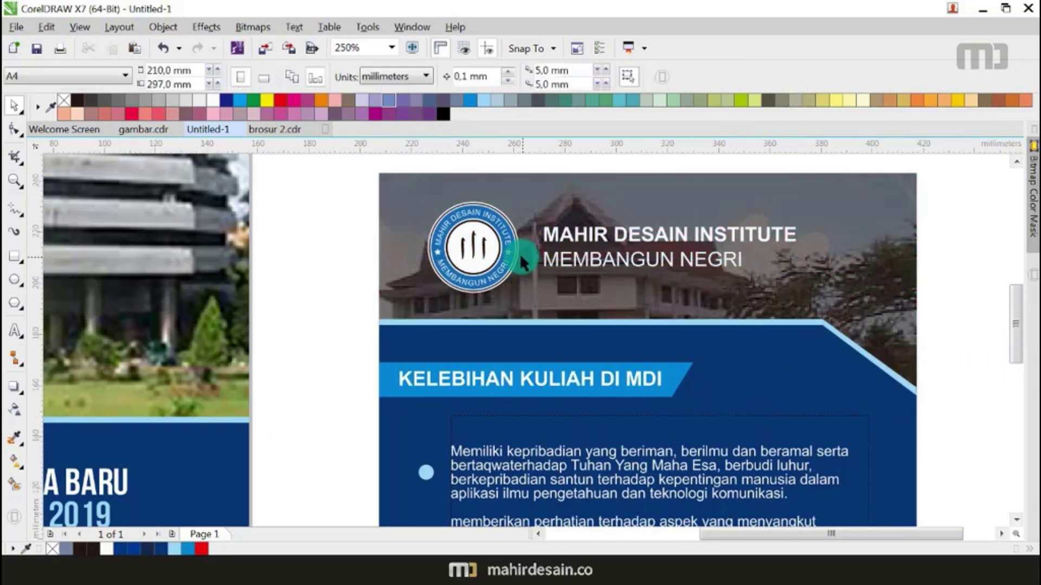
pyautogui.scroll(-3, 519, 253)
pyautogui.scroll(-1, 742, 295)
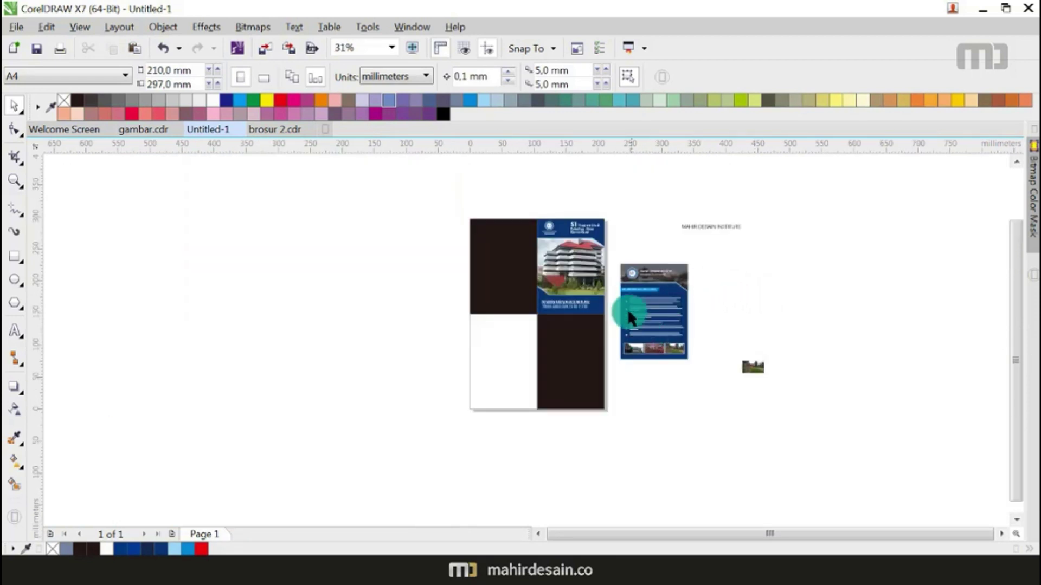
# Step: Move the whole inner panel to the lower-left quarter, its corner aligned with the cover panel
pyautogui.scroll(1, 638, 325)
pyautogui.moveTo(803, 205); pyautogui.dragTo(587, 470)
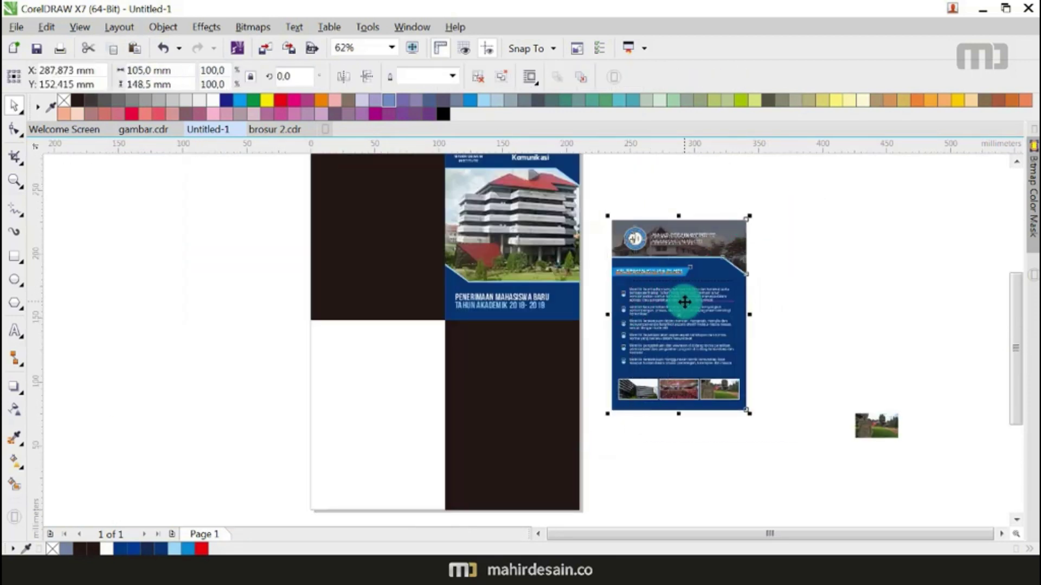
pyautogui.scroll(-1, 681, 297)
pyautogui.moveTo(589, 347); pyautogui.dragTo(526, 364)
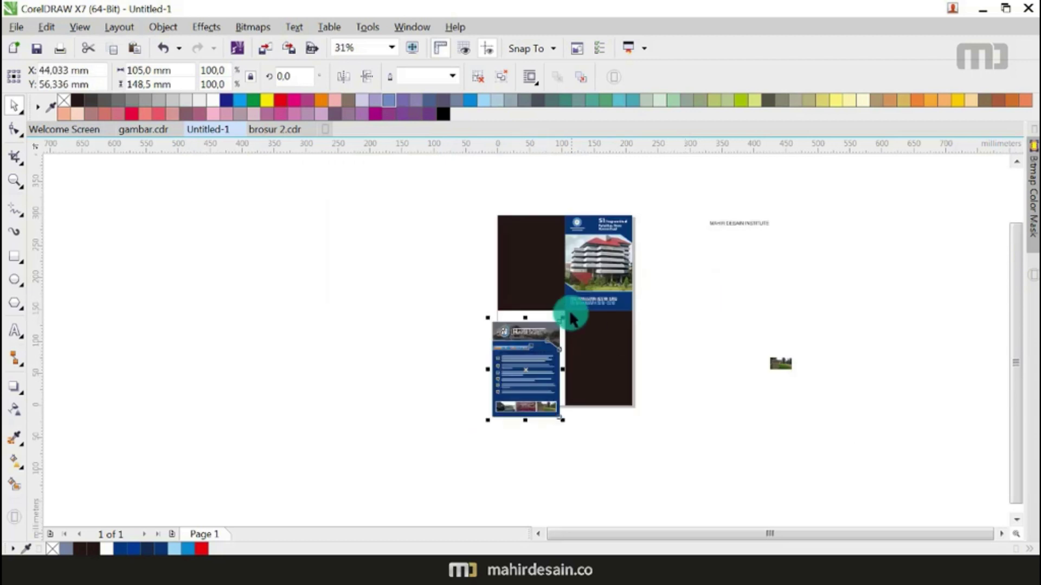
pyautogui.scroll(2, 570, 313)
pyautogui.scroll(2, 547, 297)
pyautogui.moveTo(434, 508); pyautogui.dragTo(464, 409)
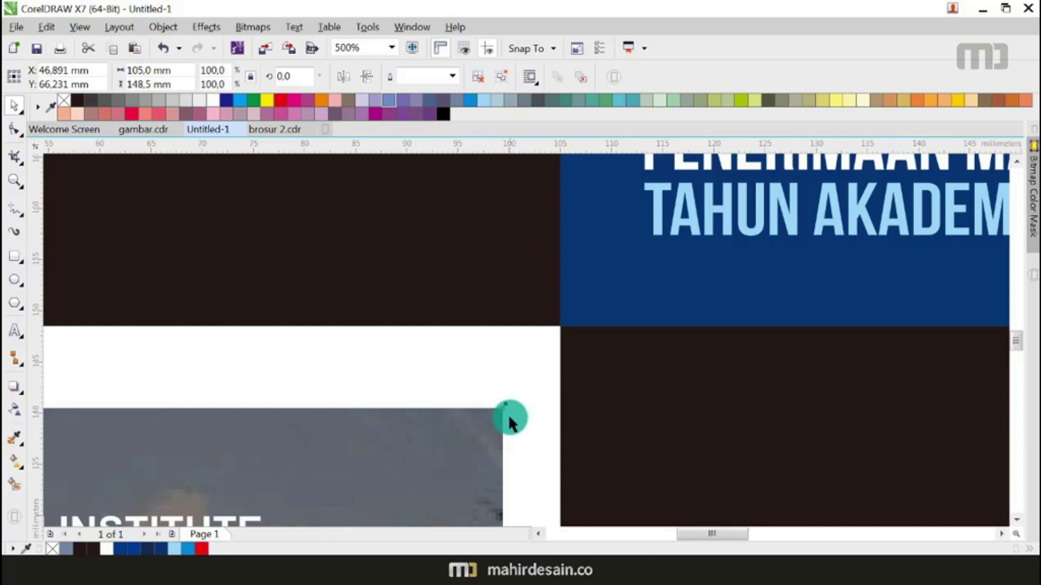
pyautogui.moveTo(502, 410); pyautogui.dragTo(561, 325)
pyautogui.scroll(-6, 561, 328)
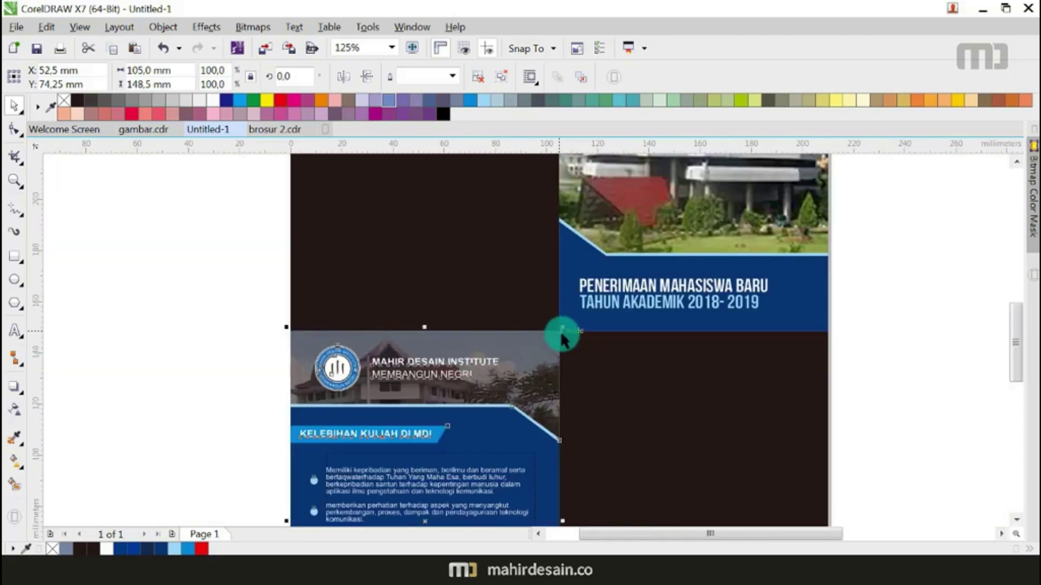
pyautogui.click(633, 339)
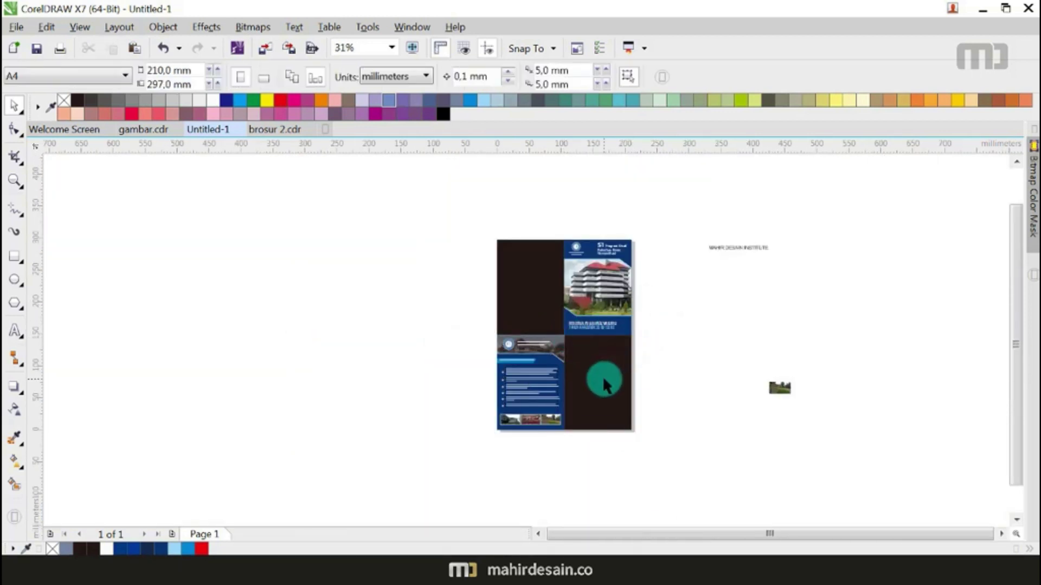
# Step: Move the dark lower-right block off the page
pyautogui.scroll(1, 605, 400)
pyautogui.scroll(-1, 605, 399)
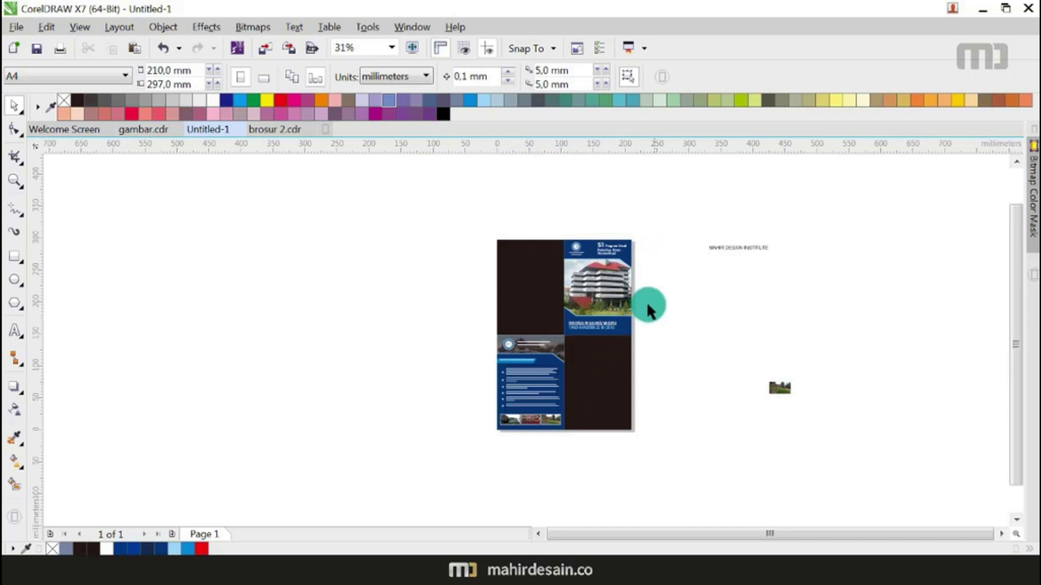
pyautogui.moveTo(606, 383); pyautogui.dragTo(734, 329)
# Step: In Word, cut the text block from Halaman 3 onward, then return to CorelDRAW
pyautogui.click(644, 476)
pyautogui.click(120, 568)
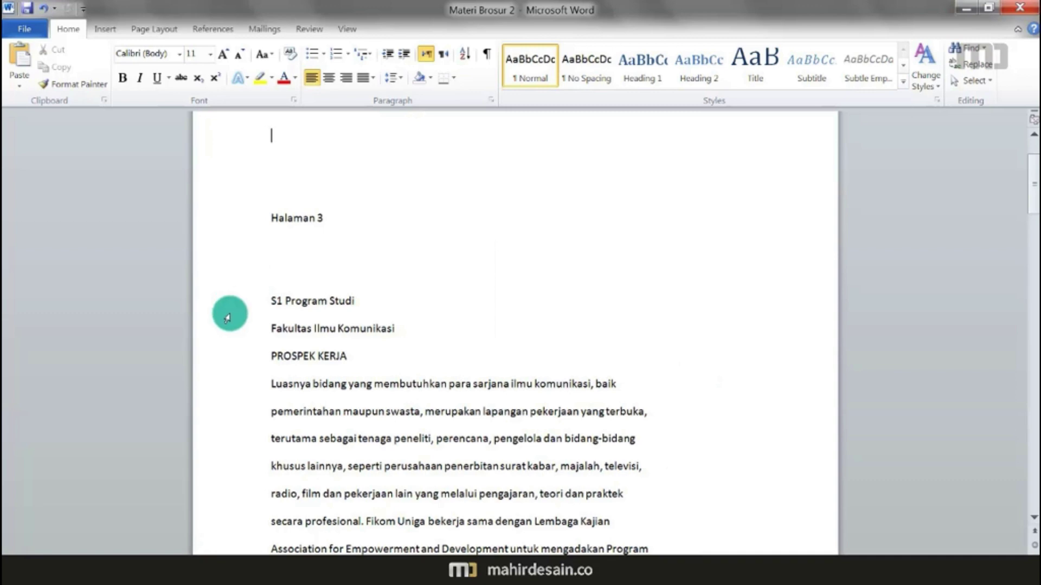
pyautogui.moveTo(269, 232); pyautogui.dragTo(425, 351)
pyautogui.press('Delete')
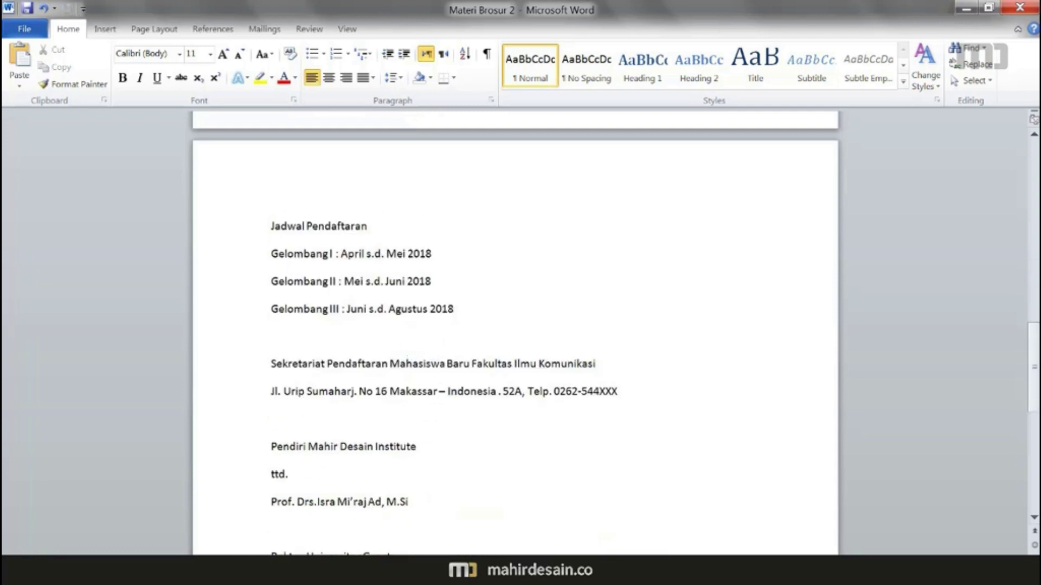
pyautogui.hotkey('alt', 'Tab')
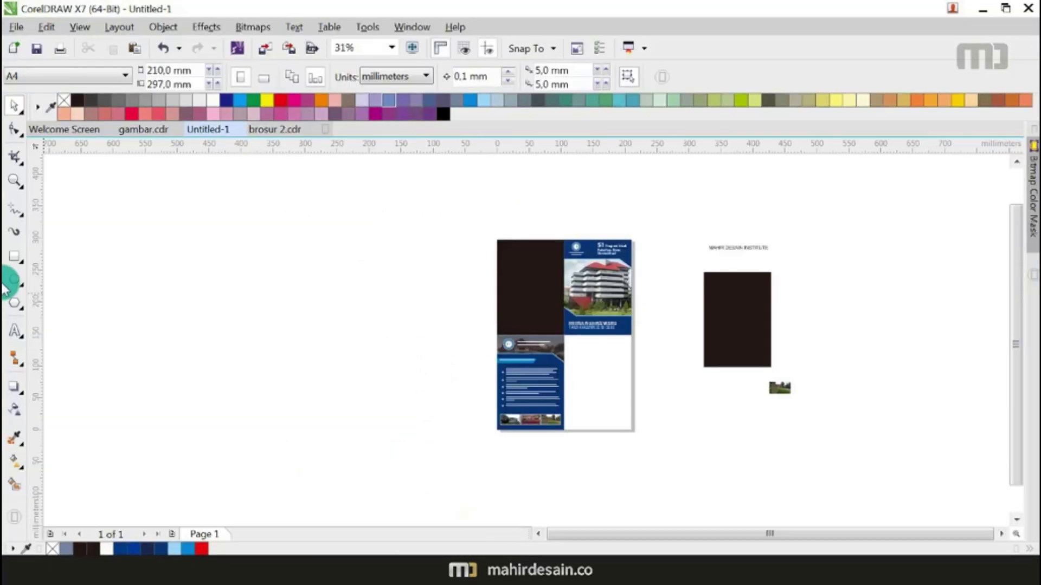
# Step: Paste the Halaman 3 text from Word as a text block on the pasteboard left of the page
pyautogui.click(15, 330)
pyautogui.click(211, 262)
pyautogui.hotkey('ctrl', 'v')
pyautogui.click(437, 450)
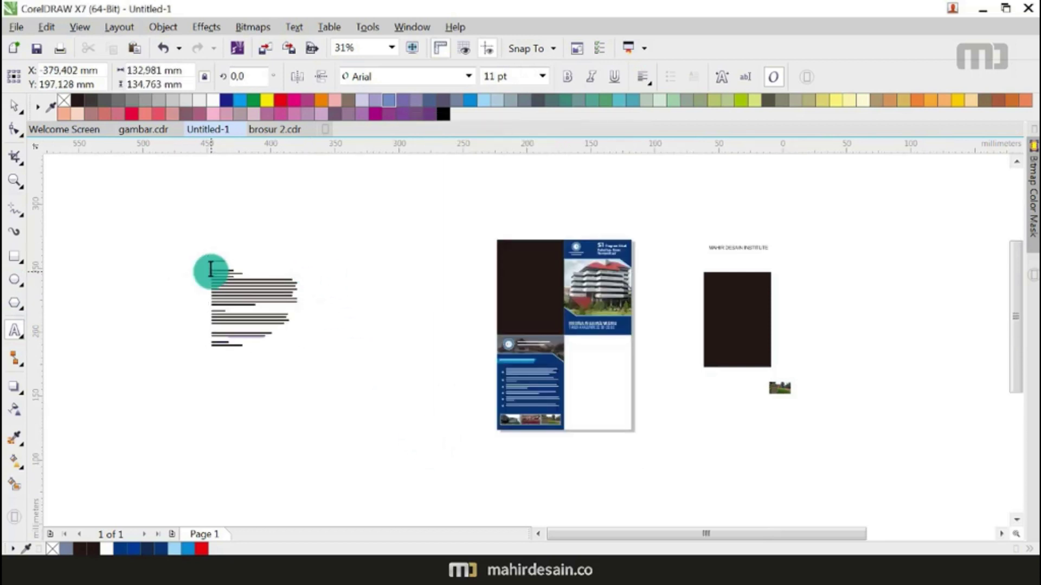
pyautogui.scroll(3, 209, 271)
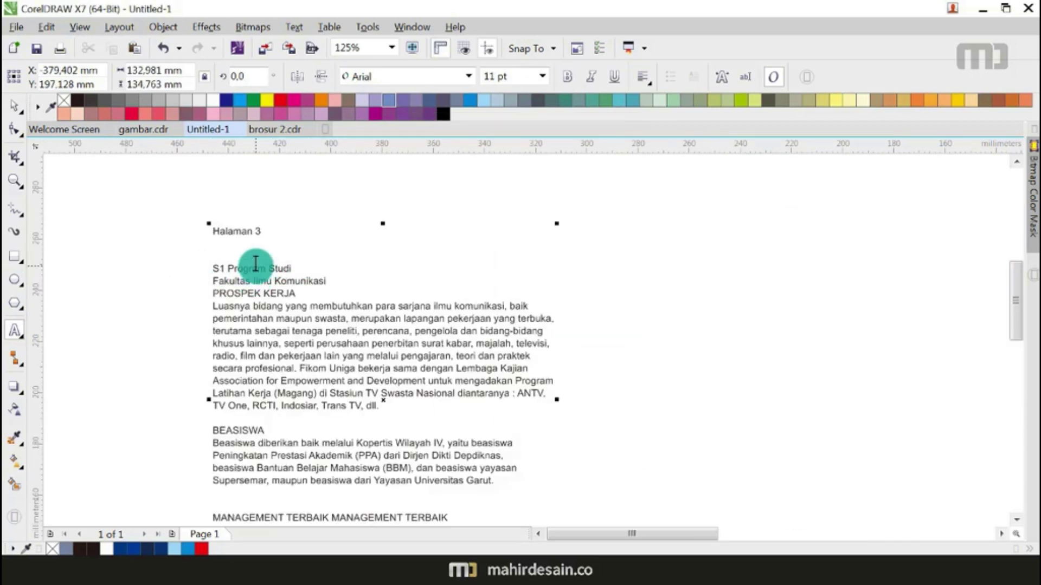
pyautogui.scroll(-3, 255, 264)
# Step: Select and then deselect the dark rectangle beside the page, finishing with the Shape tool active
pyautogui.hotkey('ctrl', 'space')
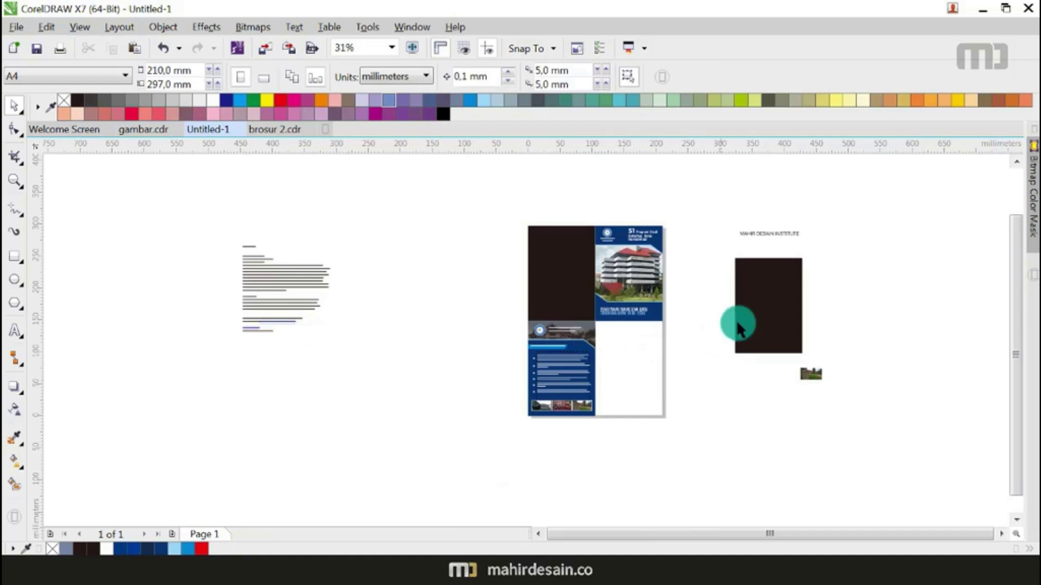
pyautogui.click(761, 320)
pyautogui.click(808, 316)
pyautogui.click(14, 209)
pyautogui.scroll(4, 645, 244)
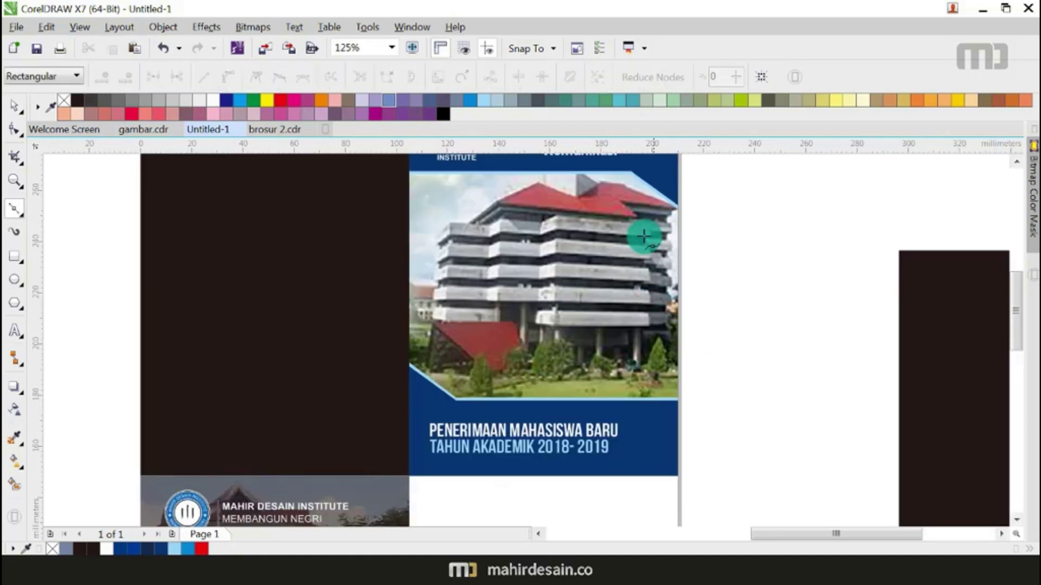
pyautogui.scroll(4, 626, 183)
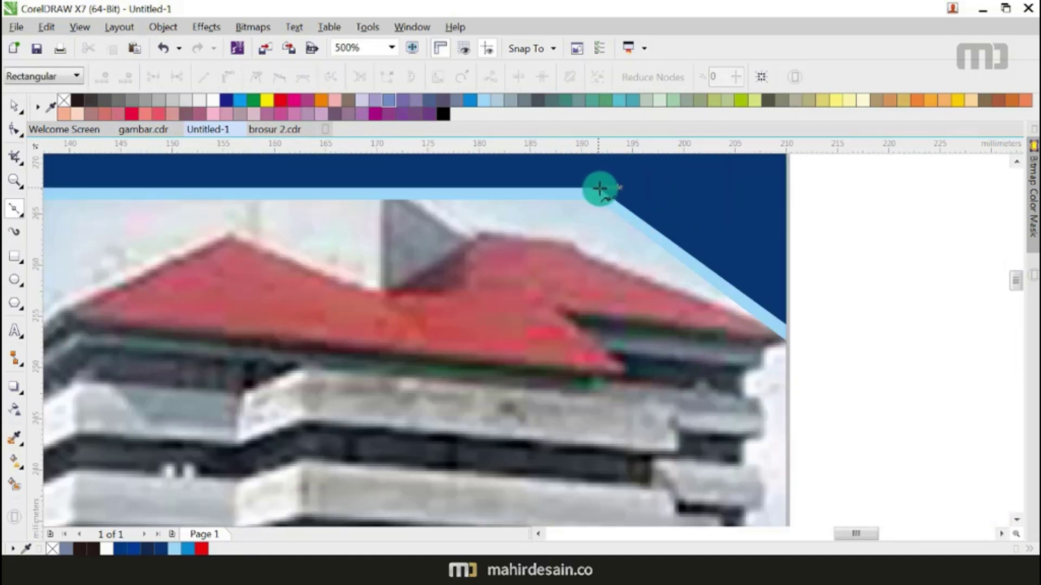
# Step: Copy the cover's diagonal line onto the dark rectangle, enlarge it across the rectangle and mirror it
pyautogui.click(788, 325)
pyautogui.click(15, 104)
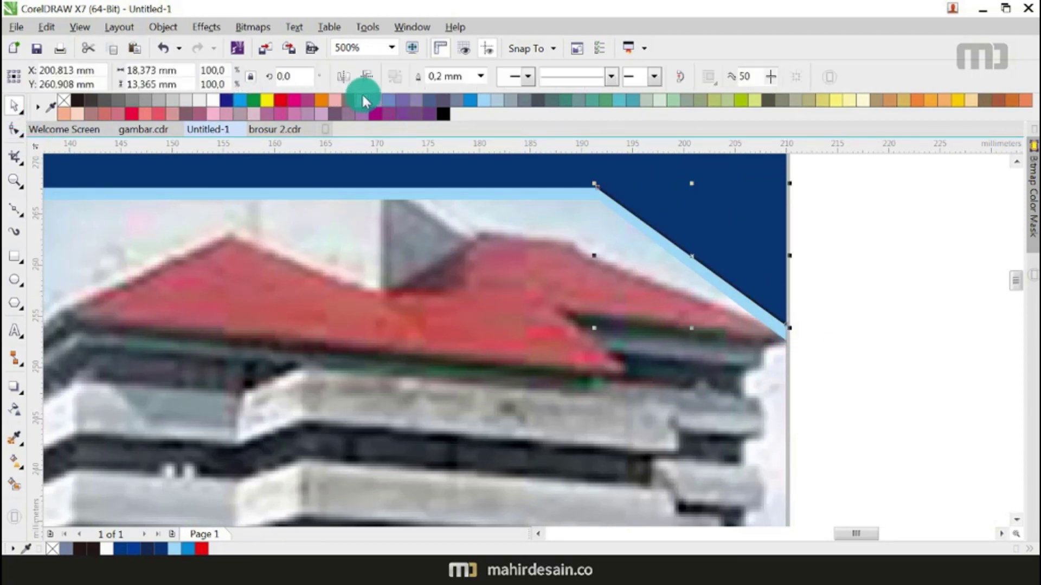
pyautogui.click(362, 81)
pyautogui.scroll(-2, 360, 284)
pyautogui.press('Delete')
pyautogui.hotkey('ctrl', 'z')
pyautogui.moveTo(456, 266); pyautogui.dragTo(714, 426)
pyautogui.scroll(-2, 638, 345)
pyautogui.moveTo(665, 362); pyautogui.dragTo(549, 279)
pyautogui.scroll(4, 713, 323)
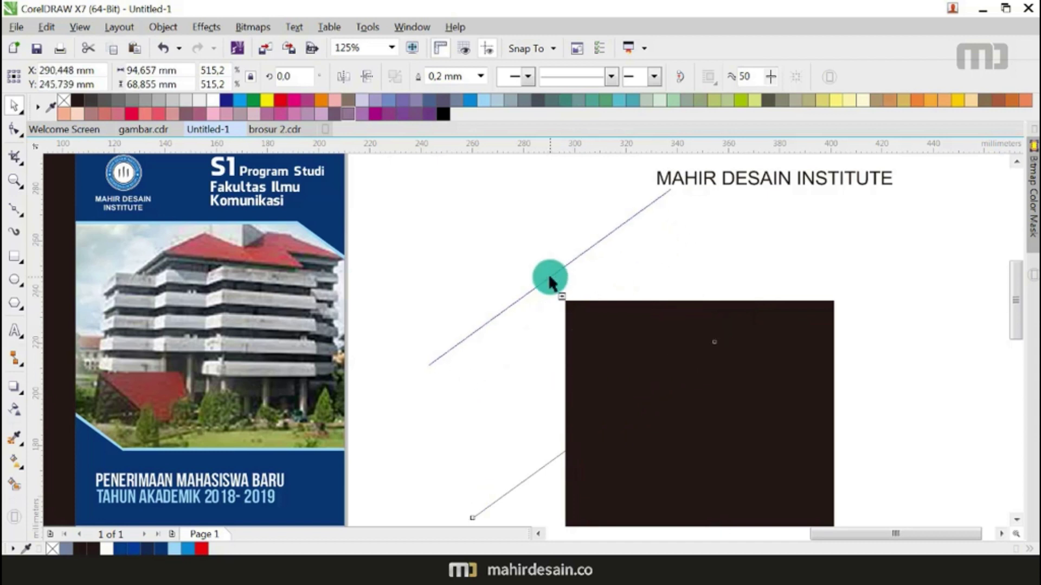
pyautogui.click(365, 77)
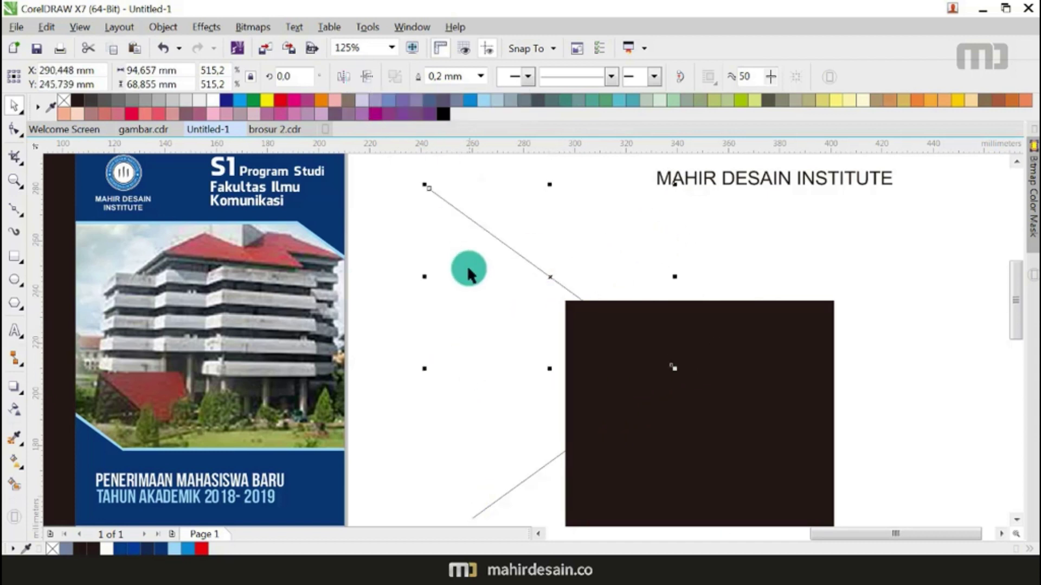
# Step: Give both diagonal lines red outlines and move one so the two lines meet
pyautogui.rightClick(277, 103)
pyautogui.click(469, 380)
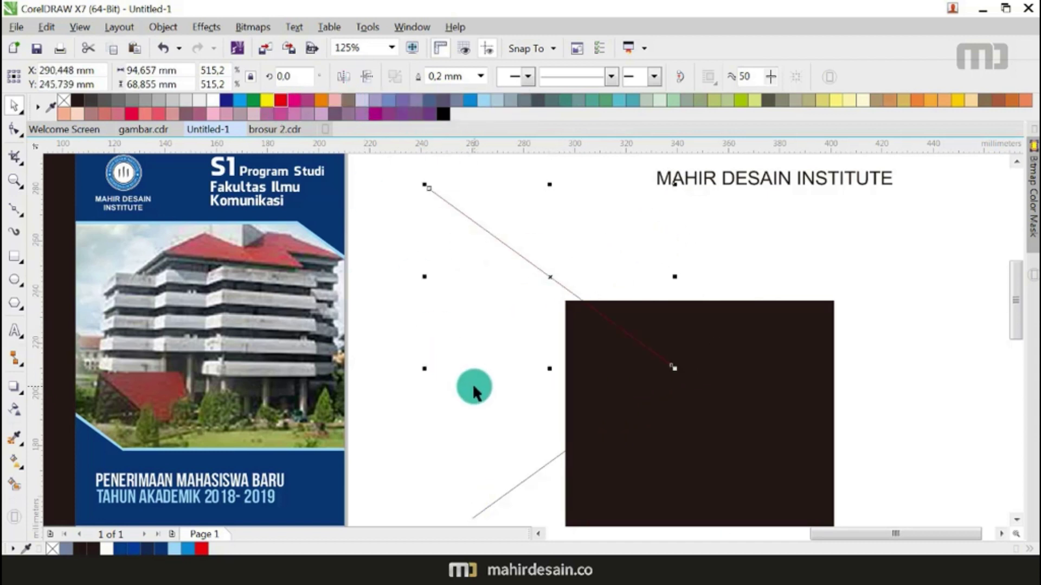
pyautogui.click(538, 467)
pyautogui.rightClick(281, 101)
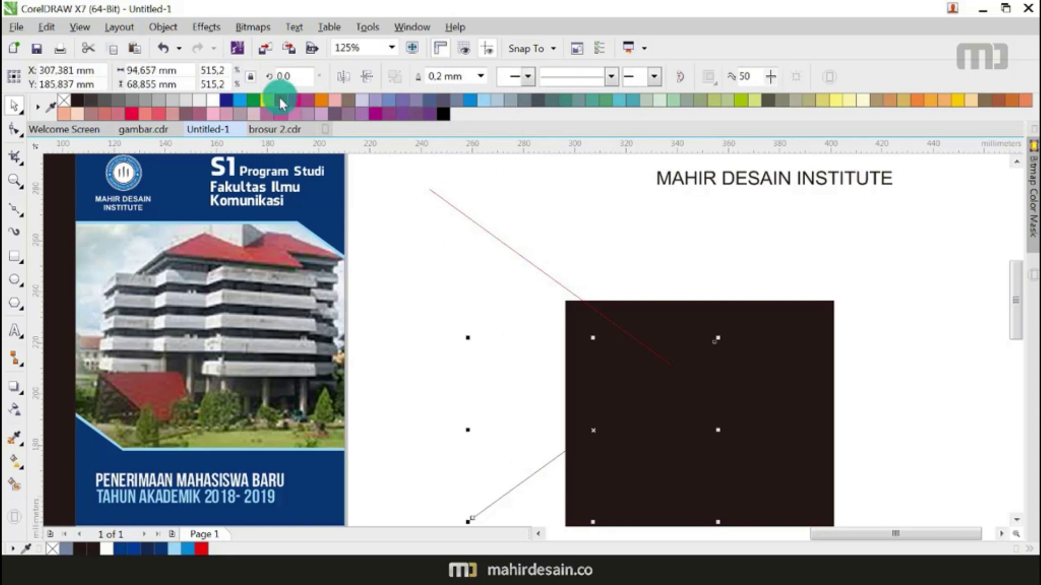
pyautogui.click(416, 351)
pyautogui.moveTo(665, 362); pyautogui.dragTo(707, 343)
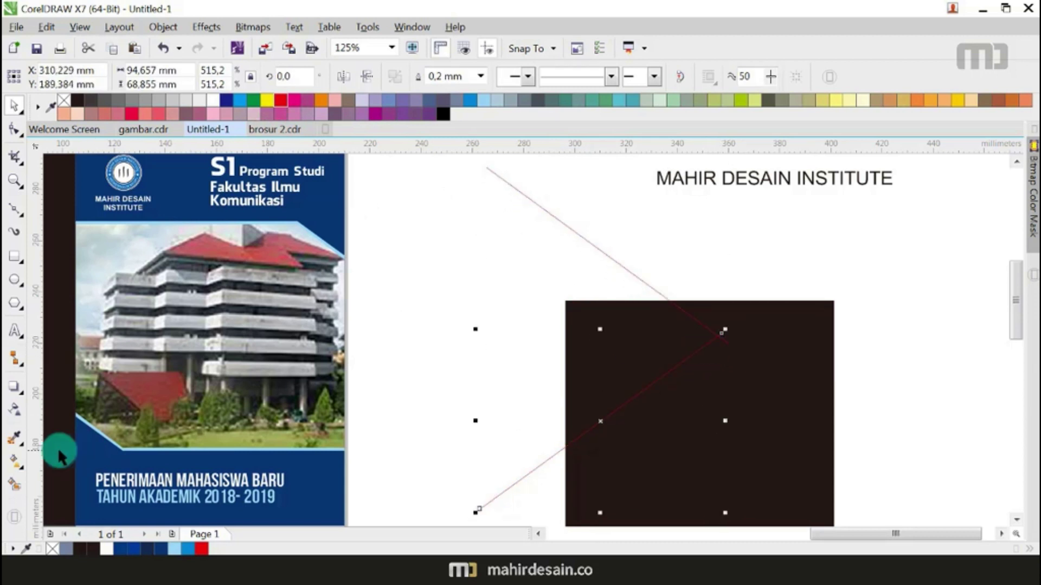
# Step: Smart Fill the corner region enclosed by the red lines, then delete both red lines
pyautogui.click(15, 484)
pyautogui.click(649, 345)
pyautogui.click(15, 105)
pyautogui.click(563, 271)
pyautogui.click(572, 236)
pyautogui.press('Delete')
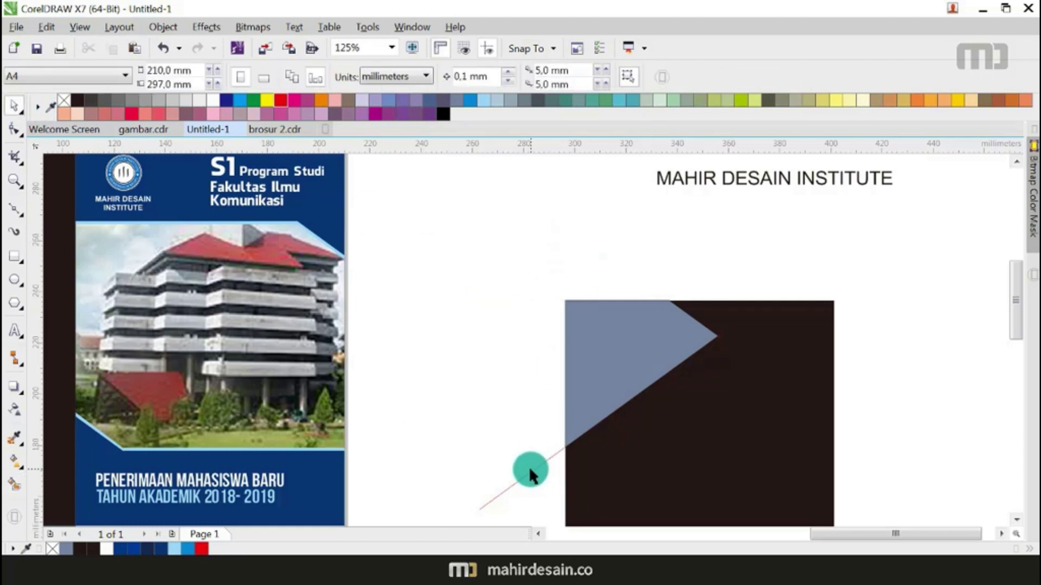
pyautogui.click(540, 460)
pyautogui.press('Delete')
# Step: Recolour the corner shape with the cover's navy using the Color Eyedropper
pyautogui.click(635, 345)
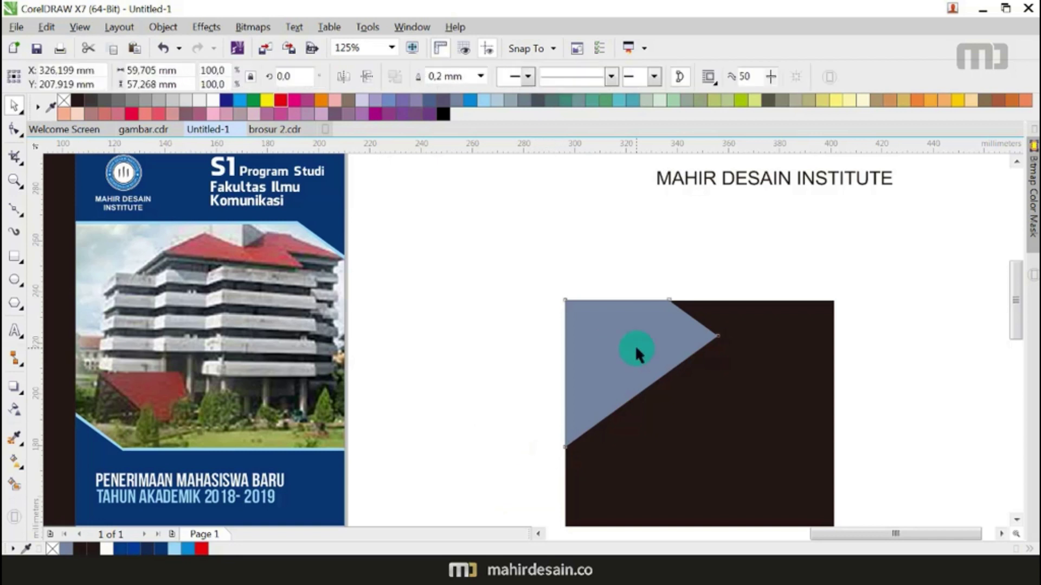
pyautogui.click(13, 438)
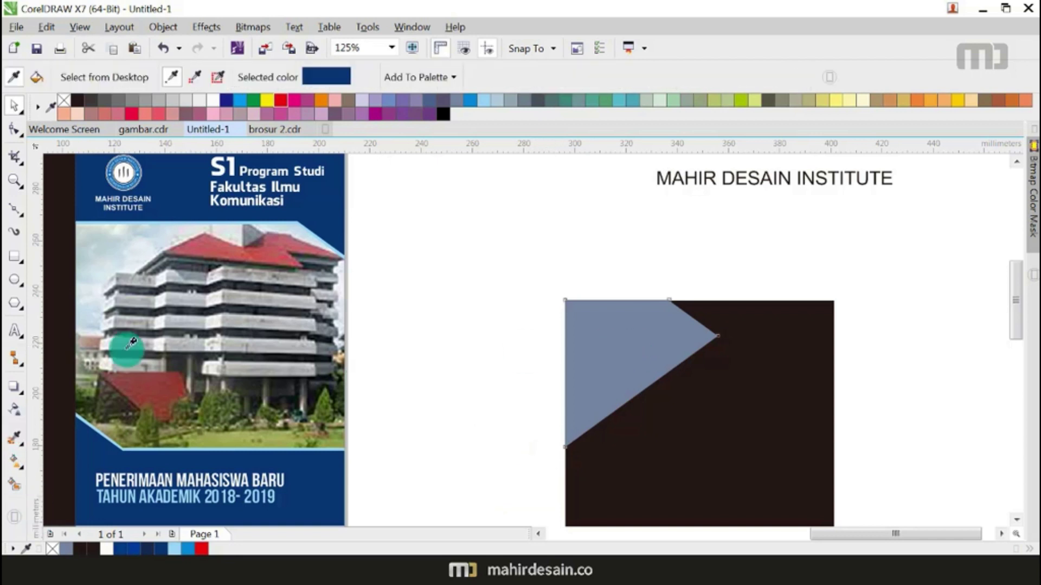
pyautogui.click(327, 191)
pyautogui.click(650, 331)
pyautogui.click(15, 105)
pyautogui.press('space')
pyautogui.click(622, 376)
pyautogui.scroll(2, 624, 379)
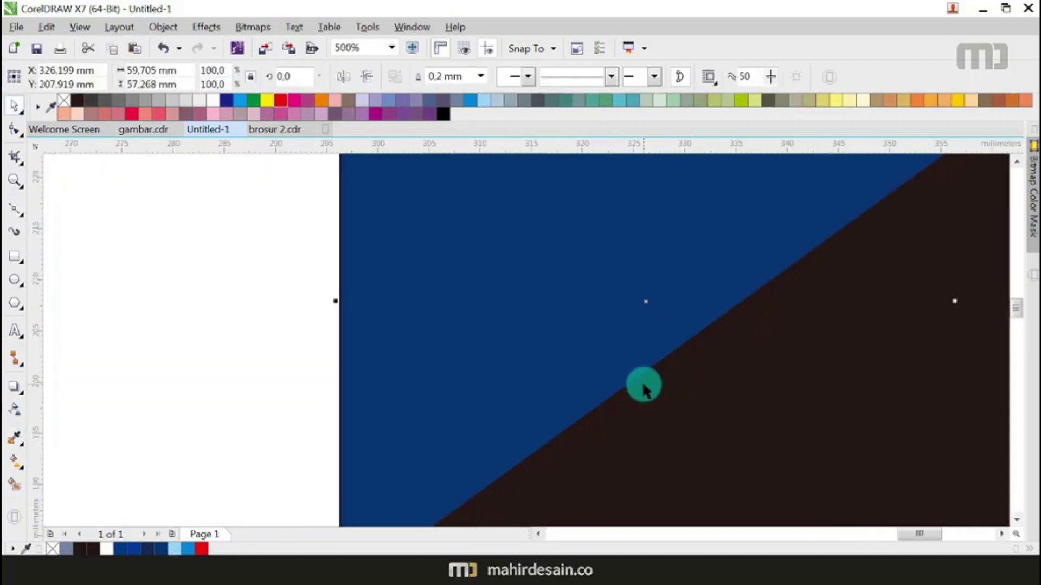
pyautogui.scroll(-1, 626, 326)
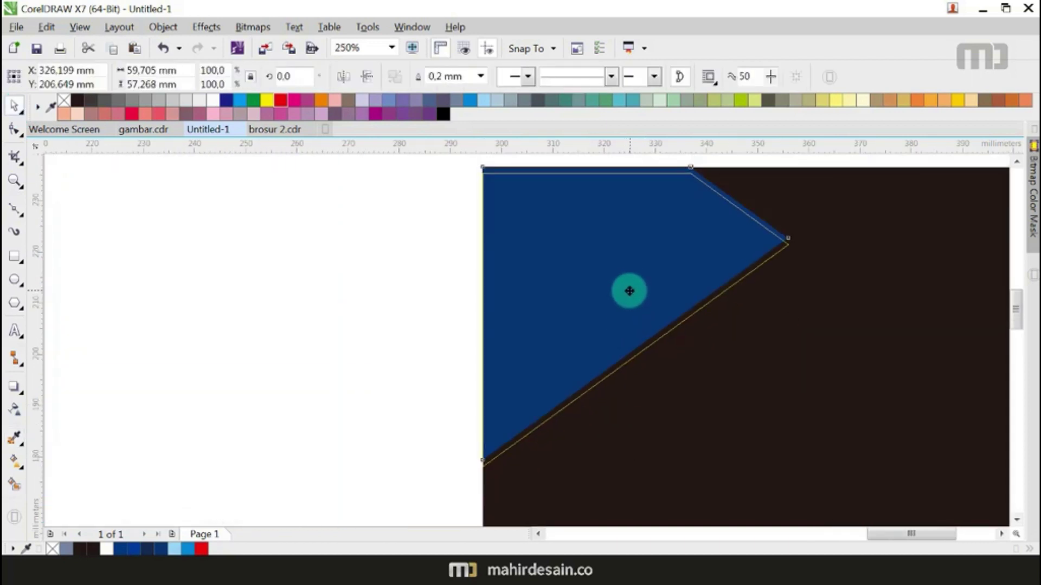
pyautogui.click(462, 306)
pyautogui.scroll(1, 713, 186)
pyautogui.click(710, 187)
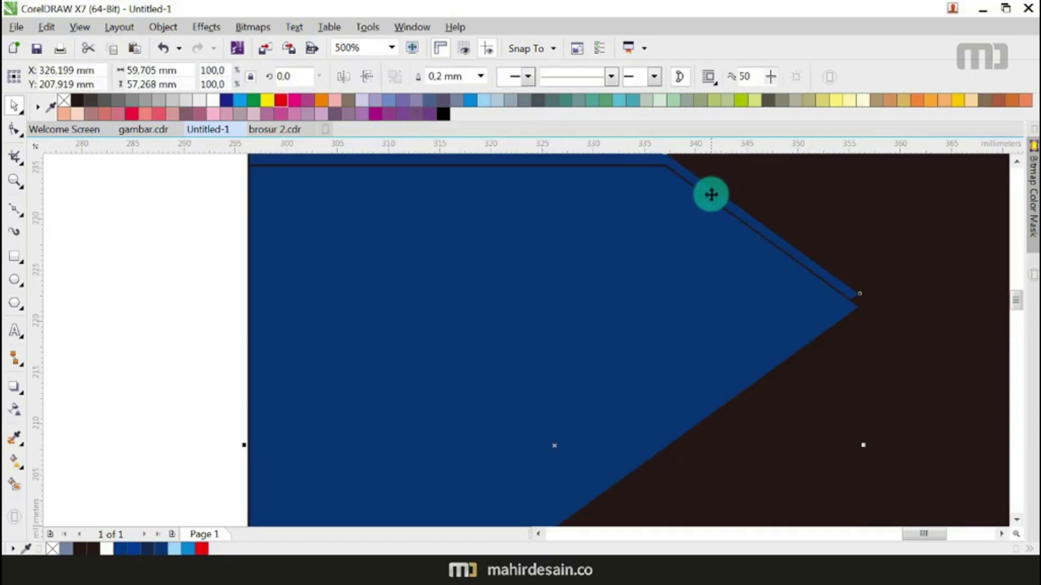
pyautogui.scroll(-1, 625, 261)
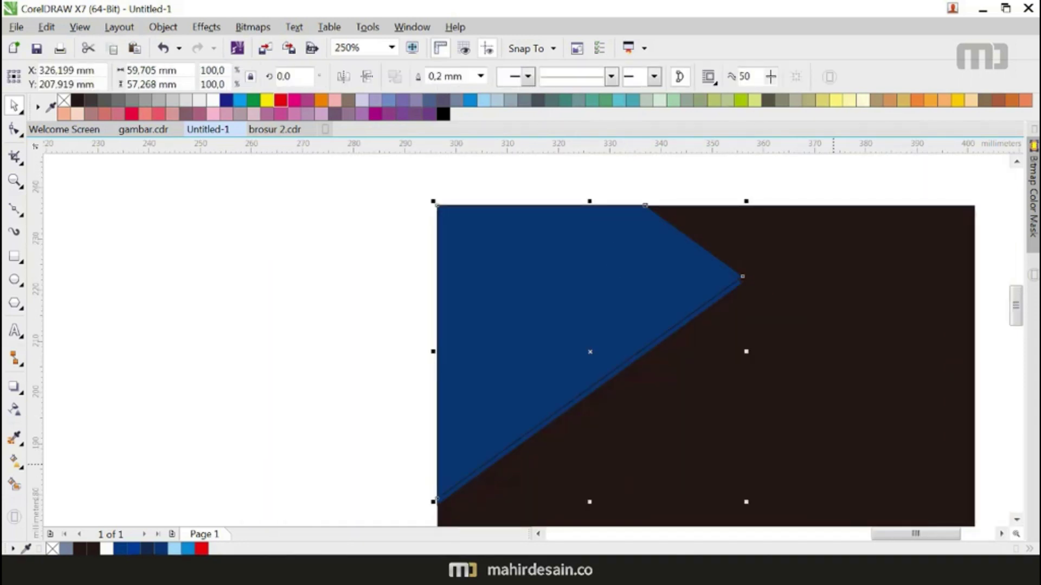
pyautogui.click(313, 253)
pyautogui.scroll(3, 752, 267)
# Step: Colour the thin strip along the corner's diagonal edge light blue
pyautogui.click(752, 267)
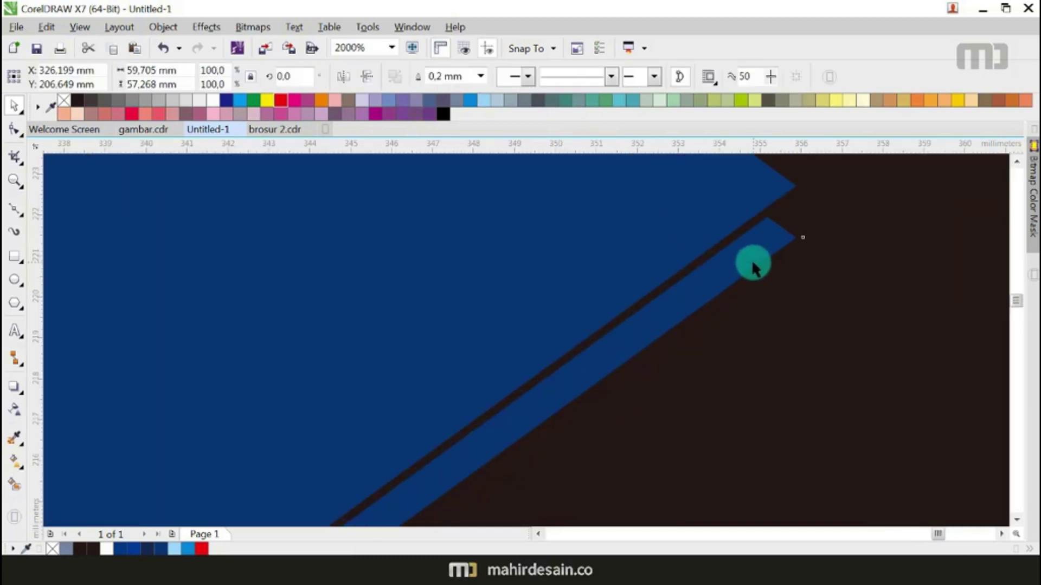
pyautogui.click(478, 105)
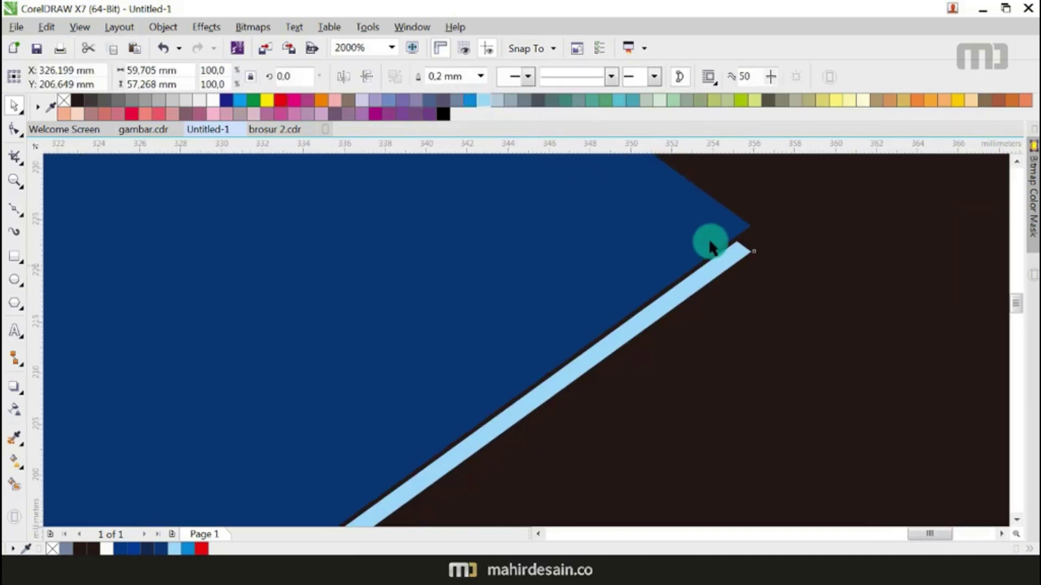
pyautogui.scroll(-4, 706, 262)
pyautogui.moveTo(482, 168); pyautogui.dragTo(795, 414)
pyautogui.click(481, 314)
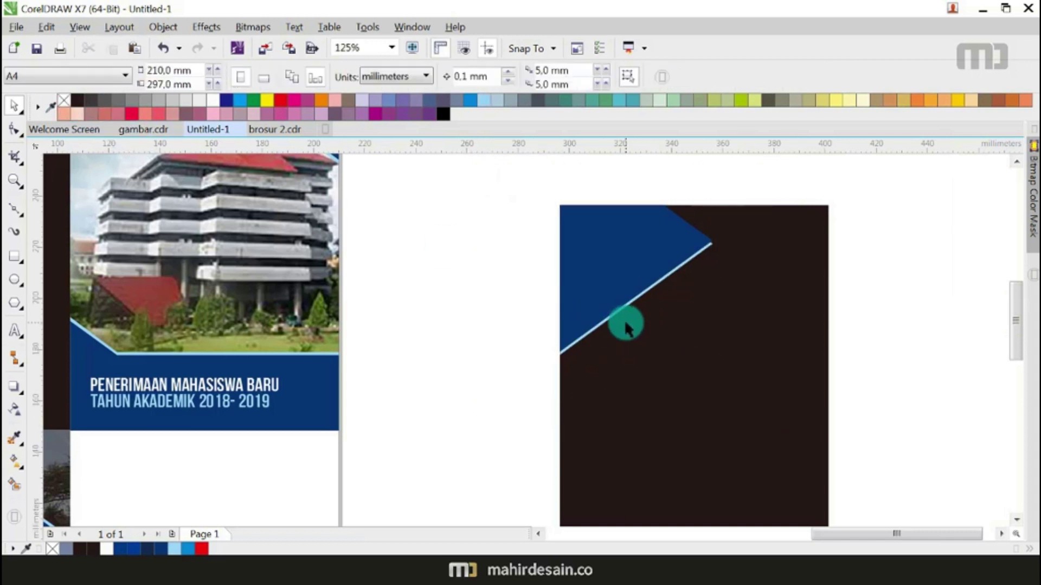
pyautogui.scroll(-1, 624, 321)
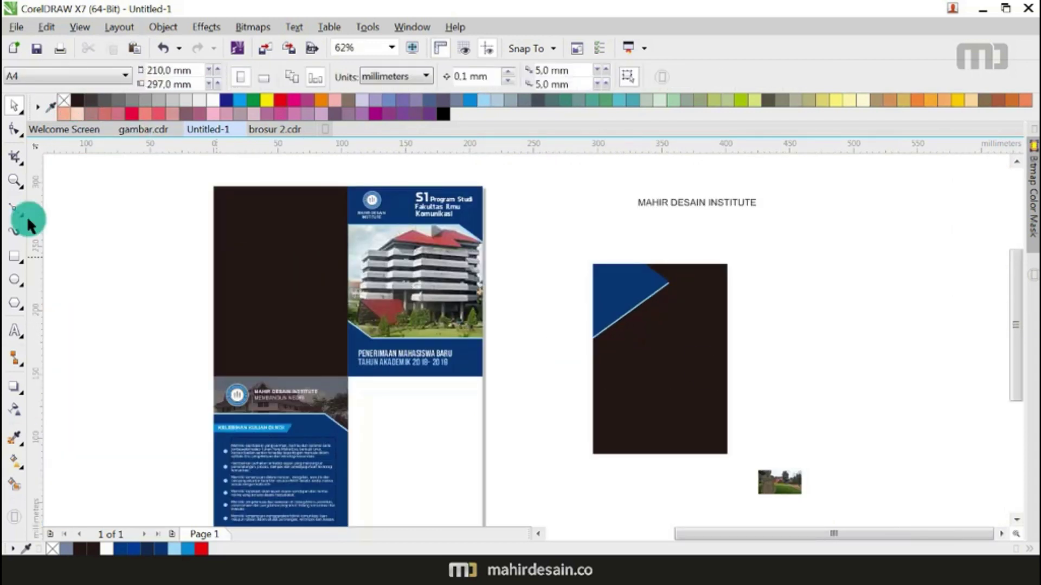
# Step: Draw a rectangle over the panel's lower part, Smart Fill the overlap, and delete the outline rectangle
pyautogui.click(16, 258)
pyautogui.moveTo(576, 472)
pyautogui.mouseDown()
pyautogui.moveTo(739, 337)
pyautogui.moveTo(747, 347)
pyautogui.mouseUp()
pyautogui.click(14, 484)
pyautogui.click(603, 430)
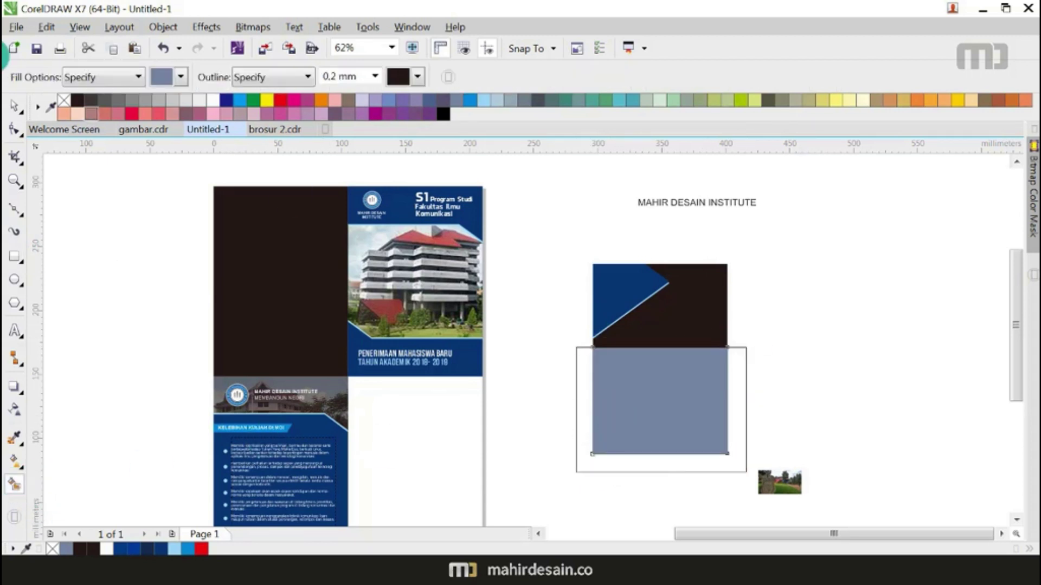
pyautogui.click(19, 105)
pyautogui.click(665, 375)
pyautogui.click(746, 382)
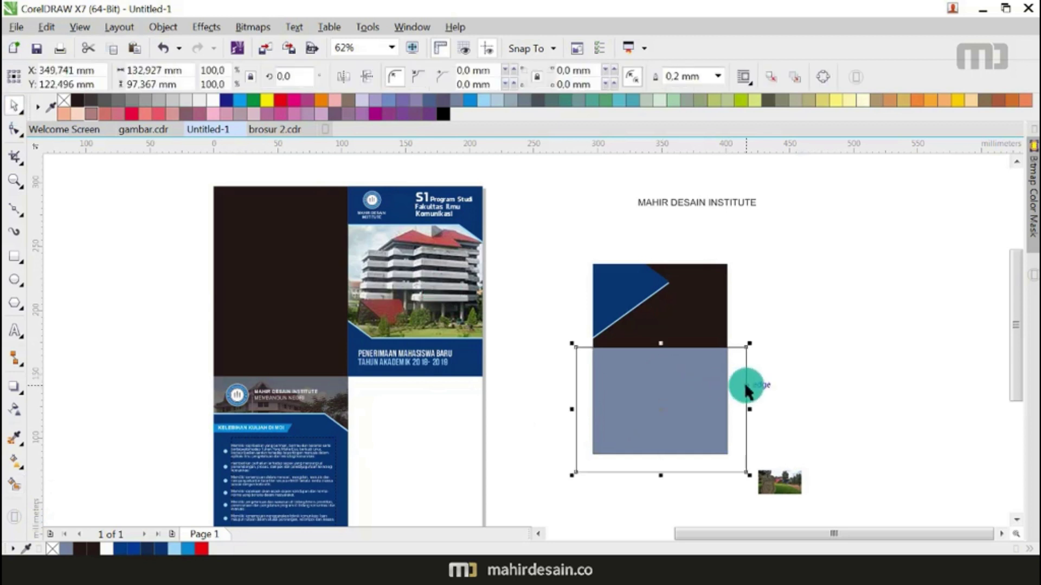
pyautogui.press('Delete')
# Step: Fill the lower panel shape with navy sampled from the corner shape
pyautogui.click(19, 438)
pyautogui.click(599, 321)
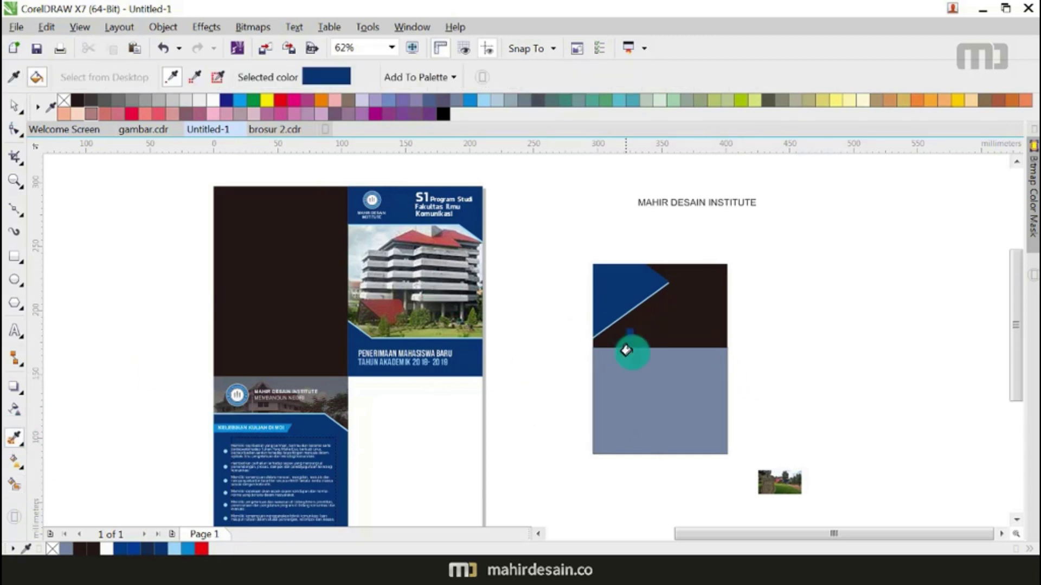
pyautogui.click(628, 349)
pyautogui.click(14, 110)
pyautogui.click(757, 305)
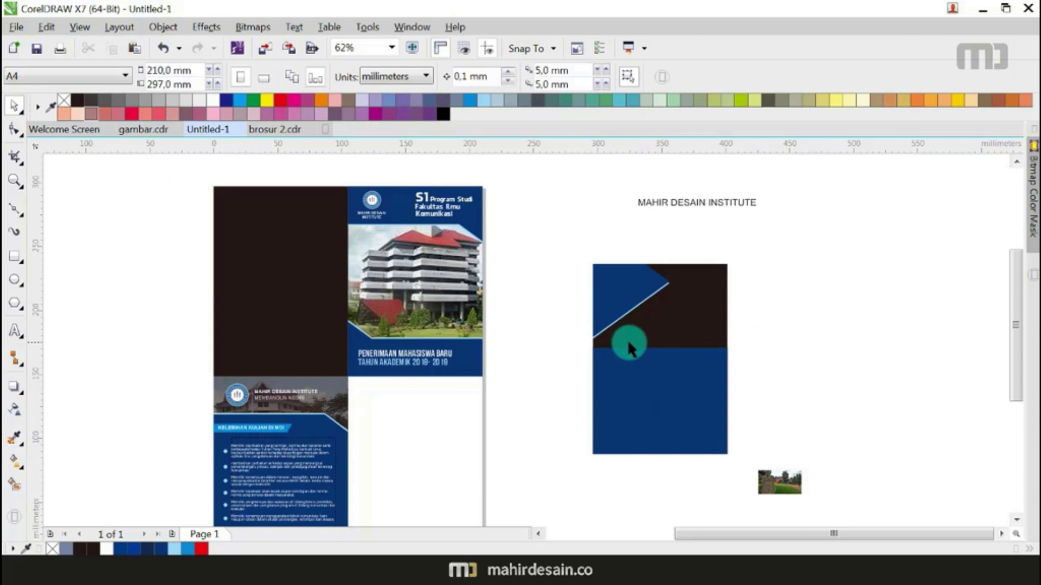
# Step: Move the pasted Halaman 3 text block beside the back panel
pyautogui.scroll(-3, 572, 347)
pyautogui.moveTo(386, 350); pyautogui.dragTo(630, 347)
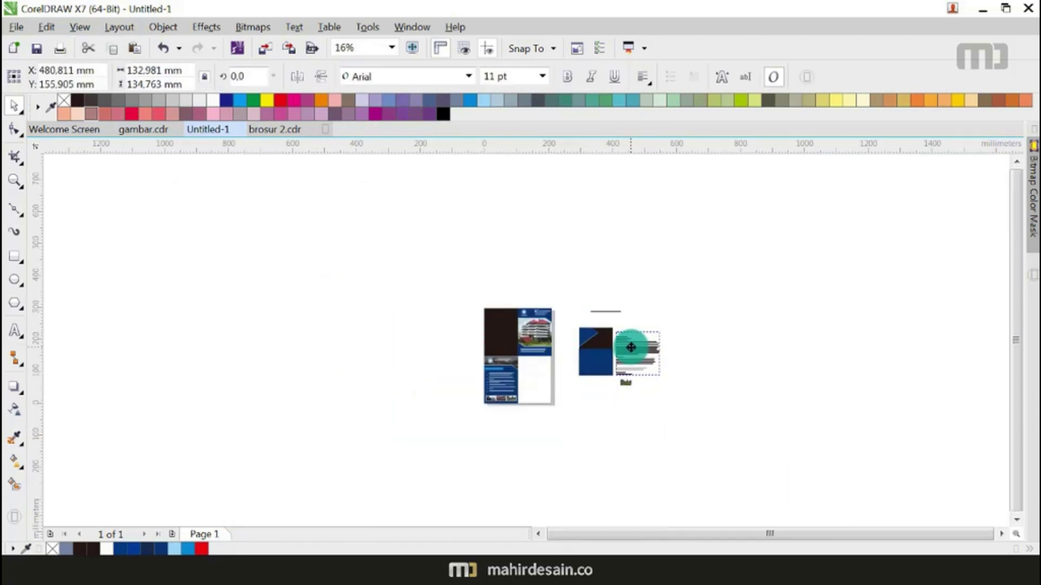
pyautogui.scroll(3, 625, 349)
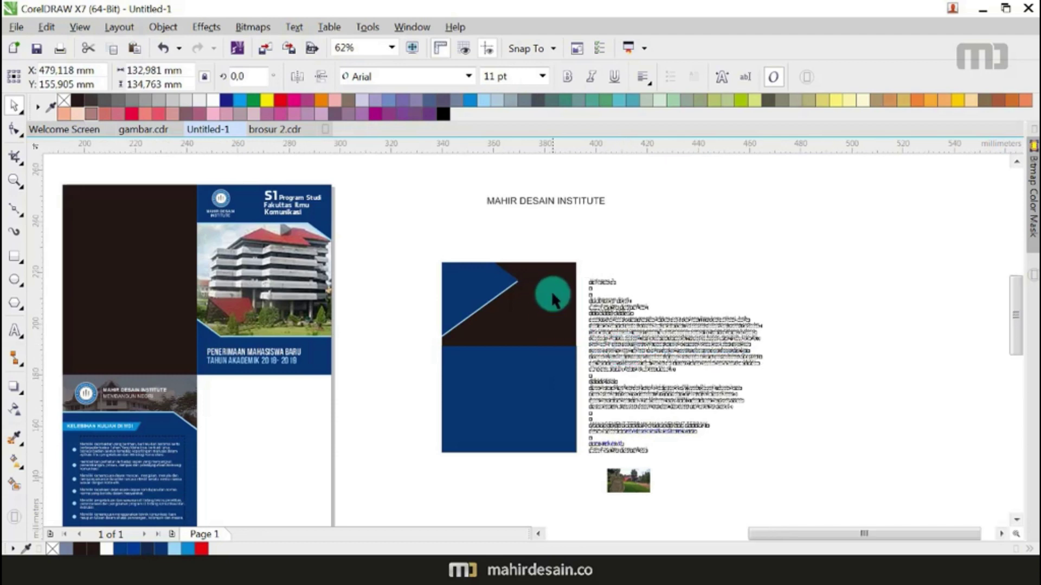
pyautogui.scroll(2, 552, 294)
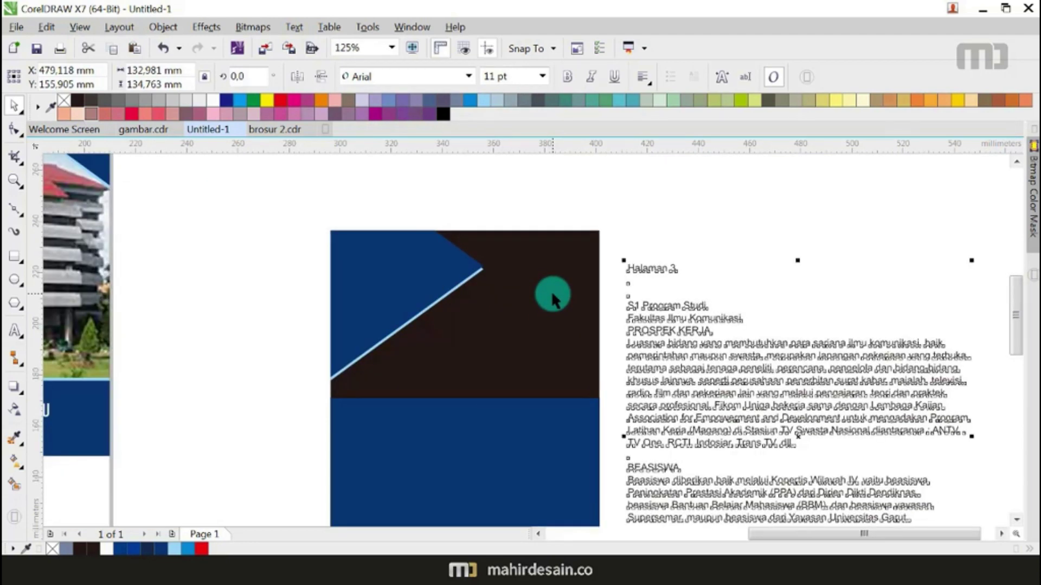
pyautogui.click(710, 268)
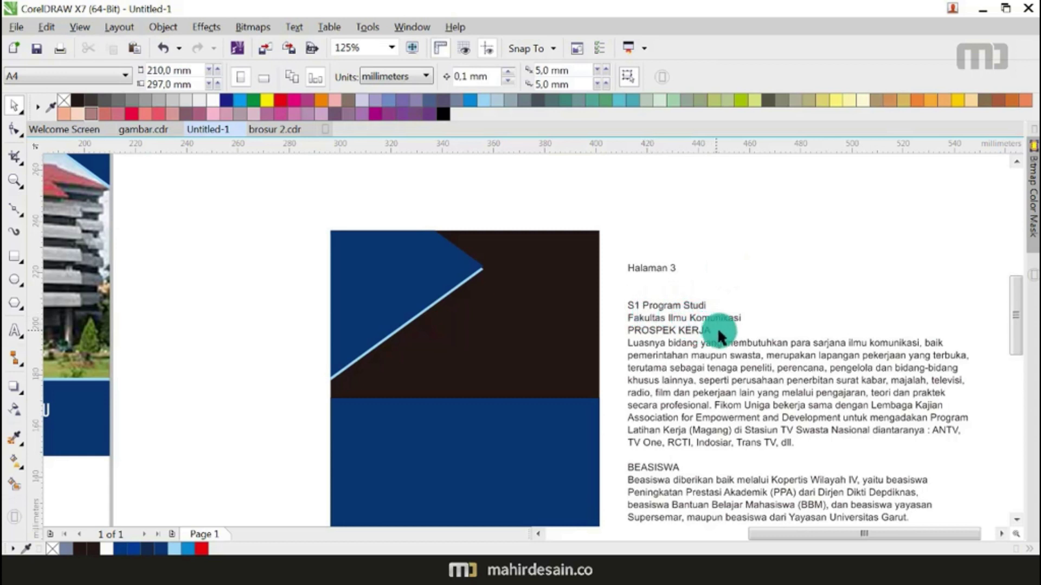
# Step: Copy the 'S1 Program Studi Fakultas Ilmu Komunikasi' heading from the cover and shrink it into the navy corner
pyautogui.scroll(-2, 721, 327)
pyautogui.moveTo(430, 208); pyautogui.dragTo(337, 251)
pyautogui.moveTo(374, 223); pyautogui.dragTo(555, 298)
pyautogui.scroll(2, 555, 298)
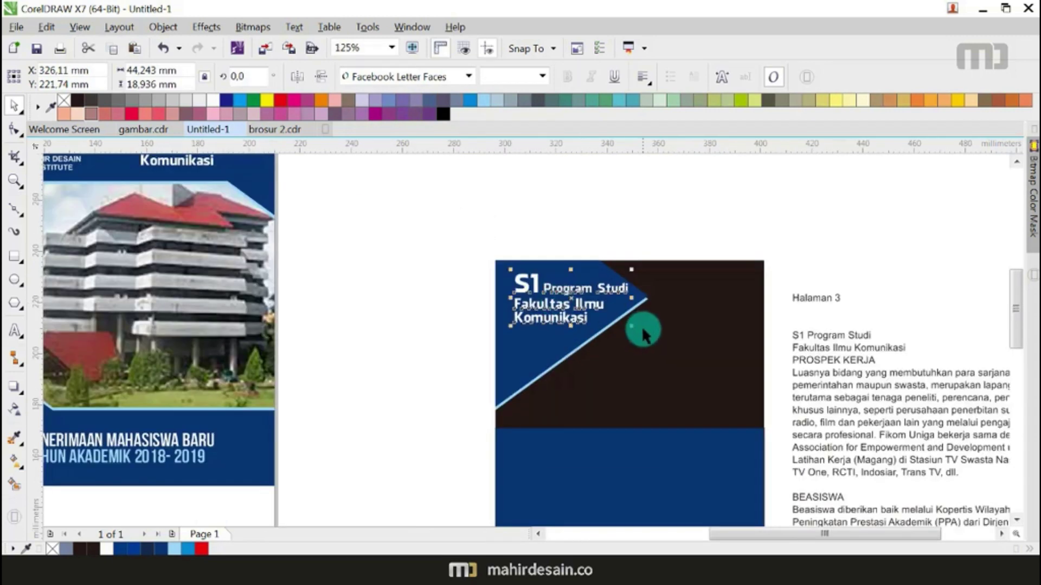
pyautogui.moveTo(632, 326); pyautogui.dragTo(594, 296)
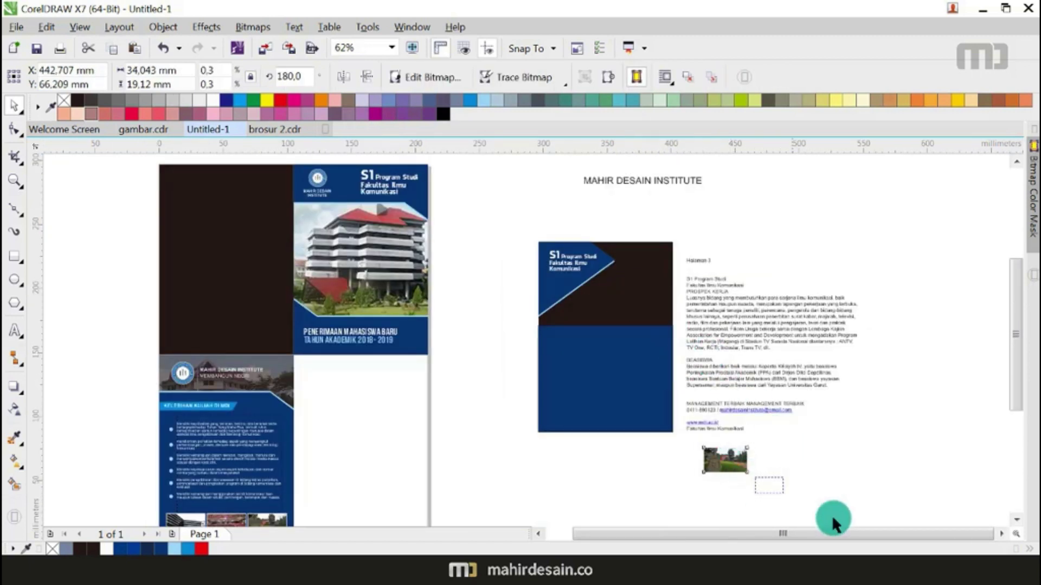
# Step: Enlarge the campus photo and place it inside the back panel's top frame as a PowerClip
pyautogui.click(757, 480)
pyautogui.click(742, 459)
pyautogui.moveTo(747, 447); pyautogui.dragTo(895, 362)
pyautogui.moveTo(842, 420); pyautogui.dragTo(924, 449)
pyautogui.click(162, 27)
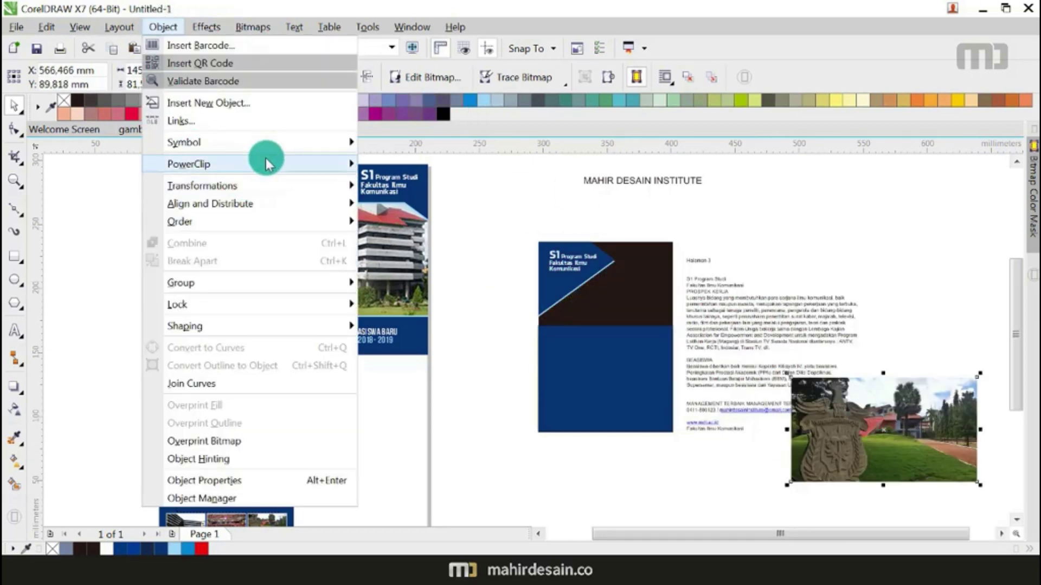
pyautogui.moveTo(297, 165)
pyautogui.click(390, 163)
pyautogui.click(607, 284)
# Step: Edit the PowerClip to shift the photo so the lawn and trees show
pyautogui.rightClick(612, 294)
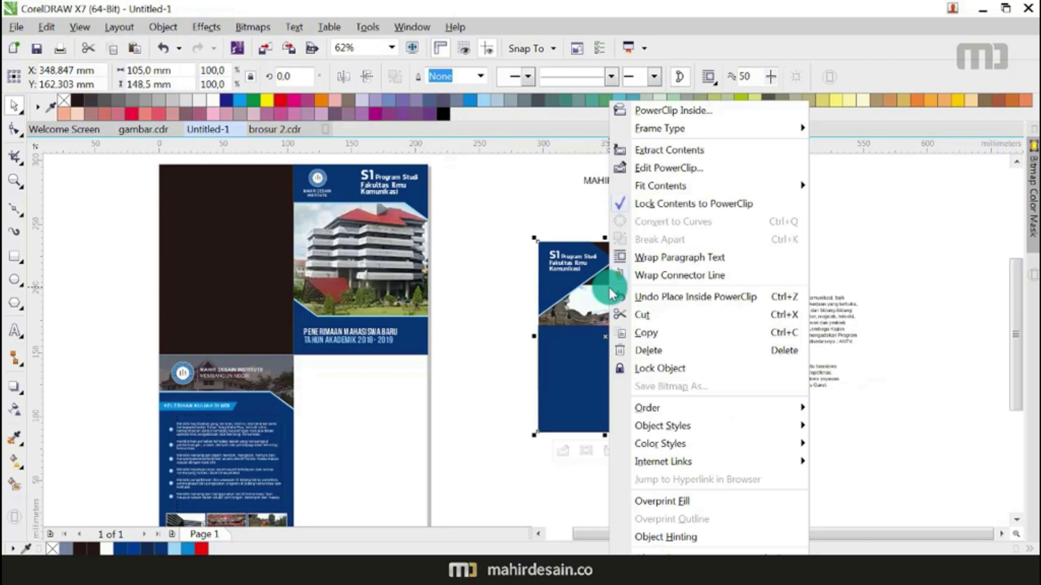
pyautogui.click(650, 168)
pyautogui.moveTo(598, 281); pyautogui.dragTo(608, 277)
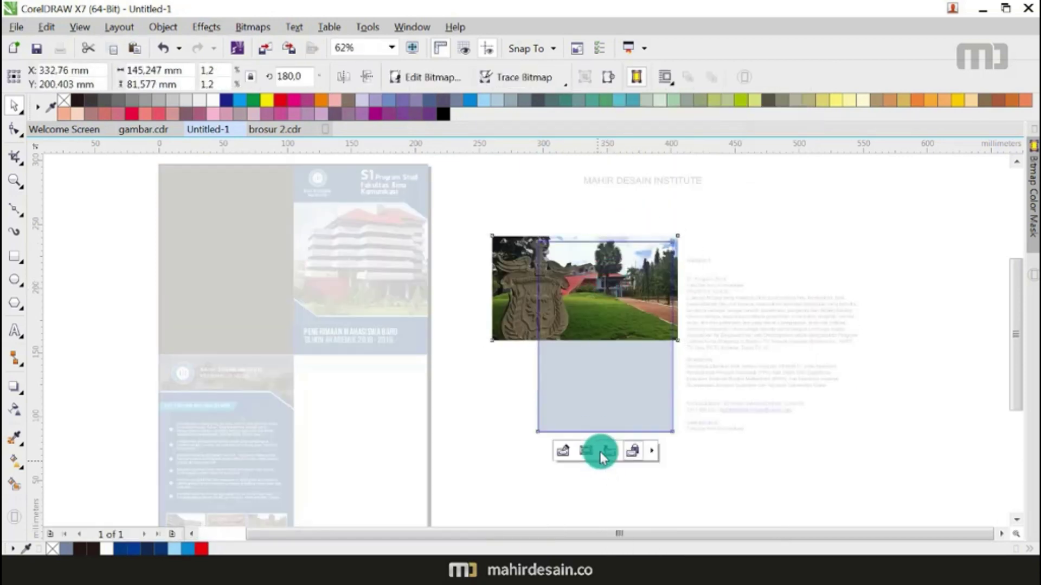
pyautogui.click(600, 453)
pyautogui.click(805, 492)
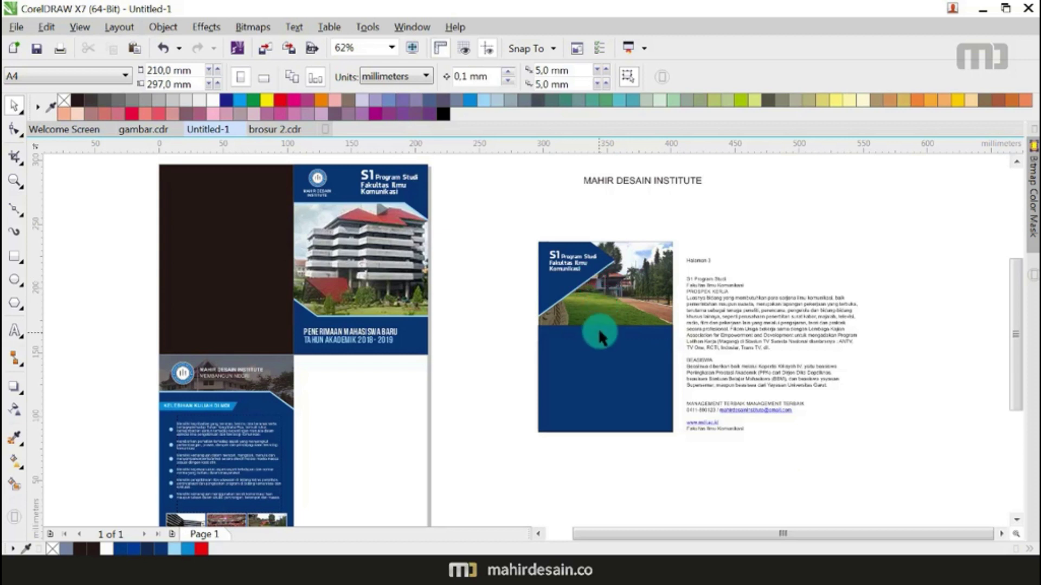
pyautogui.moveTo(598, 331); pyautogui.dragTo(727, 268)
pyautogui.moveTo(240, 329)
pyautogui.mouseDown()
pyautogui.moveTo(376, 353)
pyautogui.moveTo(341, 351)
pyautogui.mouseUp()
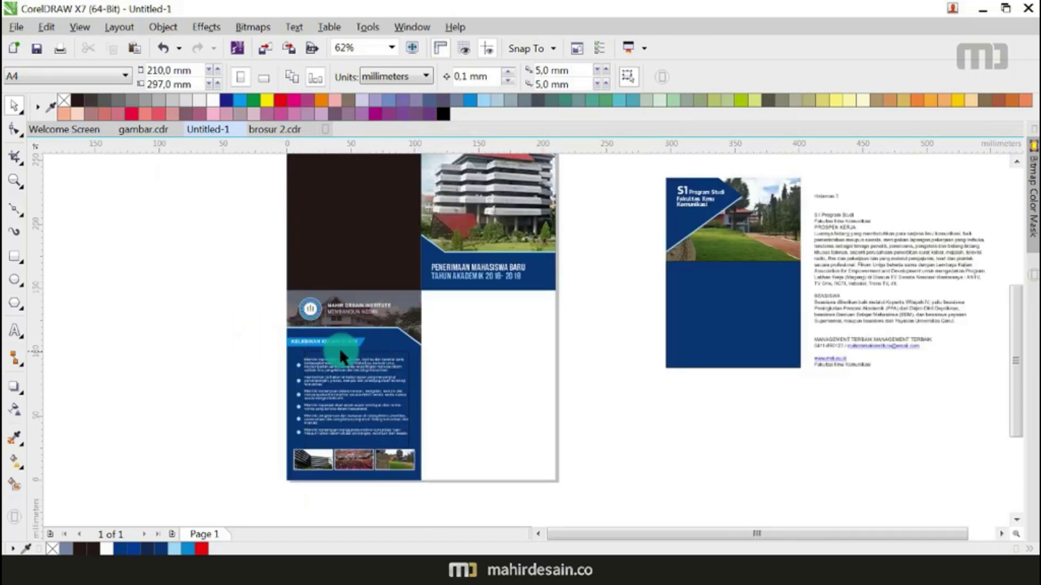
# Step: Ungroup the left brochure and copy its KELEBIHAN KULIAH DI MDI banner onto the right panel
pyautogui.click(327, 340)
pyautogui.rightClick(328, 340)
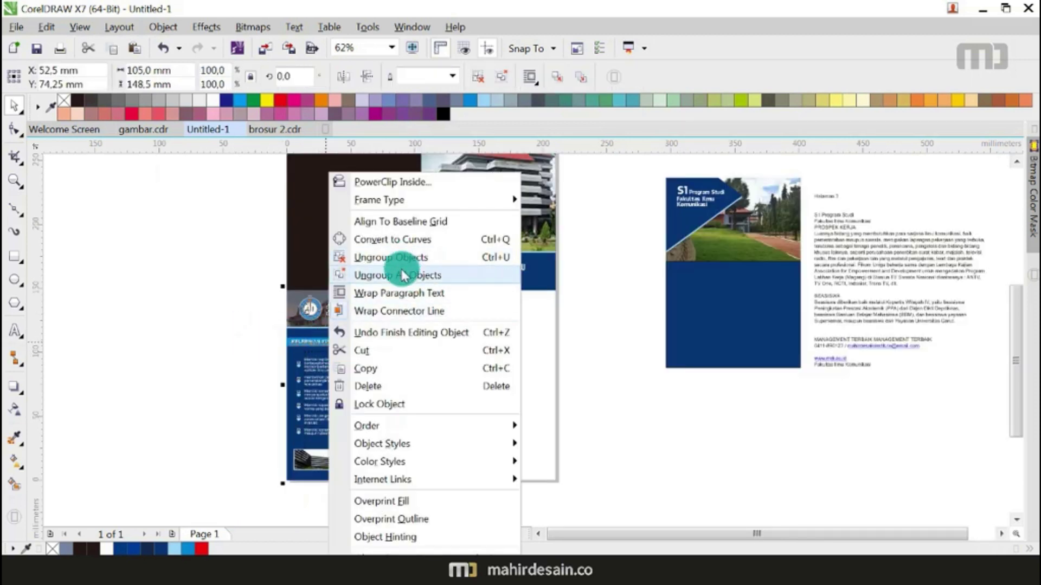
pyautogui.click(403, 276)
pyautogui.click(213, 320)
pyautogui.moveTo(376, 349); pyautogui.dragTo(725, 251)
# Step: Delete the KELEBIHAN heading text from the copied banner
pyautogui.scroll(3, 716, 272)
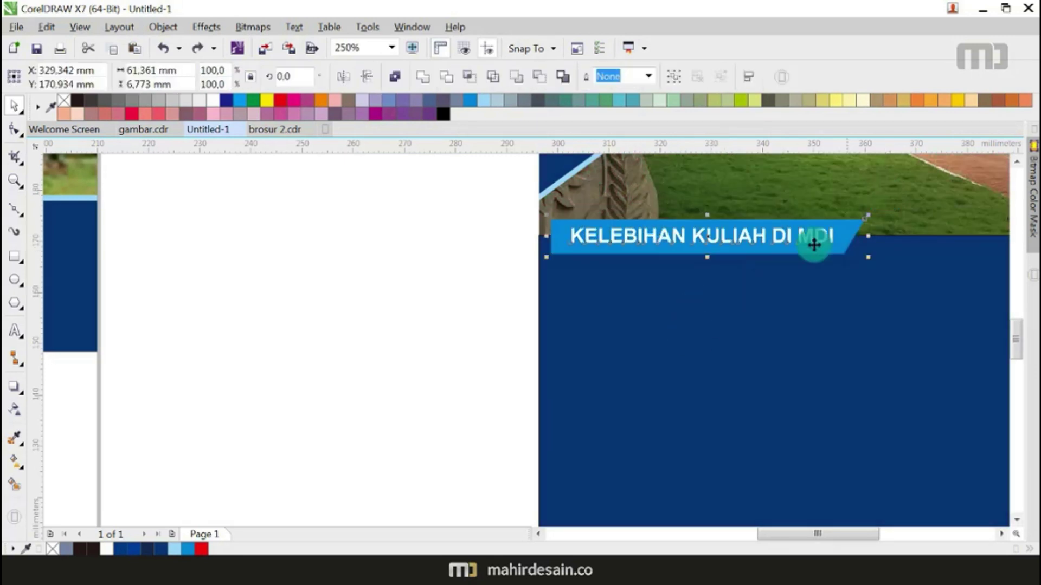
pyautogui.click(660, 308)
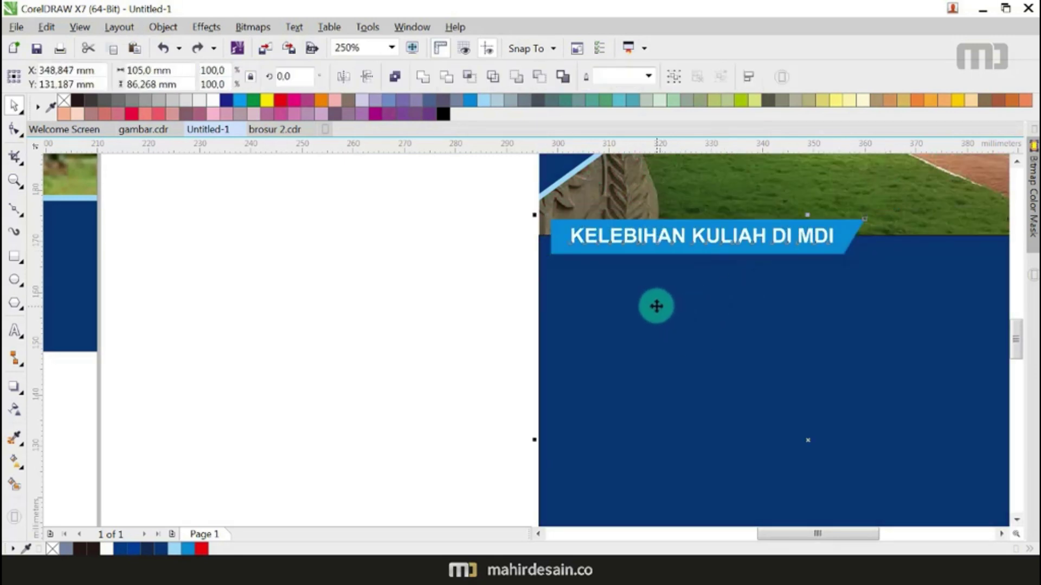
pyautogui.click(515, 297)
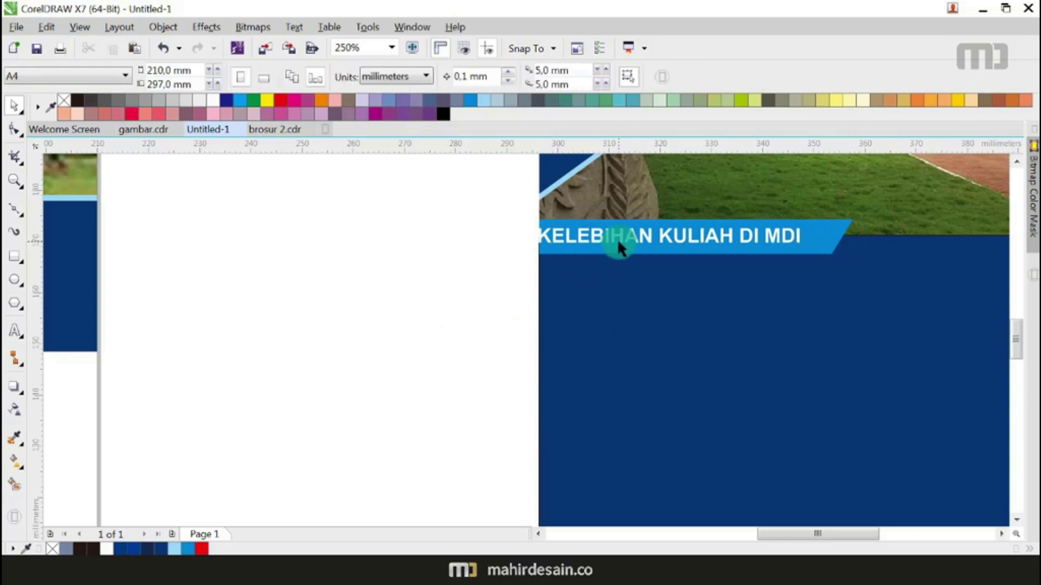
pyautogui.moveTo(618, 242); pyautogui.dragTo(636, 240)
pyautogui.press('Delete')
# Step: Split the PROSPEK KERJA line out of the right-hand paragraph text as separate text
pyautogui.scroll(-4, 600, 306)
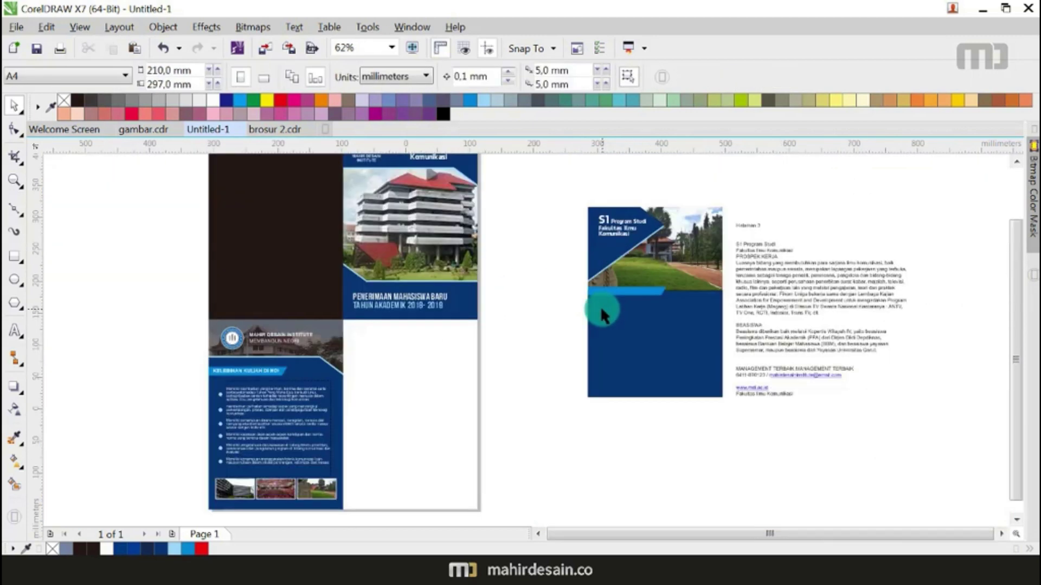
pyautogui.scroll(4, 786, 242)
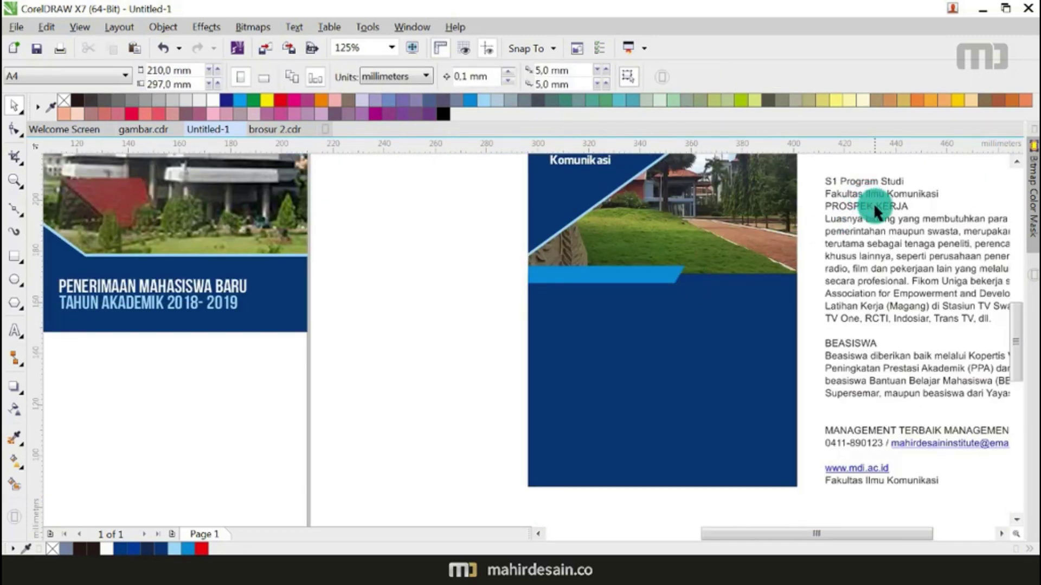
pyautogui.click(897, 206)
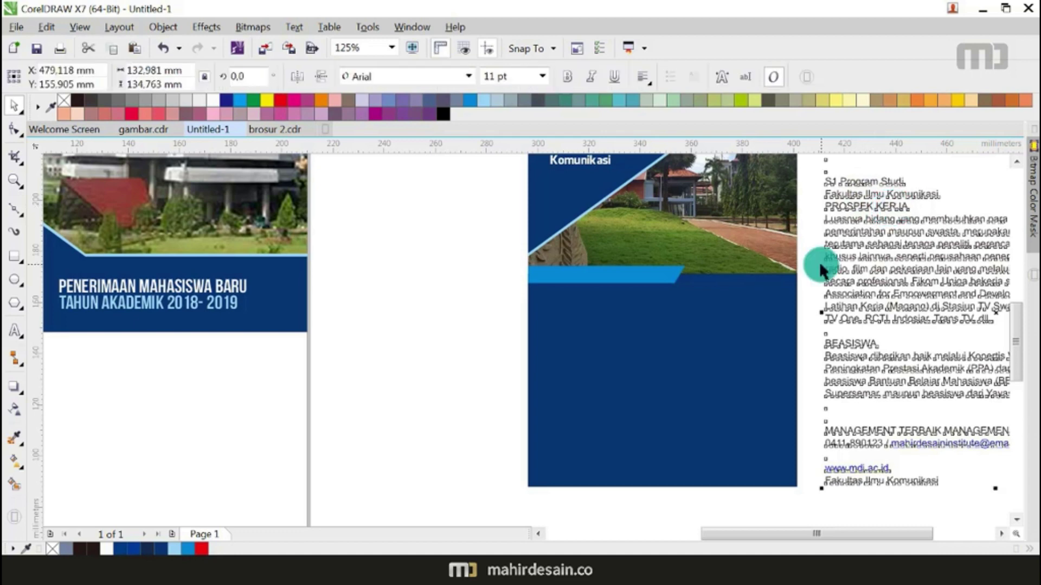
pyautogui.scroll(-2, 819, 261)
pyautogui.scroll(2, 857, 239)
pyautogui.doubleClick(864, 226)
pyautogui.moveTo(871, 228); pyautogui.dragTo(526, 342)
pyautogui.click(14, 106)
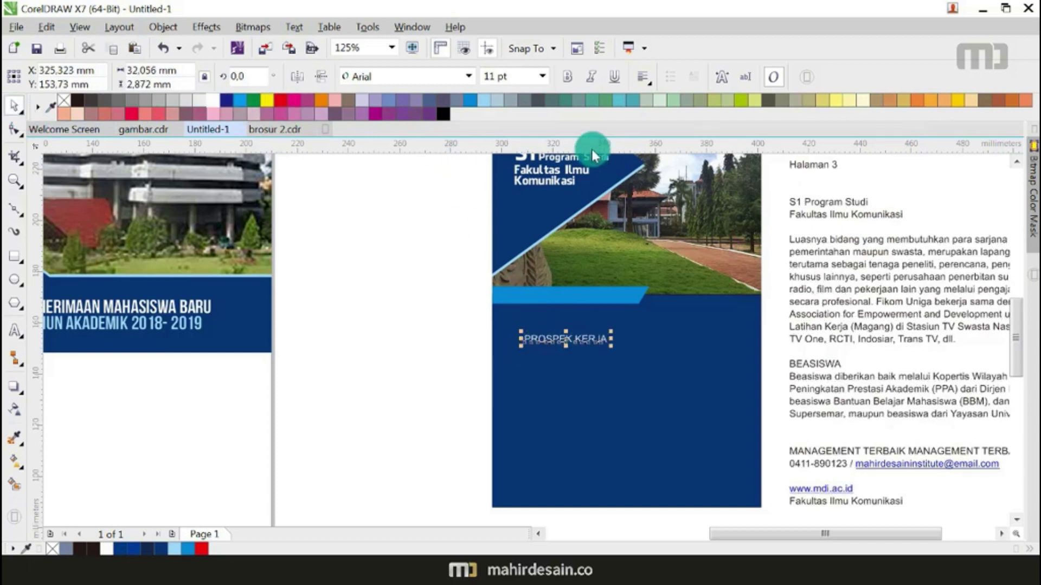
# Step: Place the PROSPEK KERJA text on the light-blue banner, enlarged to about 13 pt
pyautogui.scroll(2, 558, 332)
pyautogui.moveTo(569, 344); pyautogui.dragTo(540, 256)
pyautogui.moveTo(619, 262); pyautogui.dragTo(657, 278)
pyautogui.moveTo(631, 259); pyautogui.dragTo(668, 262)
pyautogui.click(320, 300)
# Step: Duplicate the PROSPEK KERJA banner lower down the panel
pyautogui.scroll(-2, 443, 292)
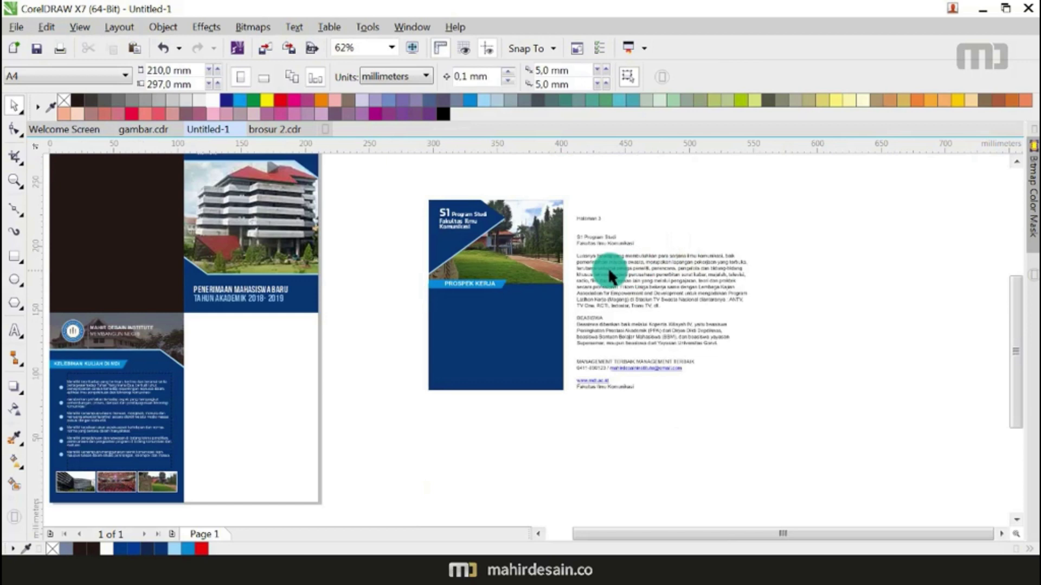
pyautogui.scroll(1, 606, 265)
pyautogui.scroll(-1, 662, 258)
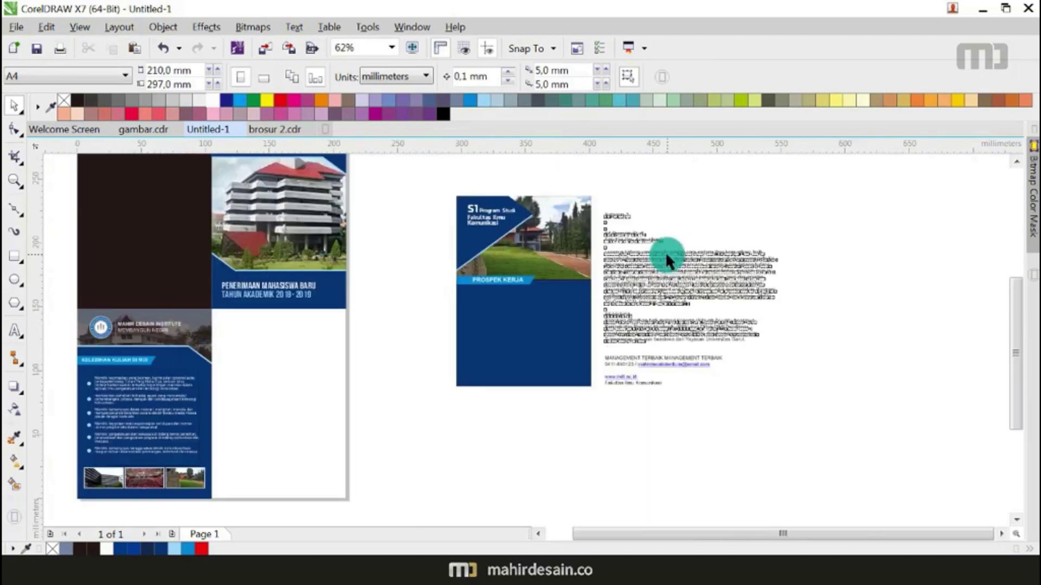
pyautogui.moveTo(529, 280); pyautogui.dragTo(525, 347)
pyautogui.rightClick(524, 346)
pyautogui.click(833, 353)
# Step: Cut the BEASISWA heading from the paragraph onto the lower banner and make it white
pyautogui.doubleClick(618, 317)
pyautogui.moveTo(634, 315); pyautogui.dragTo(569, 314)
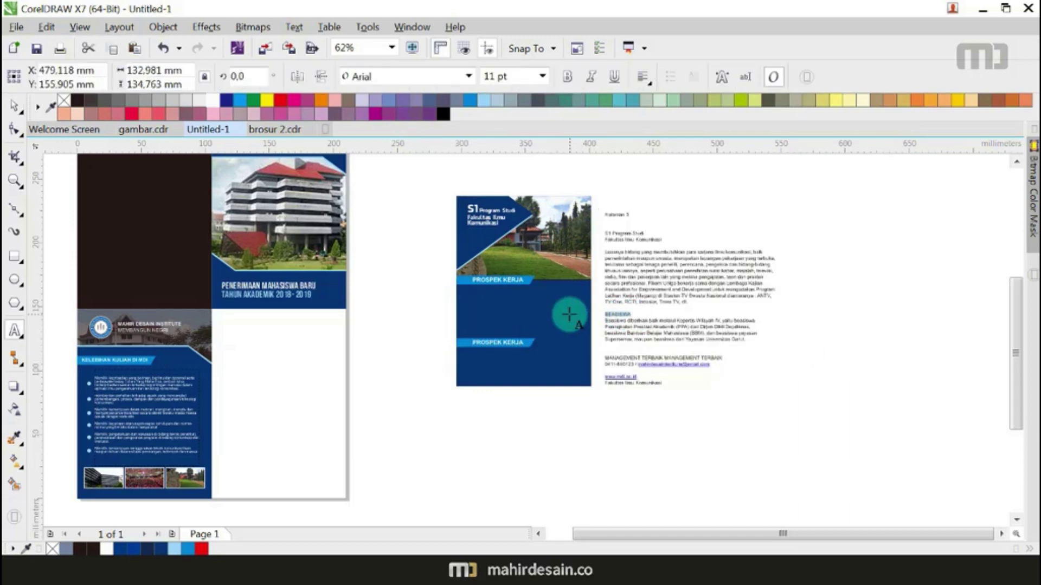
pyautogui.hotkey('ctrl', 'x')
pyautogui.scroll(1, 510, 342)
pyautogui.click(508, 342)
pyautogui.hotkey('ctrl', 'a')
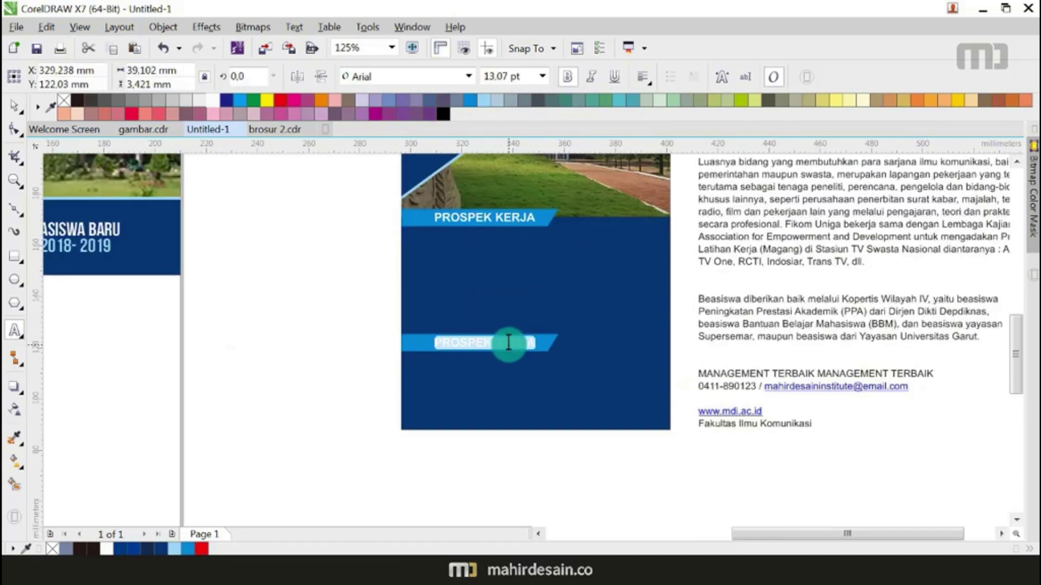
pyautogui.hotkey('ctrl', 'v')
pyautogui.click(14, 105)
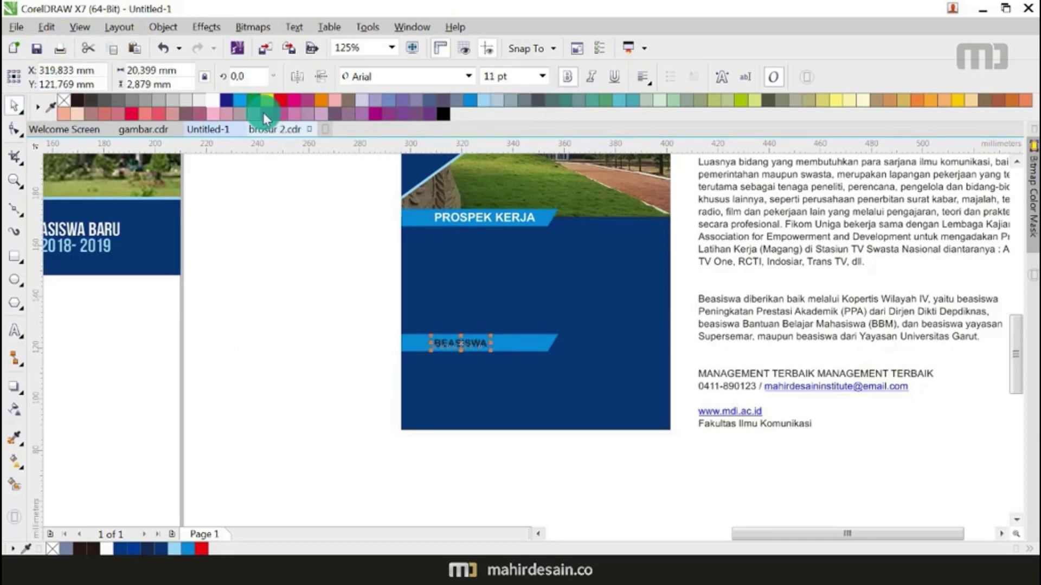
pyautogui.click(199, 100)
# Step: Enlarge the BEASISWA text to about 12.4 pt and shift its banner left
pyautogui.scroll(3, 489, 342)
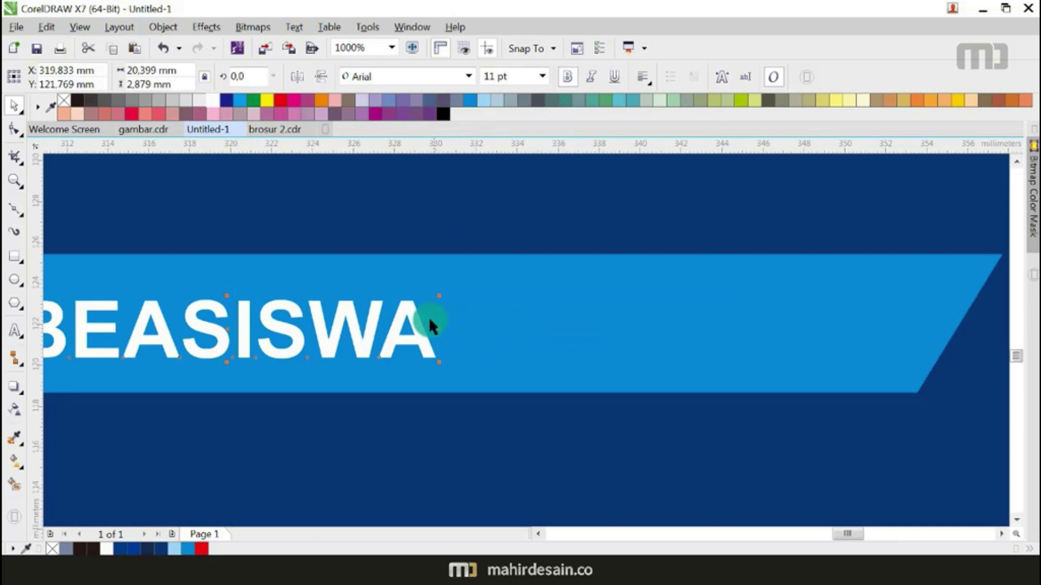
pyautogui.moveTo(438, 298); pyautogui.dragTo(499, 282)
pyautogui.scroll(-2, 560, 296)
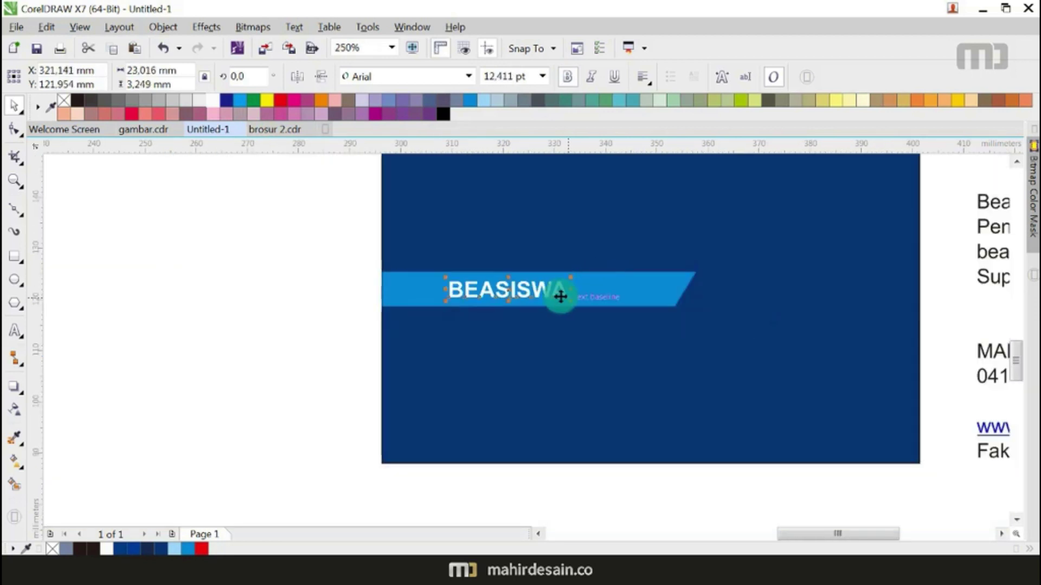
pyautogui.click(649, 292)
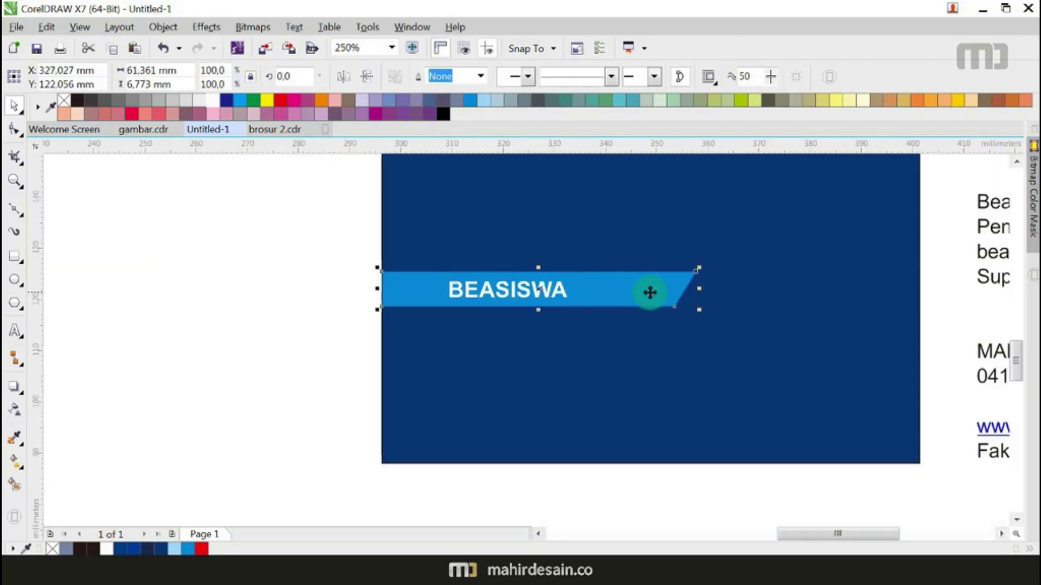
pyautogui.scroll(-2, 649, 292)
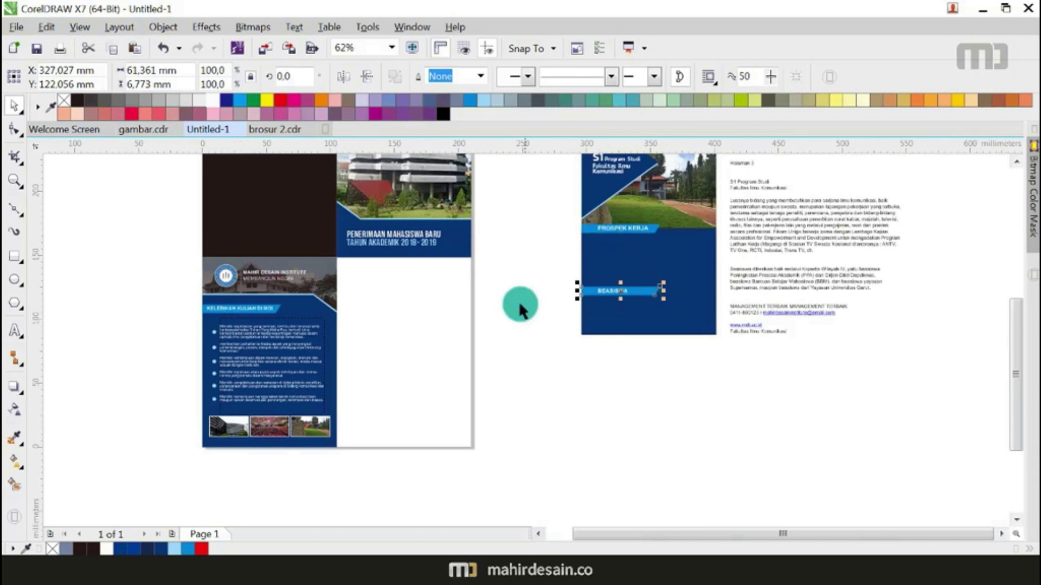
pyautogui.scroll(1, 598, 266)
pyautogui.moveTo(674, 312); pyautogui.dragTo(656, 321)
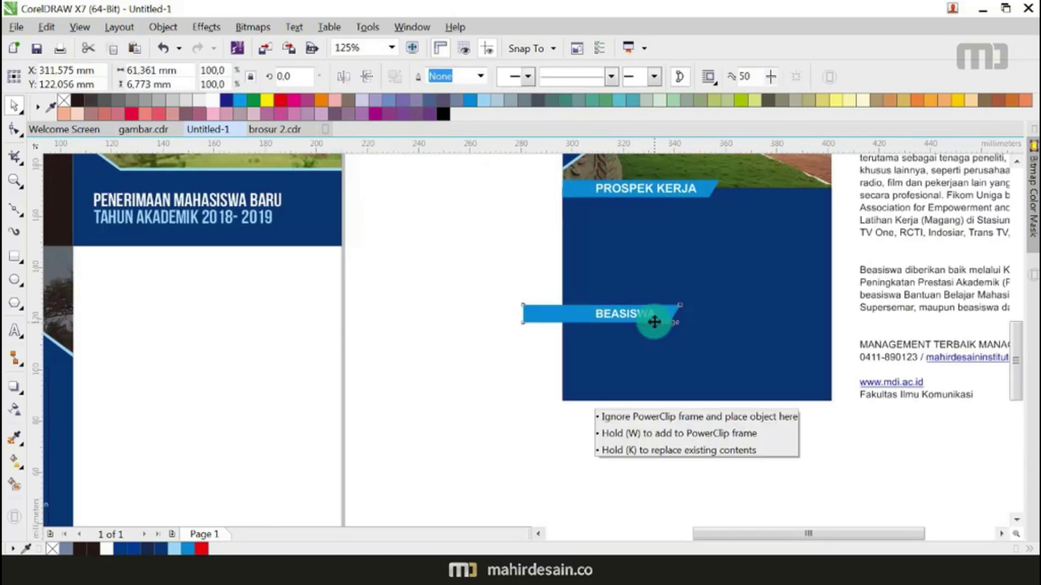
pyautogui.click(441, 298)
# Step: Trim the BEASISWA banner's left edge flush with the panel edge using the Shape tool
pyautogui.click(14, 128)
pyautogui.scroll(2, 567, 285)
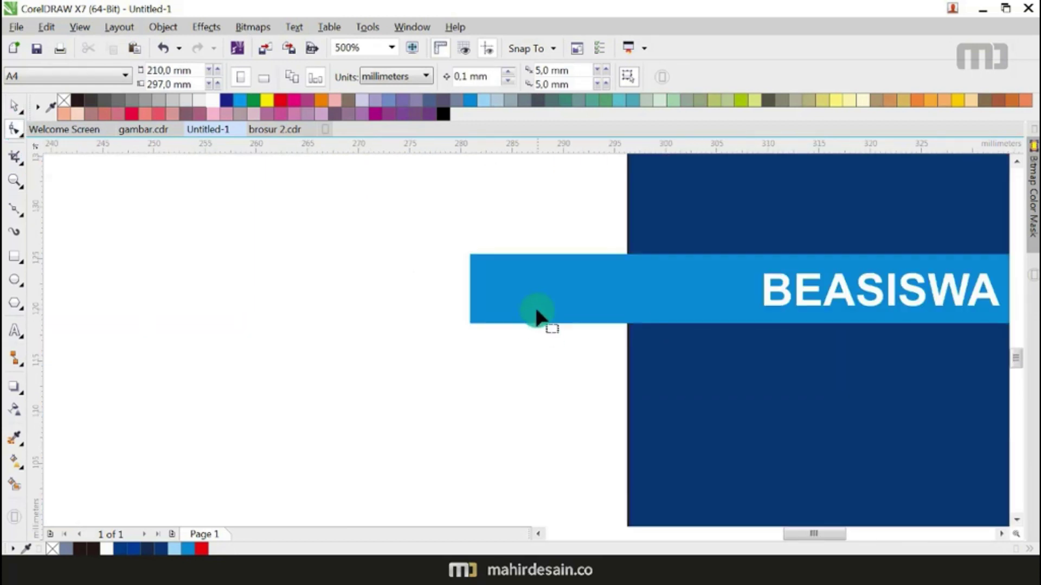
pyautogui.click(539, 316)
pyautogui.moveTo(468, 288); pyautogui.dragTo(624, 291)
pyautogui.scroll(-2, 623, 291)
pyautogui.click(15, 105)
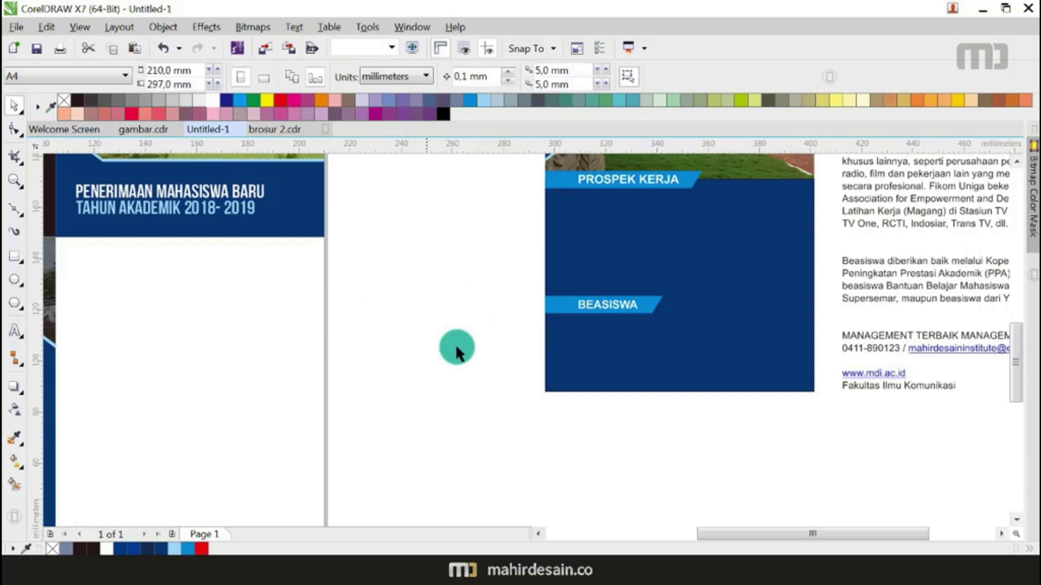
# Step: Draw a paragraph text frame between the two banners and move the right-hand text's first paragraph into it
pyautogui.click(400, 316)
pyautogui.scroll(-2, 486, 355)
pyautogui.scroll(1, 582, 318)
pyautogui.press('F6')
pyautogui.scroll(2, 453, 349)
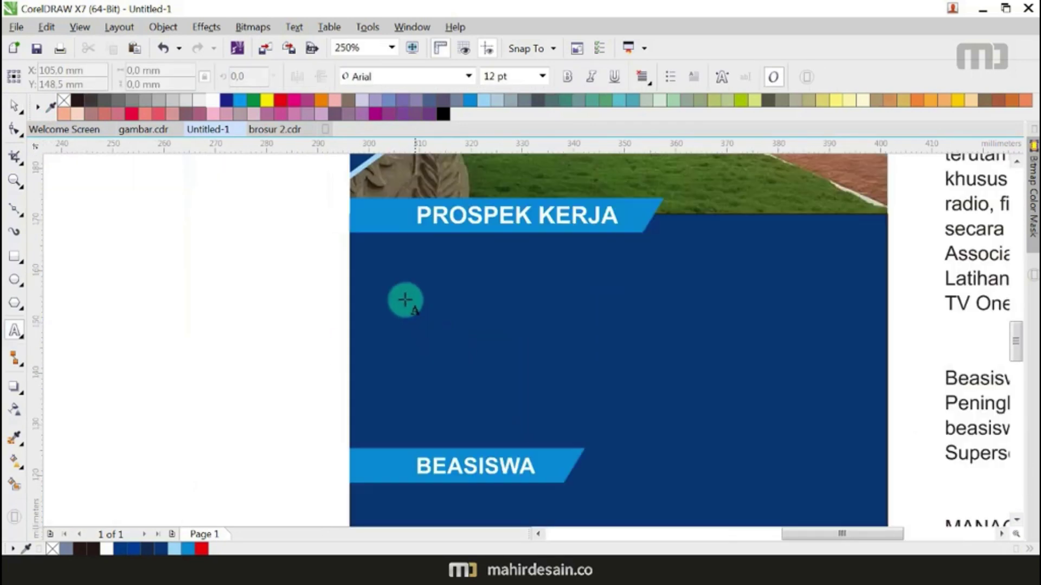
pyautogui.moveTo(383, 267); pyautogui.dragTo(856, 428)
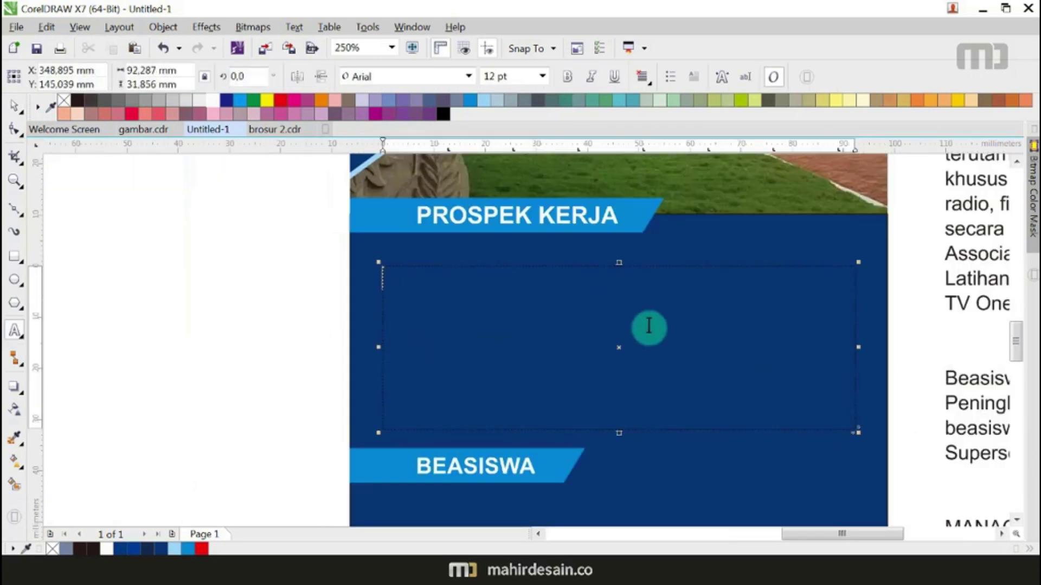
pyautogui.scroll(-1, 645, 327)
pyautogui.moveTo(961, 372); pyautogui.dragTo(789, 214)
pyautogui.hotkey('ctrl', 'x')
pyautogui.click(594, 333)
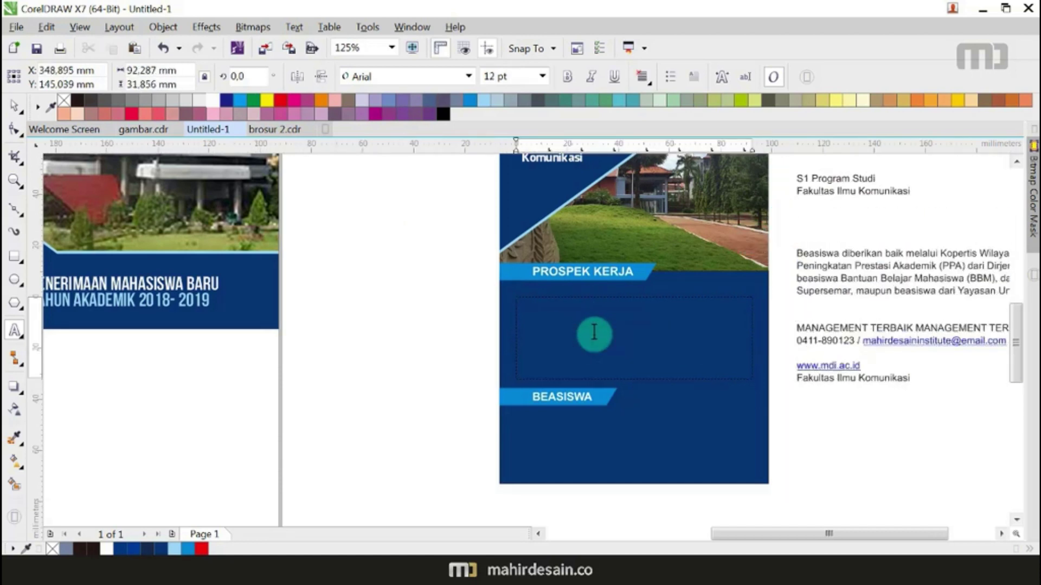
# Step: Right-align the new paragraph and set all its text to 6 pt
pyautogui.click(640, 79)
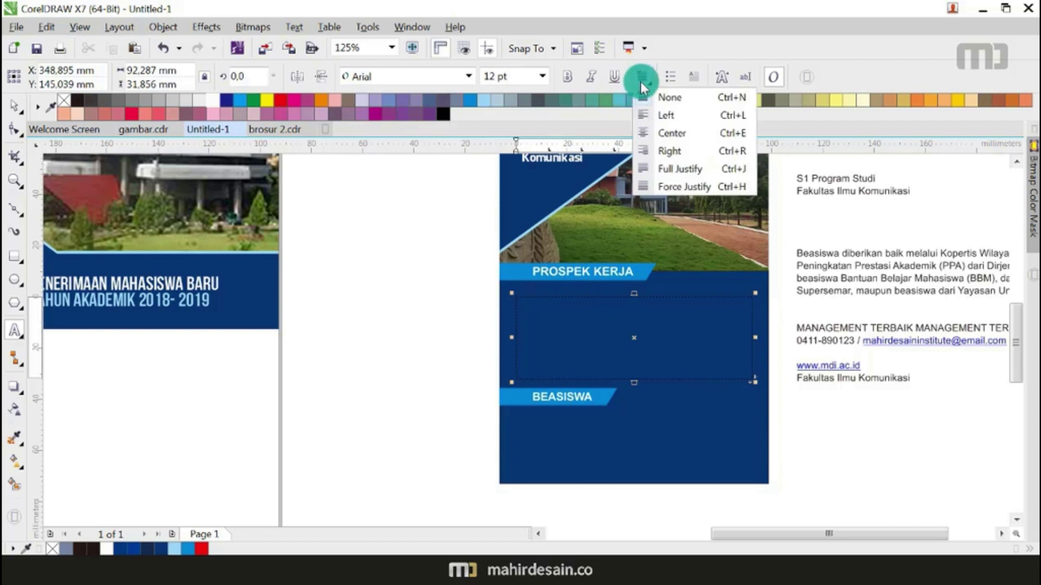
pyautogui.click(646, 157)
pyautogui.click(586, 316)
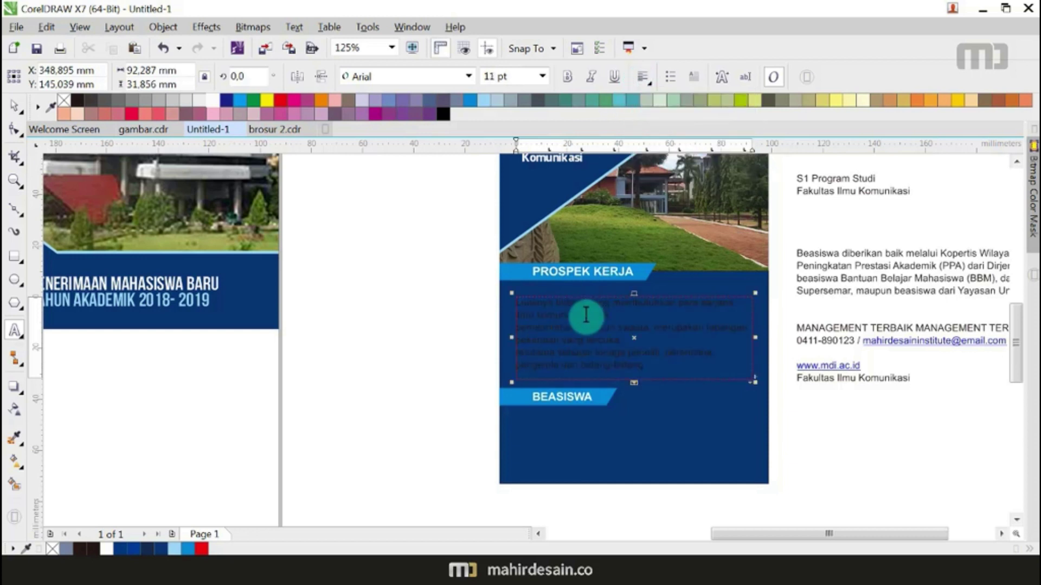
pyautogui.hotkey('ctrl', 'a')
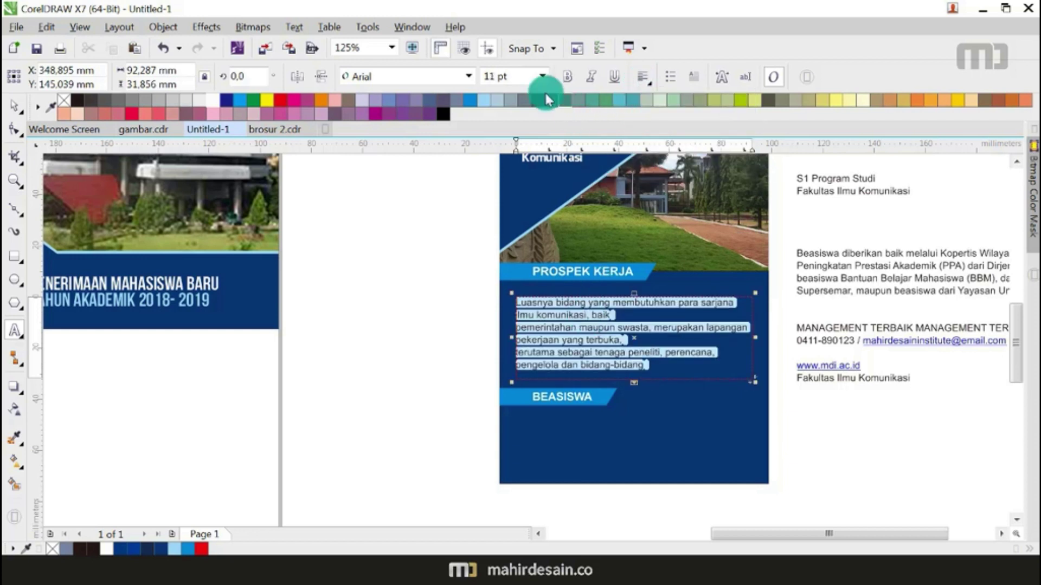
pyautogui.click(542, 76)
pyautogui.click(529, 96)
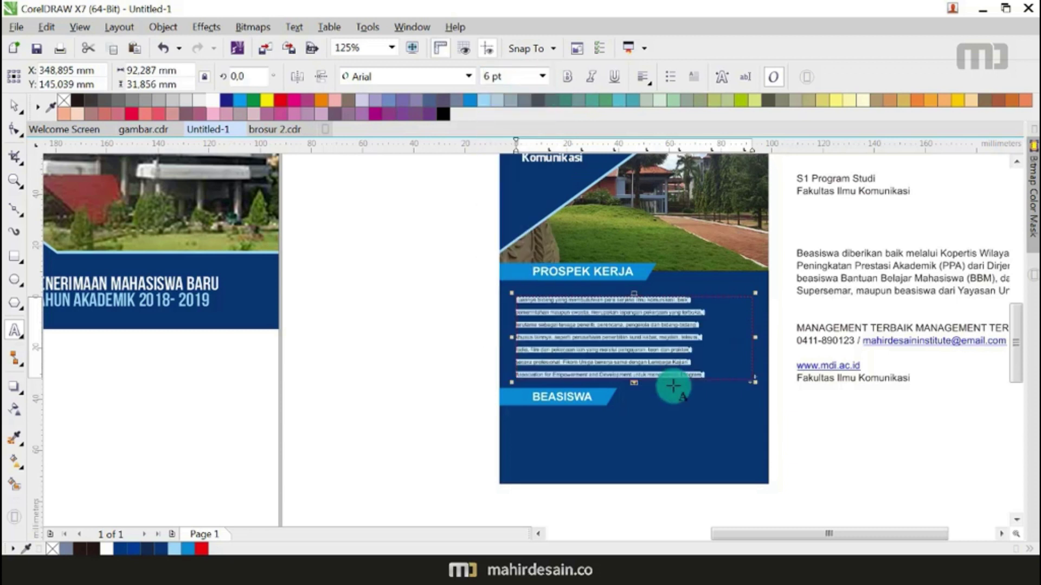
pyautogui.click(542, 77)
pyautogui.click(542, 76)
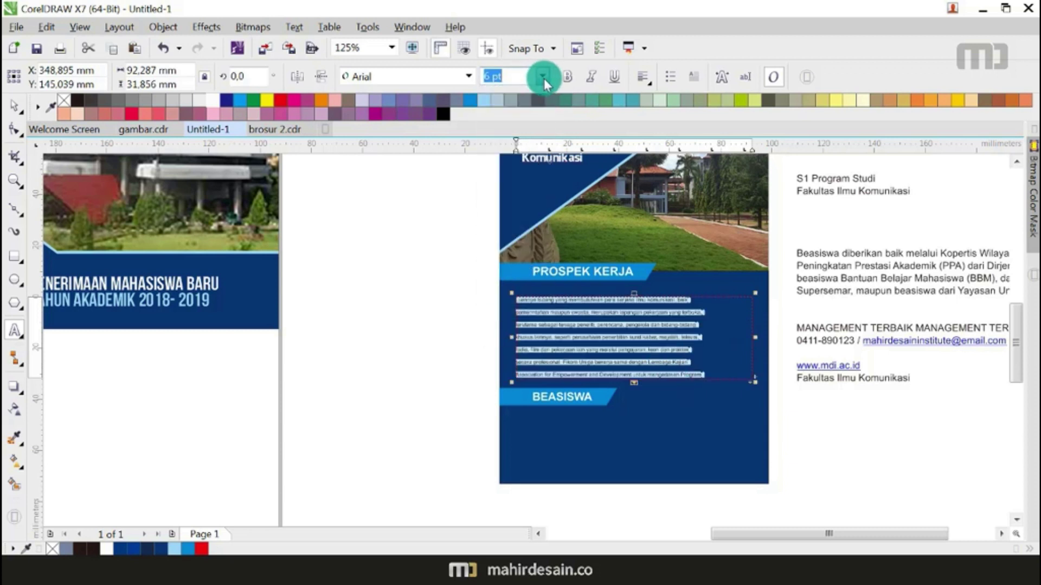
# Step: Tighten the paragraph's line spacing with the Shape tool and make the PROSPEK KERJA text white
pyautogui.click(15, 111)
pyautogui.click(18, 127)
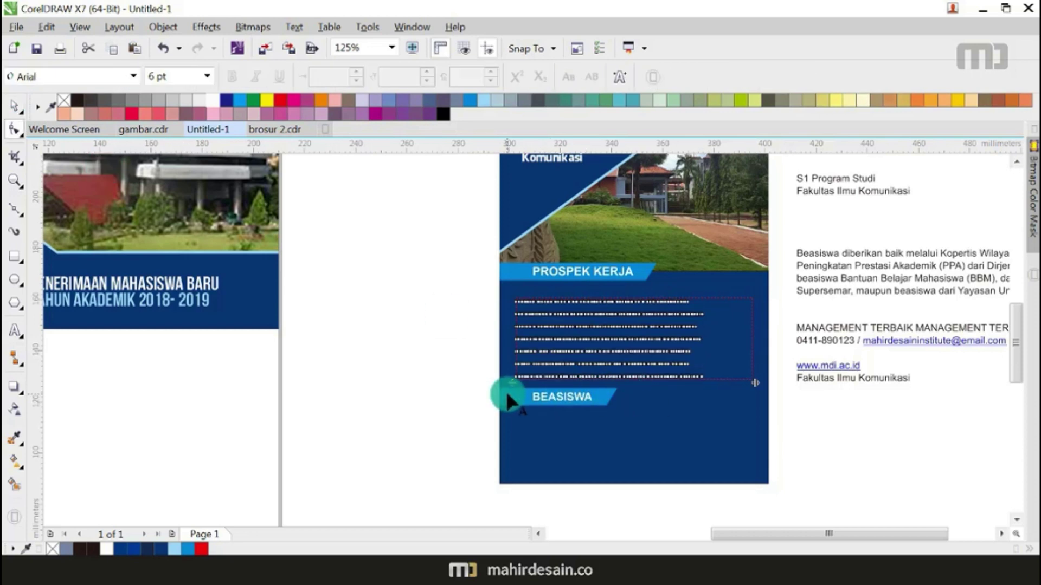
pyautogui.moveTo(511, 382); pyautogui.dragTo(519, 356)
pyautogui.scroll(2, 721, 358)
pyautogui.click(17, 104)
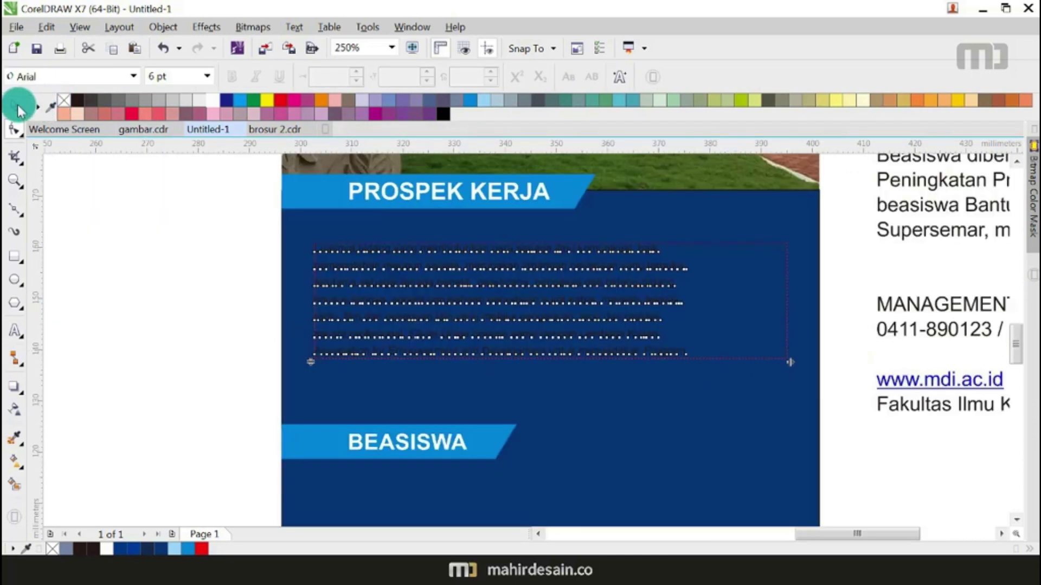
pyautogui.click(139, 269)
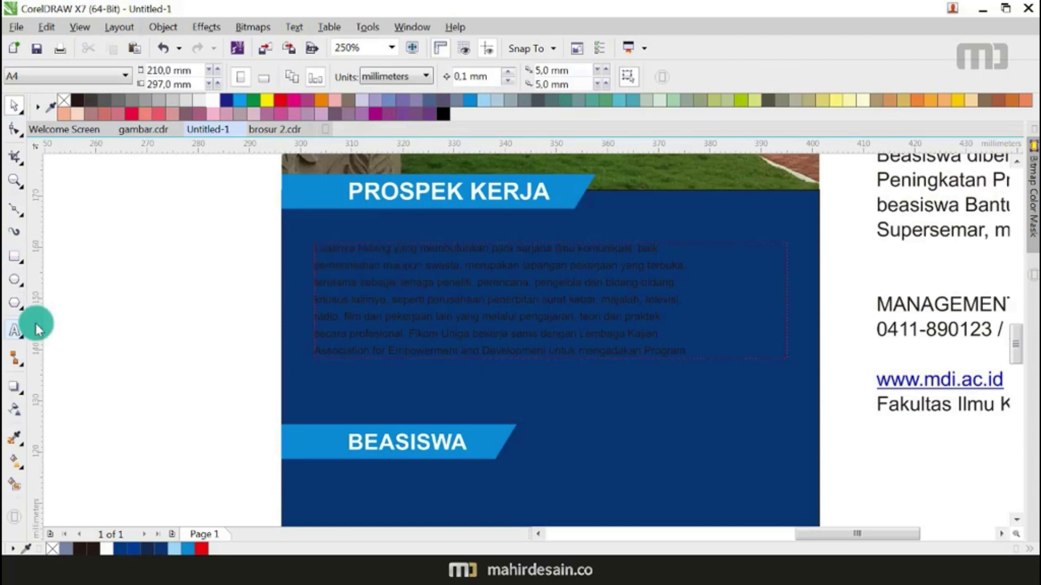
pyautogui.click(413, 273)
pyautogui.click(212, 100)
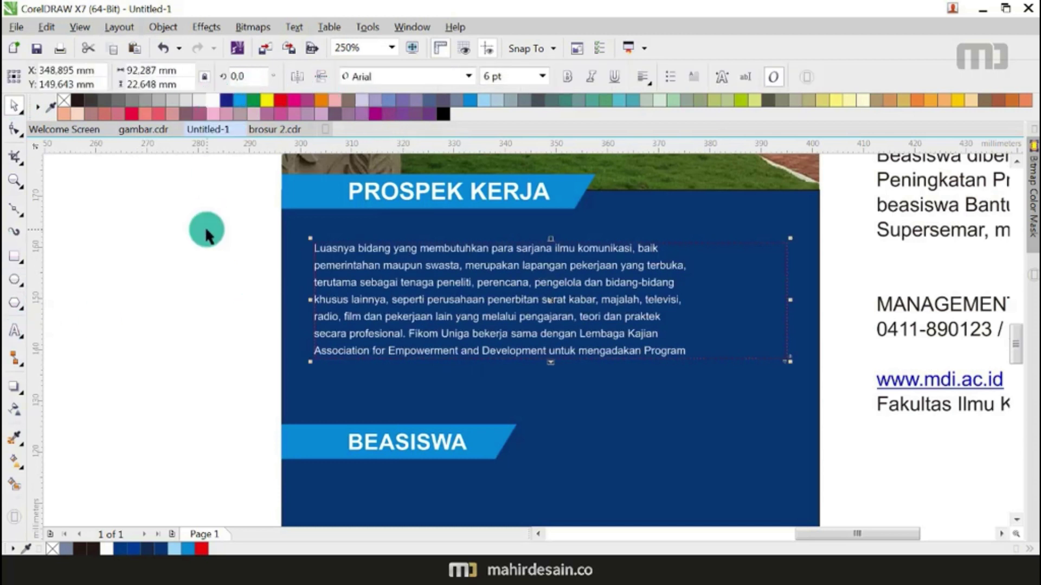
pyautogui.click(205, 226)
pyautogui.click(15, 326)
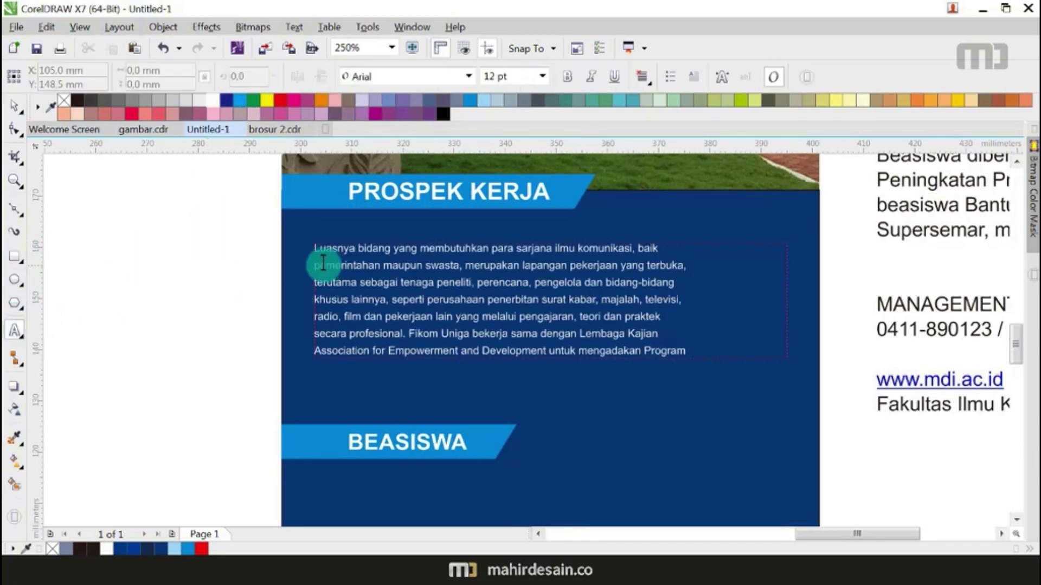
# Step: Remove the line breaks before 'terutama', 'khusus' and 'radio' in the career paragraph
pyautogui.click(314, 265)
pyautogui.scroll(3, 313, 265)
pyautogui.scroll(-2, 342, 271)
pyautogui.scroll(-1, 692, 262)
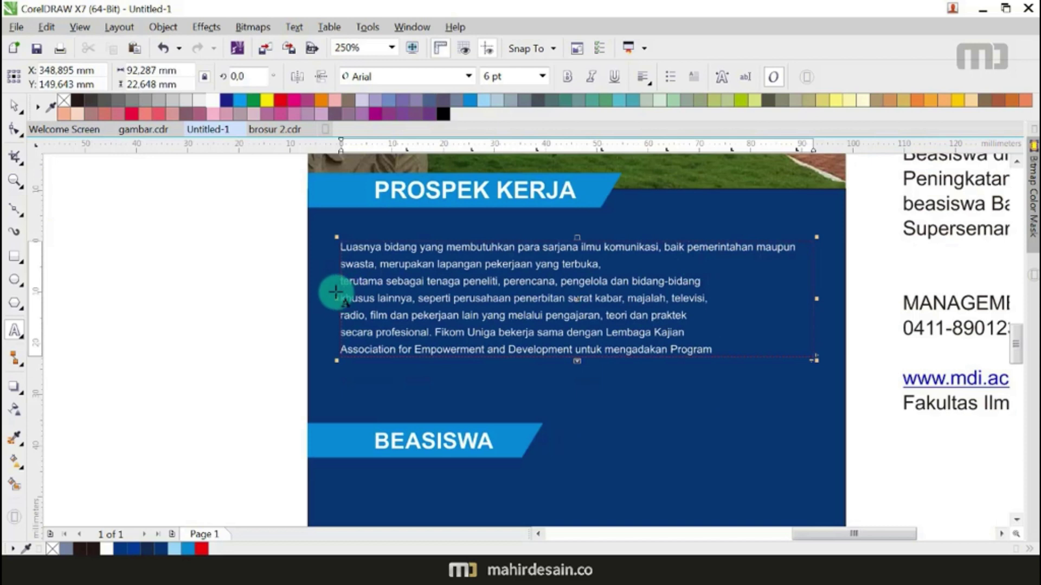
pyautogui.click(338, 281)
pyautogui.press('BackSpace')
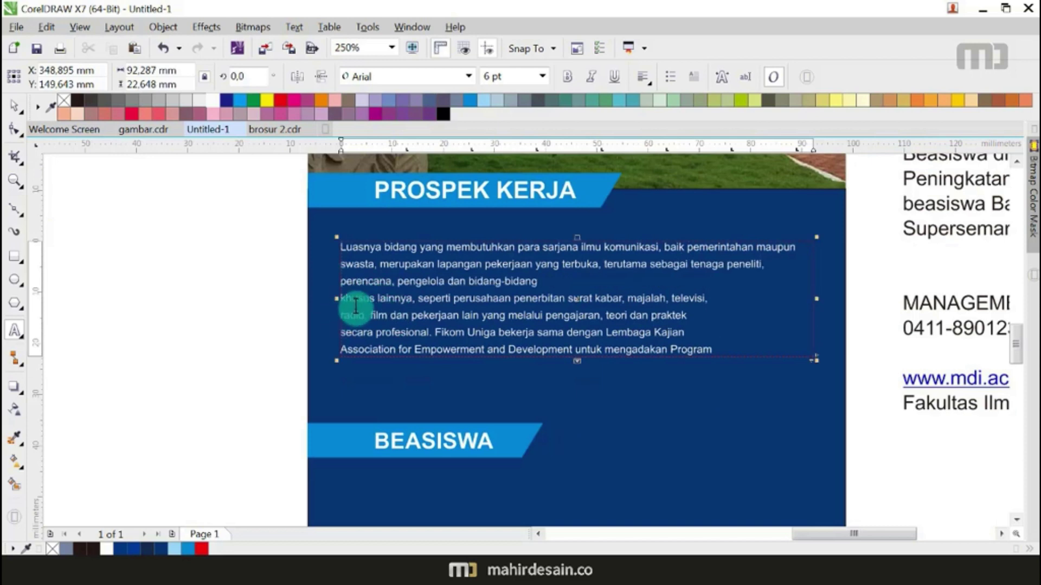
pyautogui.scroll(1, 354, 308)
pyautogui.click(330, 295)
pyautogui.press('BackSpace')
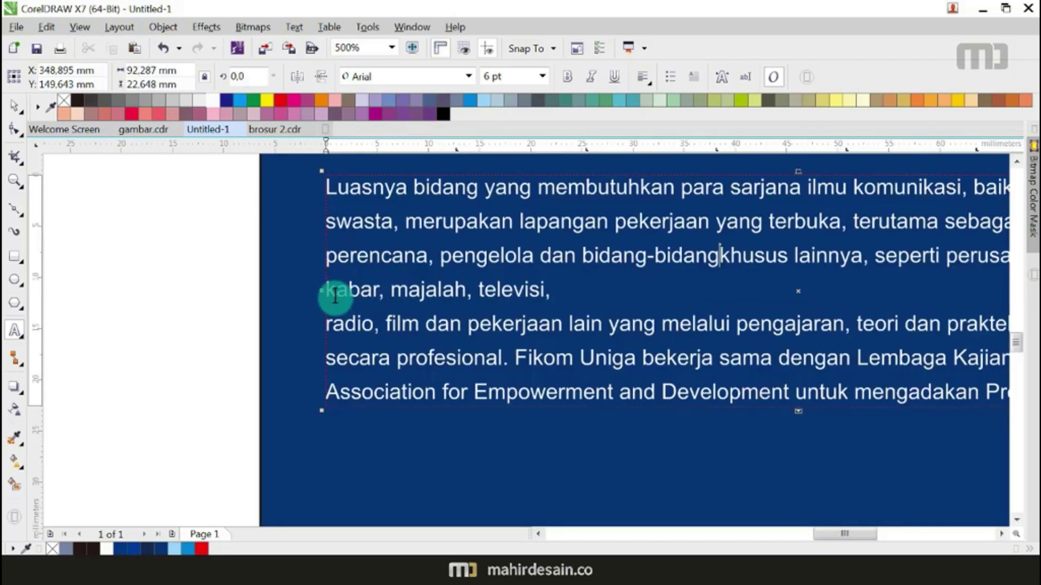
pyautogui.click(329, 330)
pyautogui.press('BackSpace')
pyautogui.scroll(-1, 348, 347)
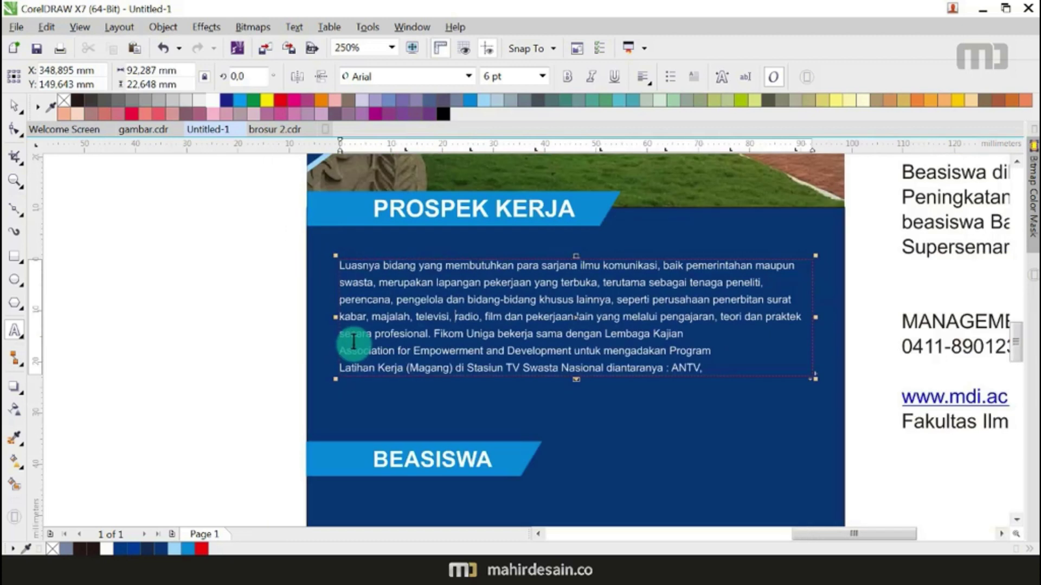
pyautogui.scroll(2, 370, 356)
# Step: Join the 'Association' and 'Latihan Kerja' lines to the lines above and type 'for'
pyautogui.click(335, 347)
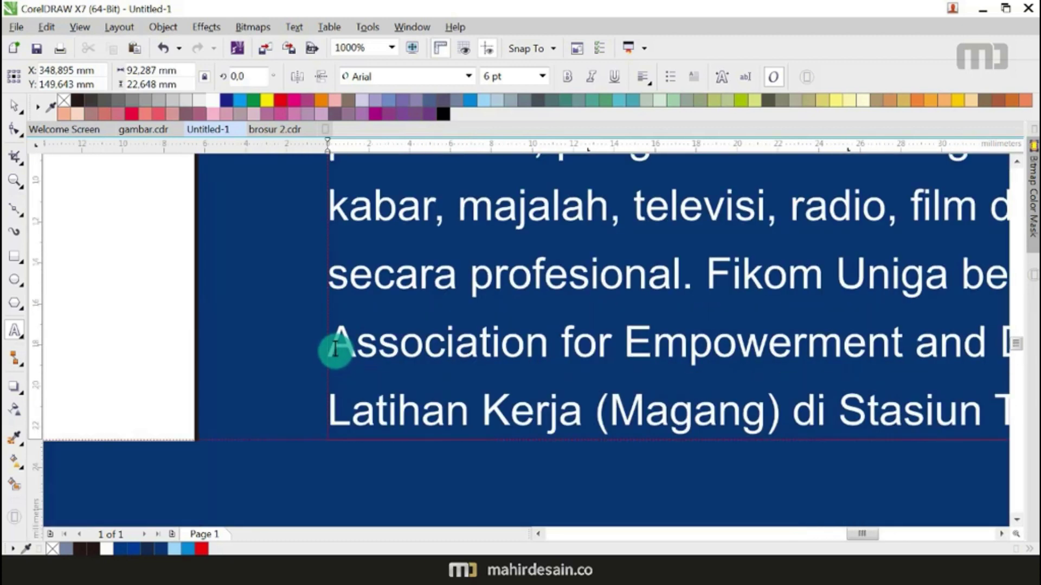
pyautogui.press('BackSpace')
pyautogui.scroll(-2, 174, 365)
pyautogui.scroll(2, 184, 365)
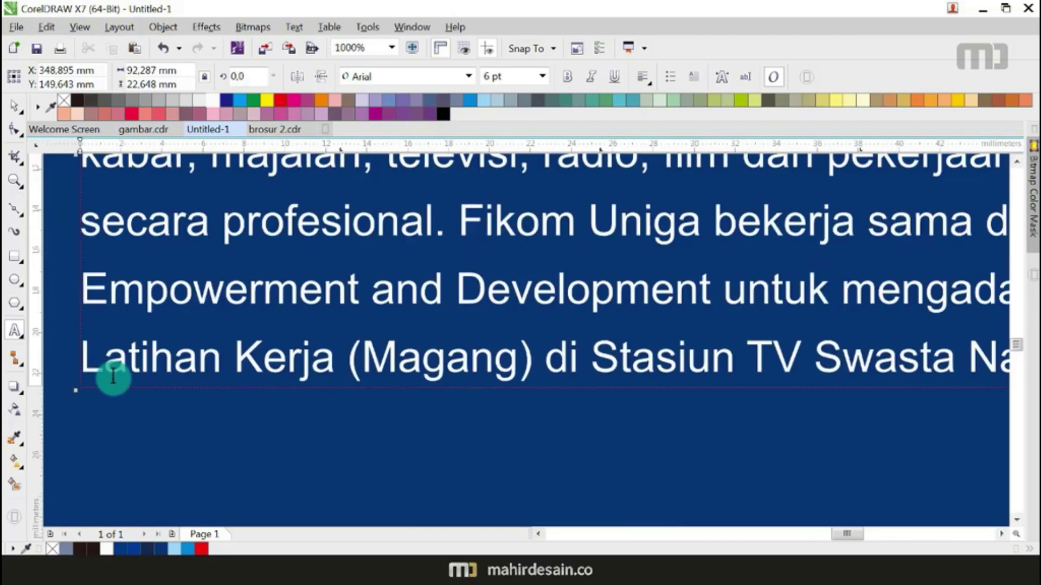
pyautogui.click(84, 372)
pyautogui.press('BackSpace')
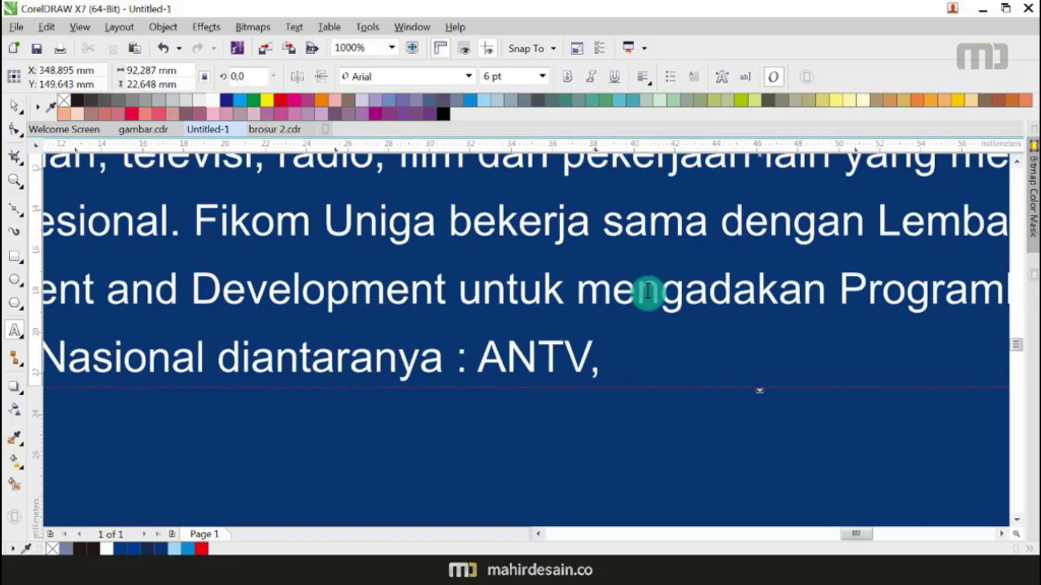
pyautogui.scroll(-2, 646, 291)
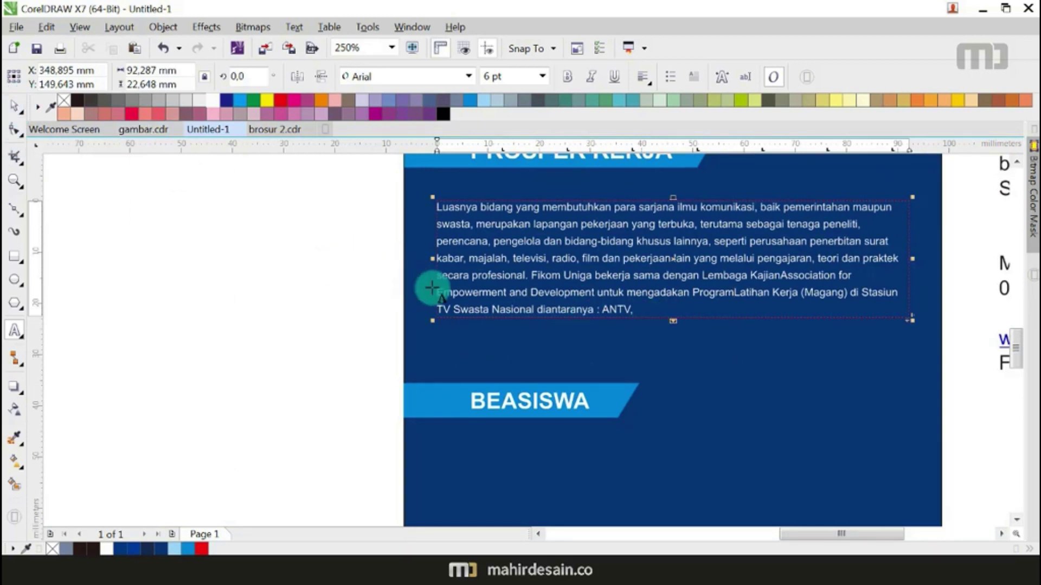
pyautogui.scroll(1, 432, 287)
pyautogui.write('for')
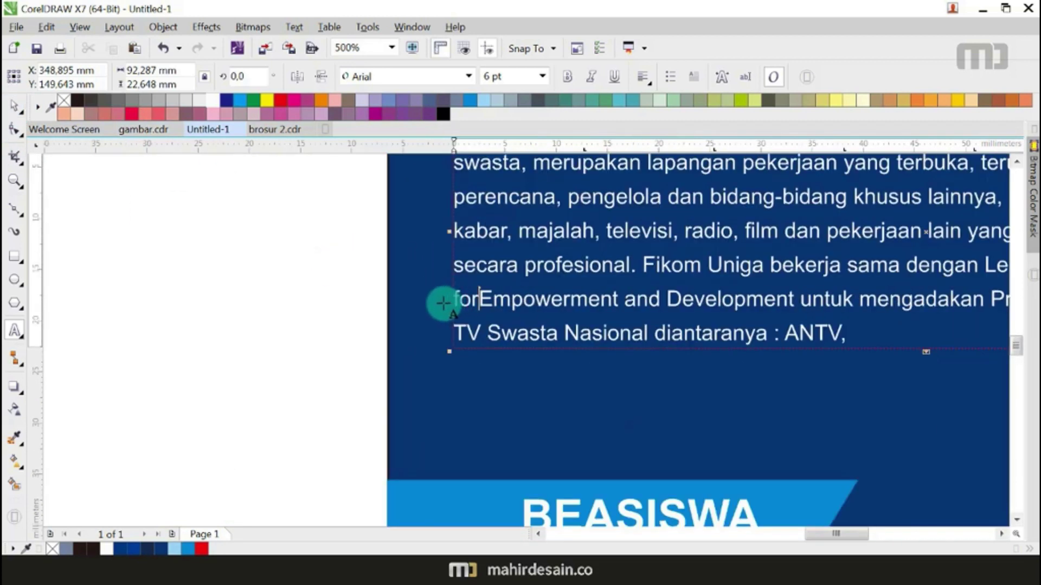
pyautogui.scroll(-1, 442, 304)
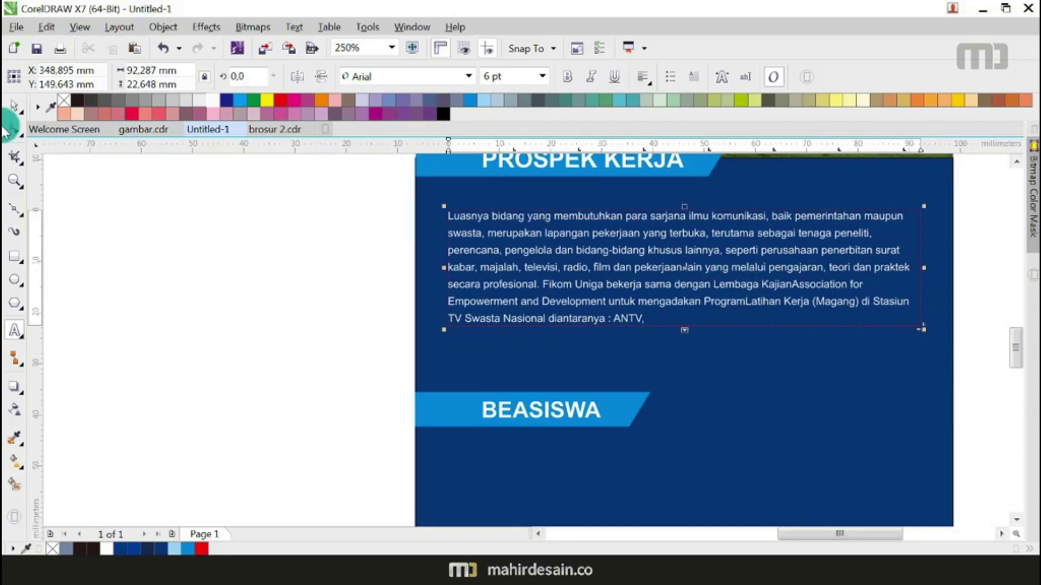
# Step: Fully justify the paragraph, lengthen its frame, and join the TV One line to ANTV
pyautogui.click(15, 107)
pyautogui.click(915, 274)
pyautogui.moveTo(922, 267)
pyautogui.mouseDown()
pyautogui.moveTo(899, 270)
pyautogui.moveTo(916, 269)
pyautogui.mouseUp()
pyautogui.click(641, 79)
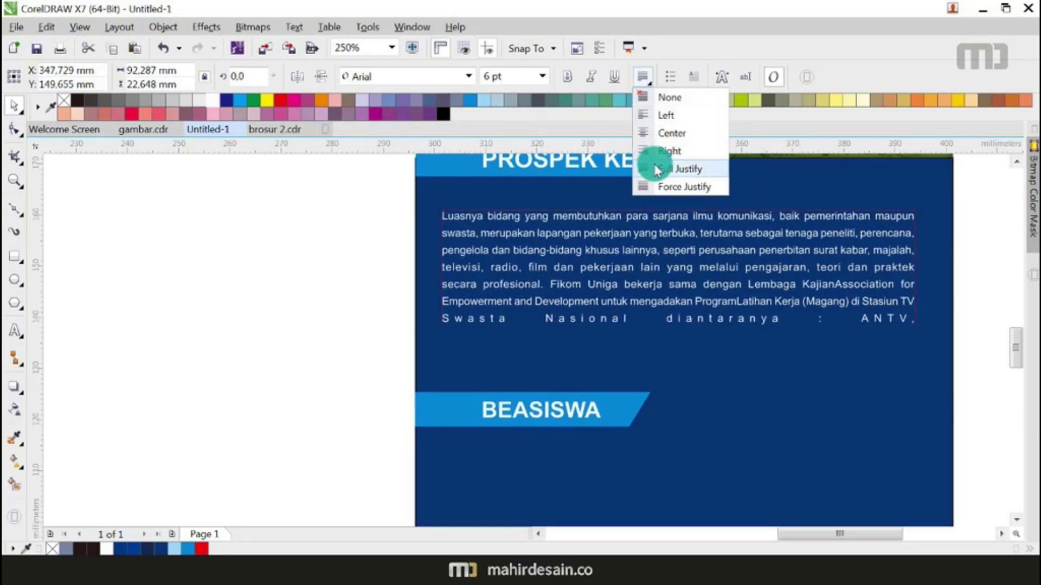
pyautogui.click(653, 164)
pyautogui.moveTo(680, 330); pyautogui.dragTo(680, 380)
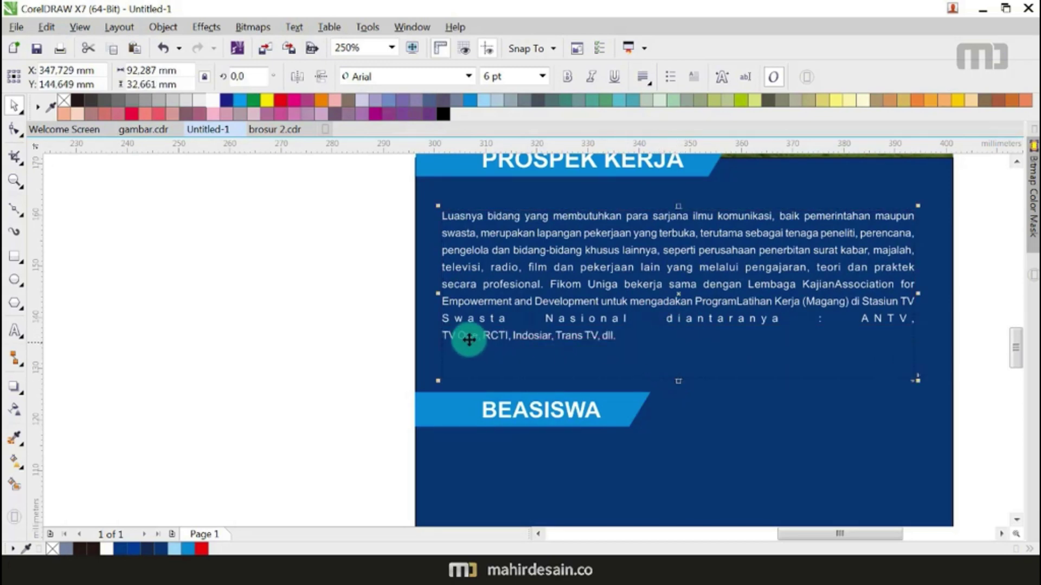
pyautogui.scroll(5, 466, 339)
pyautogui.doubleClick(434, 328)
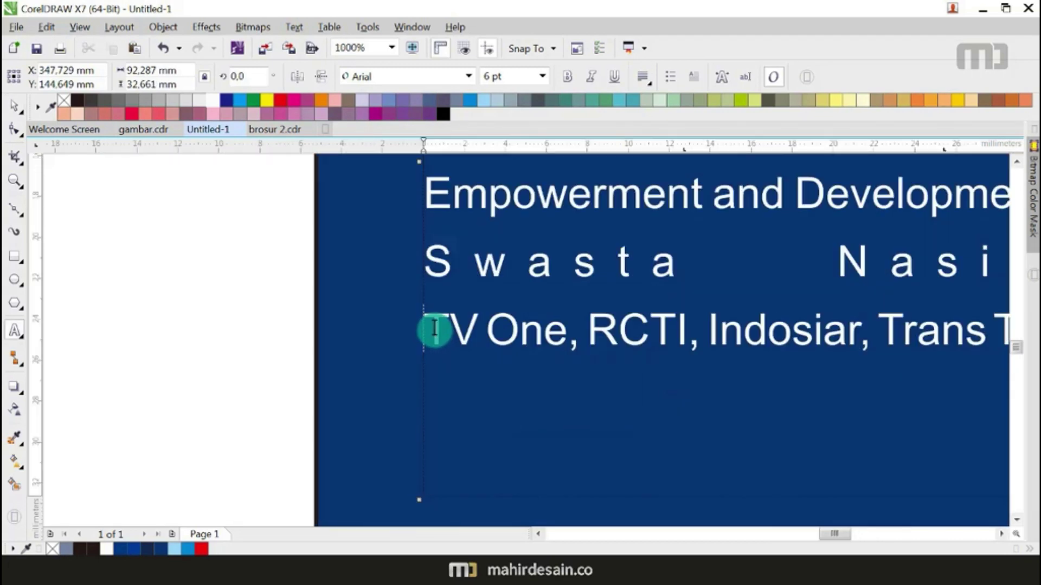
pyautogui.press('BackSpace')
pyautogui.scroll(-5, 495, 313)
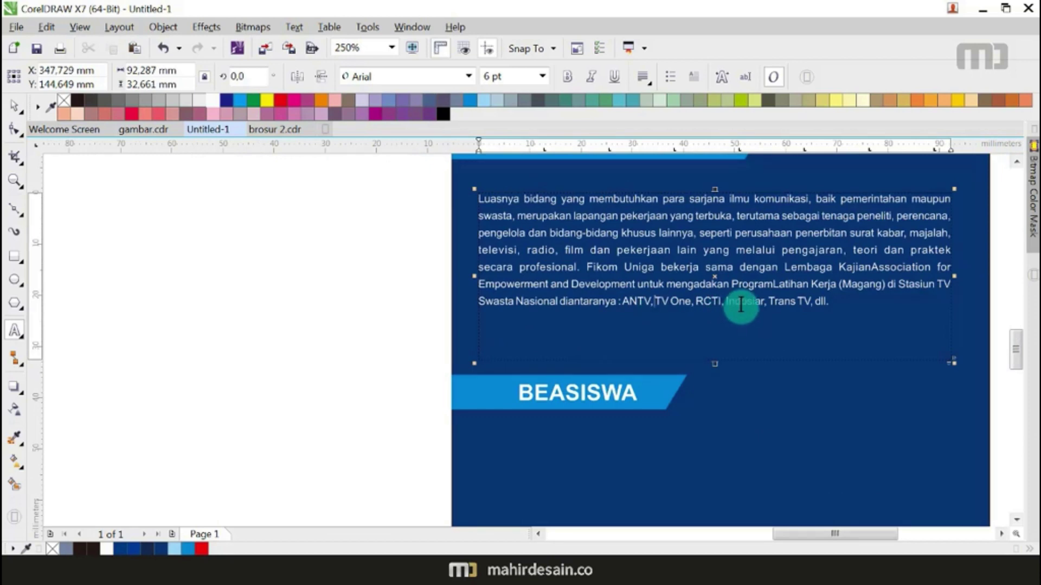
pyautogui.click(14, 104)
pyautogui.scroll(-5, 396, 262)
pyautogui.click(396, 262)
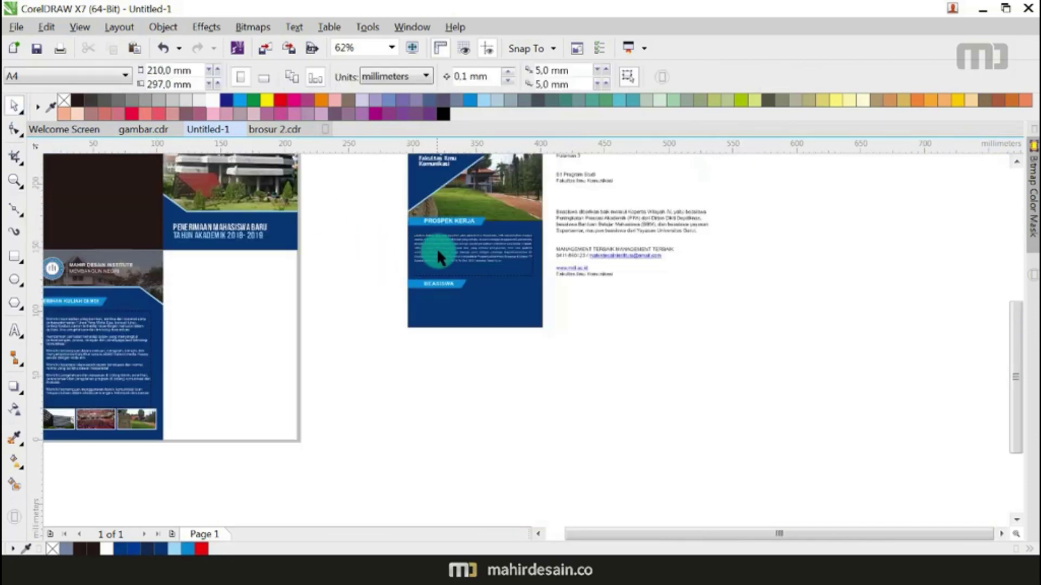
# Step: Replace the BEASISWA body text with the copied scholarship paragraph
pyautogui.scroll(3, 437, 248)
pyautogui.moveTo(463, 224); pyautogui.dragTo(476, 349)
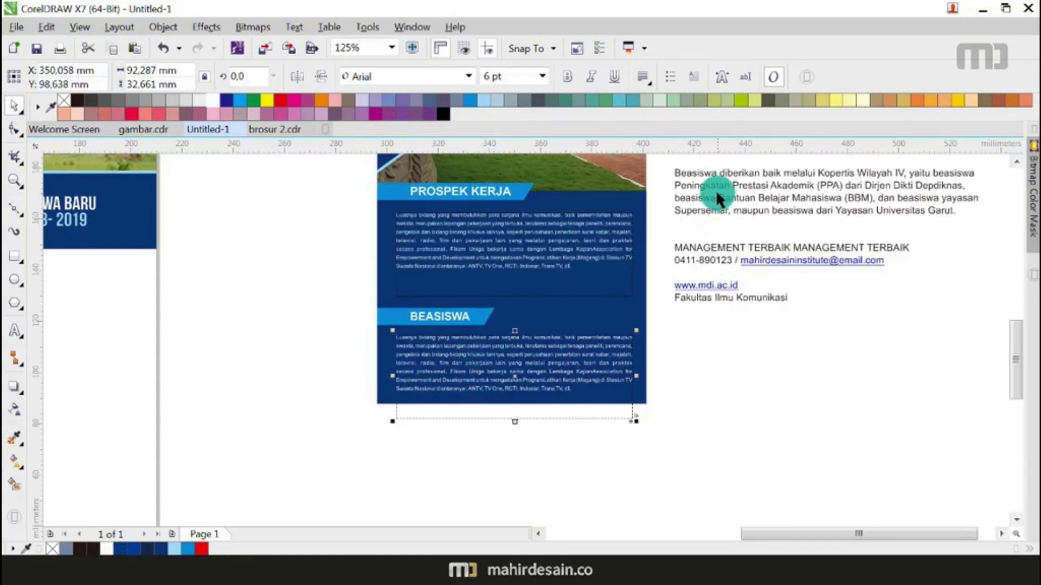
pyautogui.doubleClick(715, 184)
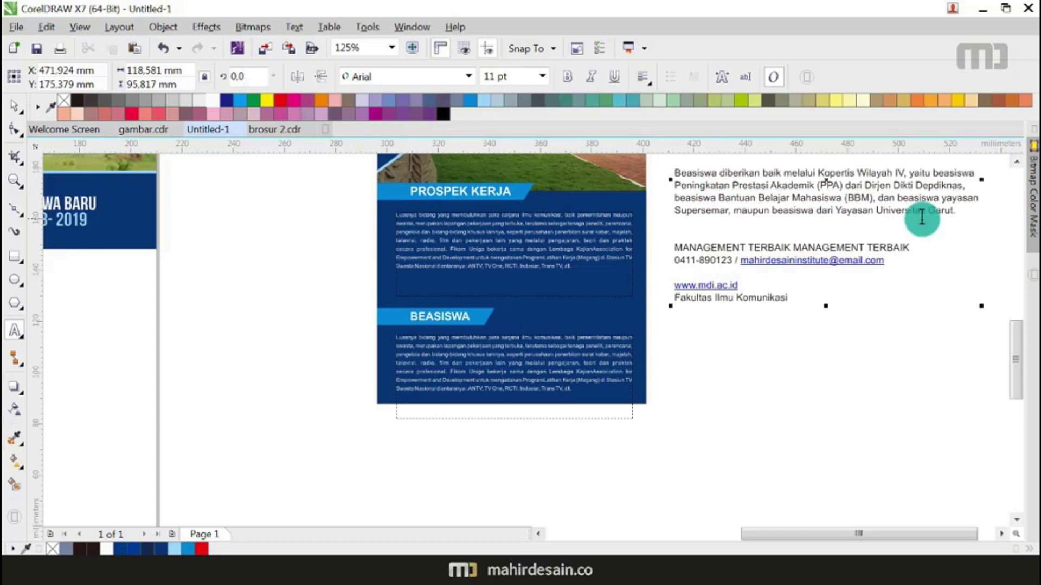
pyautogui.moveTo(958, 213); pyautogui.dragTo(655, 174)
pyautogui.hotkey('ctrl', 'c')
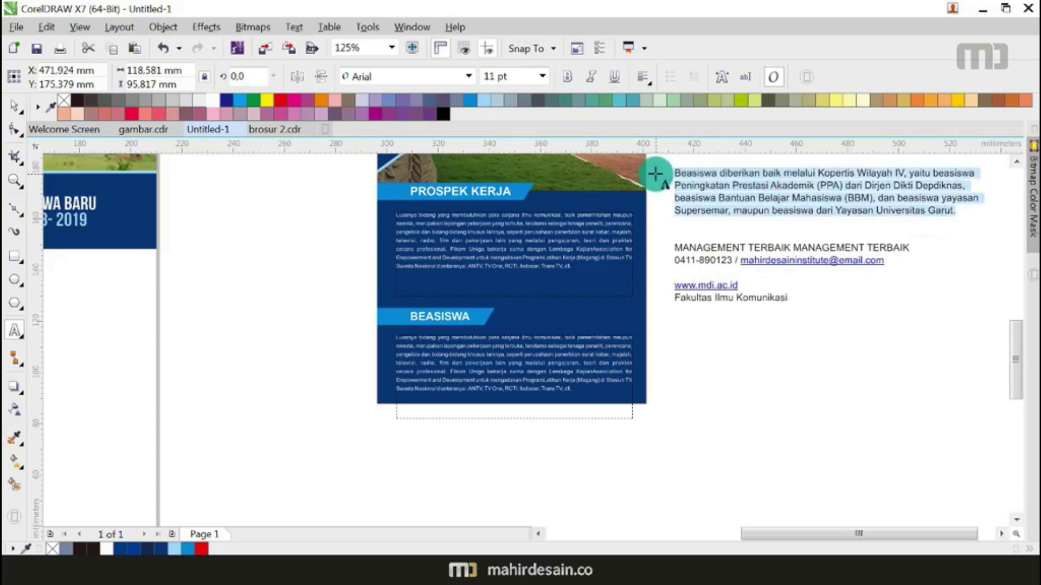
pyautogui.click(574, 357)
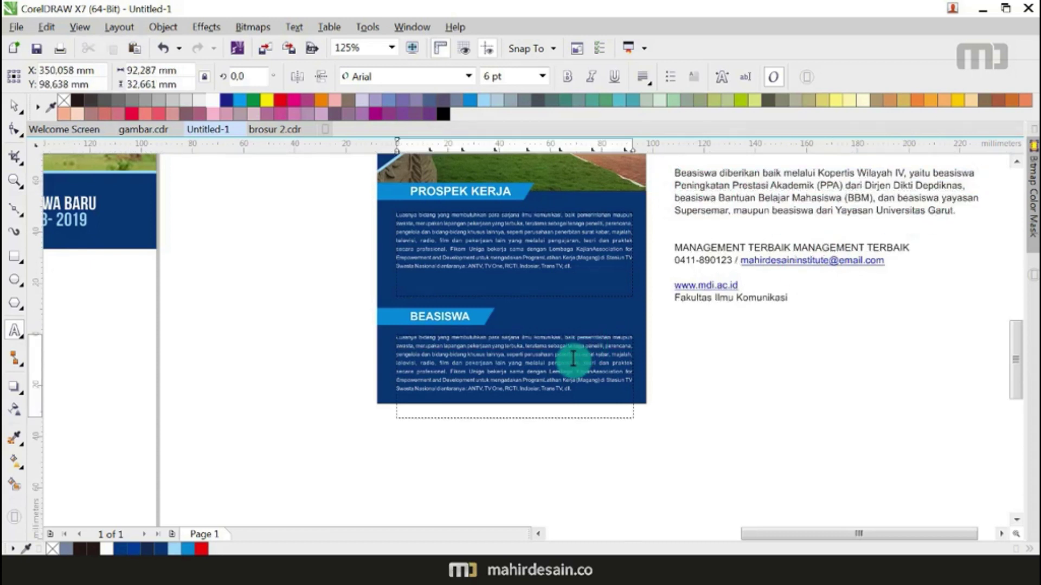
pyautogui.tripleClick(573, 359)
pyautogui.hotkey('ctrl', 'v')
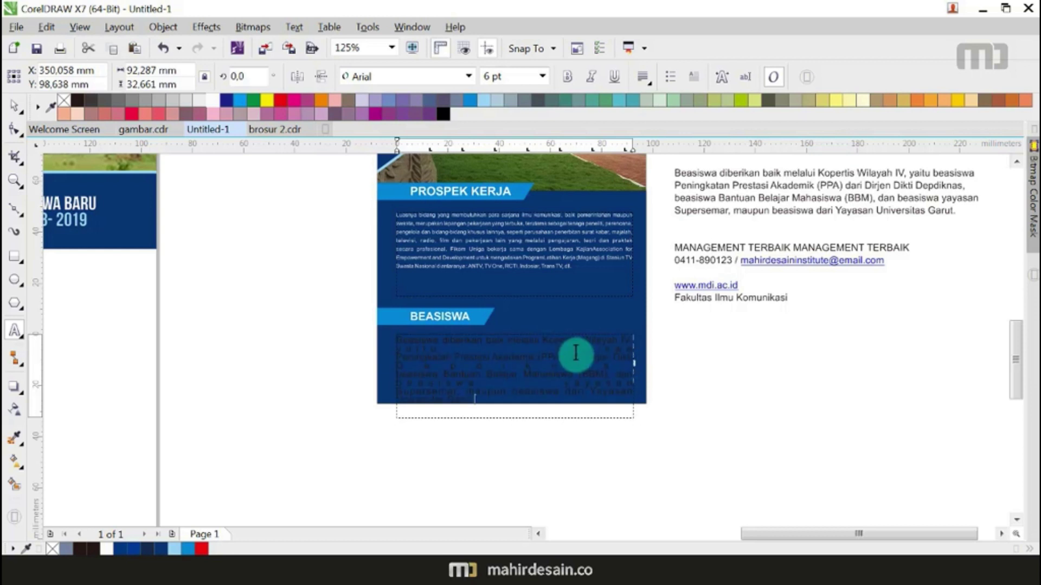
# Step: Make the BEASISWA paragraph 6 pt white text with tighter line spacing
pyautogui.click(12, 106)
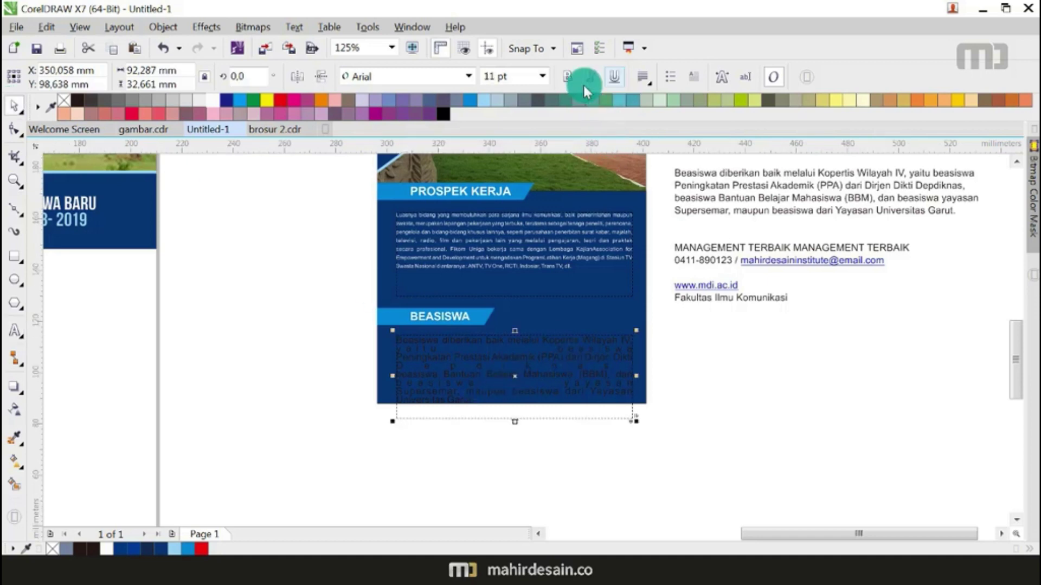
pyautogui.click(542, 77)
pyautogui.click(519, 98)
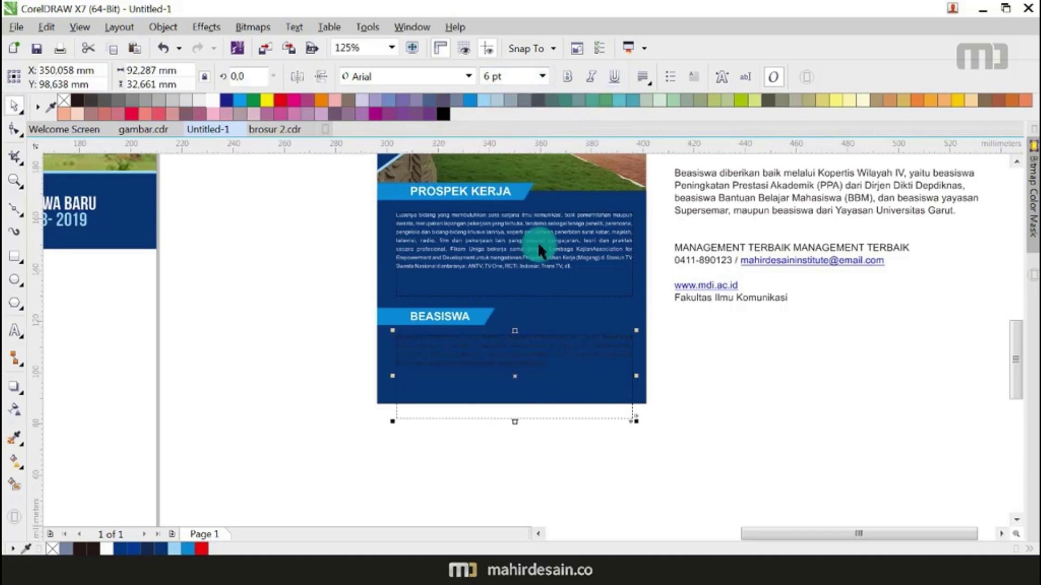
pyautogui.scroll(2, 538, 342)
pyautogui.scroll(-1, 560, 334)
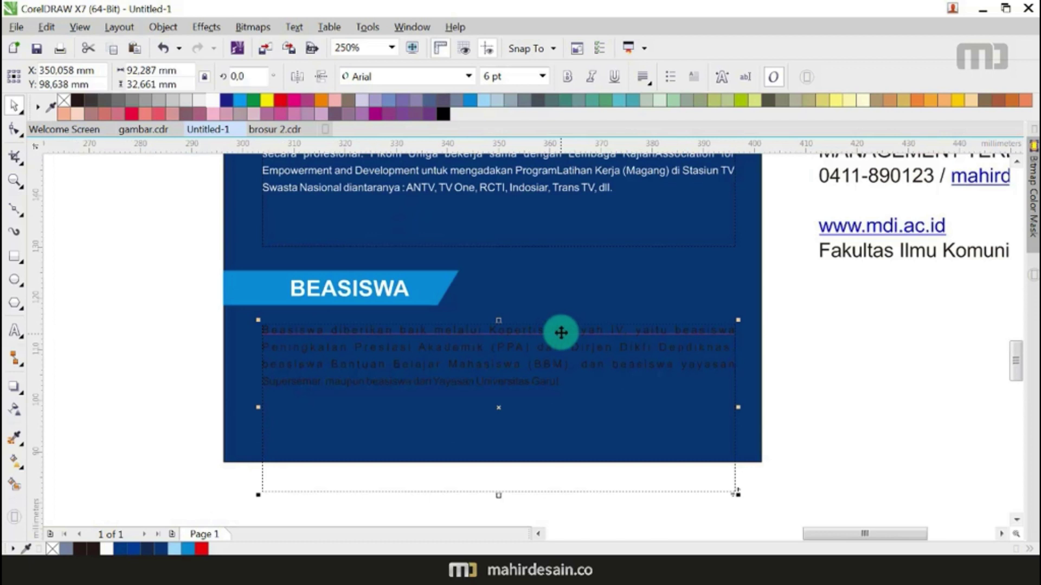
pyautogui.click(13, 130)
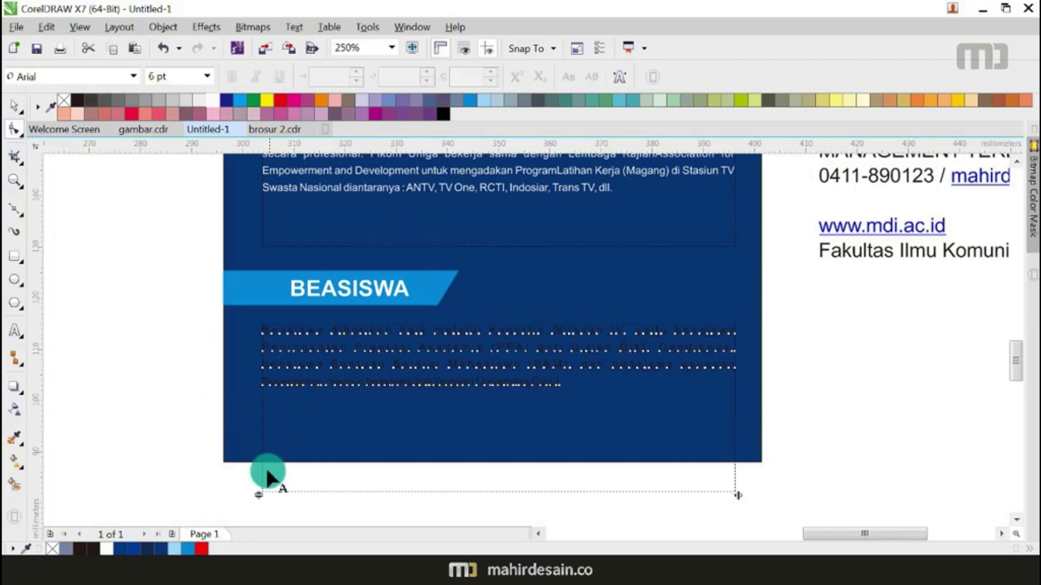
pyautogui.moveTo(260, 490); pyautogui.dragTo(262, 479)
pyautogui.click(19, 108)
pyautogui.click(212, 101)
pyautogui.click(167, 254)
# Step: Shorten the BEASISWA paragraph frame to 15.5 mm high
pyautogui.scroll(-2, 412, 311)
pyautogui.scroll(-2, 417, 311)
pyautogui.scroll(1, 418, 309)
pyautogui.moveTo(266, 267); pyautogui.dragTo(417, 277)
pyautogui.click(409, 329)
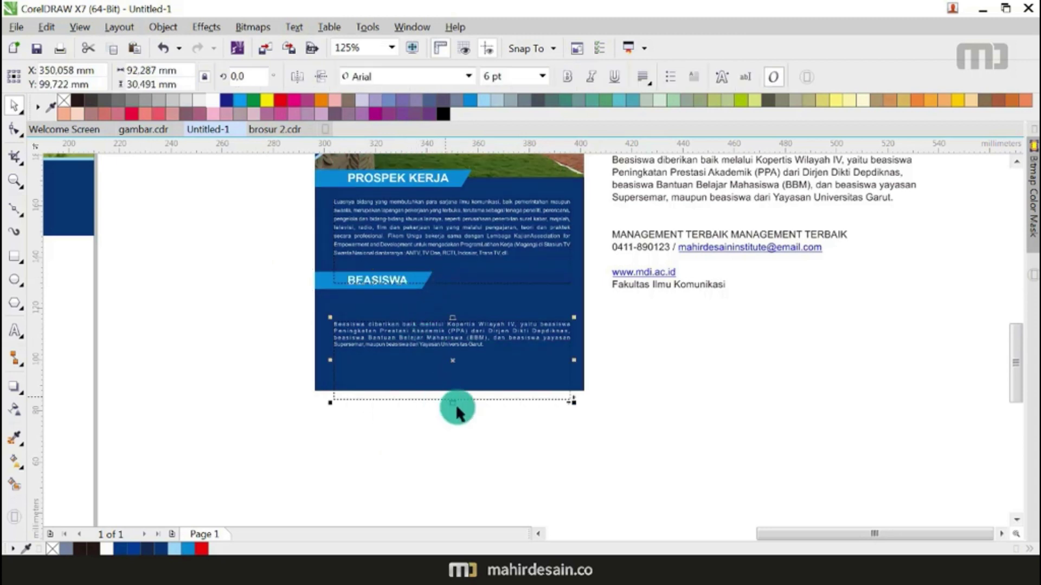
pyautogui.moveTo(454, 405); pyautogui.dragTo(473, 304)
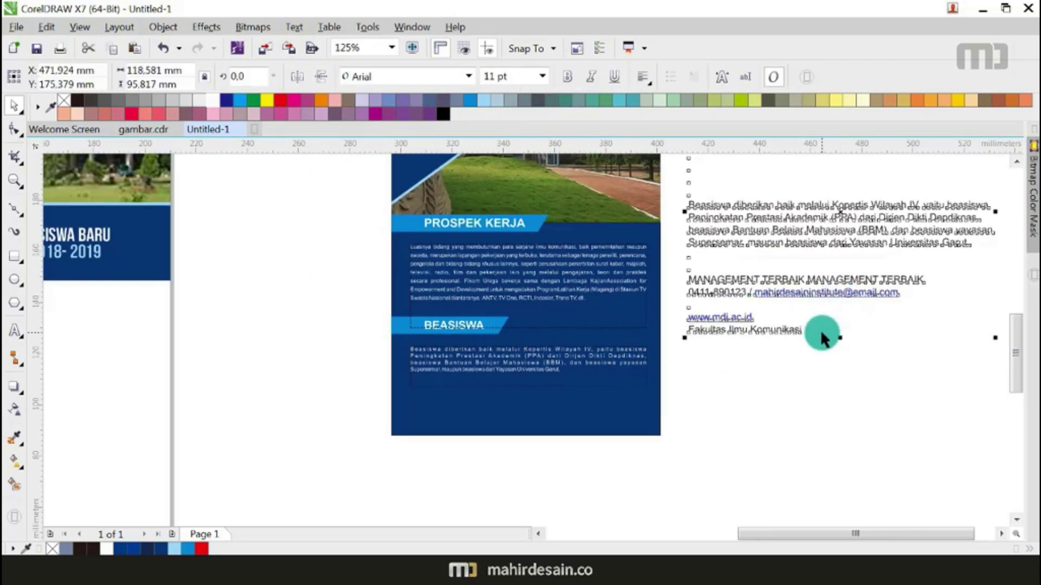
pyautogui.doubleClick(822, 278)
# Step: Cut the MANAGEMENT TERBAIK and e-mail lines, paste them in white, and move them into the blue panel
pyautogui.moveTo(906, 295); pyautogui.dragTo(664, 276)
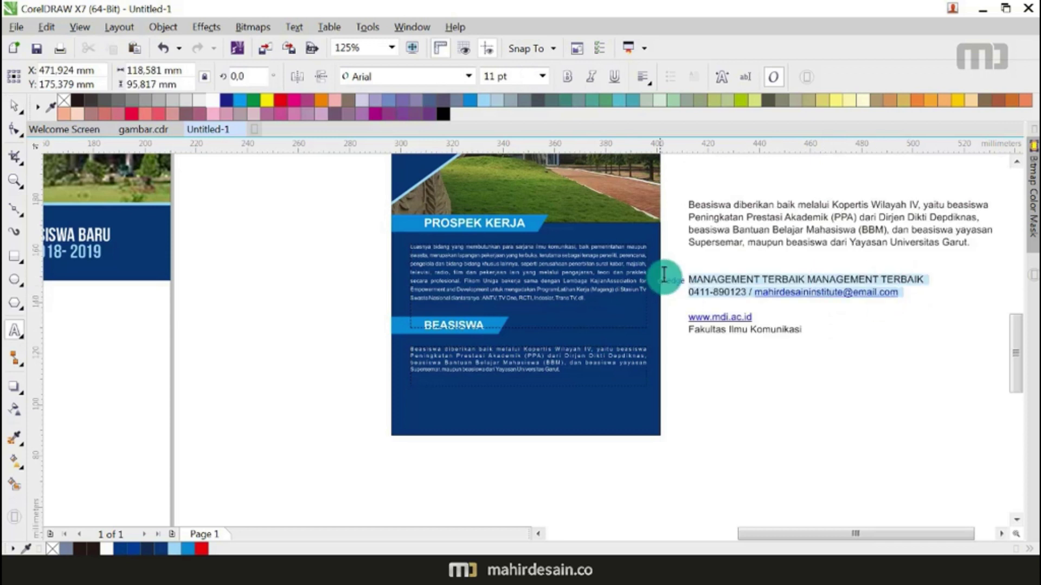
pyautogui.hotkey('ctrl', 'x')
pyautogui.click(414, 469)
pyautogui.hotkey('ctrl', 'v')
pyautogui.click(15, 105)
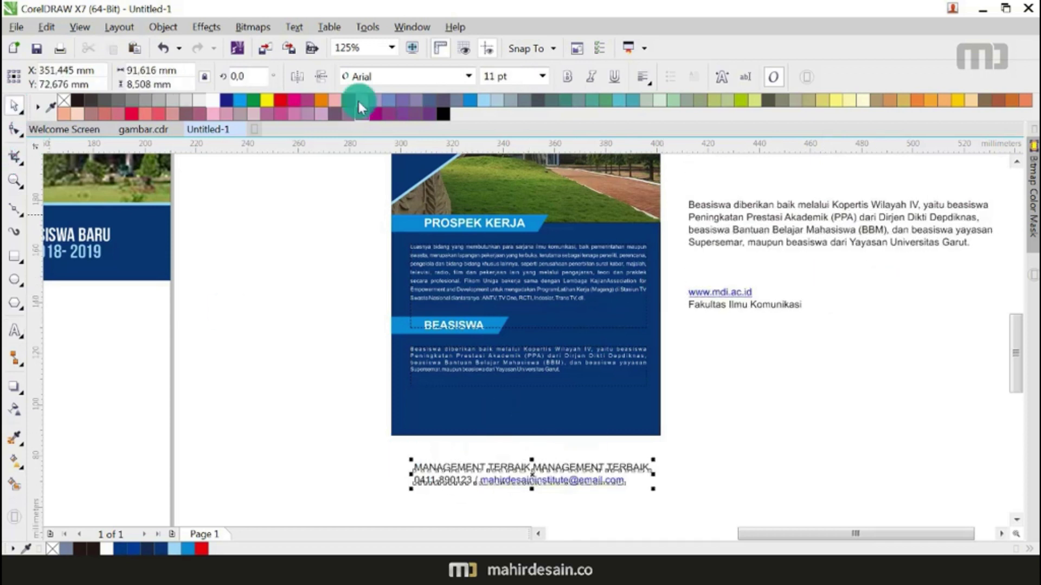
pyautogui.click(218, 98)
pyautogui.moveTo(609, 477); pyautogui.dragTo(551, 425)
# Step: Type the institute's e-mail address as new text below the blue panel
pyautogui.scroll(4, 550, 408)
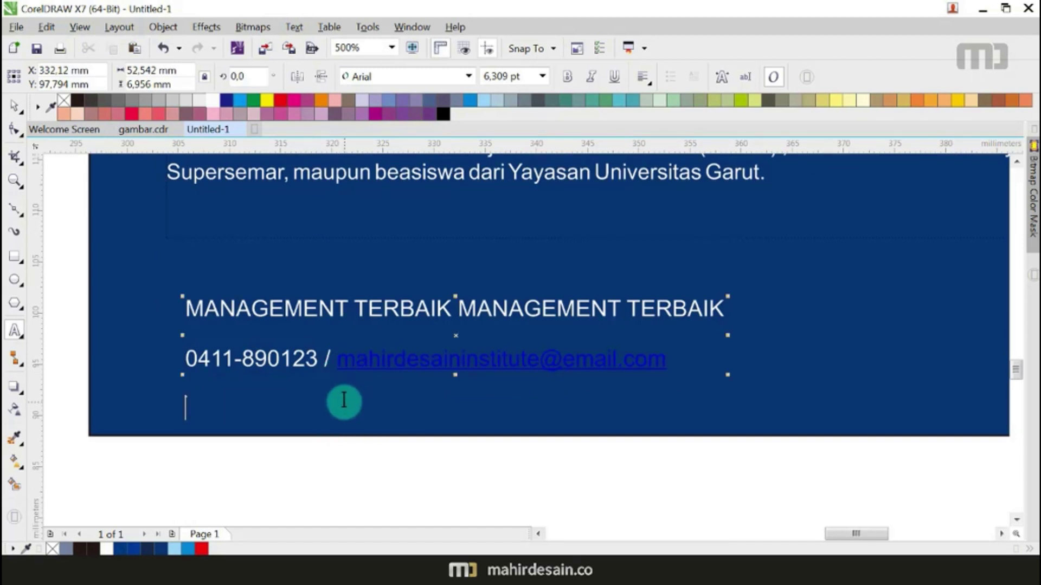
pyautogui.click(165, 492)
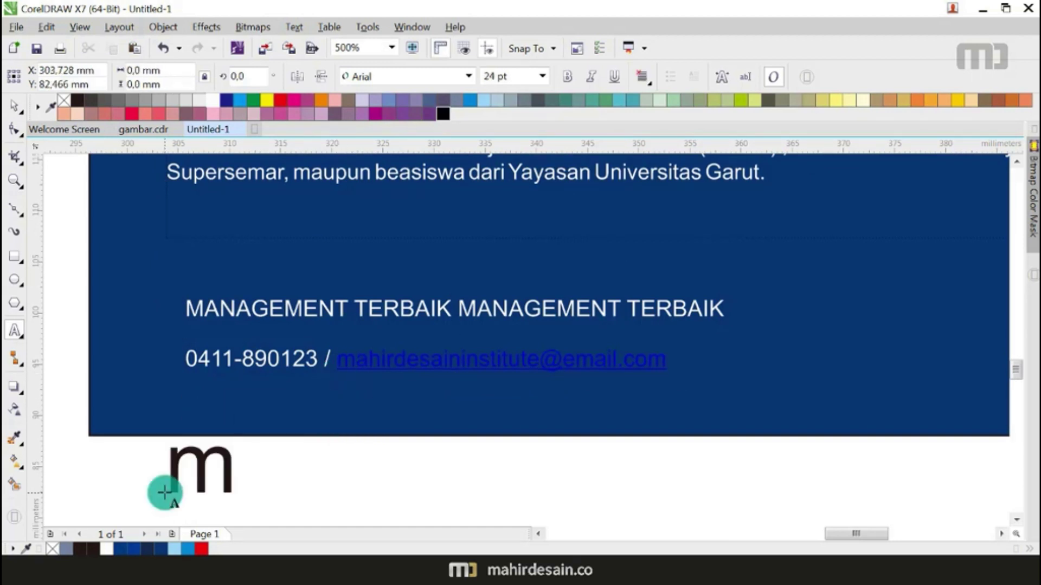
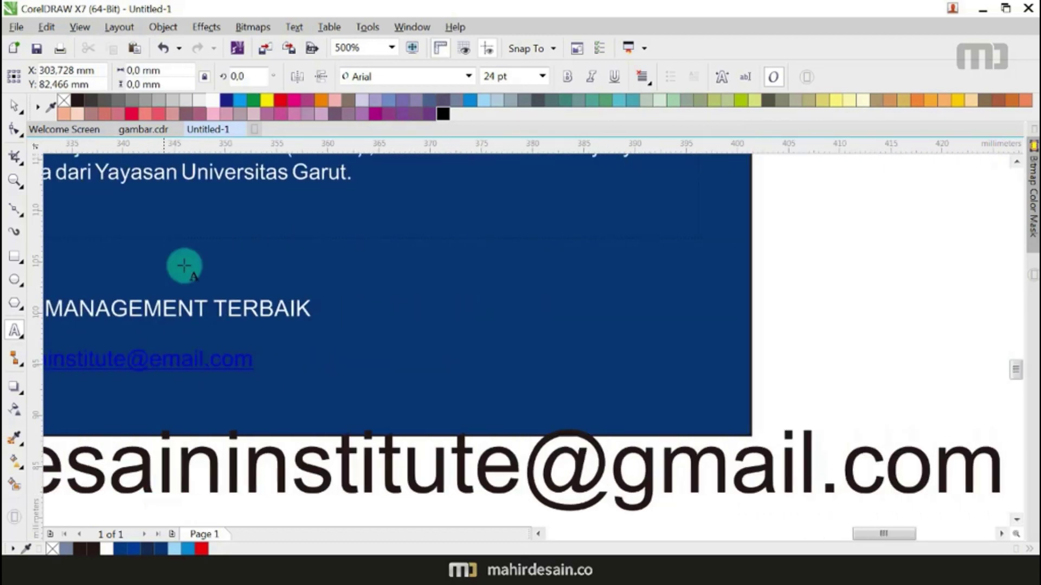
pyautogui.scroll(-1, 269, 235)
# Step: Delete the old e-mail address from the phone and e-mail line
pyautogui.click(15, 105)
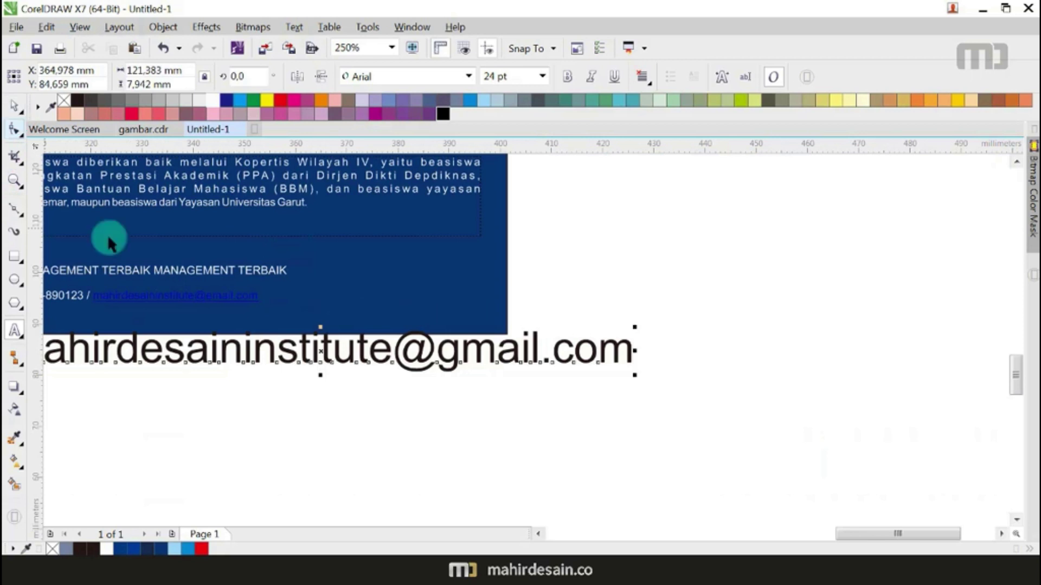
pyautogui.click(144, 295)
pyautogui.doubleClick(144, 295)
pyautogui.moveTo(94, 296); pyautogui.dragTo(262, 297)
pyautogui.press('Delete')
pyautogui.click(15, 104)
pyautogui.scroll(-2, 591, 305)
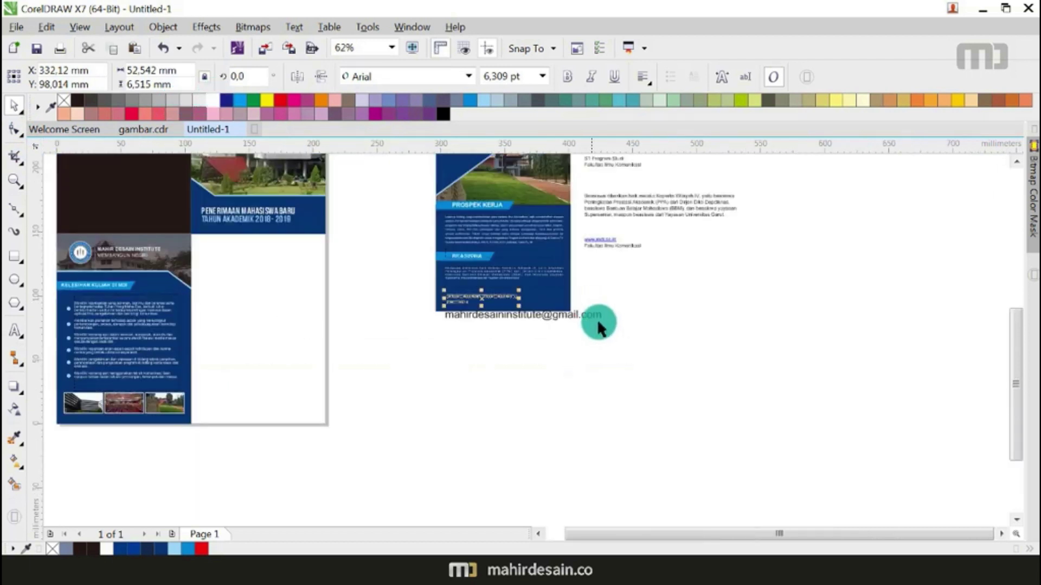
# Step: Shrink the newly typed e-mail text and make it white
pyautogui.click(573, 316)
pyautogui.moveTo(607, 324); pyautogui.dragTo(635, 240)
pyautogui.scroll(5, 471, 312)
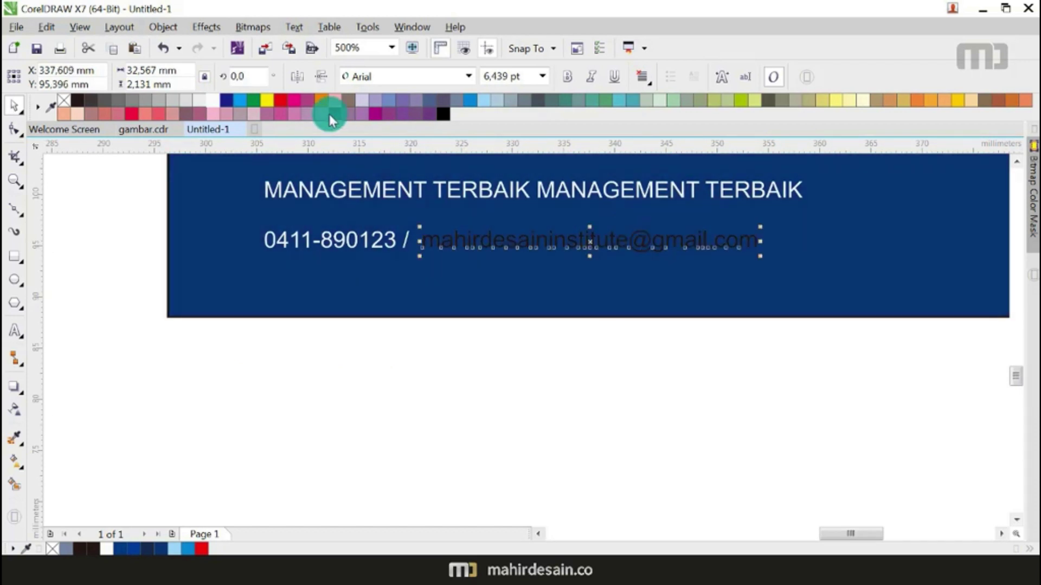
pyautogui.click(204, 101)
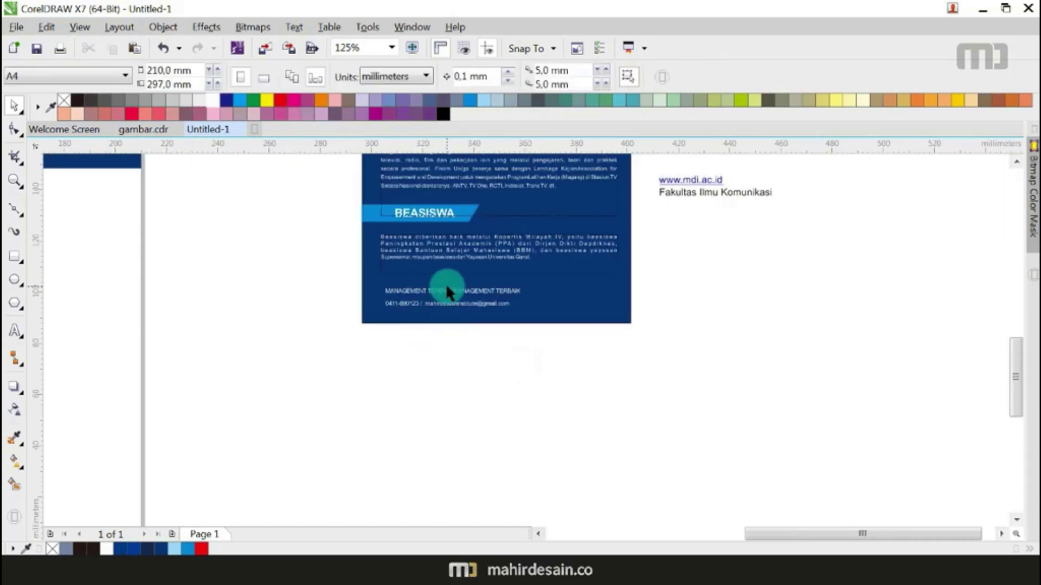
pyautogui.scroll(2, 445, 287)
# Step: Move the phone and e-mail line below the page, then undo to restore it
pyautogui.click(448, 295)
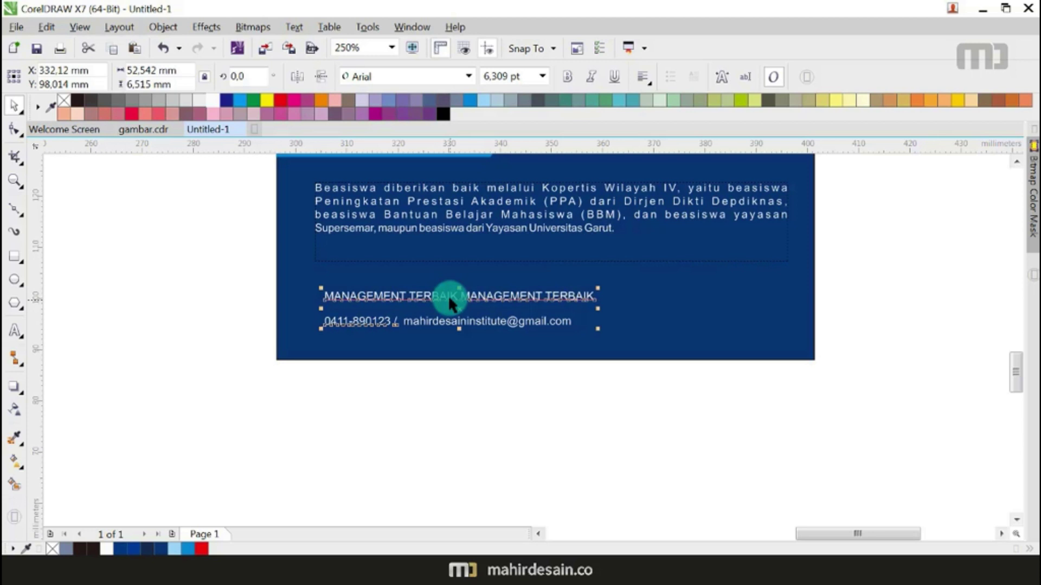
pyautogui.click(297, 398)
pyautogui.moveTo(297, 399); pyautogui.dragTo(622, 297)
pyautogui.moveTo(534, 324); pyautogui.dragTo(523, 388)
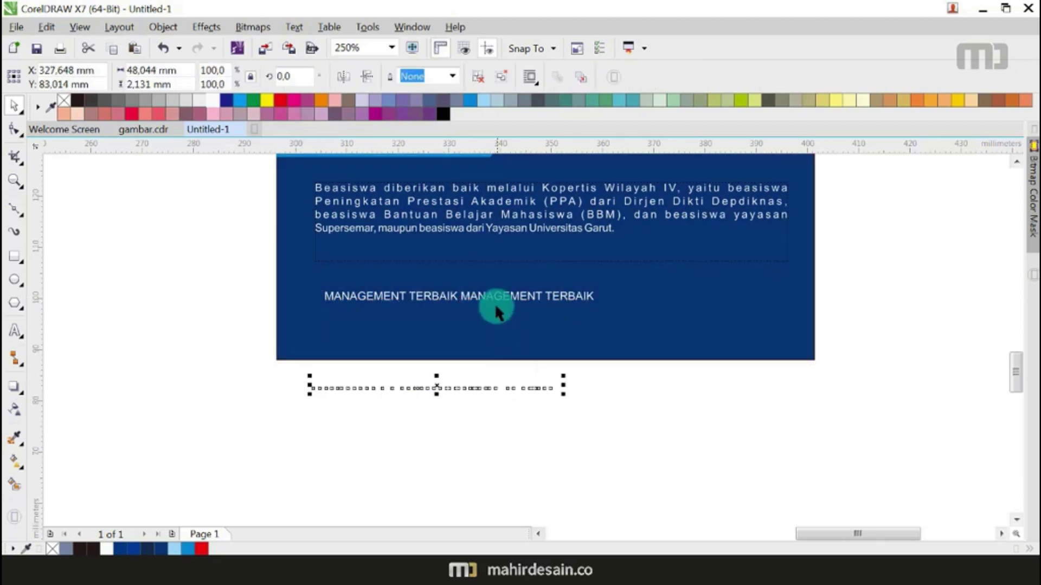
pyautogui.click(510, 296)
pyautogui.rightClick(510, 296)
pyautogui.click(425, 350)
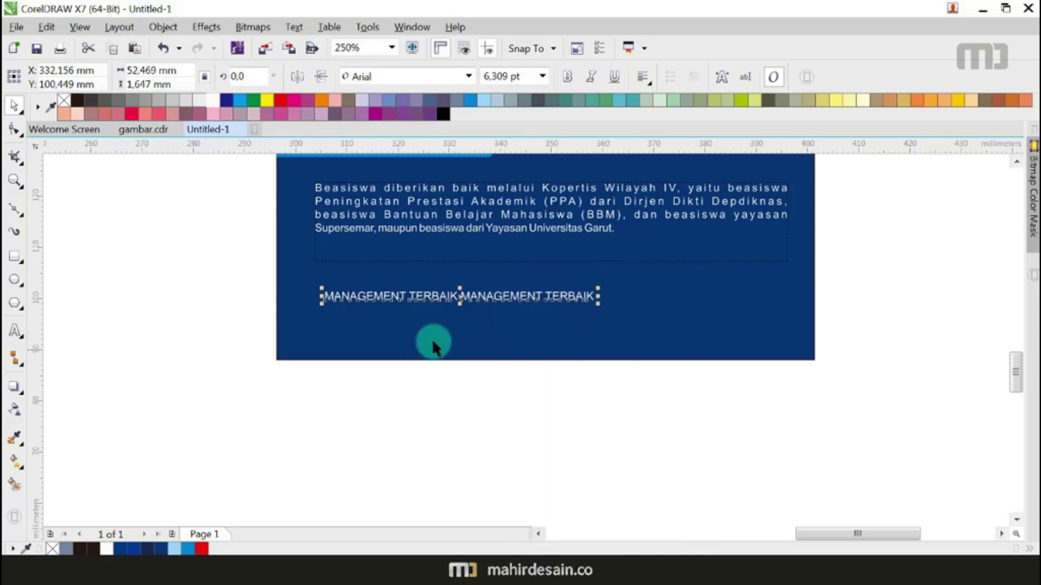
pyautogui.hotkey('ctrl', 'z')
pyautogui.scroll(1, 465, 298)
# Step: Delete the duplicate MANAGEMENT TERBAIK, enlarge it in bold, and align the phone and e-mail line beneath
pyautogui.doubleClick(478, 296)
pyautogui.moveTo(460, 293); pyautogui.dragTo(743, 292)
pyautogui.press('Delete')
pyautogui.click(14, 105)
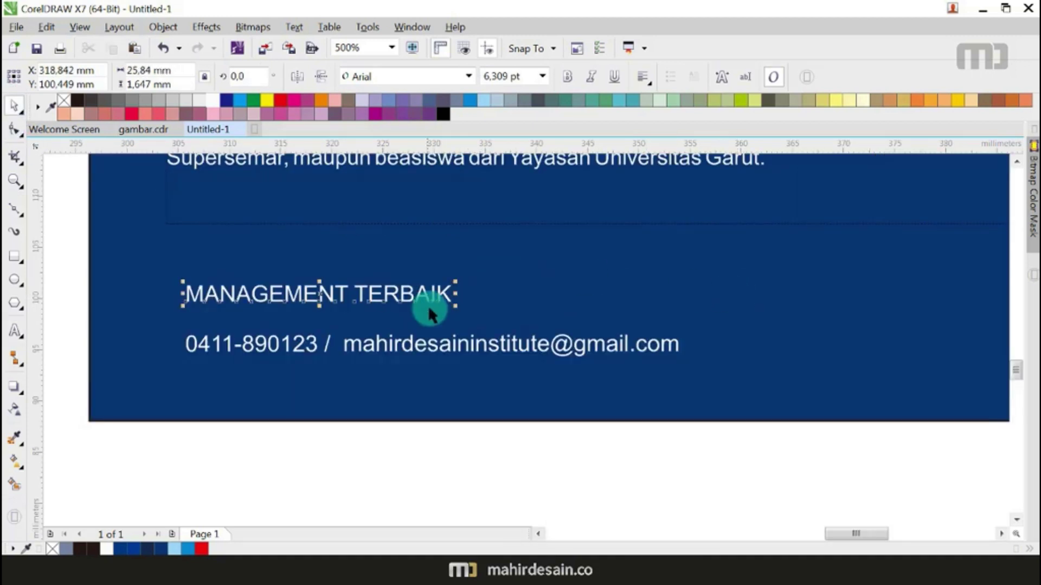
pyautogui.click(568, 76)
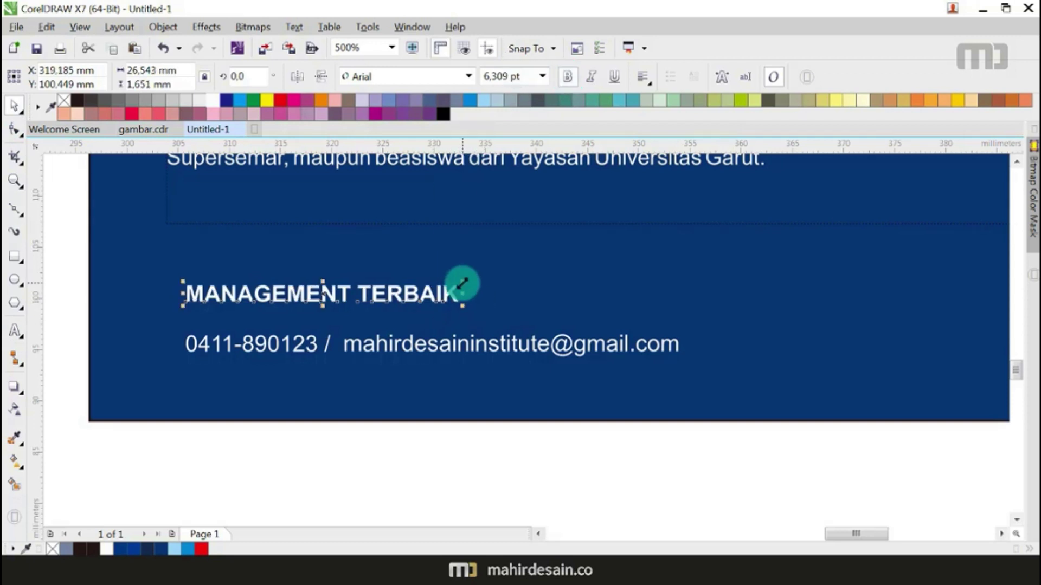
pyautogui.moveTo(461, 283); pyautogui.dragTo(662, 239)
pyautogui.moveTo(441, 290); pyautogui.dragTo(429, 313)
pyautogui.moveTo(394, 343); pyautogui.dragTo(384, 341)
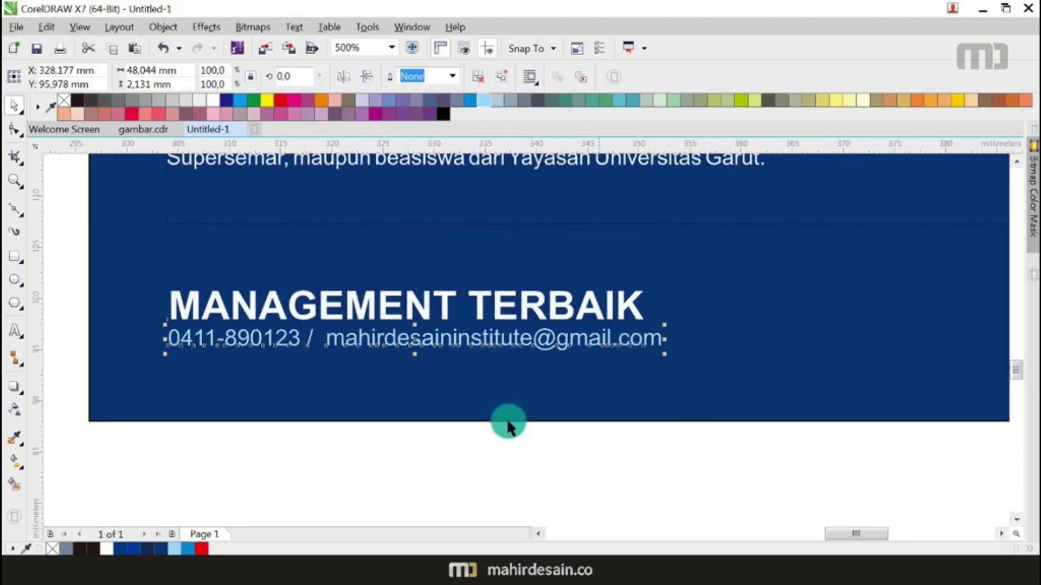
pyautogui.scroll(-2, 506, 417)
pyautogui.click(495, 460)
pyautogui.scroll(-4, 441, 399)
pyautogui.scroll(2, 590, 353)
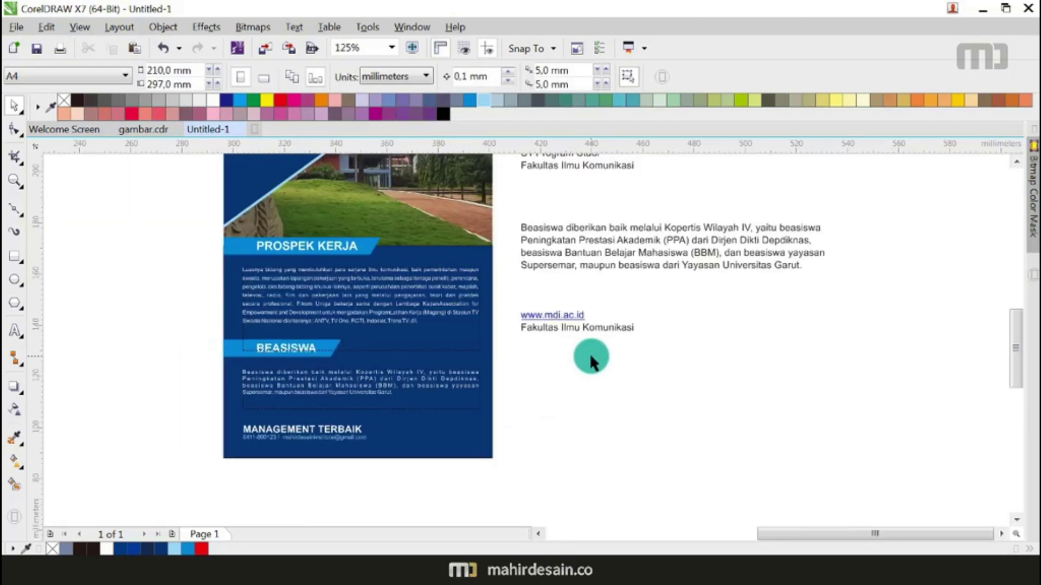
pyautogui.click(557, 320)
pyautogui.scroll(3, 558, 319)
pyautogui.scroll(-3, 561, 330)
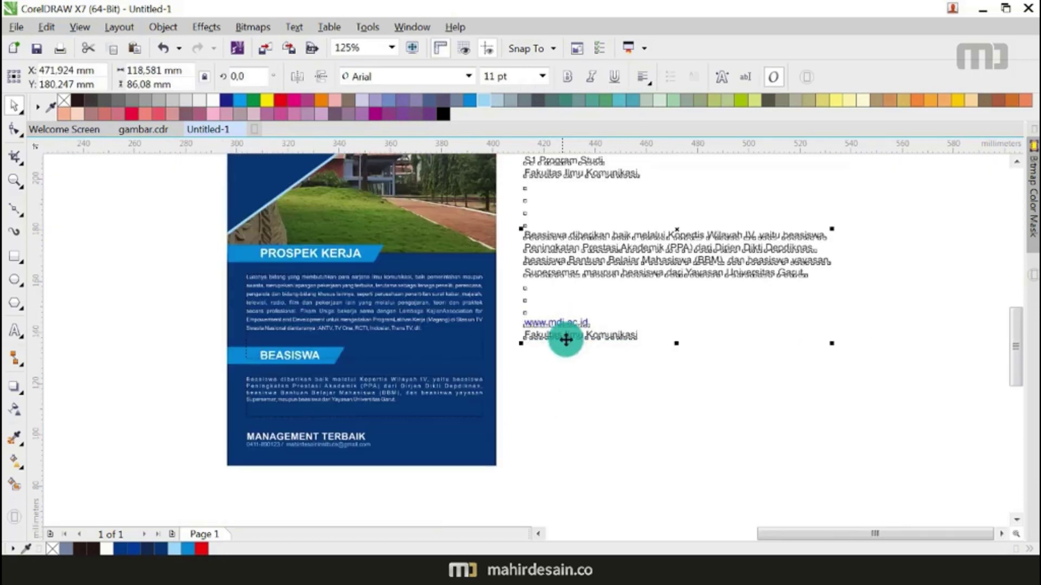
pyautogui.click(16, 331)
pyautogui.scroll(2, 520, 355)
pyautogui.click(545, 388)
pyautogui.write('www.mdi.ac.id')
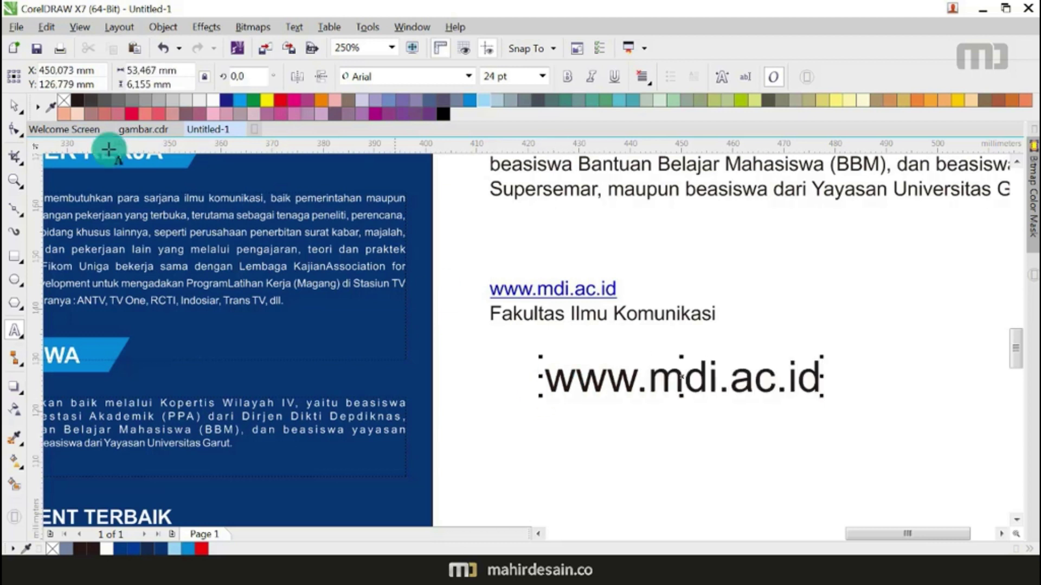
pyautogui.click(15, 104)
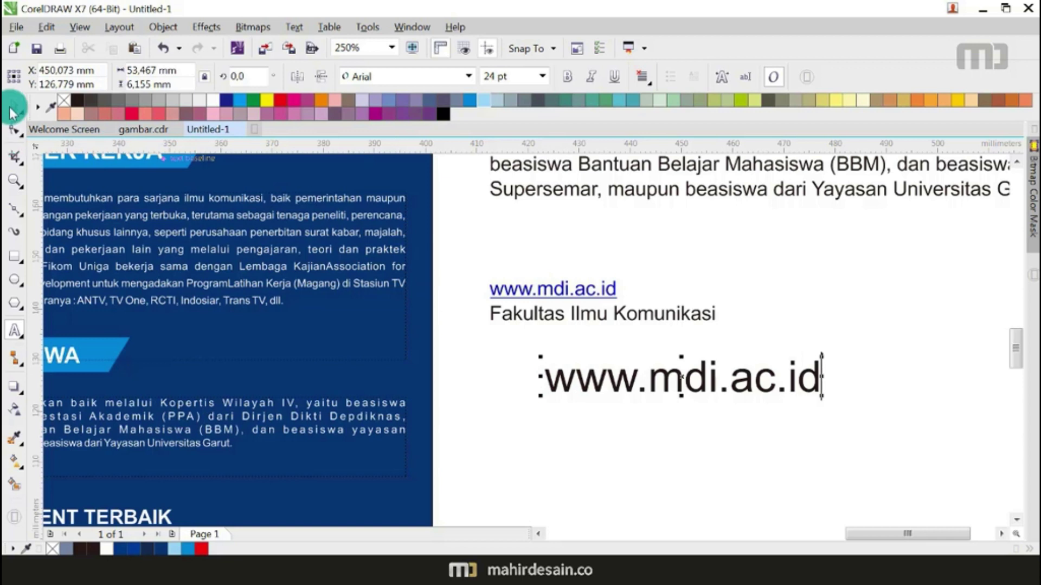
pyautogui.click(566, 77)
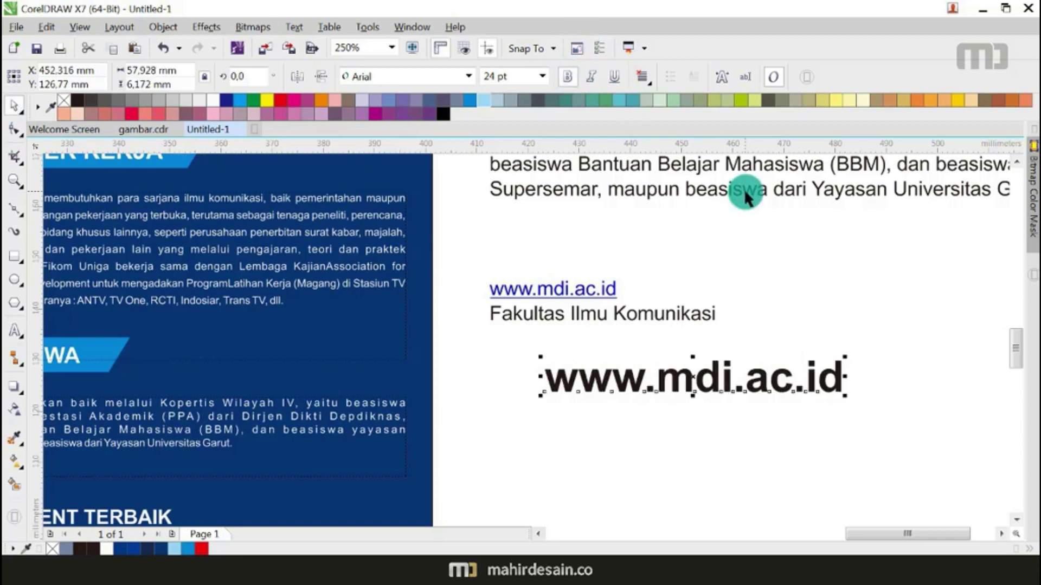
pyautogui.scroll(-2, 744, 187)
pyautogui.click(728, 314)
pyautogui.moveTo(728, 314); pyautogui.dragTo(588, 383)
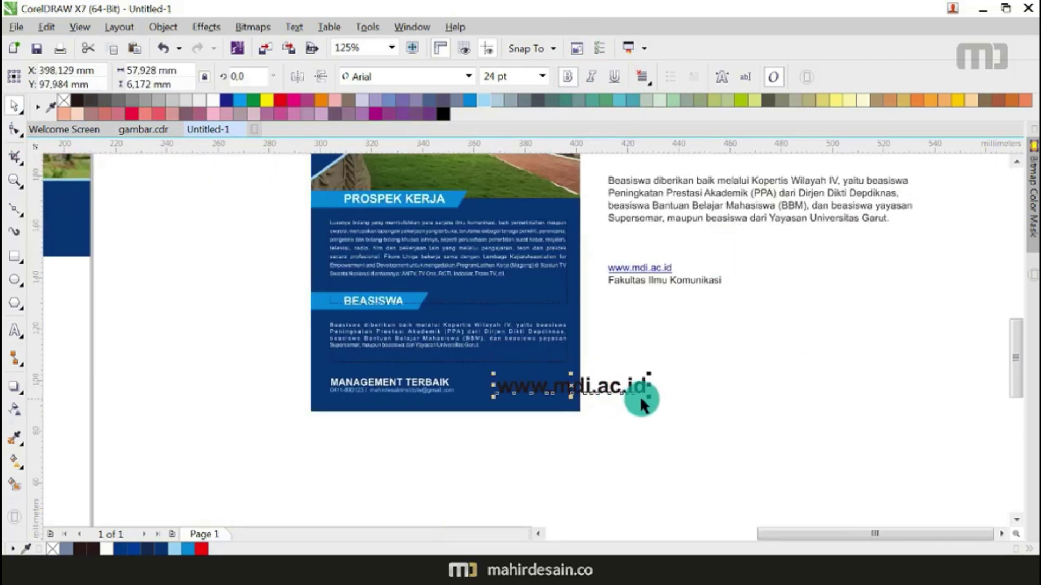
pyautogui.moveTo(649, 394); pyautogui.dragTo(669, 385)
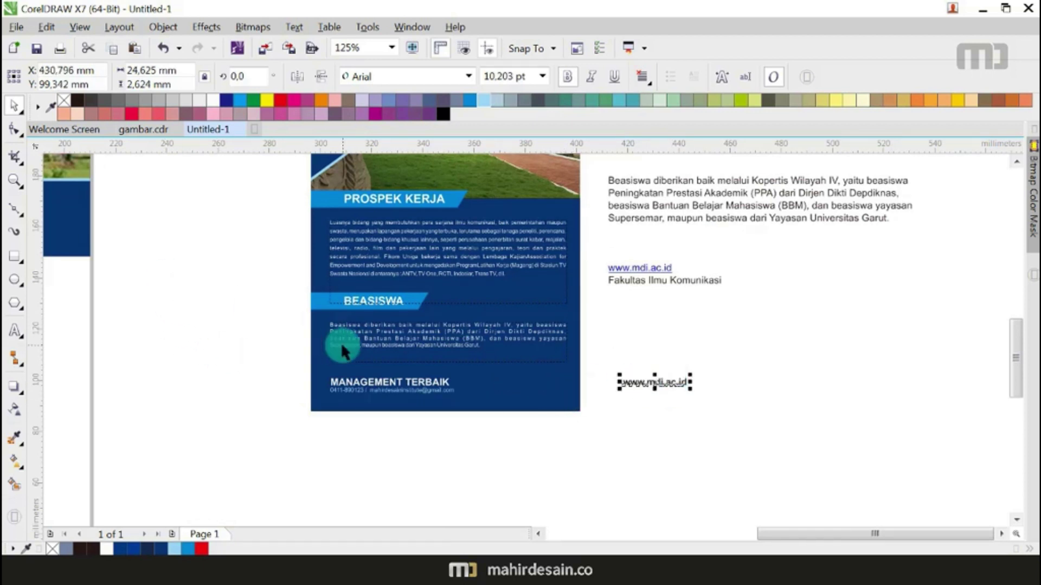
pyautogui.scroll(-2, 343, 342)
# Step: Move the arrow-shaped piece onto the panel, then try and undo a Smart Fill at the corner
pyautogui.click(342, 231)
pyautogui.moveTo(342, 232); pyautogui.dragTo(409, 358)
pyautogui.click(15, 483)
pyautogui.scroll(2, 455, 364)
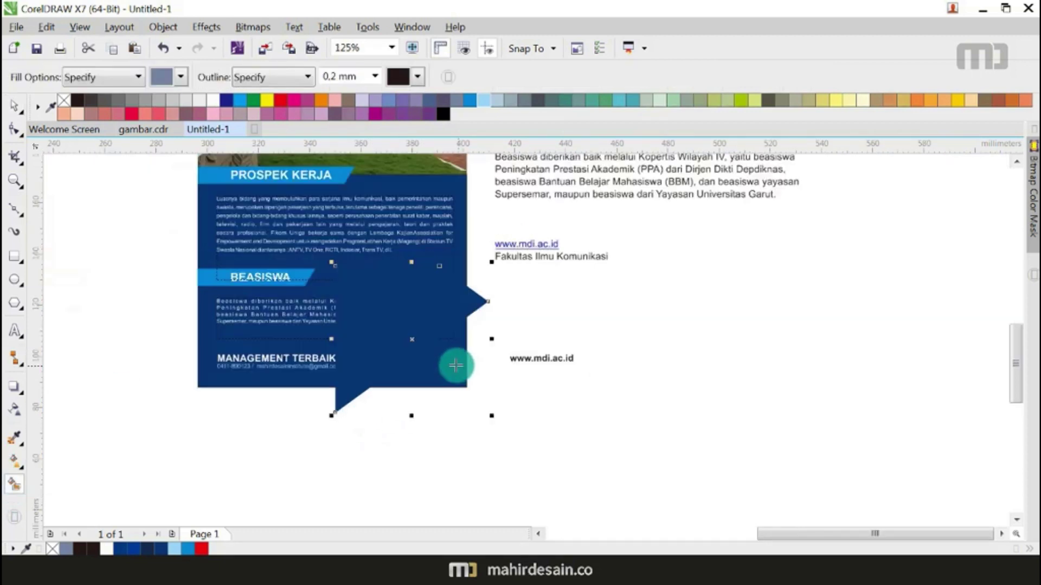
pyautogui.click(455, 365)
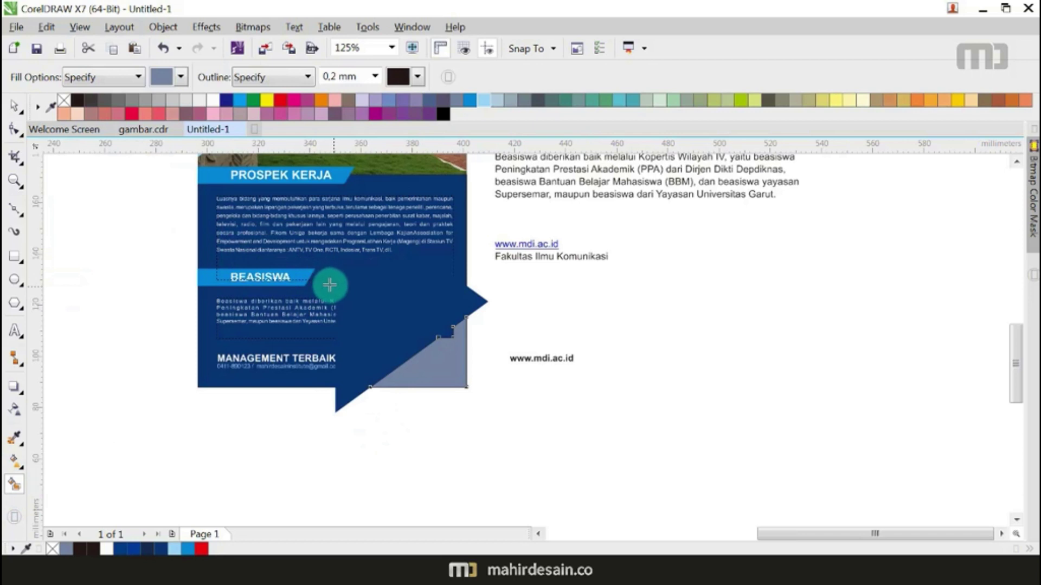
pyautogui.hotkey('ctrl', 'z')
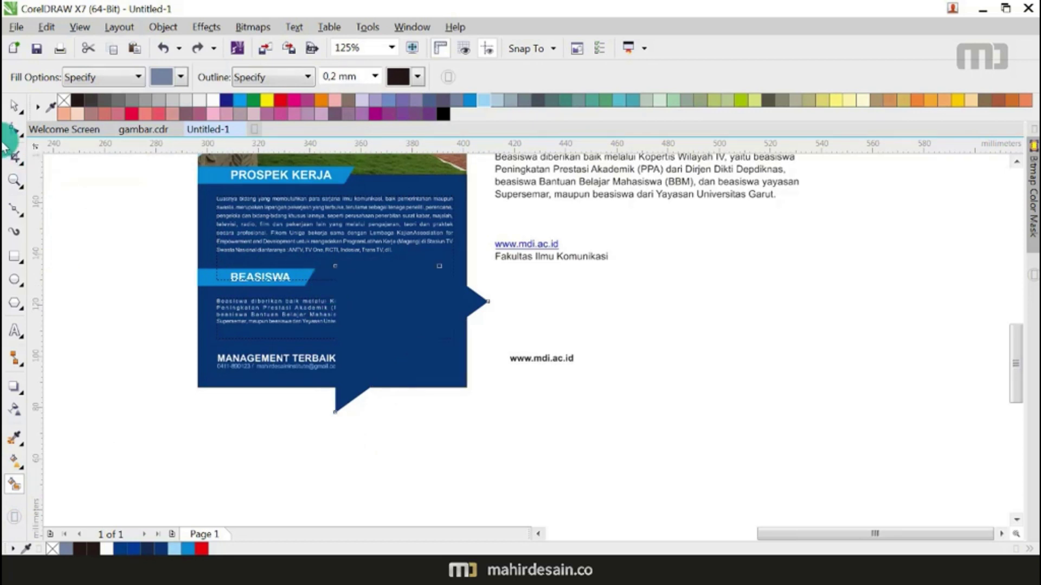
# Step: Extend the Beasiswa paragraph frame downward and position the arrow over the panel's lower-right corner
pyautogui.click(14, 105)
pyautogui.click(296, 326)
pyautogui.moveTo(333, 338); pyautogui.dragTo(343, 340)
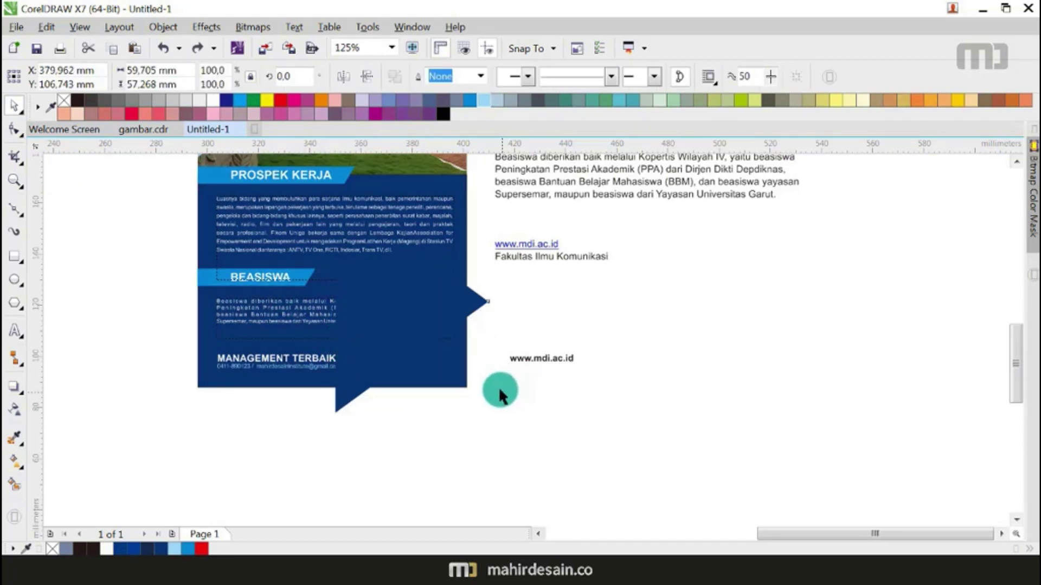
pyautogui.moveTo(437, 304); pyautogui.dragTo(451, 324)
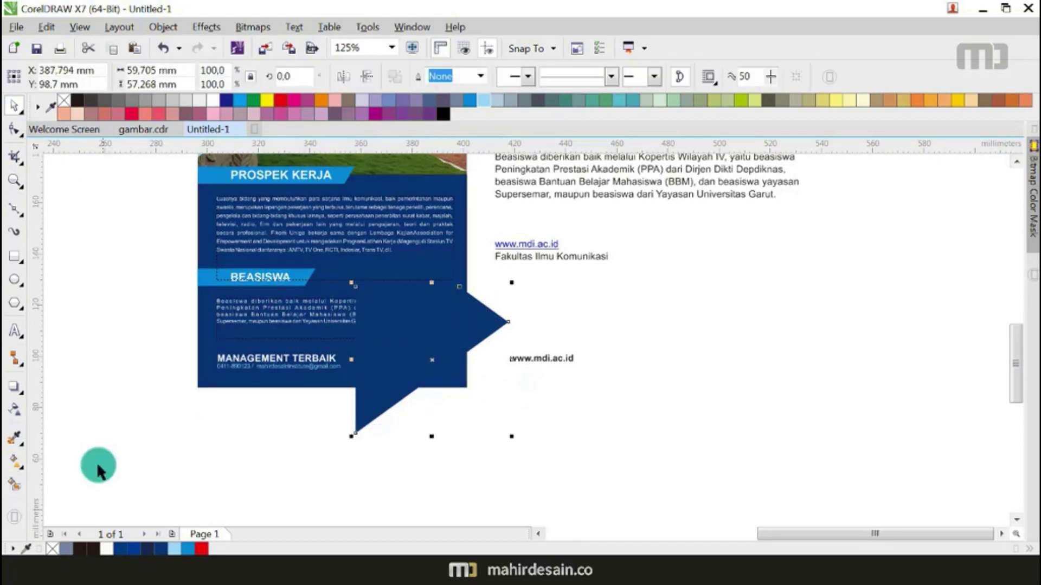
# Step: Smart Fill the gap between the arrow and panel corner, then delete the arrow
pyautogui.click(15, 483)
pyautogui.click(448, 379)
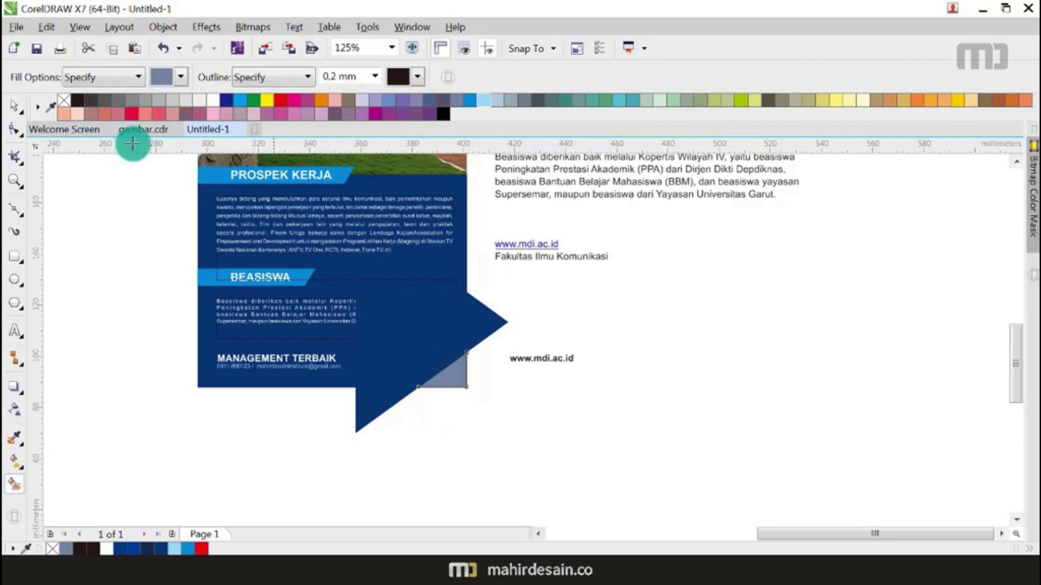
pyautogui.click(17, 104)
pyautogui.click(484, 328)
pyautogui.press('Delete')
# Step: Enlarge the corner triangle to about 150%, colour it bright blue and remove its outline
pyautogui.click(451, 368)
pyautogui.moveTo(415, 348); pyautogui.dragTo(390, 331)
pyautogui.click(470, 100)
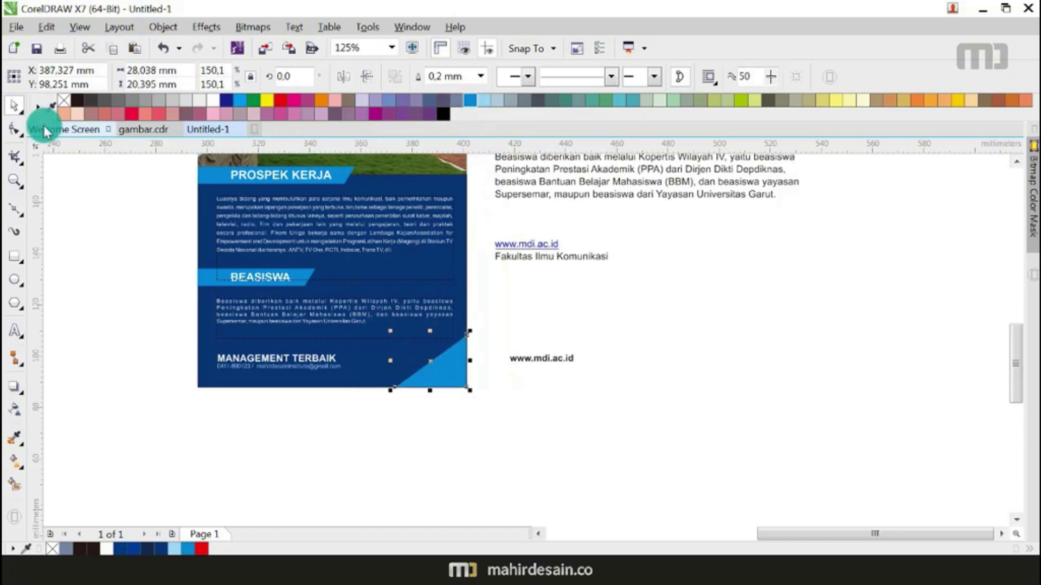
pyautogui.rightClick(63, 100)
pyautogui.click(556, 359)
pyautogui.moveTo(556, 359); pyautogui.dragTo(458, 379)
pyautogui.scroll(2, 458, 380)
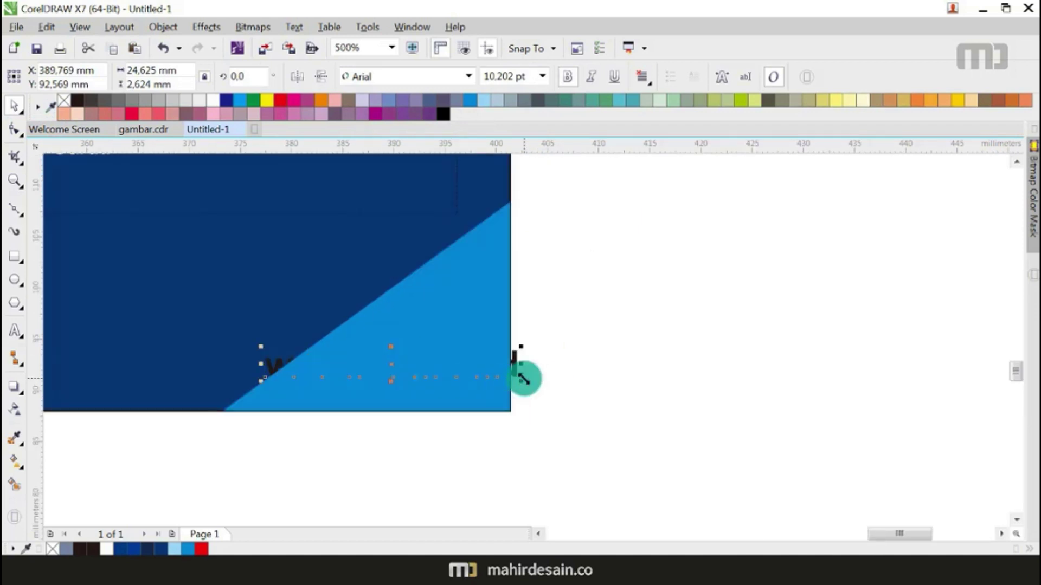
pyautogui.click(211, 103)
pyautogui.moveTo(520, 381); pyautogui.dragTo(430, 377)
pyautogui.moveTo(362, 367); pyautogui.dragTo(419, 375)
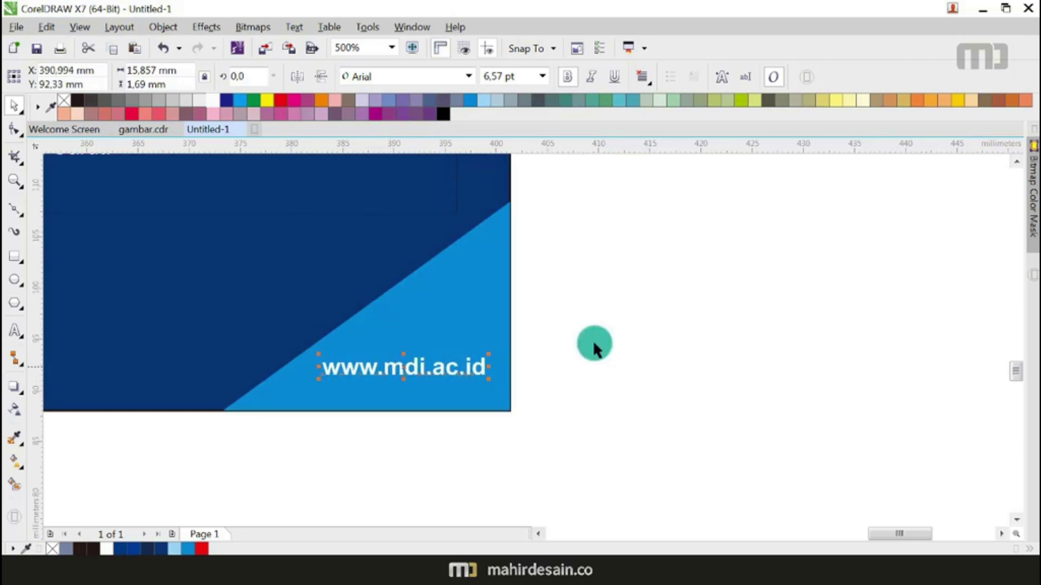
pyautogui.click(626, 348)
pyautogui.scroll(-4, 626, 348)
pyautogui.scroll(1, 640, 296)
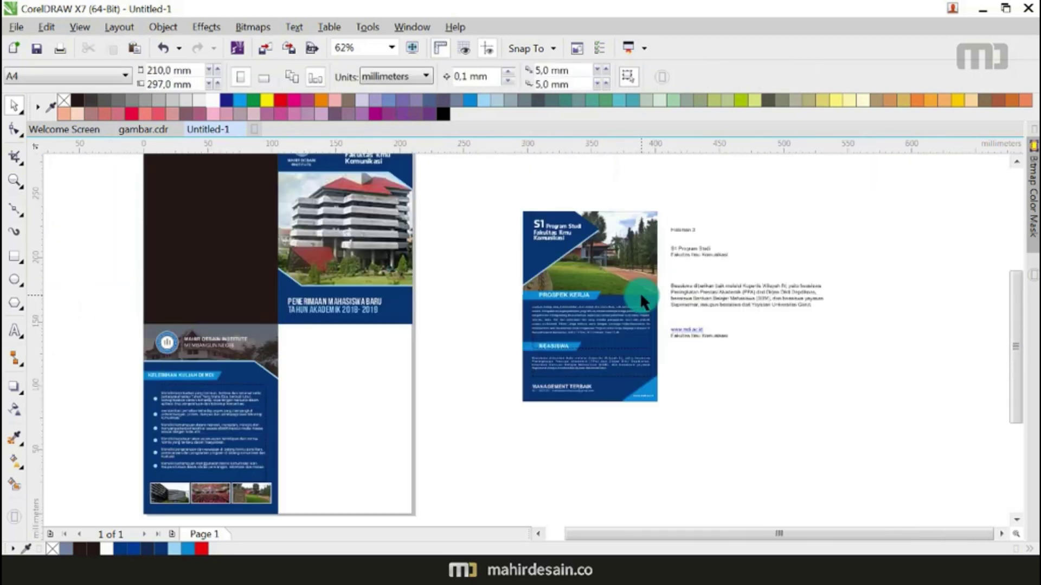
# Step: Move the finished back panel into the brochure's lower-right quarter, aligned to the page edge
pyautogui.scroll(-1, 632, 311)
pyautogui.scroll(1, 633, 311)
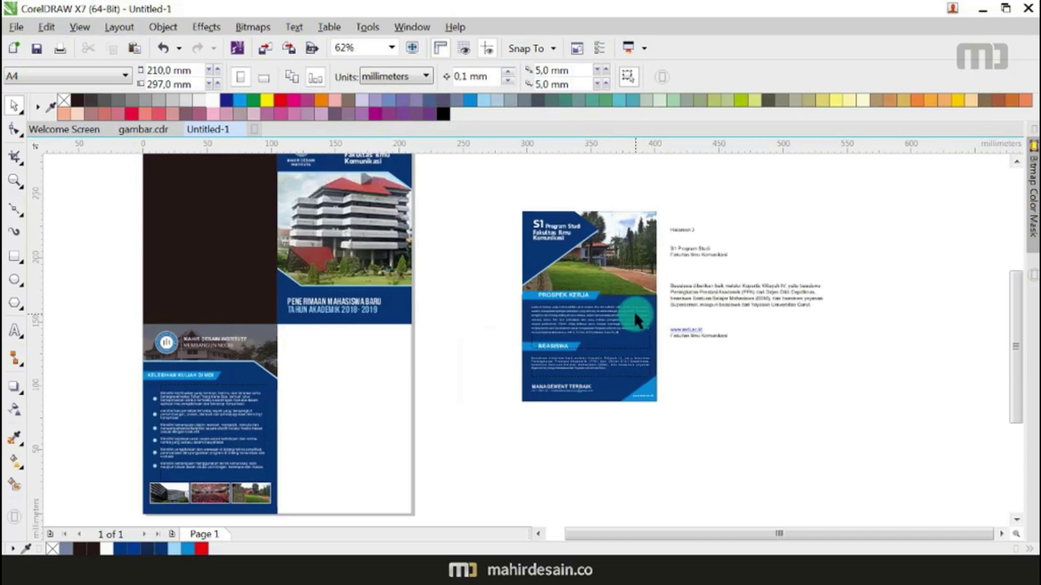
pyautogui.scroll(-1, 623, 248)
pyautogui.moveTo(553, 213); pyautogui.dragTo(659, 358)
pyautogui.moveTo(623, 280); pyautogui.dragTo(506, 342)
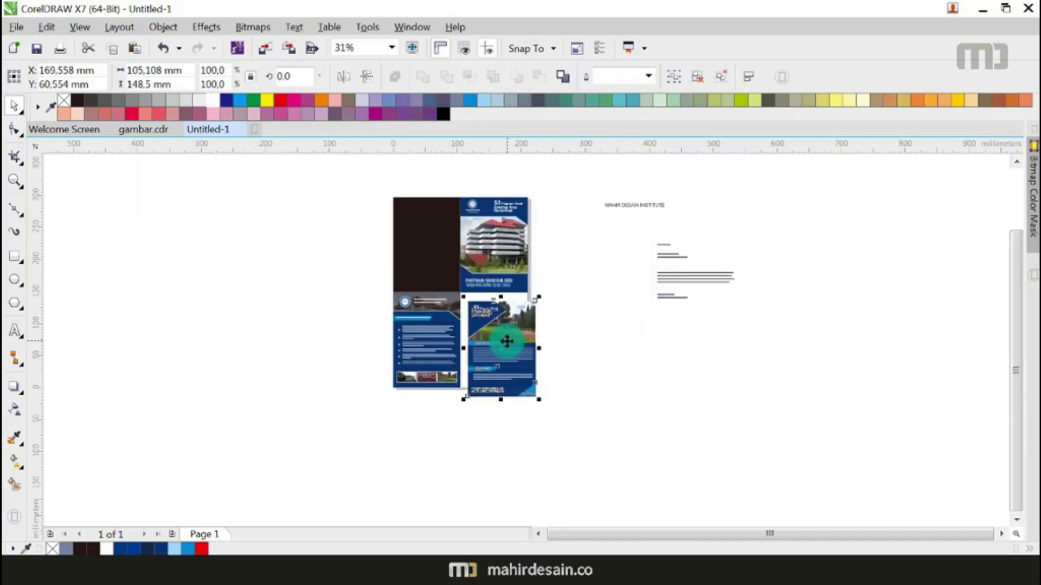
pyautogui.scroll(4, 464, 306)
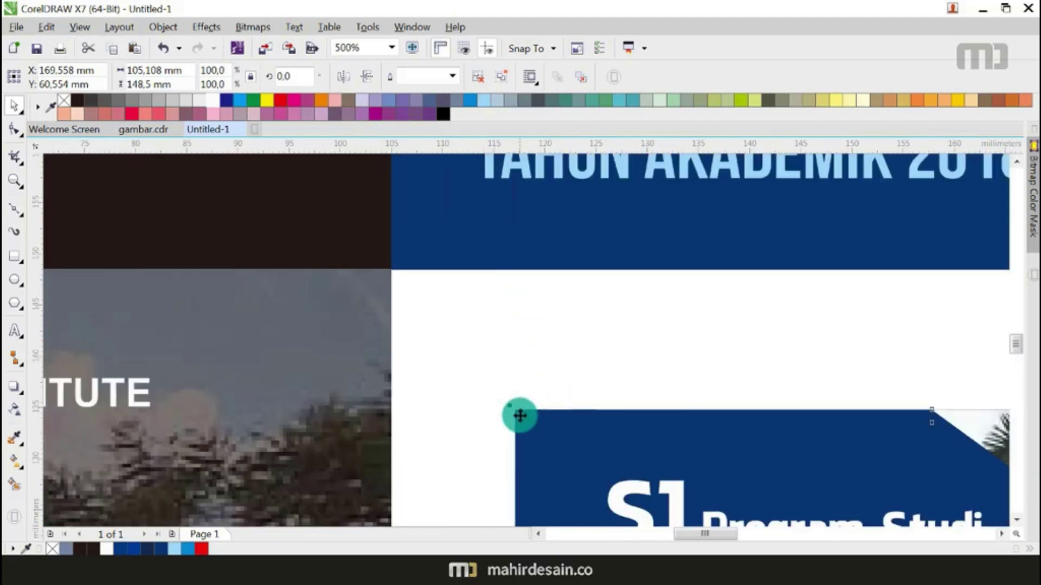
pyautogui.scroll(2, 515, 411)
pyautogui.scroll(-2, 515, 411)
pyautogui.moveTo(523, 413); pyautogui.dragTo(397, 271)
# Step: Delete the old MAHIR DESAIN INSTITUTE notes beside the flyer
pyautogui.scroll(-4, 658, 328)
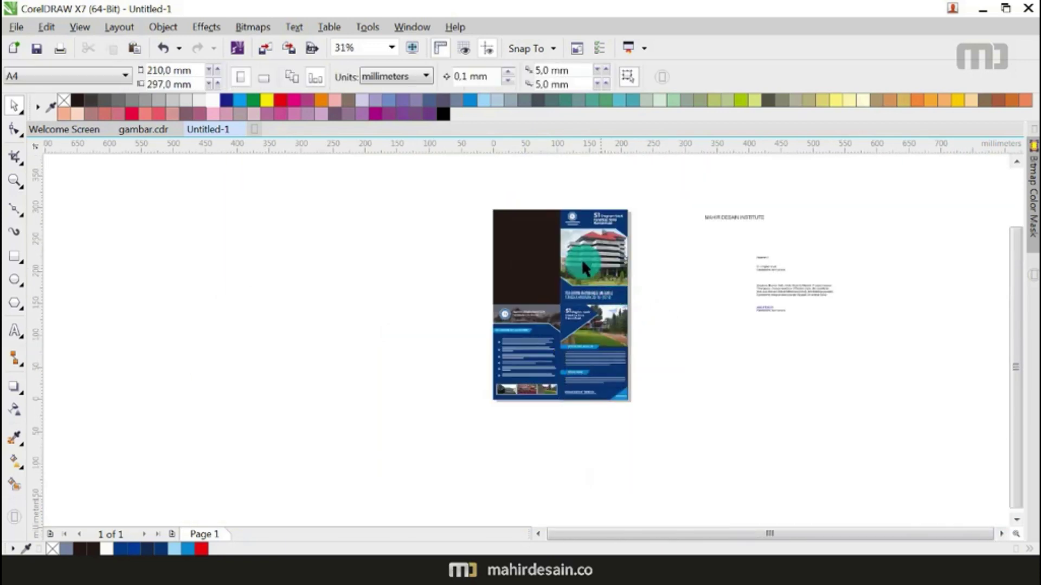
pyautogui.click(722, 220)
pyautogui.press('Delete')
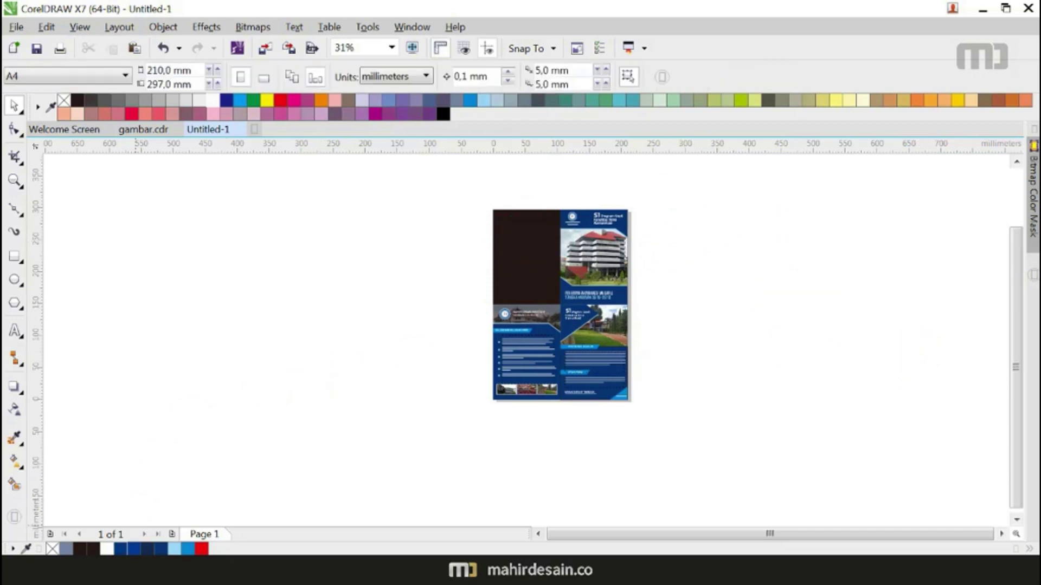
# Step: Cut all the remaining brochure text from the Materi Brosur 2 Word document
pyautogui.hotkey('alt', 'Tab')
pyautogui.scroll(-10, 565, 363)
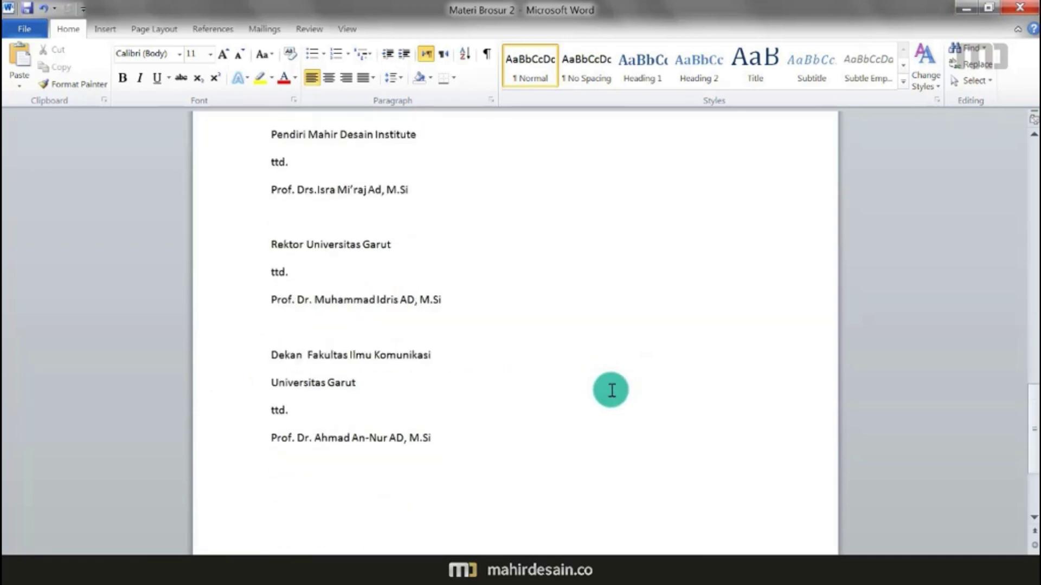
pyautogui.scroll(5, 623, 407)
pyautogui.hotkey('ctrl', 'a')
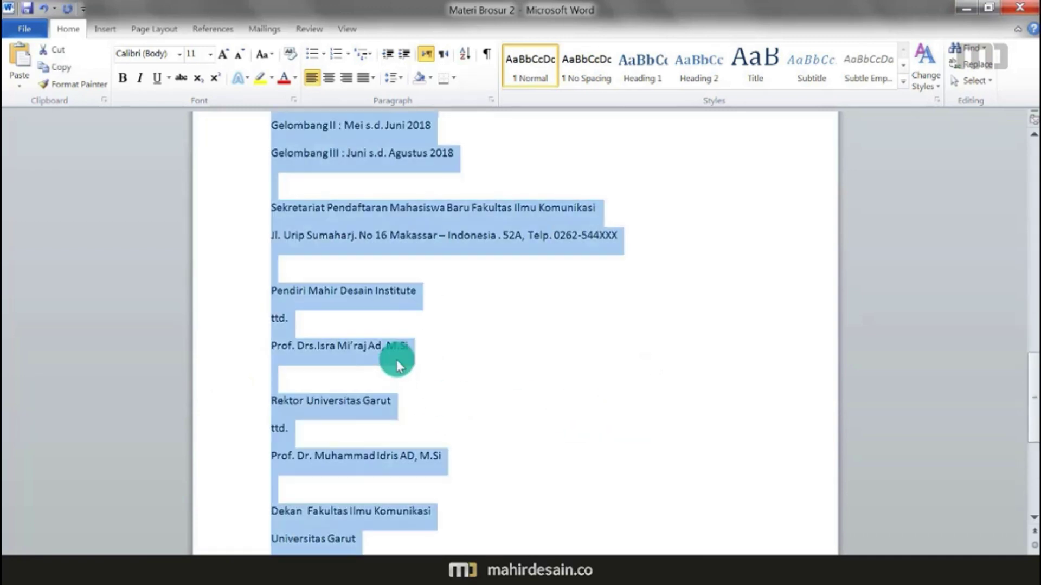
pyautogui.hotkey('ctrl', 'x')
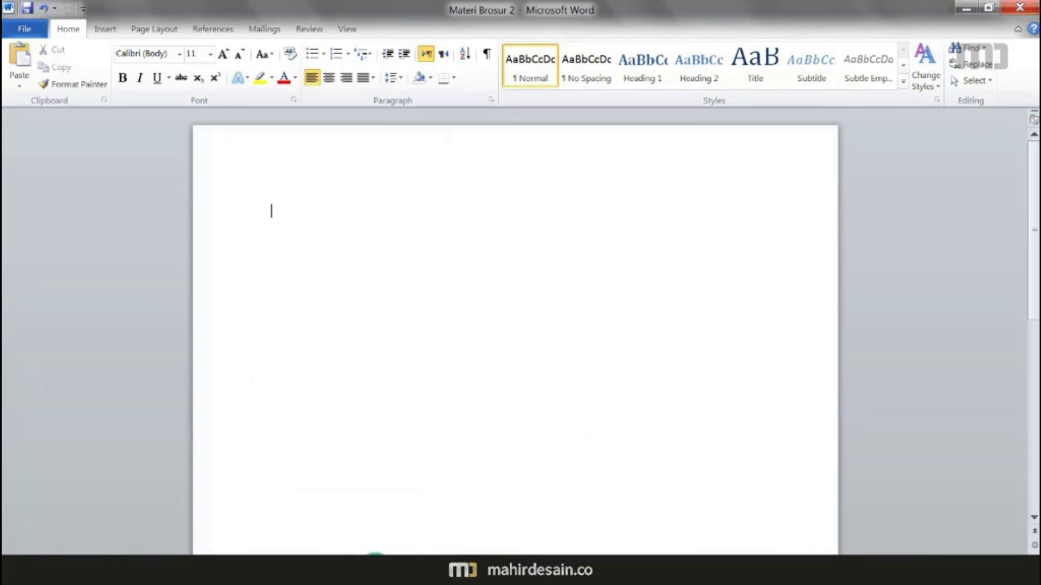
pyautogui.hotkey('alt', 'Tab')
pyautogui.click(18, 330)
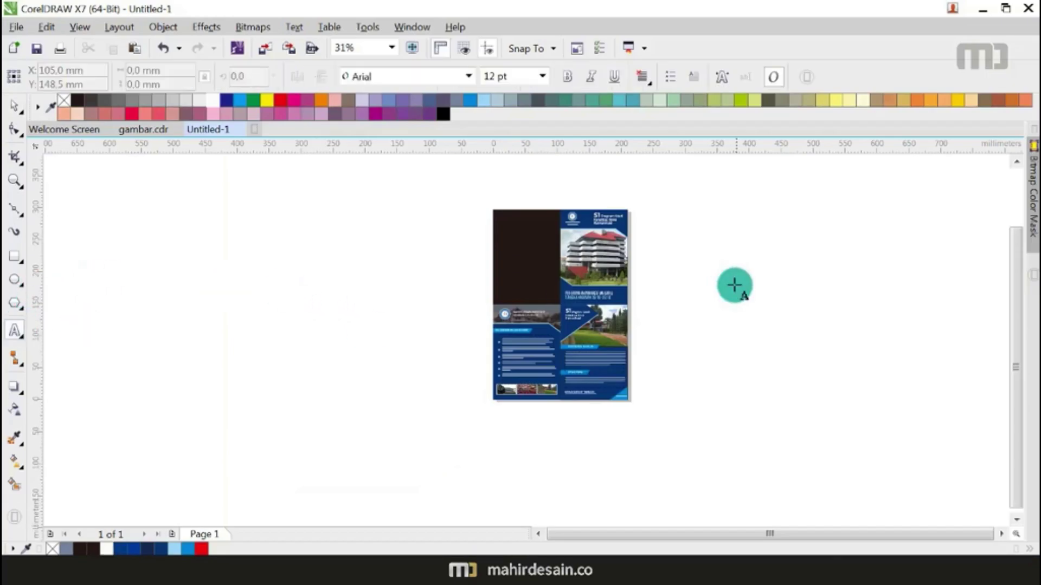
# Step: Paste the Halaman 4 brochure text beside the flyer
pyautogui.click(677, 247)
pyautogui.hotkey('ctrl', 'v')
pyautogui.click(460, 446)
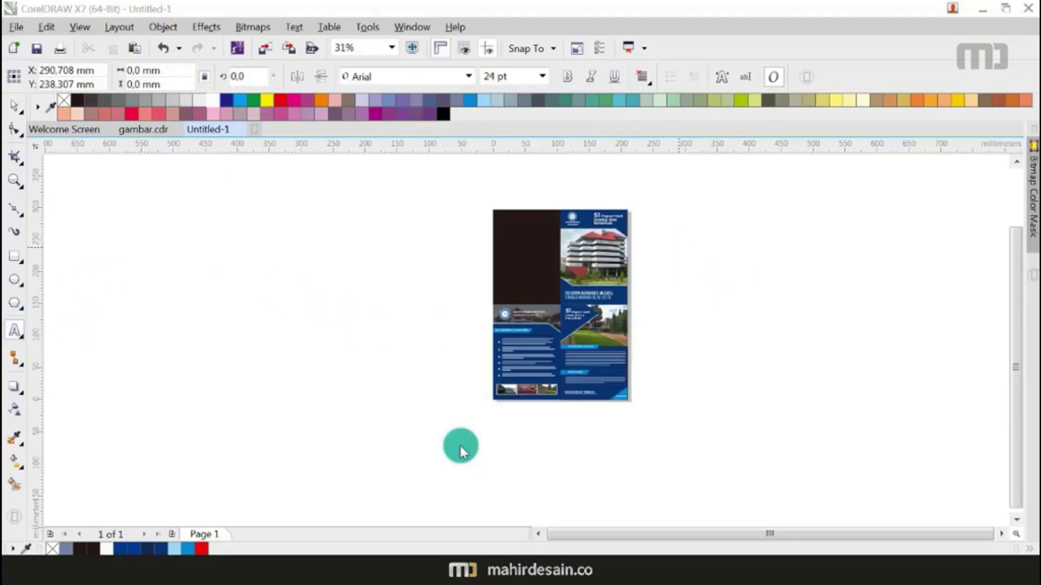
pyautogui.click(14, 105)
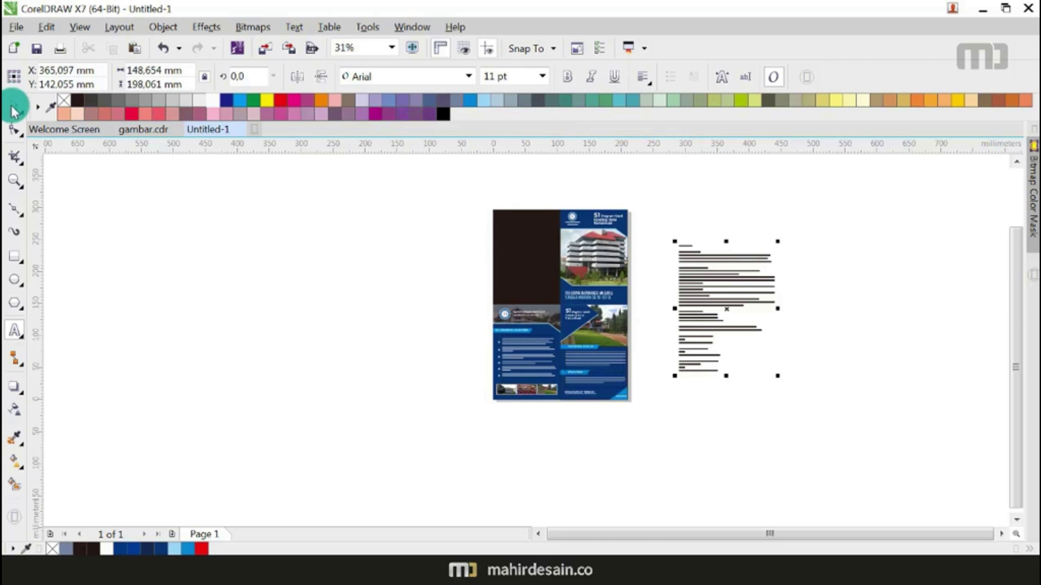
pyautogui.press('Escape')
# Step: Move the dark top-left rectangle next to the pasted text
pyautogui.scroll(2, 607, 264)
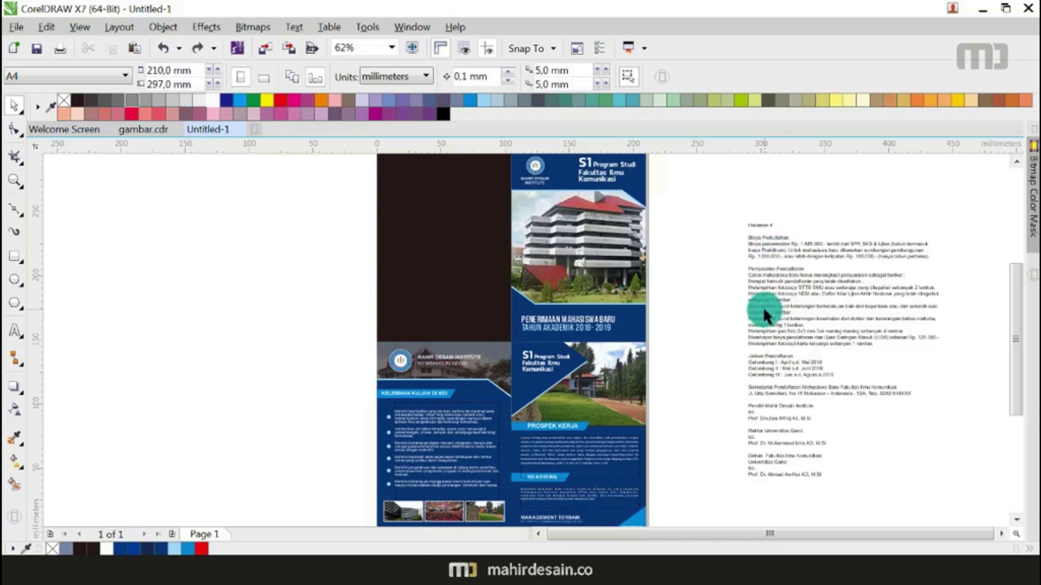
pyautogui.scroll(-2, 444, 257)
pyautogui.moveTo(468, 256); pyautogui.dragTo(754, 284)
pyautogui.scroll(2, 748, 296)
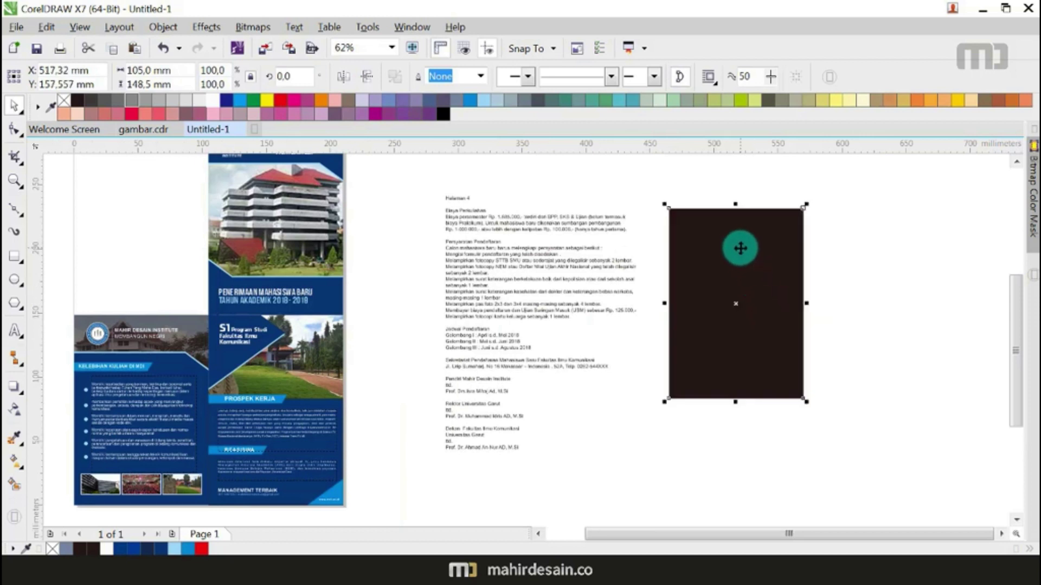
pyautogui.scroll(-2, 748, 309)
pyautogui.moveTo(748, 309); pyautogui.dragTo(703, 276)
# Step: Fill the rectangle with the brochure's dark blue using the Color Eyedropper
pyautogui.scroll(1, 560, 242)
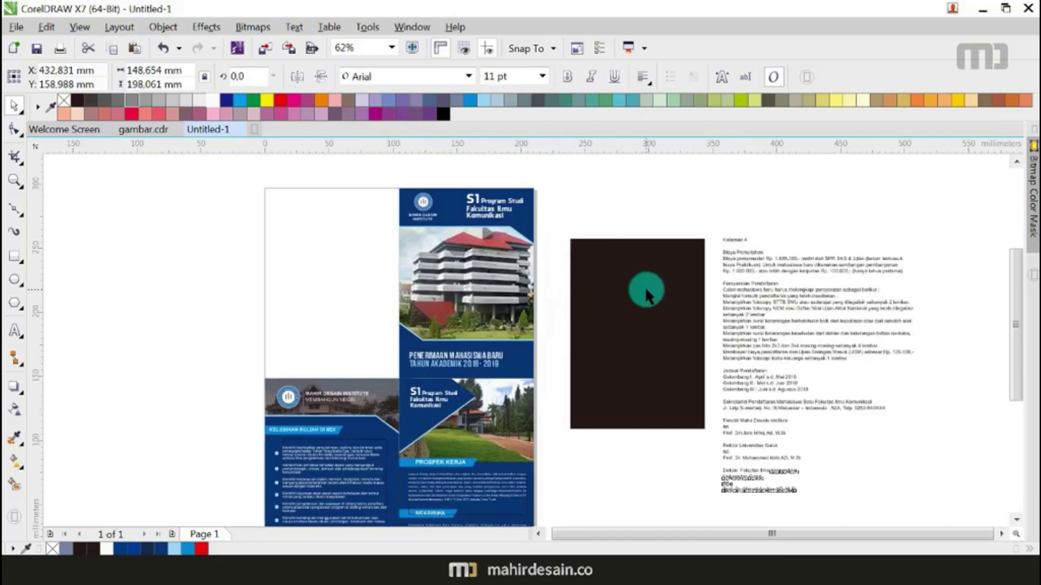
pyautogui.click(645, 288)
pyautogui.click(15, 438)
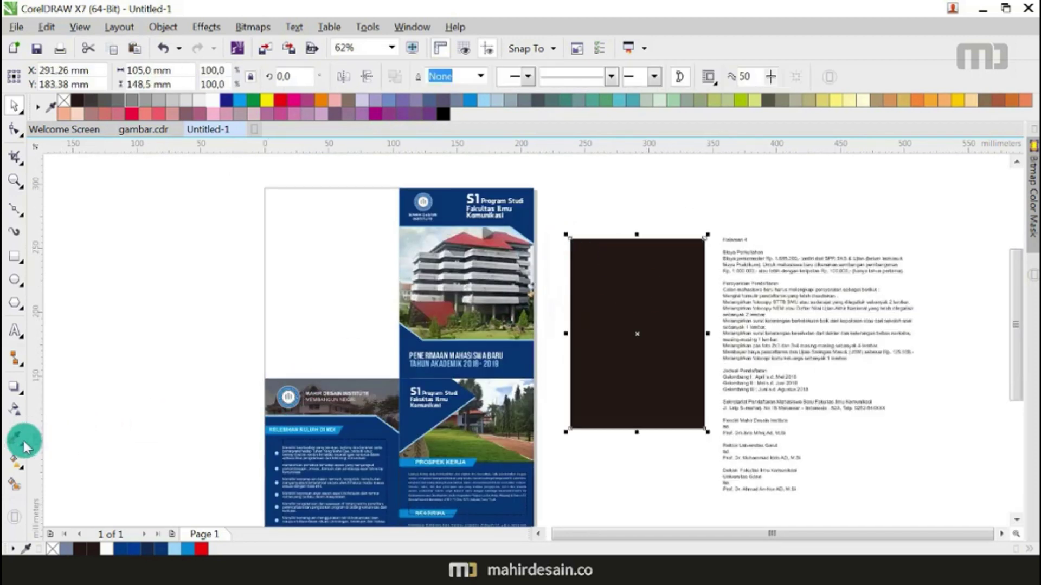
pyautogui.click(454, 196)
pyautogui.click(572, 308)
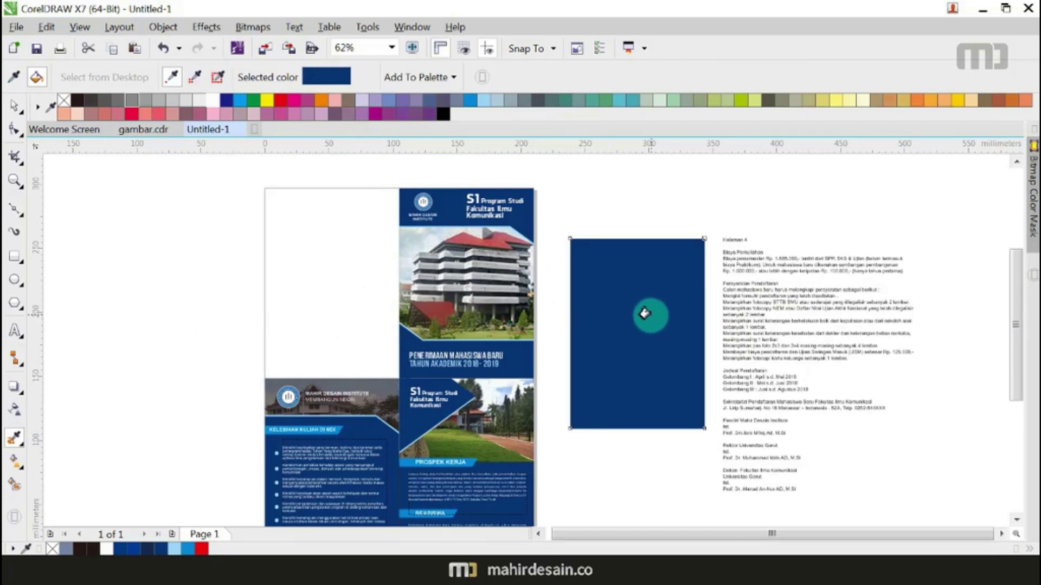
pyautogui.click(14, 104)
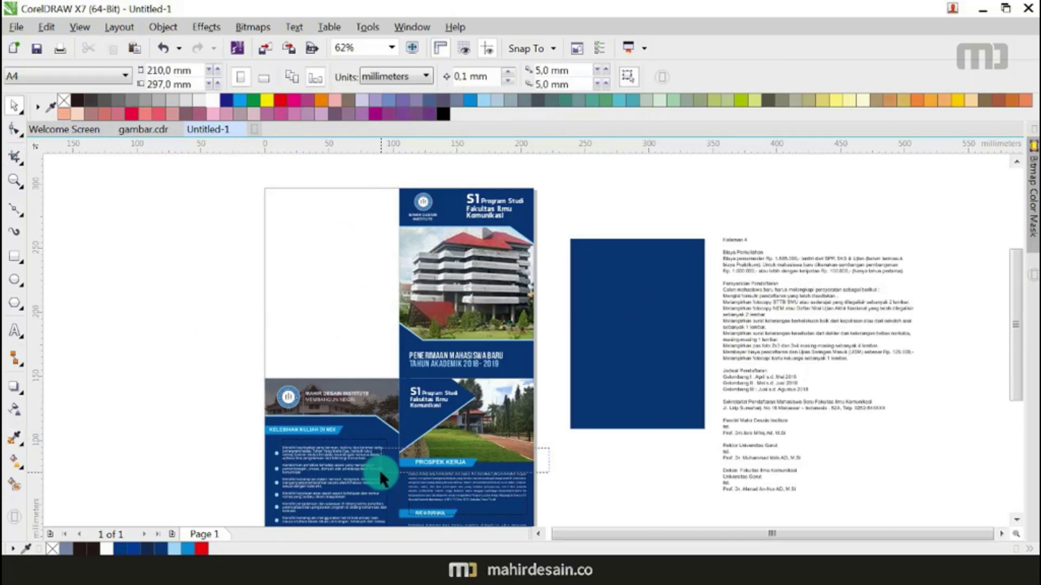
# Step: Move the PROSPEK KERJA banner onto the navy rectangle, flush with its left edge
pyautogui.rightClick(431, 461)
pyautogui.click(550, 406)
pyautogui.click(566, 454)
pyautogui.click(437, 463)
pyautogui.moveTo(437, 462); pyautogui.dragTo(607, 259)
pyautogui.rightClick(607, 259)
pyautogui.press('Escape')
# Step: Shift the PROSPEK KERJA text right to re-centre it on the banner
pyautogui.scroll(4, 577, 245)
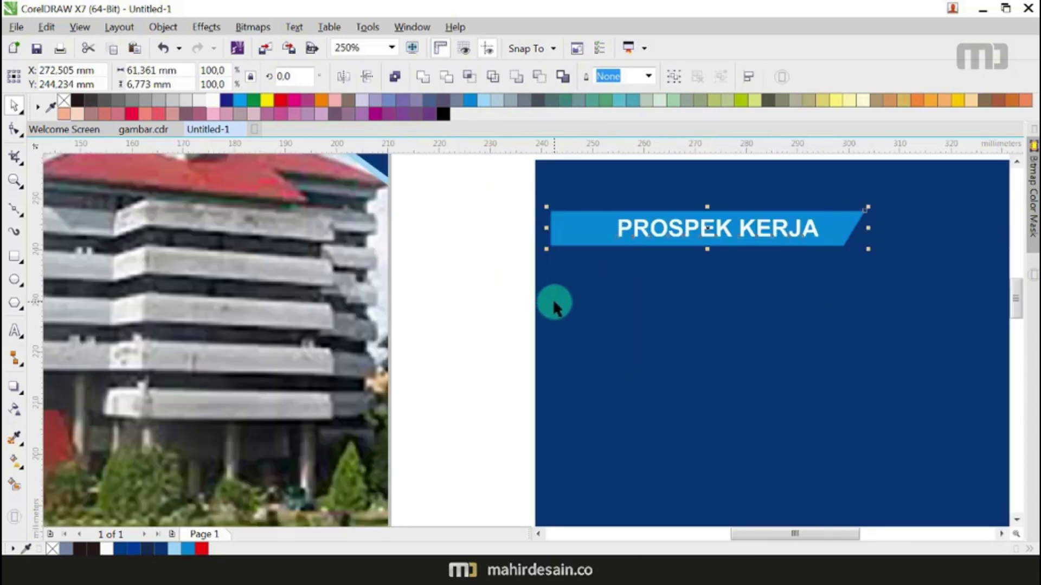
pyautogui.click(546, 309)
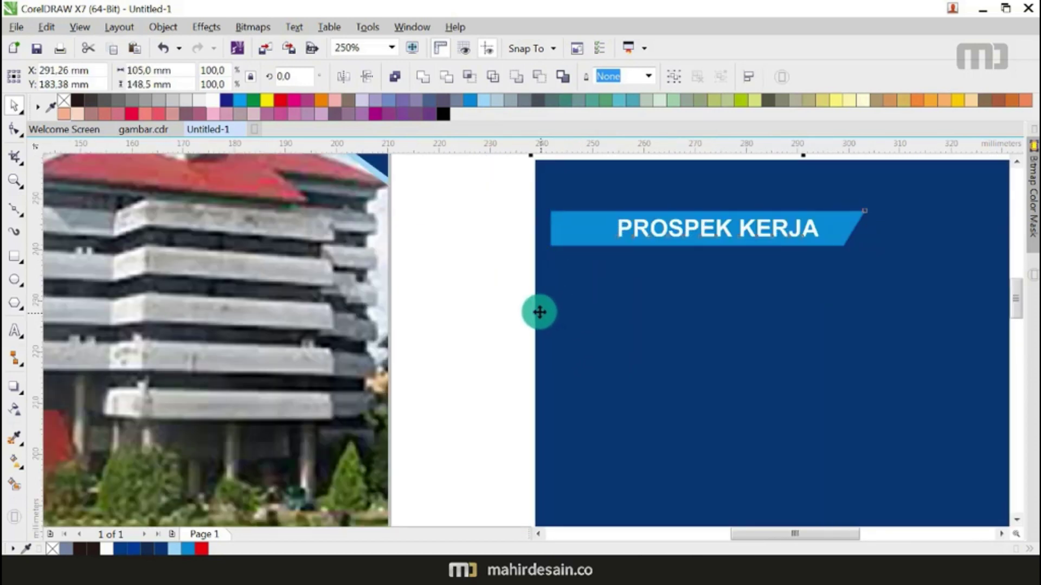
pyautogui.click(462, 327)
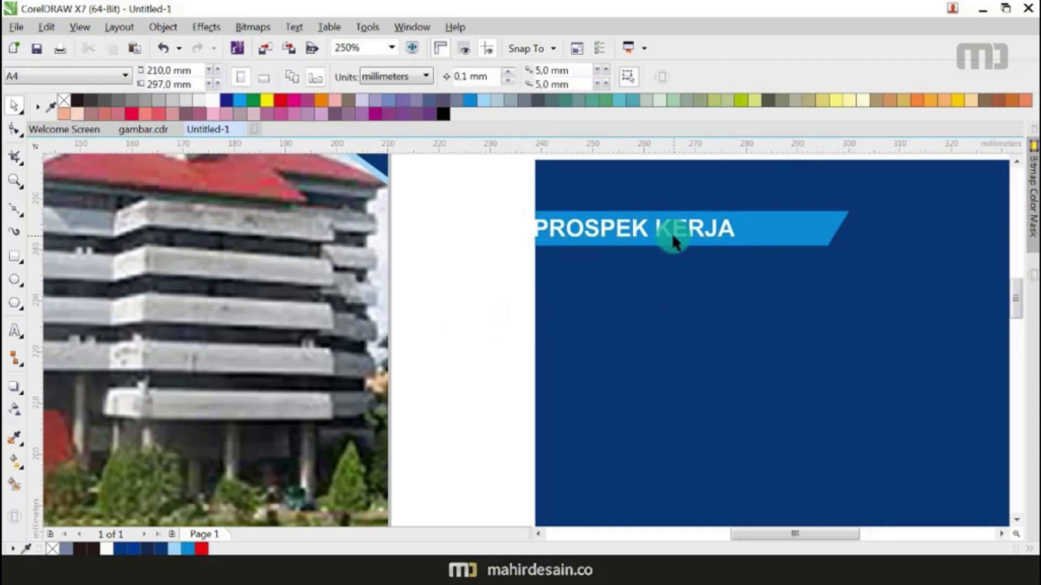
pyautogui.click(662, 230)
pyautogui.moveTo(663, 230); pyautogui.dragTo(724, 237)
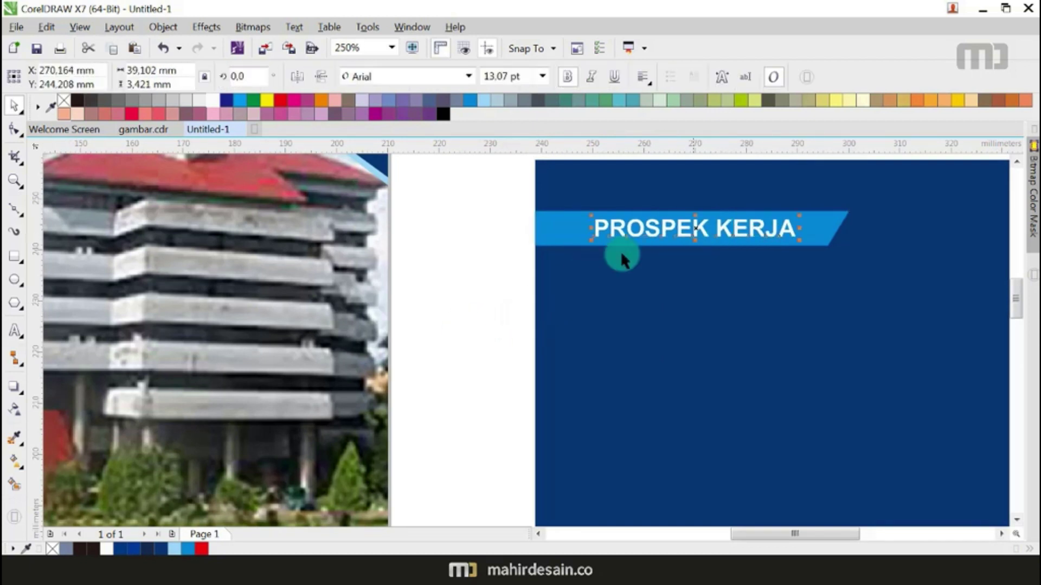
pyautogui.scroll(-3, 620, 250)
pyautogui.click(584, 222)
# Step: Drag-copy the banner with its text lower down the rectangle
pyautogui.moveTo(686, 276); pyautogui.dragTo(687, 274)
pyautogui.moveTo(657, 242); pyautogui.dragTo(642, 355)
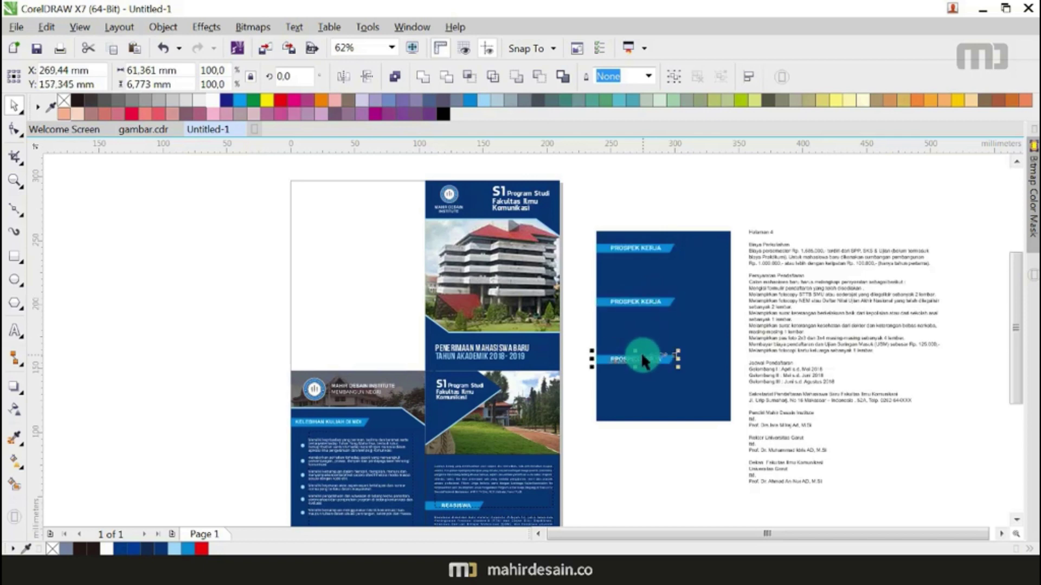
pyautogui.click(666, 216)
# Step: Retitle the top banner BIAYA PERKULIAHAN and nudge it slightly left
pyautogui.scroll(2, 769, 252)
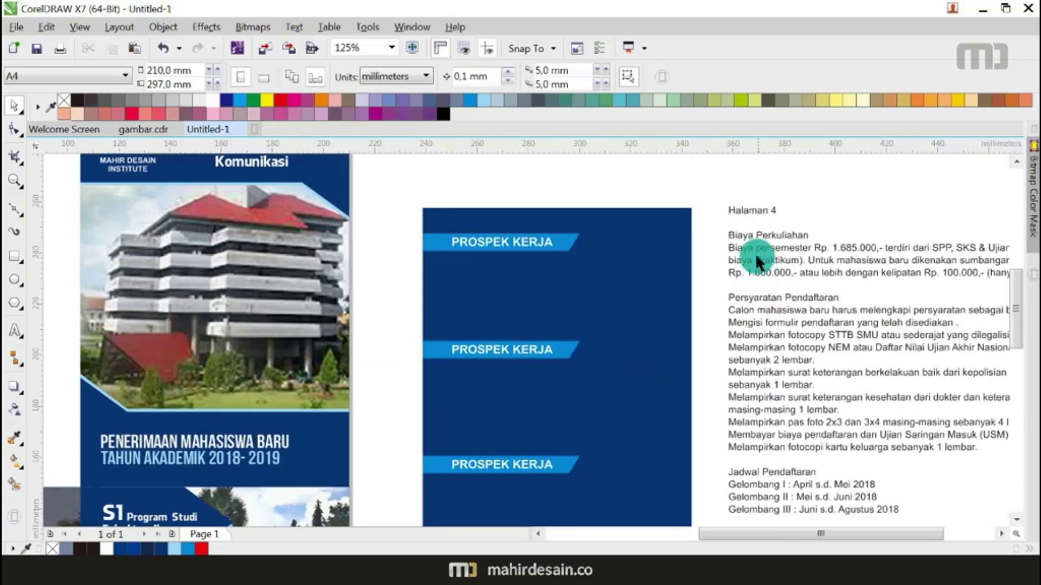
pyautogui.doubleClick(491, 249)
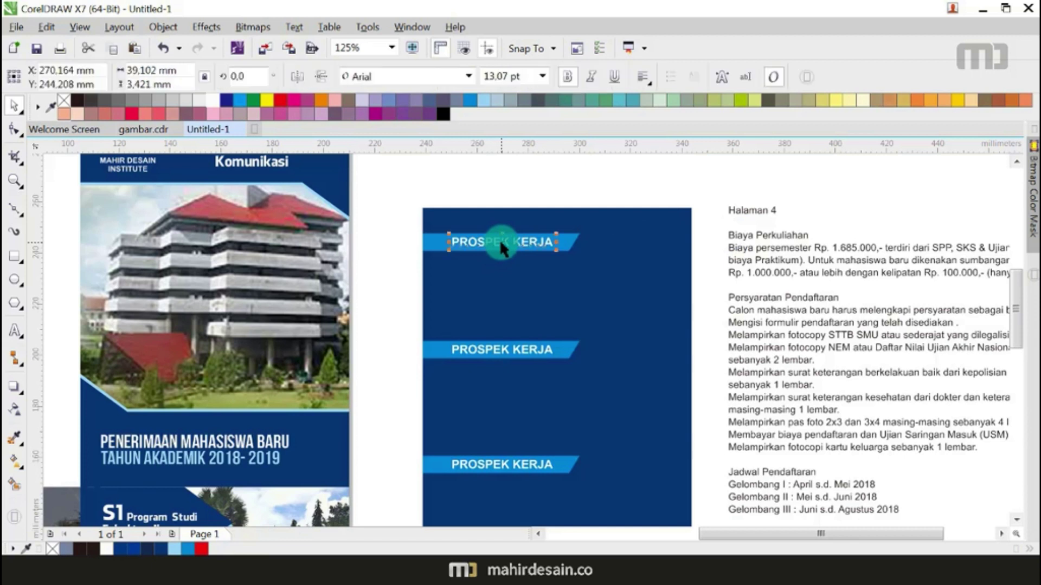
pyautogui.hotkey('ctrl', 'a')
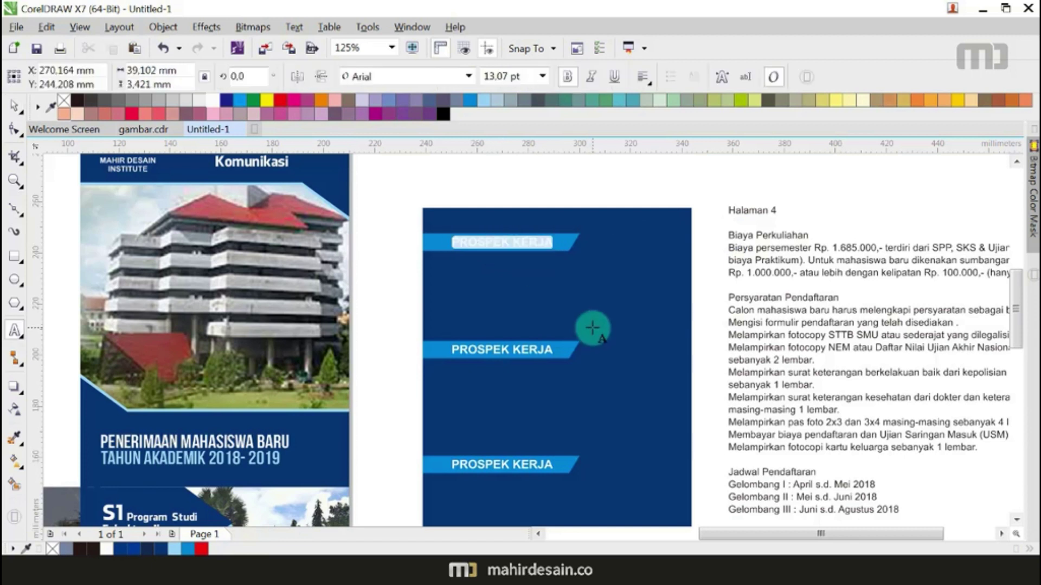
pyautogui.write('Bi')
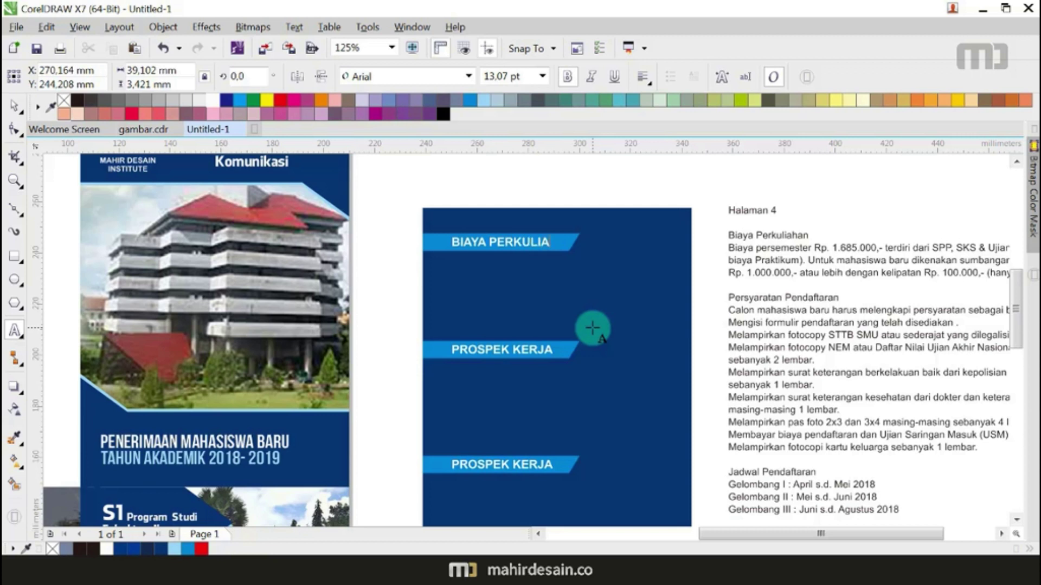
pyautogui.click(13, 104)
pyautogui.click(524, 230)
pyautogui.scroll(2, 531, 247)
pyautogui.moveTo(532, 241); pyautogui.dragTo(511, 251)
pyautogui.scroll(-2, 511, 250)
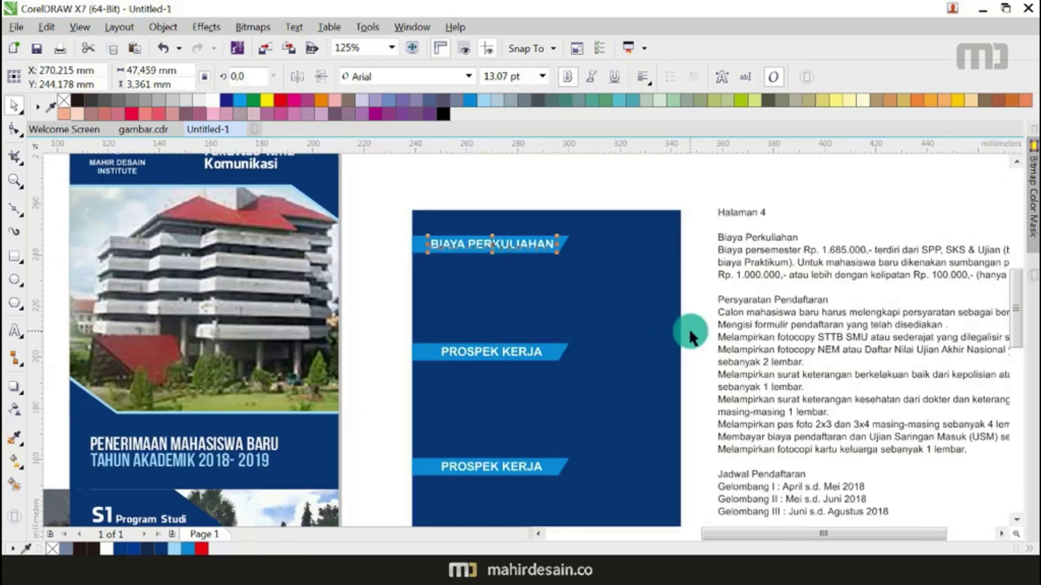
# Step: Retitle the middle banner PERSYARATAN PENDAFTARAN and the lower one JADWAL PENDAFTARAN
pyautogui.doubleClick(533, 352)
pyautogui.moveTo(542, 353); pyautogui.dragTo(364, 341)
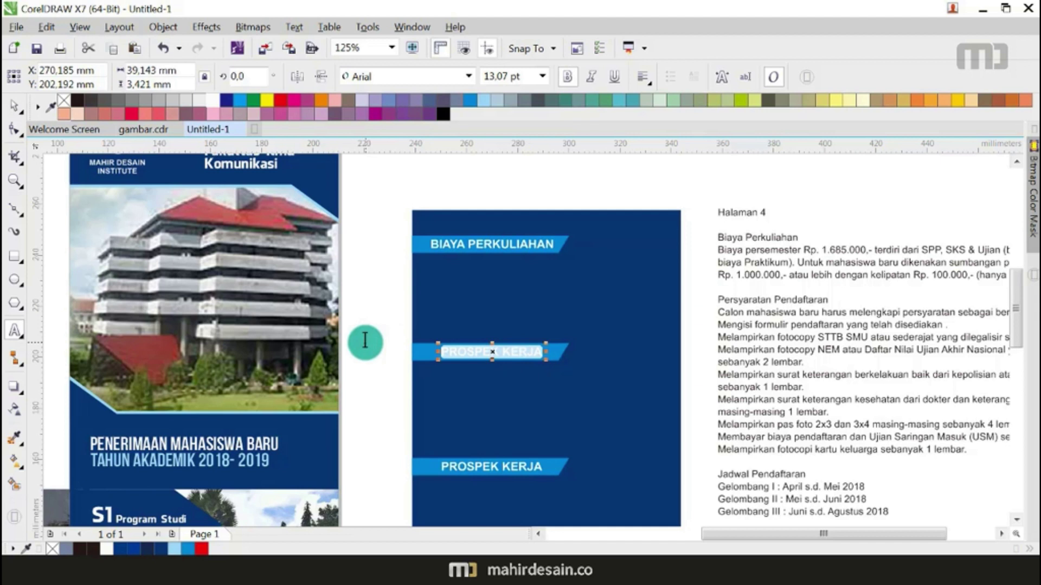
pyautogui.write('PERSYARATAN PENDAFTARAN')
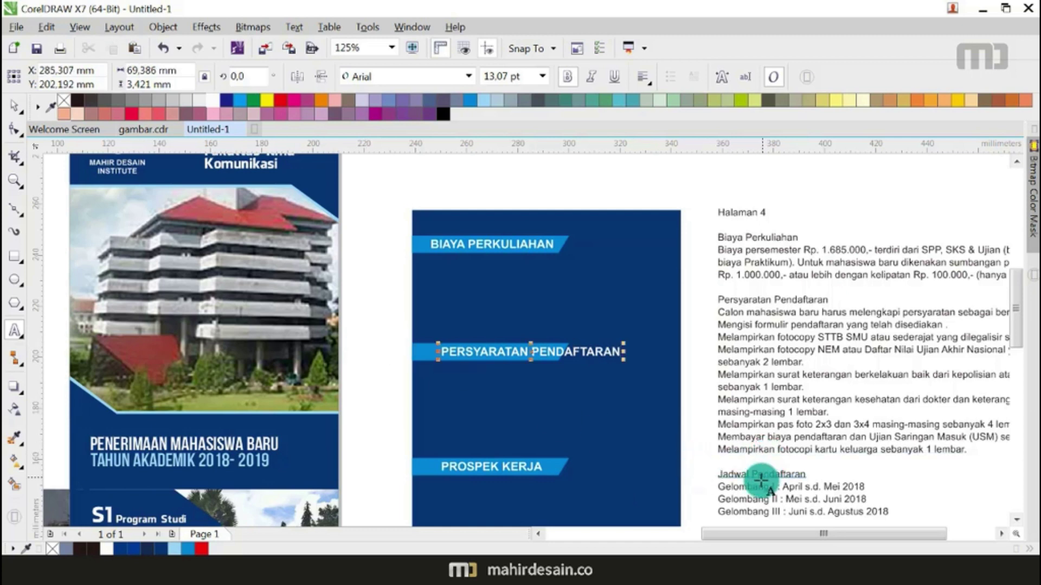
pyautogui.scroll(2, 534, 471)
pyautogui.moveTo(548, 459); pyautogui.dragTo(352, 452)
pyautogui.write('JADWAL PENDAFTARAN')
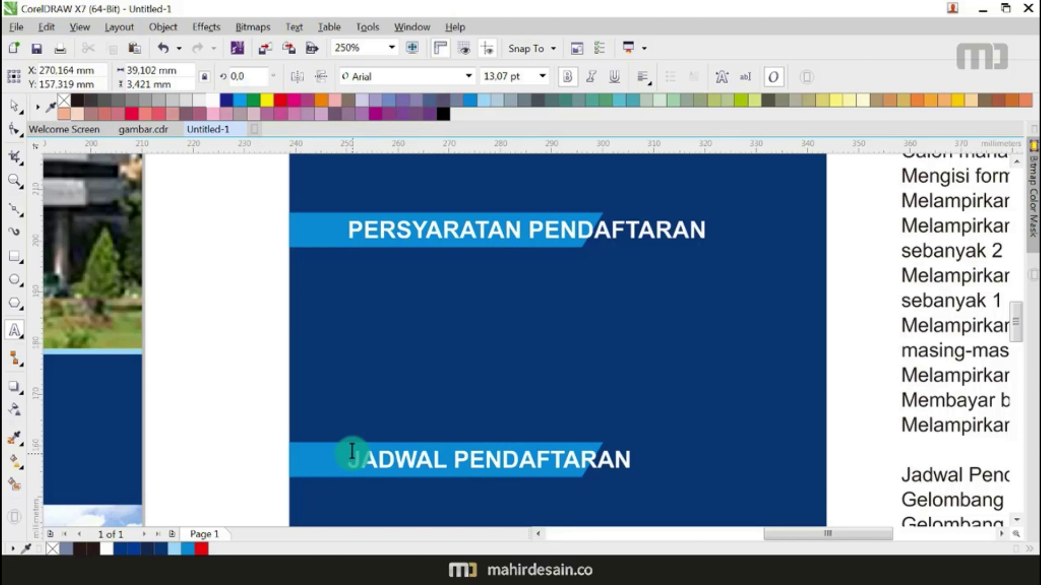
pyautogui.click(15, 106)
# Step: Scale PERSYARATAN PENDAFTARAN and BIAYA PERKULIAHAN down to fit their banners
pyautogui.scroll(-3, 766, 404)
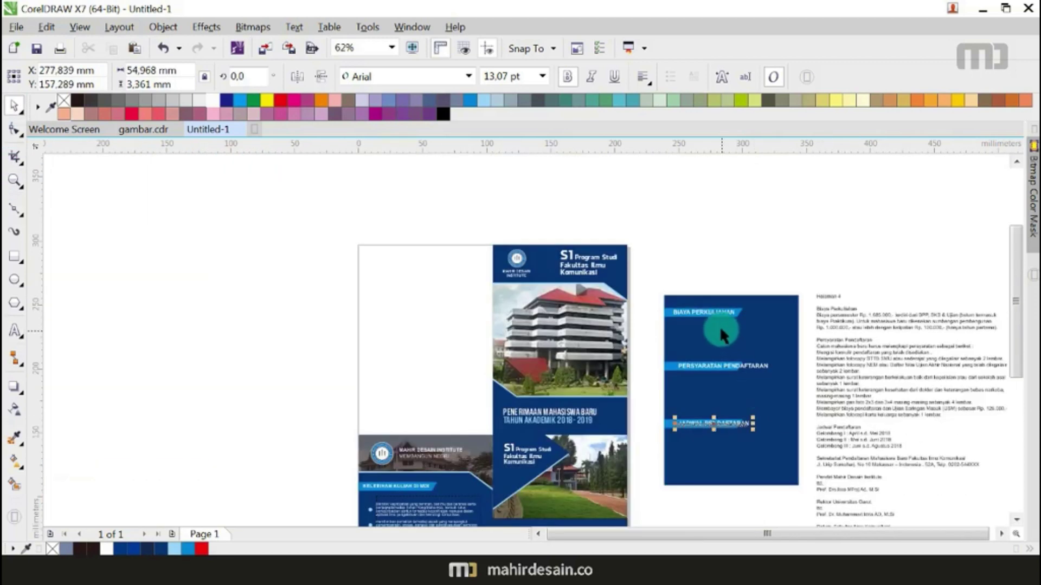
pyautogui.scroll(4, 719, 320)
pyautogui.scroll(-2, 672, 296)
pyautogui.click(731, 406)
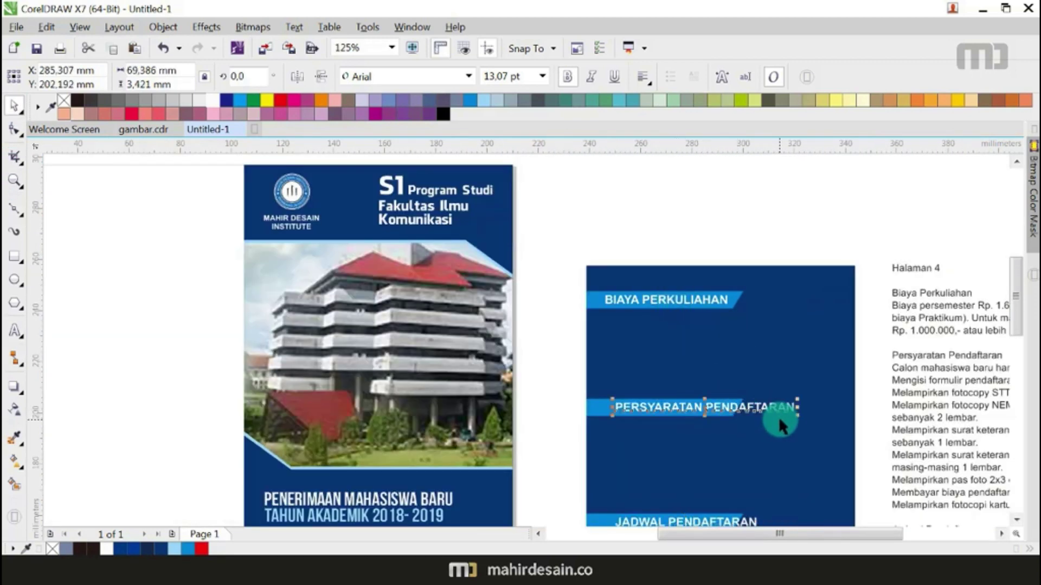
pyautogui.scroll(2, 783, 418)
pyautogui.moveTo(763, 408); pyautogui.dragTo(680, 416)
pyautogui.click(646, 179)
pyautogui.moveTo(673, 188); pyautogui.dragTo(659, 188)
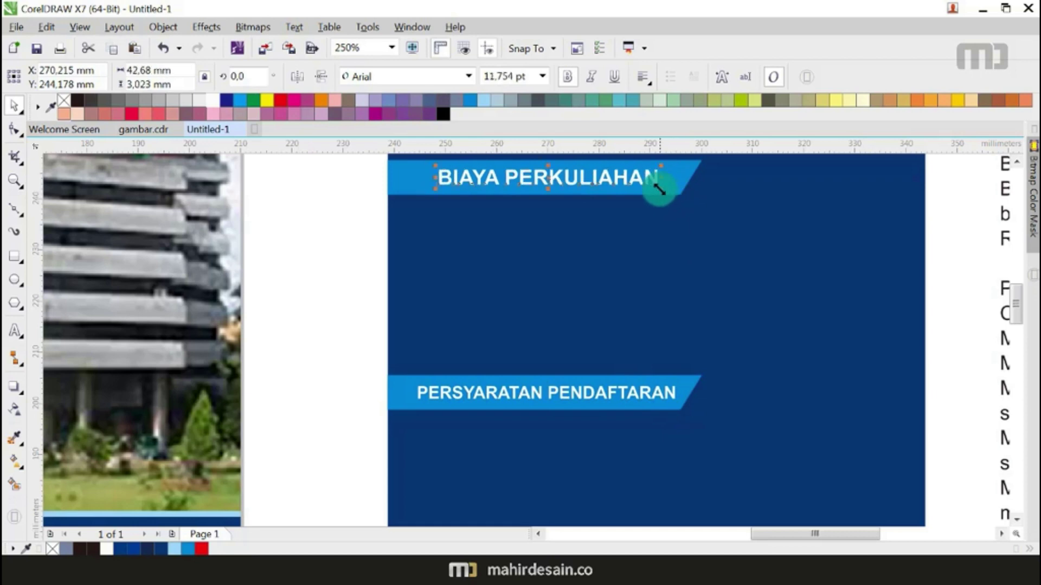
# Step: Scale JADWAL PENDAFTARAN down to fit its banner
pyautogui.scroll(-2, 588, 246)
pyautogui.scroll(2, 590, 342)
pyautogui.click(592, 347)
pyautogui.moveTo(751, 359); pyautogui.dragTo(651, 350)
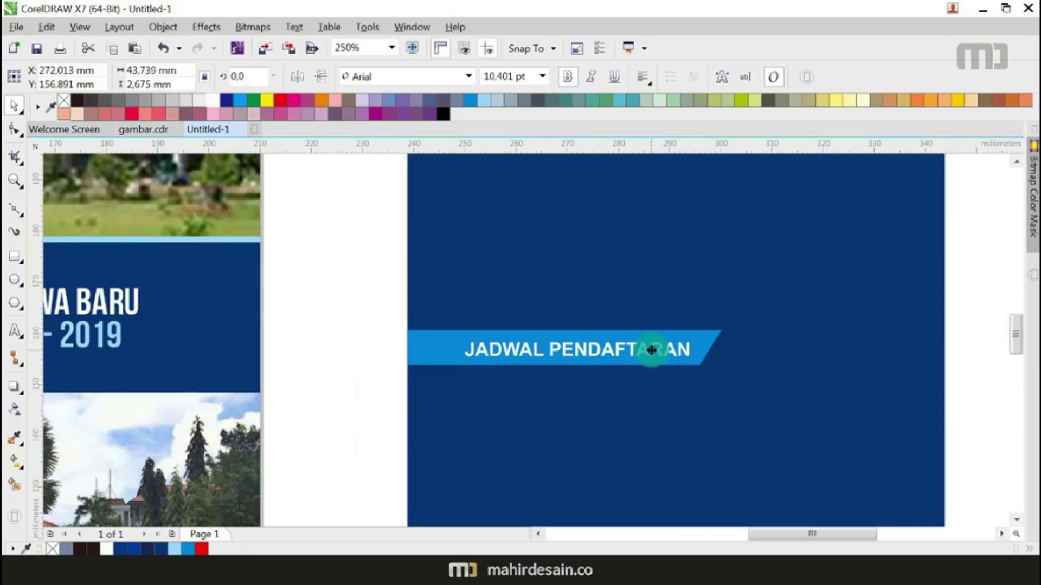
pyautogui.keyDown('shift'); pyautogui.click(700, 345); pyautogui.keyUp('shift')
pyautogui.scroll(-3, 660, 265)
pyautogui.click(789, 260)
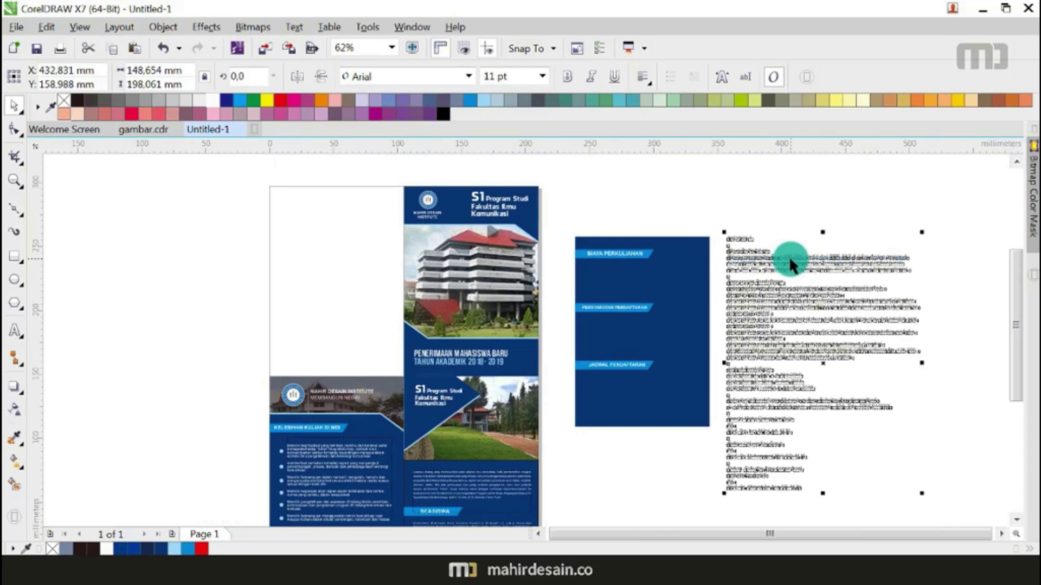
# Step: Break apart the text block with Ctrl+K and move its top lines onto the blue panel
pyautogui.hotkey('ctrl', 'k')
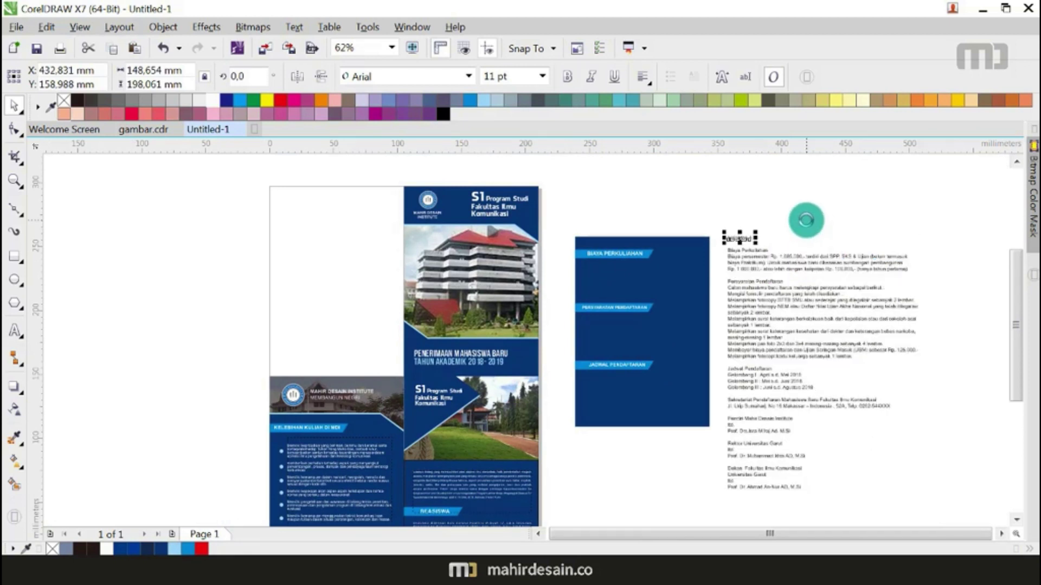
pyautogui.click(965, 235)
pyautogui.moveTo(732, 276); pyautogui.dragTo(731, 277)
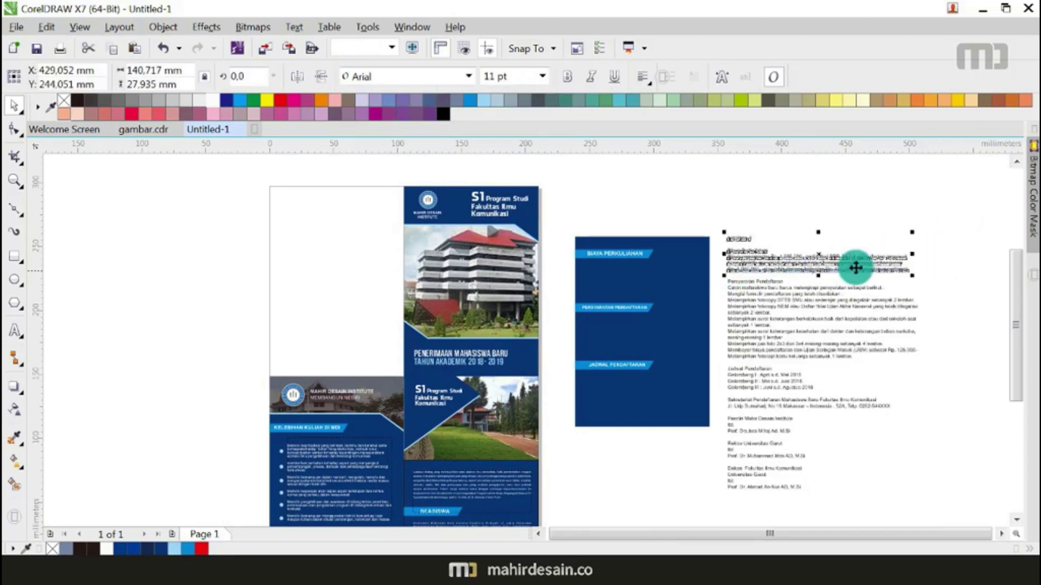
pyautogui.moveTo(855, 267); pyautogui.dragTo(703, 312)
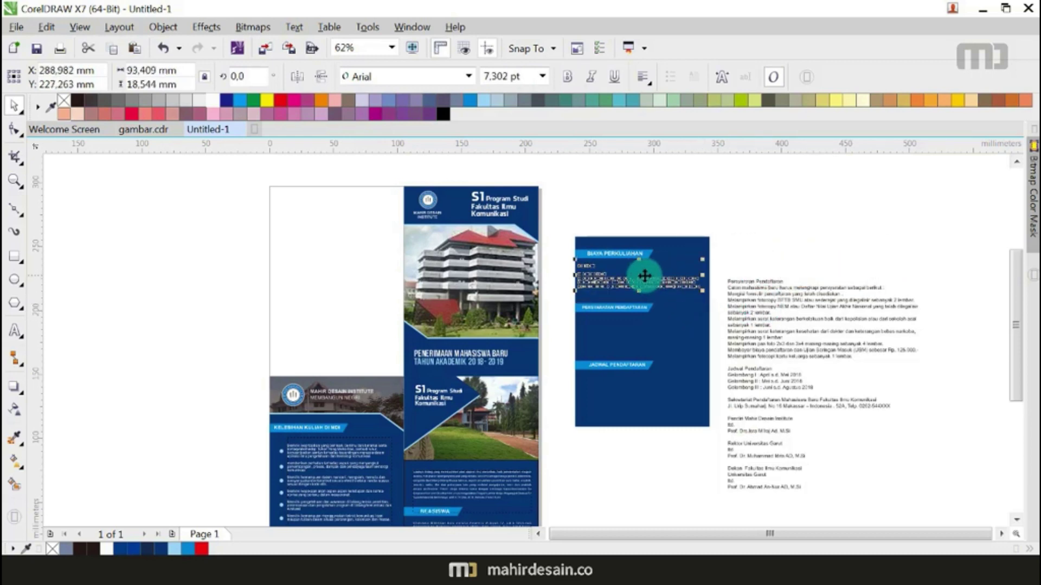
pyautogui.scroll(4, 641, 273)
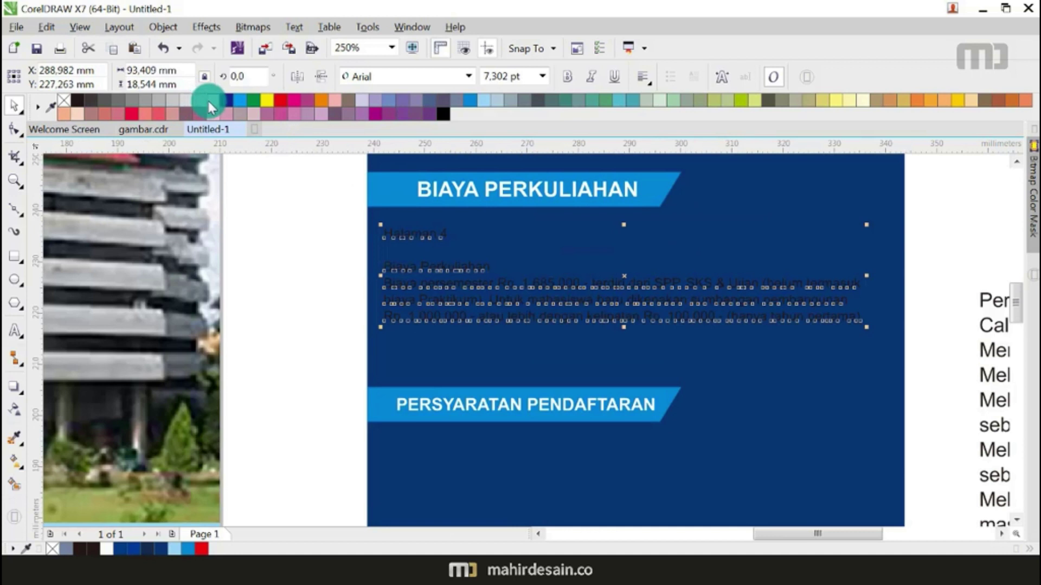
# Step: Delete the Halaman 4 line and the Biaya Perkuliahan subheading
pyautogui.click(310, 221)
pyautogui.moveTo(458, 252); pyautogui.dragTo(460, 252)
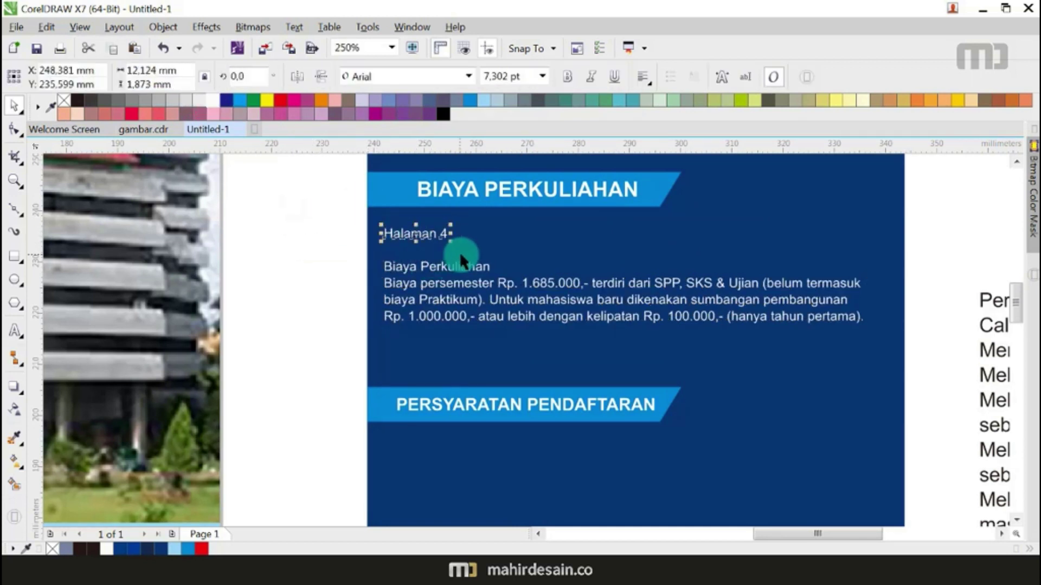
pyautogui.press('Delete')
pyautogui.click(453, 265)
pyautogui.press('Delete')
# Step: Move the tuition-fee paragraph up under BIAYA PERKULIAHAN and shrink it slightly
pyautogui.moveTo(282, 256); pyautogui.dragTo(859, 351)
pyautogui.moveTo(732, 302); pyautogui.dragTo(730, 258)
pyautogui.scroll(-3, 730, 259)
pyautogui.moveTo(798, 269); pyautogui.dragTo(790, 268)
# Step: Raise the PERSYARATAN PENDAFTARAN heading and banner to sit below the tuition paragraph
pyautogui.moveTo(505, 291); pyautogui.dragTo(726, 360)
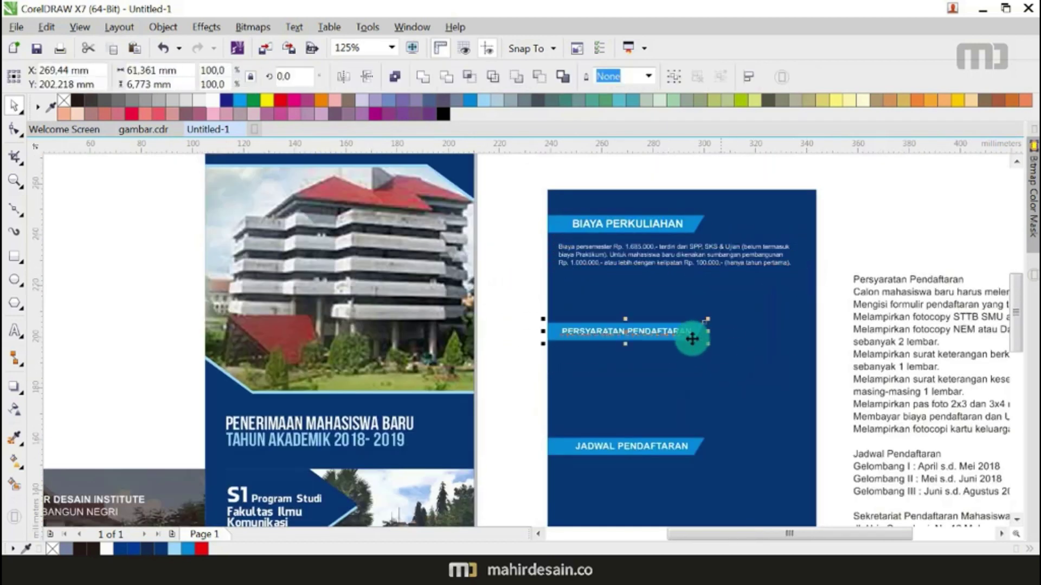
pyautogui.moveTo(692, 328); pyautogui.dragTo(692, 291)
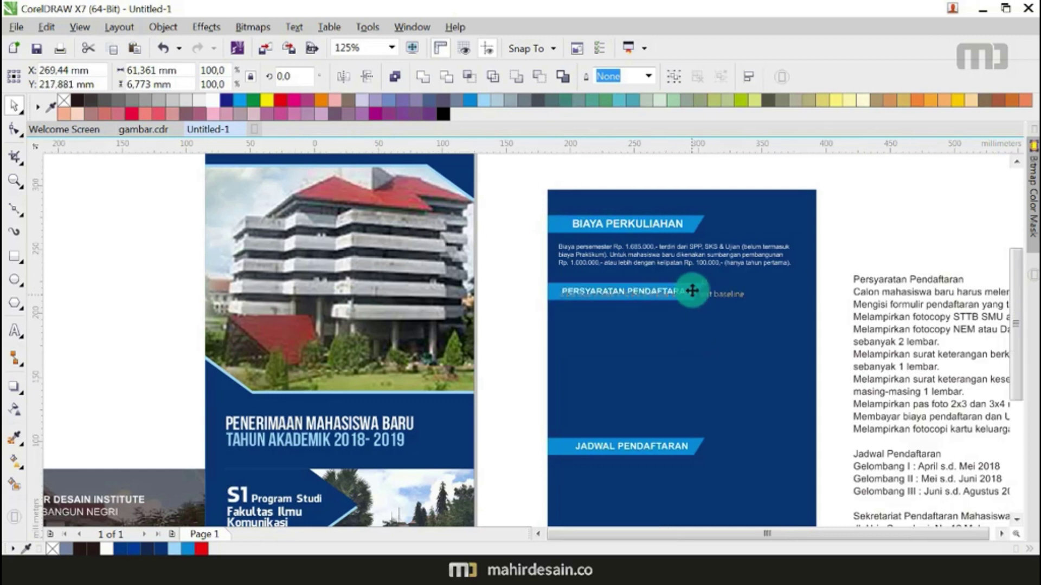
pyautogui.scroll(-3, 693, 291)
pyautogui.click(800, 284)
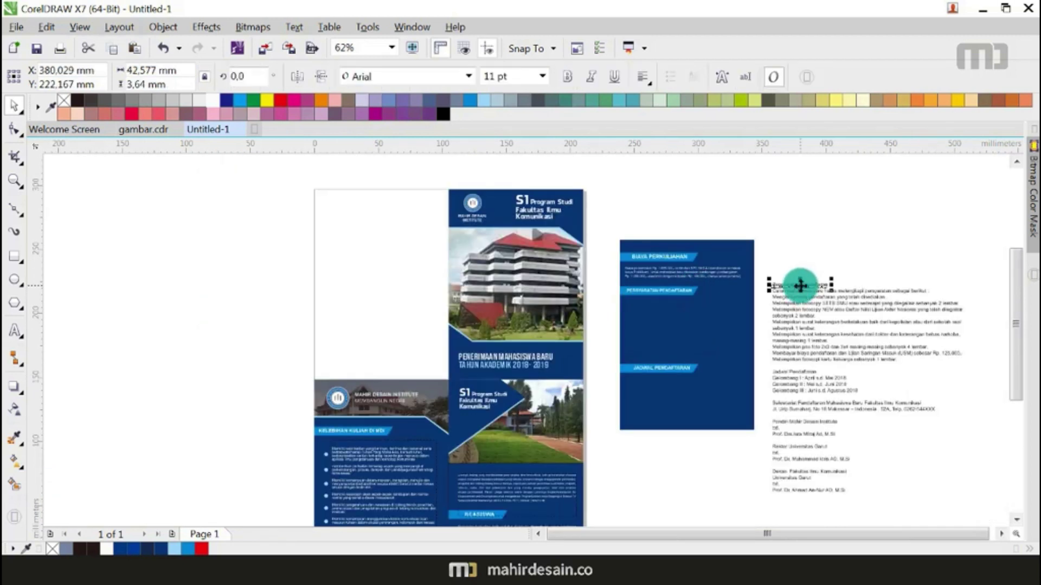
# Step: Move the registration requirements lines onto the blue panel and shrink them to fit
pyautogui.click(791, 281)
pyautogui.moveTo(767, 264); pyautogui.dragTo(929, 356)
pyautogui.moveTo(866, 325); pyautogui.dragTo(719, 335)
pyautogui.moveTo(818, 374); pyautogui.dragTo(739, 347)
pyautogui.scroll(2, 703, 332)
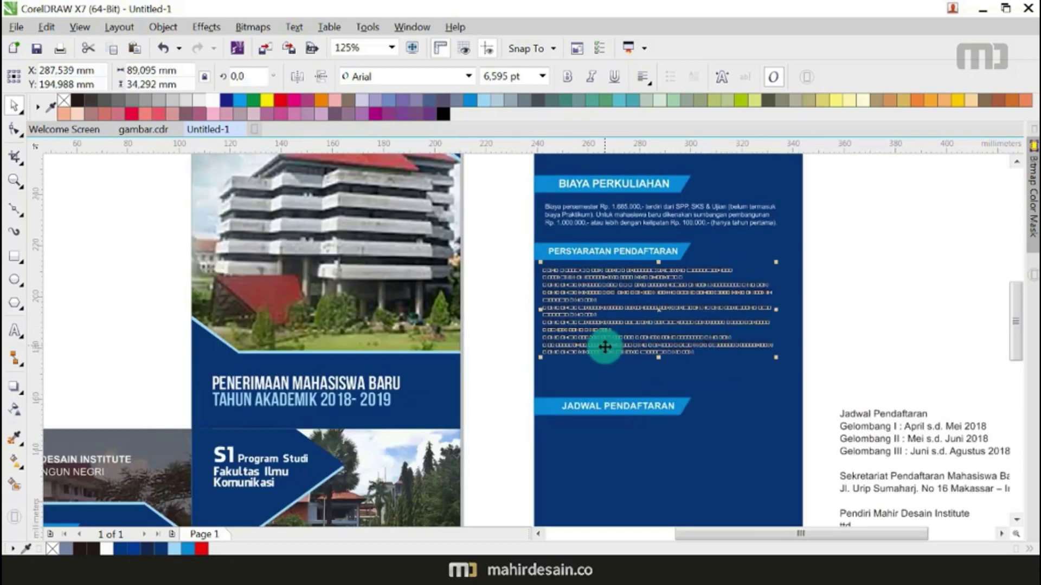
pyautogui.scroll(-2, 604, 347)
# Step: Place the Jadwal Pendaftaran schedule on the panel in white, scaled down to fit
pyautogui.click(678, 412)
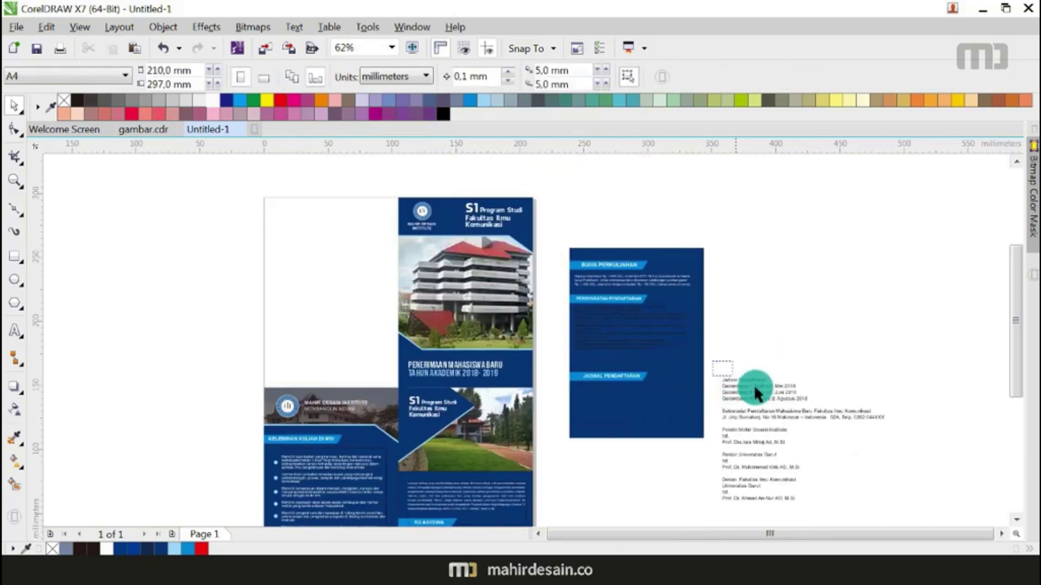
pyautogui.moveTo(811, 402); pyautogui.dragTo(622, 399)
pyautogui.click(210, 100)
pyautogui.scroll(2, 660, 431)
pyautogui.moveTo(686, 416); pyautogui.dragTo(648, 411)
pyautogui.click(811, 301)
pyautogui.scroll(-2, 818, 313)
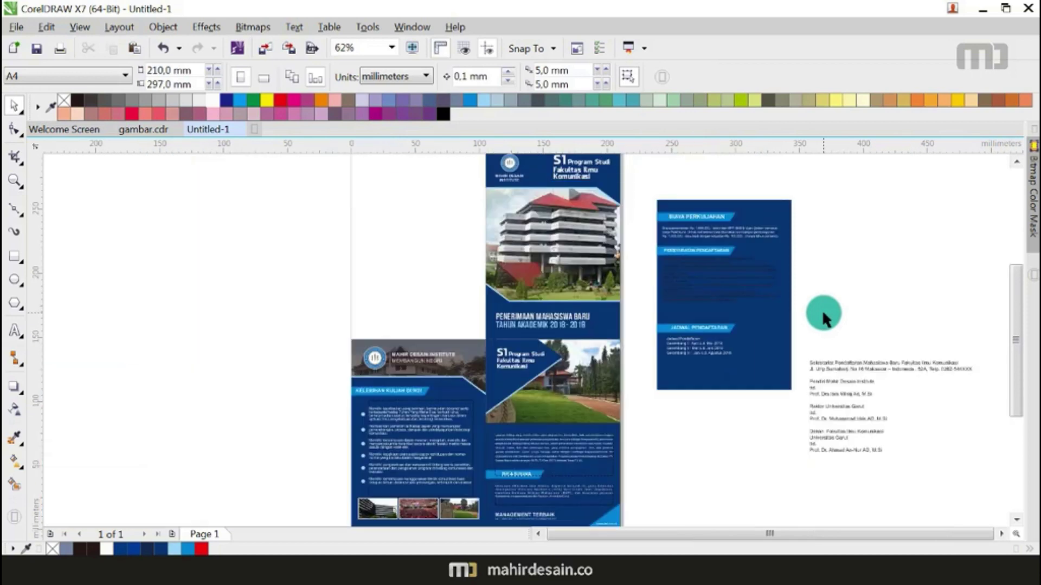
pyautogui.scroll(2, 430, 202)
pyautogui.moveTo(430, 198); pyautogui.dragTo(748, 325)
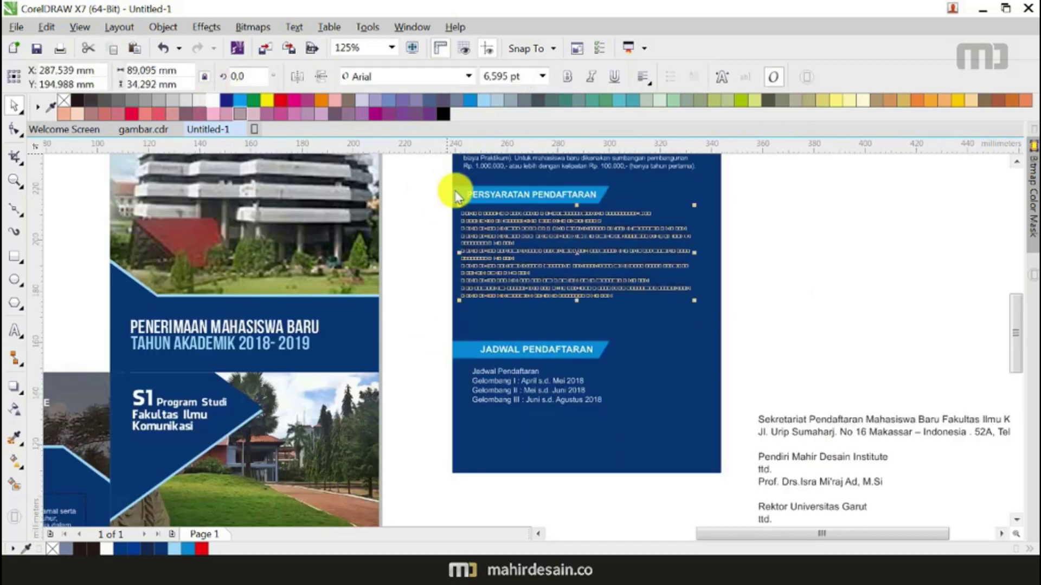
# Step: Move the last requirements line further down to set the list's bottom
pyautogui.press('Escape')
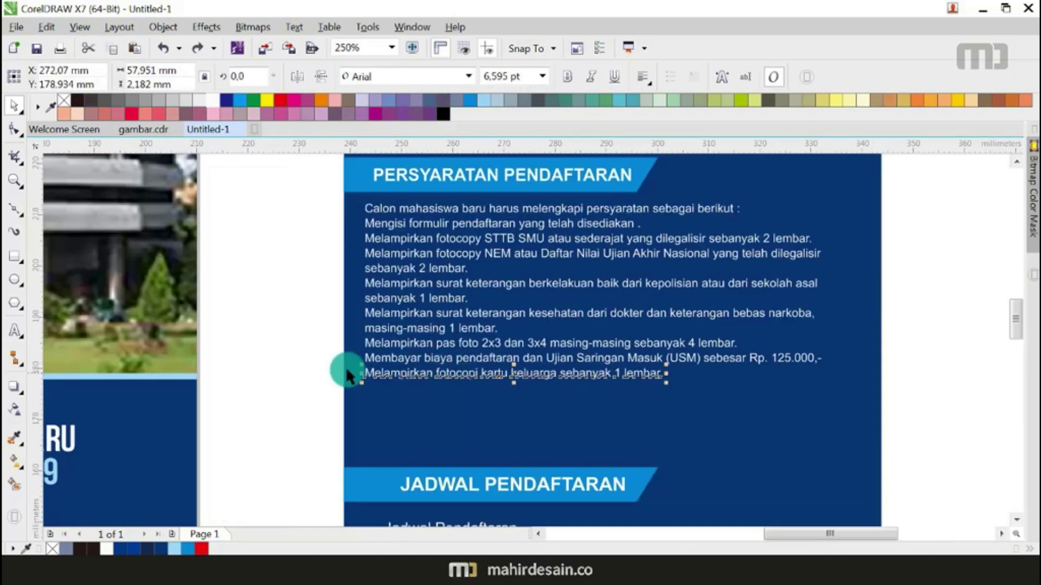
pyautogui.click(499, 277)
pyautogui.scroll(2, 501, 207)
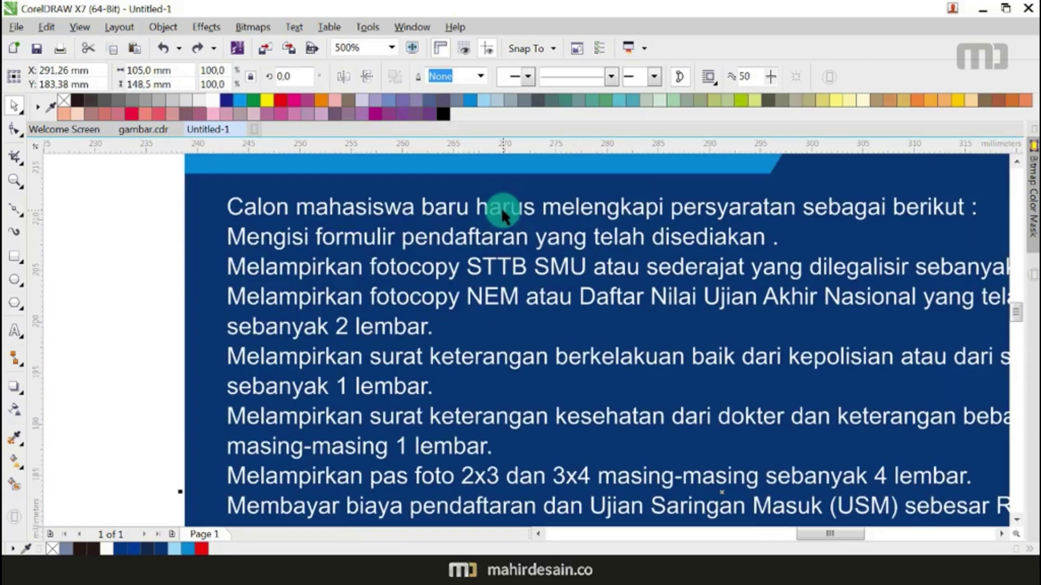
pyautogui.scroll(-2, 507, 212)
pyautogui.click(510, 214)
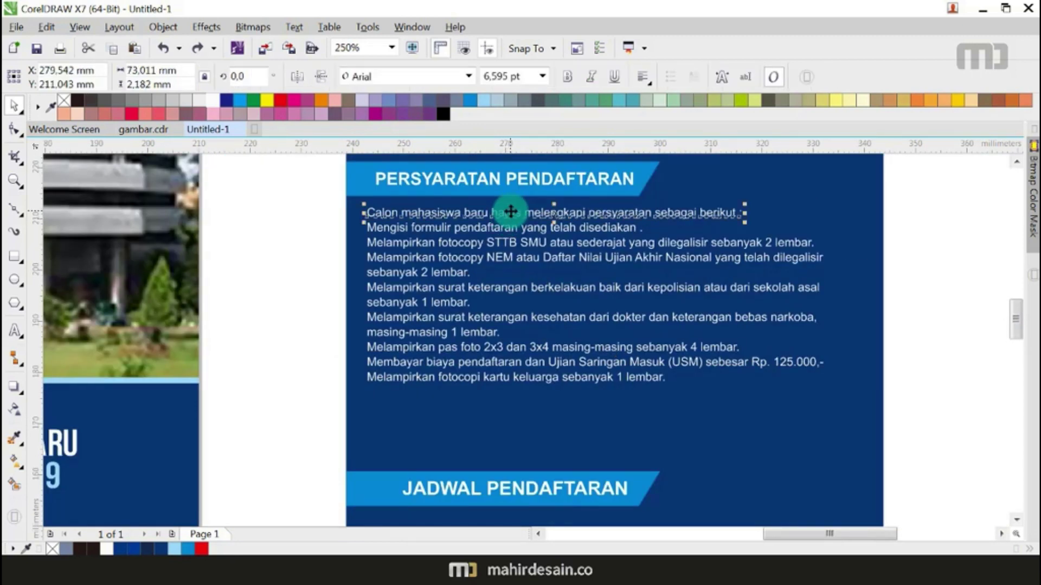
pyautogui.scroll(1, 510, 211)
pyautogui.scroll(-1, 510, 216)
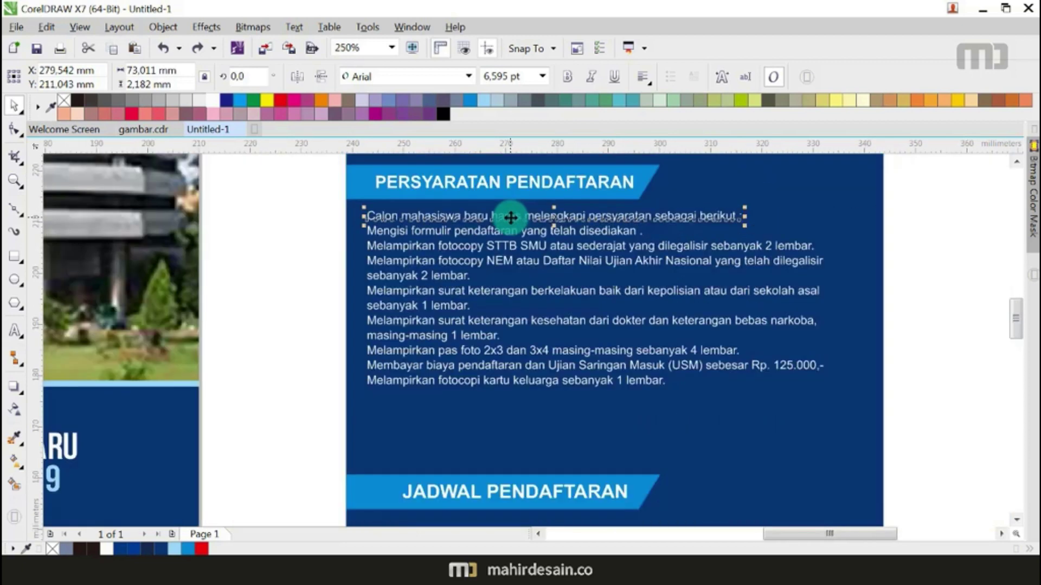
pyautogui.click(284, 267)
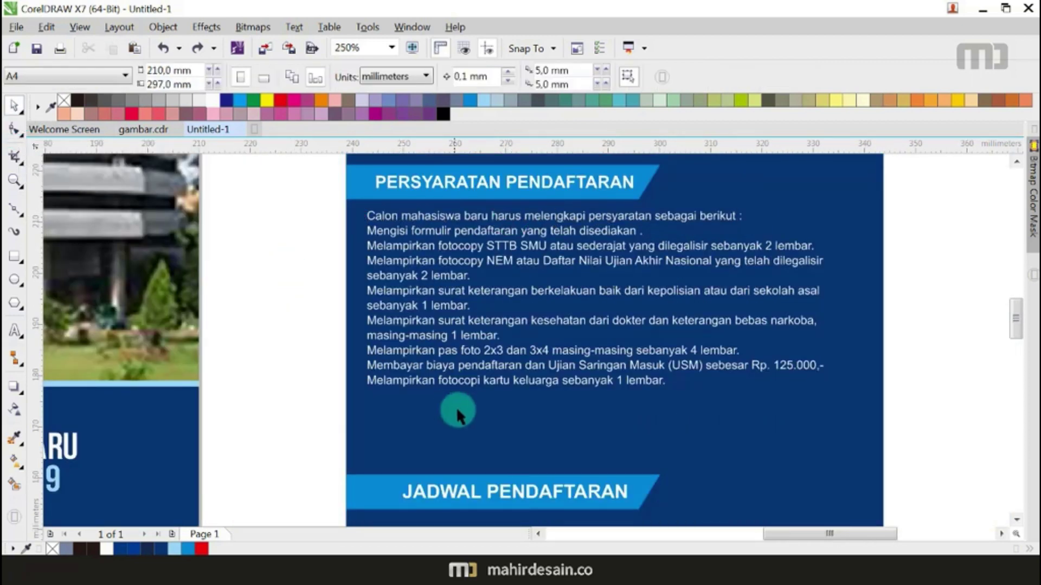
pyautogui.click(495, 378)
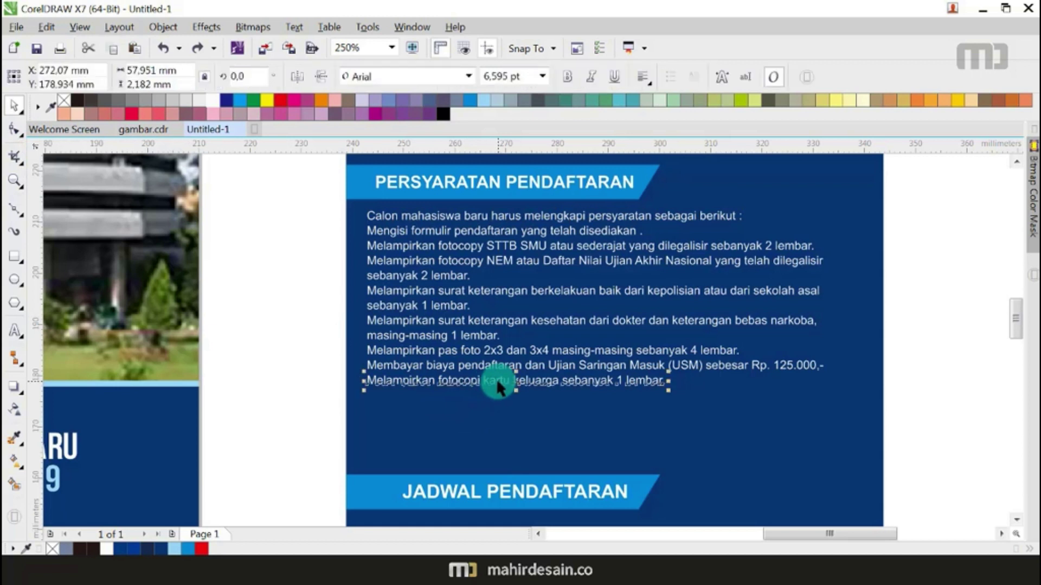
pyautogui.moveTo(496, 379); pyautogui.dragTo(502, 406)
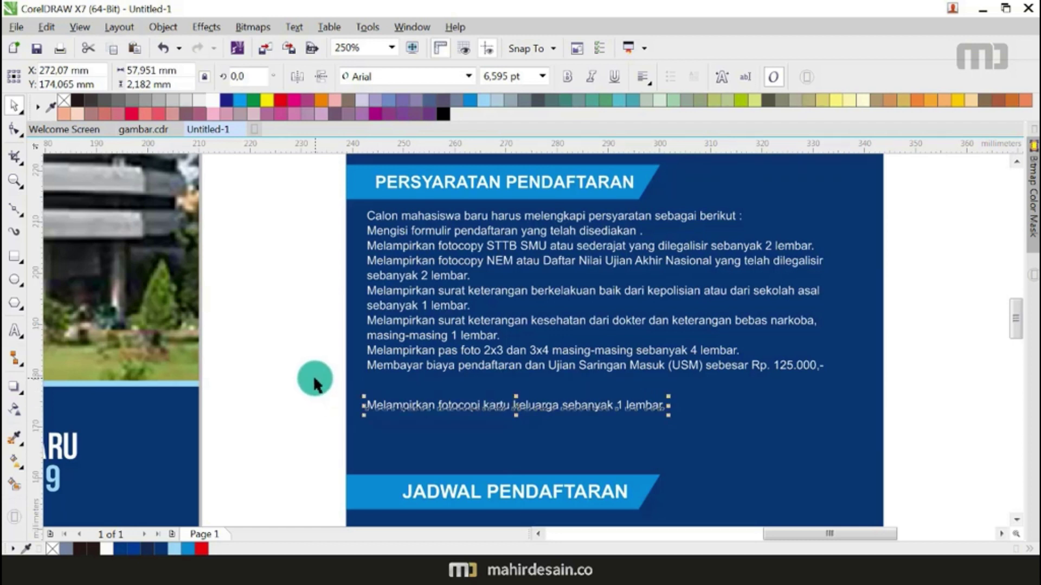
# Step: Distribute the requirement lines evenly from top to bottom with Shift+C
pyautogui.moveTo(438, 364); pyautogui.dragTo(902, 216)
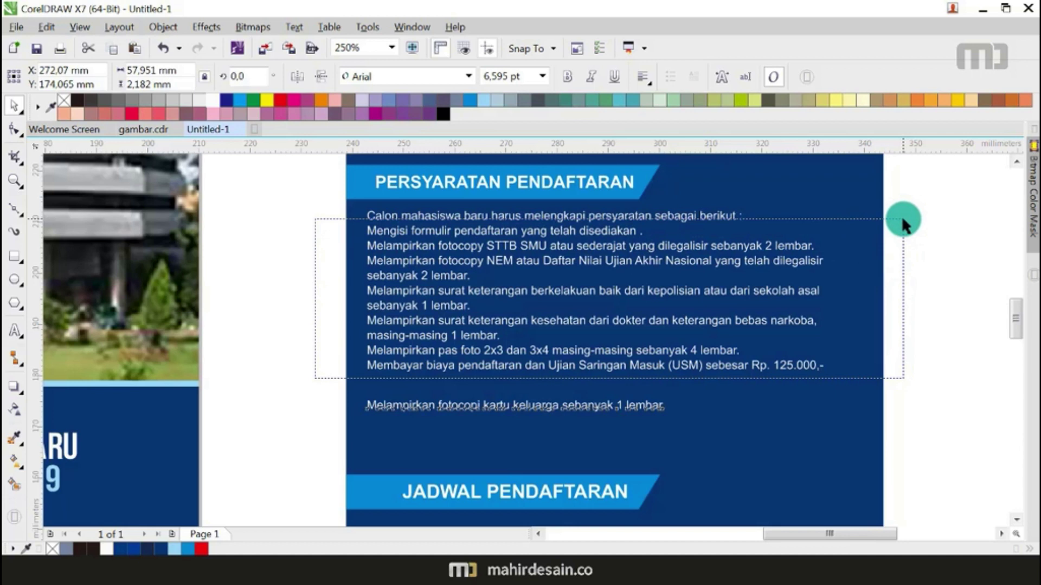
pyautogui.moveTo(902, 216); pyautogui.dragTo(901, 215)
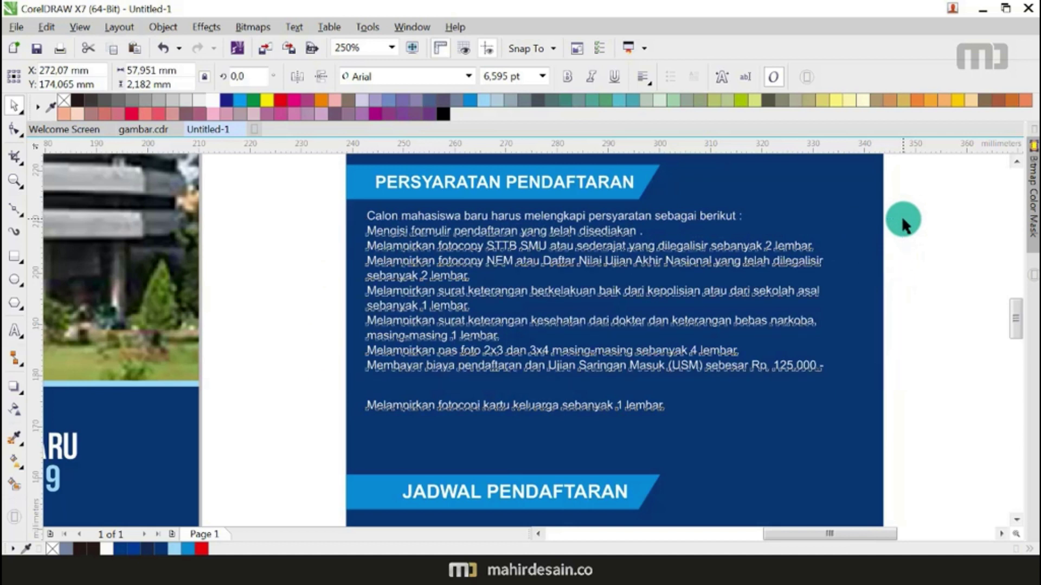
pyautogui.keyDown('shift'); pyautogui.click(389, 213); pyautogui.keyUp('shift')
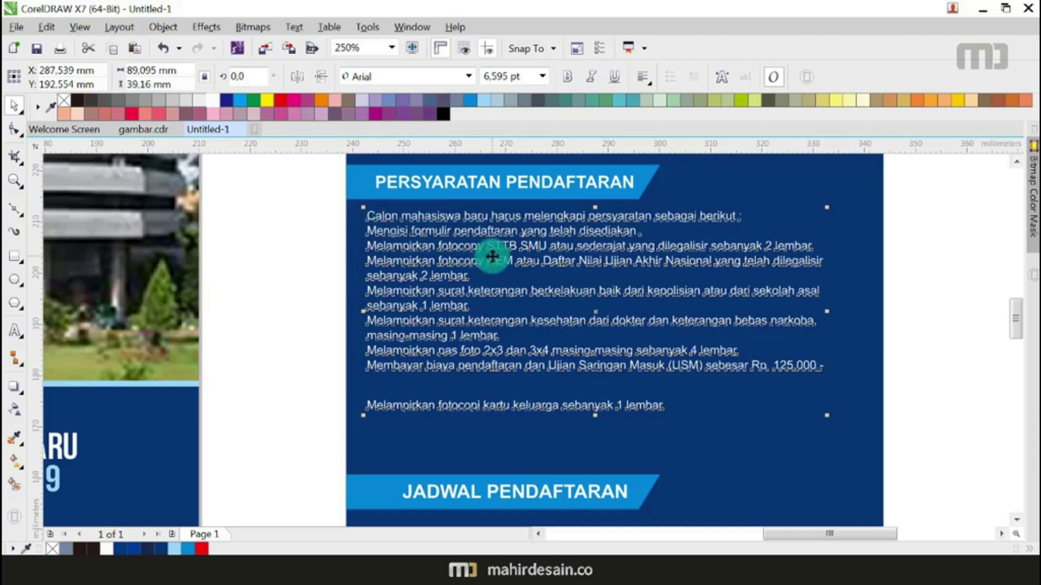
pyautogui.hotkey('shift', 'c')
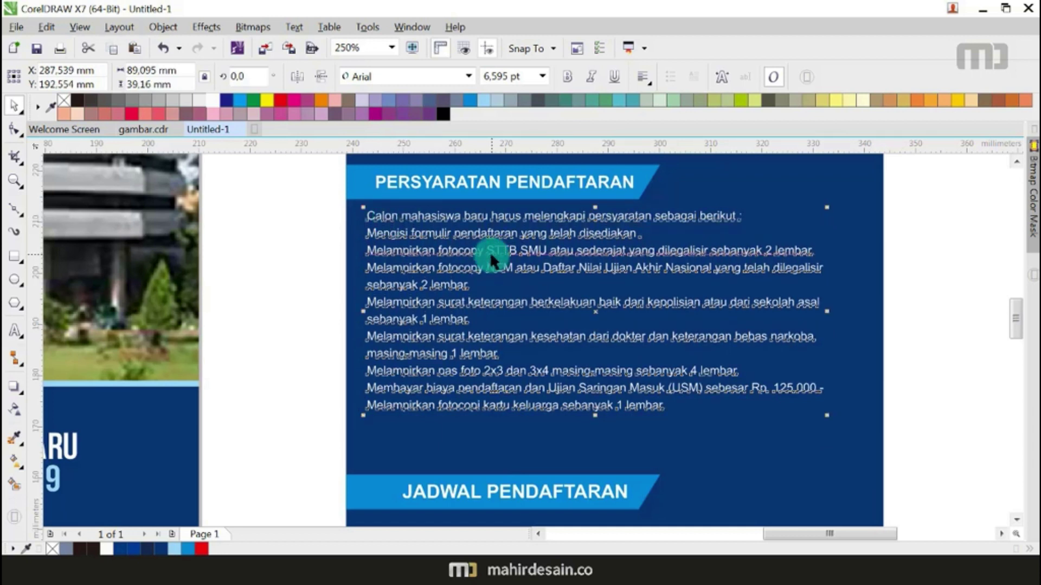
# Step: Shift the whole requirements text slightly to the right
pyautogui.click(285, 328)
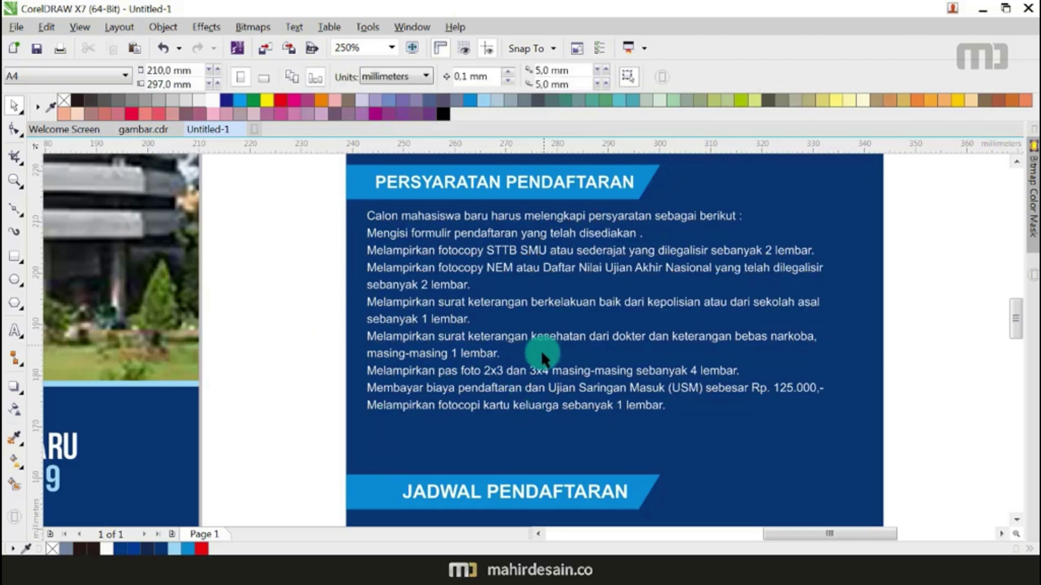
pyautogui.moveTo(235, 203); pyautogui.dragTo(849, 449)
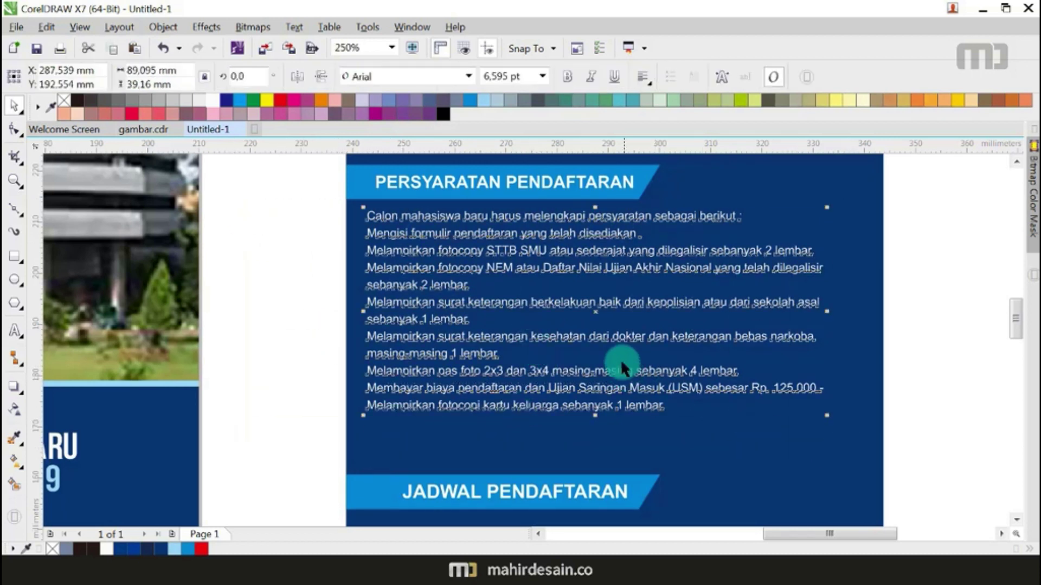
pyautogui.moveTo(595, 313); pyautogui.dragTo(623, 321)
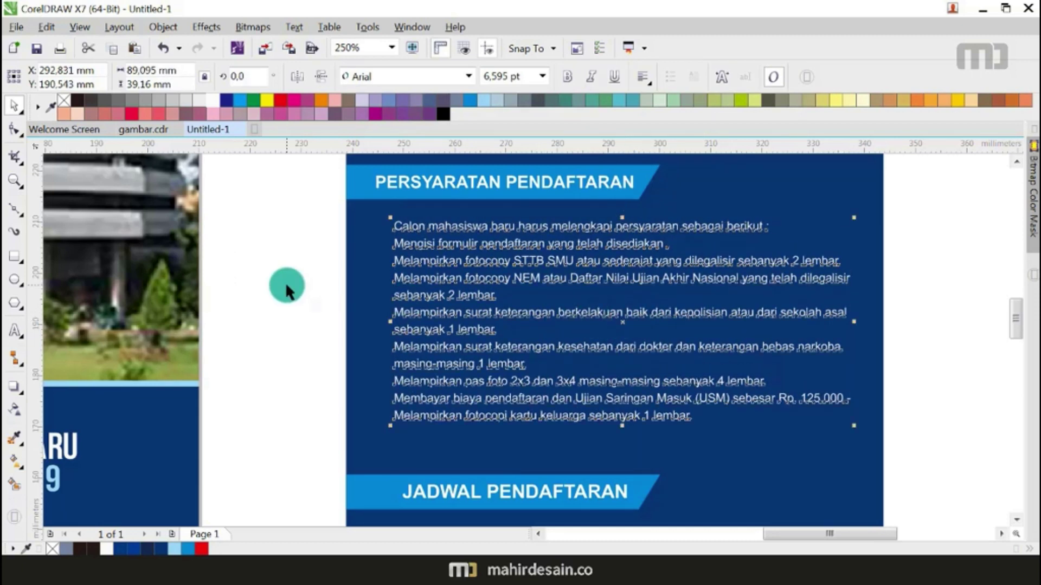
pyautogui.click(299, 295)
# Step: Draw a small light-blue circle bullet before the first requirement line
pyautogui.click(14, 279)
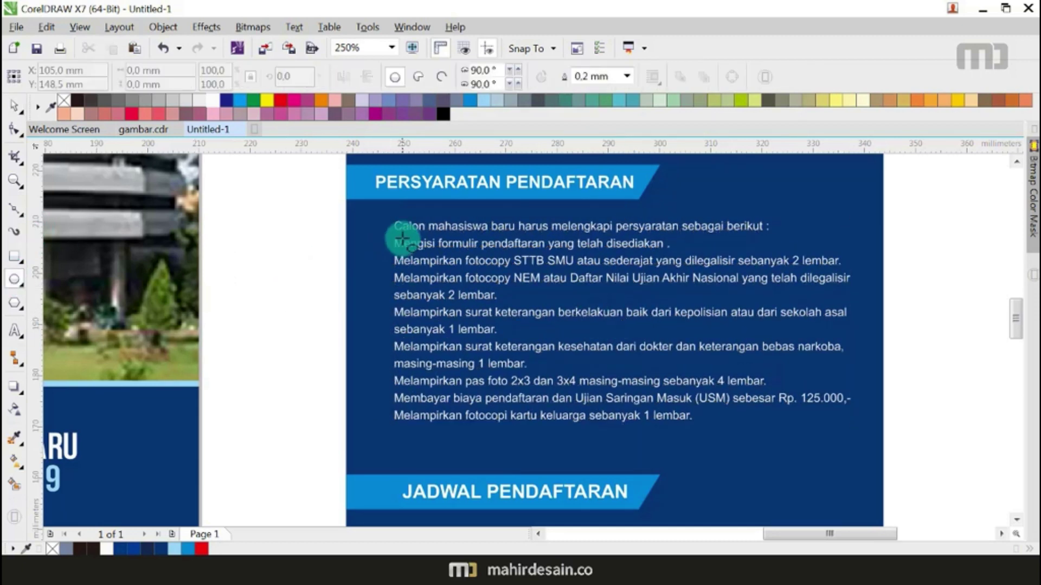
pyautogui.scroll(2, 383, 226)
pyautogui.moveTo(383, 227); pyautogui.dragTo(394, 236)
pyautogui.click(271, 112)
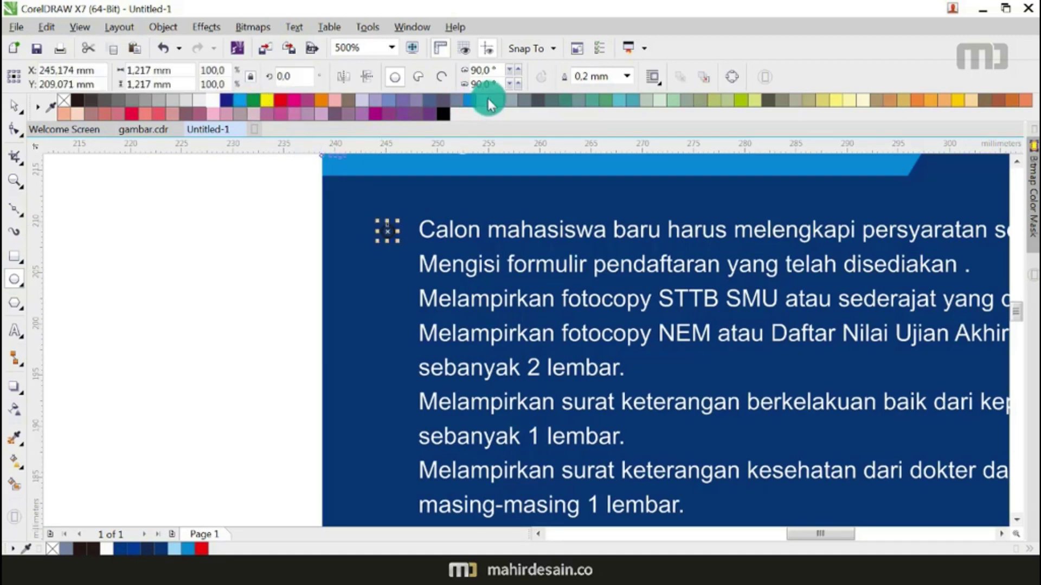
pyautogui.click(147, 211)
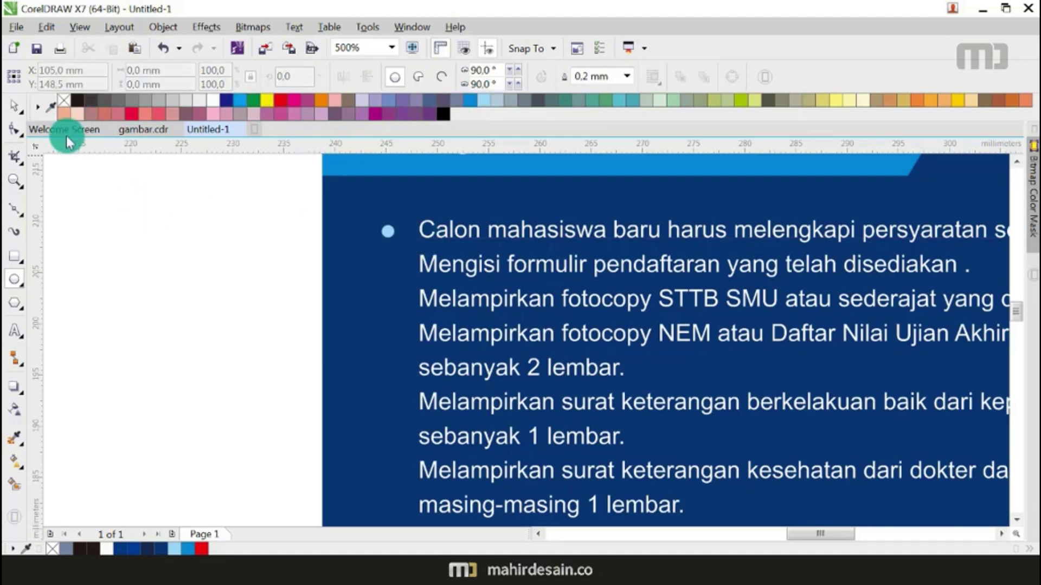
# Step: Copy the bullet beside the second, third and fourth requirement lines
pyautogui.click(14, 105)
pyautogui.scroll(4, 374, 228)
pyautogui.moveTo(465, 240); pyautogui.dragTo(455, 299)
pyautogui.scroll(-2, 462, 232)
pyautogui.moveTo(455, 298); pyautogui.dragTo(462, 367)
pyautogui.scroll(-2, 461, 351)
pyautogui.scroll(1, 460, 348)
pyautogui.moveTo(441, 294); pyautogui.dragTo(453, 394)
pyautogui.scroll(-2, 453, 350)
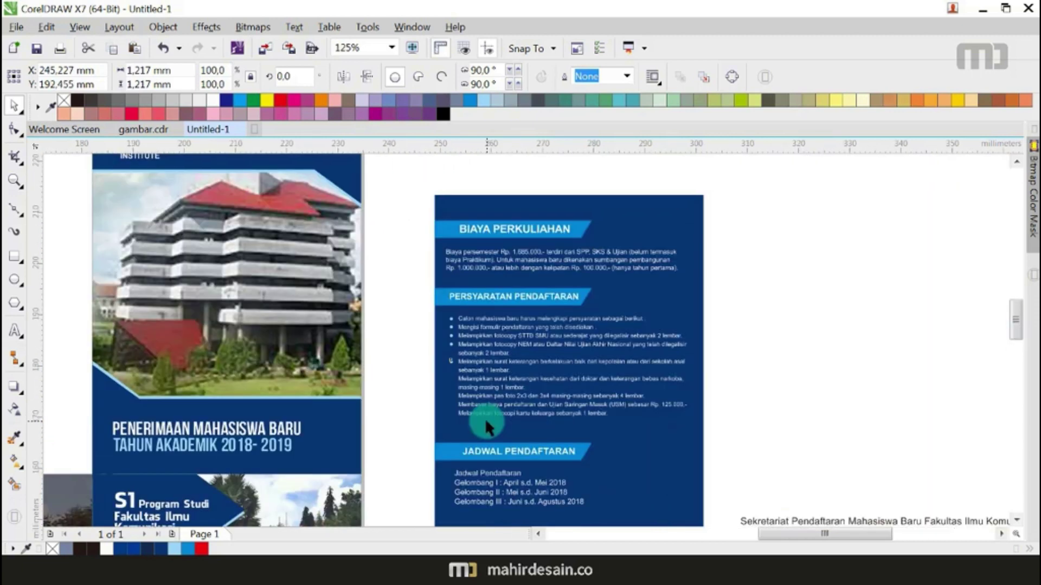
pyautogui.scroll(2, 485, 419)
# Step: Add bullet copies beside the kesehatan line, the following line and the Membayar line
pyautogui.moveTo(342, 185); pyautogui.dragTo(349, 247)
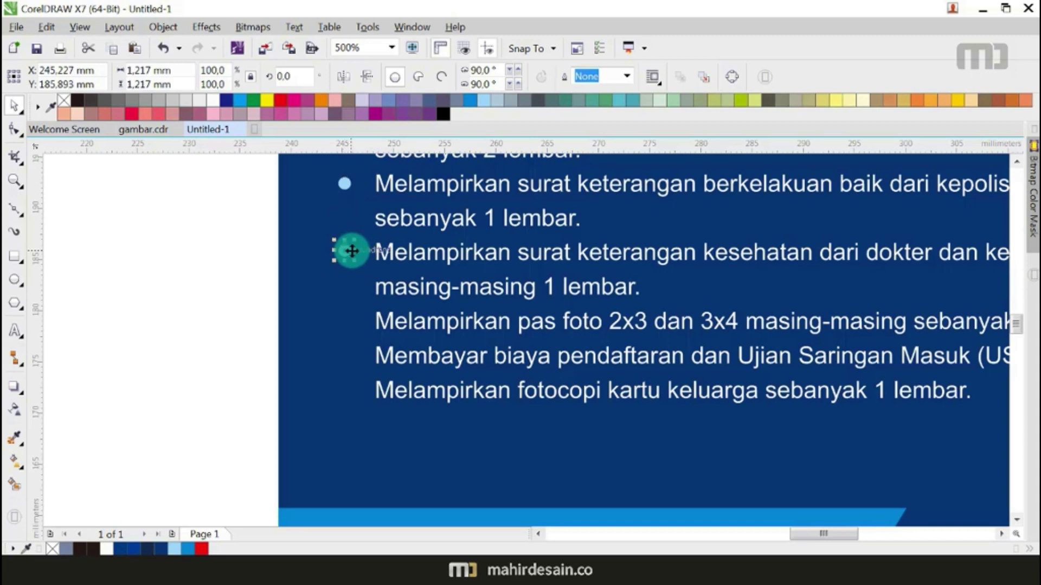
pyautogui.moveTo(351, 251); pyautogui.dragTo(351, 251)
pyautogui.scroll(1, 351, 252)
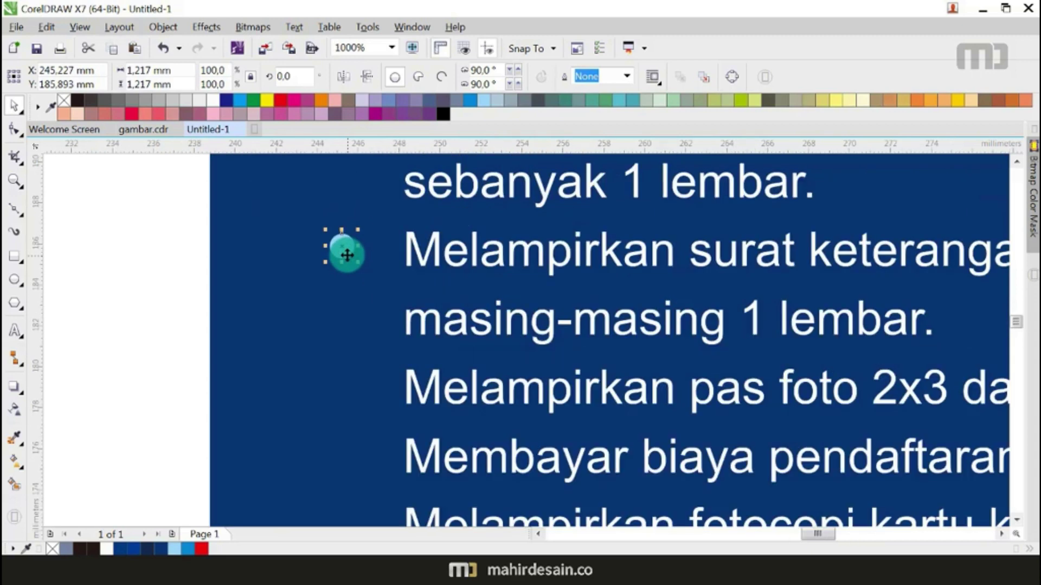
pyautogui.scroll(-1, 347, 255)
pyautogui.scroll(1, 346, 261)
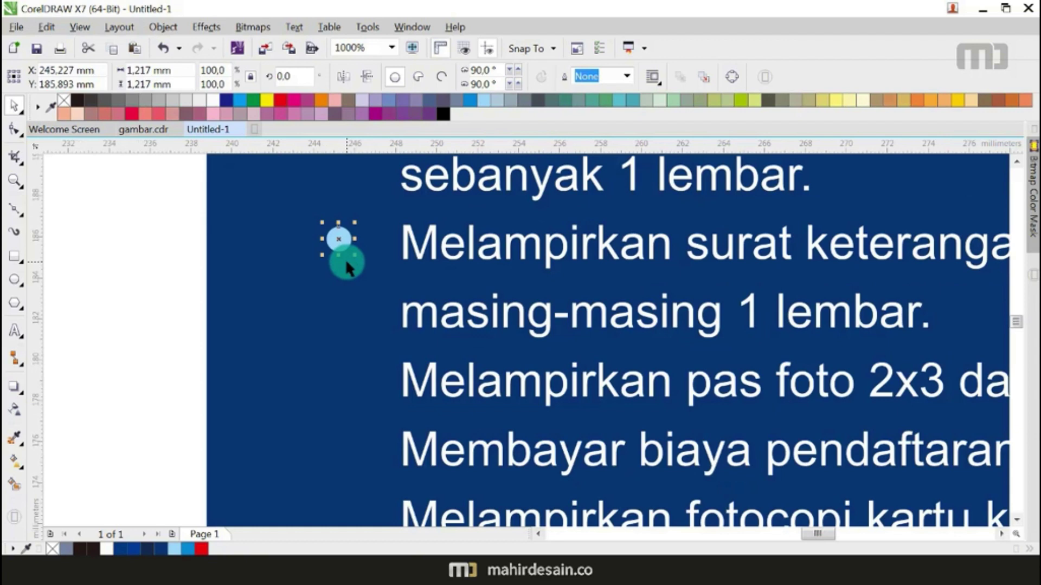
pyautogui.moveTo(346, 245); pyautogui.dragTo(358, 384)
pyautogui.scroll(-2, 354, 310)
pyautogui.scroll(2, 350, 271)
pyautogui.moveTo(336, 237); pyautogui.dragTo(347, 370)
pyautogui.scroll(-2, 392, 369)
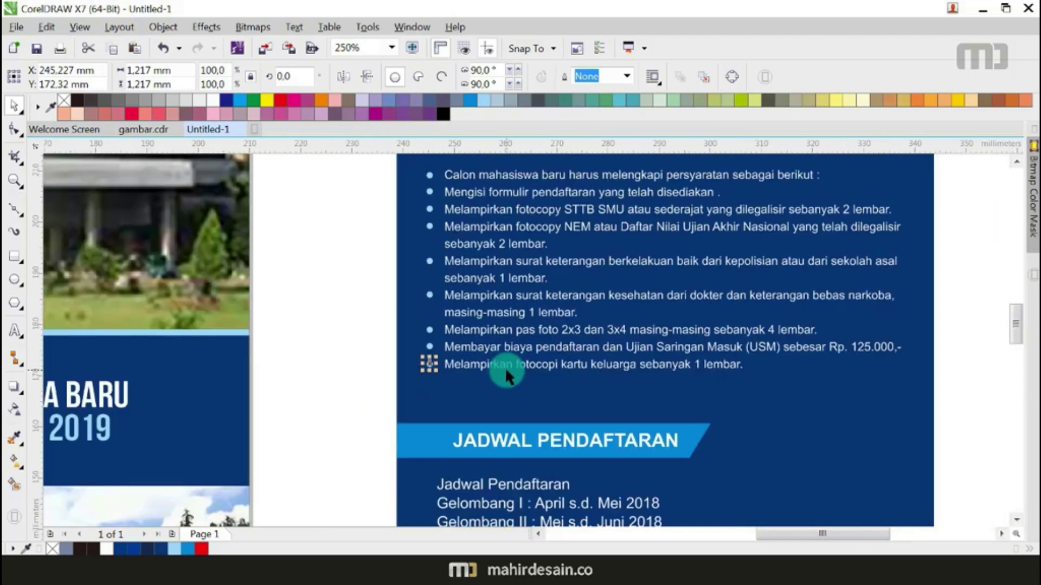
pyautogui.scroll(-1, 564, 345)
# Step: Move the schedule header and its text higher on the panel
pyautogui.click(797, 286)
pyautogui.moveTo(519, 393); pyautogui.dragTo(411, 318)
pyautogui.moveTo(329, 293); pyautogui.dragTo(573, 408)
pyautogui.moveTo(515, 313); pyautogui.dragTo(513, 310)
pyautogui.click(704, 373)
# Step: Move the secretariat address onto the blue panel, shrink it, and make it white
pyautogui.click(715, 386)
pyautogui.scroll(-1, 714, 386)
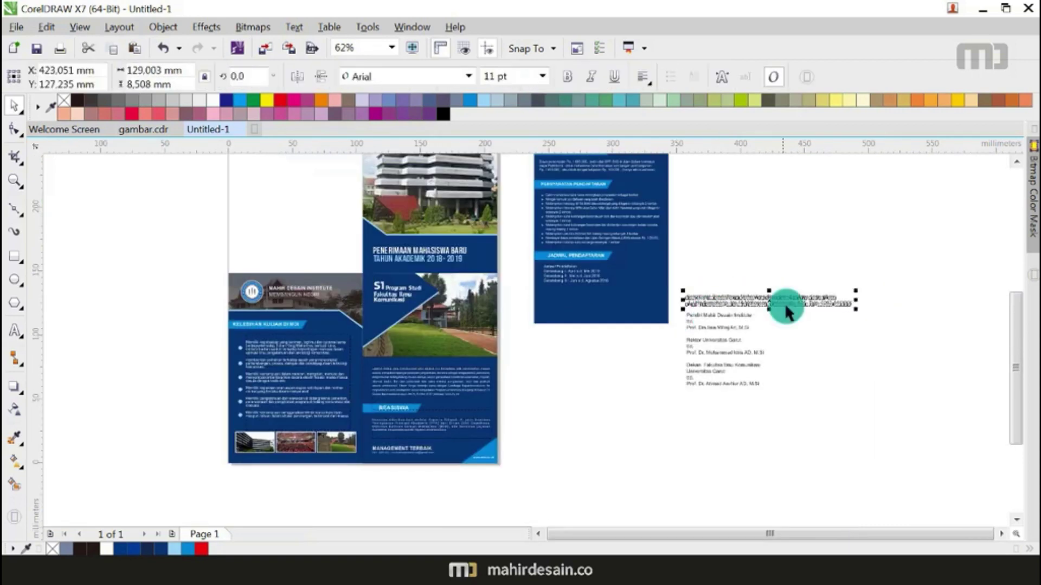
pyautogui.moveTo(766, 302); pyautogui.dragTo(618, 291)
pyautogui.moveTo(710, 298); pyautogui.dragTo(659, 313)
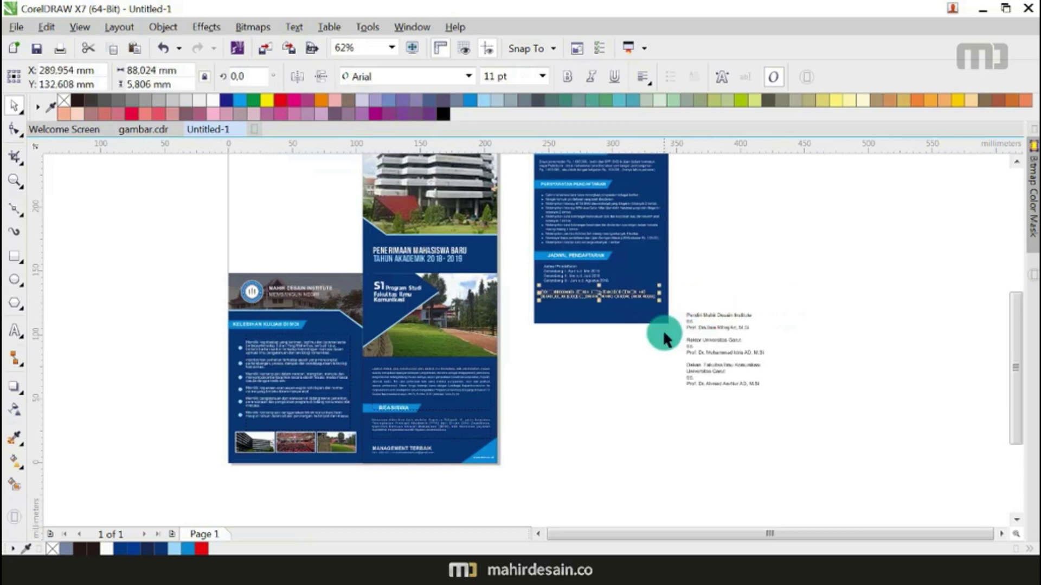
pyautogui.click(205, 100)
pyautogui.click(480, 132)
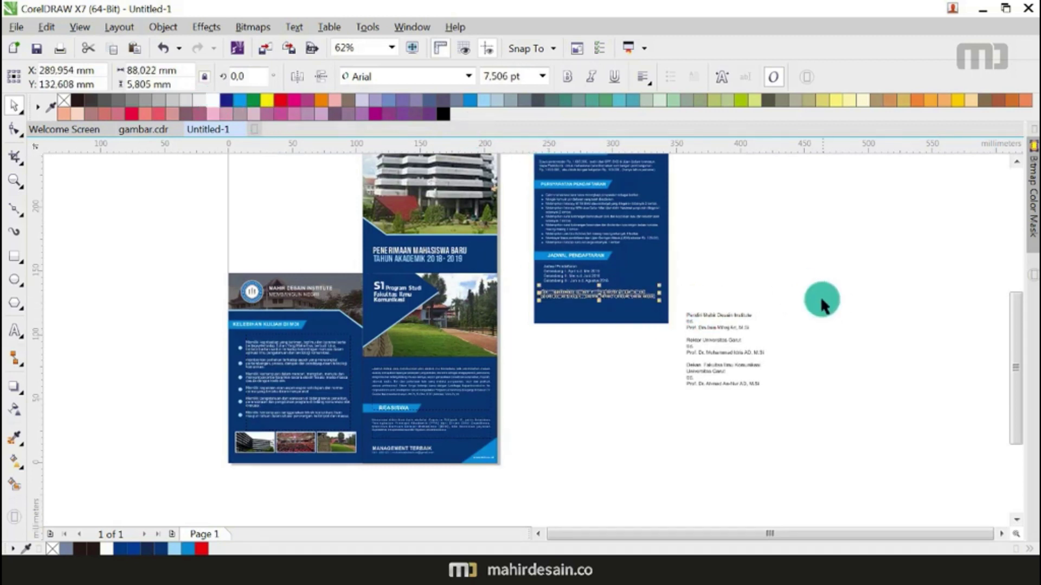
pyautogui.click(707, 265)
# Step: Scale the schedule and address texts down together to fit the panel
pyautogui.scroll(3, 606, 280)
pyautogui.moveTo(611, 325); pyautogui.dragTo(740, 326)
pyautogui.scroll(1, 497, 280)
pyautogui.keyDown('shift'); pyautogui.click(479, 281); pyautogui.keyUp('shift')
pyautogui.moveTo(343, 191); pyautogui.dragTo(855, 339)
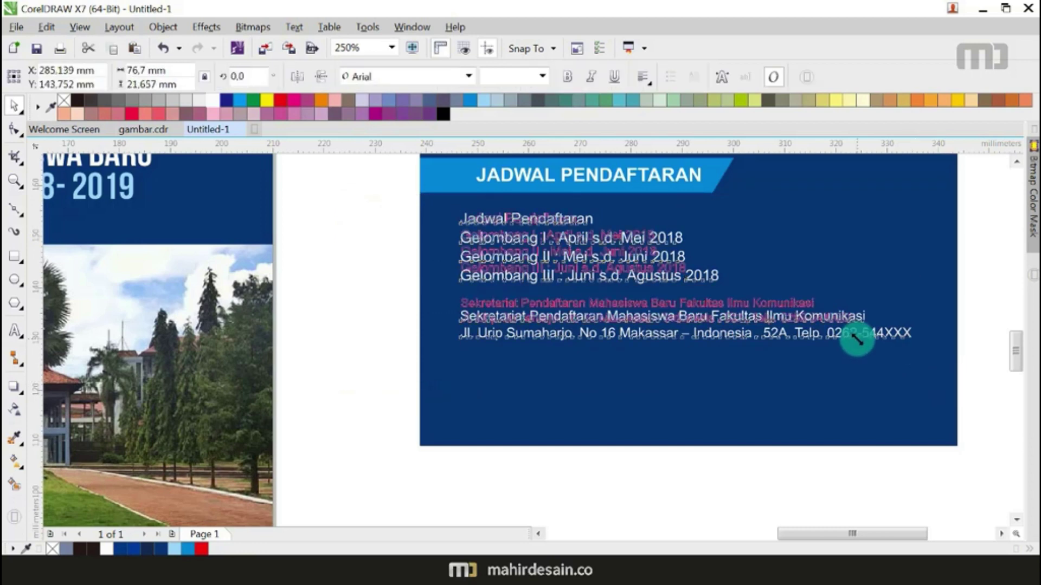
pyautogui.scroll(-1, 667, 331)
pyautogui.click(644, 394)
pyautogui.scroll(-1, 641, 390)
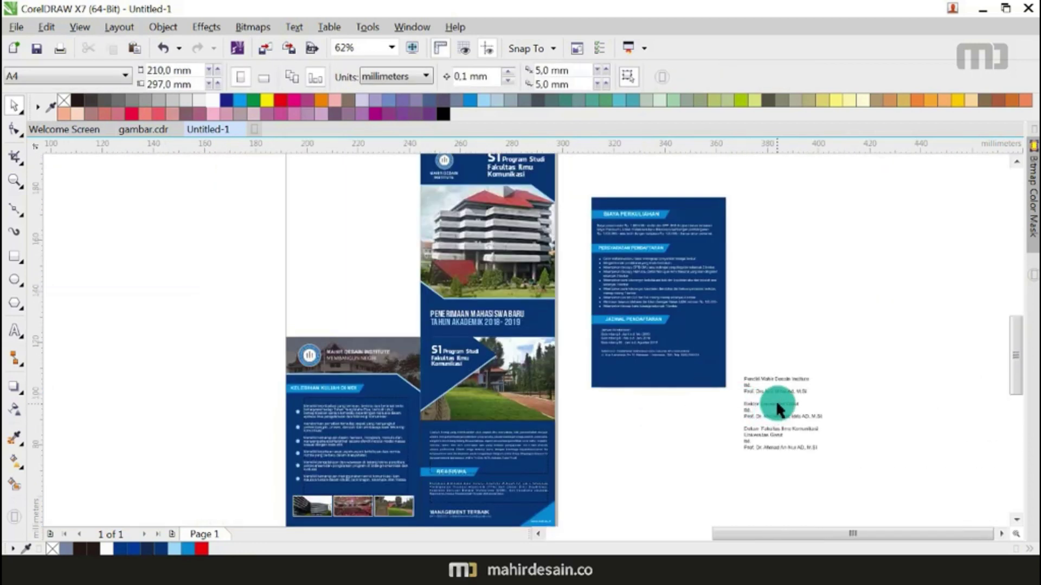
# Step: Centre-align the three signature text blocks with Ctrl+E
pyautogui.scroll(1, 775, 400)
pyautogui.click(759, 378)
pyautogui.moveTo(758, 379); pyautogui.dragTo(721, 379)
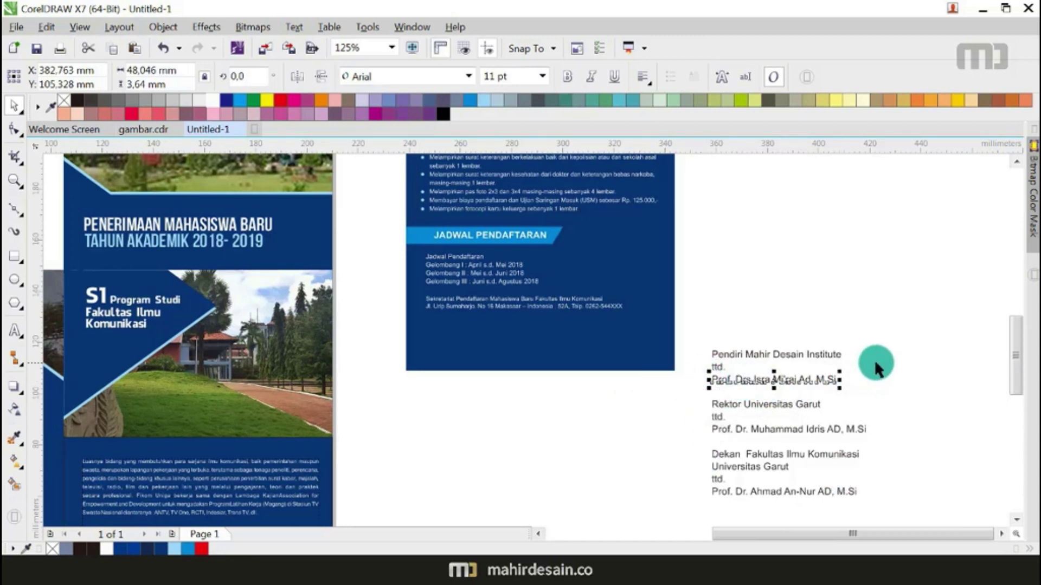
pyautogui.moveTo(881, 385); pyautogui.dragTo(681, 496)
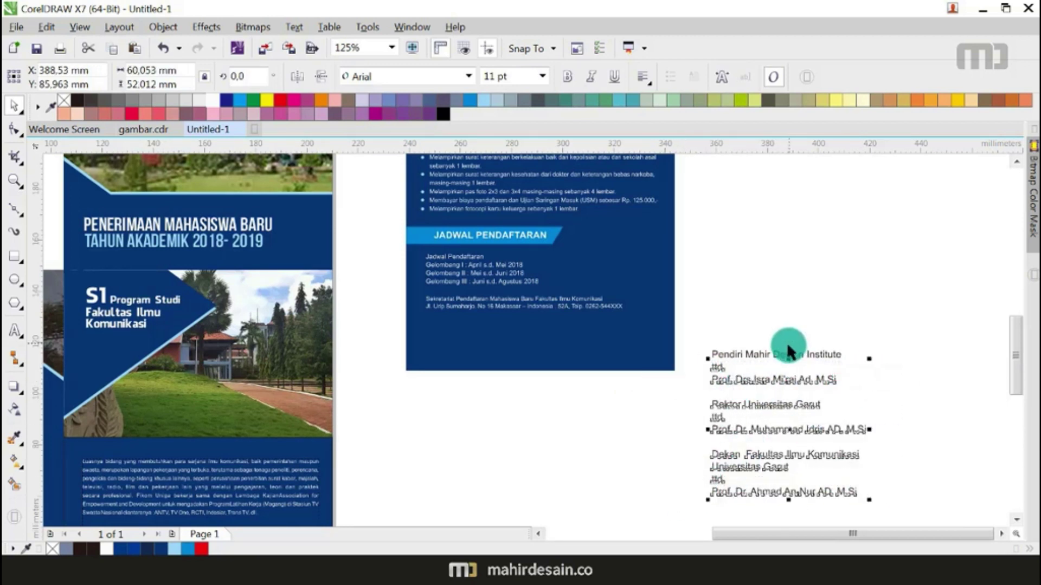
pyautogui.scroll(2, 769, 355)
pyautogui.keyDown('shift'); pyautogui.click(752, 374); pyautogui.keyUp('shift')
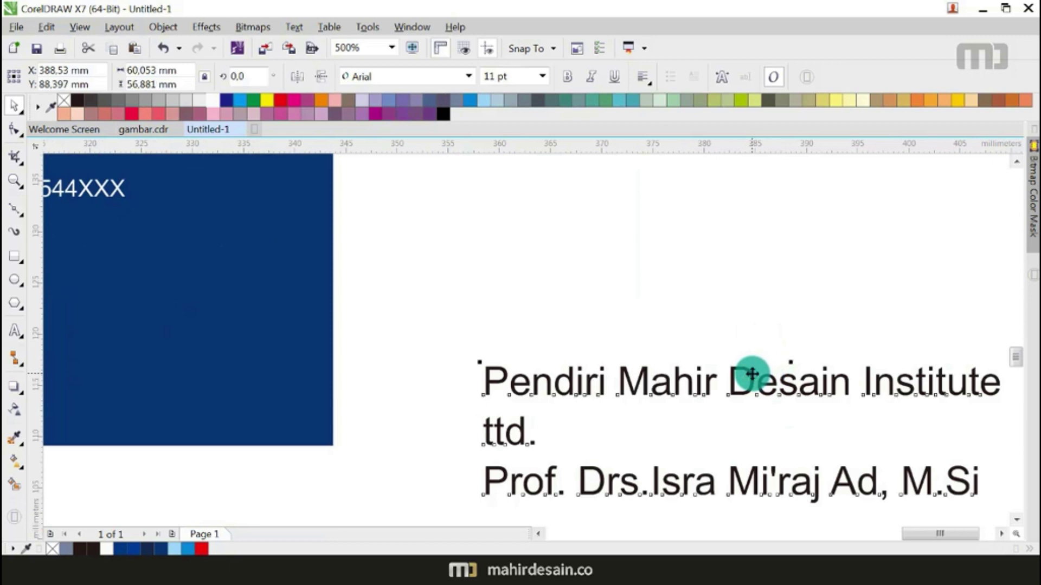
pyautogui.hotkey('ctrl', 'e')
# Step: Resize the signature blocks to 6.91 pt text and make the moved text white
pyautogui.click(721, 250)
pyautogui.scroll(-2, 721, 250)
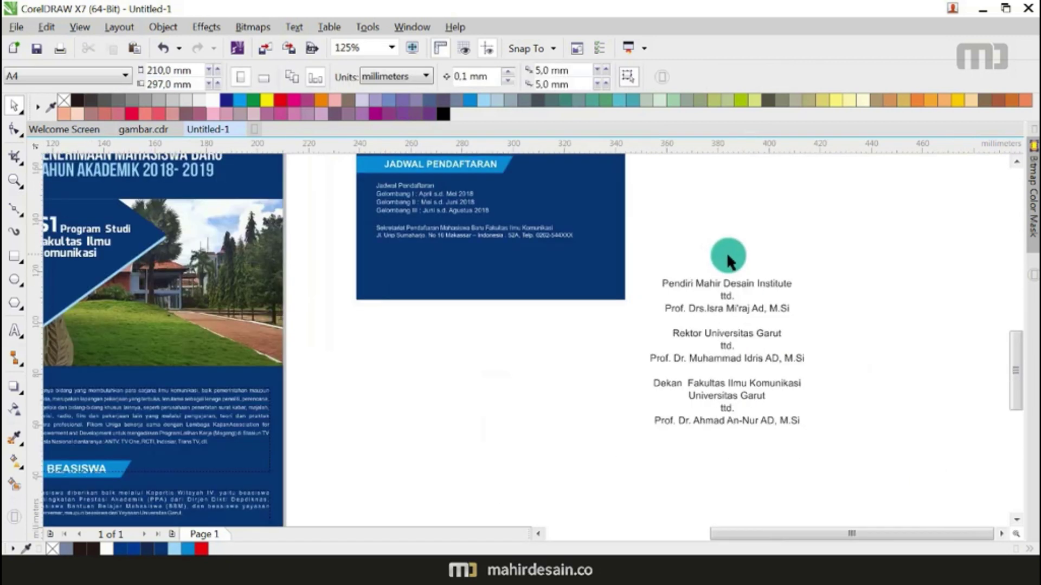
pyautogui.moveTo(822, 258); pyautogui.dragTo(641, 319)
pyautogui.moveTo(875, 266); pyautogui.dragTo(633, 439)
pyautogui.moveTo(808, 430); pyautogui.dragTo(722, 362)
pyautogui.moveTo(721, 276)
pyautogui.mouseDown()
pyautogui.moveTo(759, 253)
pyautogui.moveTo(782, 221)
pyautogui.moveTo(622, 286)
pyautogui.moveTo(414, 269)
pyautogui.moveTo(408, 281)
pyautogui.mouseUp()
pyautogui.click(225, 105)
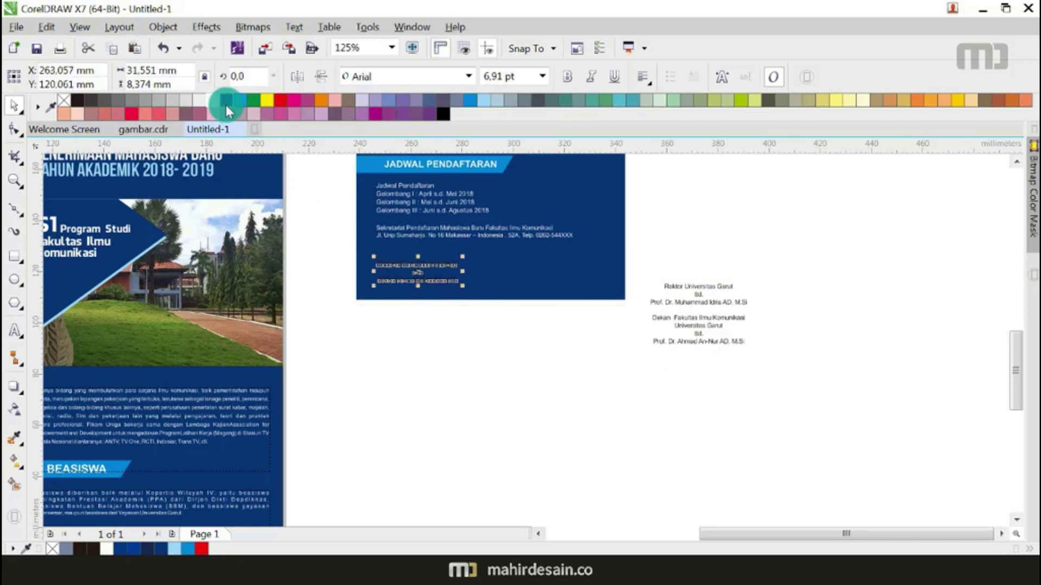
# Step: Move the Rektor and Dekan blocks into the blue panel with white text
pyautogui.moveTo(834, 262); pyautogui.dragTo(623, 312)
pyautogui.moveTo(705, 296); pyautogui.dragTo(531, 273)
pyautogui.click(225, 106)
pyautogui.click(789, 314)
pyautogui.click(713, 332)
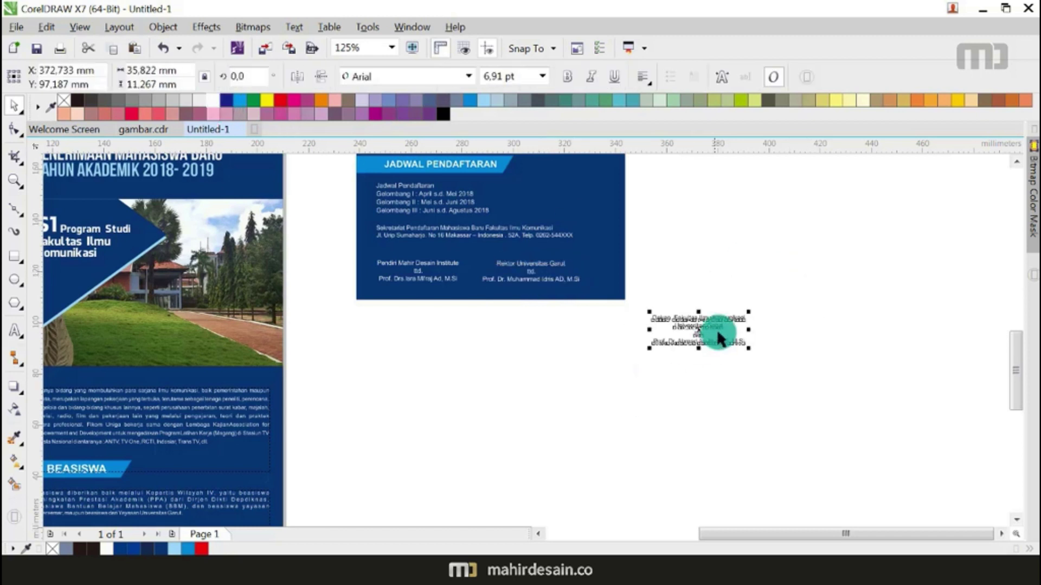
pyautogui.moveTo(691, 328); pyautogui.dragTo(646, 275)
pyautogui.click(214, 100)
# Step: Shrink the three signature blocks to fit and lower them slightly in the panel
pyautogui.moveTo(766, 244); pyautogui.dragTo(321, 331)
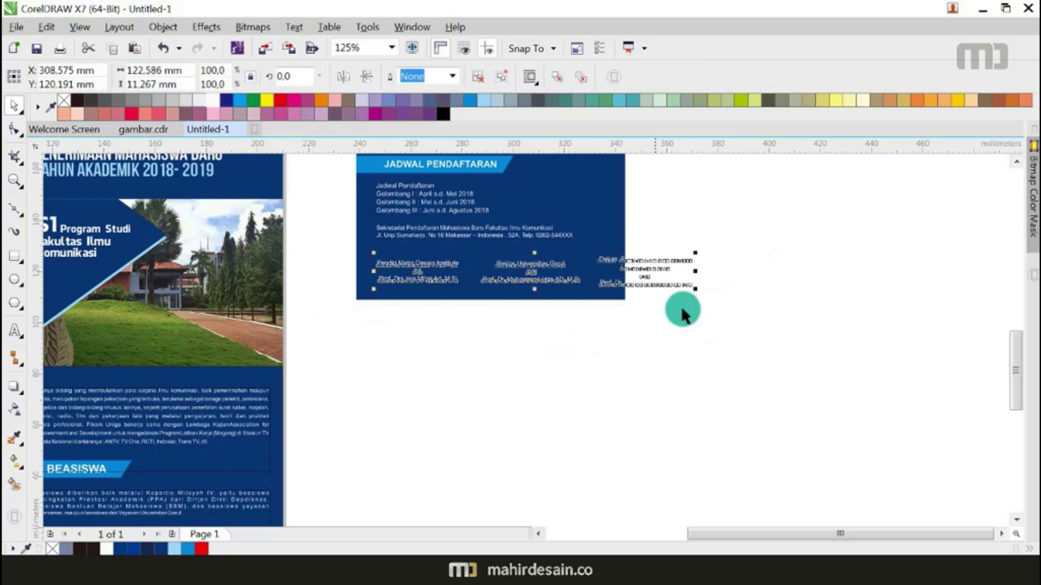
pyautogui.moveTo(696, 289); pyautogui.dragTo(617, 297)
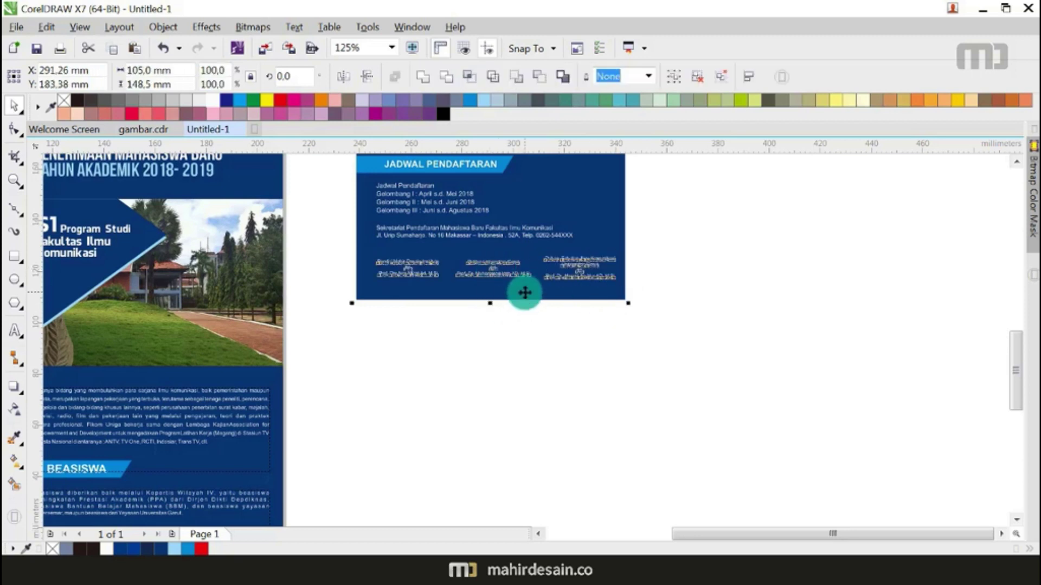
pyautogui.click(511, 369)
pyautogui.scroll(2, 479, 279)
pyautogui.moveTo(511, 286); pyautogui.dragTo(513, 303)
pyautogui.scroll(-2, 539, 312)
pyautogui.click(571, 367)
# Step: Nudge the lower text objects on the blue panel slightly upward
pyautogui.scroll(-2, 568, 362)
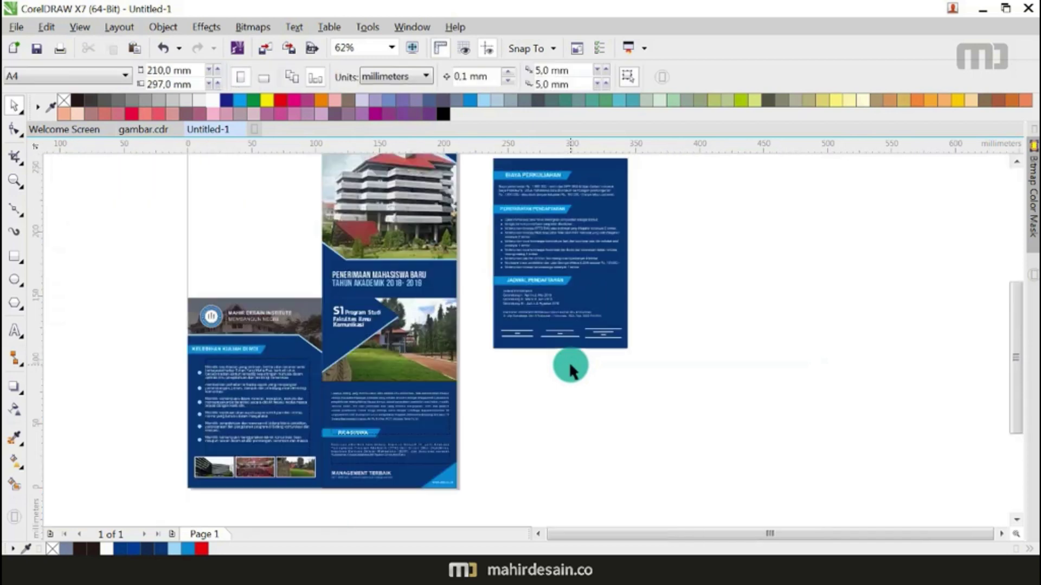
pyautogui.scroll(1, 546, 324)
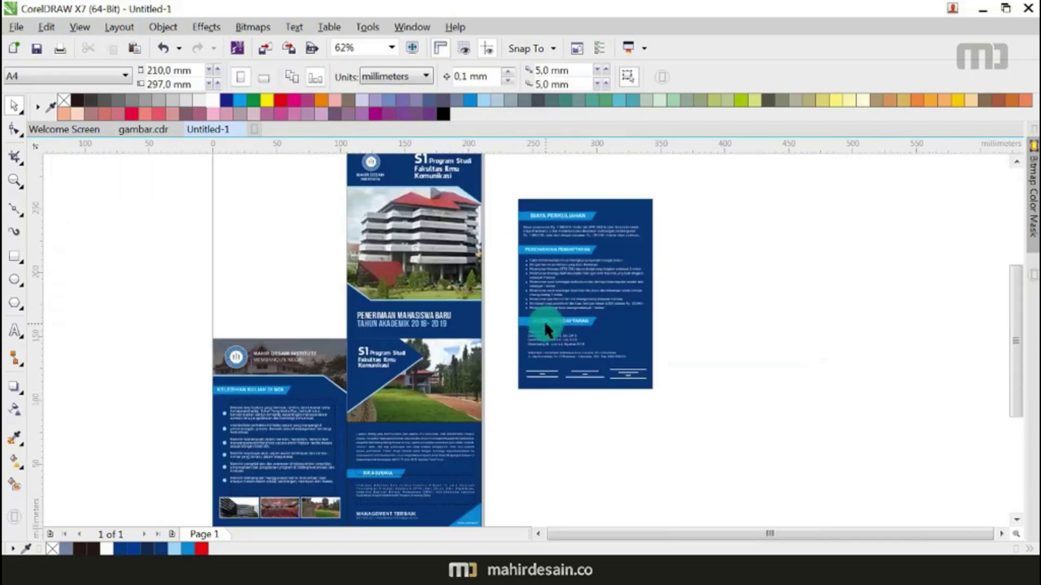
pyautogui.scroll(2, 574, 317)
pyautogui.scroll(-2, 582, 387)
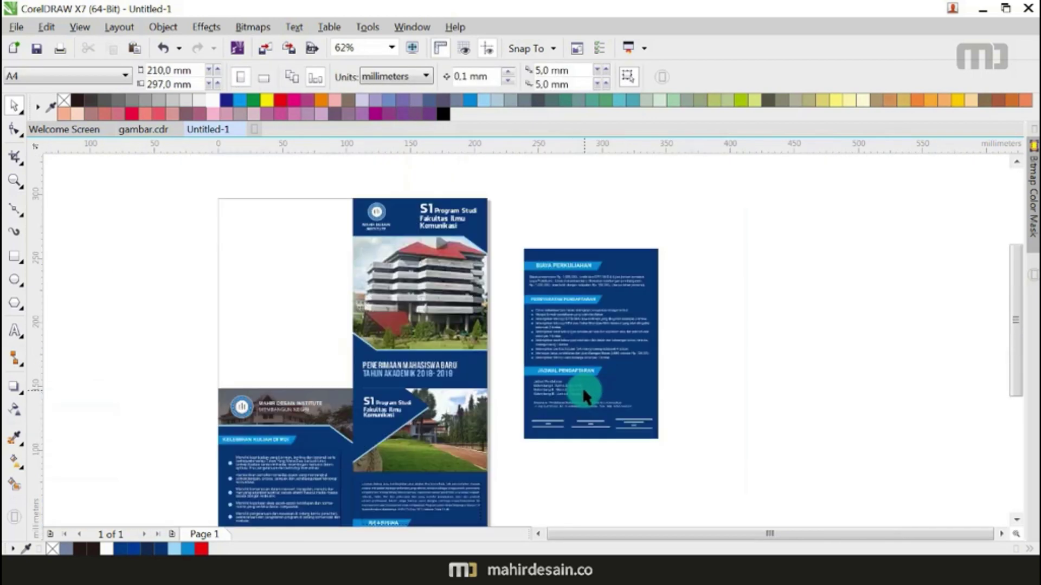
pyautogui.moveTo(716, 213); pyautogui.dragTo(521, 400)
pyautogui.scroll(2, 570, 266)
pyautogui.moveTo(569, 263); pyautogui.dragTo(574, 239)
pyautogui.scroll(-2, 732, 268)
pyautogui.click(732, 268)
pyautogui.scroll(1, 560, 380)
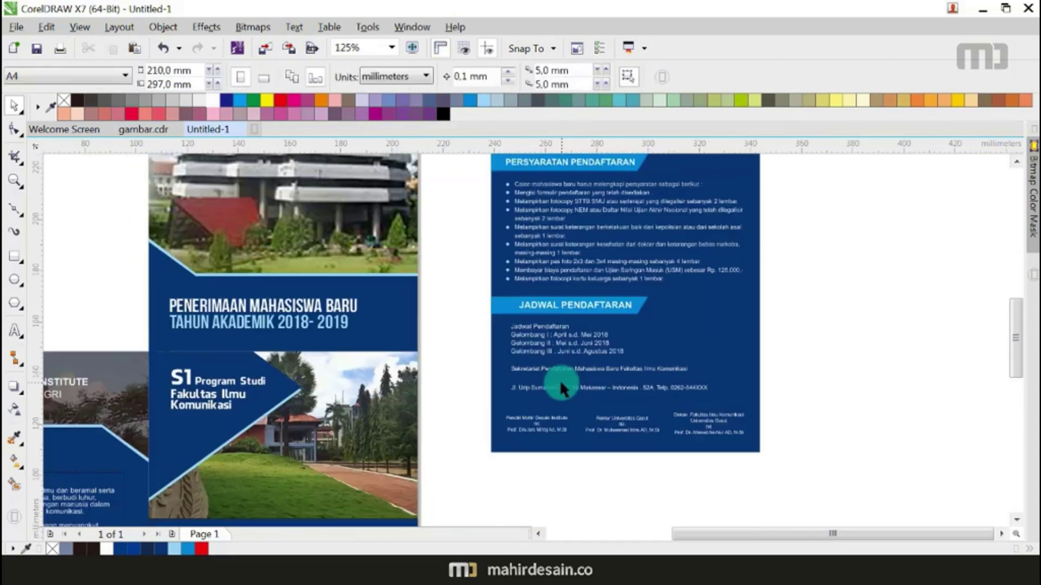
# Step: Enlarge the Sekretariat Pendaftaran line to about 7.9 pt, bold it, and place it above the address
pyautogui.click(601, 376)
pyautogui.scroll(1, 599, 367)
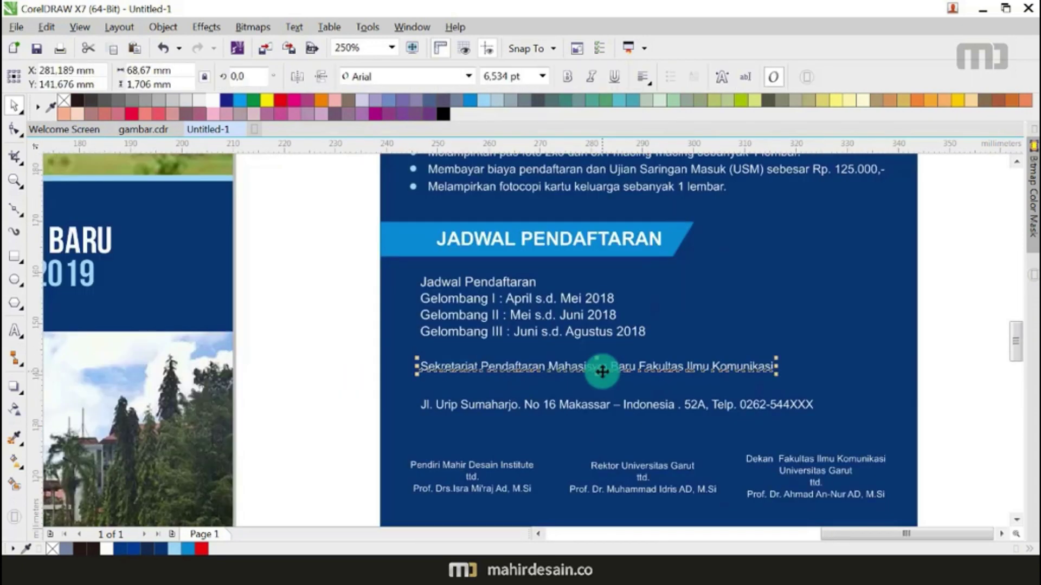
pyautogui.moveTo(778, 360); pyautogui.dragTo(851, 332)
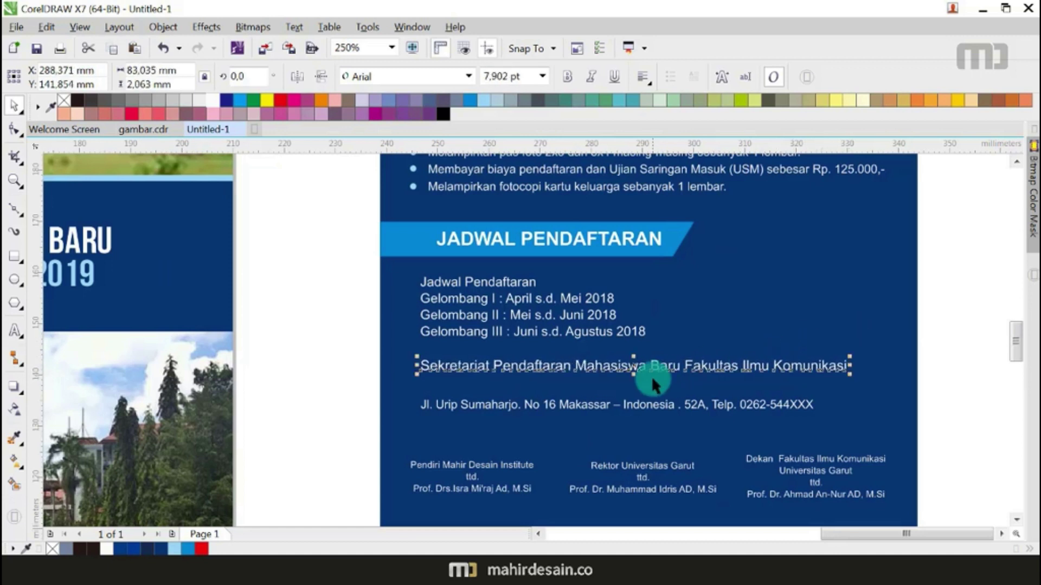
pyautogui.moveTo(664, 369); pyautogui.dragTo(664, 392)
pyautogui.click(567, 81)
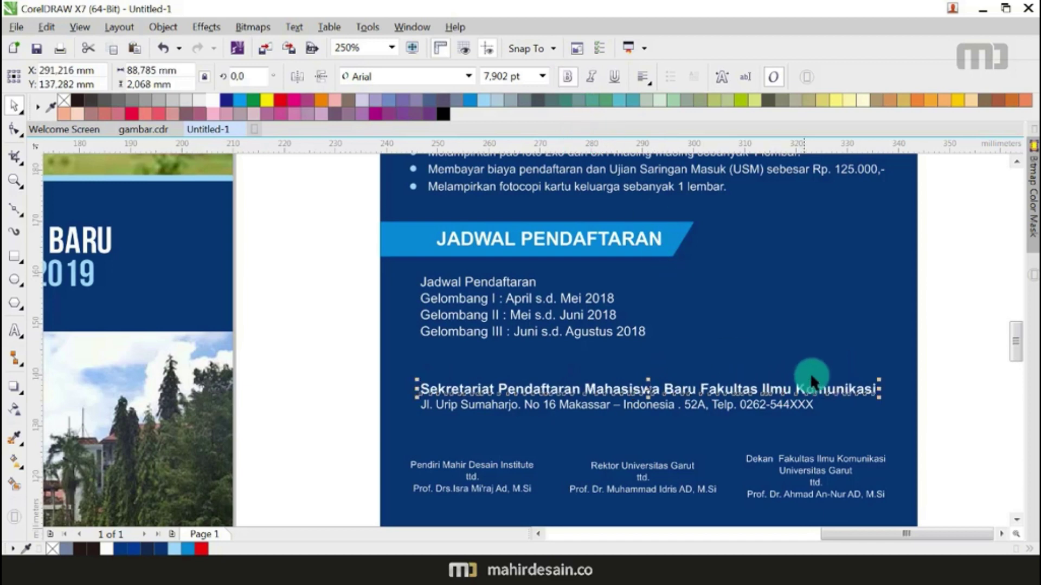
pyautogui.moveTo(878, 398); pyautogui.dragTo(866, 398)
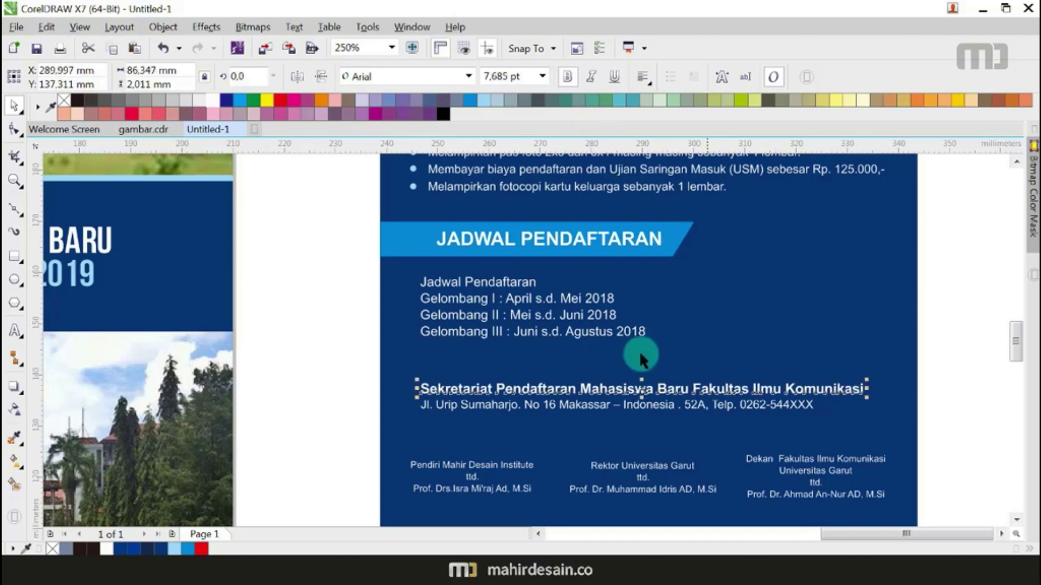
pyautogui.scroll(-1, 640, 354)
pyautogui.click(791, 362)
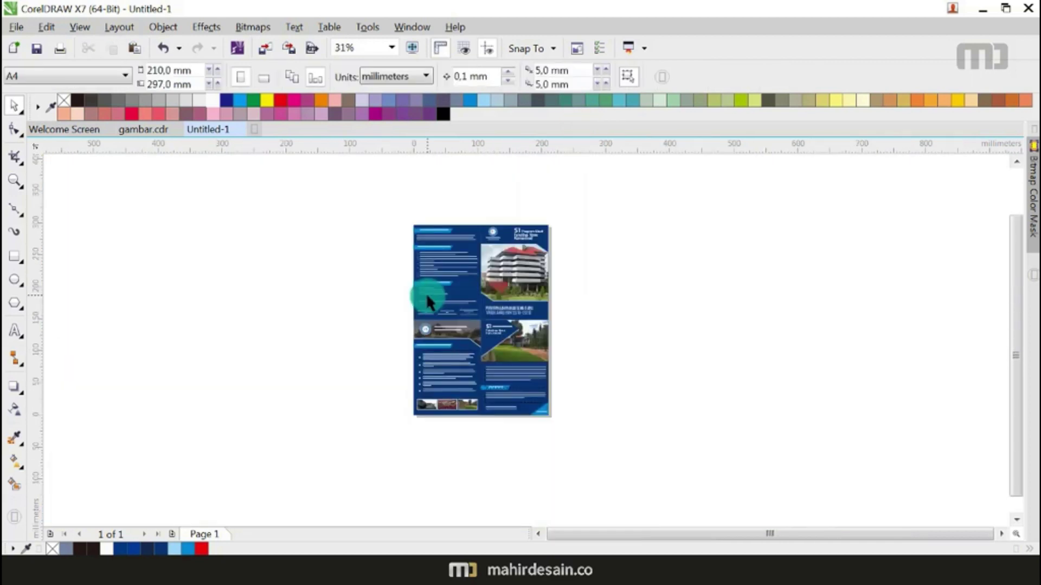
pyautogui.scroll(1, 427, 296)
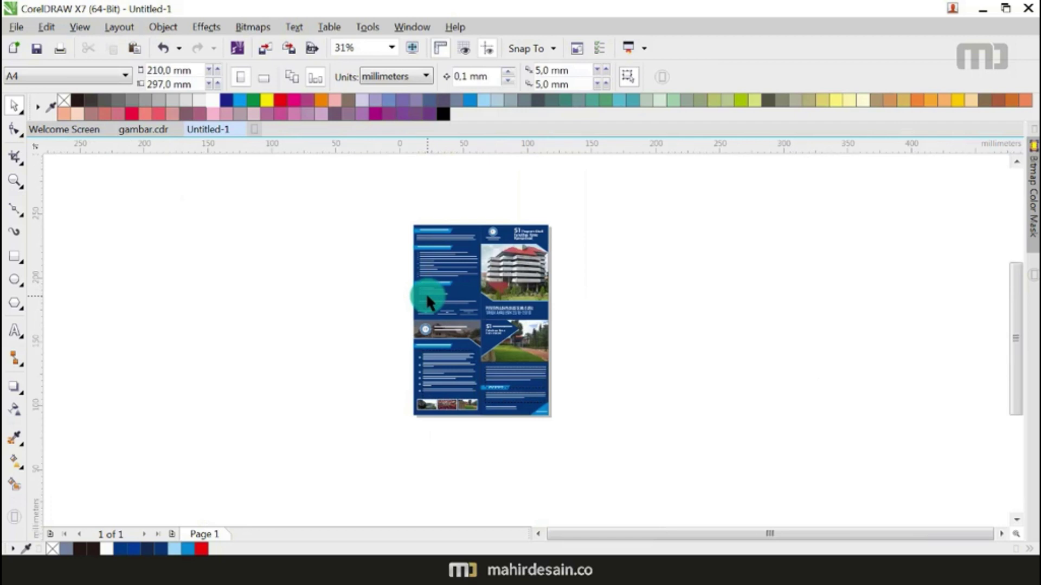
# Step: Ungroup all the panel content and delete the duplicate Jadwal Pendaftaran line
pyautogui.scroll(1, 425, 293)
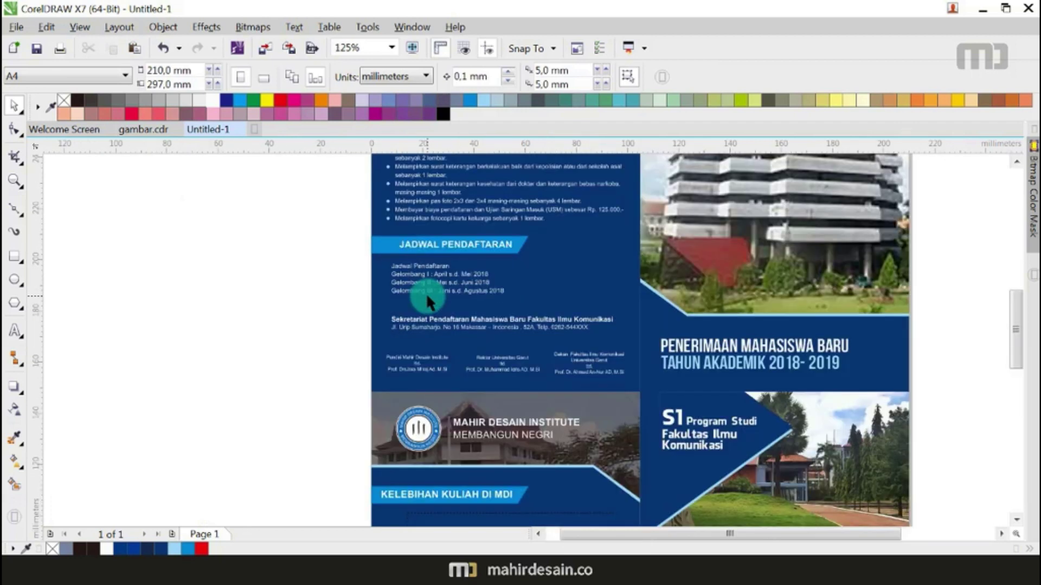
pyautogui.scroll(-1, 583, 346)
pyautogui.scroll(2, 460, 302)
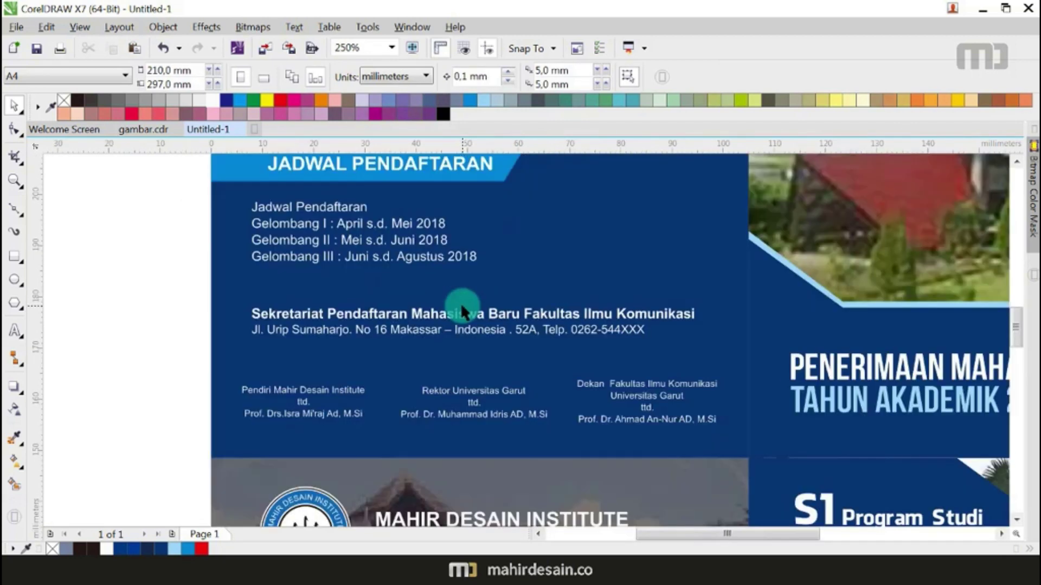
pyautogui.scroll(-1, 619, 356)
pyautogui.scroll(-2, 619, 357)
pyautogui.scroll(2, 597, 260)
pyautogui.scroll(-2, 575, 308)
pyautogui.scroll(1, 567, 477)
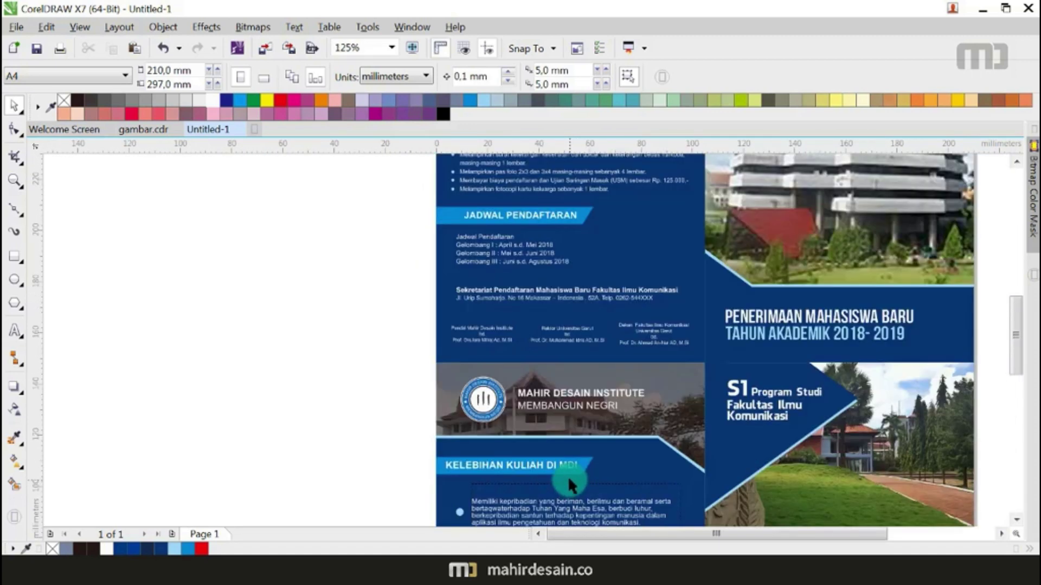
pyautogui.scroll(1, 499, 233)
pyautogui.scroll(1, 490, 228)
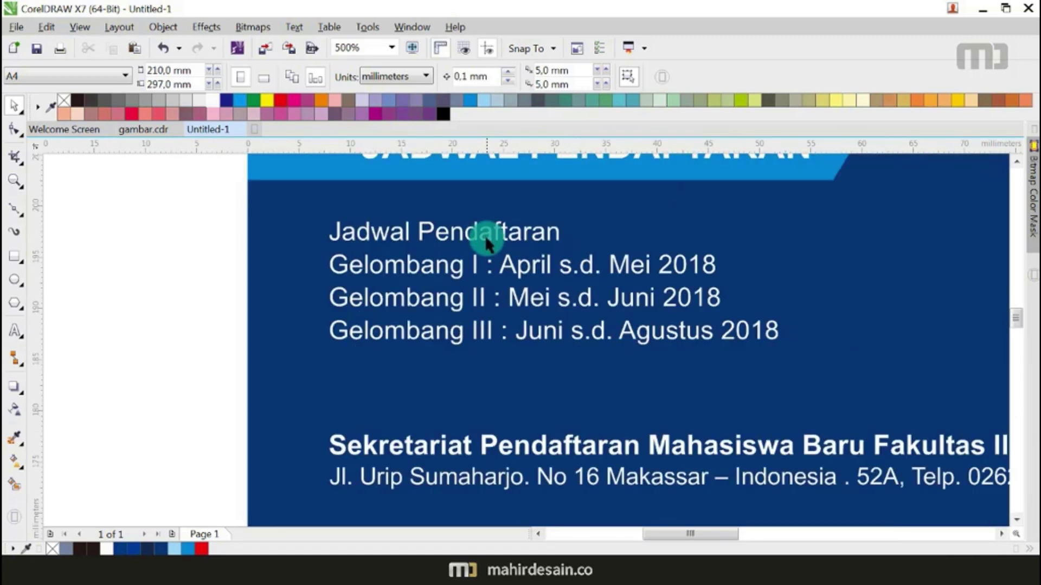
pyautogui.click(489, 233)
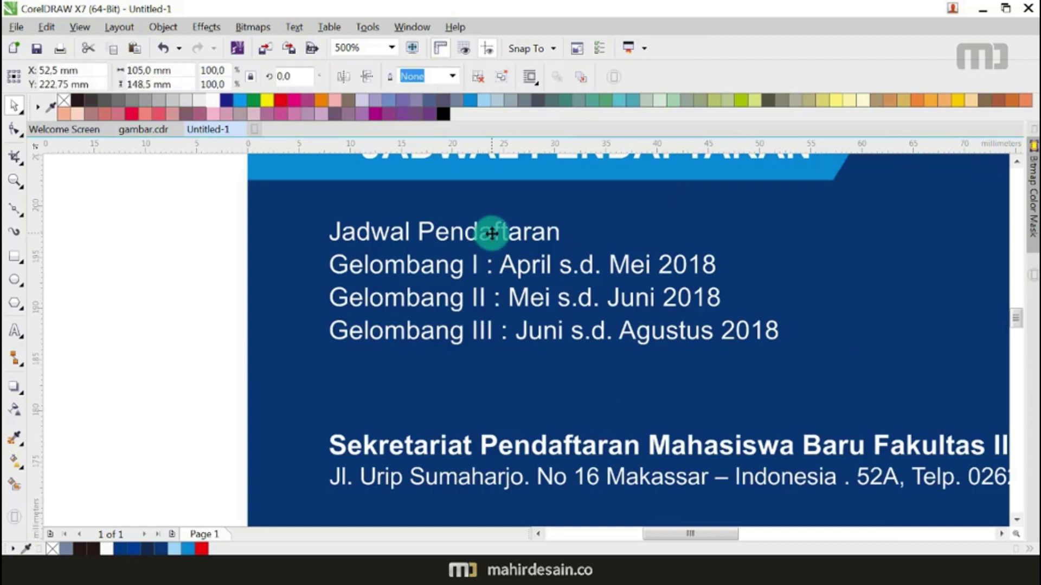
pyautogui.rightClick(489, 233)
pyautogui.click(528, 276)
pyautogui.click(153, 266)
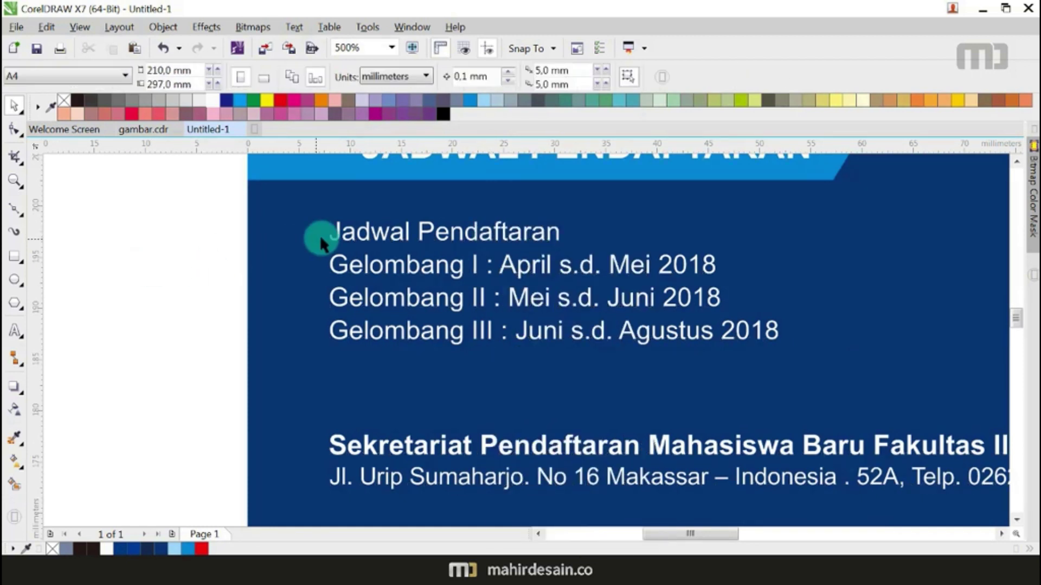
pyautogui.click(361, 235)
pyautogui.press('Delete')
# Step: Move the three Gelombang lines up, lower Gelombang III, and distribute them evenly
pyautogui.moveTo(100, 233); pyautogui.dragTo(790, 425)
pyautogui.moveTo(688, 302); pyautogui.dragTo(679, 282)
pyautogui.click(187, 328)
pyautogui.click(390, 305)
pyautogui.moveTo(391, 305); pyautogui.dragTo(386, 325)
pyautogui.keyDown('shift'); pyautogui.click(413, 271); pyautogui.keyUp('shift')
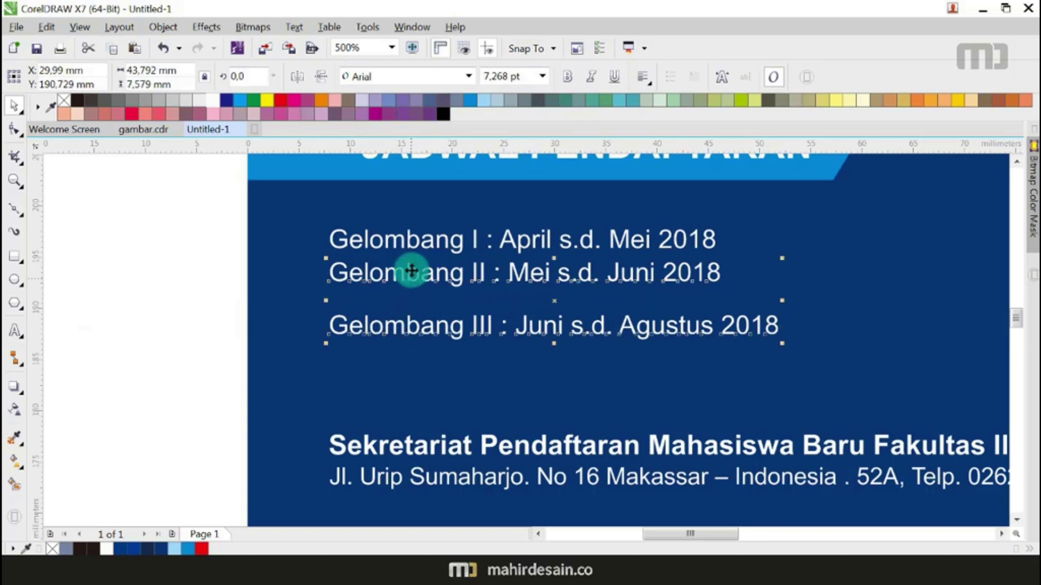
pyautogui.keyDown('shift'); pyautogui.click(409, 247); pyautogui.keyUp('shift')
pyautogui.hotkey('shift', 'a')
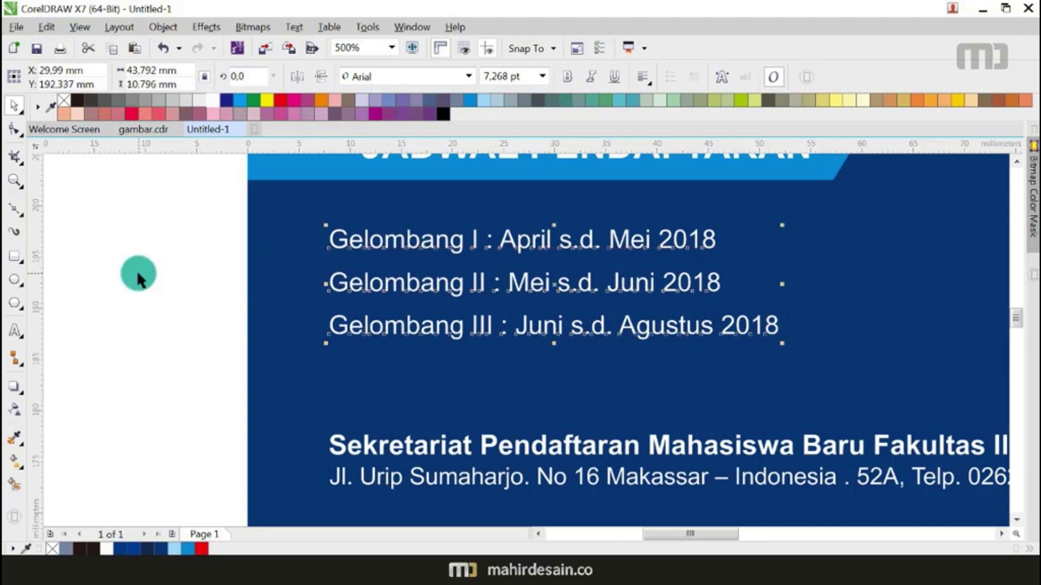
pyautogui.click(138, 273)
# Step: Zoom the view to fit the full page height
pyautogui.scroll(-2, 340, 297)
pyautogui.scroll(-7, 410, 293)
pyautogui.click(392, 47)
pyautogui.click(389, 61)
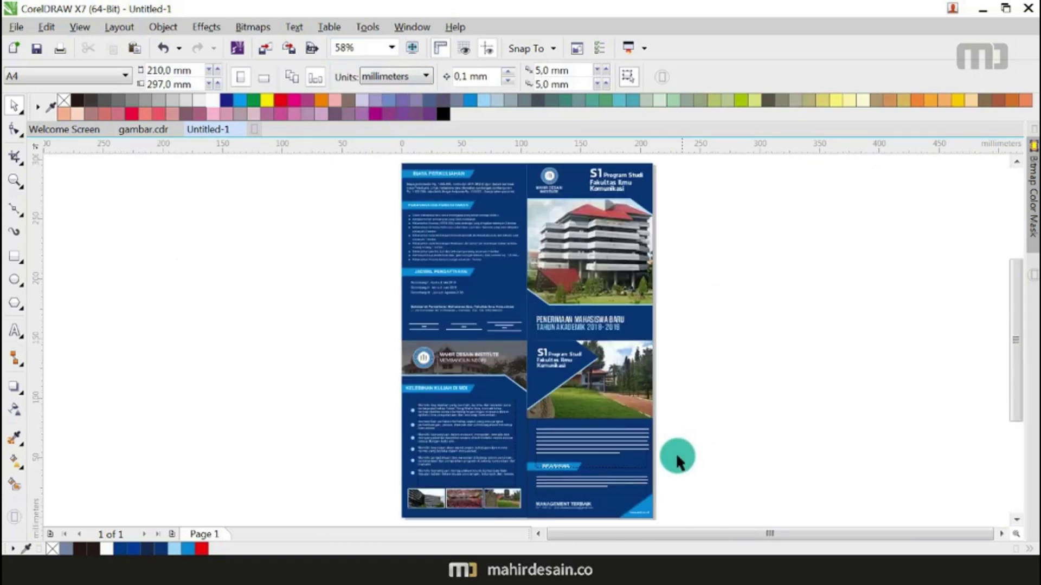
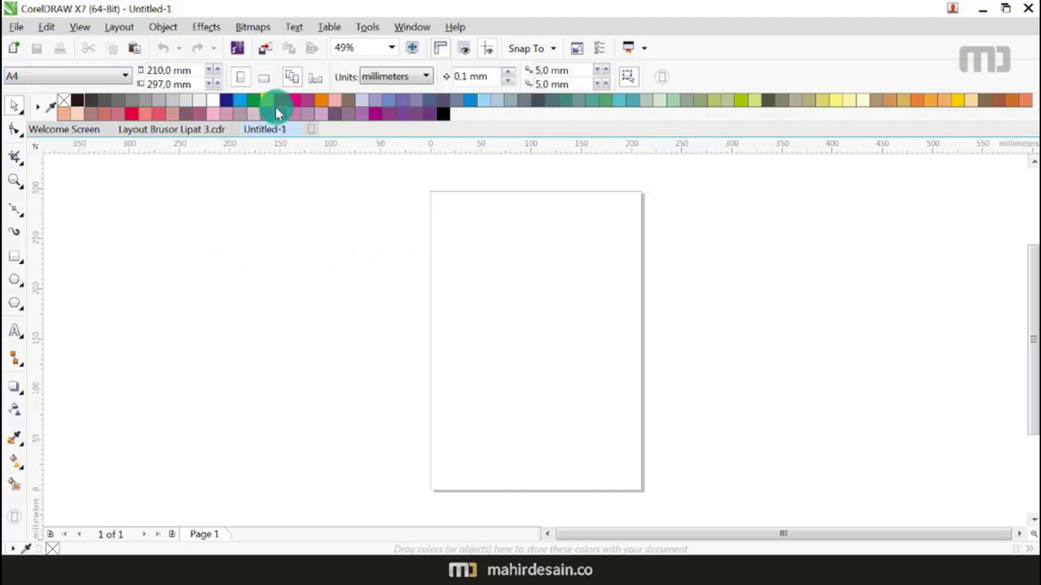
# Step: Turn the A4 page to landscape and add a page-sized 297 × 210 mm rectangle
pyautogui.click(262, 78)
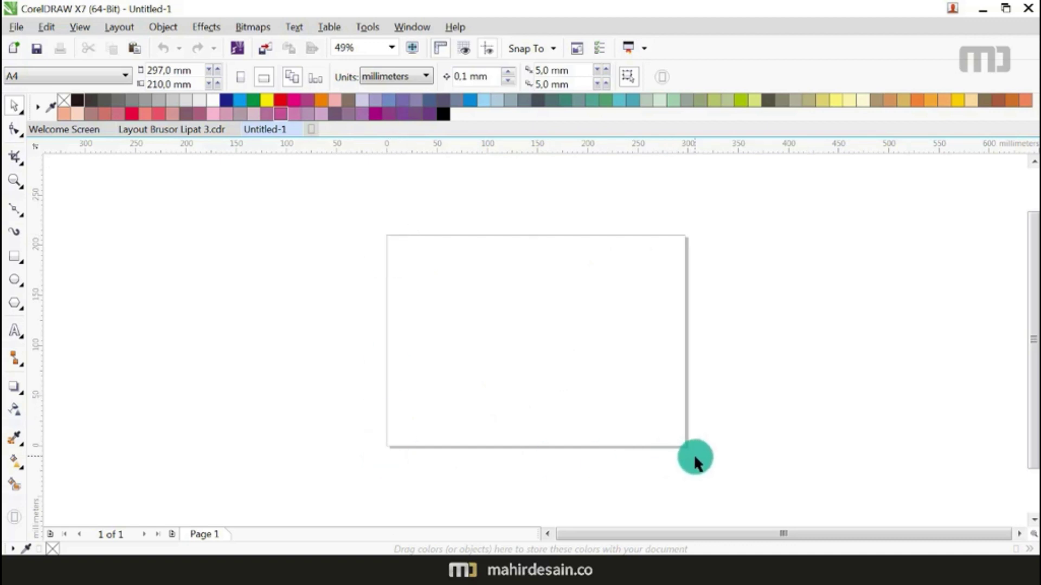
pyautogui.doubleClick(15, 263)
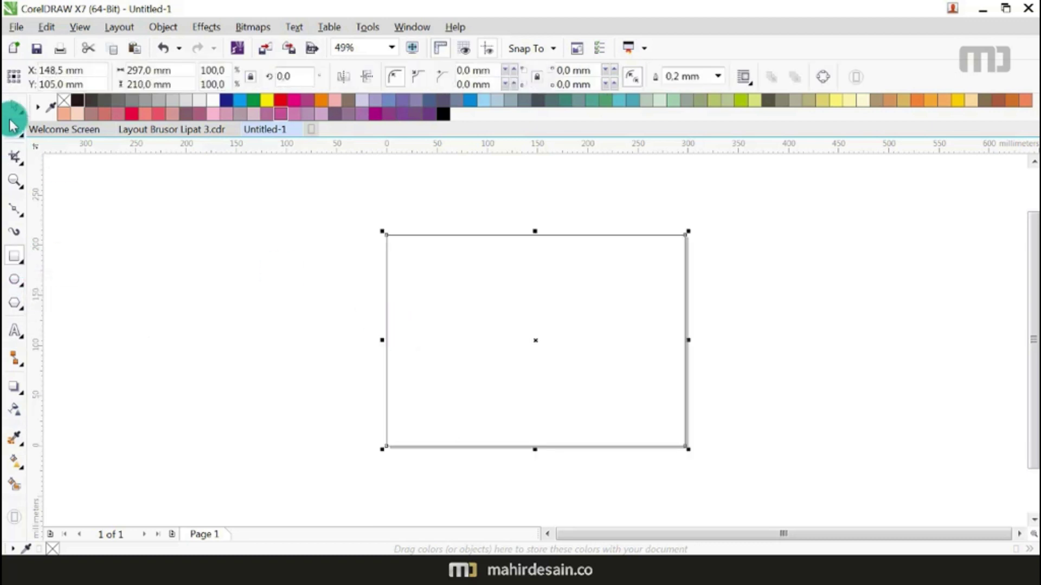
pyautogui.click(203, 265)
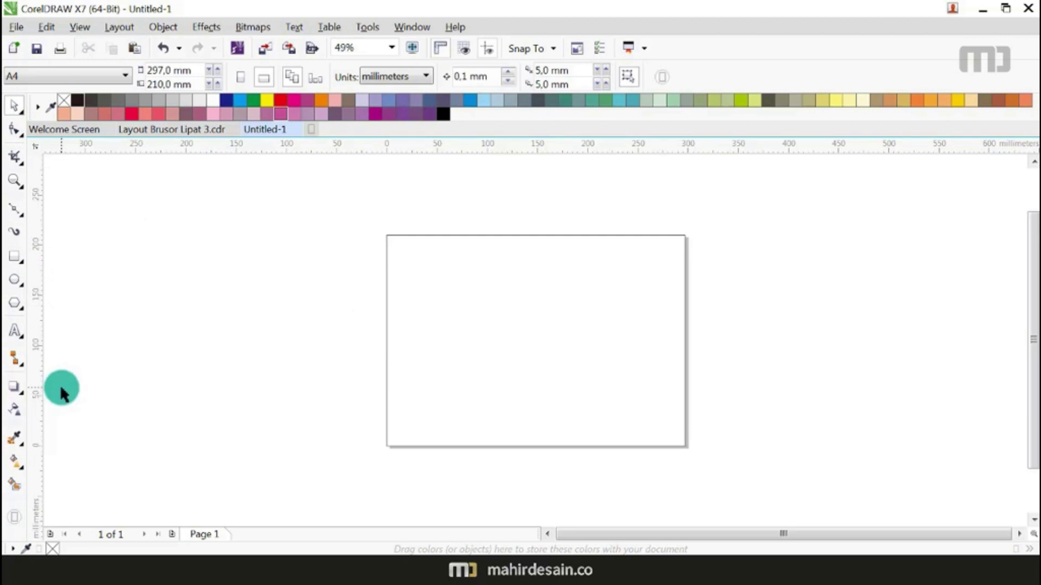
pyautogui.click(22, 341)
pyautogui.click(64, 351)
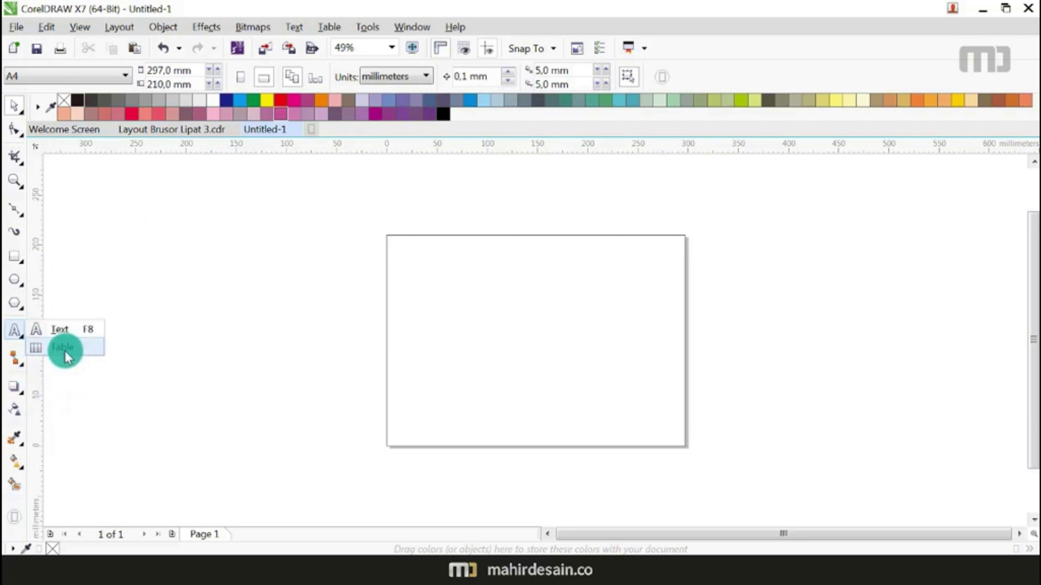
# Step: Draw a 1-row, 3-column table spanning the whole landscape page
pyautogui.click(22, 342)
pyautogui.click(23, 339)
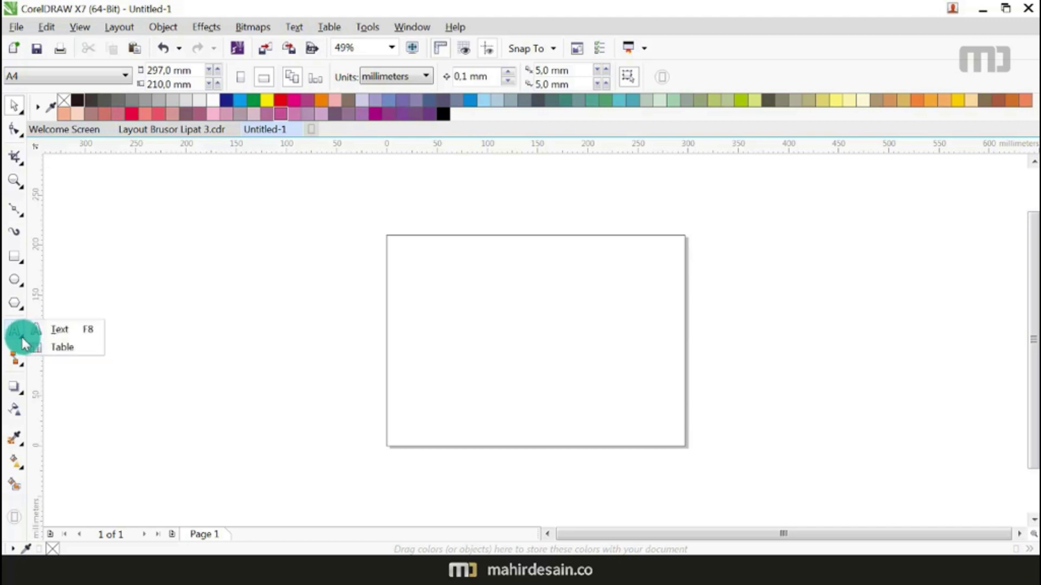
pyautogui.click(65, 351)
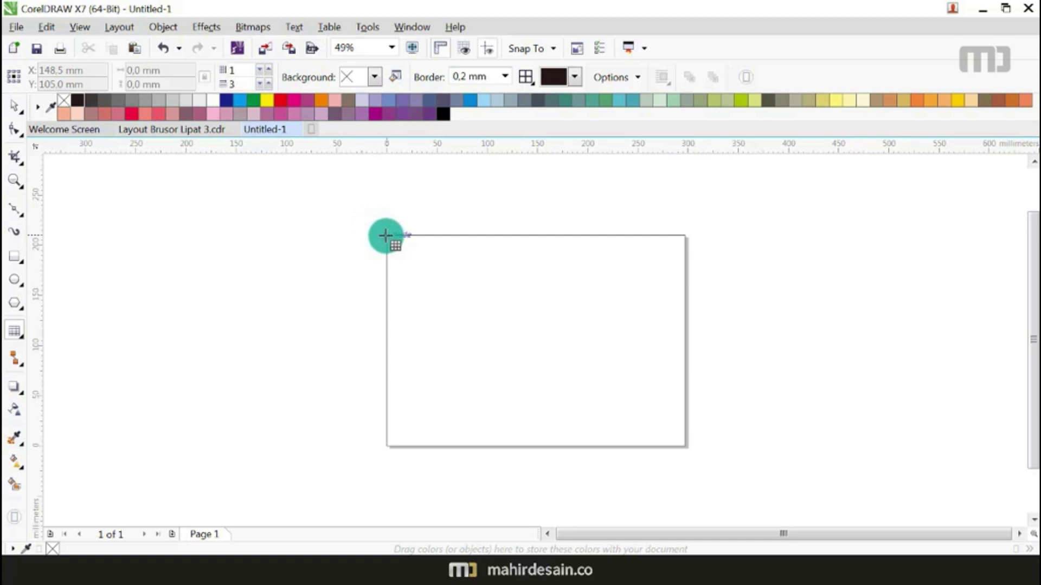
pyautogui.moveTo(386, 235); pyautogui.dragTo(685, 445)
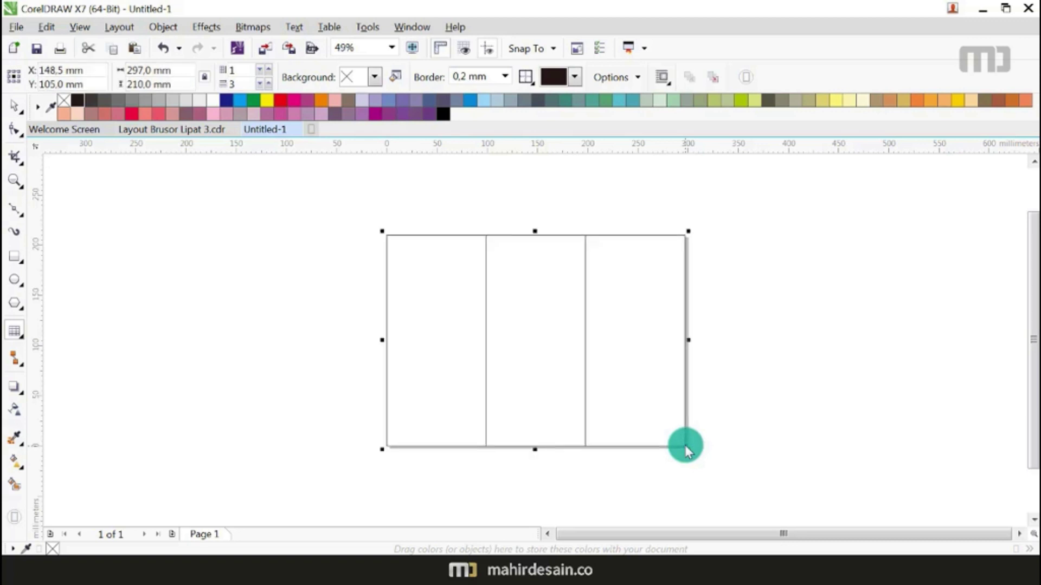
pyautogui.click(13, 111)
pyautogui.click(209, 285)
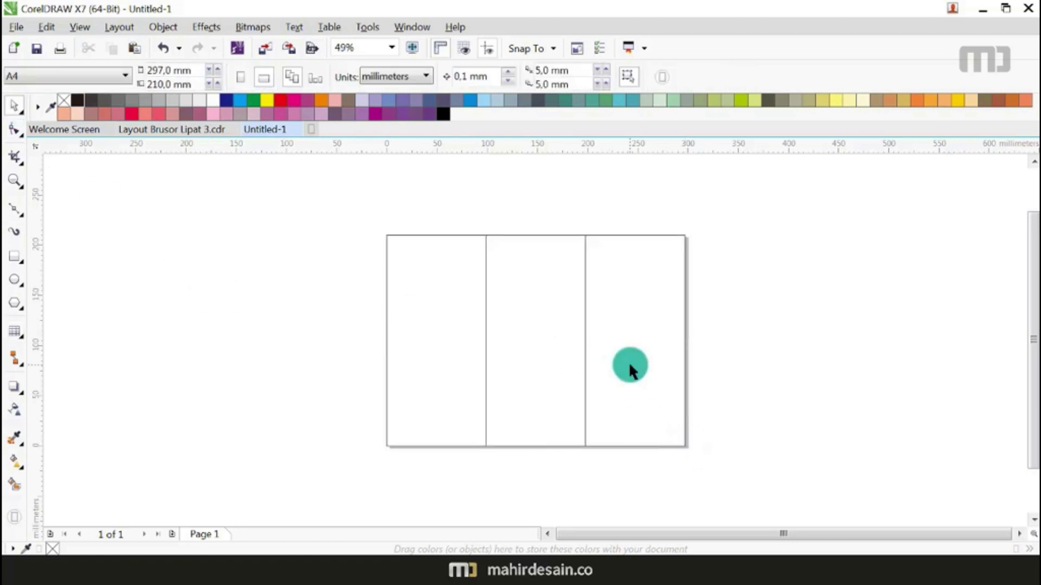
# Step: Undo an accidental table move and convert the table to curves with Ctrl+Q
pyautogui.click(521, 294)
pyautogui.moveTo(521, 295); pyautogui.dragTo(403, 262)
pyautogui.hotkey('ctrl', 'z')
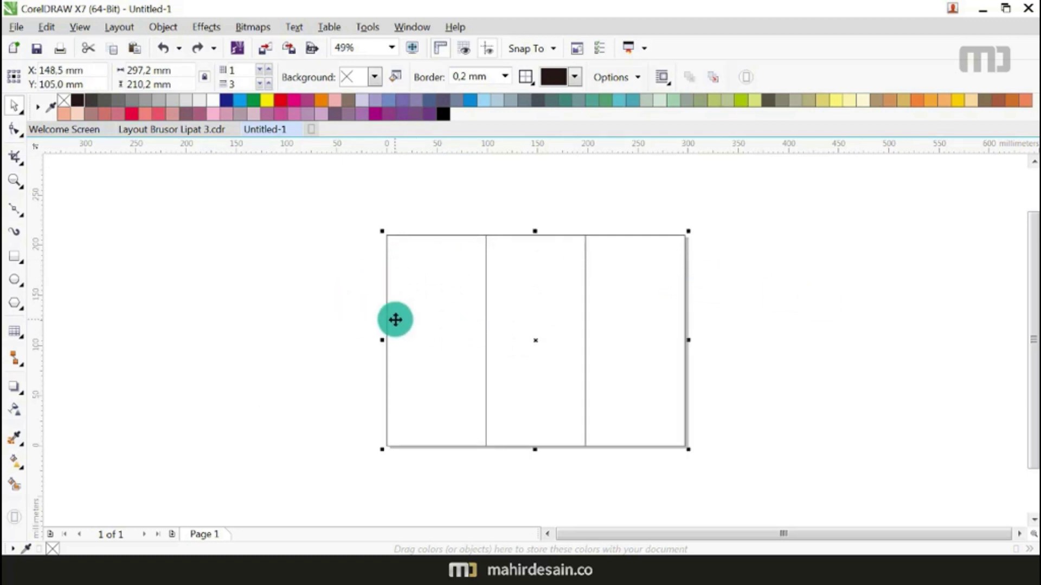
pyautogui.hotkey('ctrl', 'q')
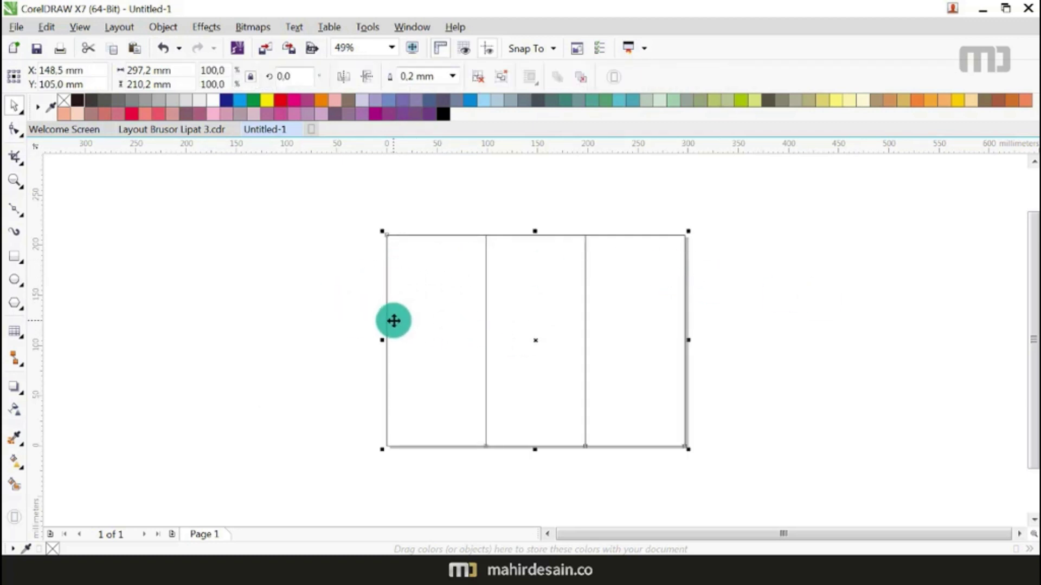
pyautogui.click(304, 307)
pyautogui.click(422, 319)
pyautogui.click(240, 356)
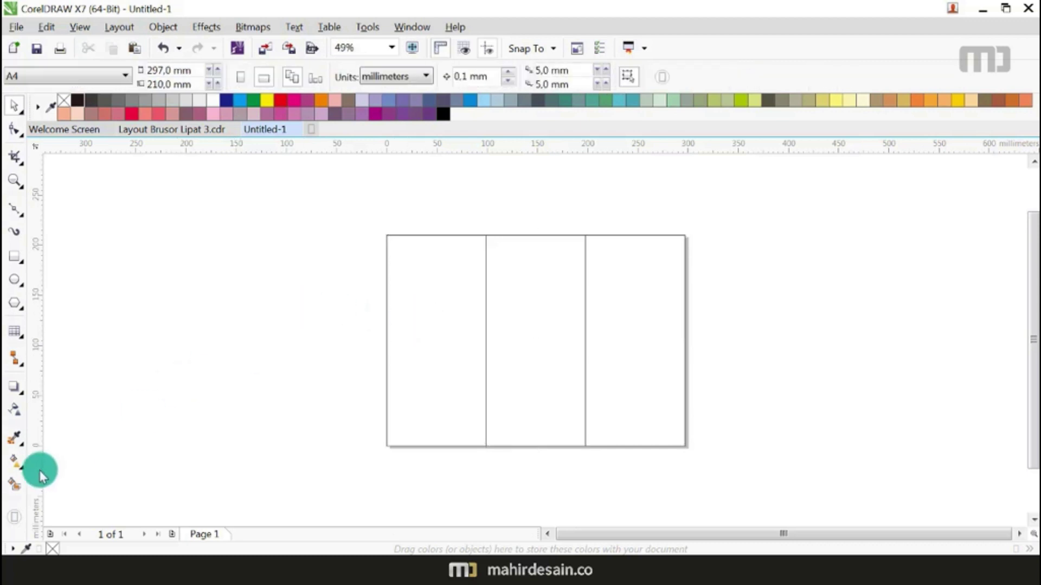
# Step: Smart Fill the three panels, then undo the fills and fit the page in view
pyautogui.click(15, 484)
pyautogui.click(436, 366)
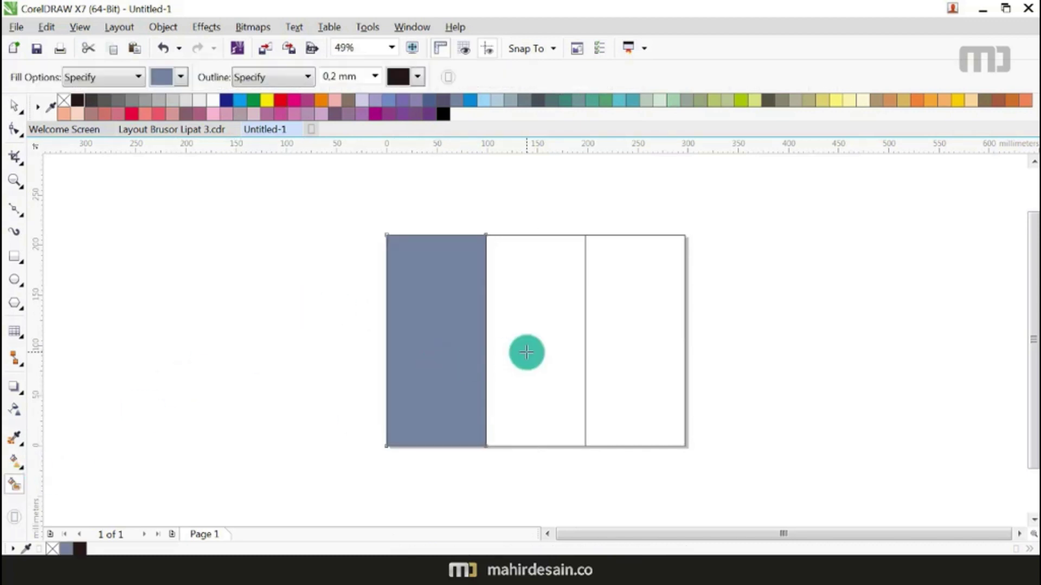
pyautogui.click(527, 352)
pyautogui.click(644, 340)
pyautogui.hotkey('ctrl', 'z')
pyautogui.hotkey('ctrl', 'z')
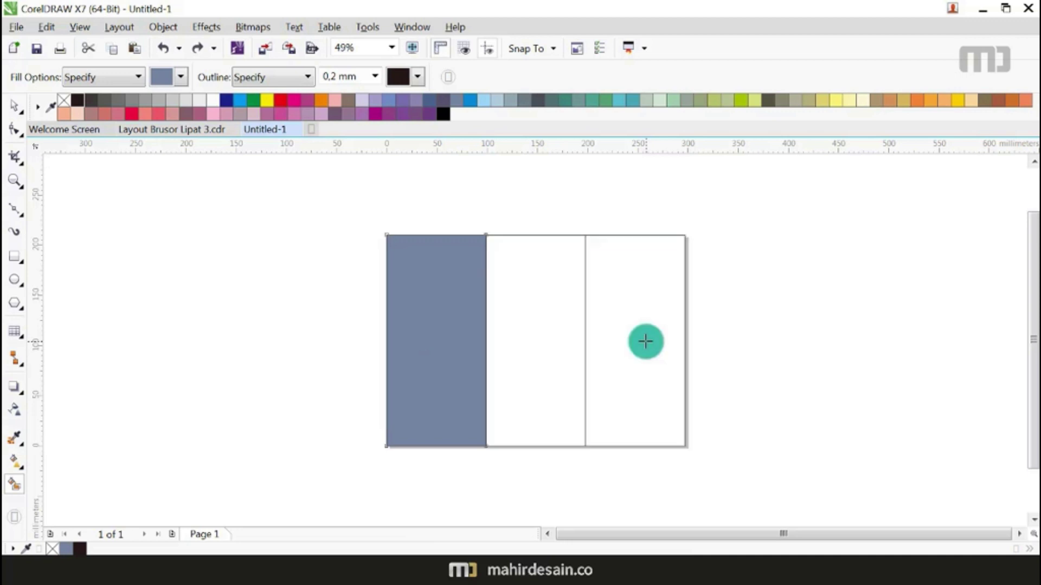
pyautogui.hotkey('ctrl', 'z')
pyautogui.click(444, 324)
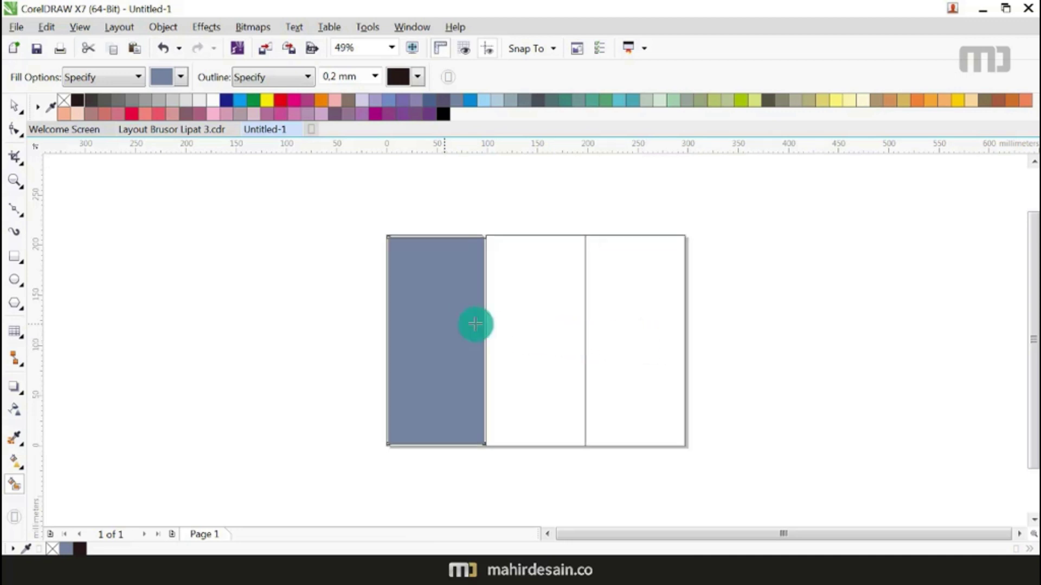
pyautogui.click(530, 324)
pyautogui.click(629, 328)
pyautogui.scroll(3, 514, 253)
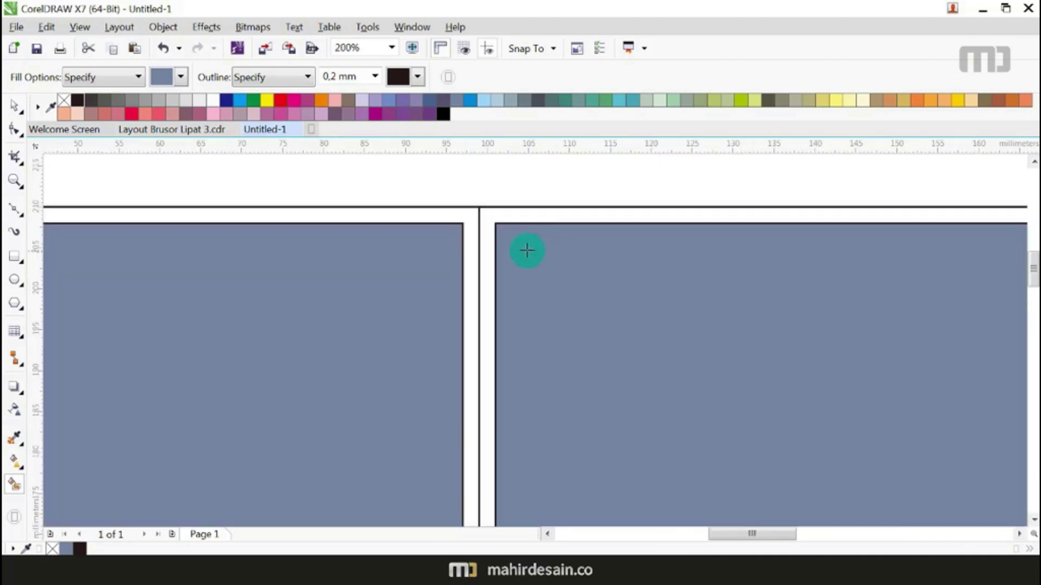
pyautogui.scroll(1, 475, 223)
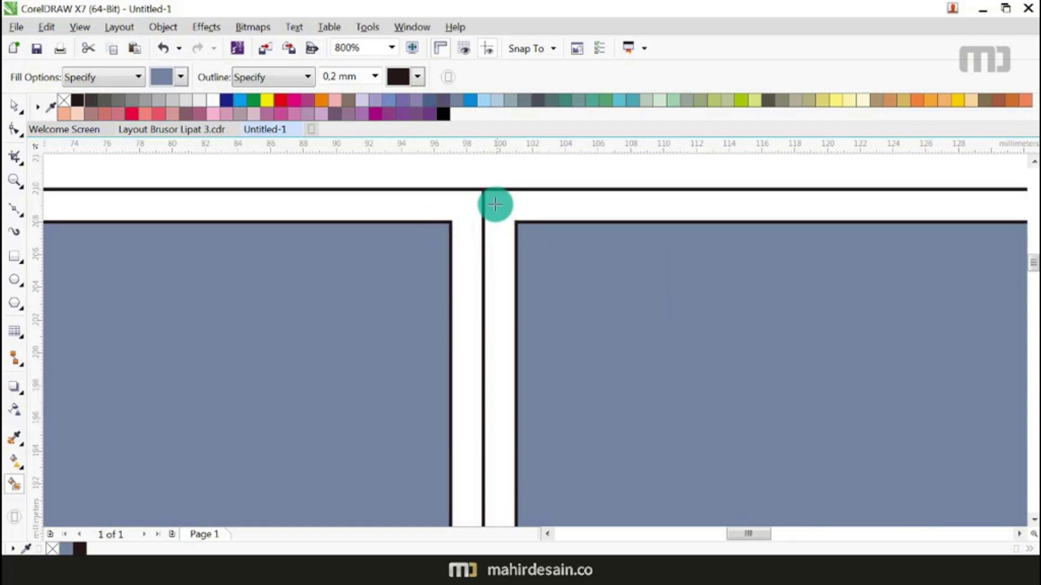
pyautogui.scroll(-6, 484, 202)
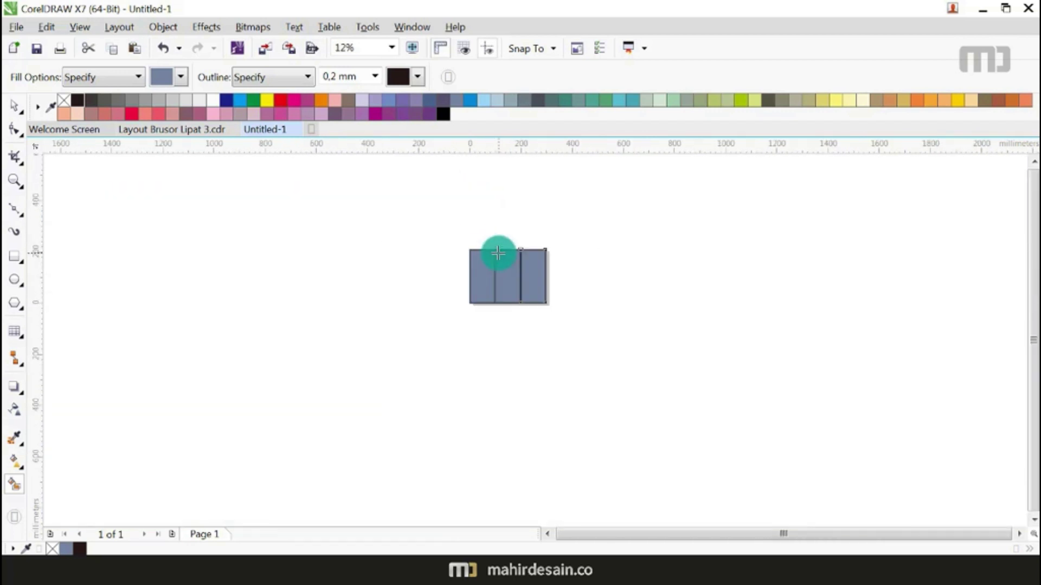
pyautogui.hotkey('ctrl', 'z')
pyautogui.hotkey('ctrl', 'z')
pyautogui.hotkey('ctrl', 'z')
pyautogui.hotkey('shift', 'F4')
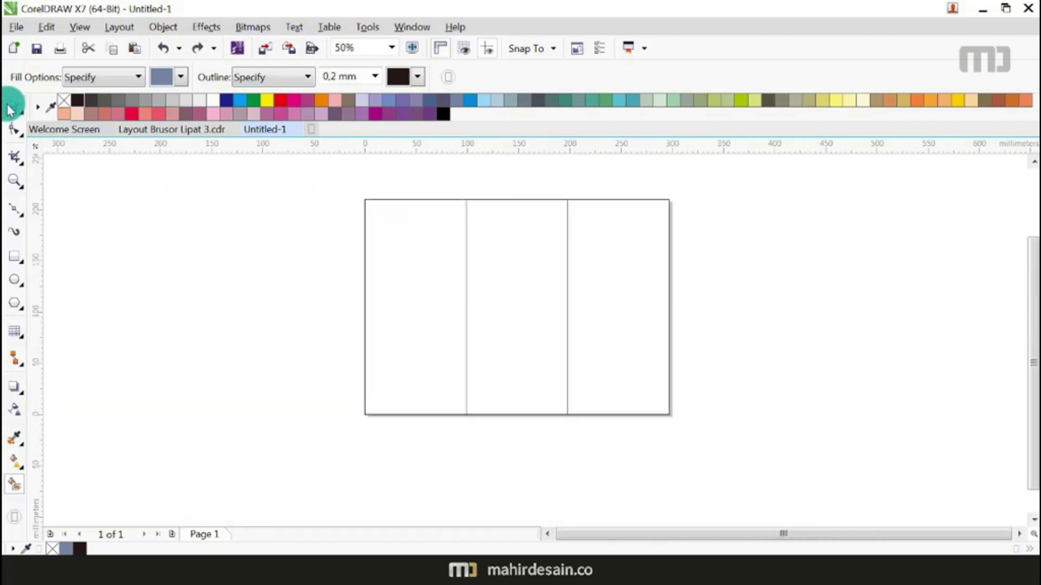
# Step: Smart Fill the left, middle and right table columns again
pyautogui.click(13, 104)
pyautogui.click(151, 252)
pyautogui.click(455, 262)
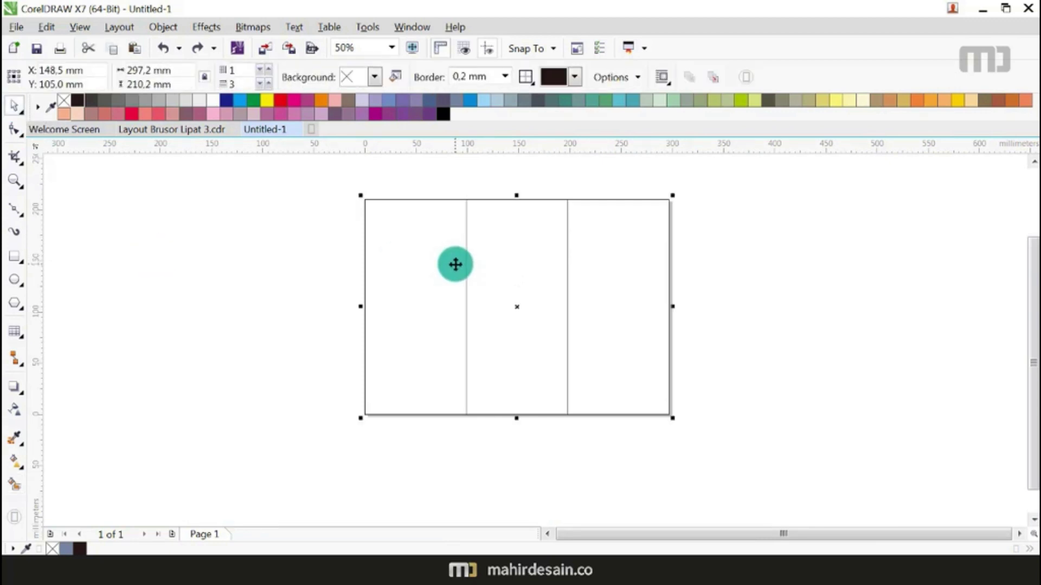
pyautogui.click(227, 257)
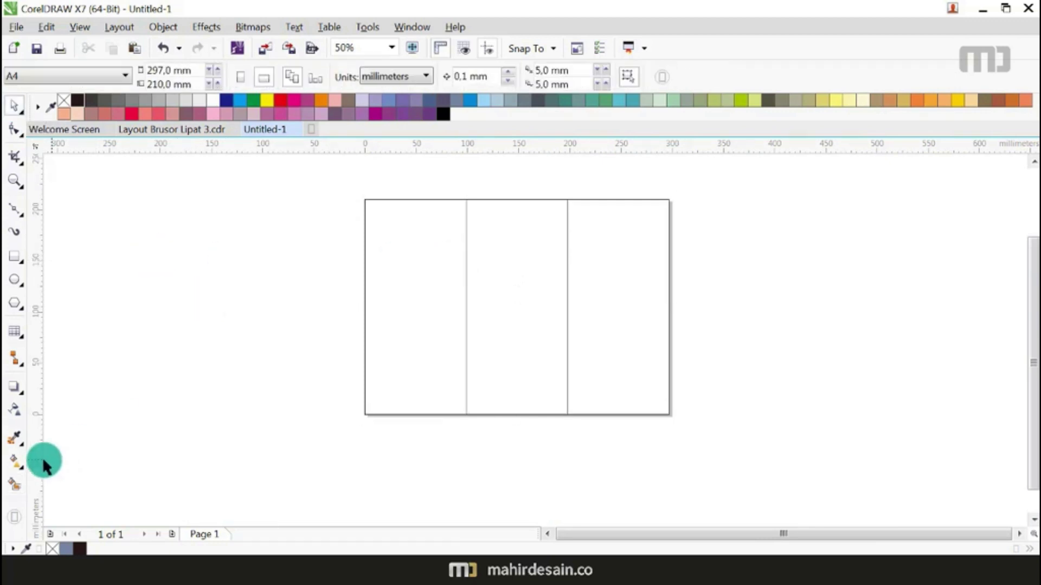
pyautogui.click(15, 483)
pyautogui.click(417, 306)
pyautogui.click(510, 296)
pyautogui.click(620, 293)
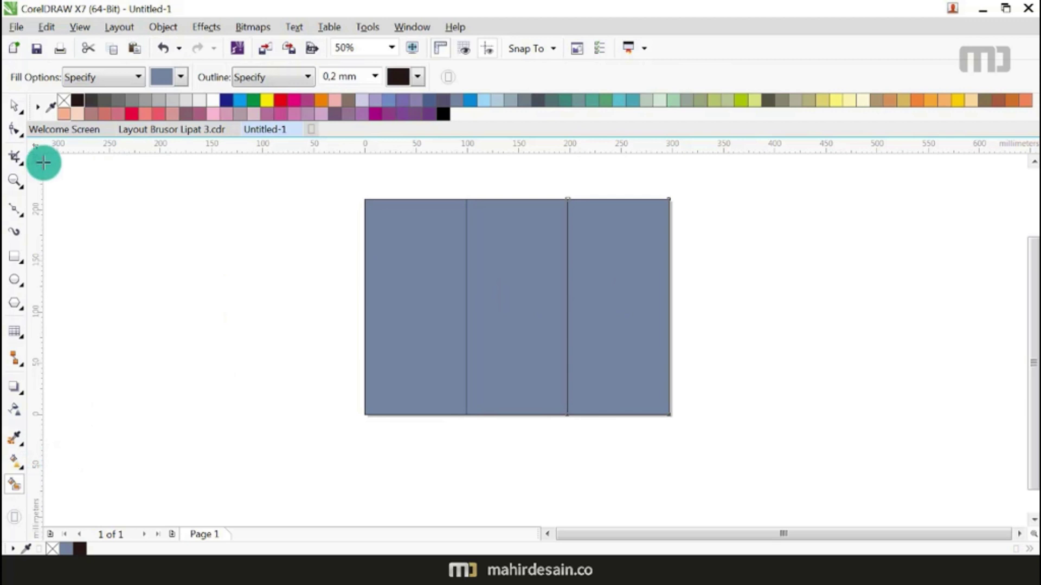
# Step: Delete the three panel fills and the table outline, then undo the last deletion
pyautogui.click(15, 105)
pyautogui.click(416, 277)
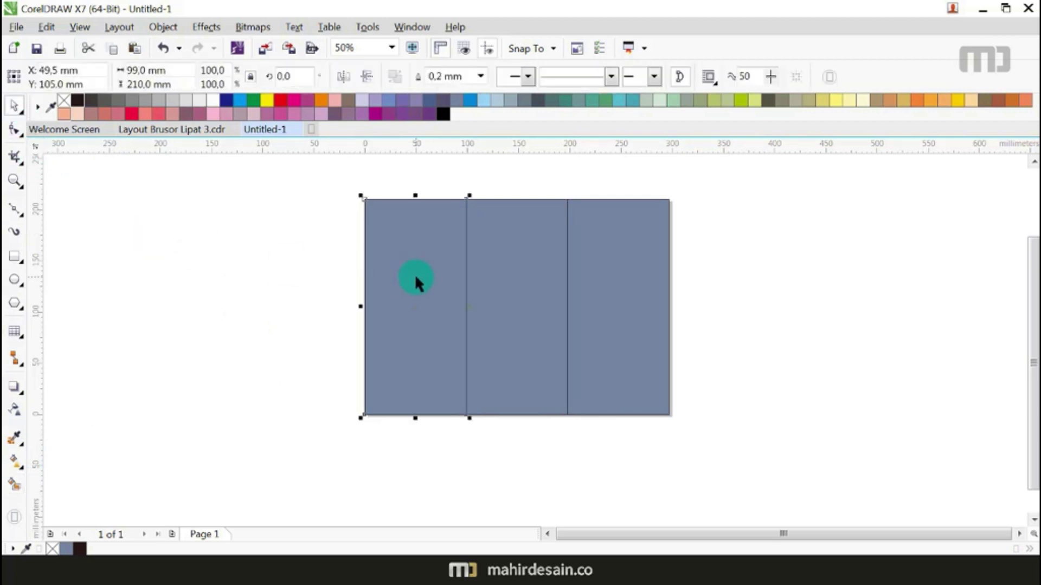
pyautogui.keyDown('shift'); pyautogui.click(519, 284); pyautogui.keyUp('shift')
pyautogui.keyDown('shift'); pyautogui.click(645, 282); pyautogui.keyUp('shift')
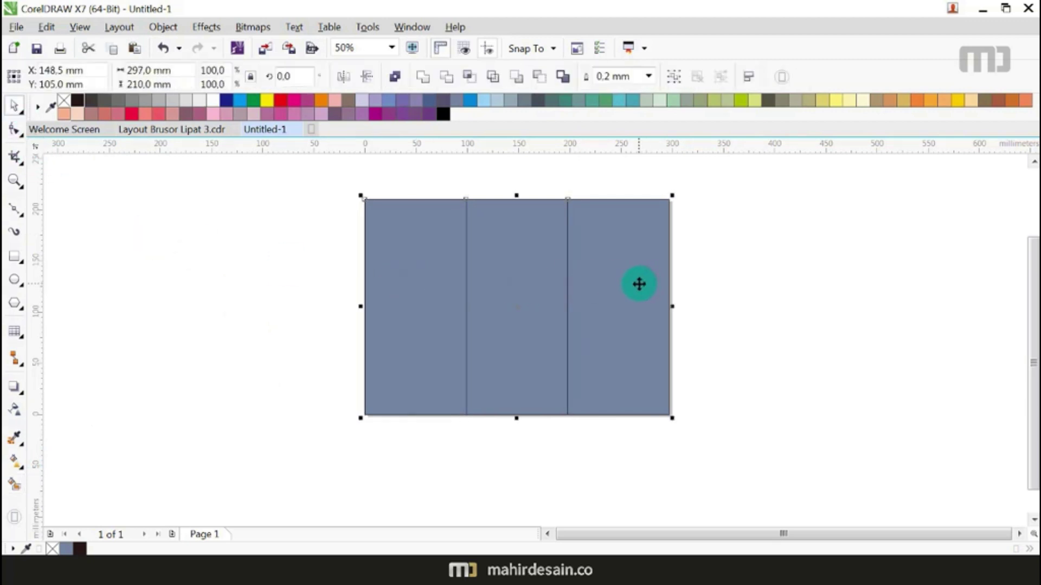
pyautogui.press('Delete')
pyautogui.click(588, 254)
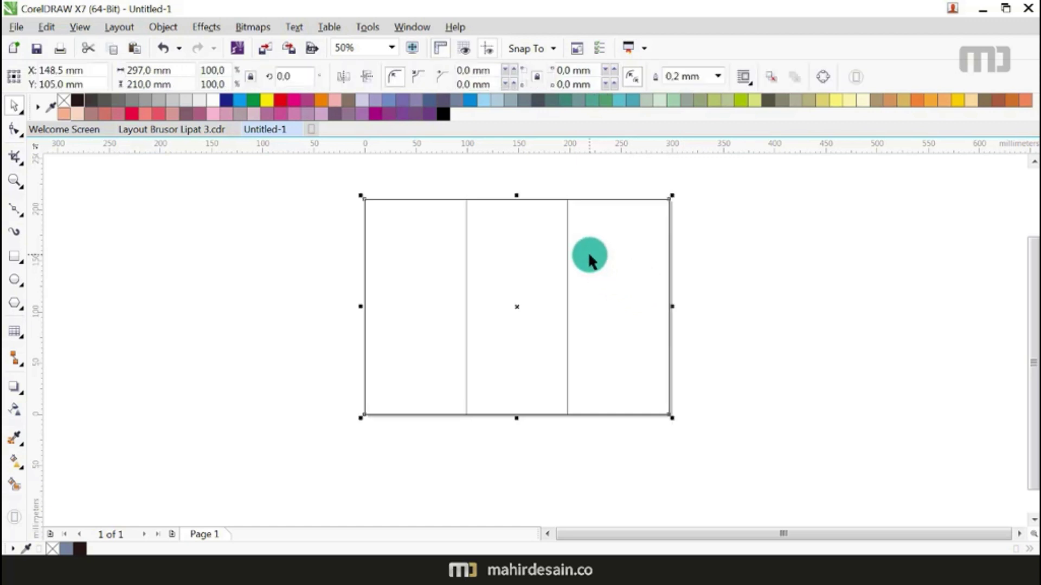
pyautogui.press('Escape')
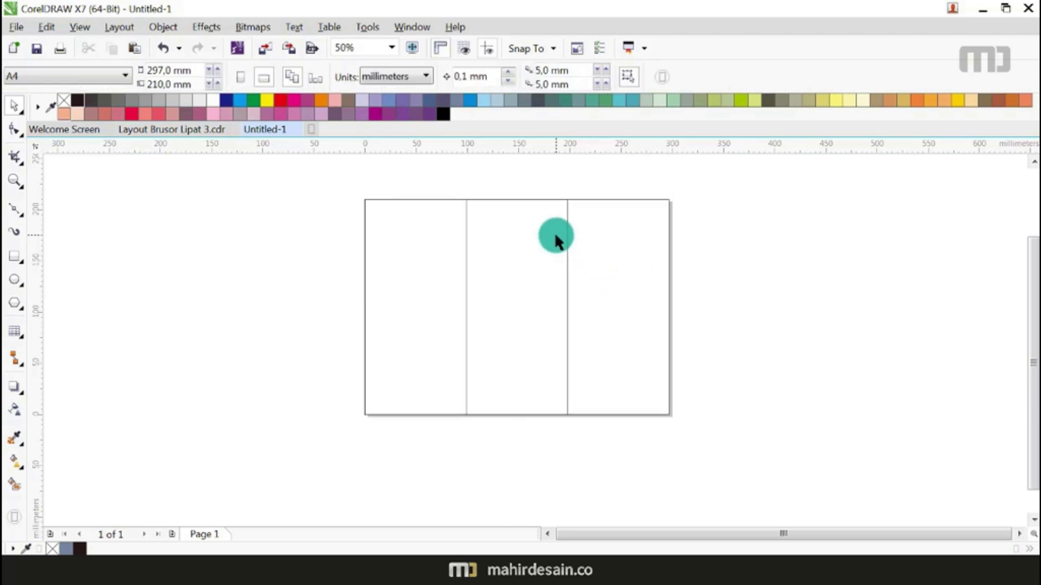
pyautogui.click(567, 241)
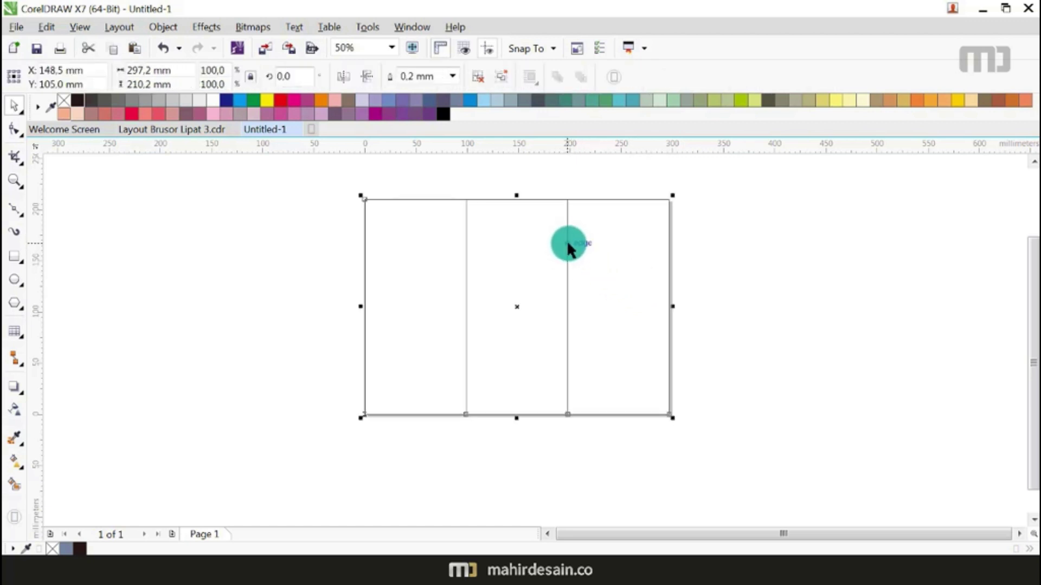
pyautogui.press('Delete')
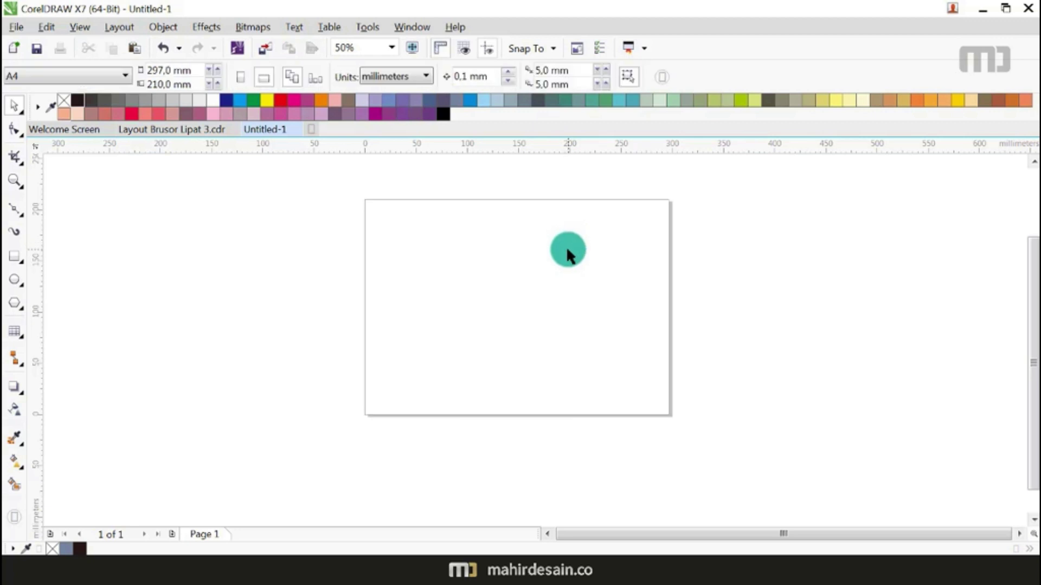
pyautogui.hotkey('ctrl', 'z')
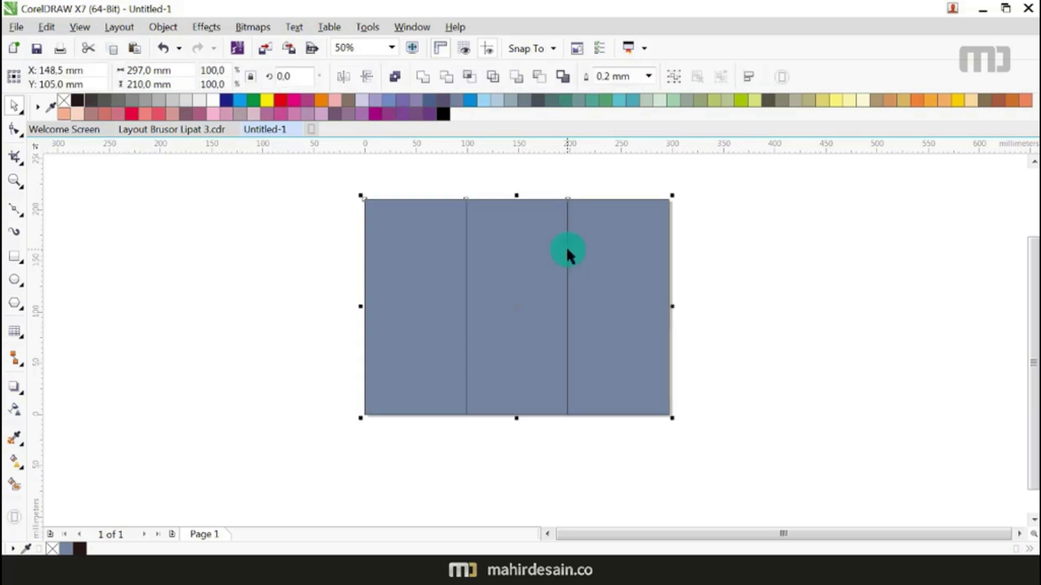
# Step: Fill the three marquee-selected panels near-black and reselect them
pyautogui.moveTo(775, 185); pyautogui.dragTo(303, 450)
pyautogui.click(76, 102)
pyautogui.click(290, 271)
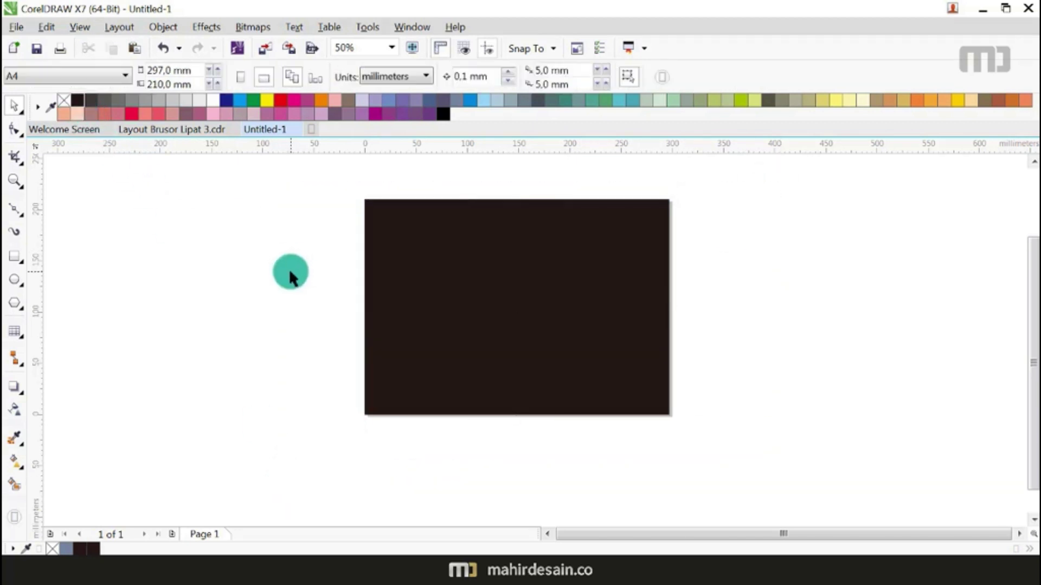
pyautogui.scroll(3, 483, 299)
pyautogui.scroll(-3, 544, 342)
pyautogui.moveTo(811, 206); pyautogui.dragTo(404, 455)
# Step: Fill the three panels grey, remove their outlines, and zoom to fit the page
pyautogui.click(158, 100)
pyautogui.click(256, 265)
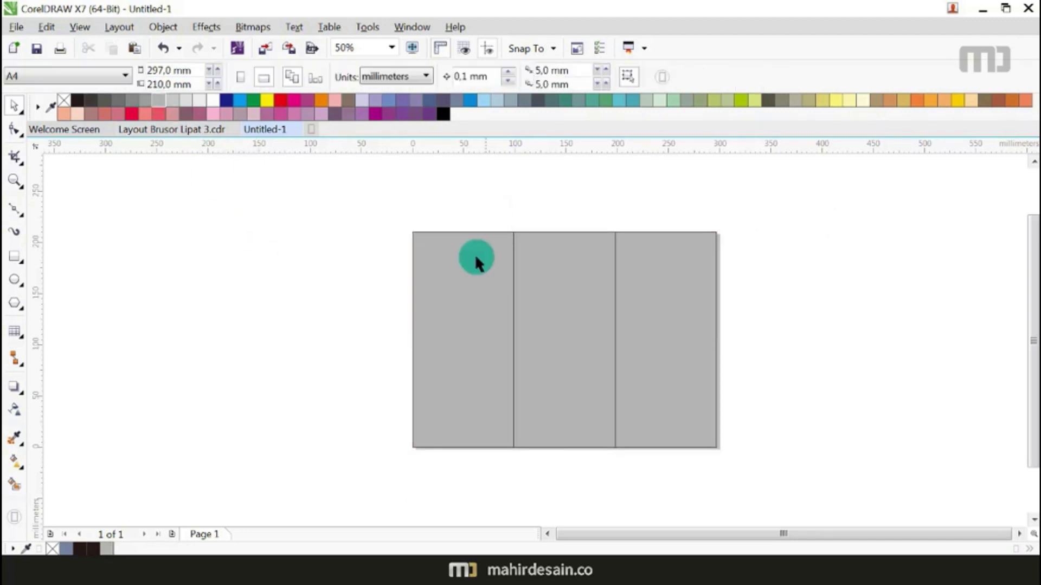
pyautogui.moveTo(312, 211); pyautogui.dragTo(771, 514)
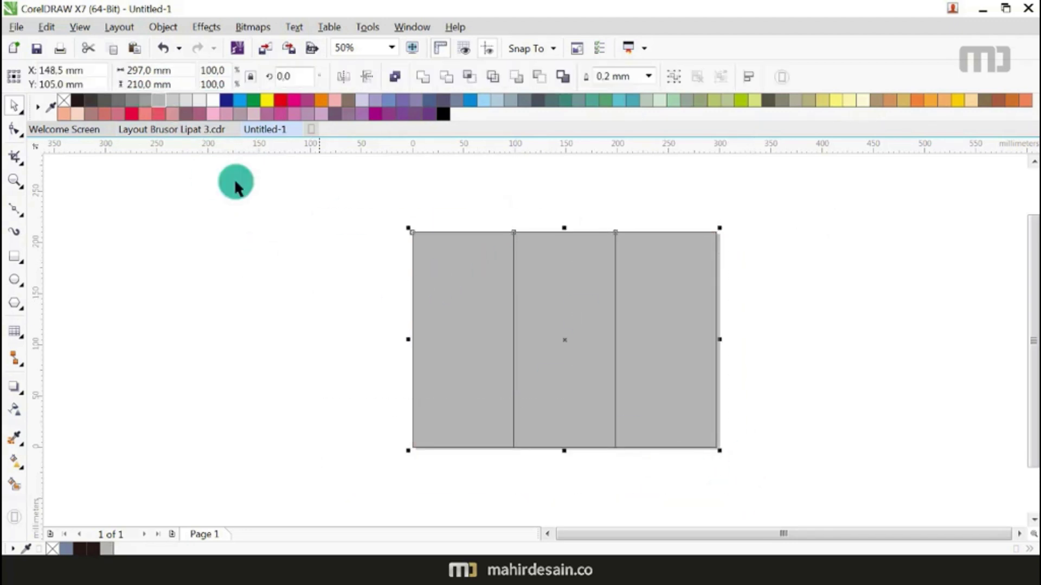
pyautogui.rightClick(64, 101)
pyautogui.click(201, 259)
pyautogui.click(391, 47)
pyautogui.click(370, 64)
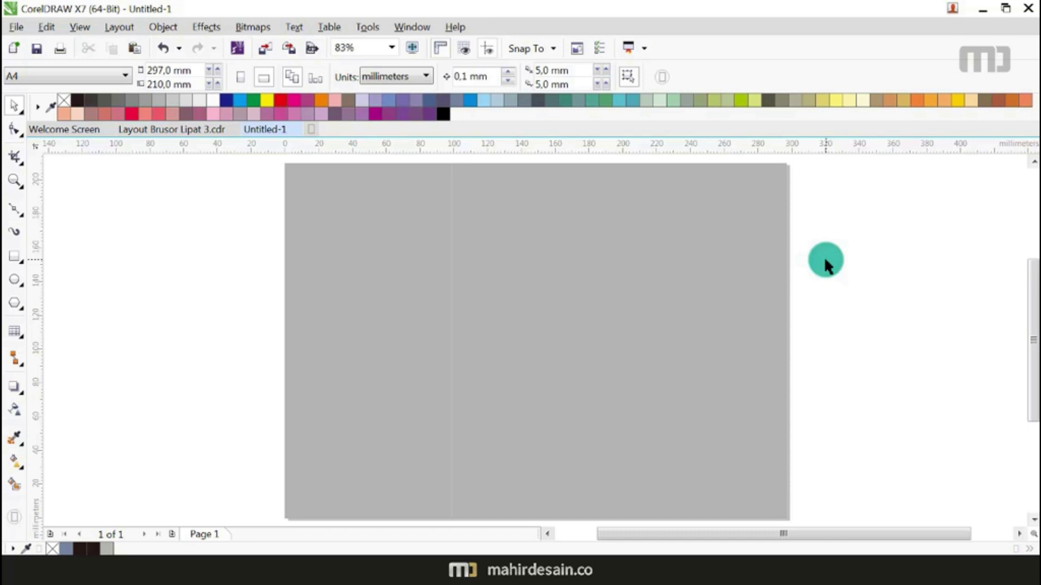
# Step: Cut the entire page 1 cover layout from Layout Brusor Lipat 3.cdr and paste it into Untitled-1
pyautogui.click(164, 130)
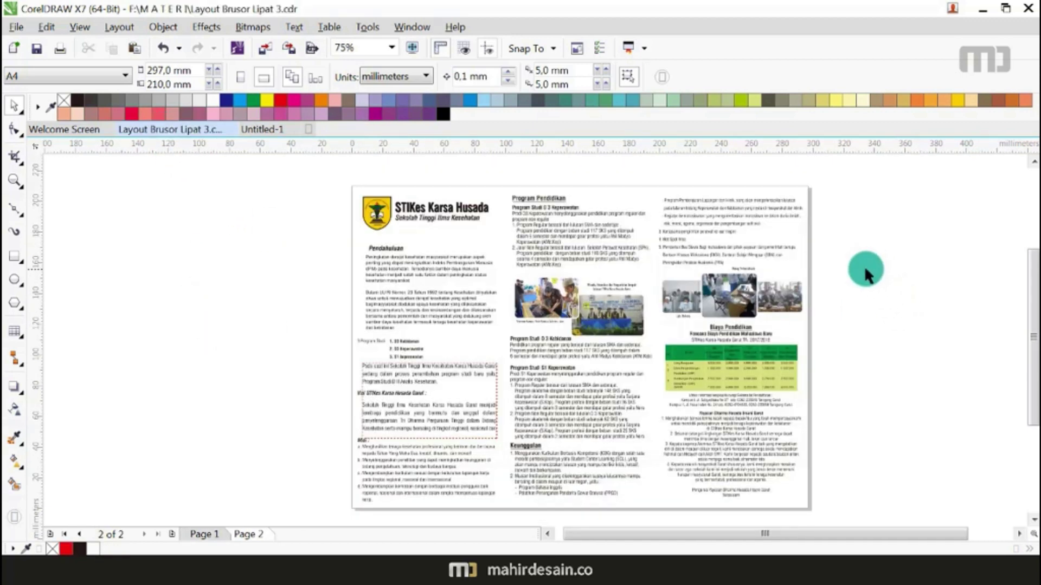
pyautogui.scroll(2, 805, 196)
pyautogui.scroll(-2, 771, 213)
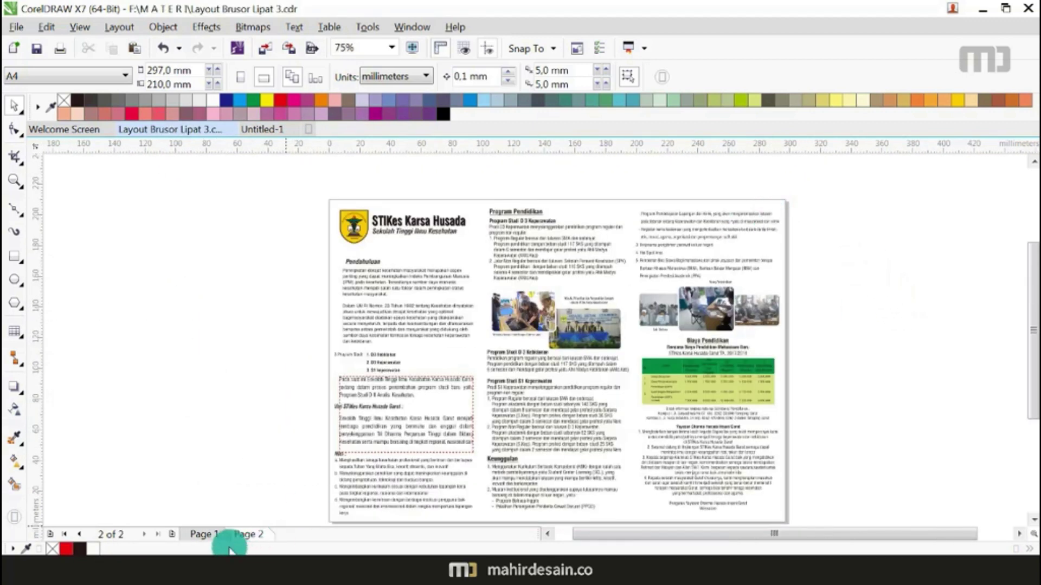
pyautogui.click(207, 537)
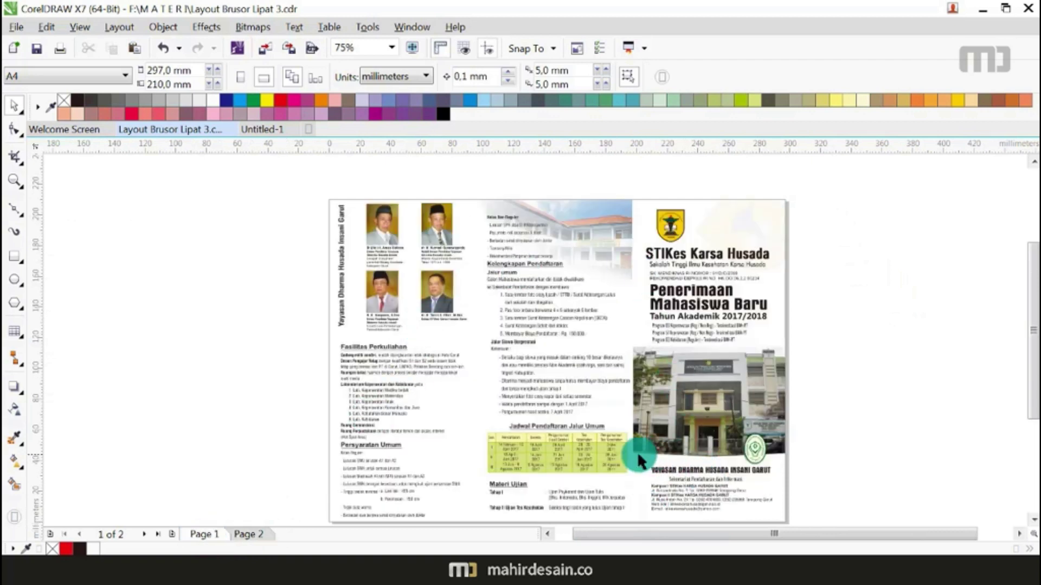
pyautogui.click(253, 535)
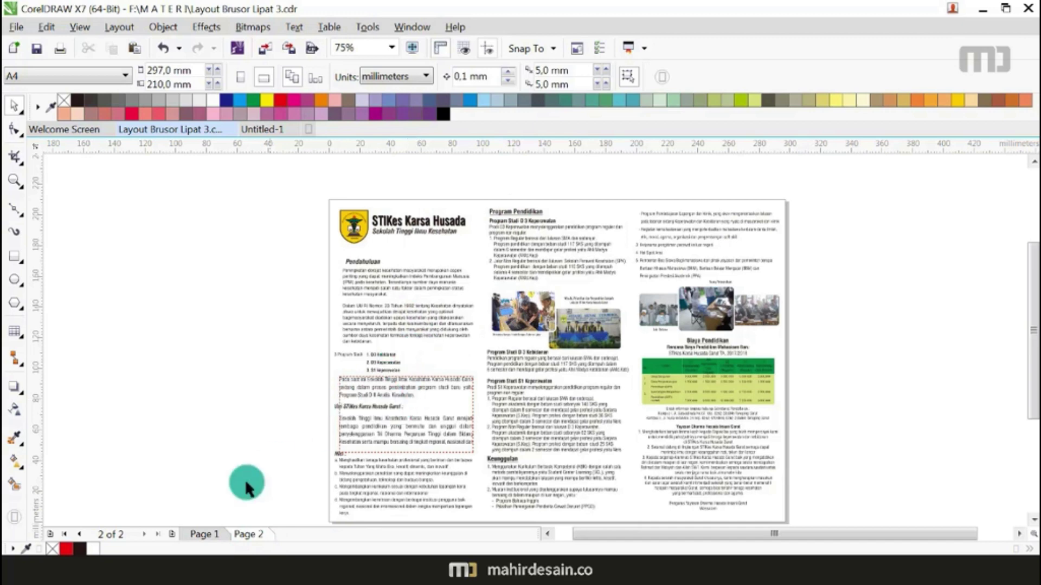
pyautogui.click(201, 537)
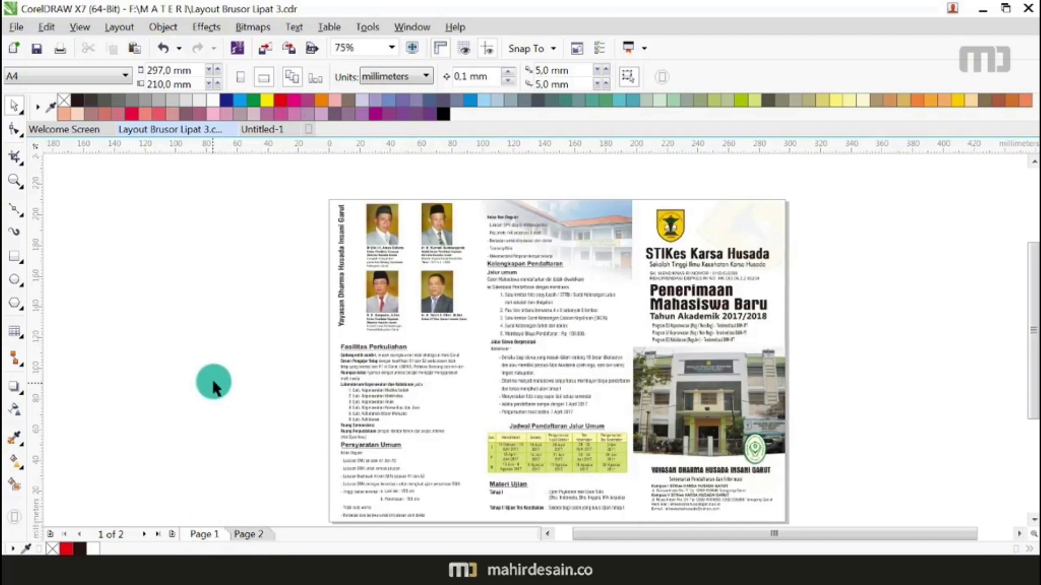
pyautogui.hotkey('ctrl', 'a')
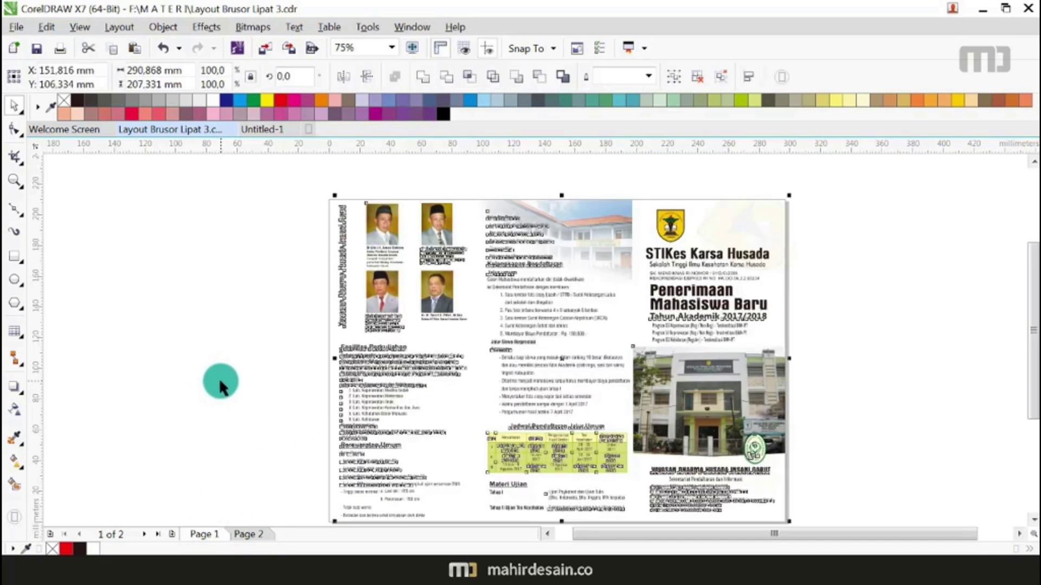
pyautogui.press('Delete')
pyautogui.click(257, 132)
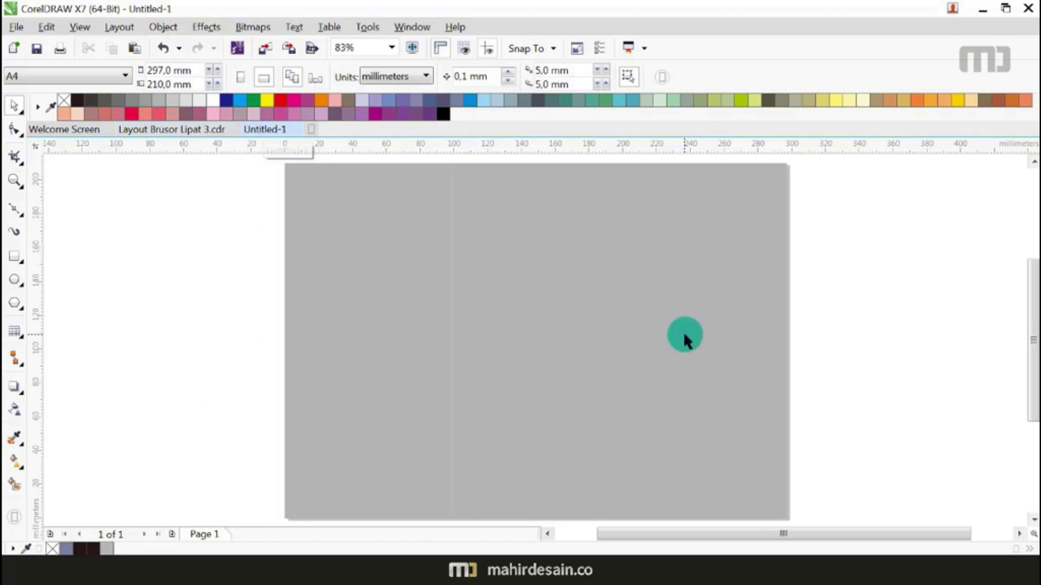
pyautogui.hotkey('ctrl', 'v')
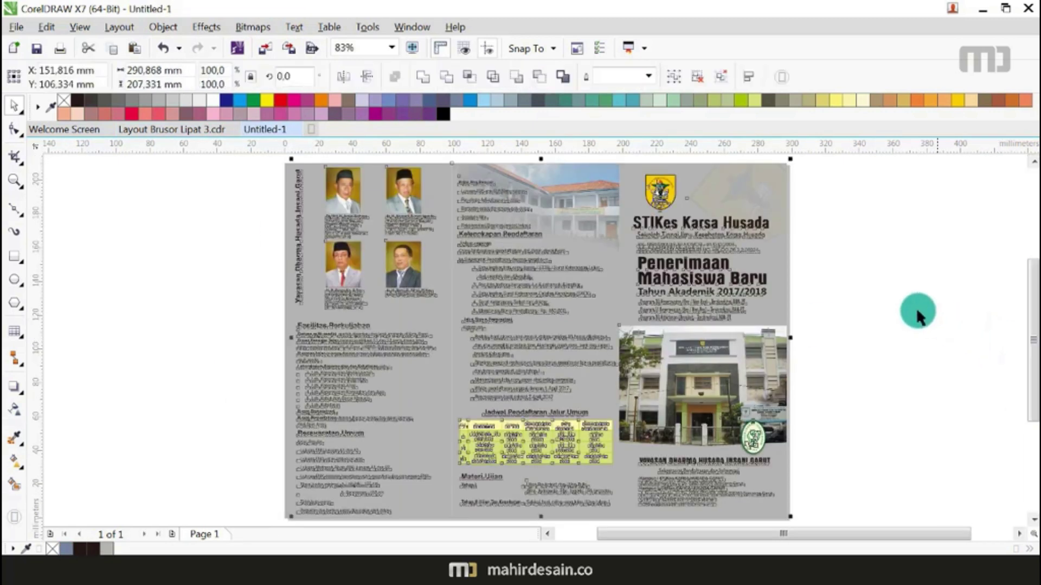
pyautogui.click(876, 305)
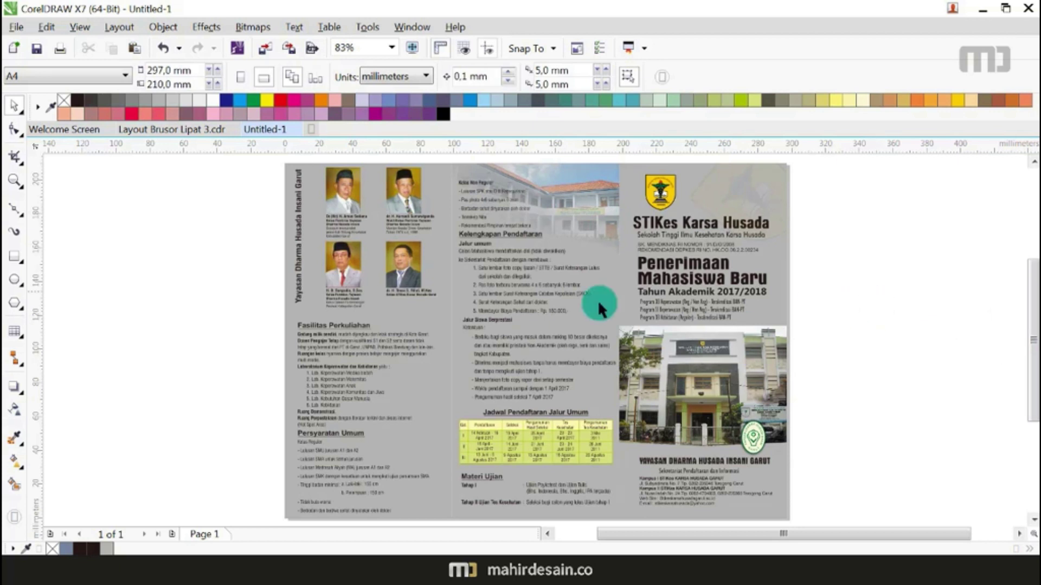
# Step: Add a second page to Untitled-1 and view the inside spread in Layout Brusor Lipat 3
pyautogui.click(171, 535)
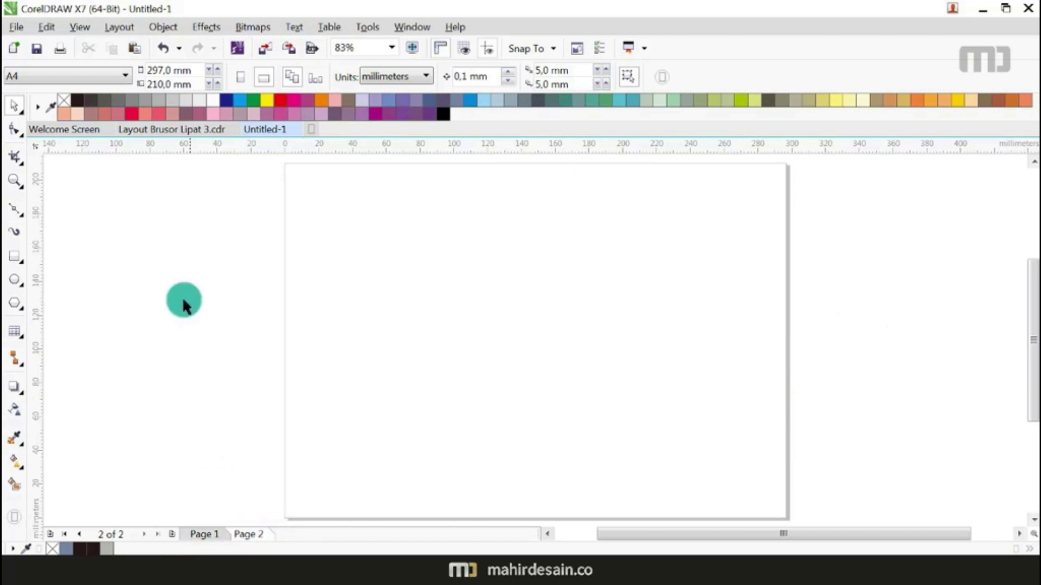
pyautogui.click(184, 133)
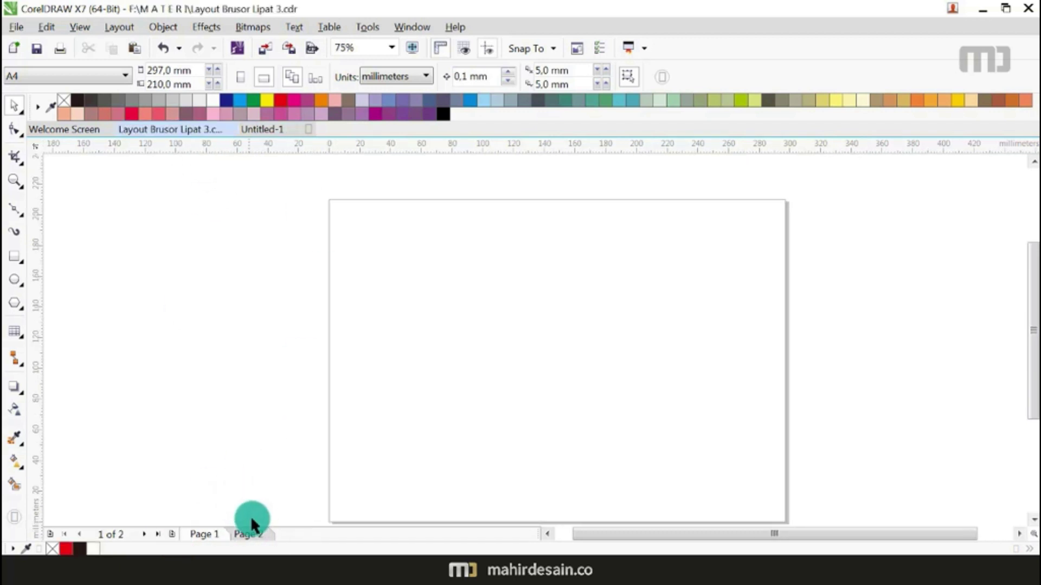
pyautogui.click(252, 535)
pyautogui.click(301, 371)
pyautogui.hotkey('ctrl', 'a')
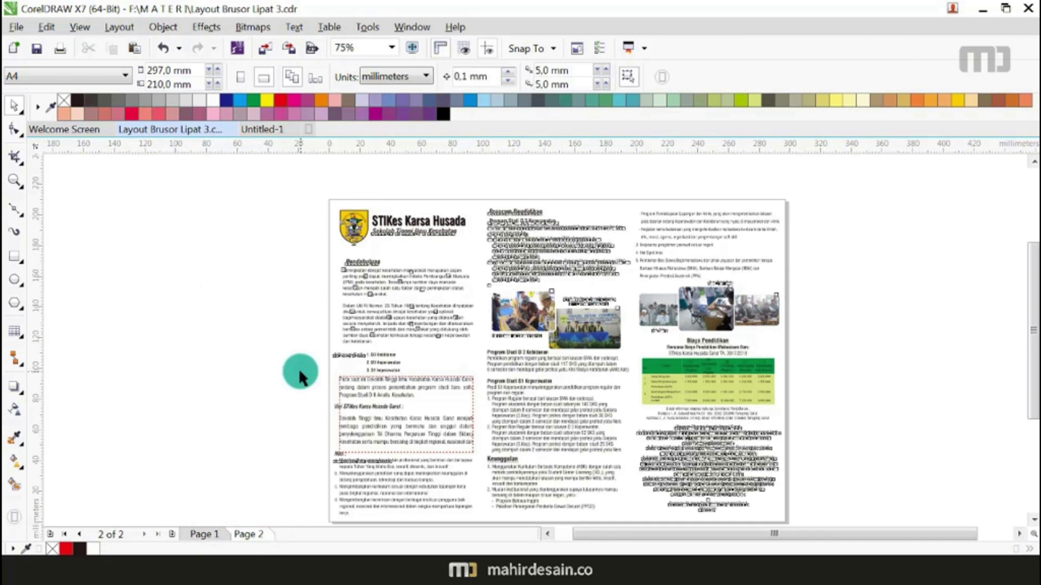
pyautogui.click(278, 373)
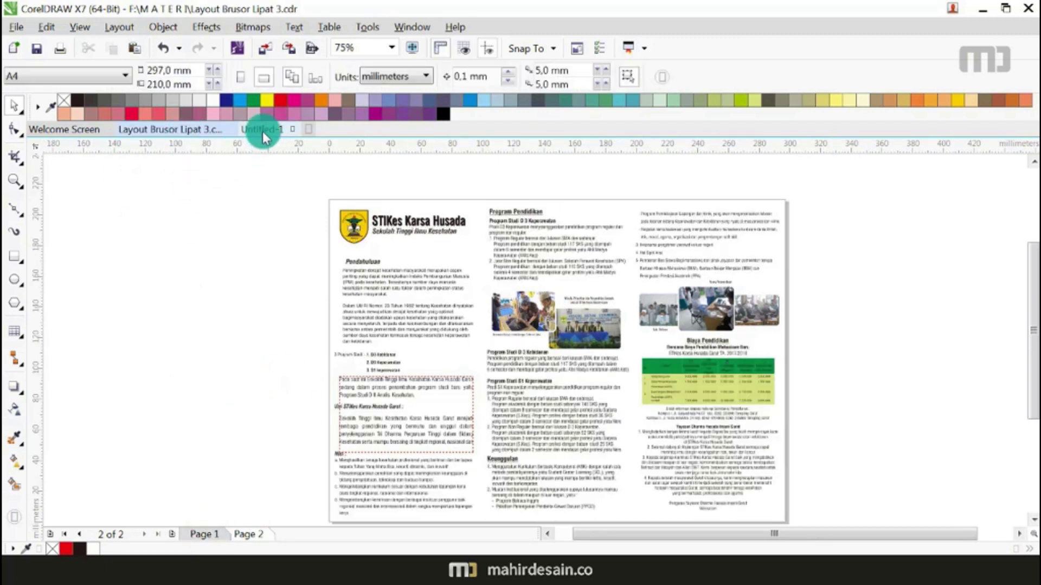
# Step: Select the cover panels on Untitled-1 page 1 and paste the copied content onto page 2
pyautogui.click(263, 130)
pyautogui.click(194, 535)
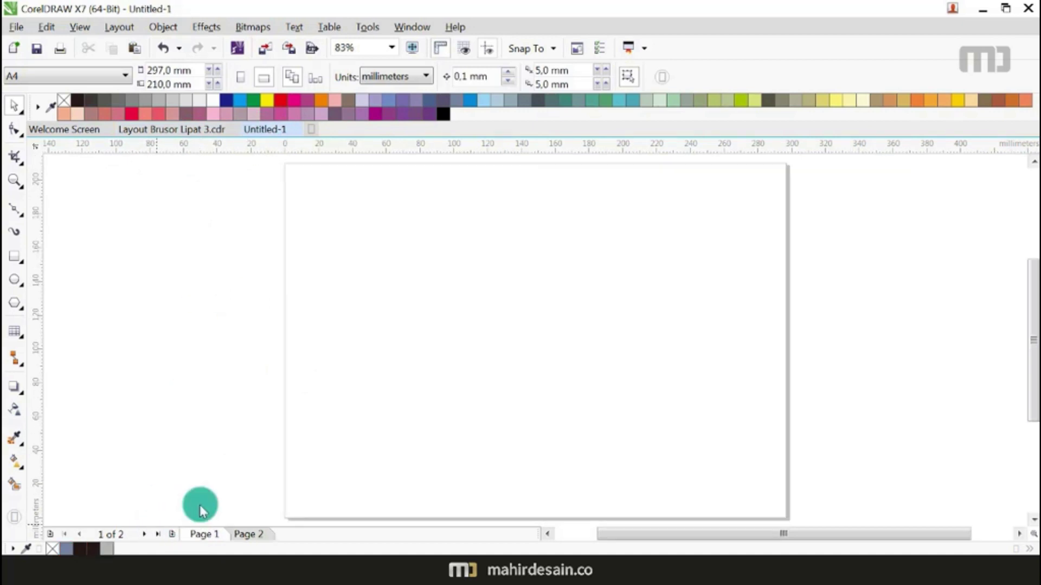
pyautogui.click(477, 407)
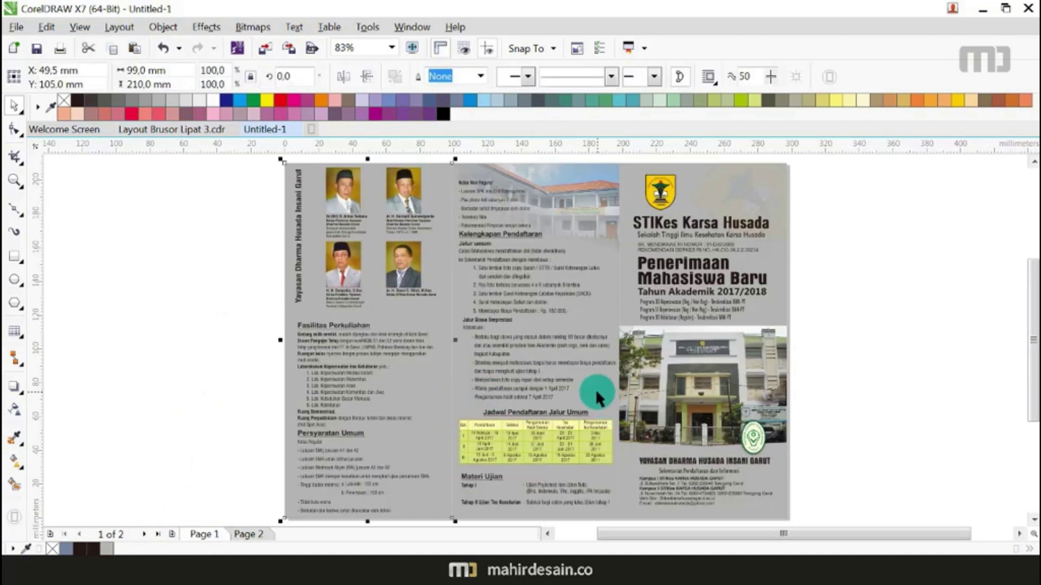
pyautogui.keyDown('shift'); pyautogui.click(784, 479); pyautogui.keyUp('shift')
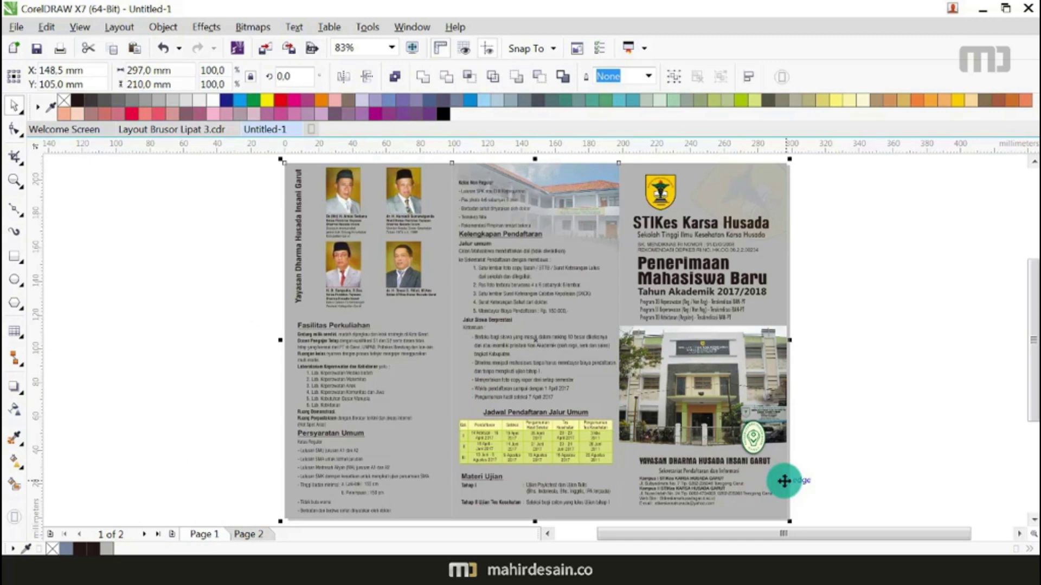
pyautogui.click(242, 535)
pyautogui.hotkey('ctrl', 'v')
pyautogui.click(922, 349)
# Step: Marquee-select the whole inside spread in Layout Brusor Lipat 3 and cut it
pyautogui.click(200, 131)
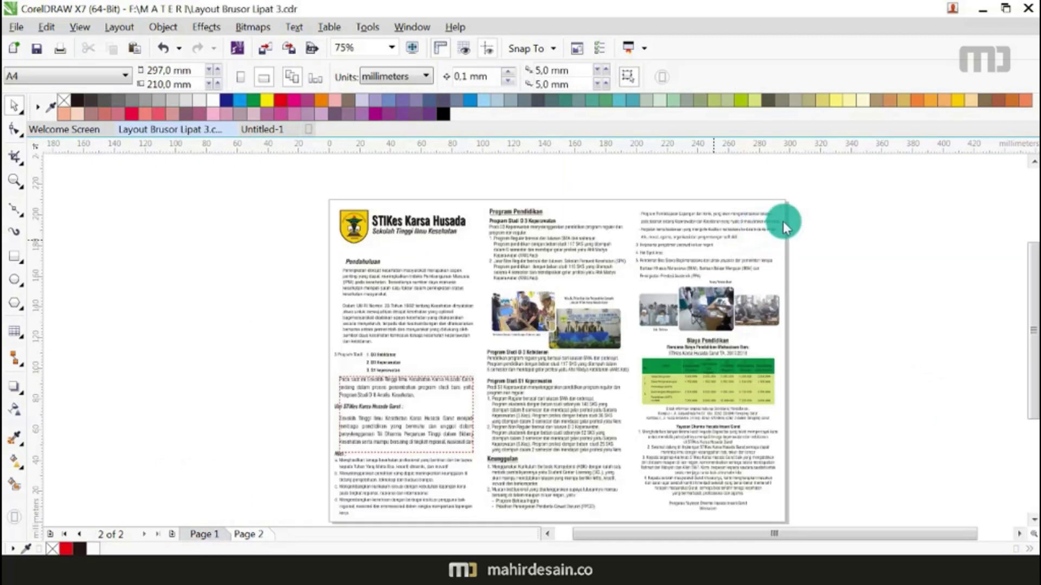
pyautogui.moveTo(863, 188); pyautogui.dragTo(301, 515)
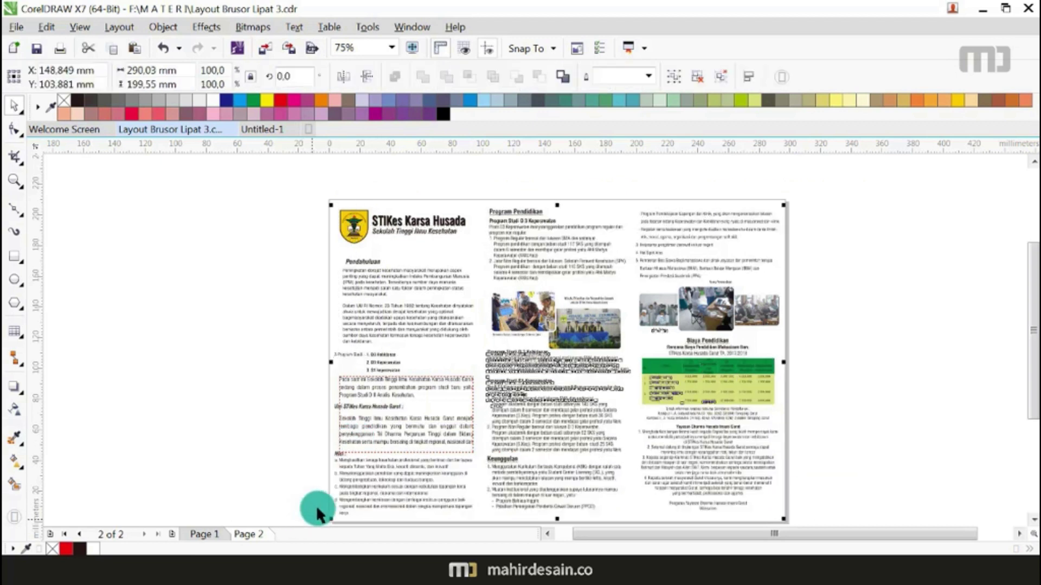
pyautogui.press('Delete')
pyautogui.click(268, 135)
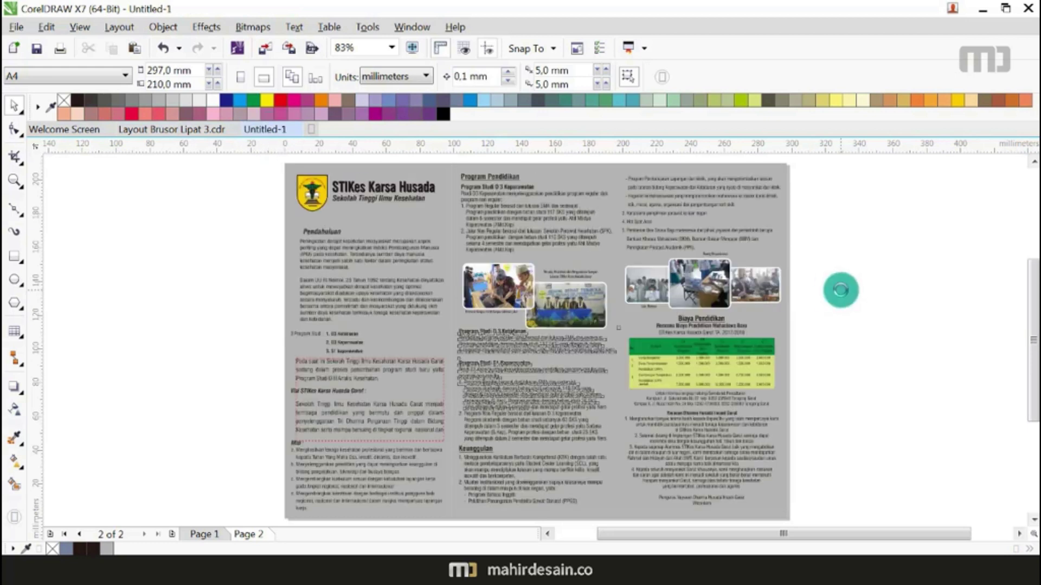
# Step: On Untitled-1 page 1, zoom in on the logo and select the right panel's background rectangle
pyautogui.click(207, 536)
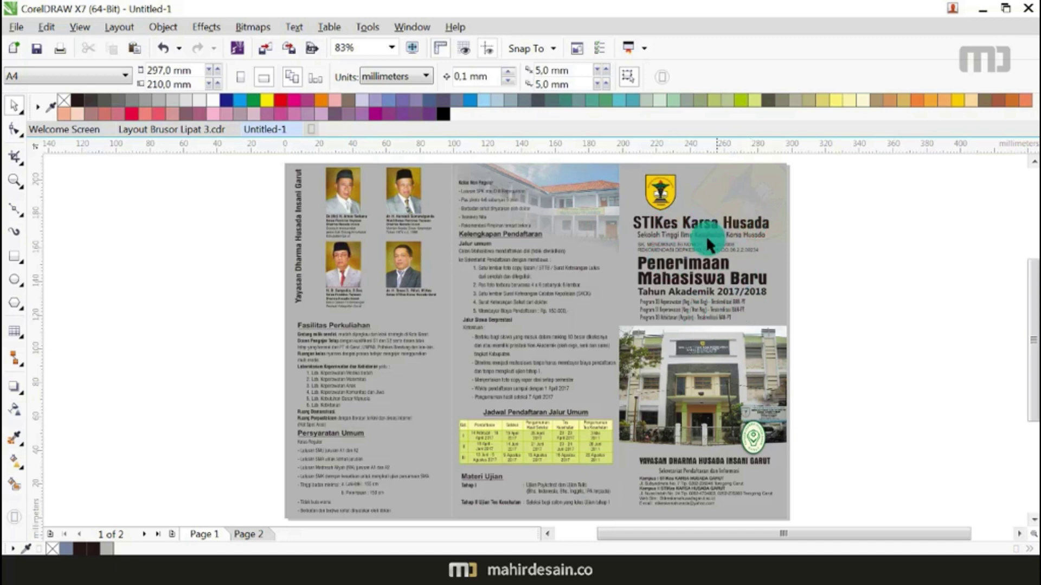
pyautogui.scroll(3, 706, 235)
pyautogui.scroll(-2, 625, 342)
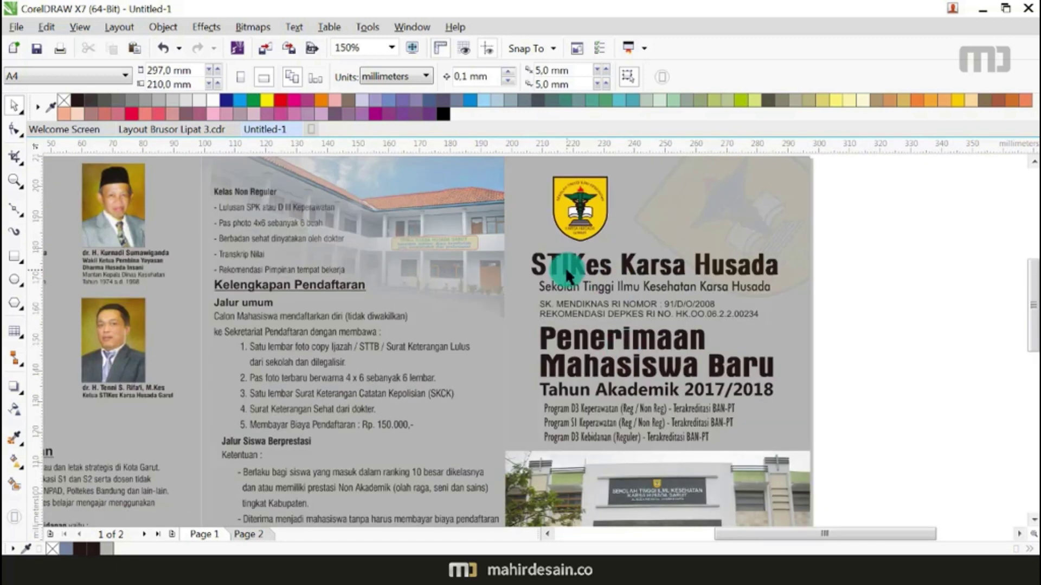
pyautogui.scroll(-1, 597, 222)
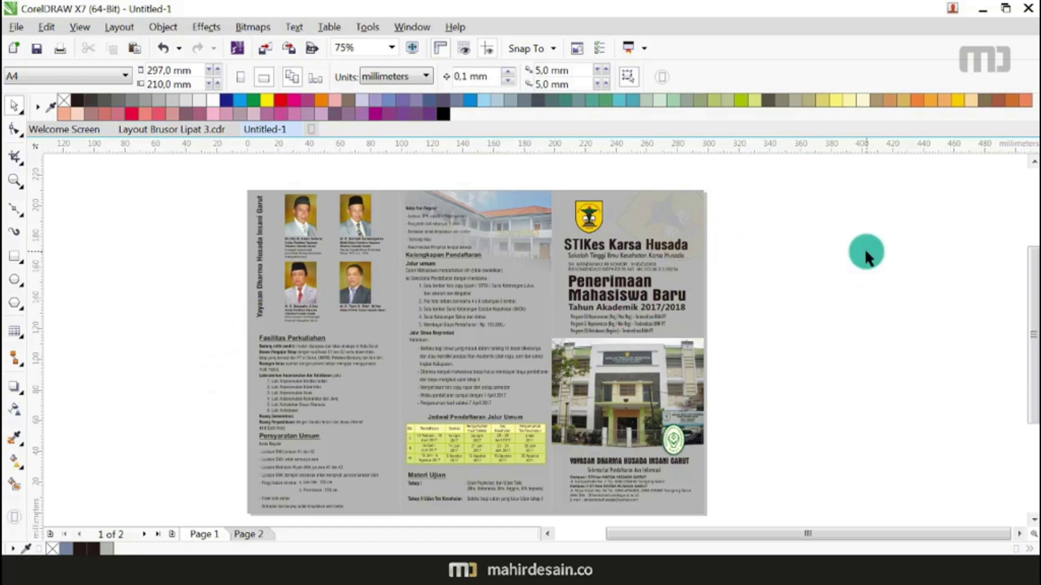
pyautogui.scroll(1, 865, 253)
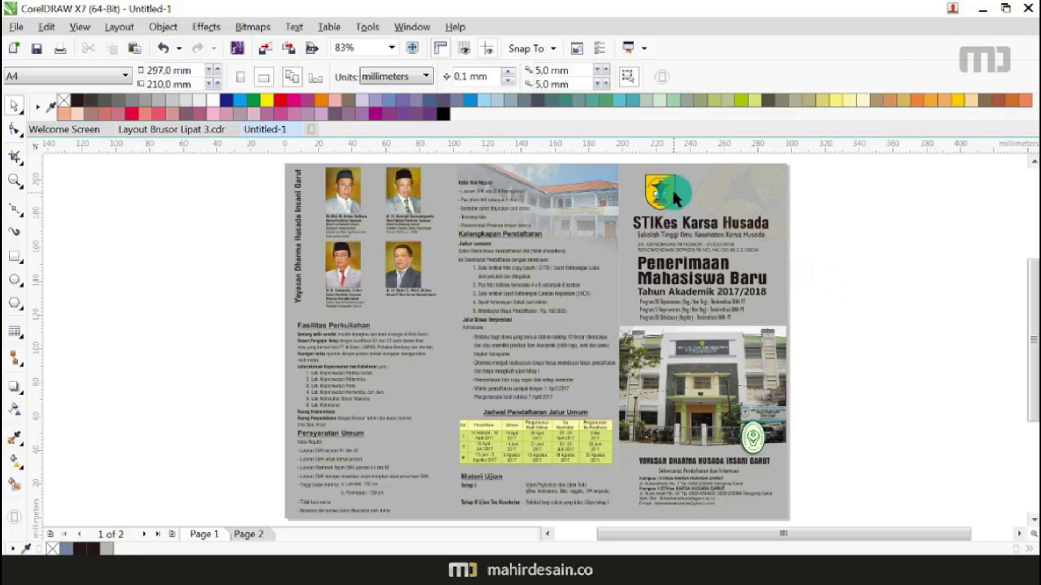
pyautogui.scroll(4, 671, 181)
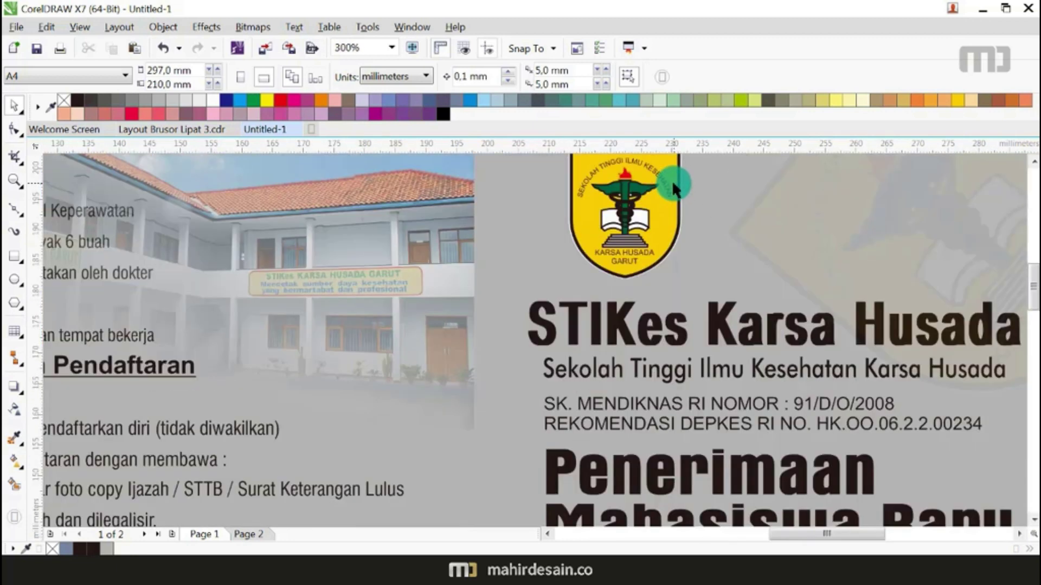
pyautogui.scroll(2, 644, 184)
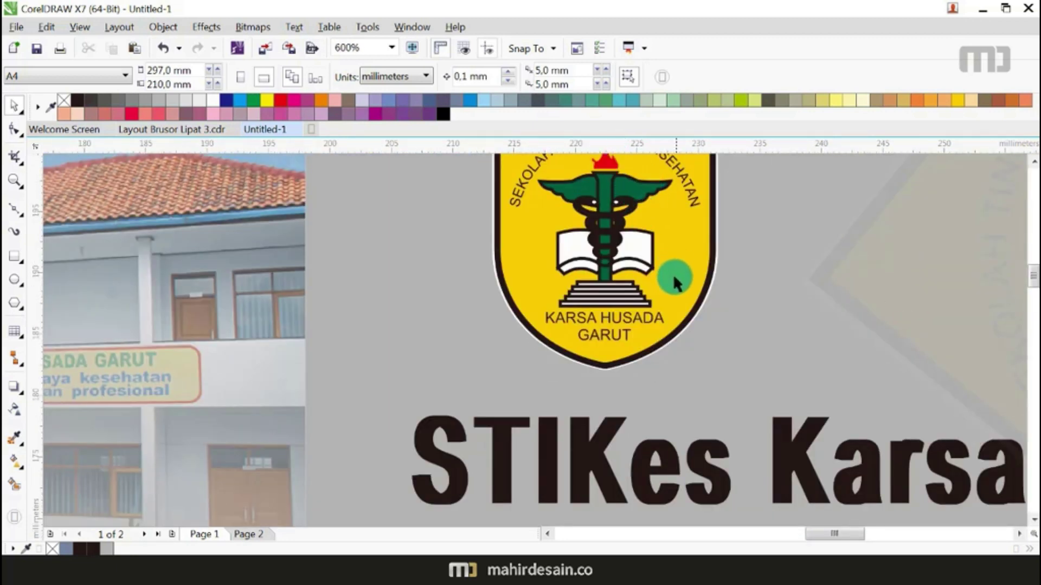
pyautogui.scroll(-4, 672, 276)
pyautogui.scroll(4, 672, 278)
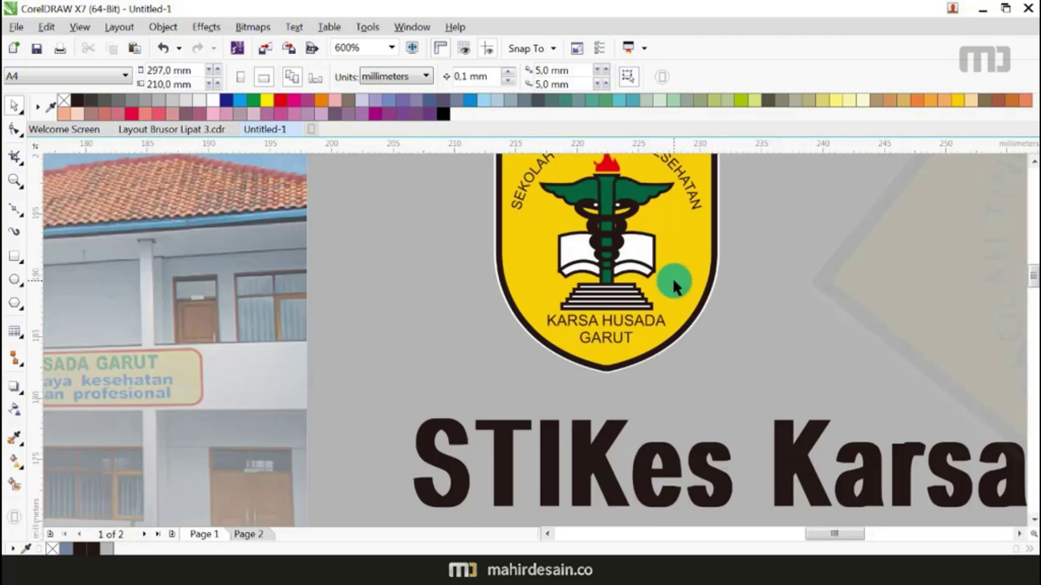
pyautogui.click(673, 276)
pyautogui.scroll(-4, 674, 273)
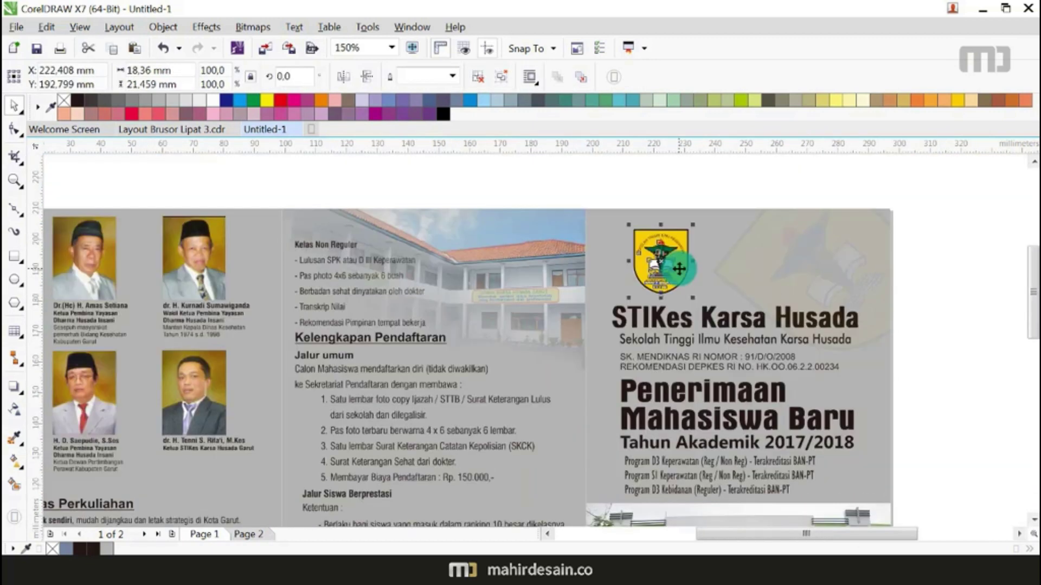
pyautogui.click(600, 251)
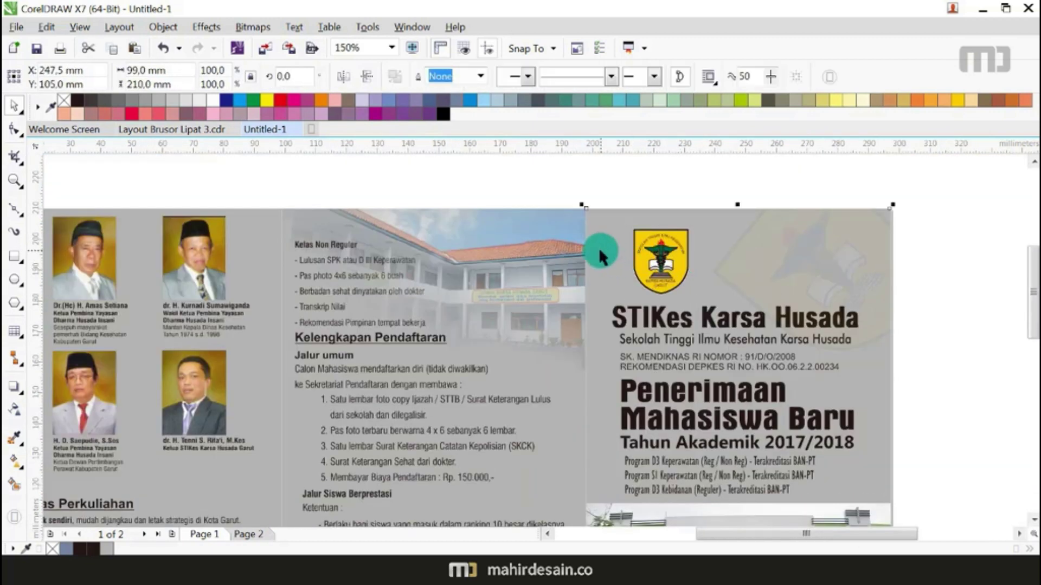
# Step: Fill the right cover panel with Deep Yellow
pyautogui.click(957, 100)
pyautogui.click(951, 223)
pyautogui.scroll(-4, 639, 288)
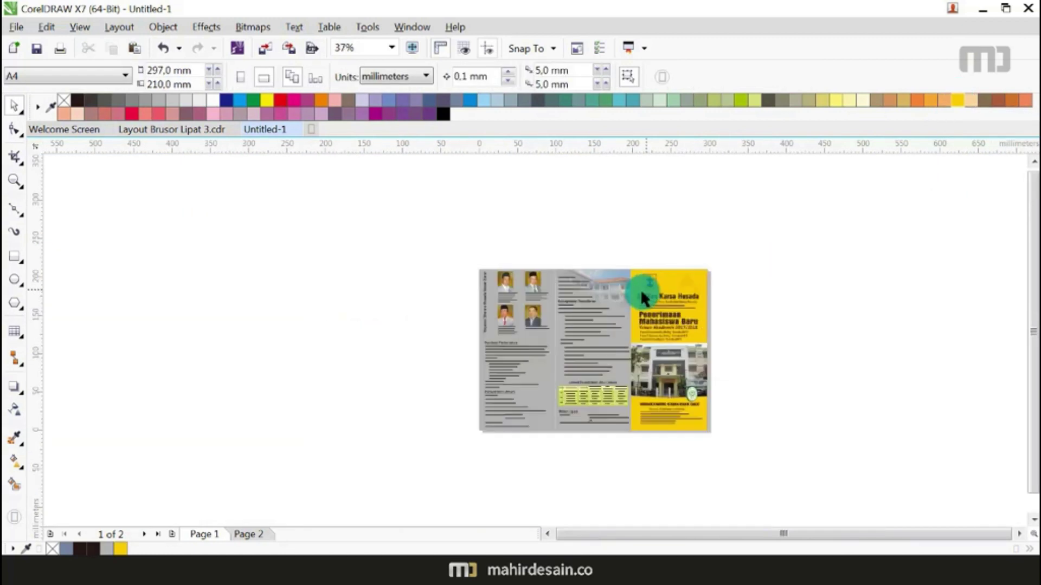
pyautogui.scroll(4, 675, 291)
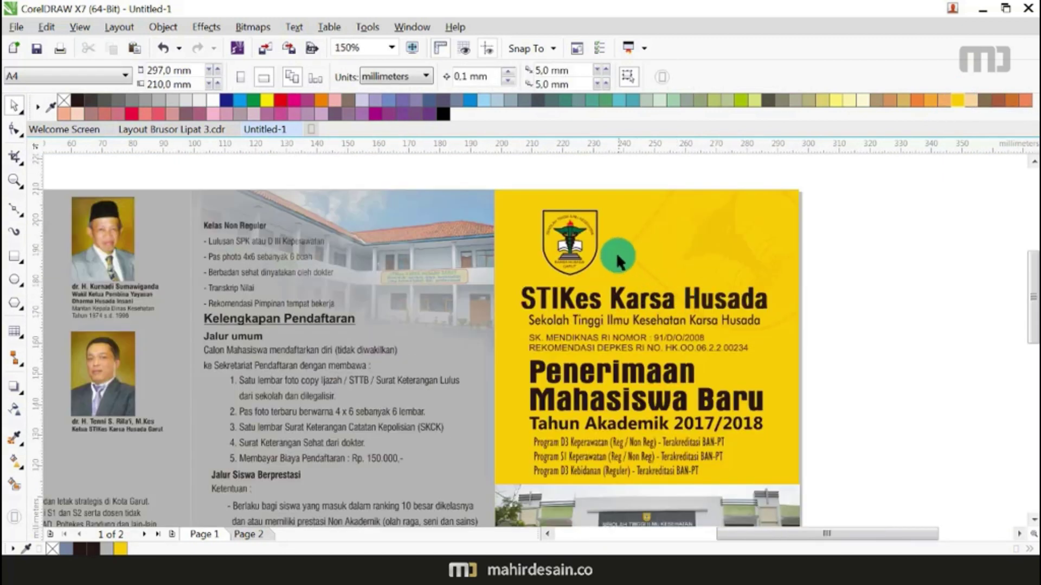
pyautogui.scroll(2, 599, 221)
pyautogui.scroll(4, 540, 265)
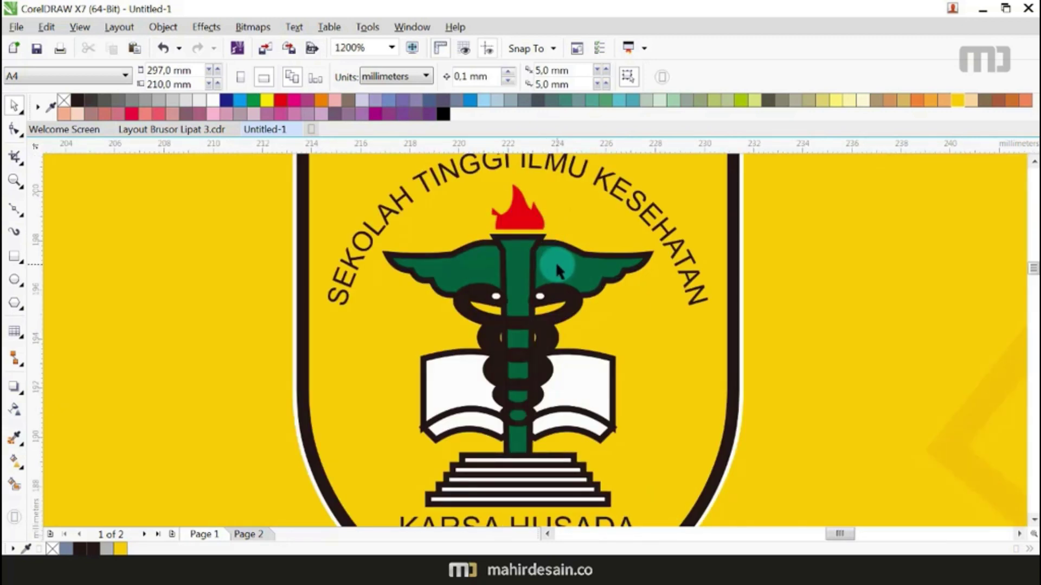
pyautogui.scroll(-2, 539, 265)
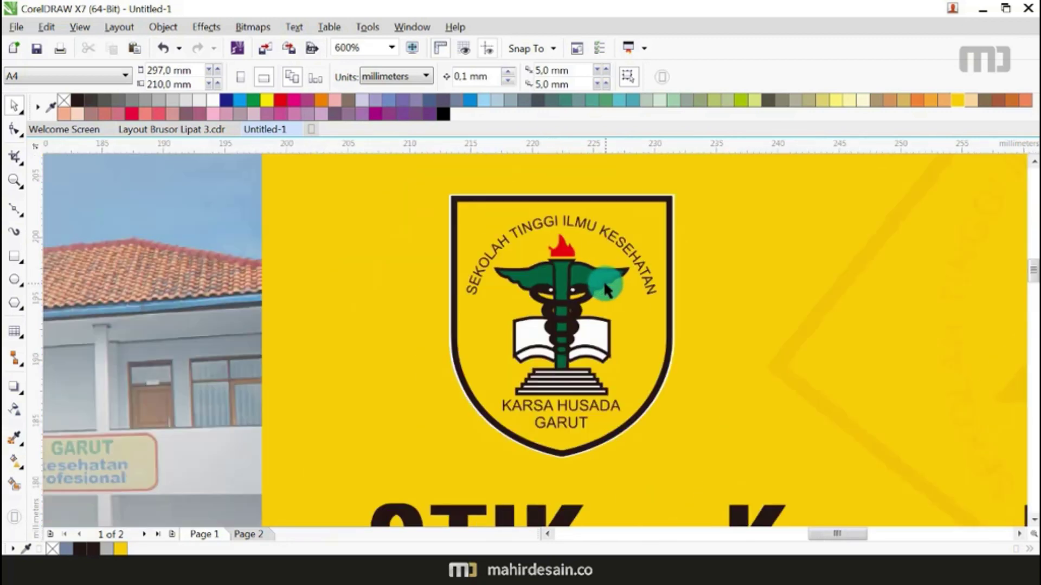
# Step: Eyedrop the logo's dark green onto the background, middle and left panels, then fit the page
pyautogui.click(12, 439)
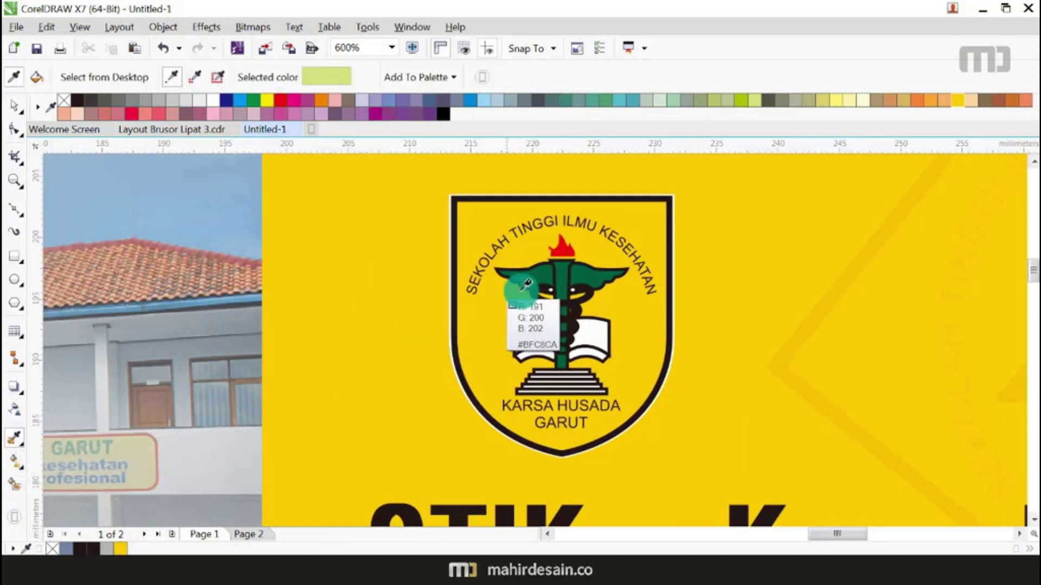
pyautogui.click(578, 272)
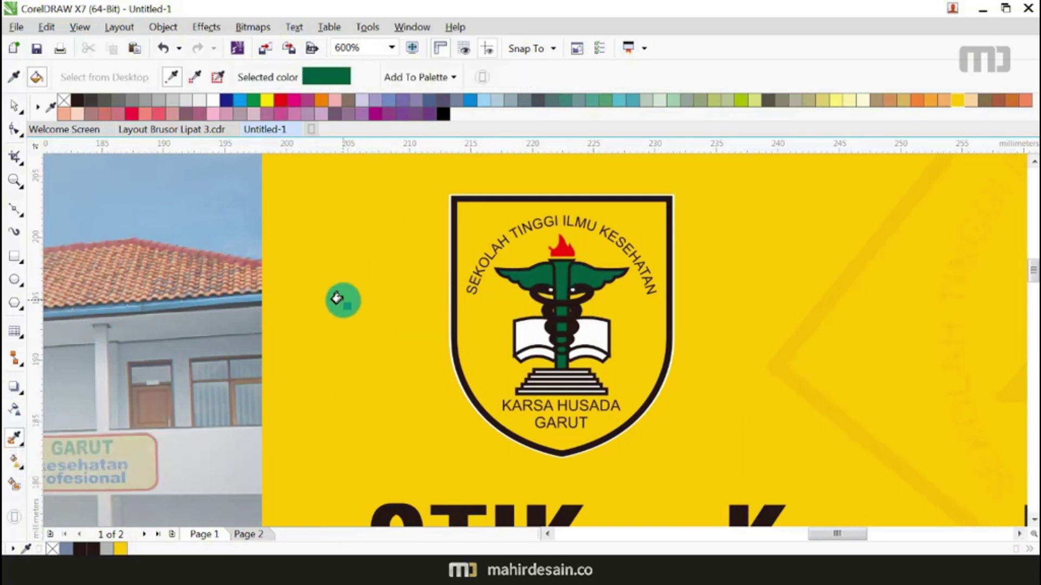
pyautogui.click(360, 288)
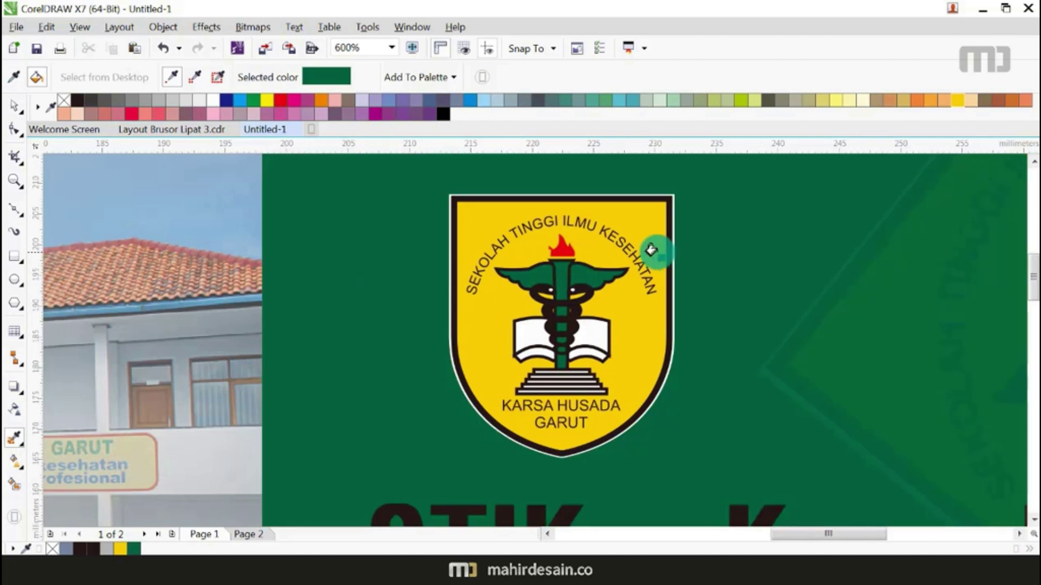
pyautogui.scroll(-3, 650, 250)
pyautogui.scroll(-2, 651, 250)
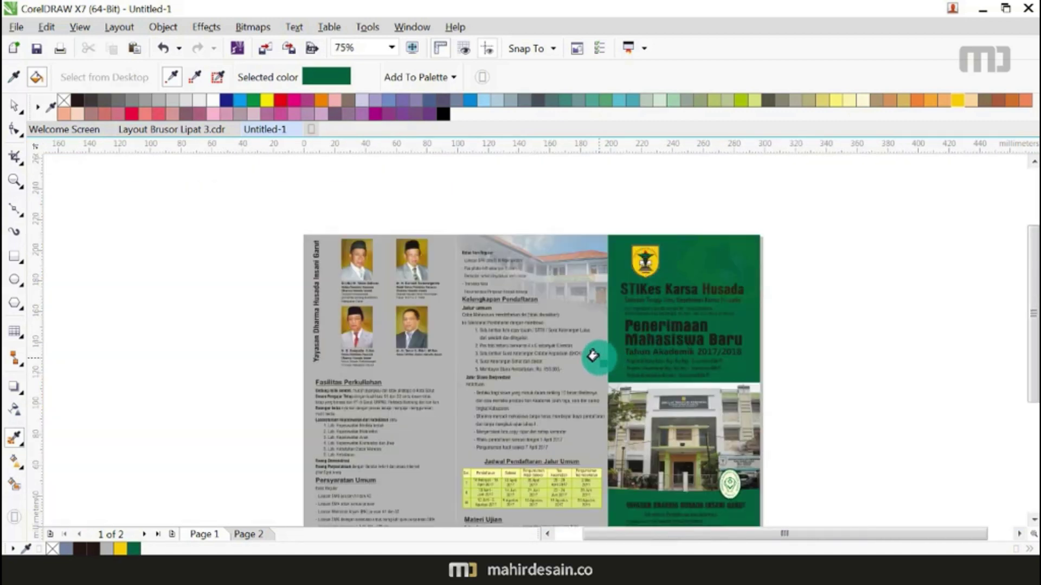
pyautogui.click(561, 374)
pyautogui.click(426, 445)
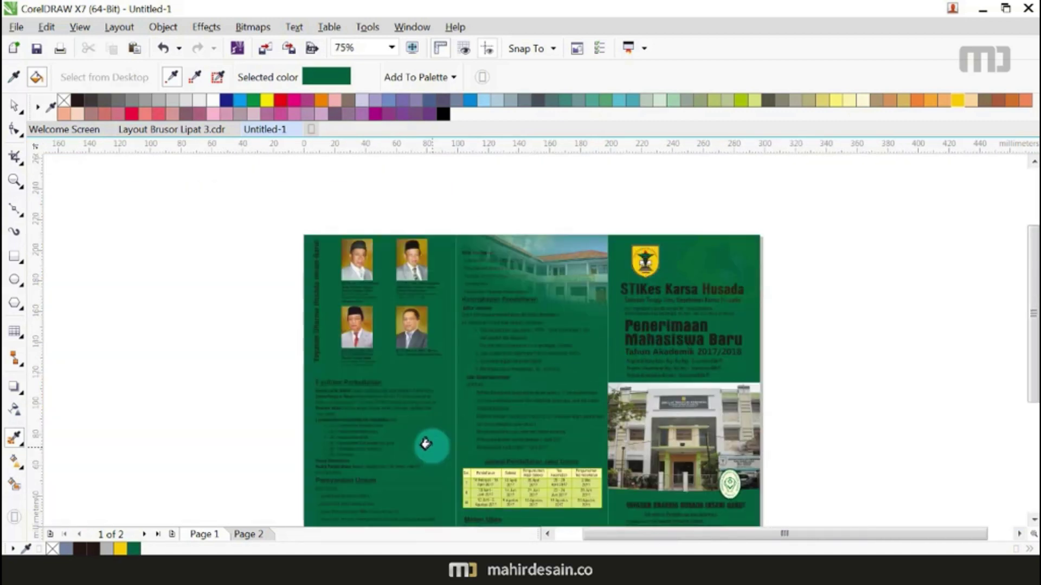
pyautogui.click(14, 104)
pyautogui.click(392, 47)
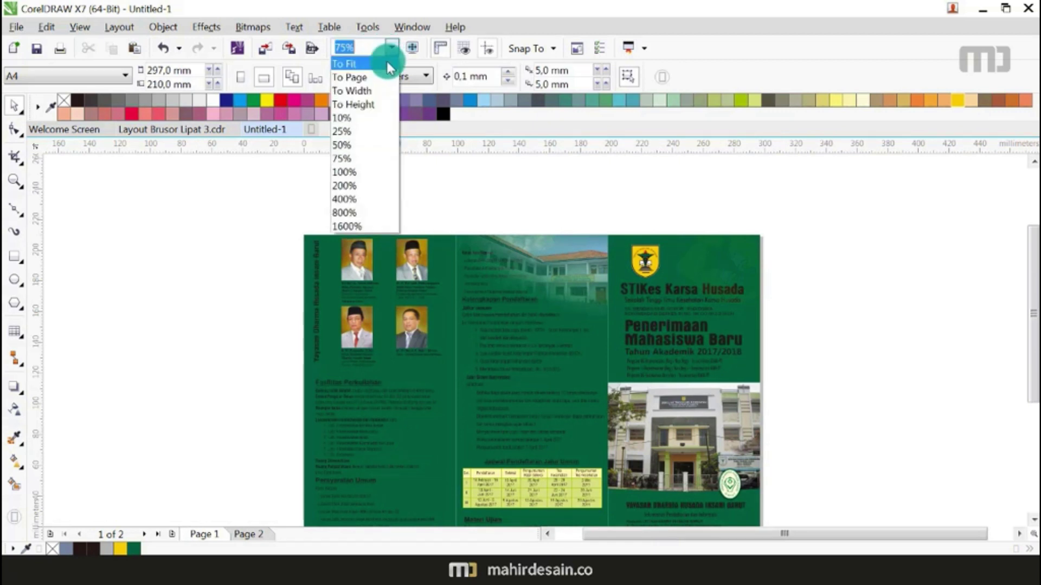
pyautogui.click(350, 76)
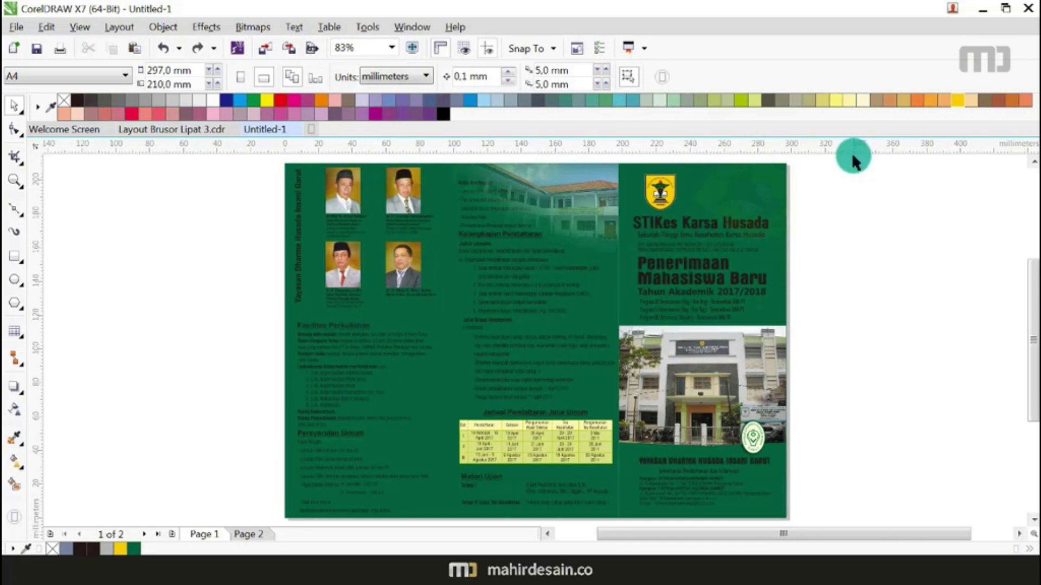
pyautogui.moveTo(860, 156); pyautogui.dragTo(624, 326)
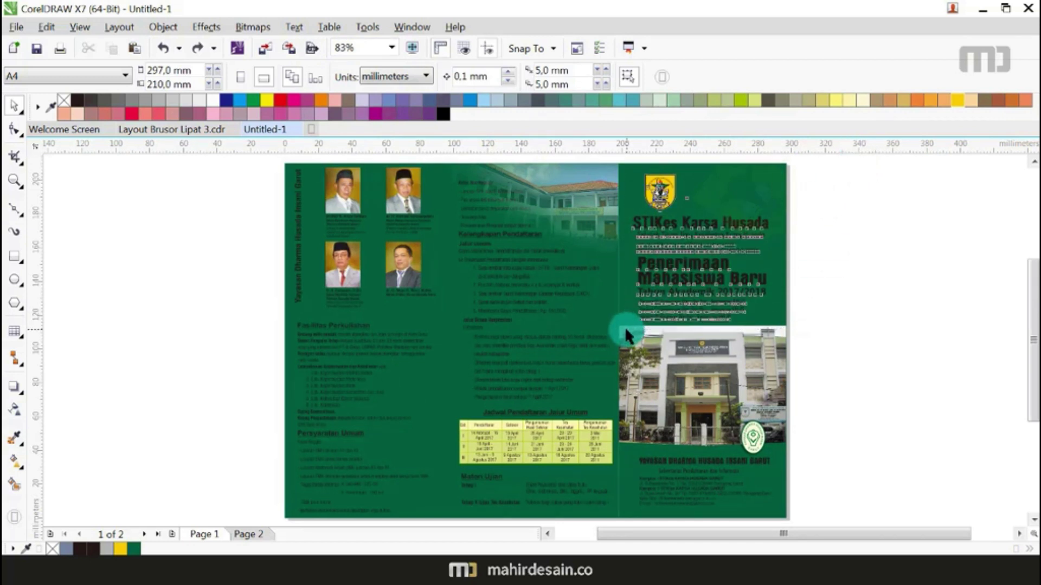
# Step: Place a light yellow-green Smart Fill shape behind the cover's logo and title
pyautogui.press('Delete')
pyautogui.click(8, 481)
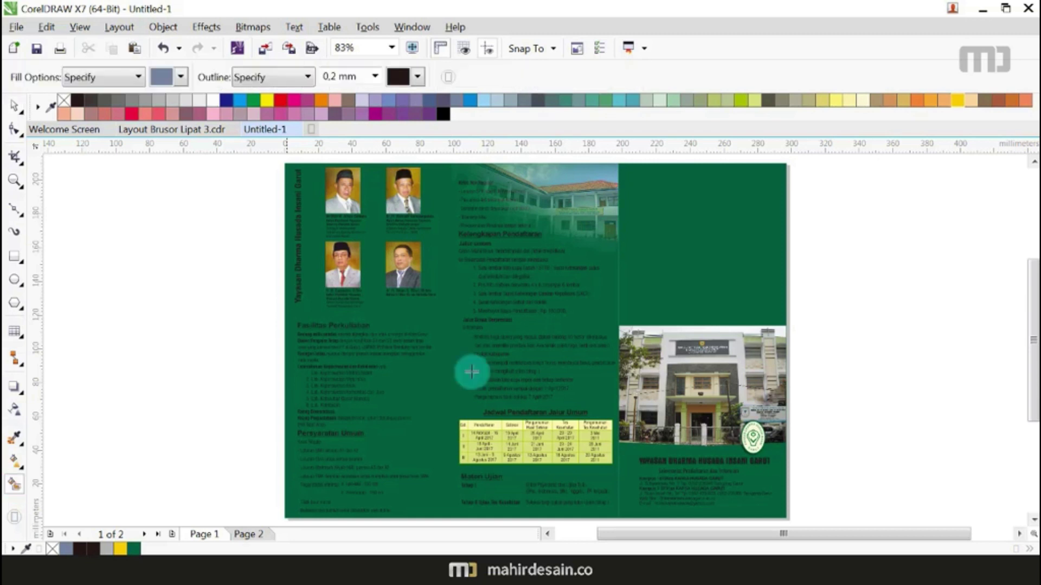
pyautogui.click(733, 255)
pyautogui.click(14, 104)
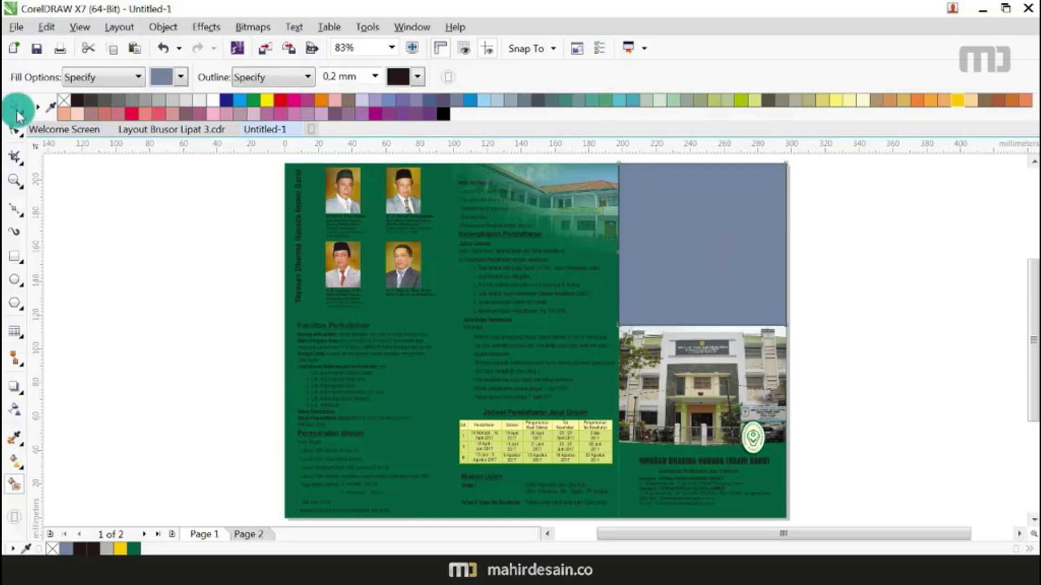
pyautogui.hotkey('ctrl', 'v')
pyautogui.click(859, 258)
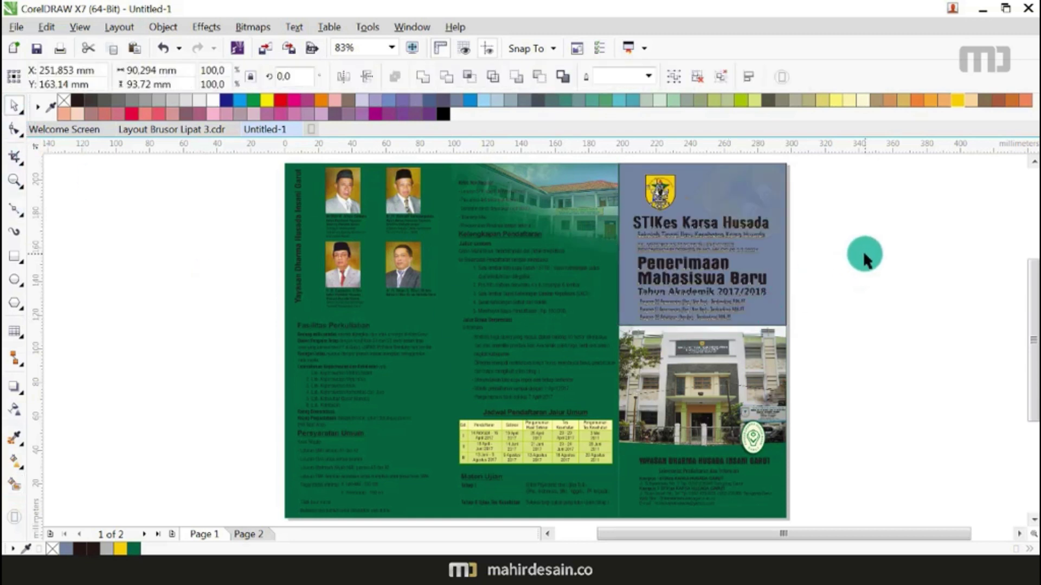
pyautogui.click(782, 258)
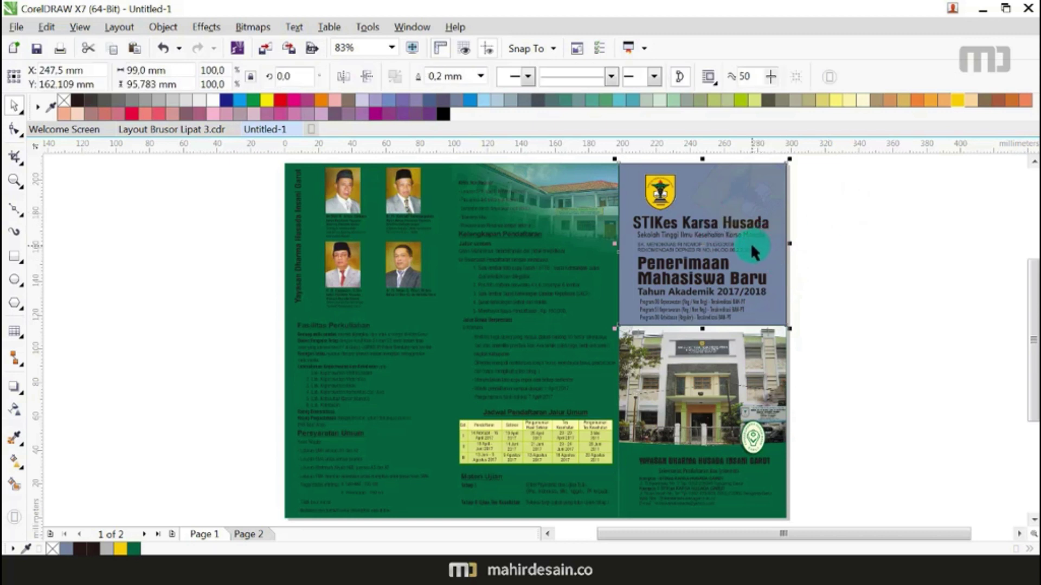
pyautogui.click(754, 103)
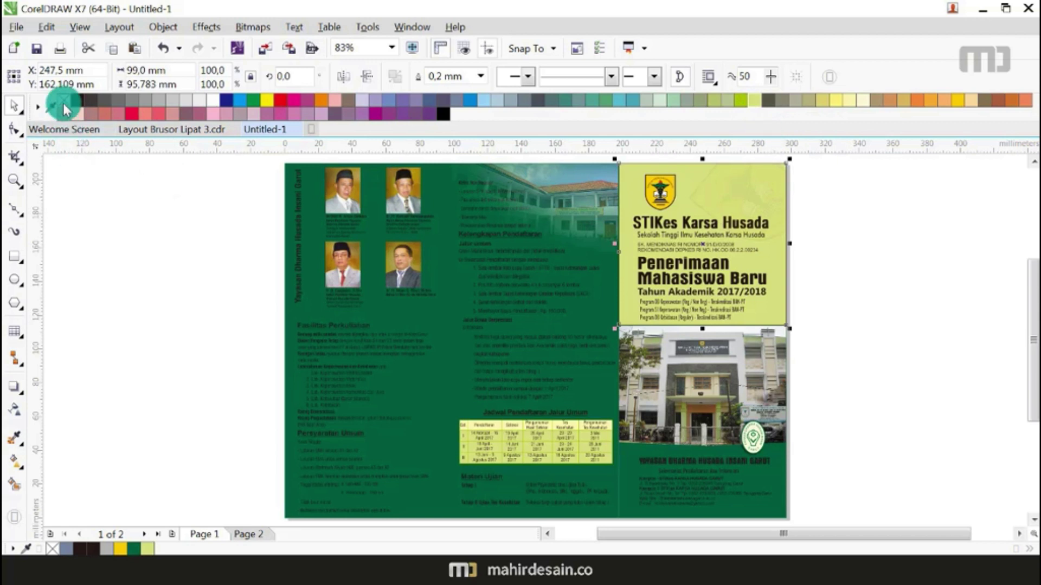
pyautogui.click(871, 297)
pyautogui.scroll(-2, 671, 332)
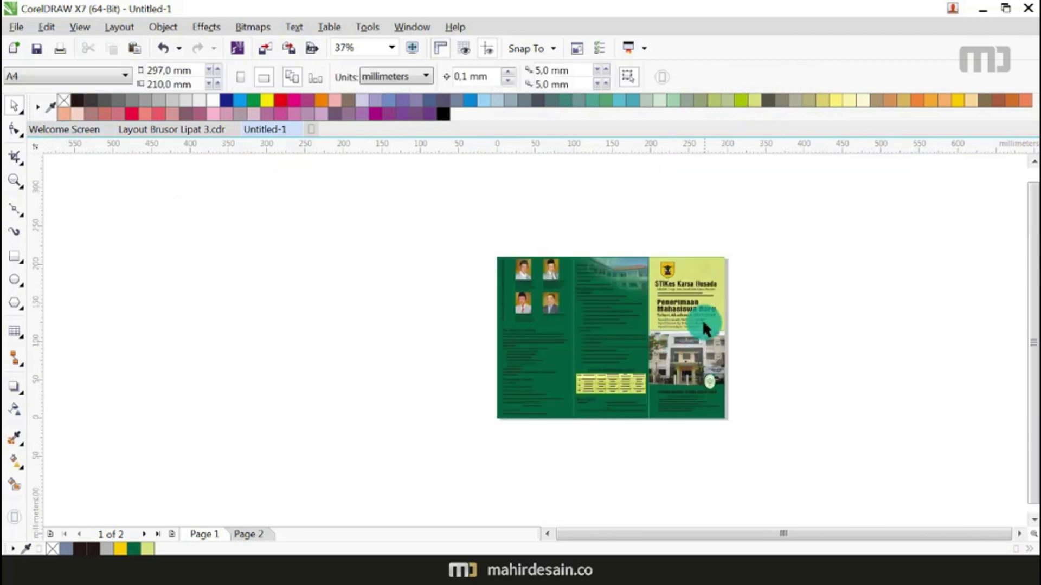
# Step: Apply the sampled green to the STIKes Karsa Husada heading with the Color Eyedropper
pyautogui.scroll(2, 692, 274)
pyautogui.scroll(3, 697, 322)
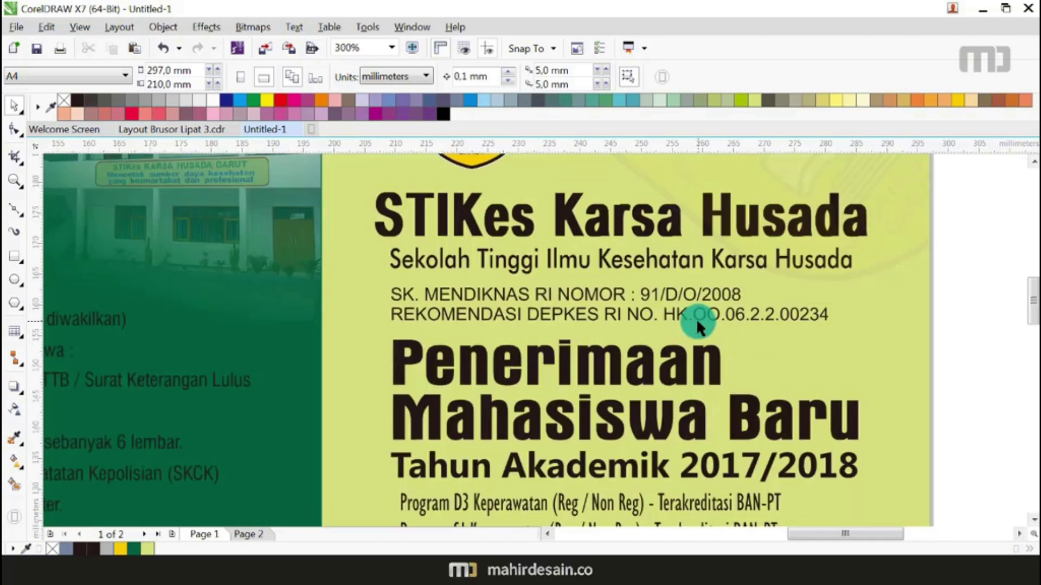
pyautogui.scroll(-1, 567, 261)
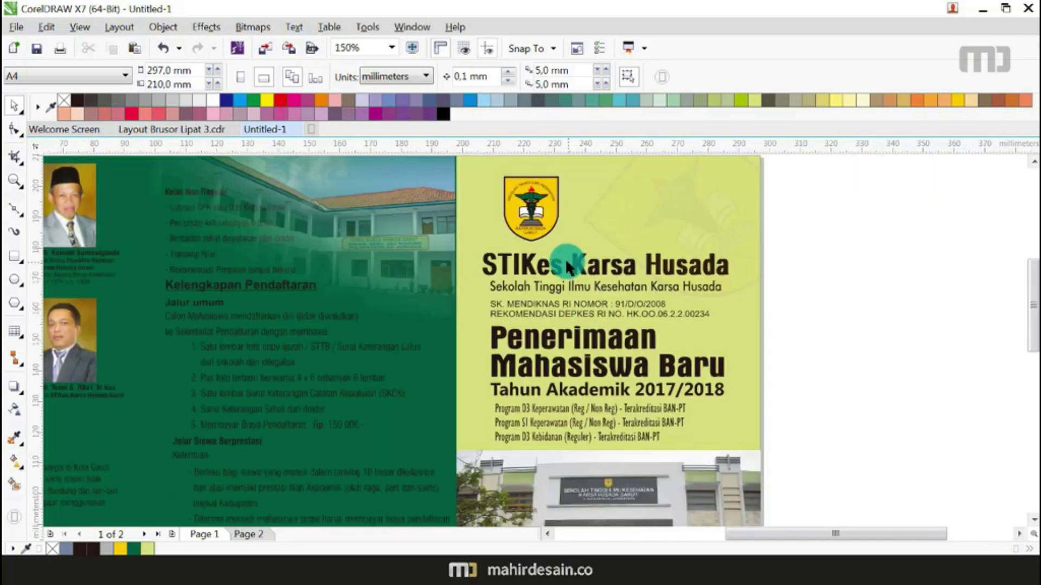
pyautogui.scroll(1, 528, 263)
pyautogui.click(518, 263)
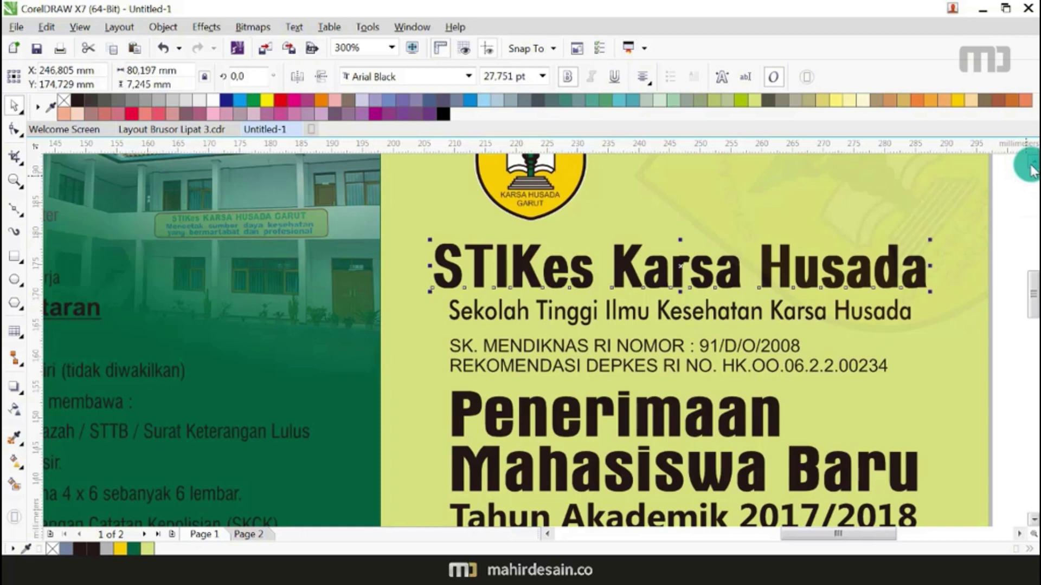
pyautogui.scroll(1, 1030, 170)
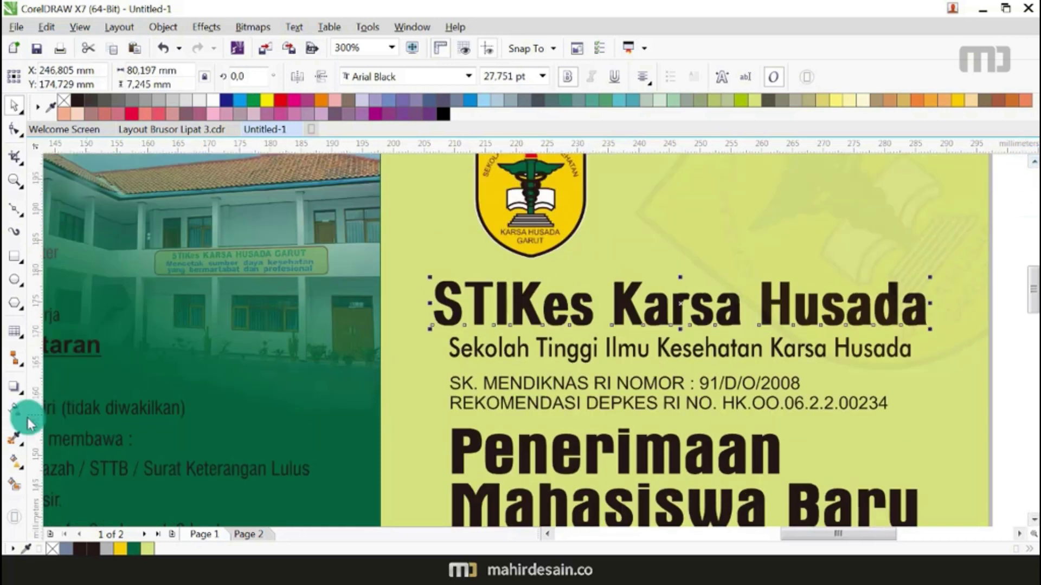
pyautogui.click(15, 437)
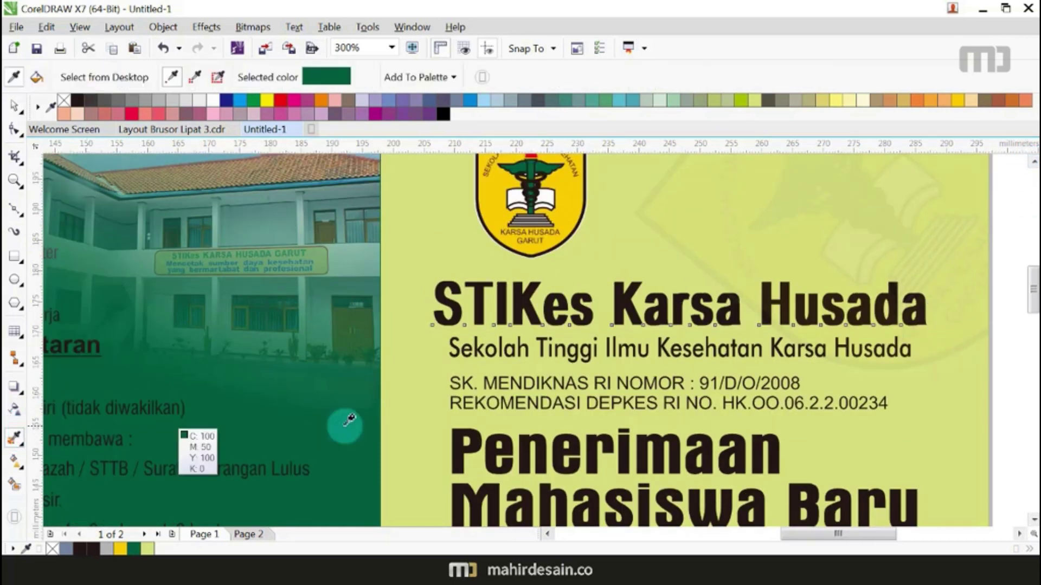
pyautogui.click(499, 297)
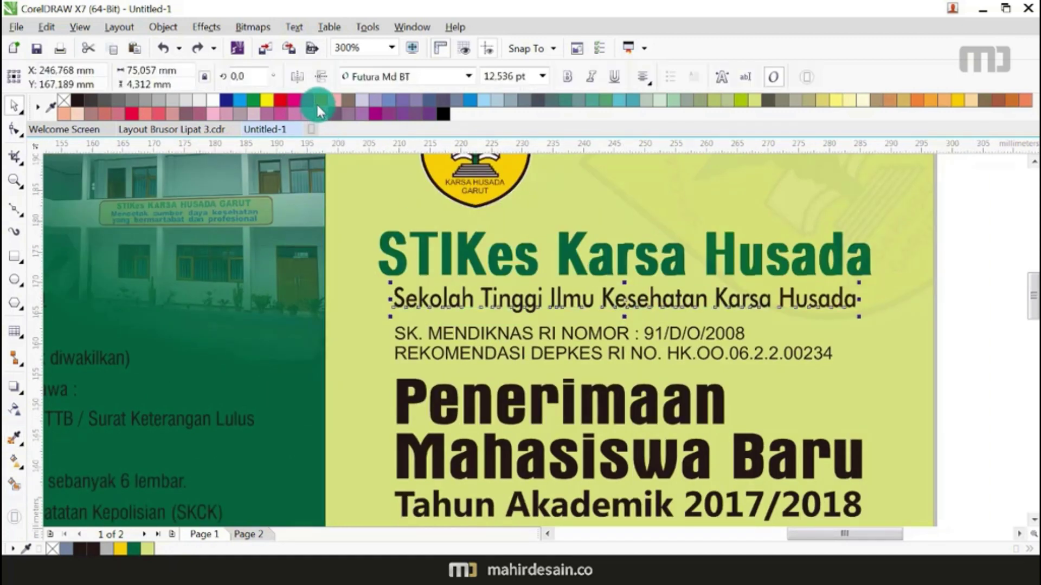
# Step: Make the subtitle and the Penerimaan Mahasiswa Baru headline orange
pyautogui.click(321, 101)
pyautogui.scroll(-3, 490, 314)
pyautogui.scroll(3, 496, 365)
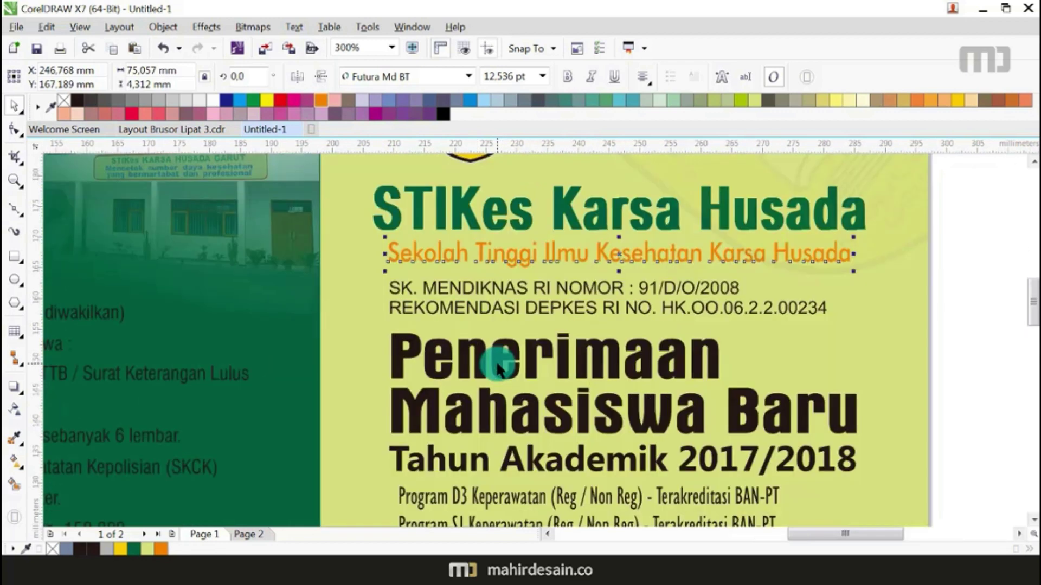
pyautogui.click(498, 368)
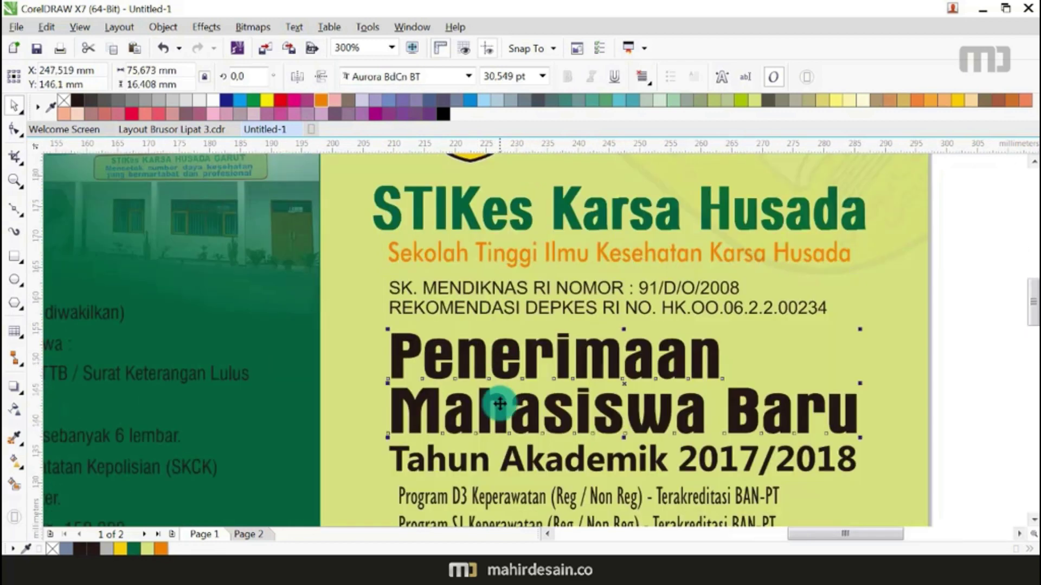
pyautogui.click(320, 100)
pyautogui.scroll(-3, 352, 233)
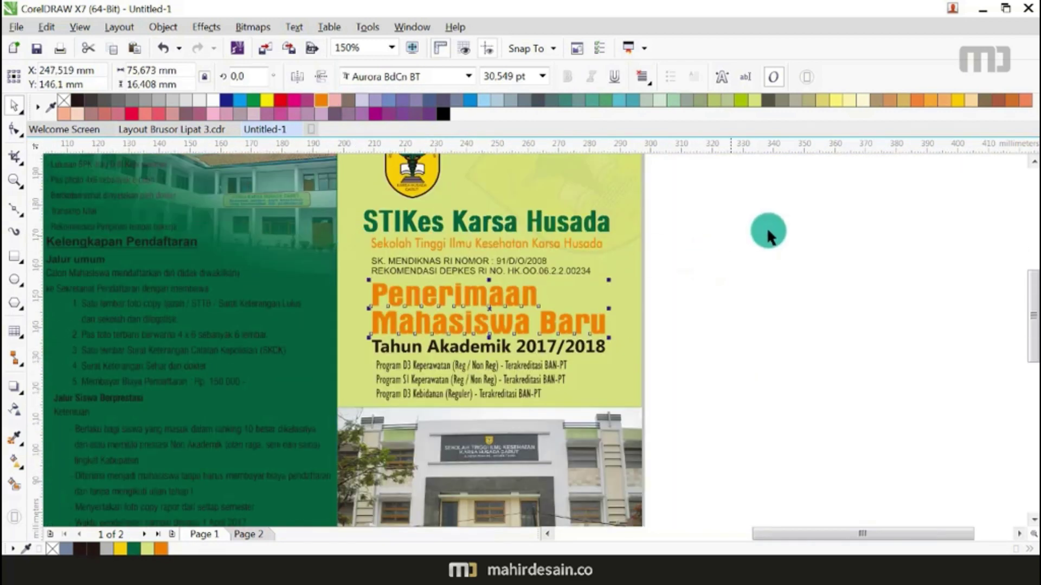
pyautogui.scroll(3, 446, 310)
# Step: Colour the Tahun Akademik 2017/2018 line with the sampled green
pyautogui.click(463, 386)
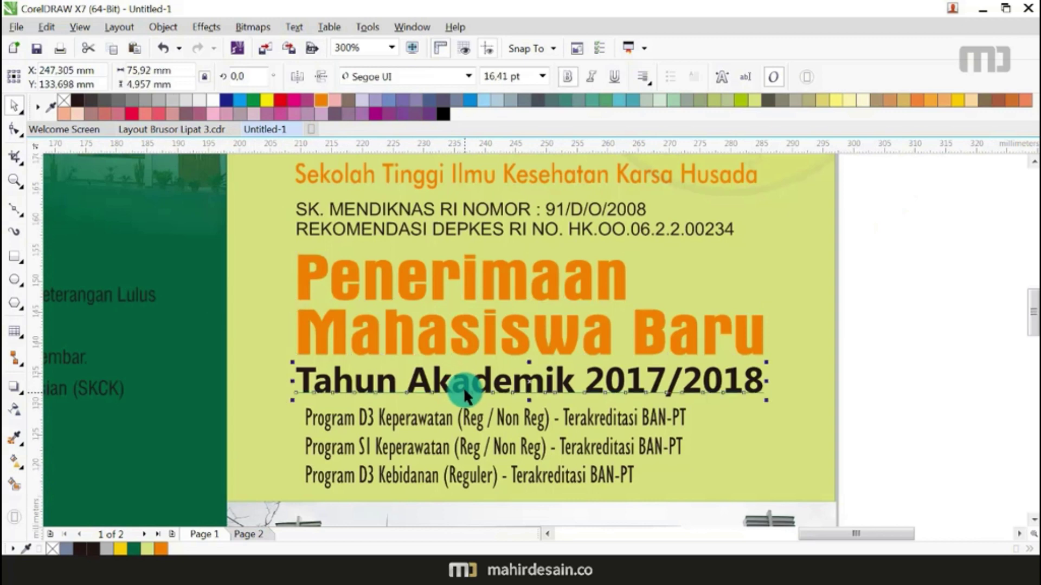
pyautogui.click(15, 438)
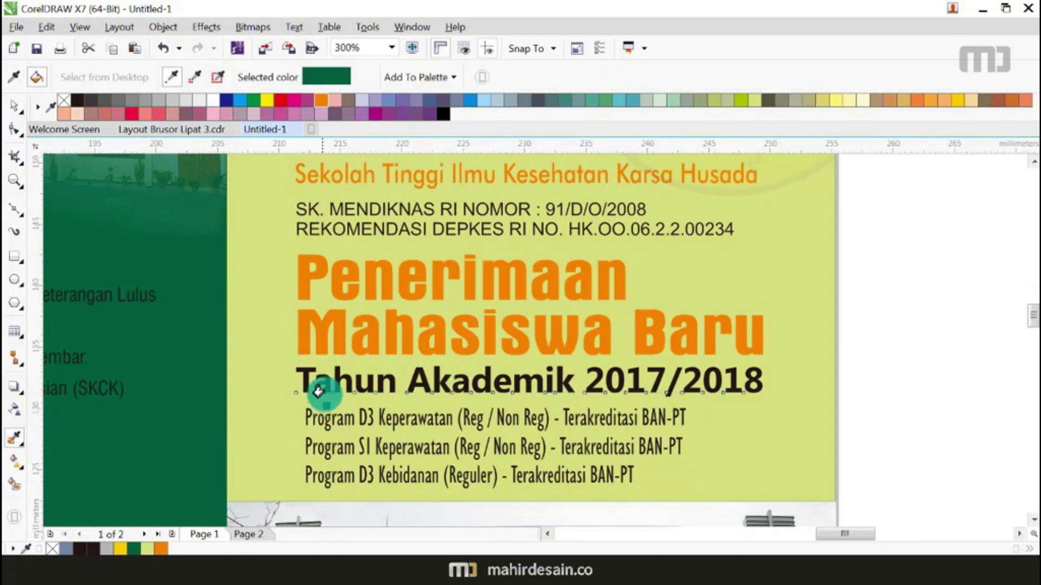
pyautogui.scroll(4, 326, 395)
pyautogui.click(383, 328)
pyautogui.scroll(-6, 384, 329)
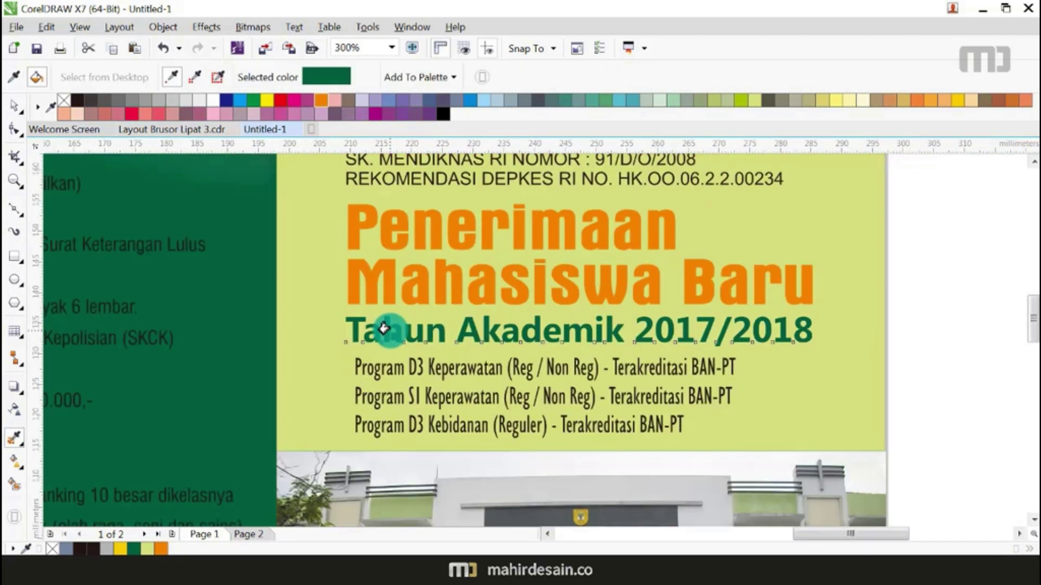
# Step: Using the Text tool, make 'Program D3 Keperawatan' orange, then select 'Program S1 Keperawatan'
pyautogui.click(14, 104)
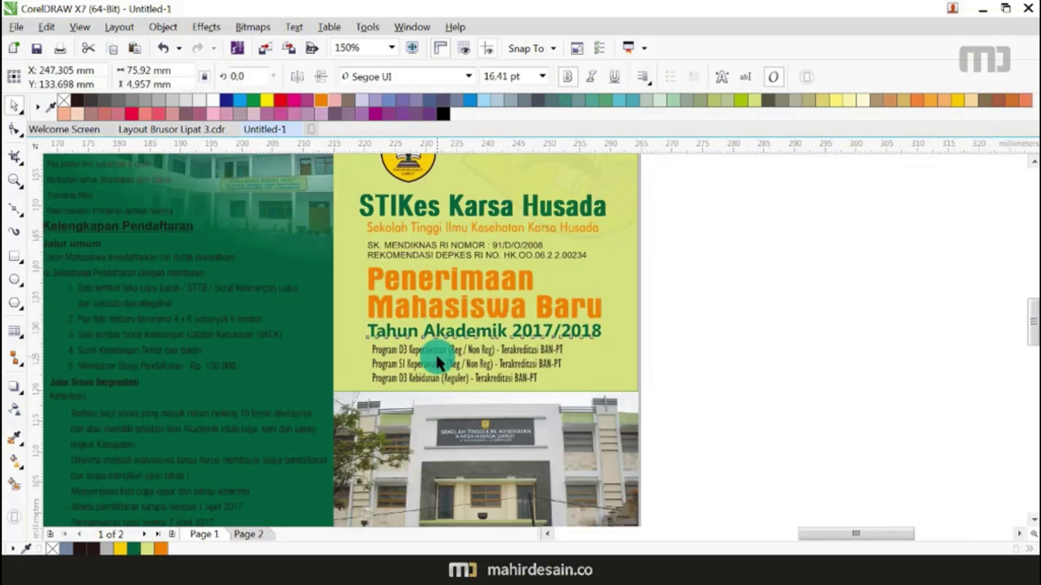
pyautogui.scroll(2, 435, 354)
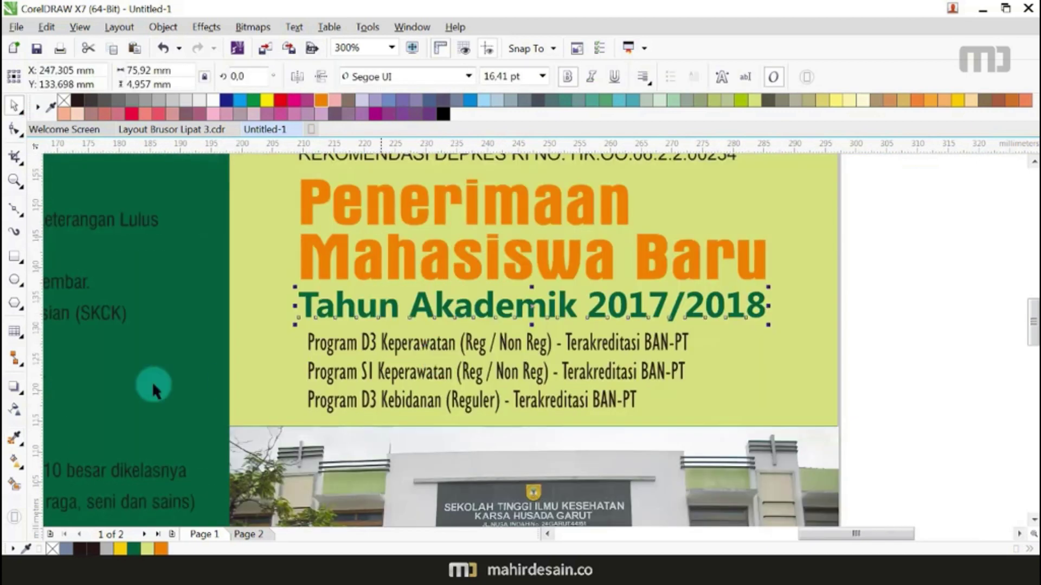
pyautogui.click(19, 336)
pyautogui.click(50, 328)
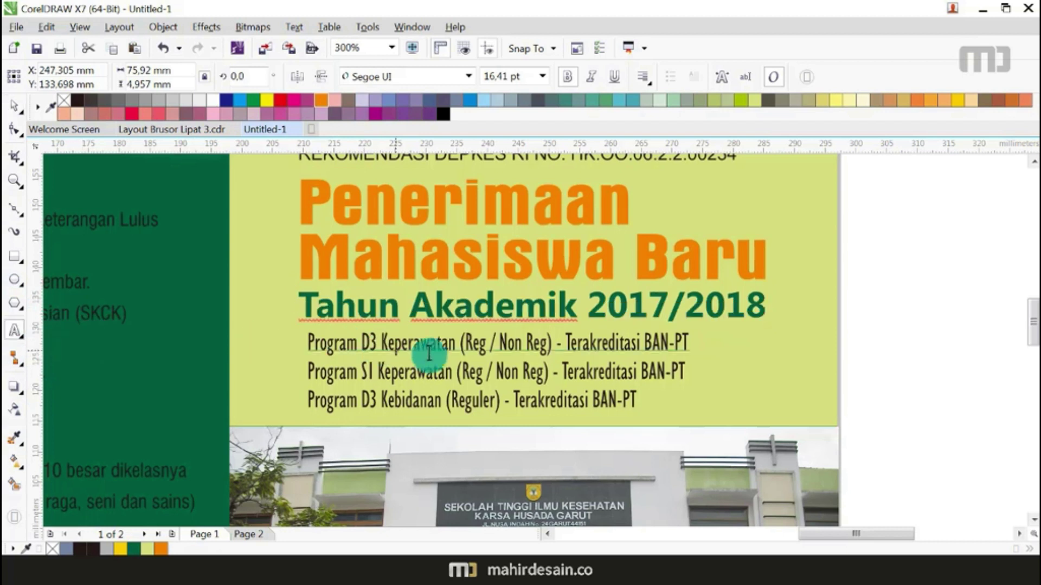
pyautogui.moveTo(455, 343); pyautogui.dragTo(307, 342)
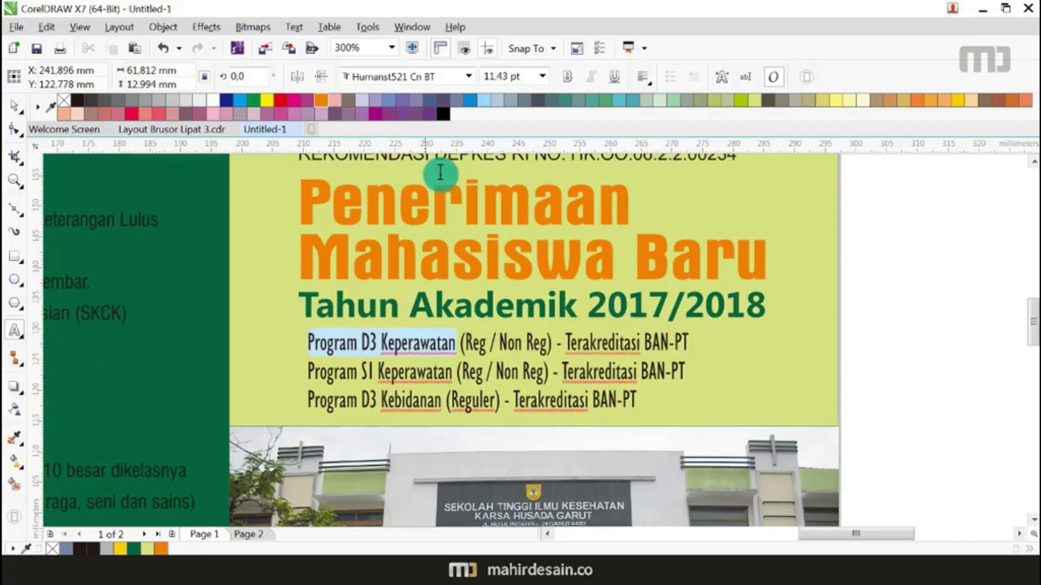
pyautogui.click(321, 100)
pyautogui.moveTo(455, 373); pyautogui.dragTo(233, 371)
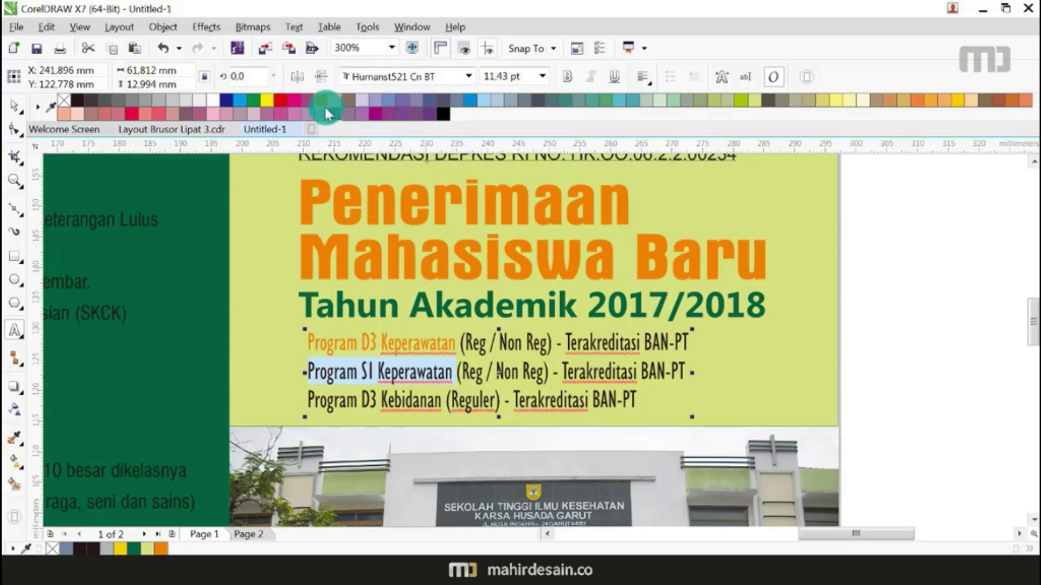
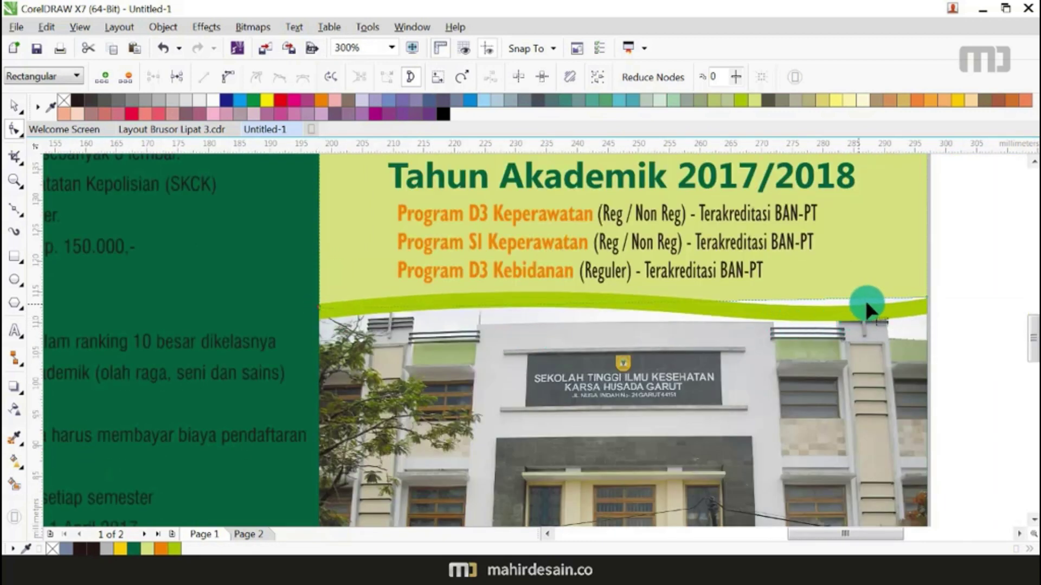
# Step: Pull the wave curve's right end node down to reshape the lime-green band above the campus photo
pyautogui.moveTo(924, 298); pyautogui.dragTo(924, 312)
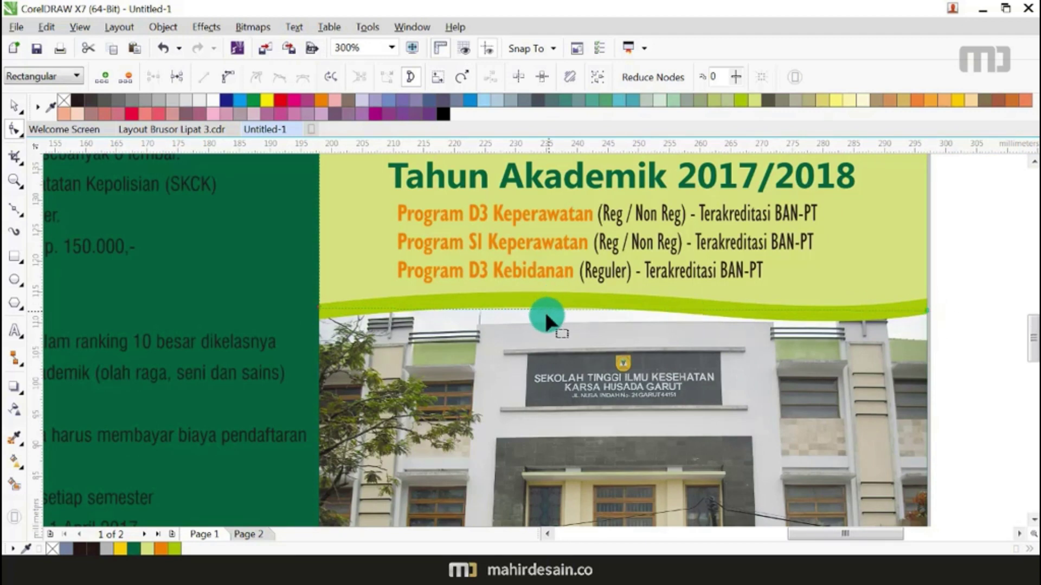
pyautogui.scroll(4, 545, 307)
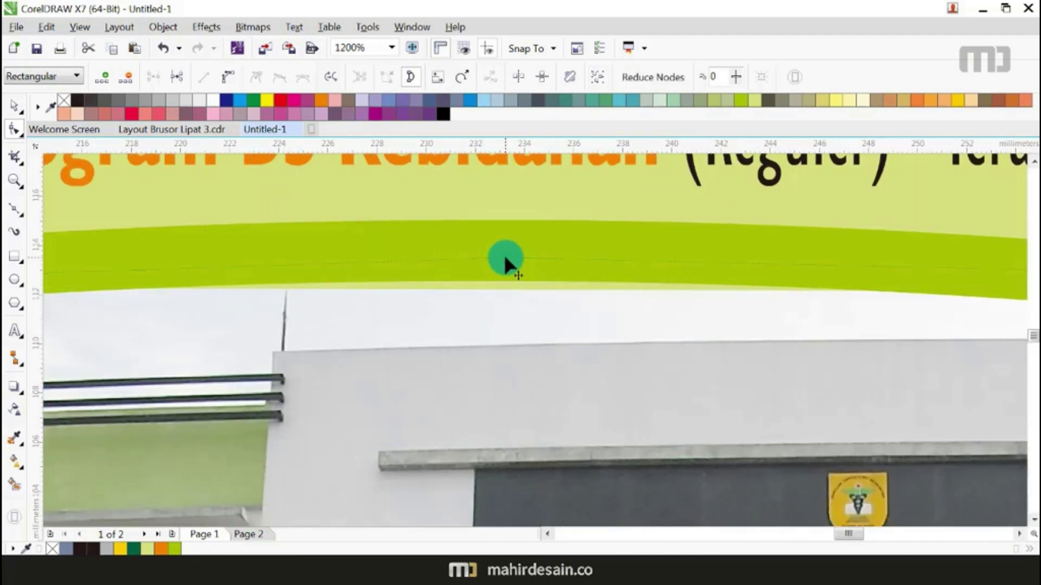
pyautogui.scroll(-3, 504, 257)
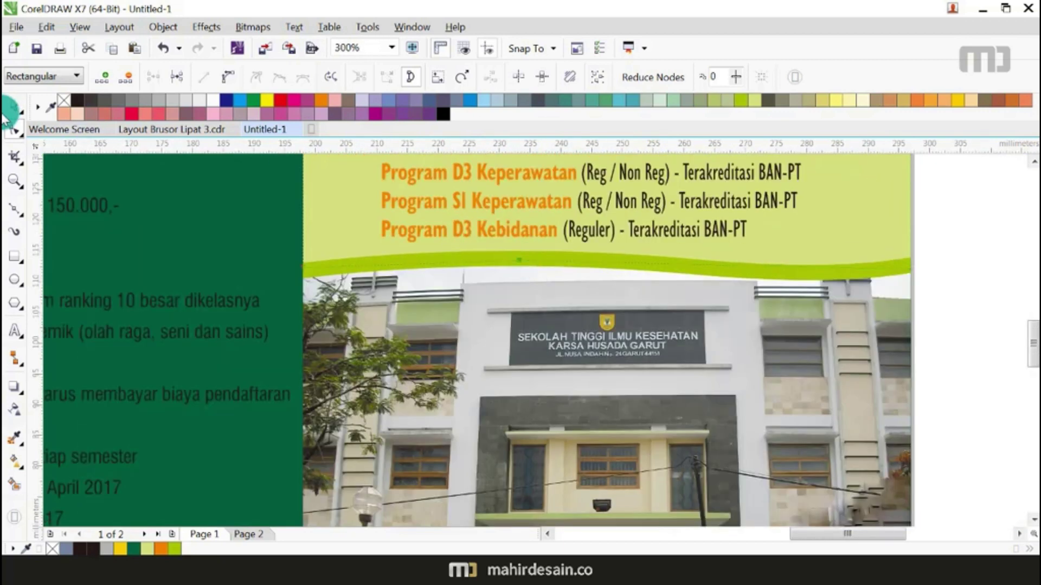
pyautogui.click(12, 107)
pyautogui.scroll(-2, 776, 265)
# Step: Draw a helper rectangle over the left part of the wave, narrowed to end mid-wave
pyautogui.click(776, 266)
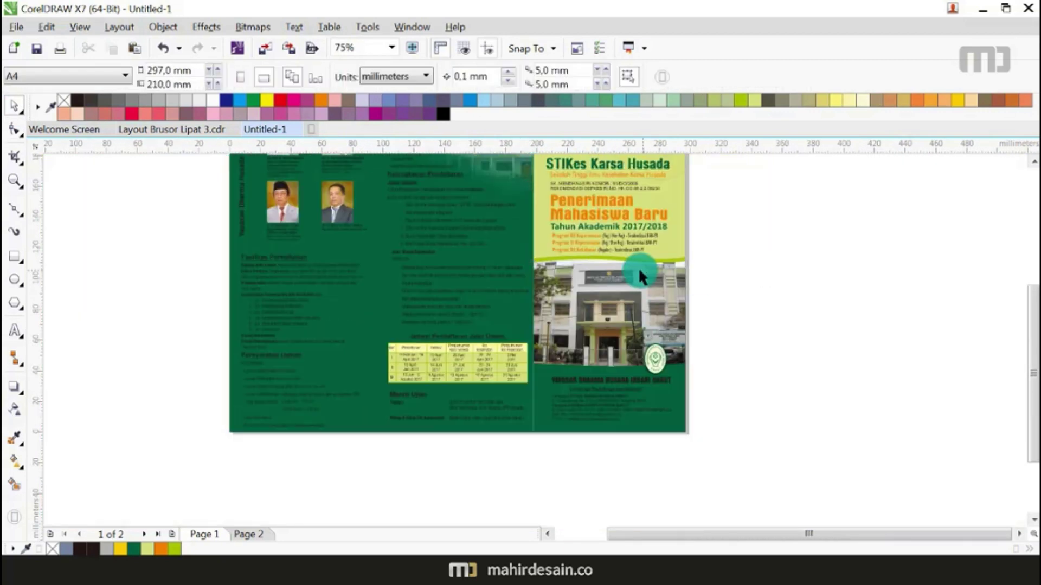
pyautogui.scroll(1, 623, 258)
pyautogui.scroll(1, 622, 258)
pyautogui.click(14, 255)
pyautogui.moveTo(256, 321); pyautogui.dragTo(606, 243)
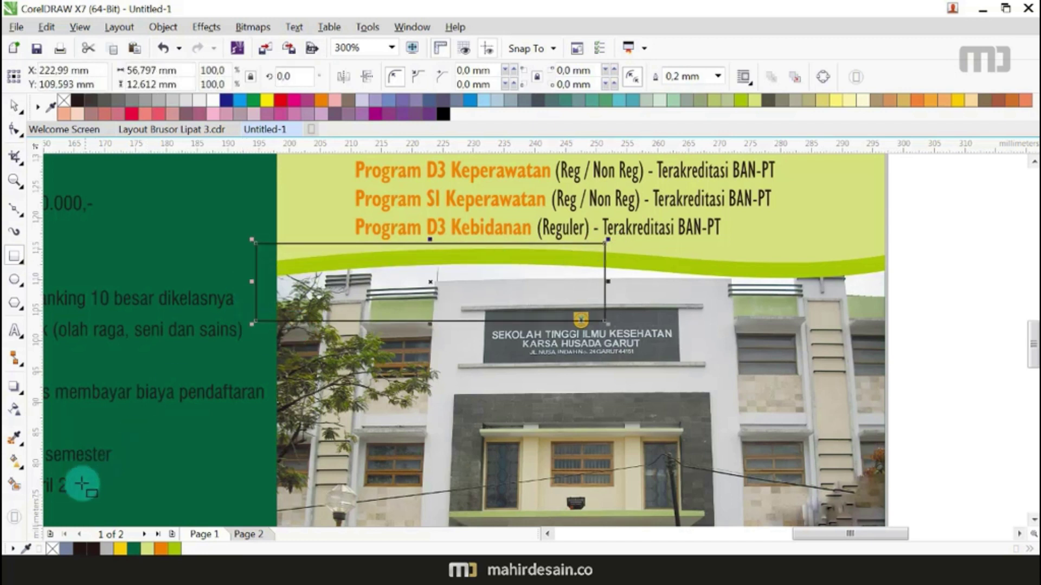
pyautogui.click(13, 105)
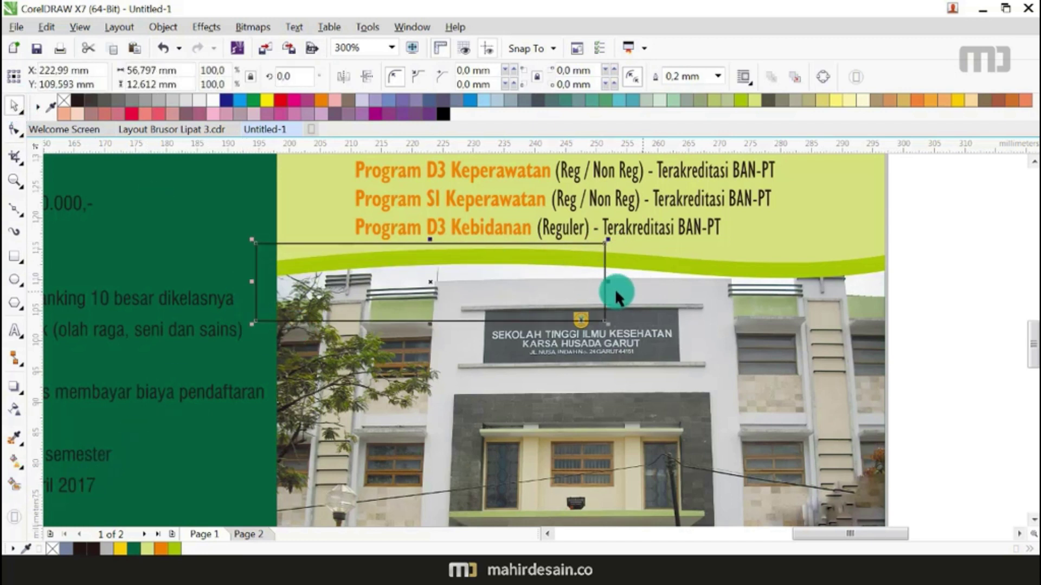
pyautogui.moveTo(608, 283); pyautogui.dragTo(592, 283)
# Step: Smart Fill the wave area right of the rectangle, colour it orange without outline, and delete the helper
pyautogui.click(13, 488)
pyautogui.click(756, 271)
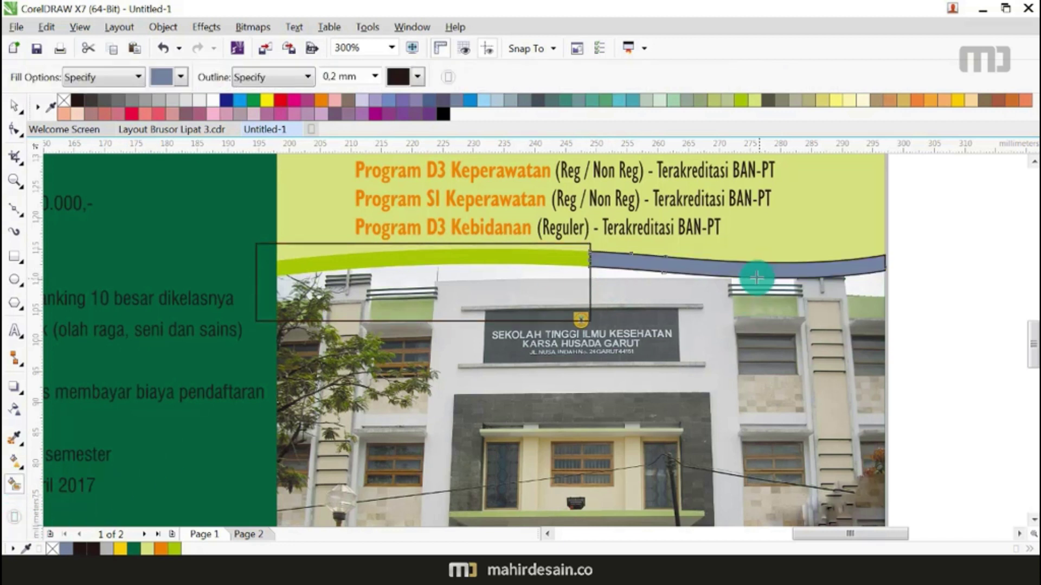
pyautogui.click(14, 105)
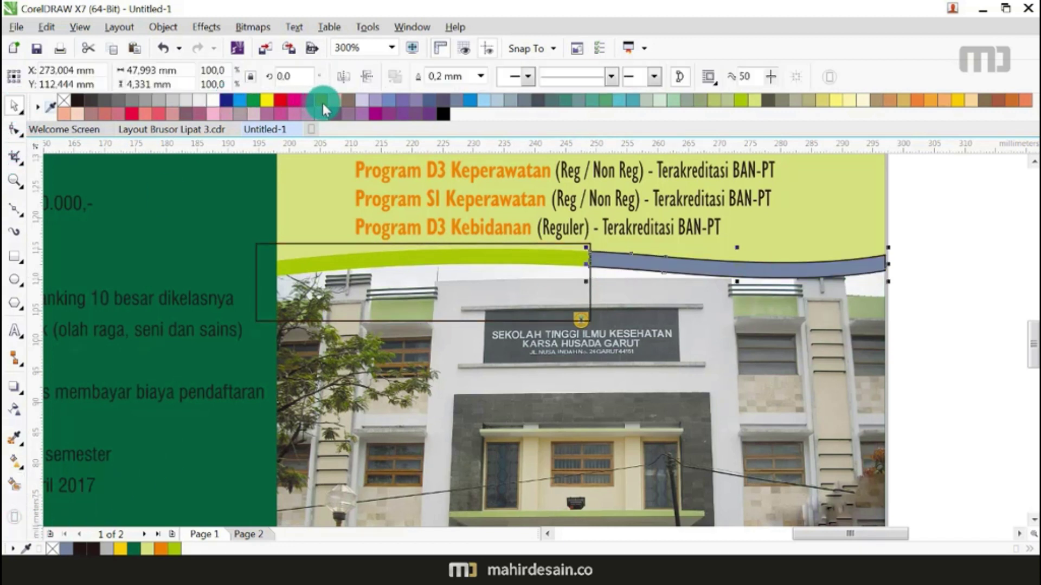
pyautogui.click(321, 103)
pyautogui.click(533, 297)
pyautogui.press('Delete')
pyautogui.click(672, 263)
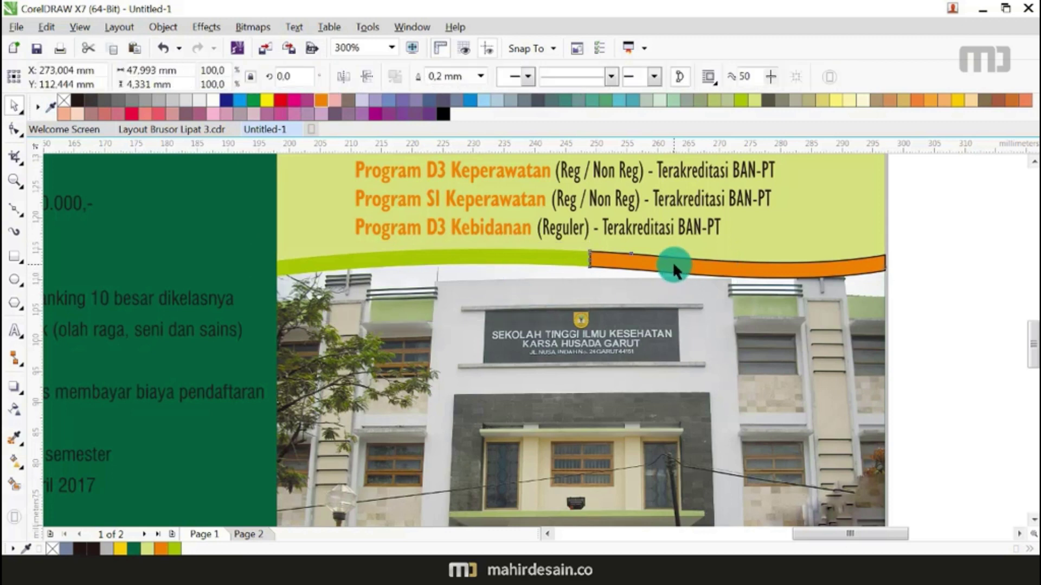
pyautogui.rightClick(65, 103)
pyautogui.scroll(-1, 471, 288)
pyautogui.click(727, 289)
pyautogui.scroll(-1, 639, 306)
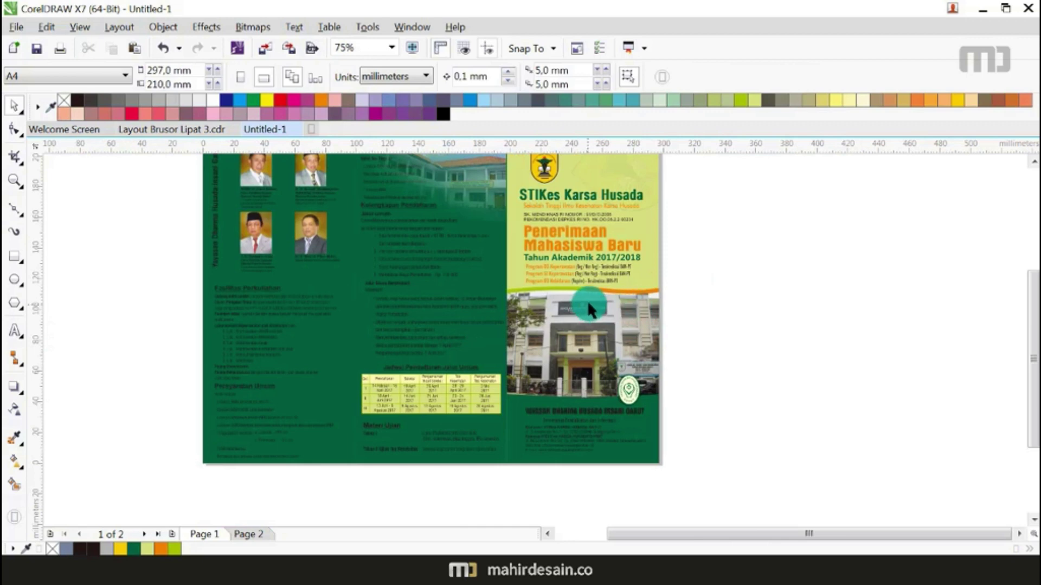
# Step: Duplicate the wave band down to the campus photo's bottom edge and nudge the copy slightly lower
pyautogui.scroll(1, 588, 307)
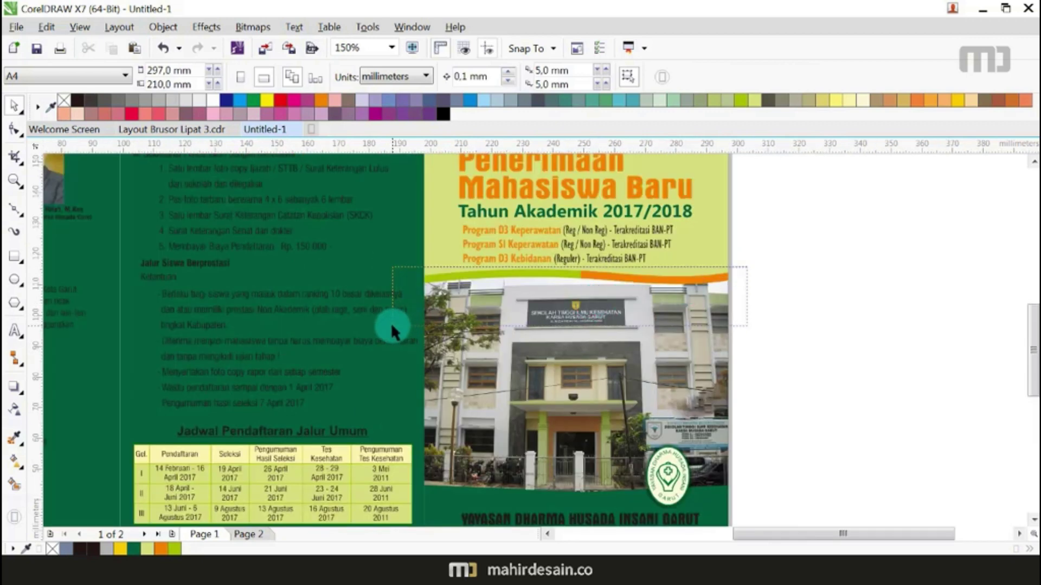
pyautogui.click(572, 278)
pyautogui.moveTo(550, 345); pyautogui.dragTo(532, 486)
pyautogui.rightClick(531, 485)
pyautogui.scroll(-1, 569, 348)
pyautogui.scroll(2, 585, 423)
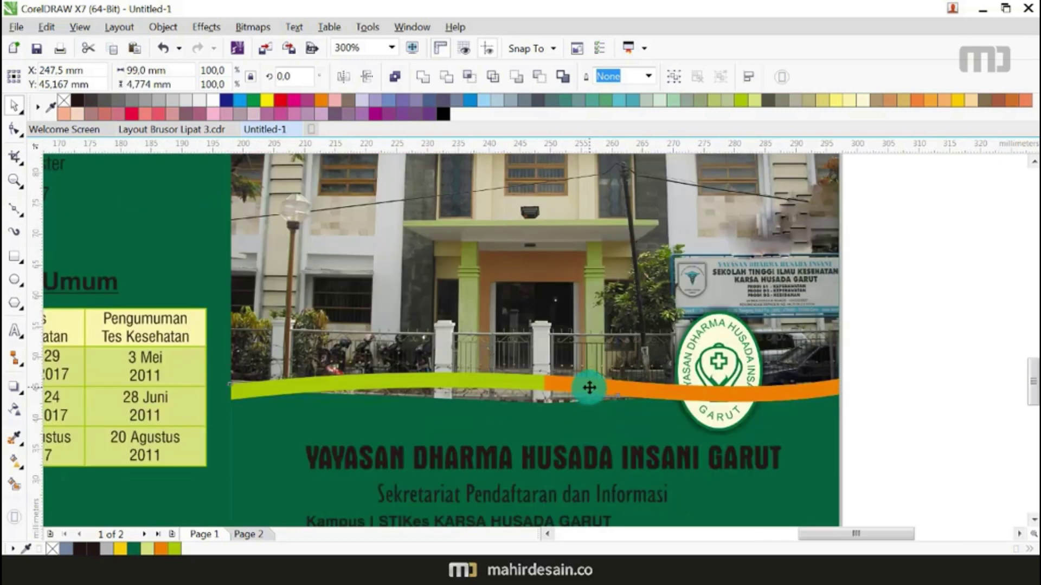
pyautogui.moveTo(589, 388); pyautogui.dragTo(590, 401)
pyautogui.click(950, 358)
# Step: Select the Yayasan logo group and bring it in front of the orange wave with Shift+PgUp
pyautogui.scroll(-2, 733, 363)
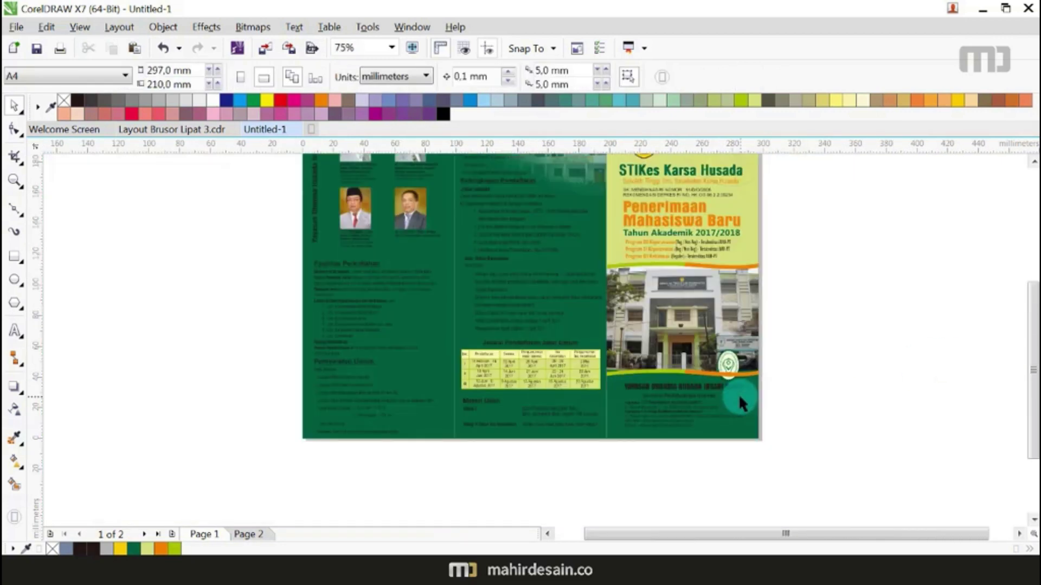
pyautogui.scroll(1, 734, 387)
pyautogui.scroll(1, 661, 352)
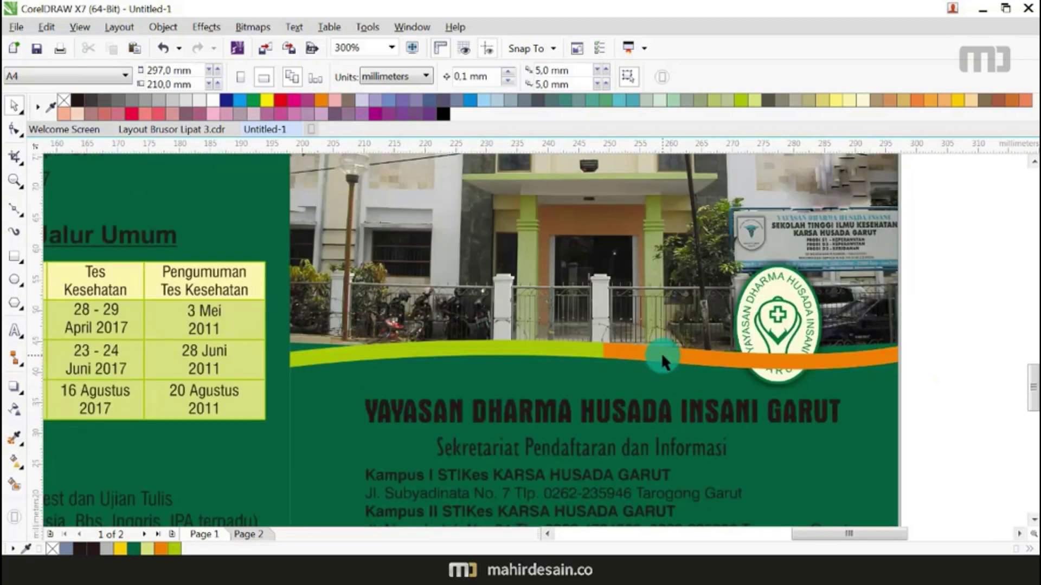
pyautogui.moveTo(973, 223); pyautogui.dragTo(713, 393)
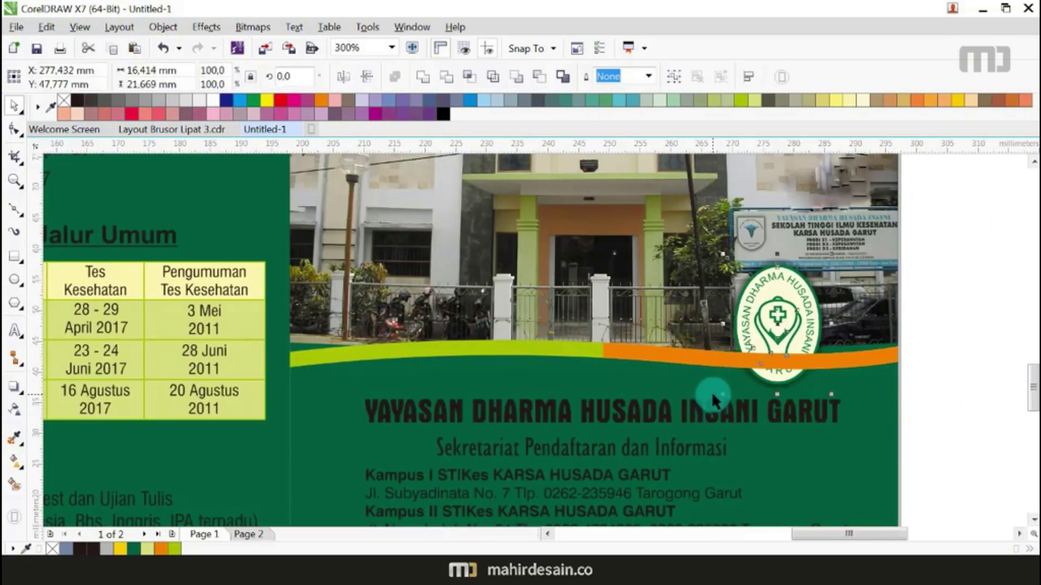
pyautogui.hotkey('shift', 'pageup')
# Step: Try shifting the cover panel left and right, undoing both moves
pyautogui.click(423, 317)
pyautogui.scroll(-1, 422, 317)
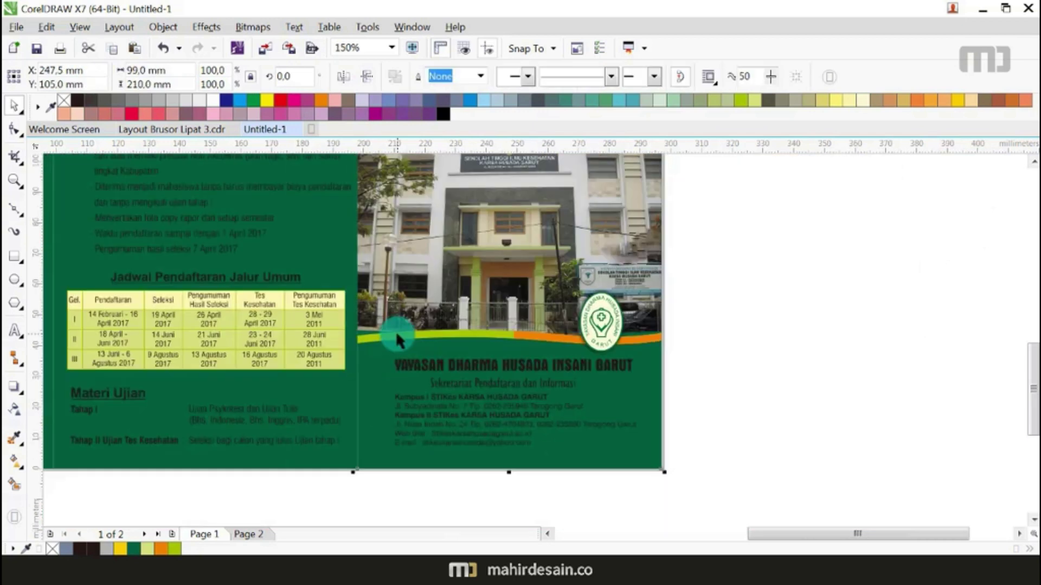
pyautogui.scroll(1, 396, 330)
pyautogui.moveTo(354, 385); pyautogui.dragTo(326, 386)
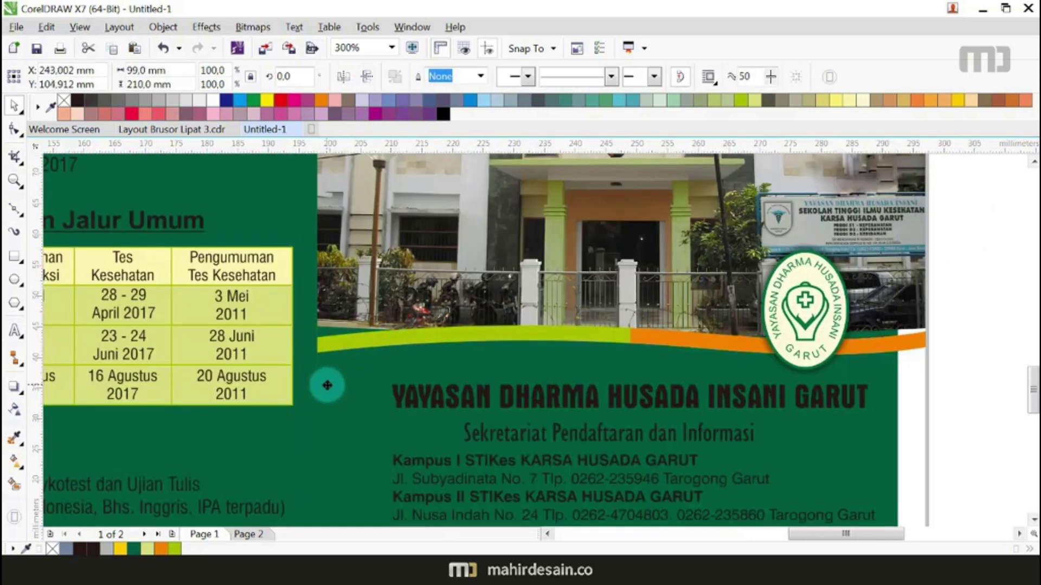
pyautogui.hotkey('ctrl', 'z')
pyautogui.scroll(-2, 478, 321)
pyautogui.moveTo(476, 290); pyautogui.dragTo(649, 294)
pyautogui.press('Escape')
# Step: Using the Shape tool, extend the campus photo's bottom down to the green band
pyautogui.click(666, 344)
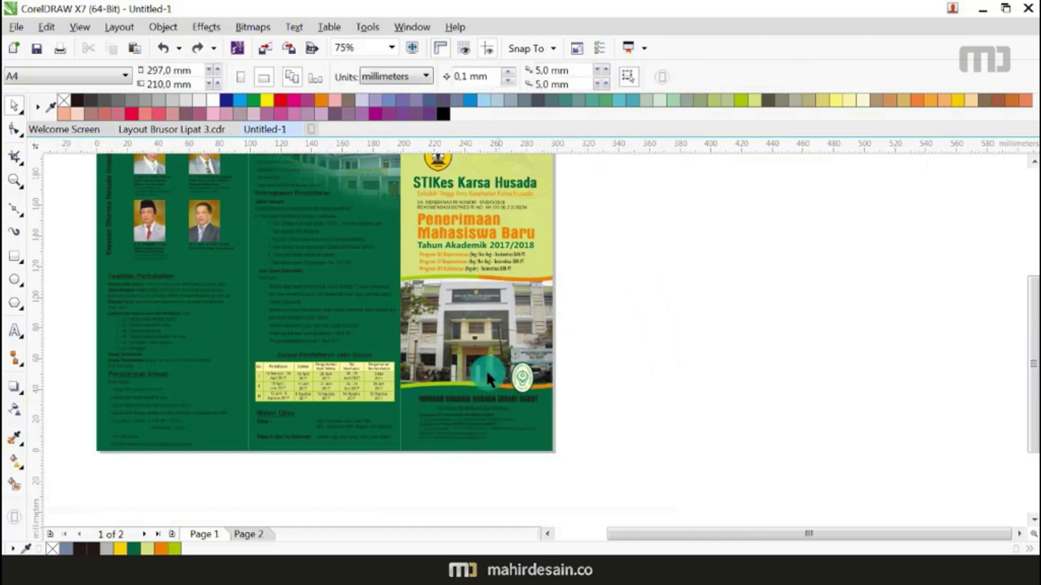
pyautogui.scroll(2, 486, 370)
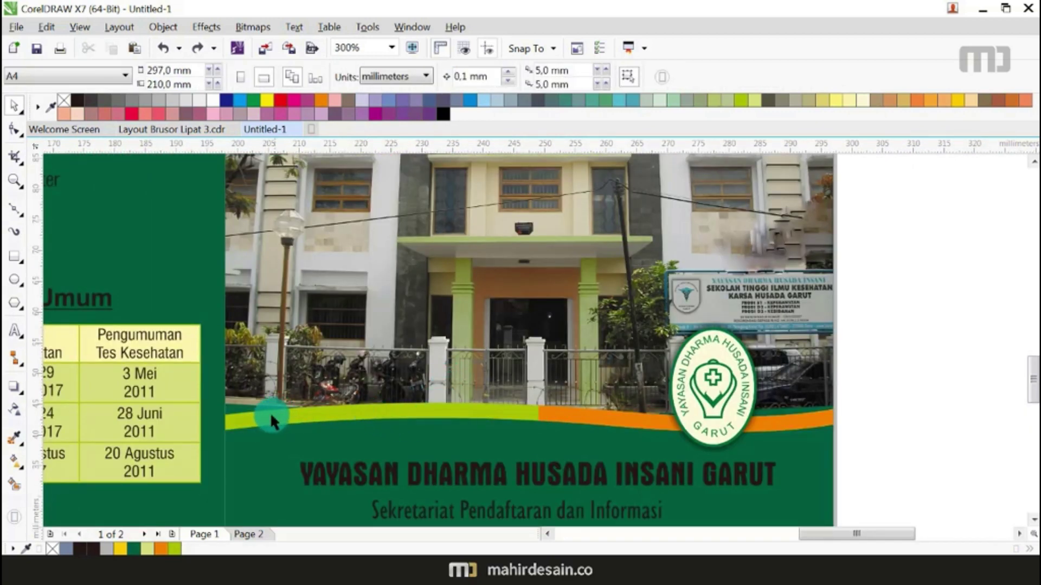
pyautogui.scroll(1, 269, 412)
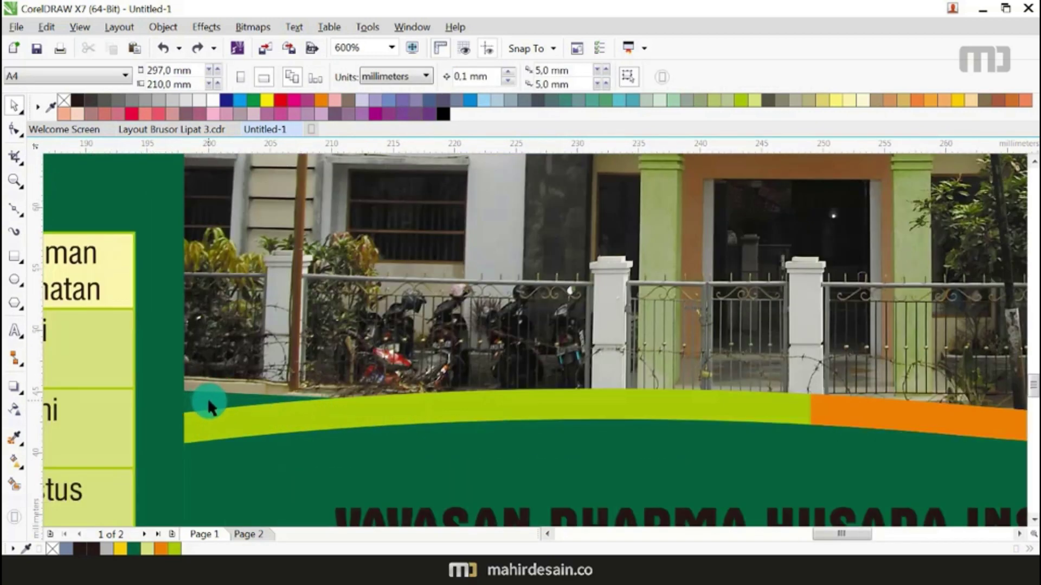
pyautogui.click(310, 264)
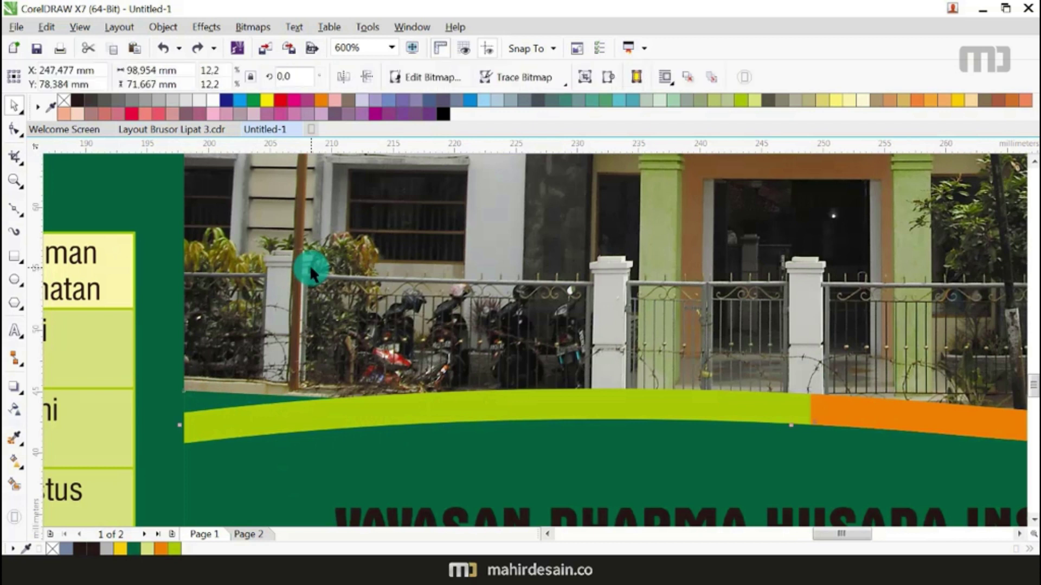
pyautogui.click(15, 130)
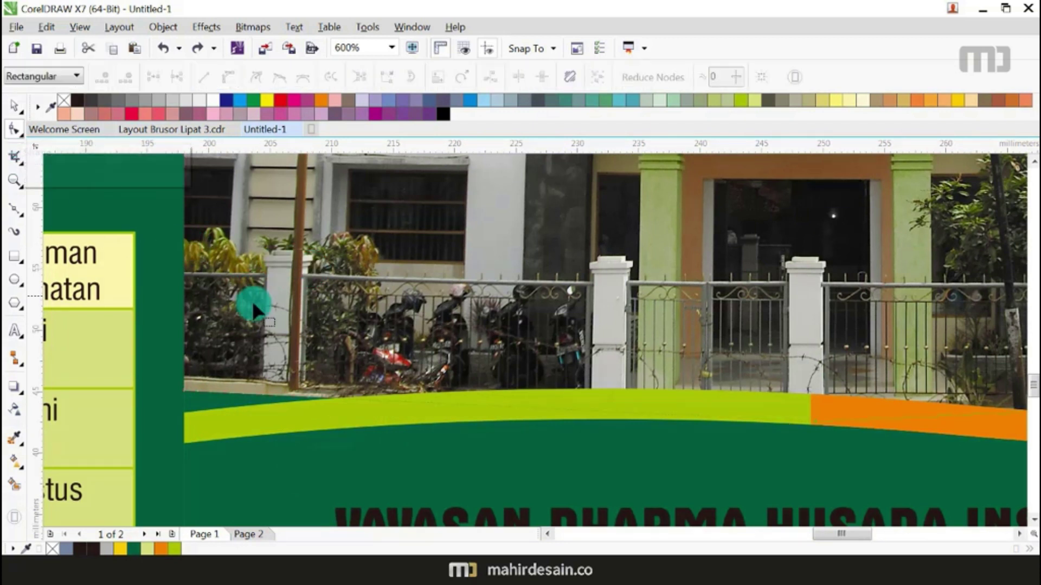
pyautogui.click(184, 401)
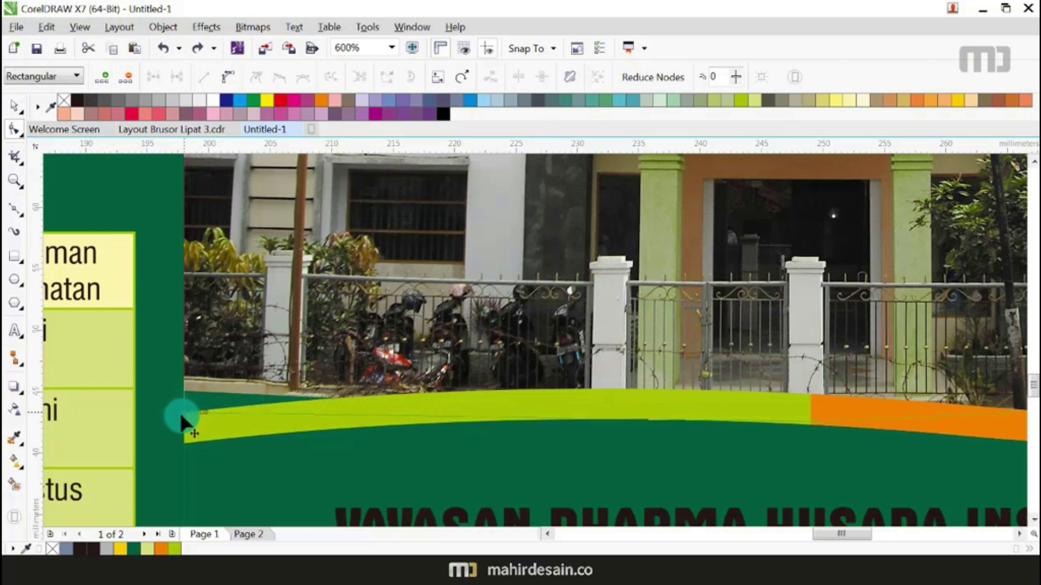
pyautogui.moveTo(181, 422); pyautogui.dragTo(183, 421)
# Step: Reshape the lower band's curved edge, raising a middle node and pulling its end down at the page edge
pyautogui.scroll(2, 623, 424)
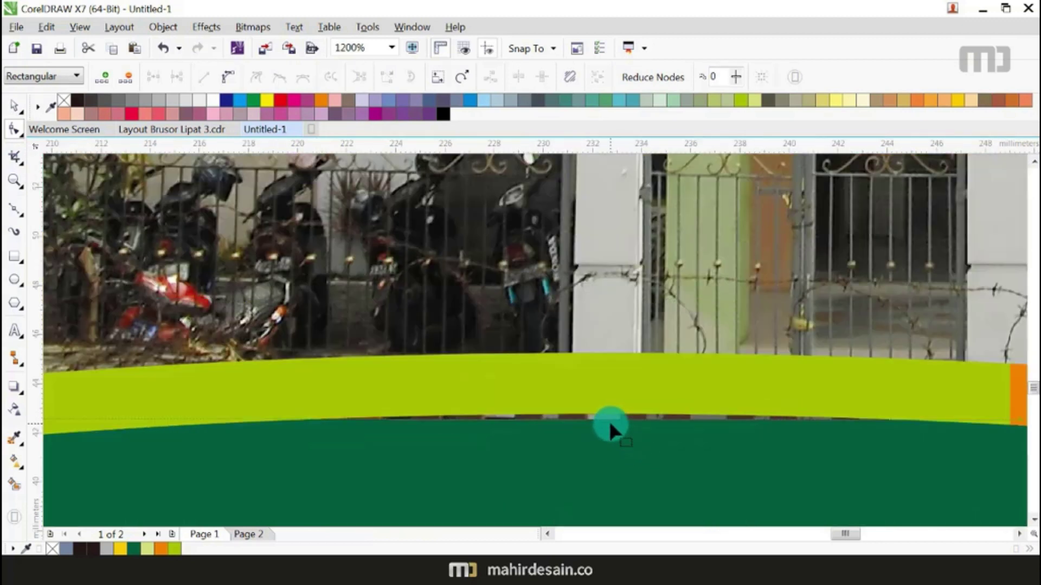
pyautogui.click(609, 421)
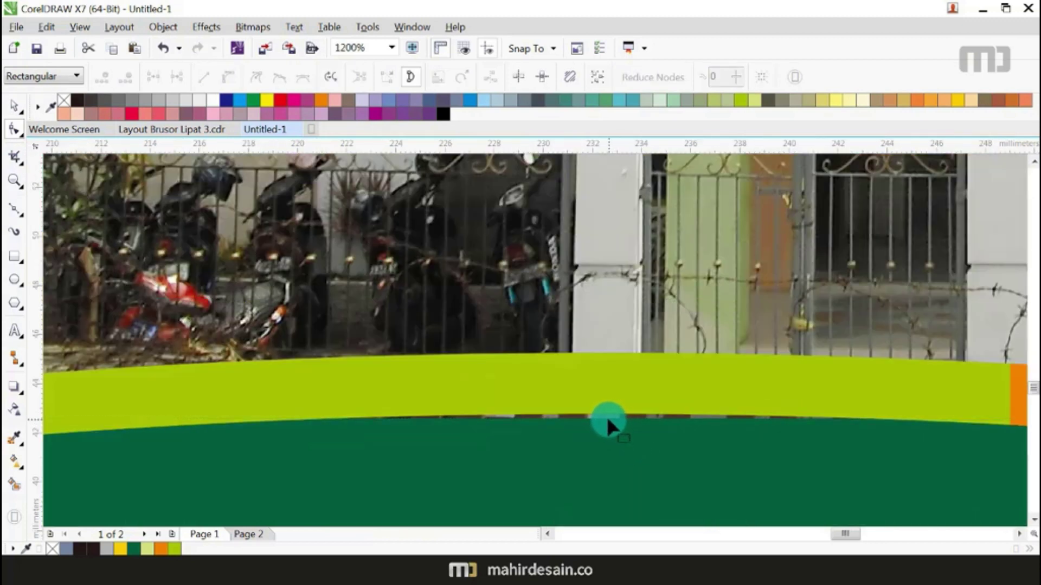
pyautogui.moveTo(607, 415); pyautogui.dragTo(606, 386)
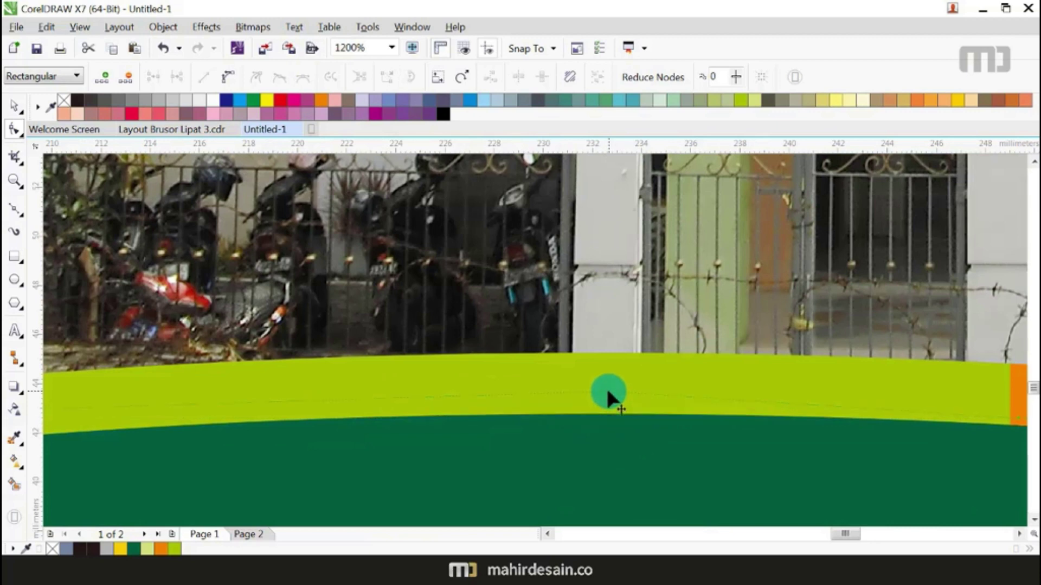
pyautogui.scroll(-2, 606, 386)
pyautogui.scroll(1, 932, 395)
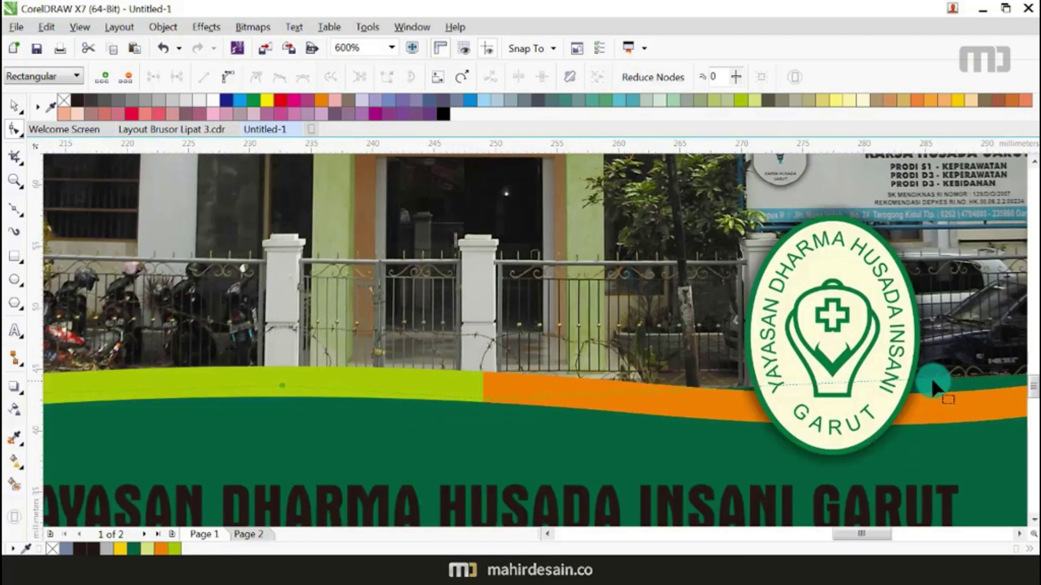
pyautogui.scroll(-1, 929, 383)
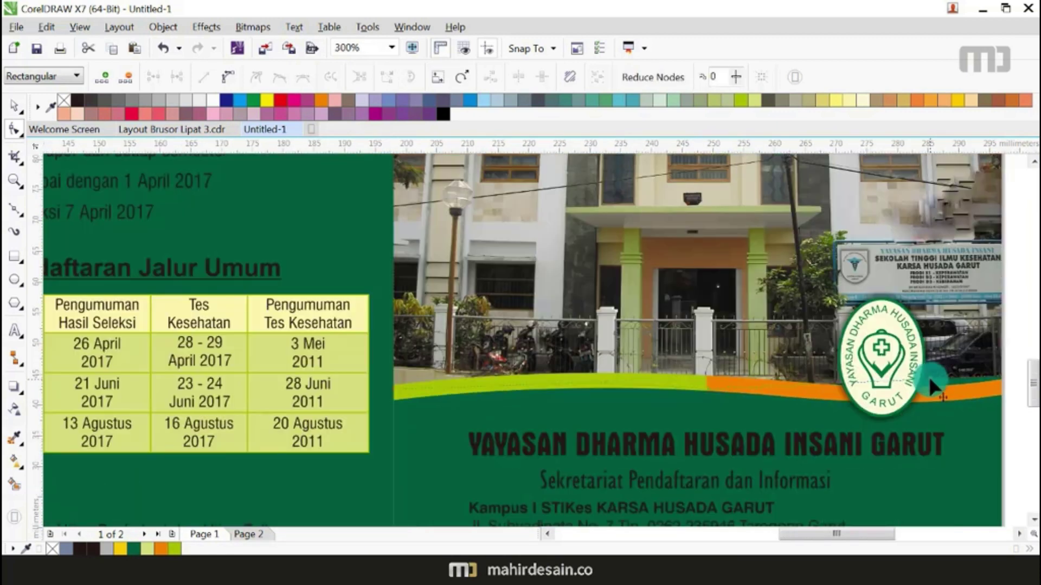
pyautogui.click(930, 392)
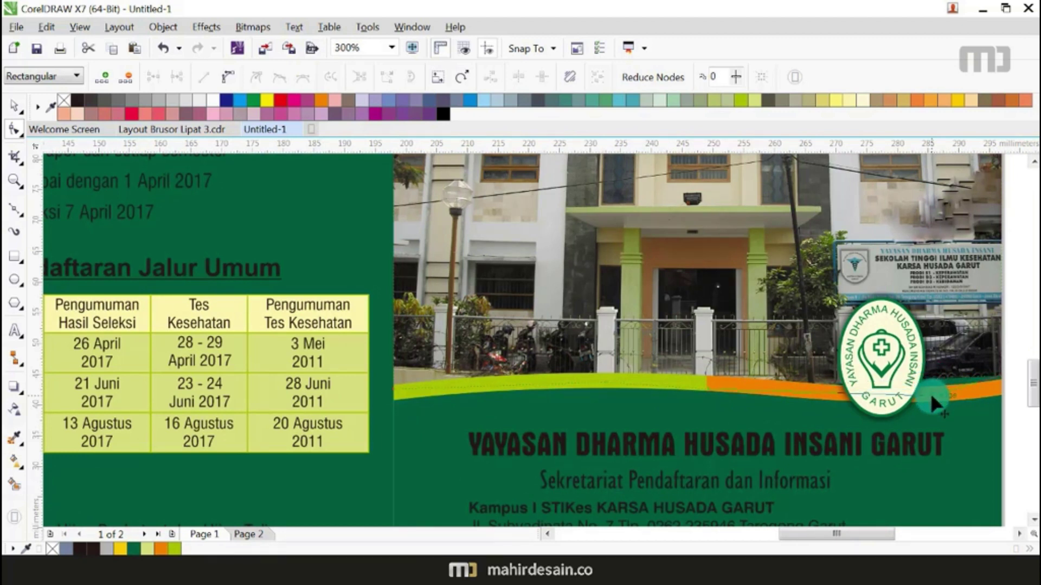
pyautogui.scroll(2, 986, 387)
pyautogui.moveTo(1023, 340); pyautogui.dragTo(866, 381)
pyautogui.scroll(-2, 866, 381)
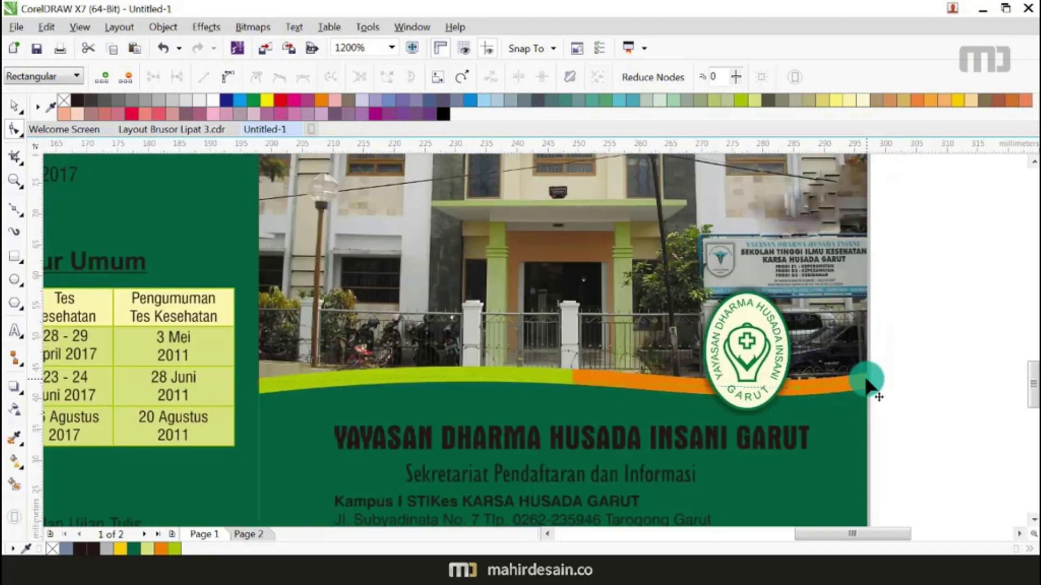
# Step: Select the lower wave band and drag out a drop shadow from it
pyautogui.click(14, 106)
pyautogui.scroll(-1, 740, 305)
pyautogui.click(862, 340)
pyautogui.scroll(1, 703, 304)
pyautogui.moveTo(952, 363); pyautogui.dragTo(259, 415)
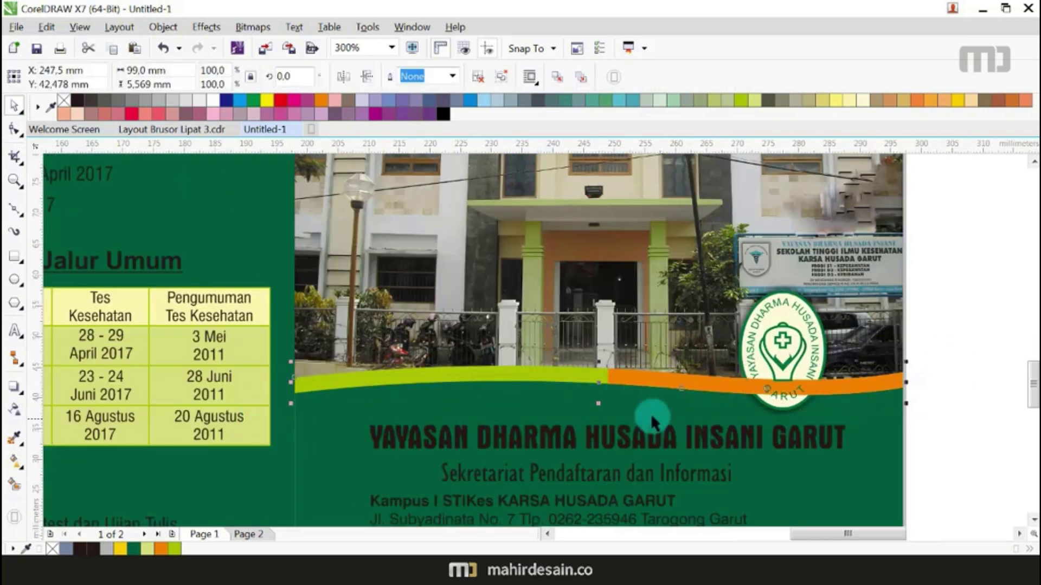
pyautogui.scroll(-1, 776, 388)
pyautogui.click(742, 415)
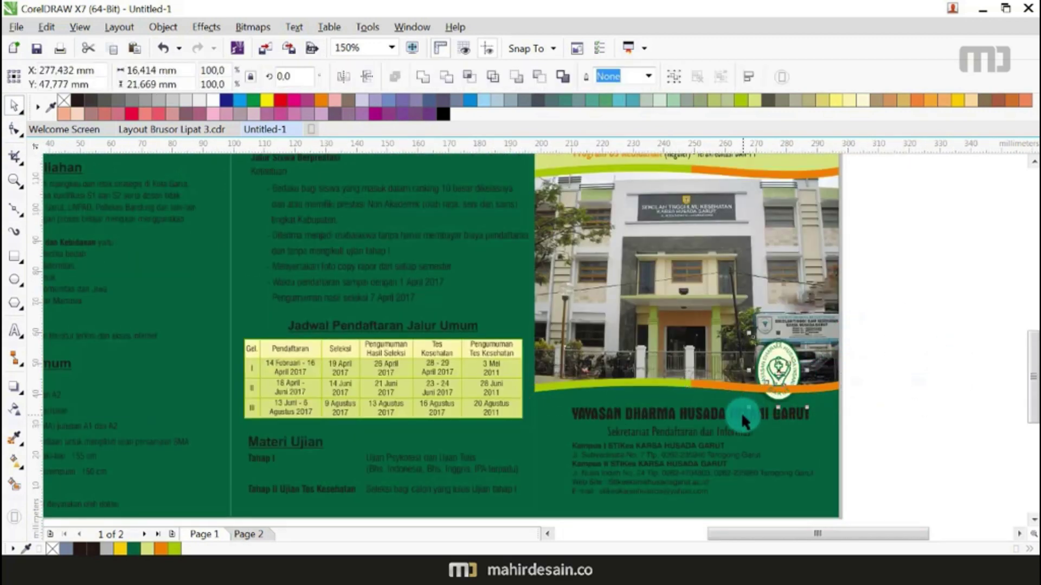
pyautogui.click(706, 385)
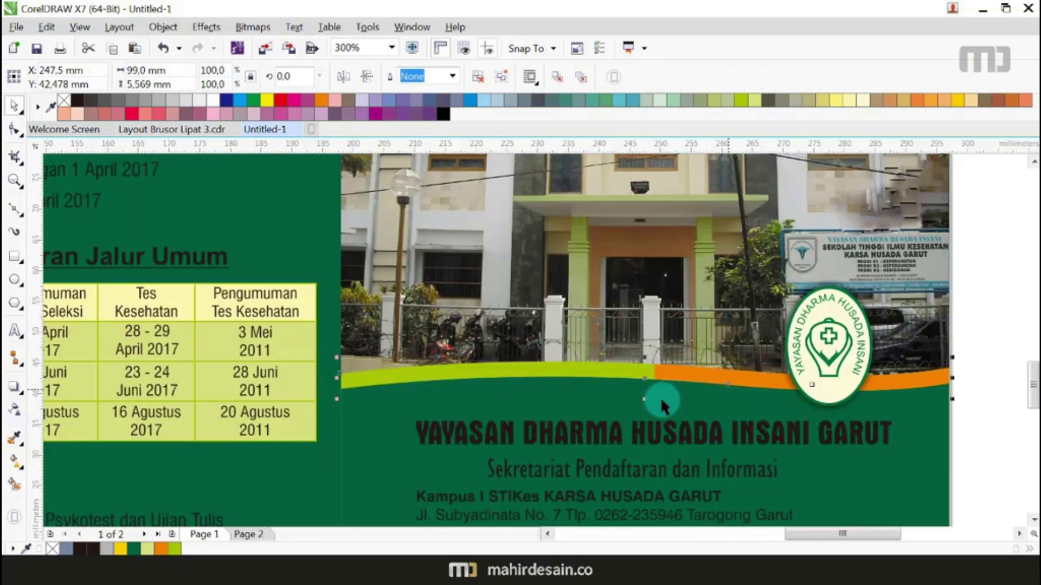
pyautogui.scroll(1, 726, 392)
pyautogui.click(18, 394)
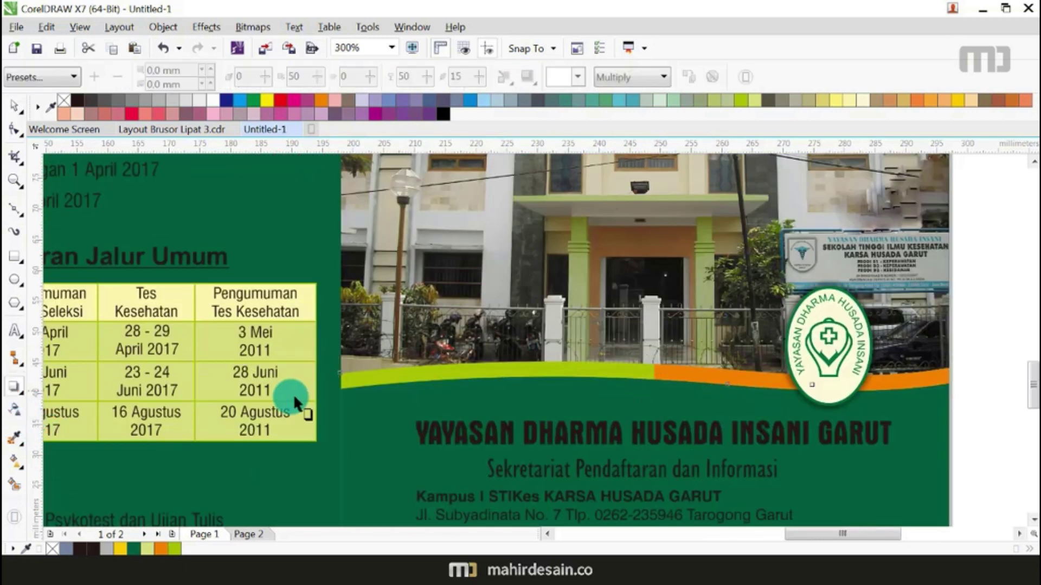
pyautogui.moveTo(348, 377); pyautogui.dragTo(948, 376)
# Step: Set the lower shadow's opacity to 82 and add a drop shadow along the upper wave band
pyautogui.moveTo(638, 378); pyautogui.dragTo(830, 378)
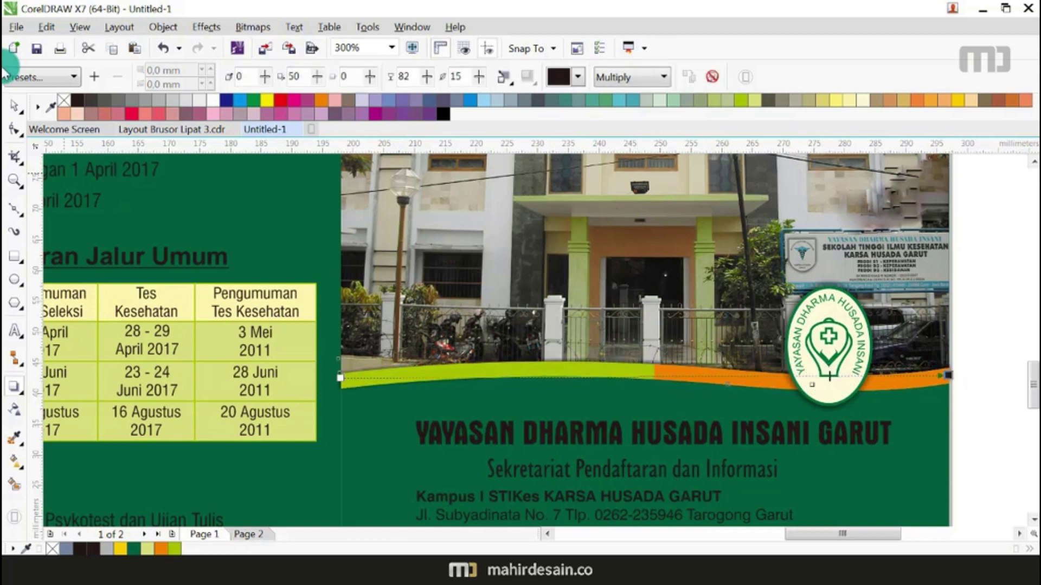
pyautogui.click(14, 104)
pyautogui.scroll(-2, 542, 344)
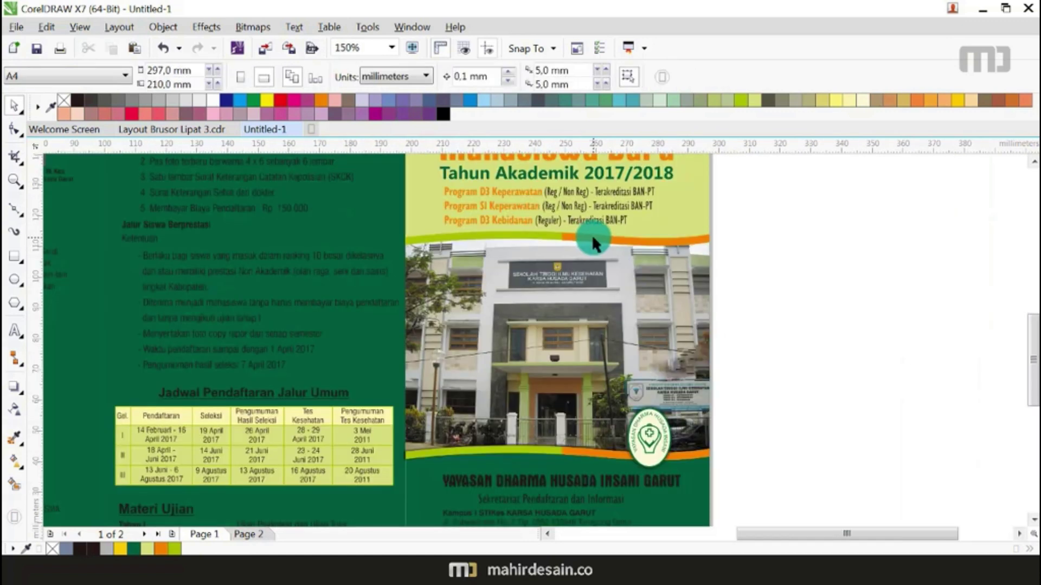
pyautogui.moveTo(759, 223); pyautogui.dragTo(349, 278)
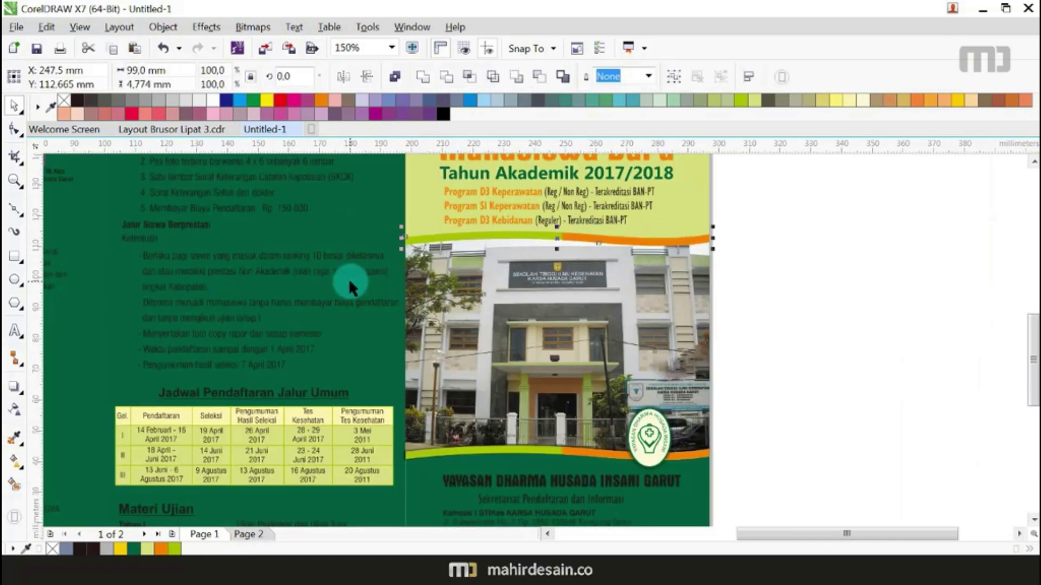
pyautogui.click(14, 386)
pyautogui.moveTo(418, 238); pyautogui.dragTo(712, 239)
# Step: Select the cover artwork and PowerClip it inside the right panel frame
pyautogui.scroll(4, 707, 236)
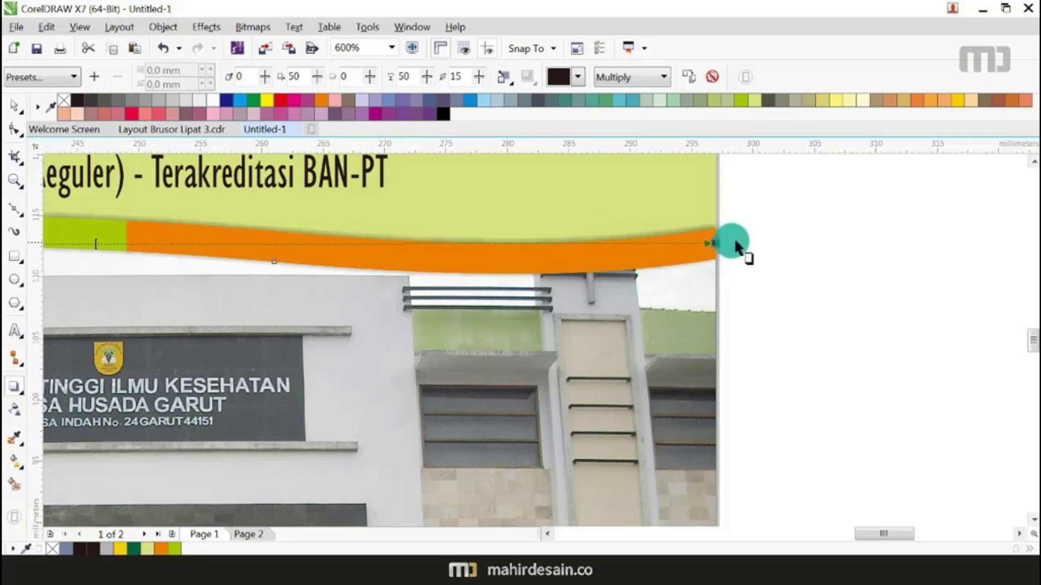
pyautogui.scroll(-4, 737, 236)
pyautogui.press('space')
pyautogui.moveTo(770, 226); pyautogui.dragTo(376, 477)
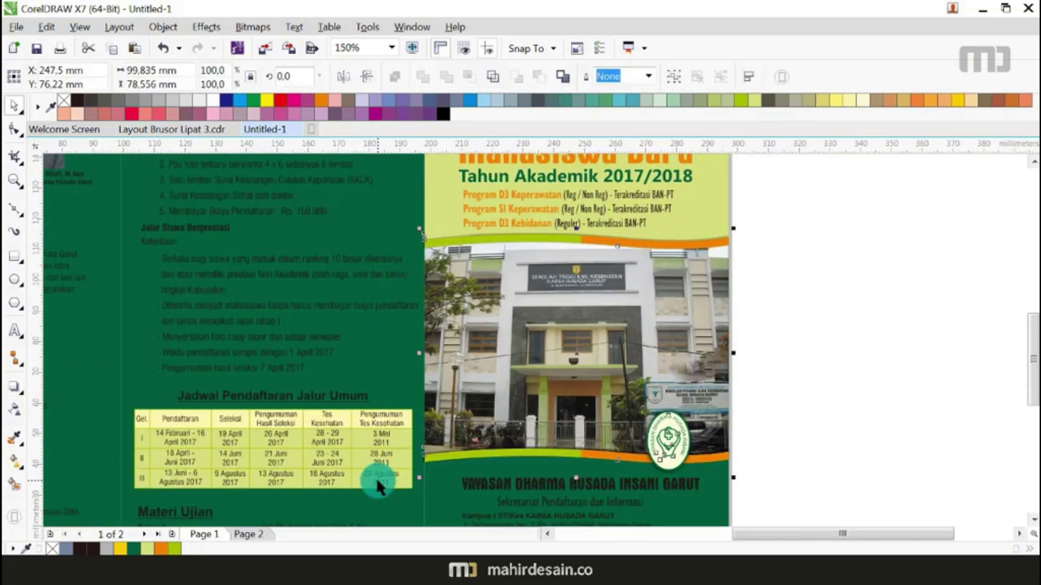
pyautogui.click(437, 184)
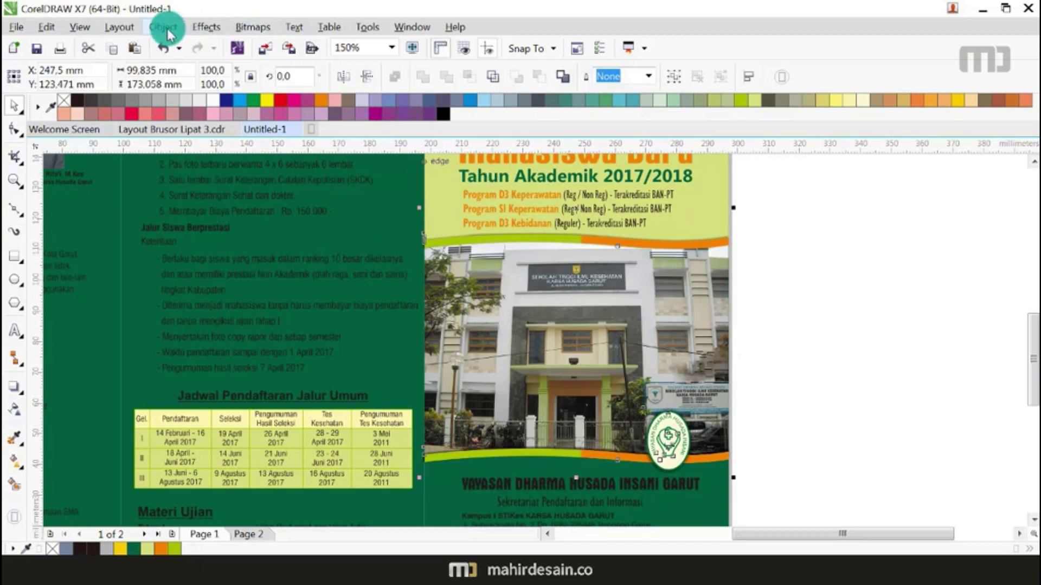
pyautogui.click(191, 29)
pyautogui.moveTo(138, 31)
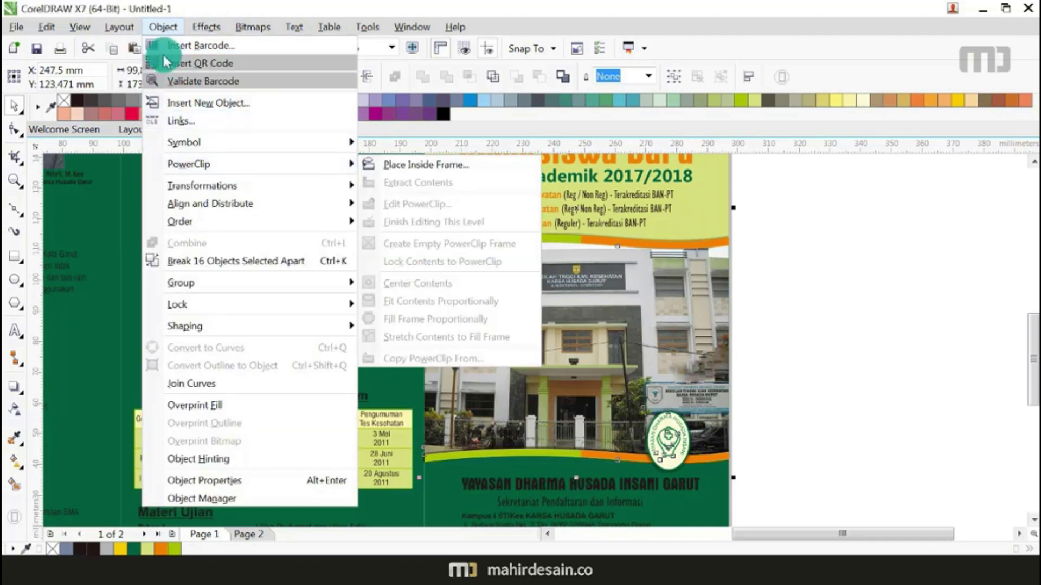
pyautogui.moveTo(343, 163)
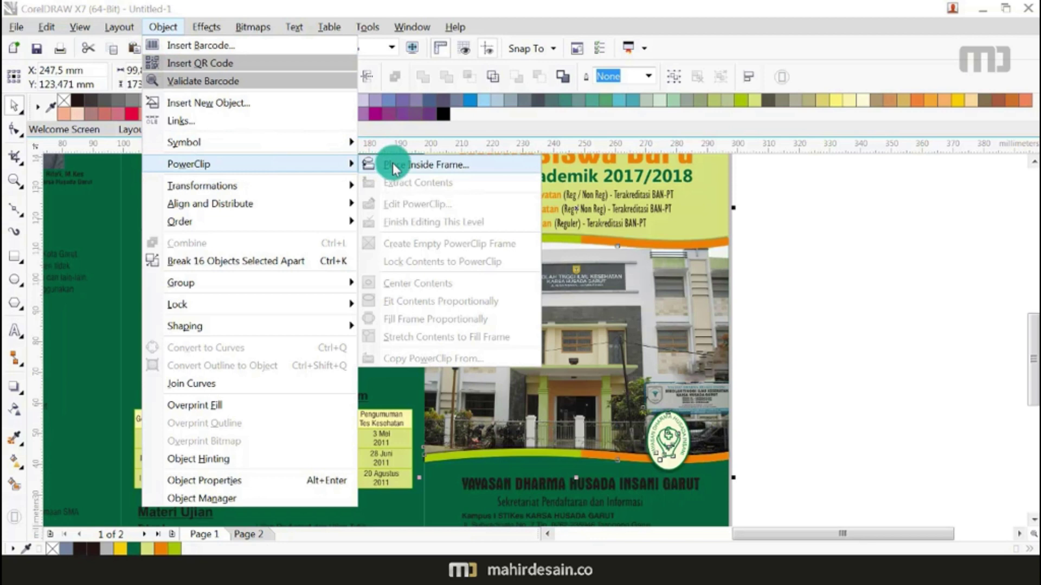
pyautogui.click(392, 164)
pyautogui.click(453, 533)
pyautogui.click(439, 503)
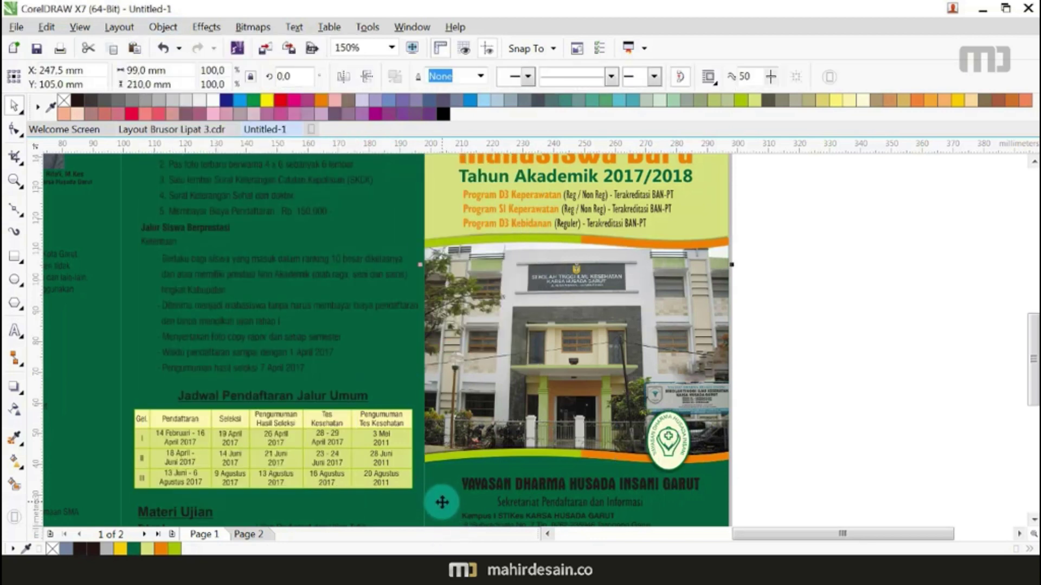
pyautogui.click(815, 438)
pyautogui.scroll(-2, 675, 307)
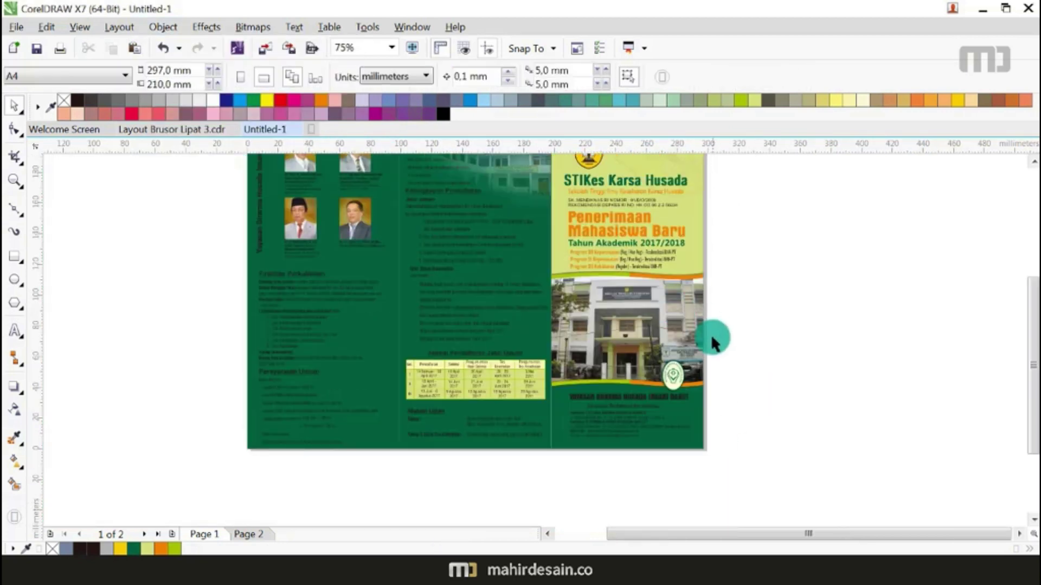
# Step: Try moving the right cover panel further right, then undo the move
pyautogui.scroll(-1, 711, 333)
pyautogui.scroll(1, 702, 370)
pyautogui.moveTo(701, 370); pyautogui.dragTo(818, 382)
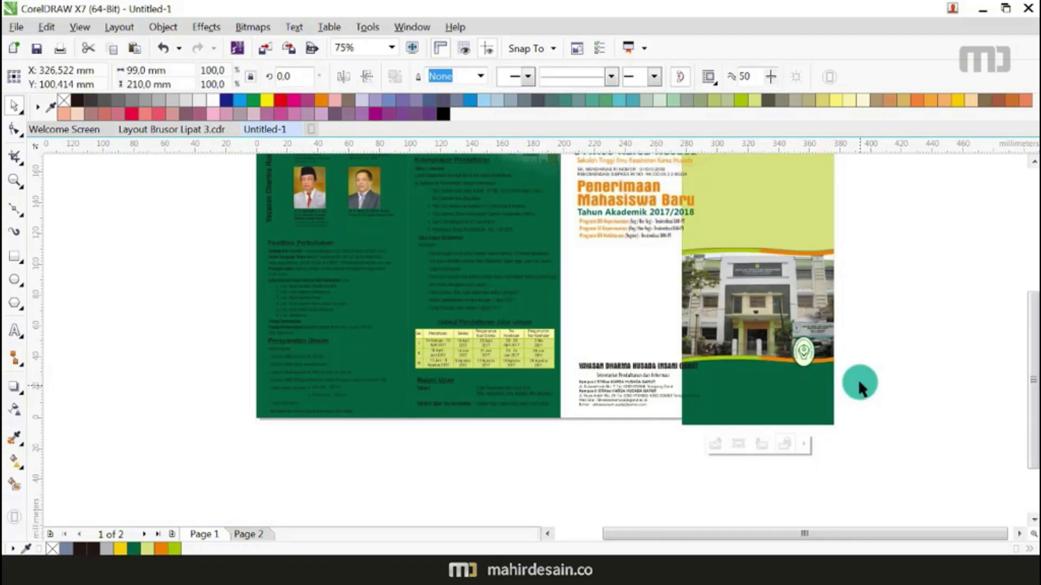
pyautogui.hotkey('ctrl', 'z')
pyautogui.click(848, 341)
pyautogui.scroll(-1, 655, 279)
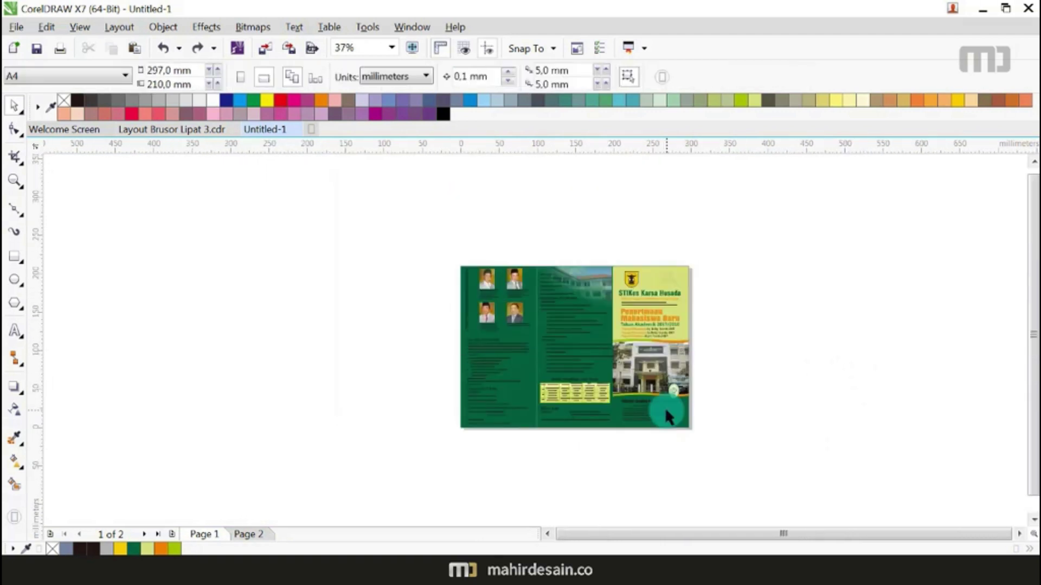
pyautogui.scroll(2, 664, 408)
# Step: Colour the YAYASAN DHARMA HUSADA INSANI GARUT heading yellow, its Sekretariat subtitle light yellow, and the contact text white
pyautogui.click(667, 371)
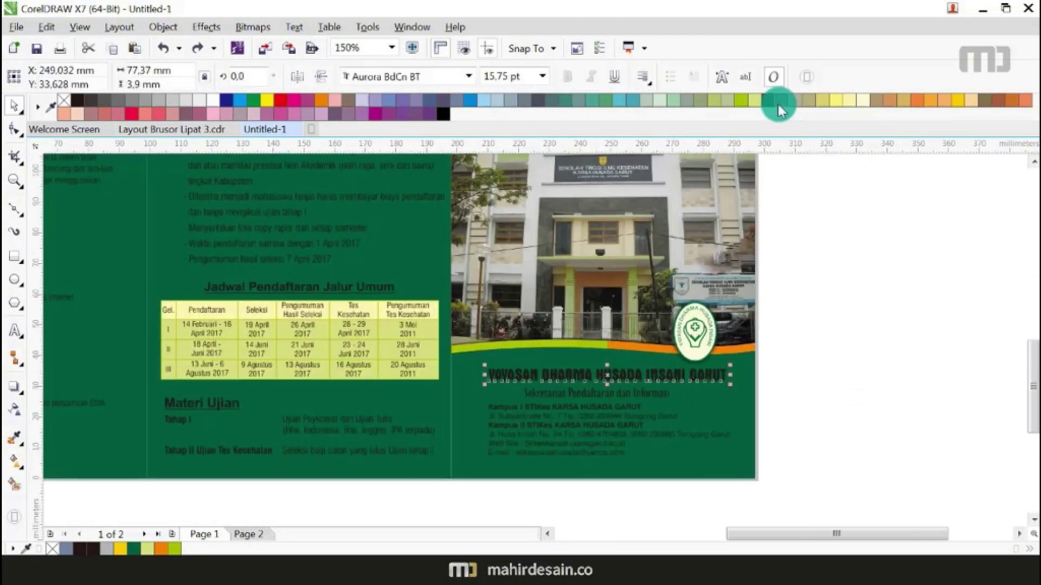
pyautogui.click(744, 100)
pyautogui.click(841, 372)
pyautogui.click(646, 397)
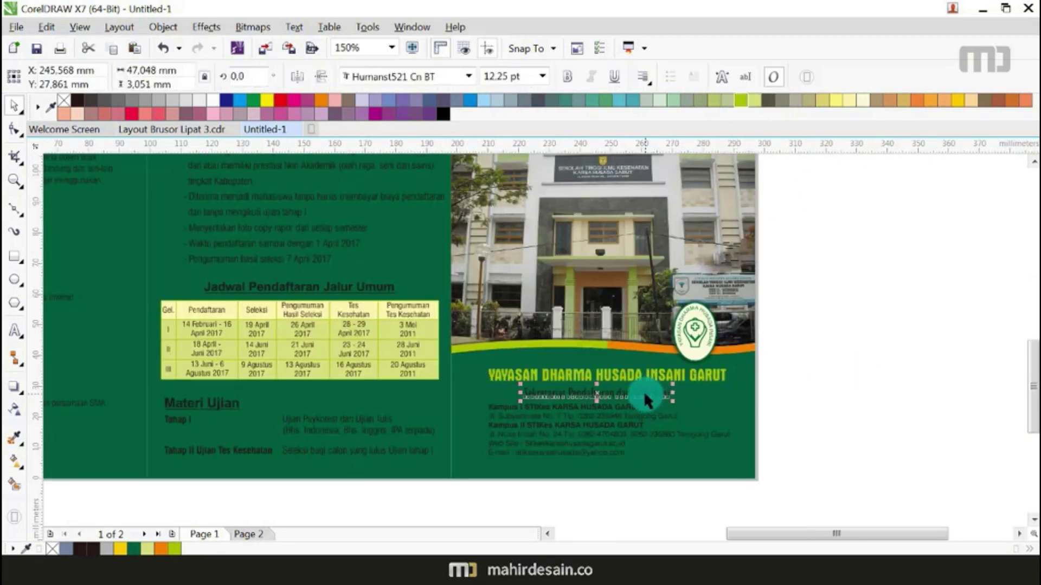
pyautogui.click(951, 110)
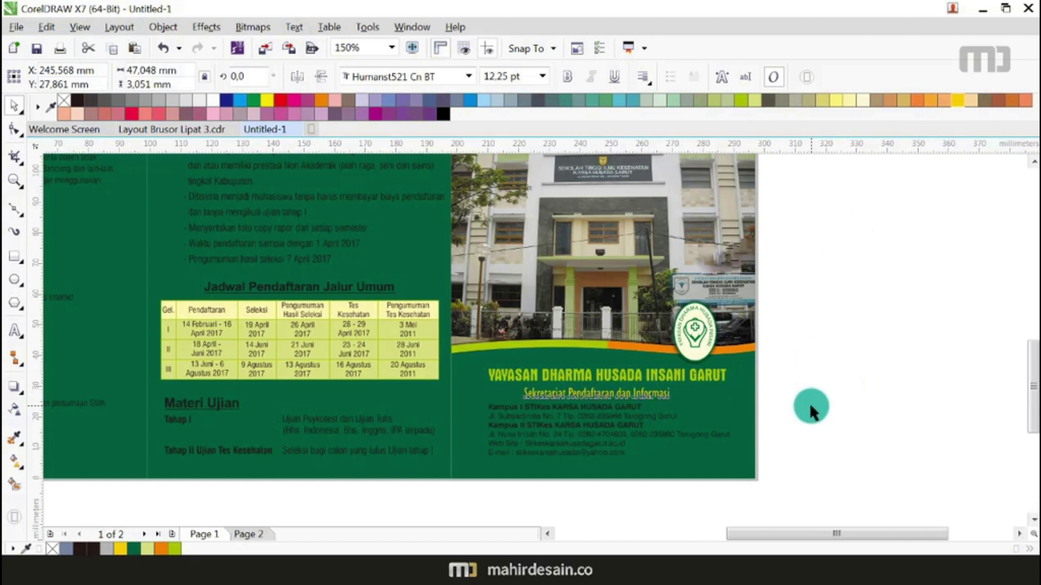
pyautogui.click(809, 402)
pyautogui.moveTo(795, 390); pyautogui.dragTo(491, 478)
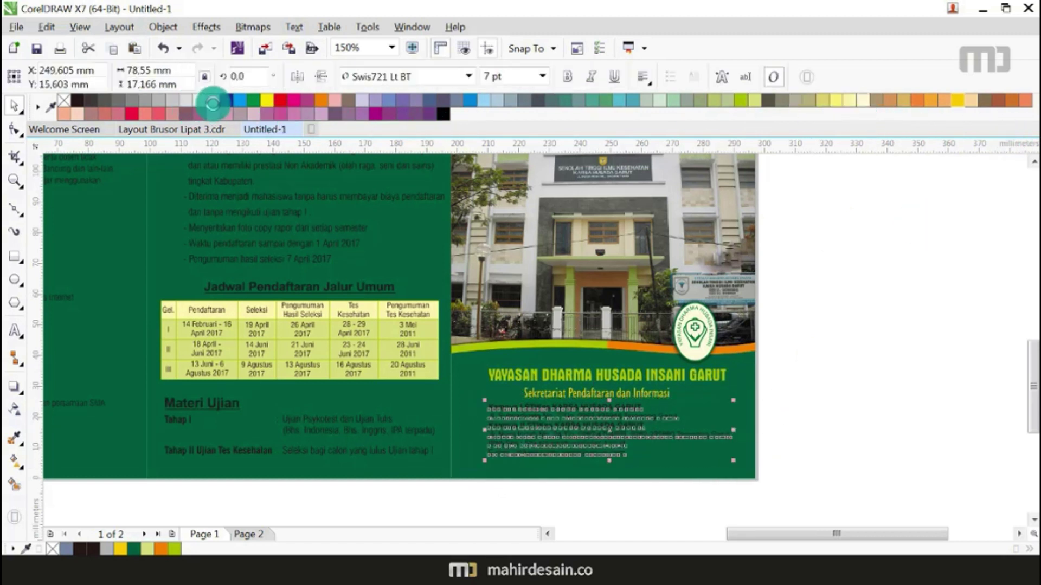
pyautogui.click(213, 105)
pyautogui.click(854, 392)
pyautogui.scroll(-4, 854, 394)
pyautogui.hotkey('shift', 'F4')
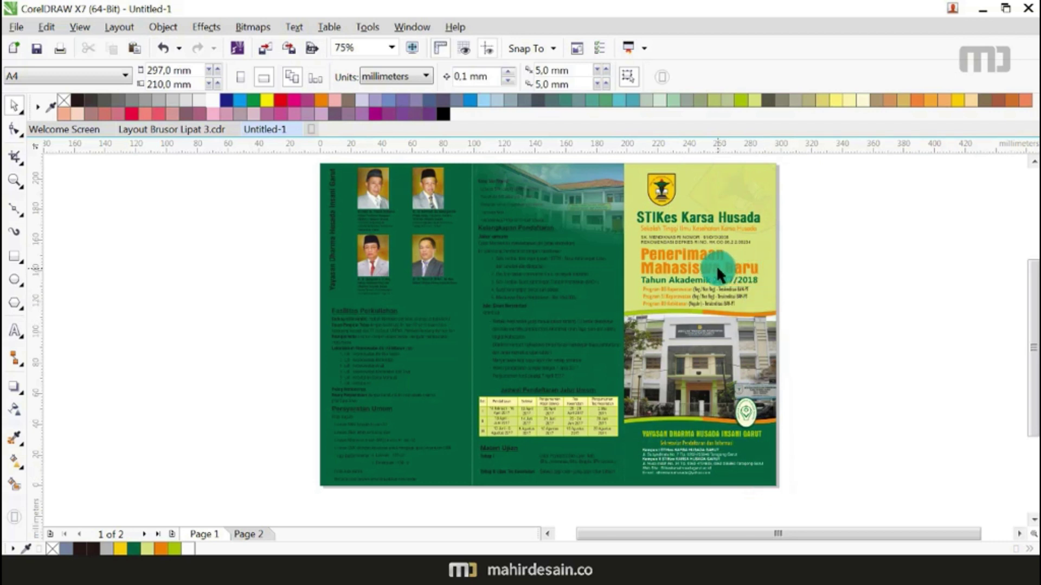
pyautogui.click(806, 337)
pyautogui.scroll(2, 806, 332)
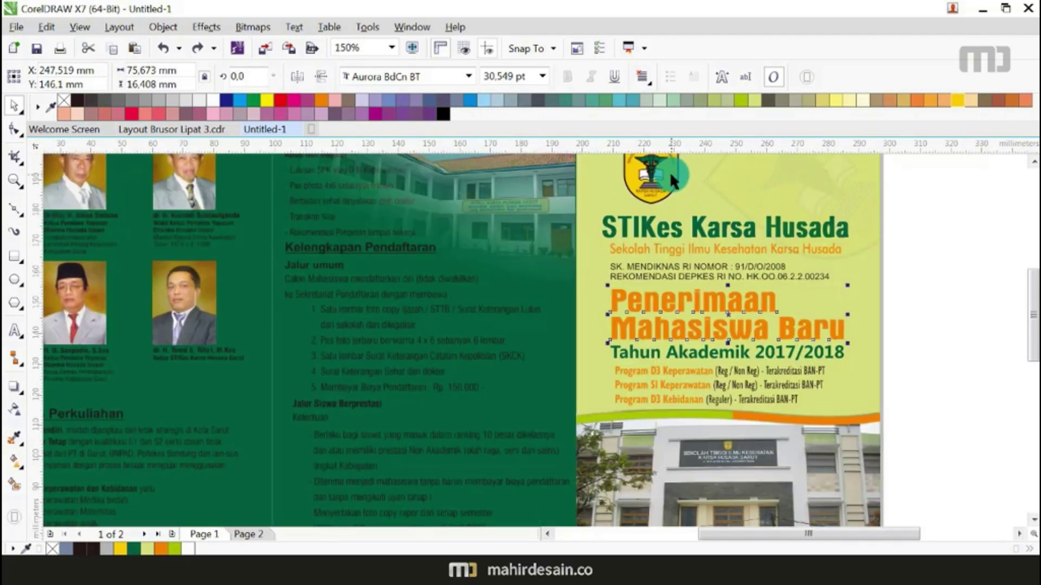
pyautogui.click(954, 103)
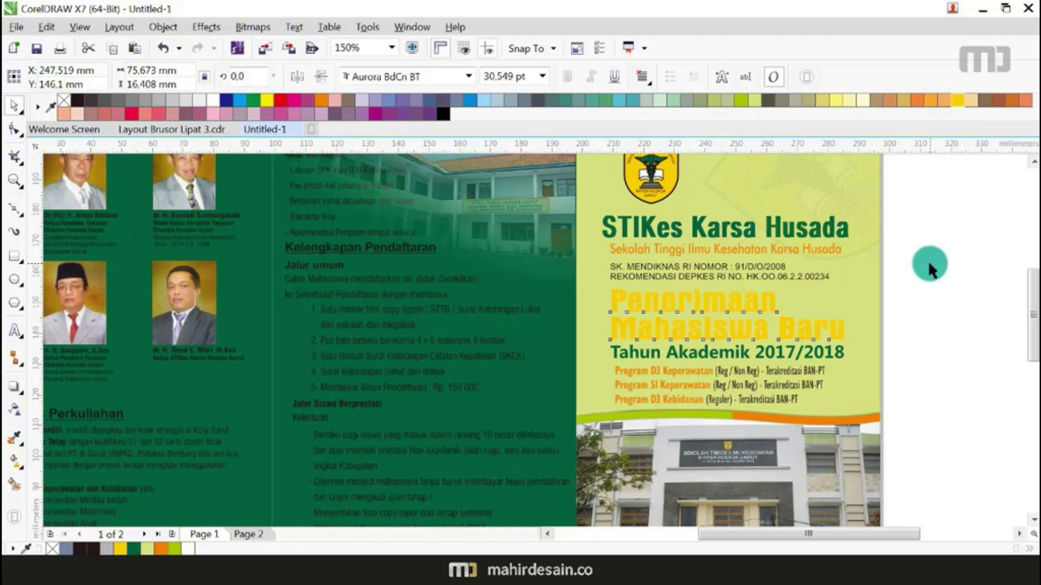
pyautogui.click(928, 263)
pyautogui.press('F3')
pyautogui.scroll(2, 737, 336)
pyautogui.click(725, 323)
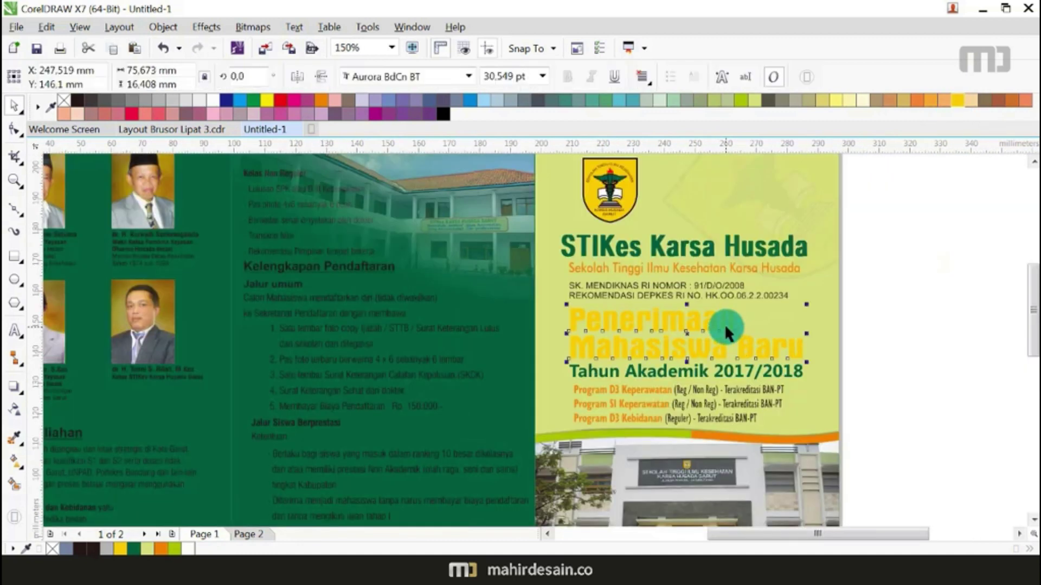
pyautogui.click(318, 102)
pyautogui.click(920, 325)
pyautogui.scroll(-4, 681, 356)
pyautogui.click(750, 311)
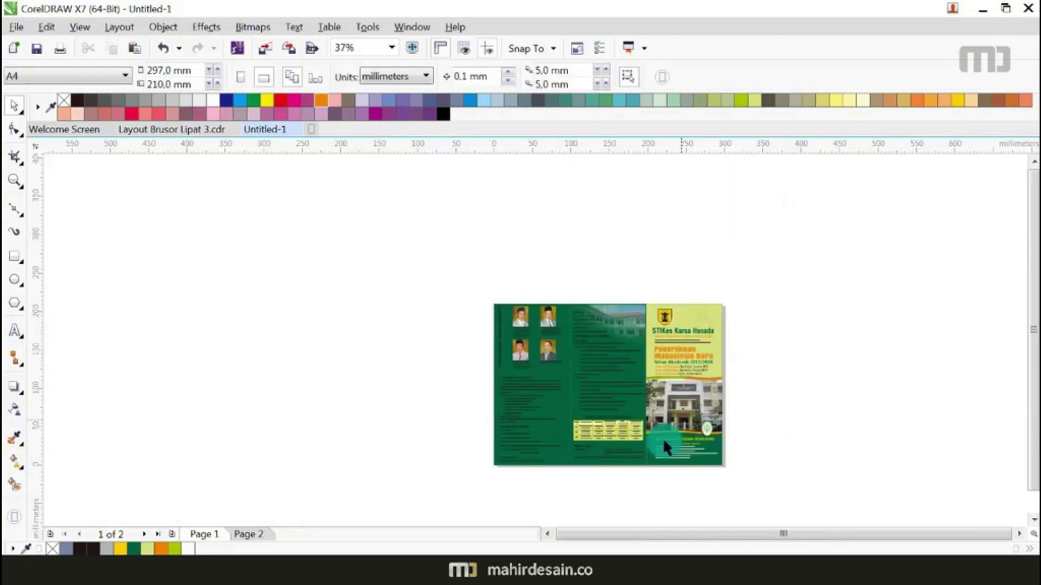
pyautogui.scroll(2, 675, 390)
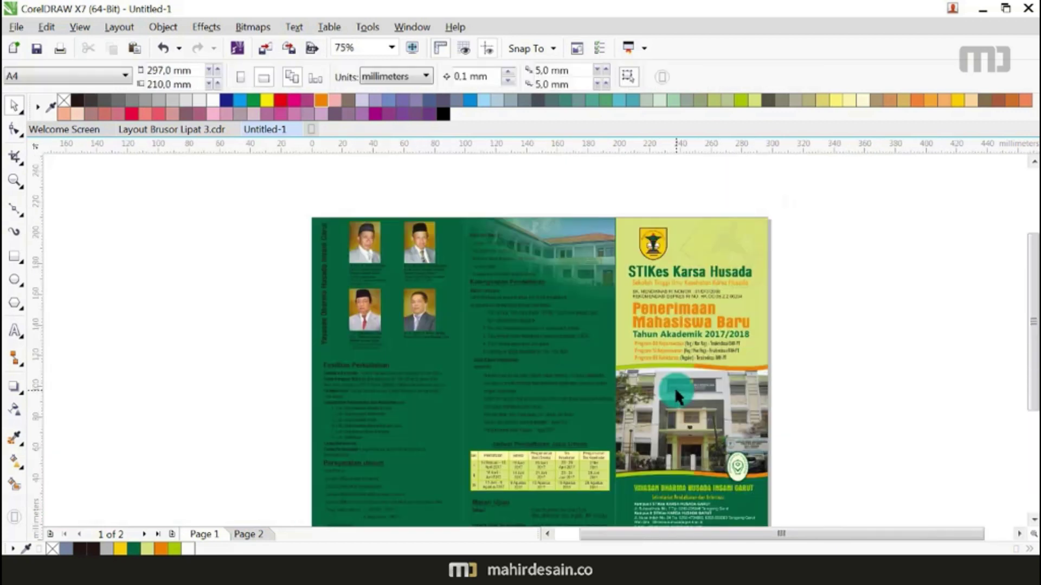
pyautogui.click(587, 256)
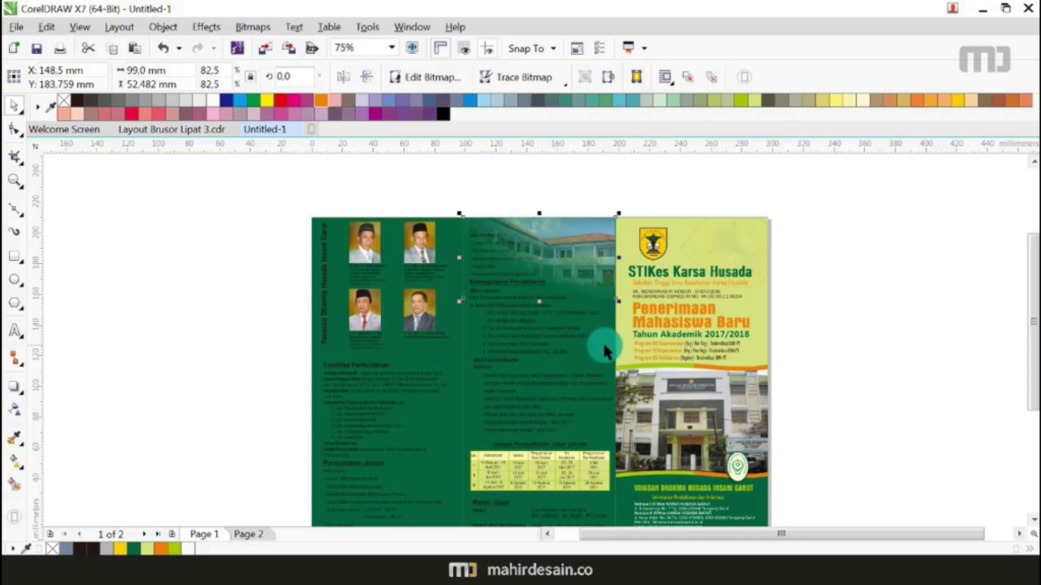
pyautogui.click(588, 305)
pyautogui.click(453, 193)
pyautogui.scroll(-2, 518, 302)
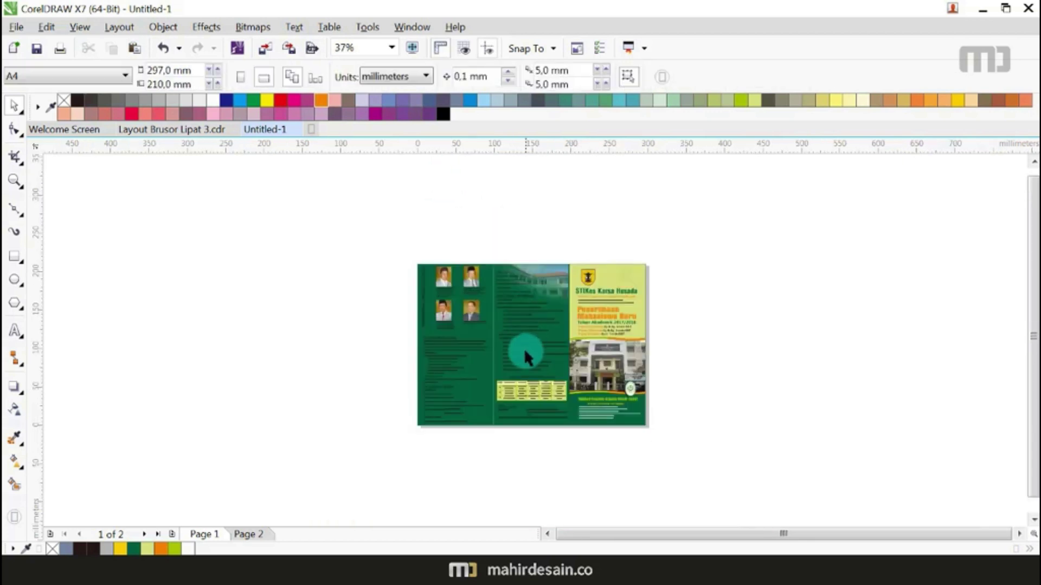
pyautogui.scroll(2, 524, 339)
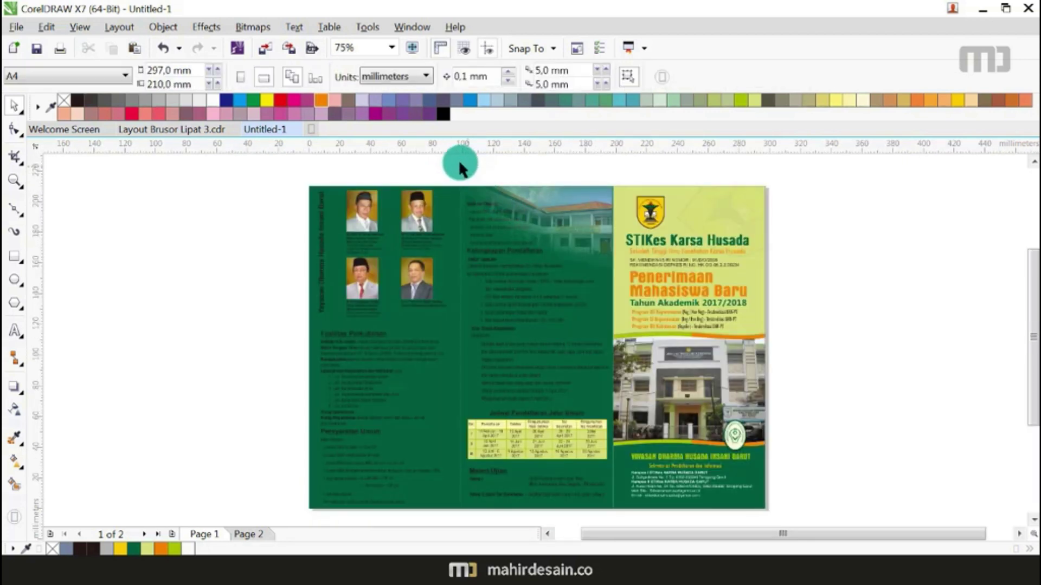
# Step: Make the middle panel's paragraph text and the Materi Ujian text white
pyautogui.moveTo(453, 166)
pyautogui.mouseDown()
pyautogui.moveTo(639, 413)
pyautogui.moveTo(633, 429)
pyautogui.mouseUp()
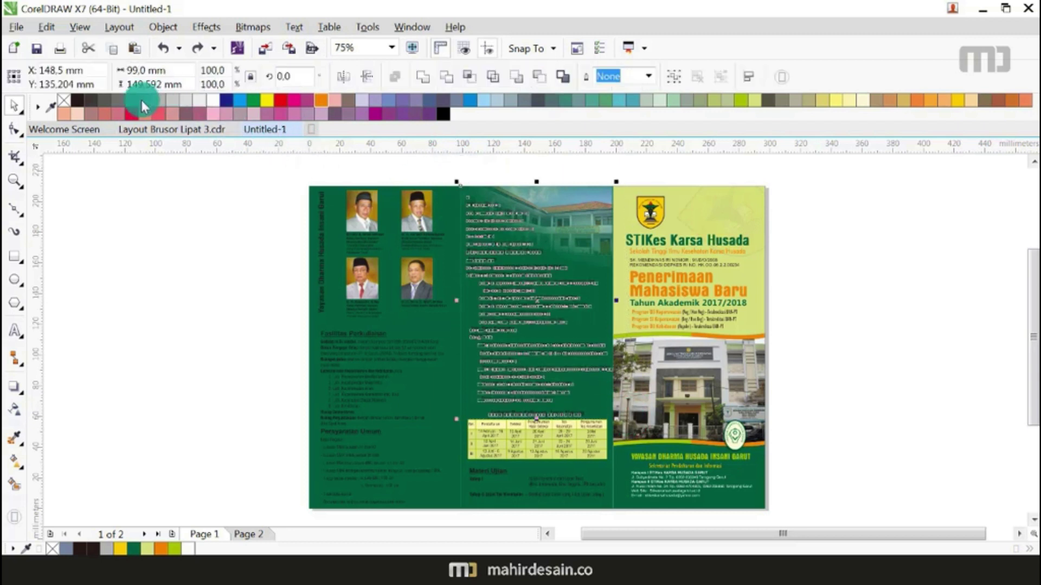
pyautogui.click(212, 102)
pyautogui.click(179, 293)
pyautogui.moveTo(457, 516); pyautogui.dragTo(619, 460)
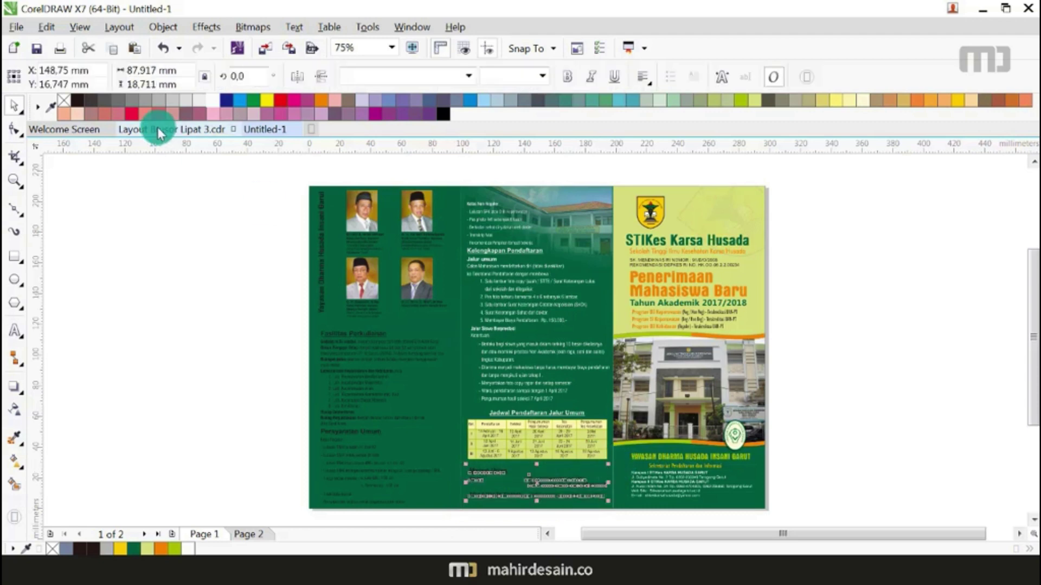
pyautogui.click(215, 103)
pyautogui.click(174, 390)
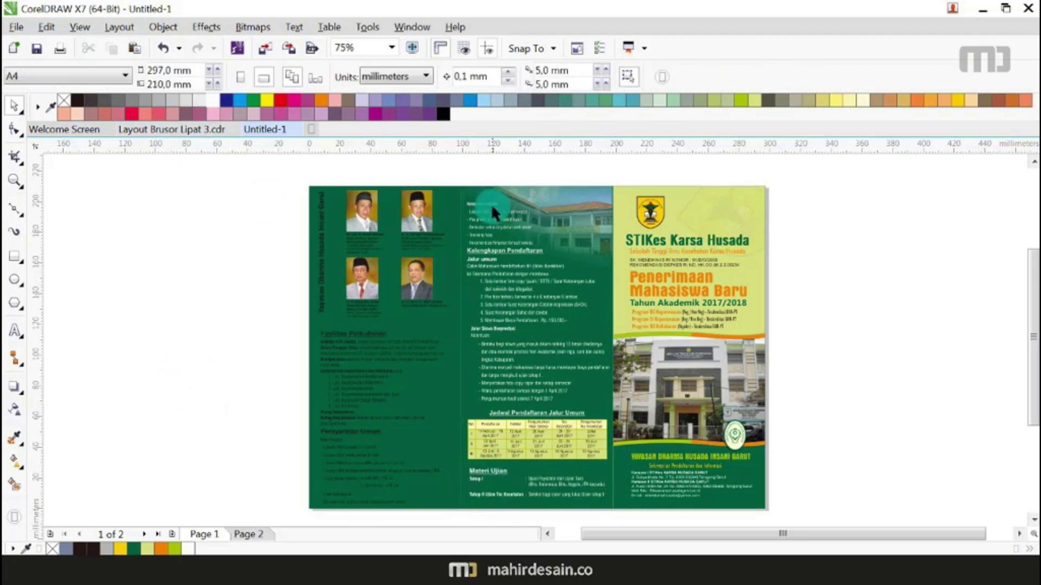
# Step: With the Text tool, colour the Kelas Non Reguler line yellow
pyautogui.click(492, 211)
pyautogui.click(418, 284)
pyautogui.click(286, 225)
pyautogui.click(15, 333)
pyautogui.click(423, 276)
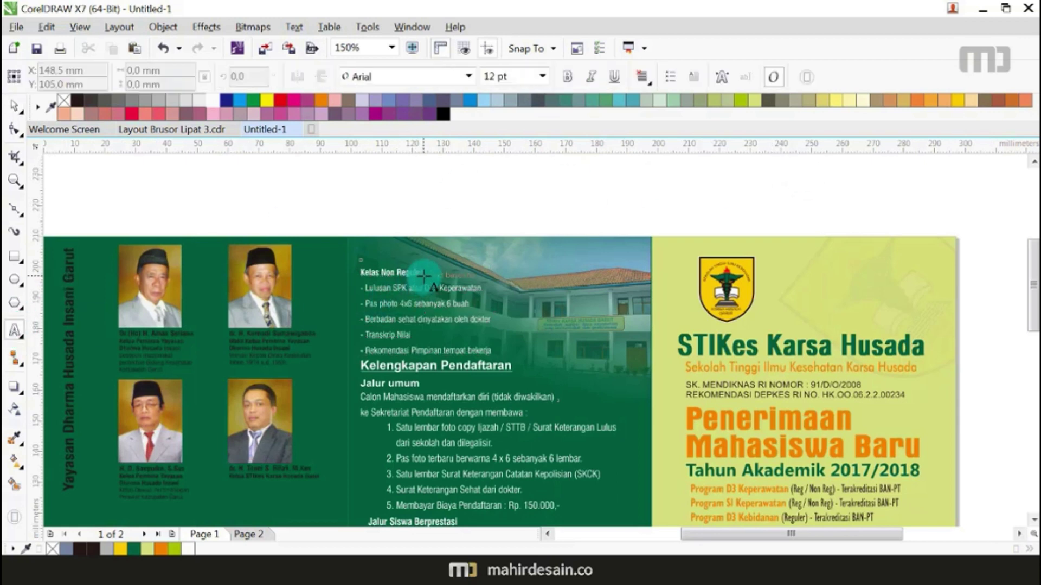
pyautogui.moveTo(422, 270); pyautogui.dragTo(330, 272)
pyautogui.click(958, 101)
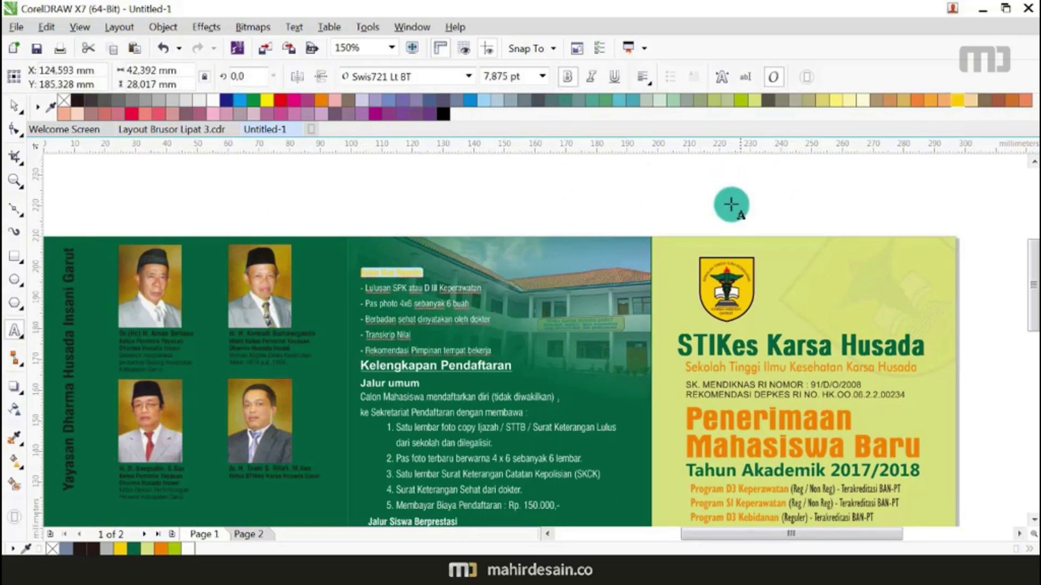
# Step: Colour the Kelengkapan Pendaftaran heading yellow and shift it slightly left
pyautogui.scroll(-3, 1029, 259)
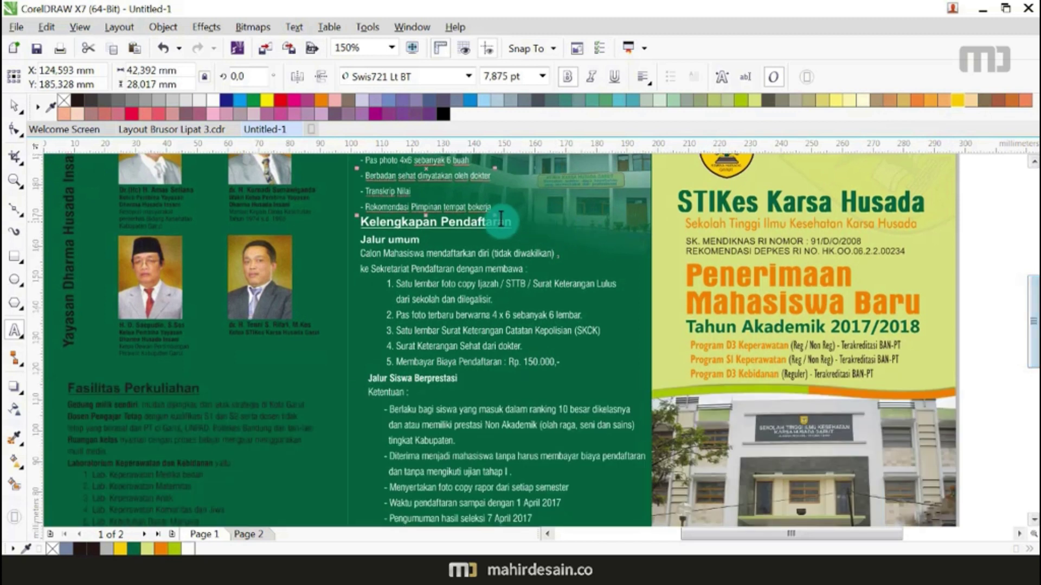
pyautogui.click(402, 224)
pyautogui.click(367, 222)
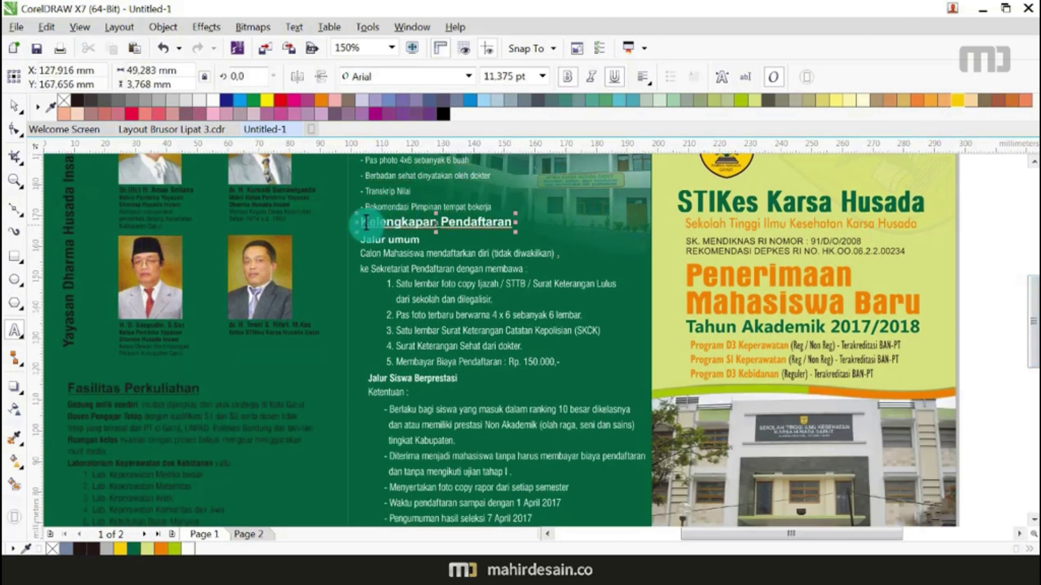
pyautogui.moveTo(363, 222); pyautogui.dragTo(512, 223)
pyautogui.click(958, 100)
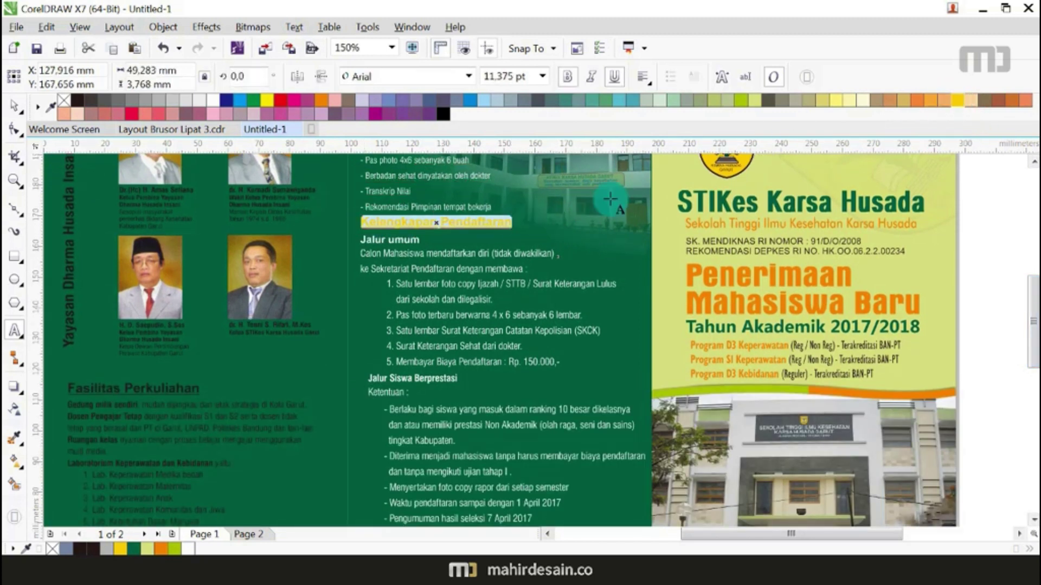
pyautogui.moveTo(418, 237); pyautogui.dragTo(360, 241)
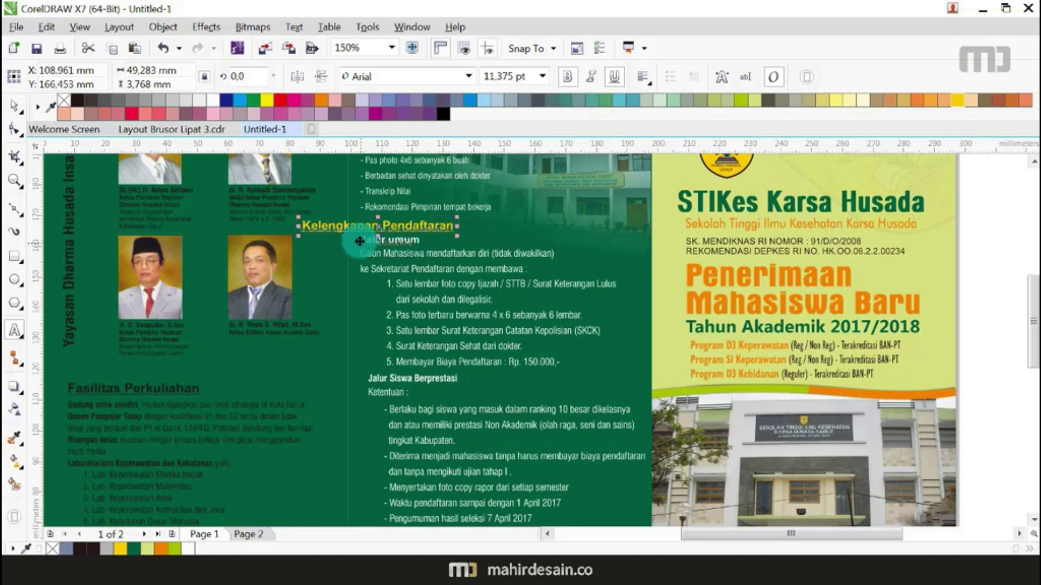